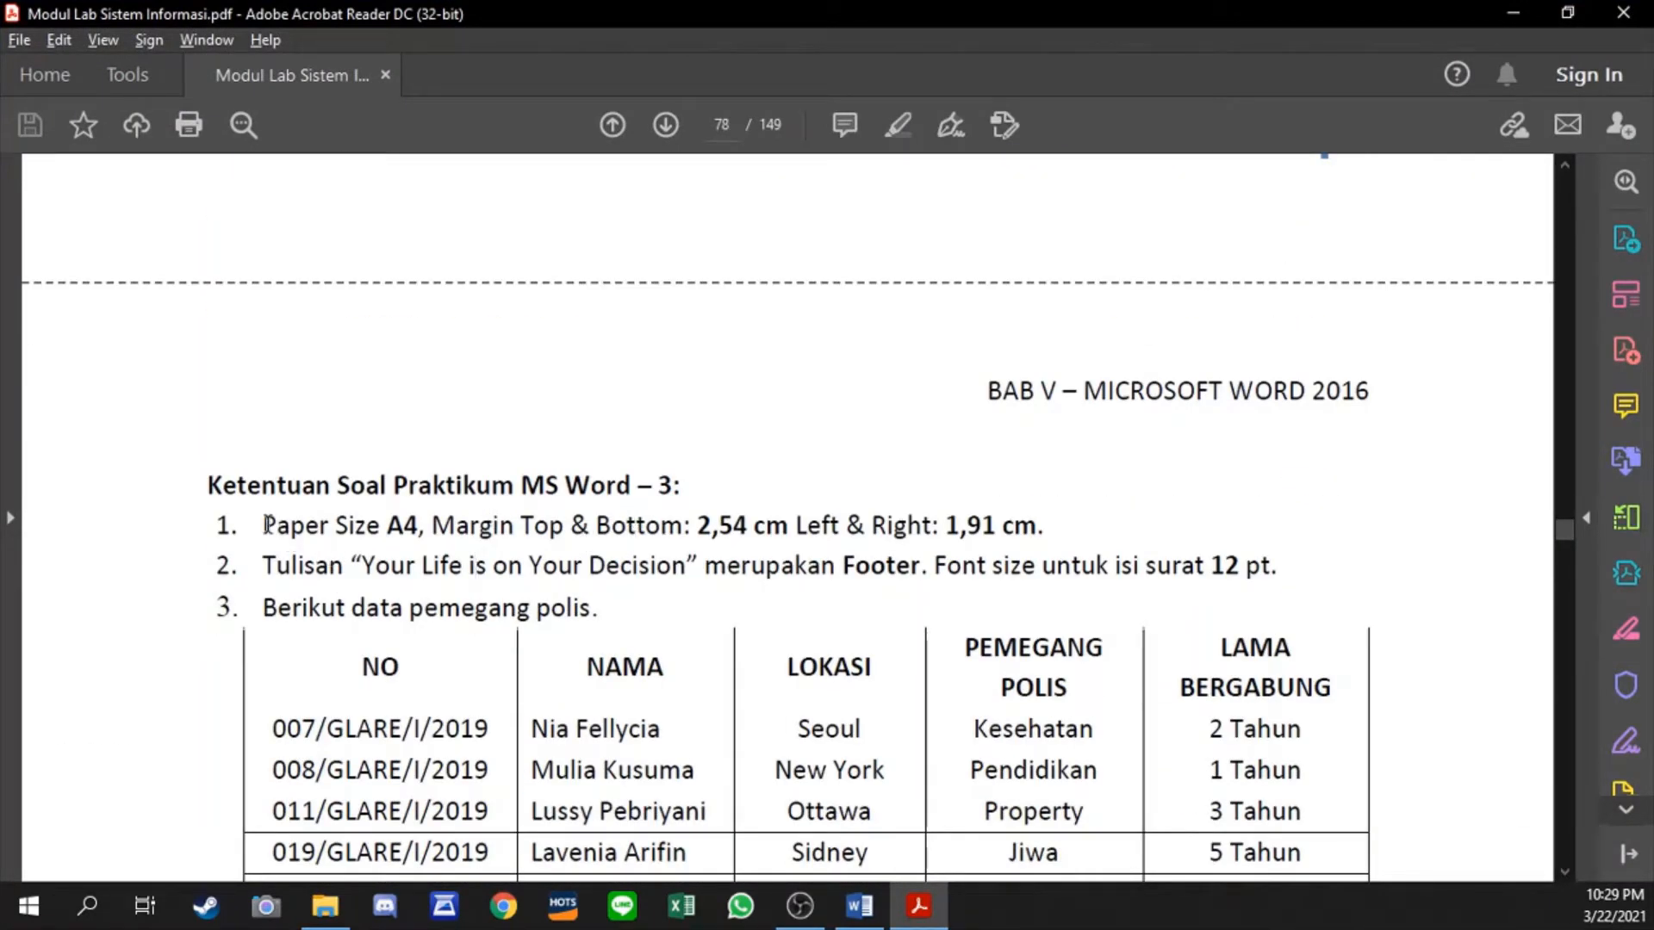
- Review the MS Word 3 exercise requirements and policyholder table in the PDF module, and switch to the Word letter
scroll(284, 523, "down", 6)
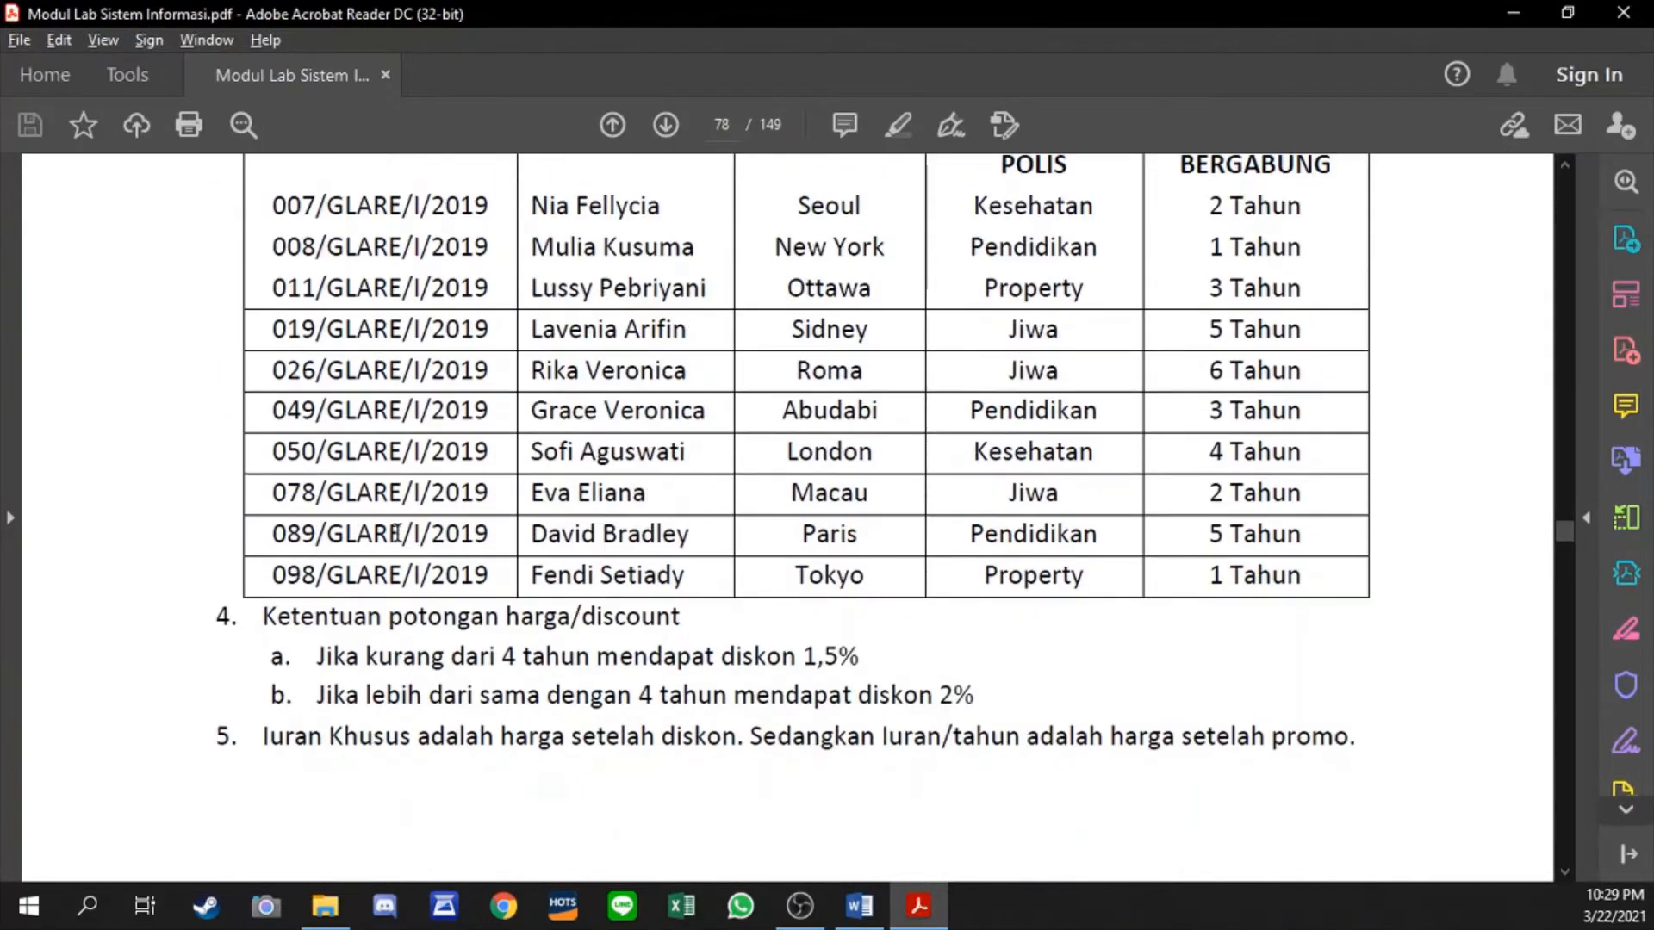
scroll(398, 531, "up", 3)
scroll(397, 531, "up", 3)
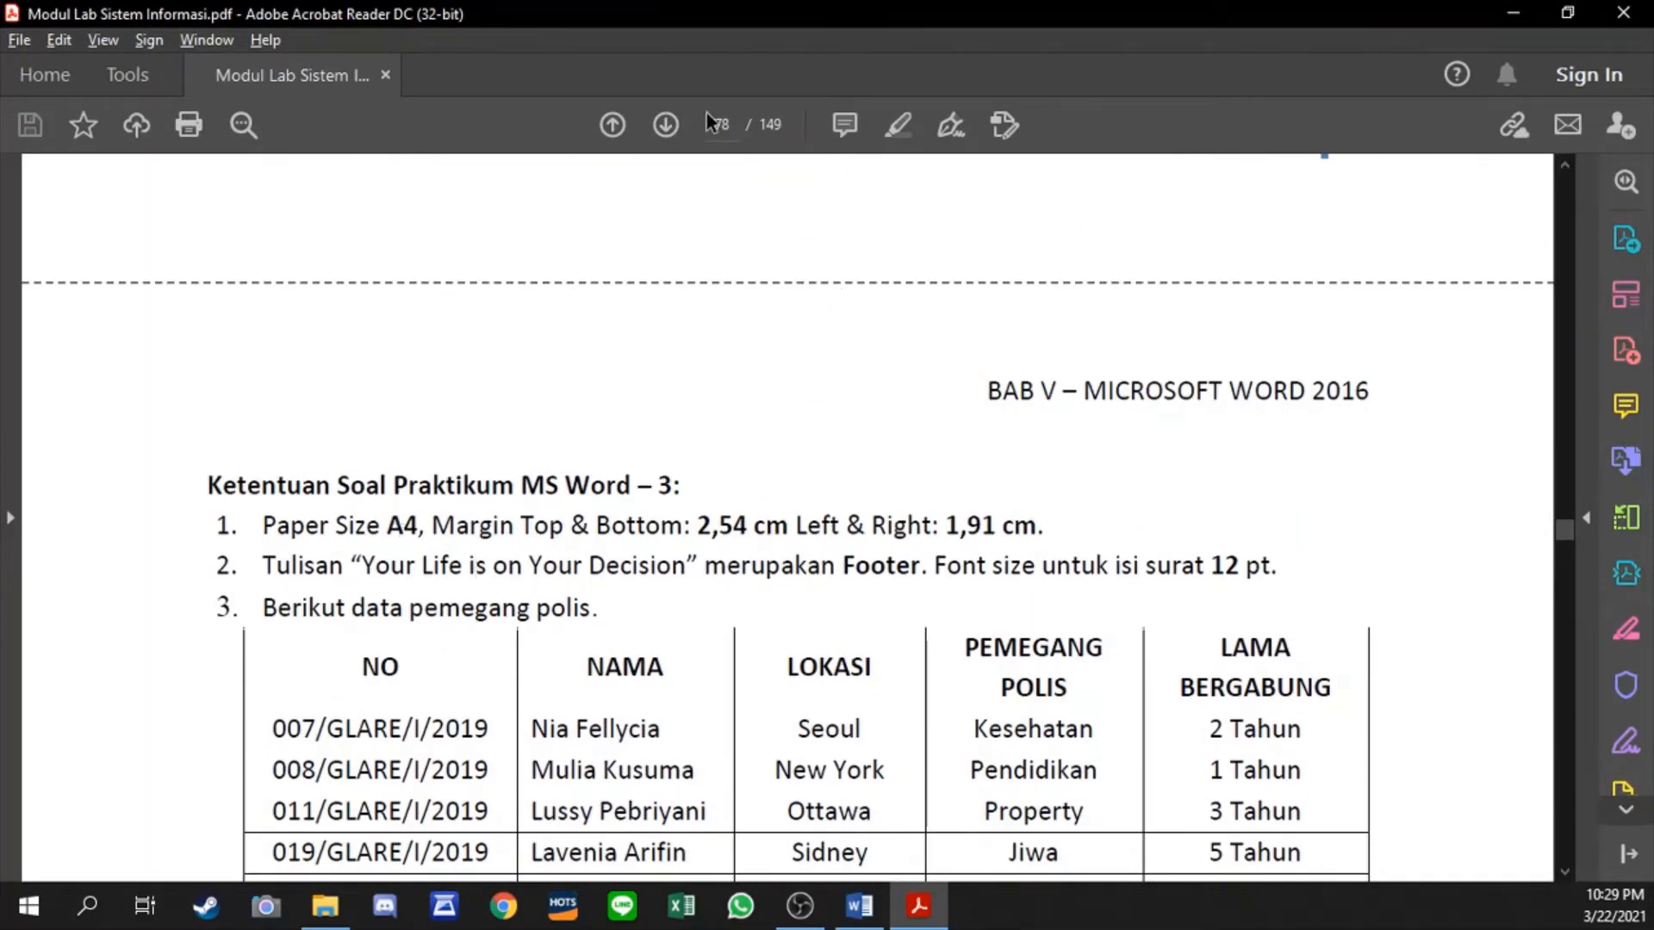
left_click_drag(566, 7, 1653, 156)
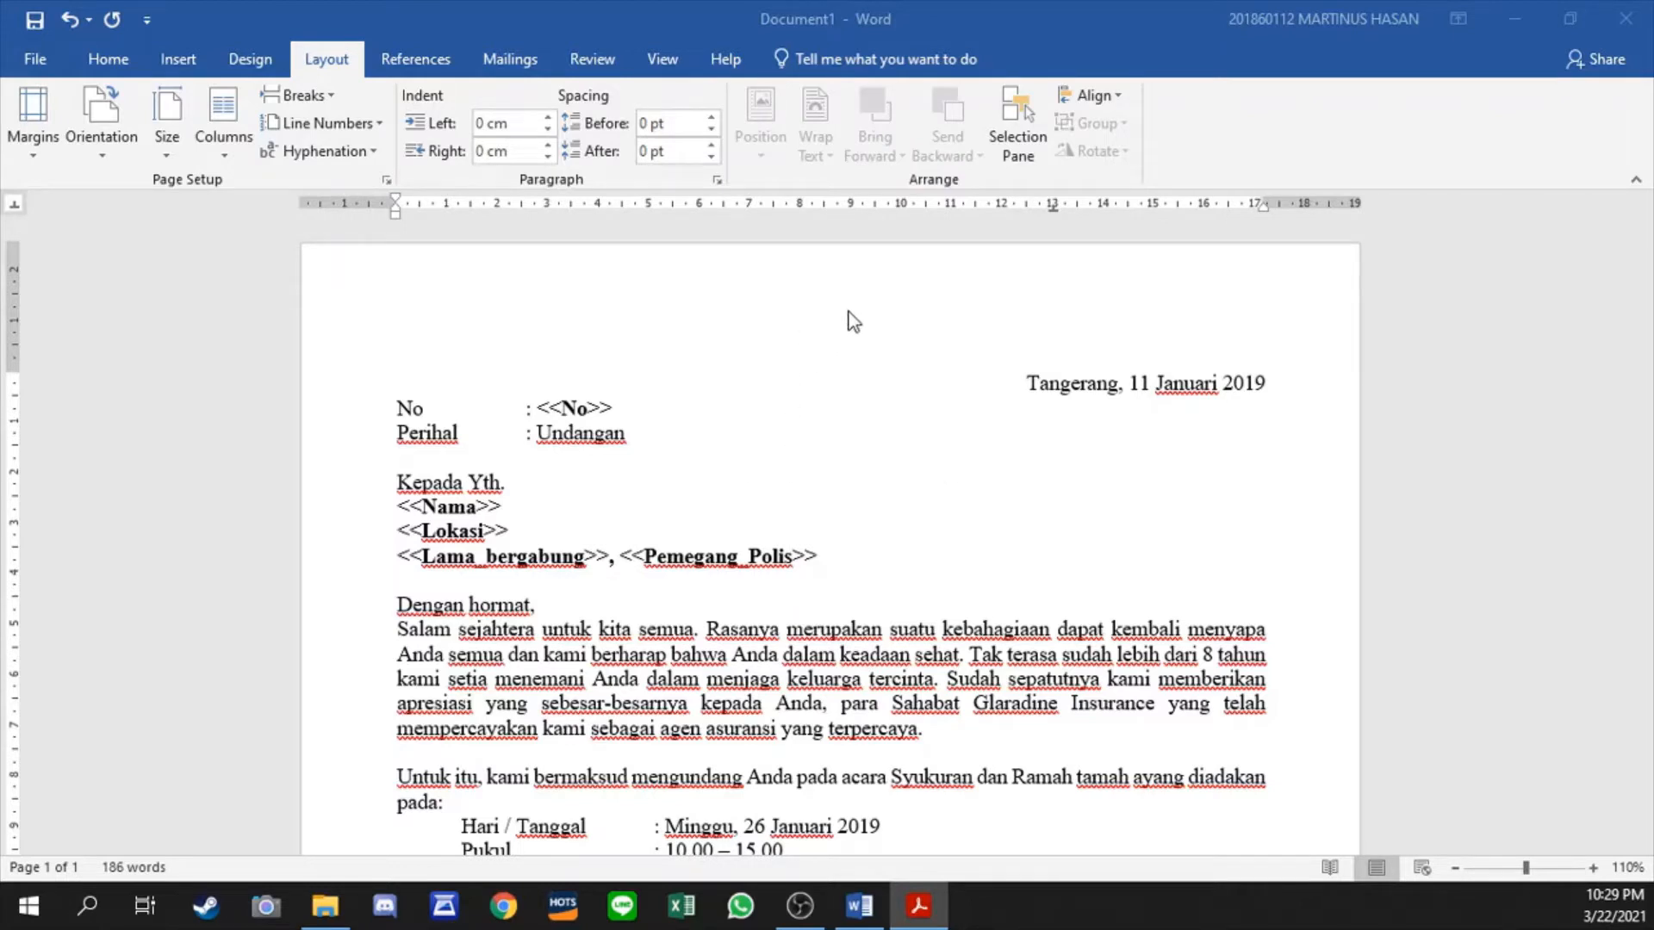
- Open the letter's page header, add several blank lines and place the cursor on the second line
double_click(812, 323)
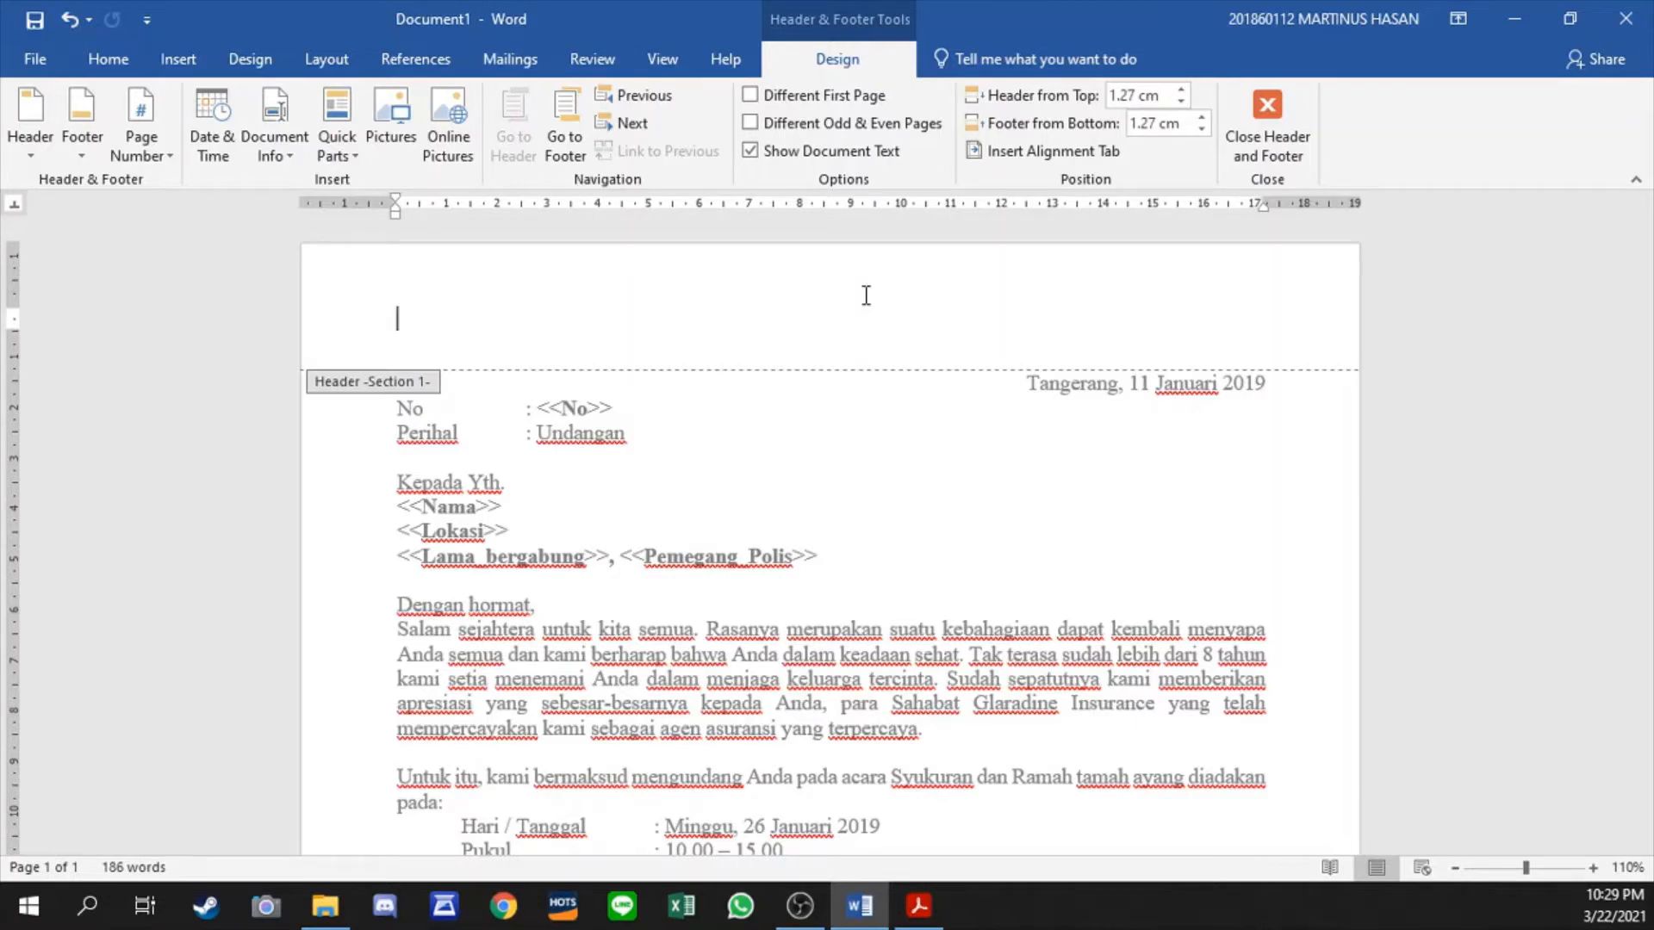
key("Return")
key("Return")
key("Return")
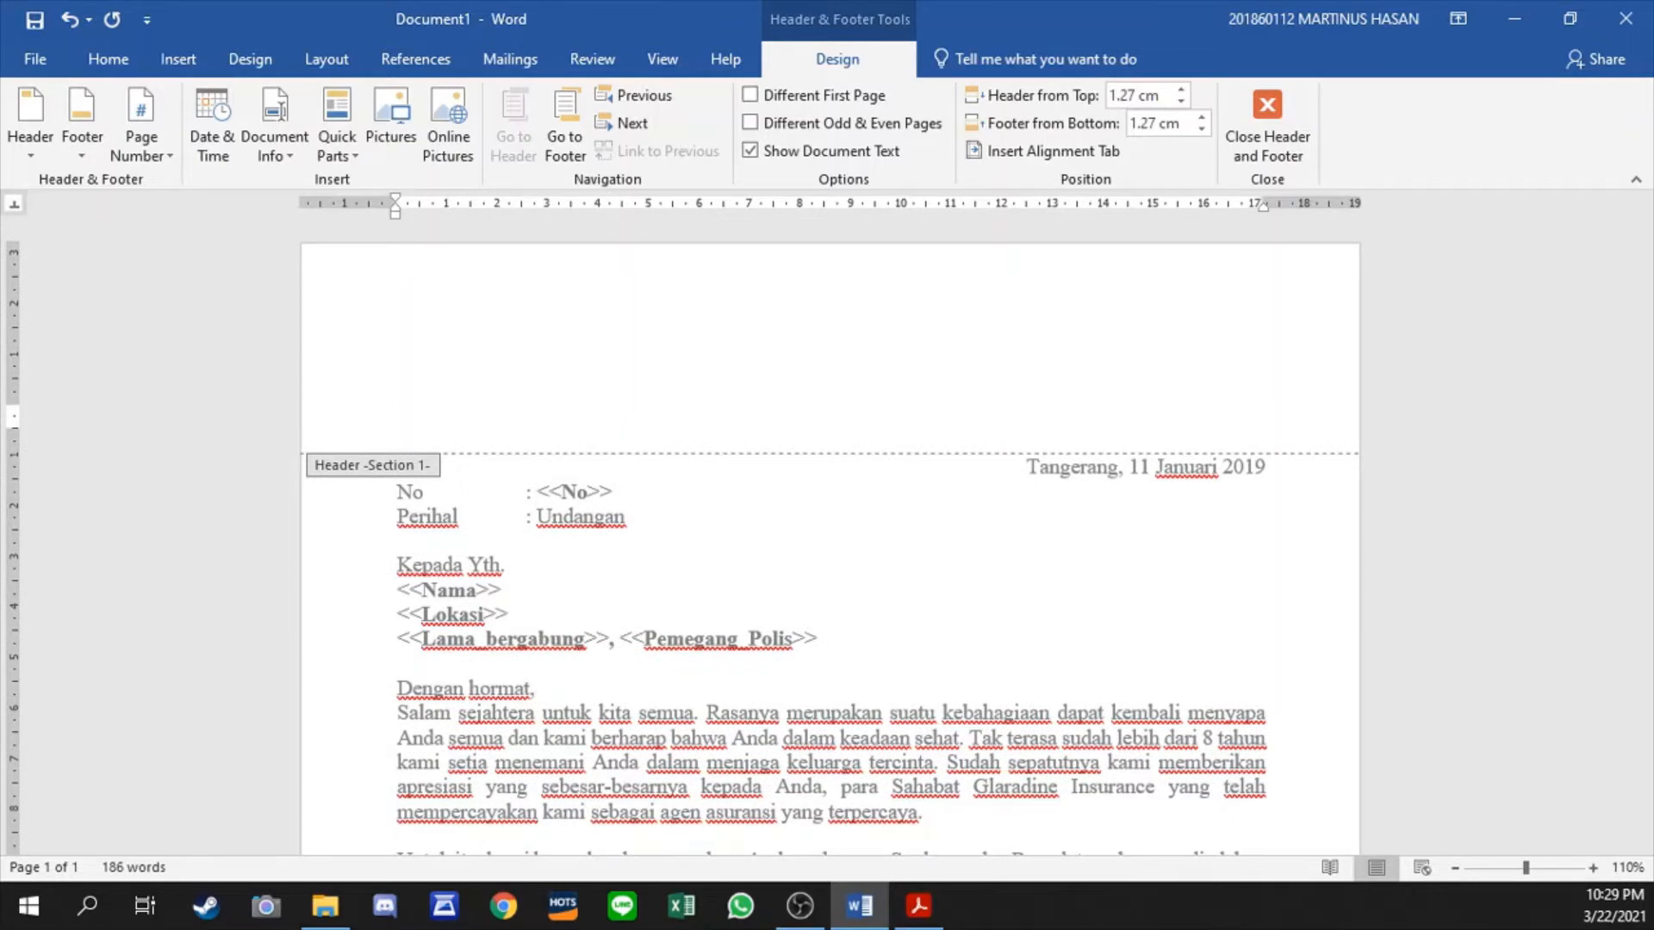
key("Up")
key("Up")
key("Up")
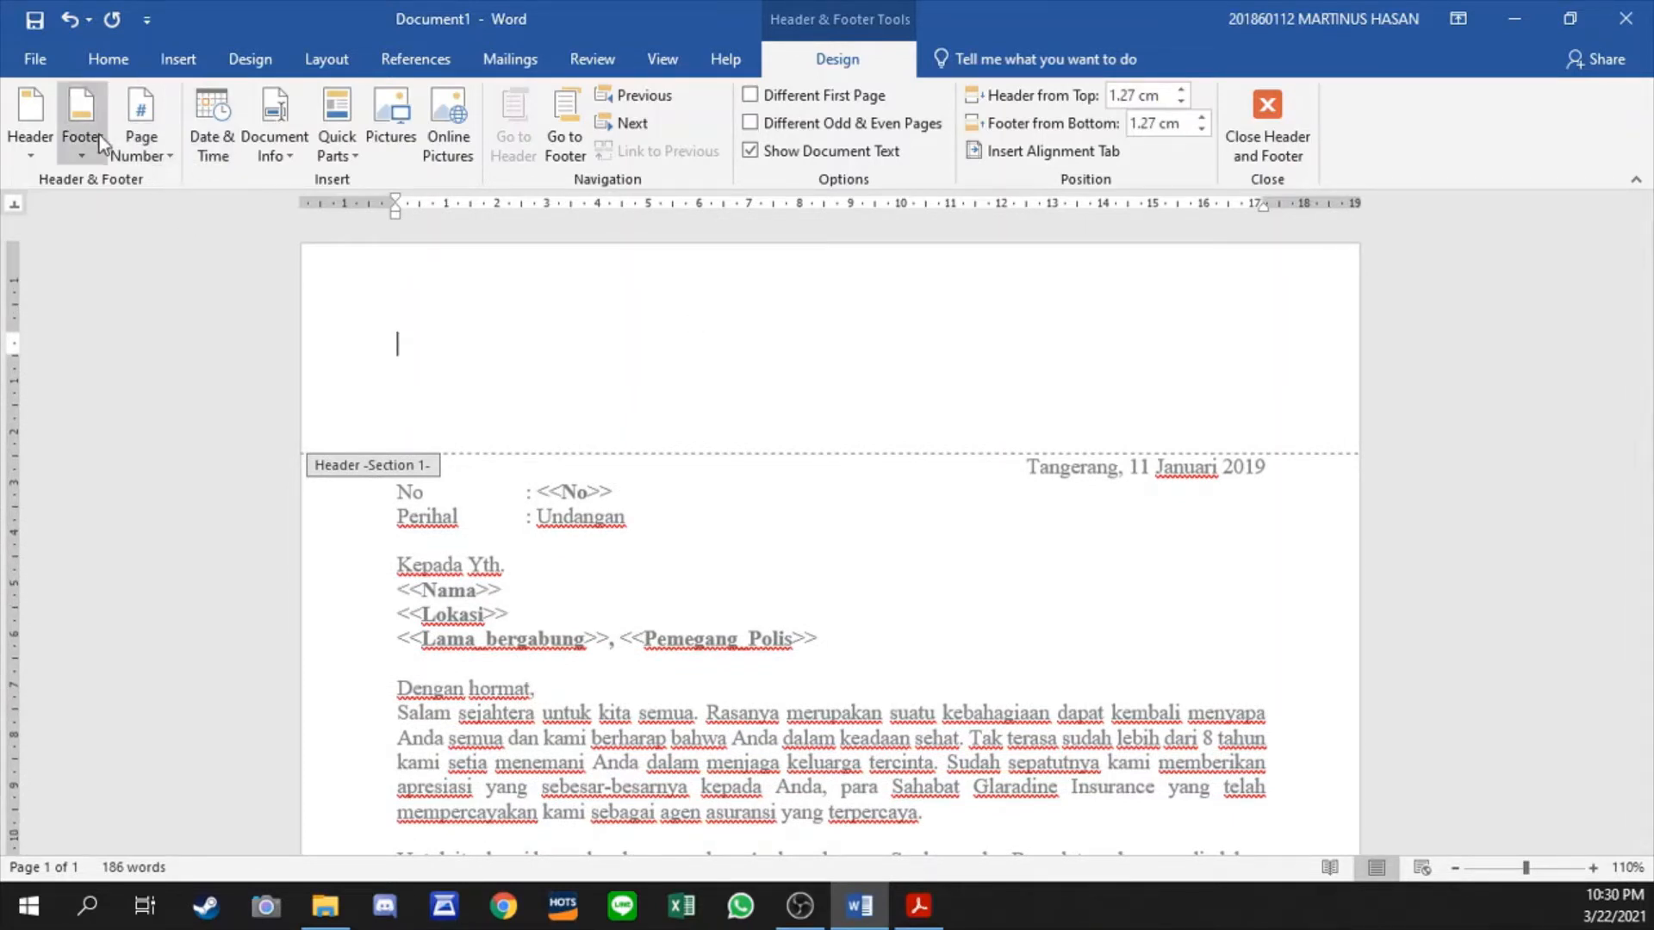
- Apply a yellow star art page border to the whole document
left_click(257, 60)
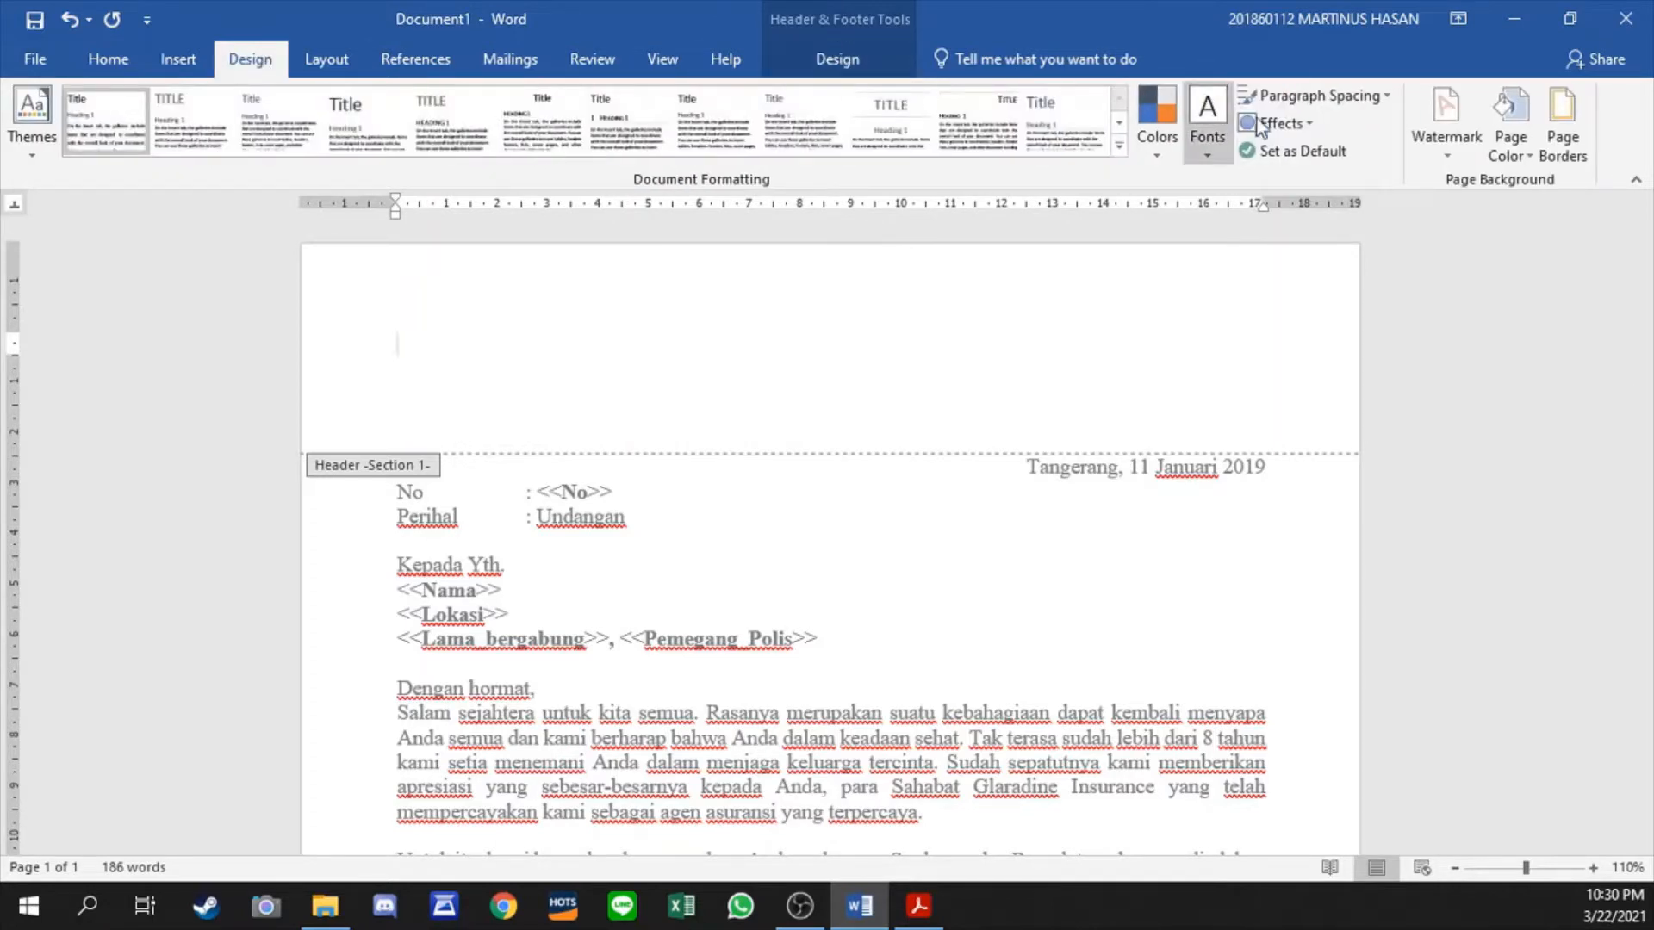
left_click(1557, 140)
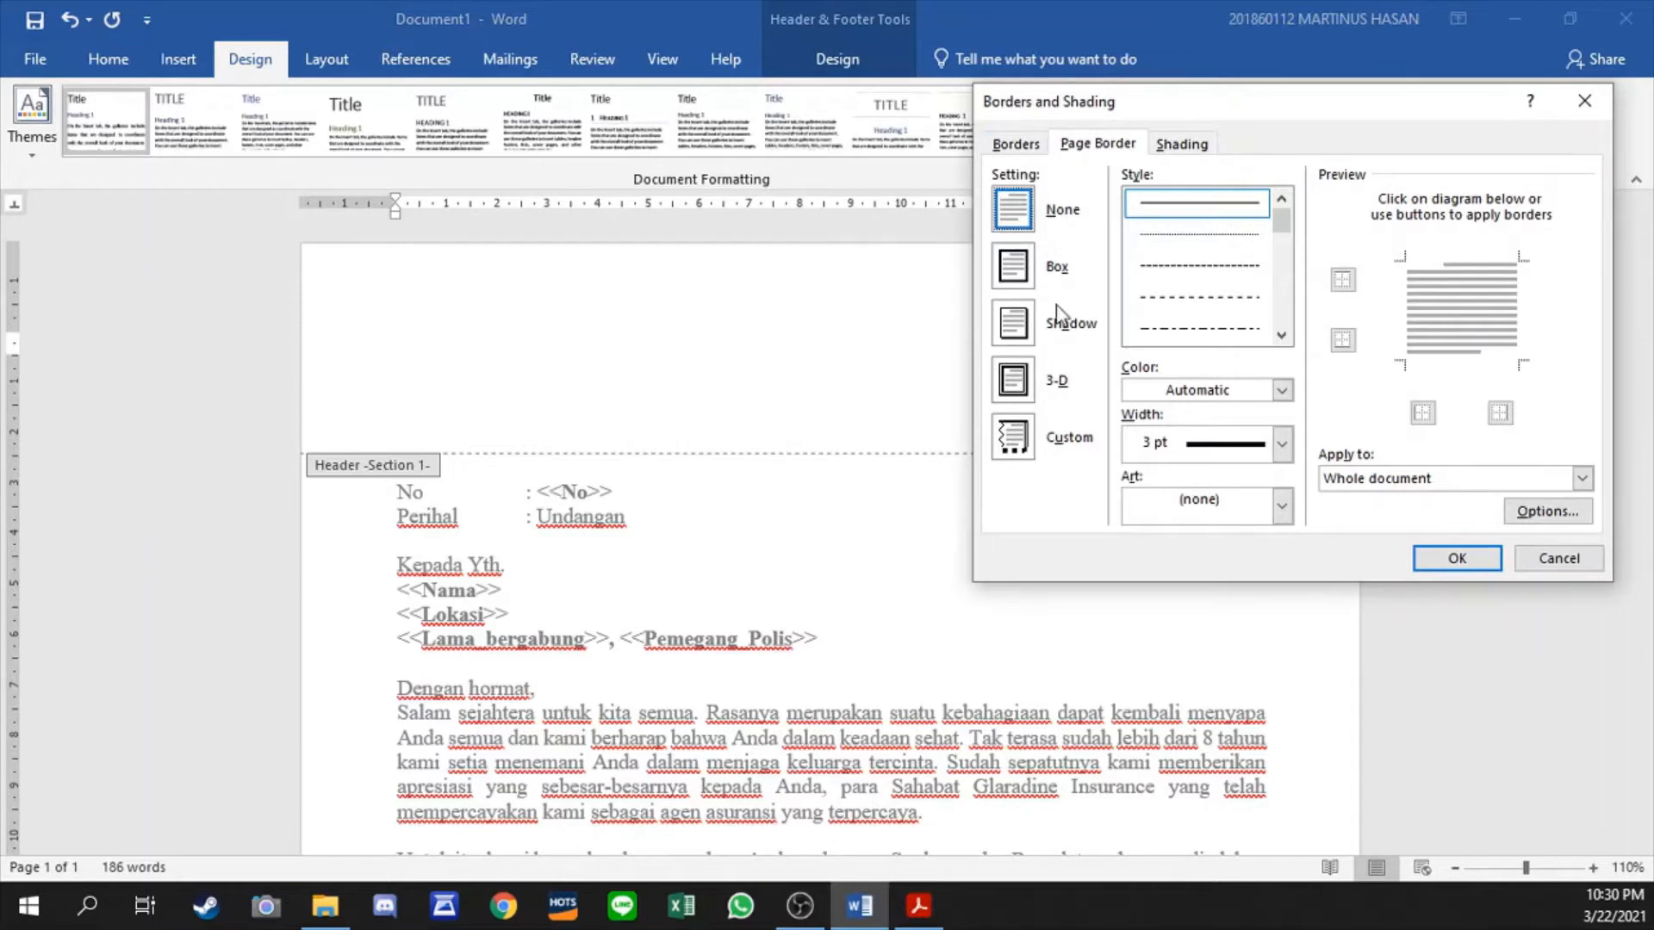
left_click(1283, 507)
scroll(1216, 603, "down", 10)
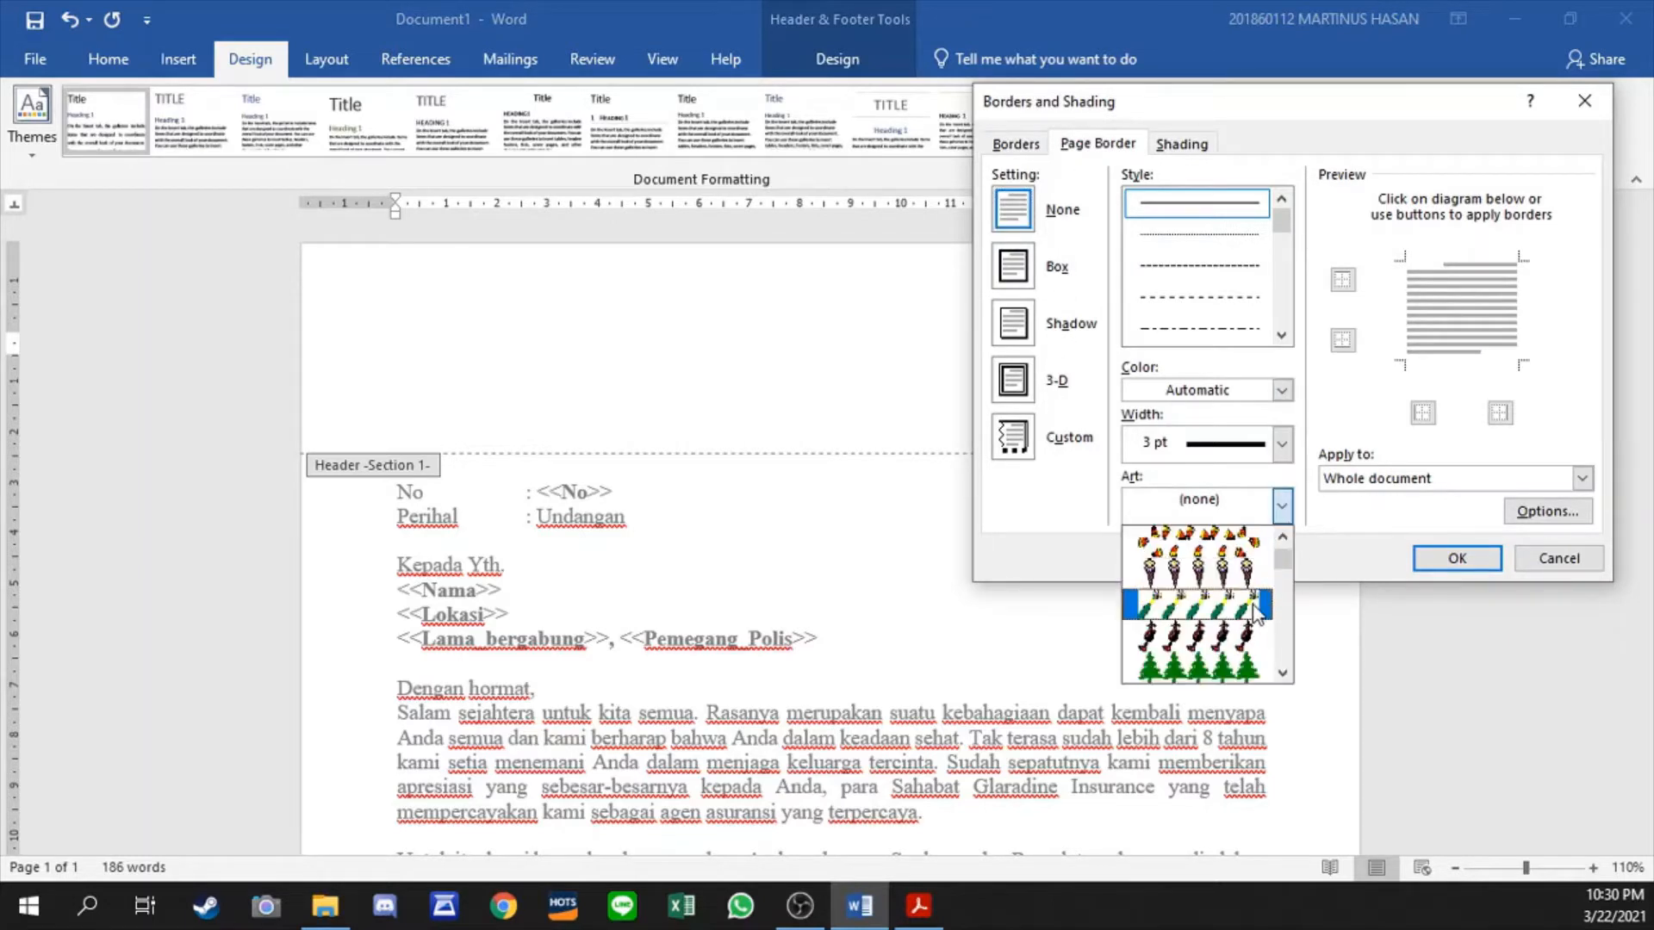
scroll(1213, 587, "up", 1)
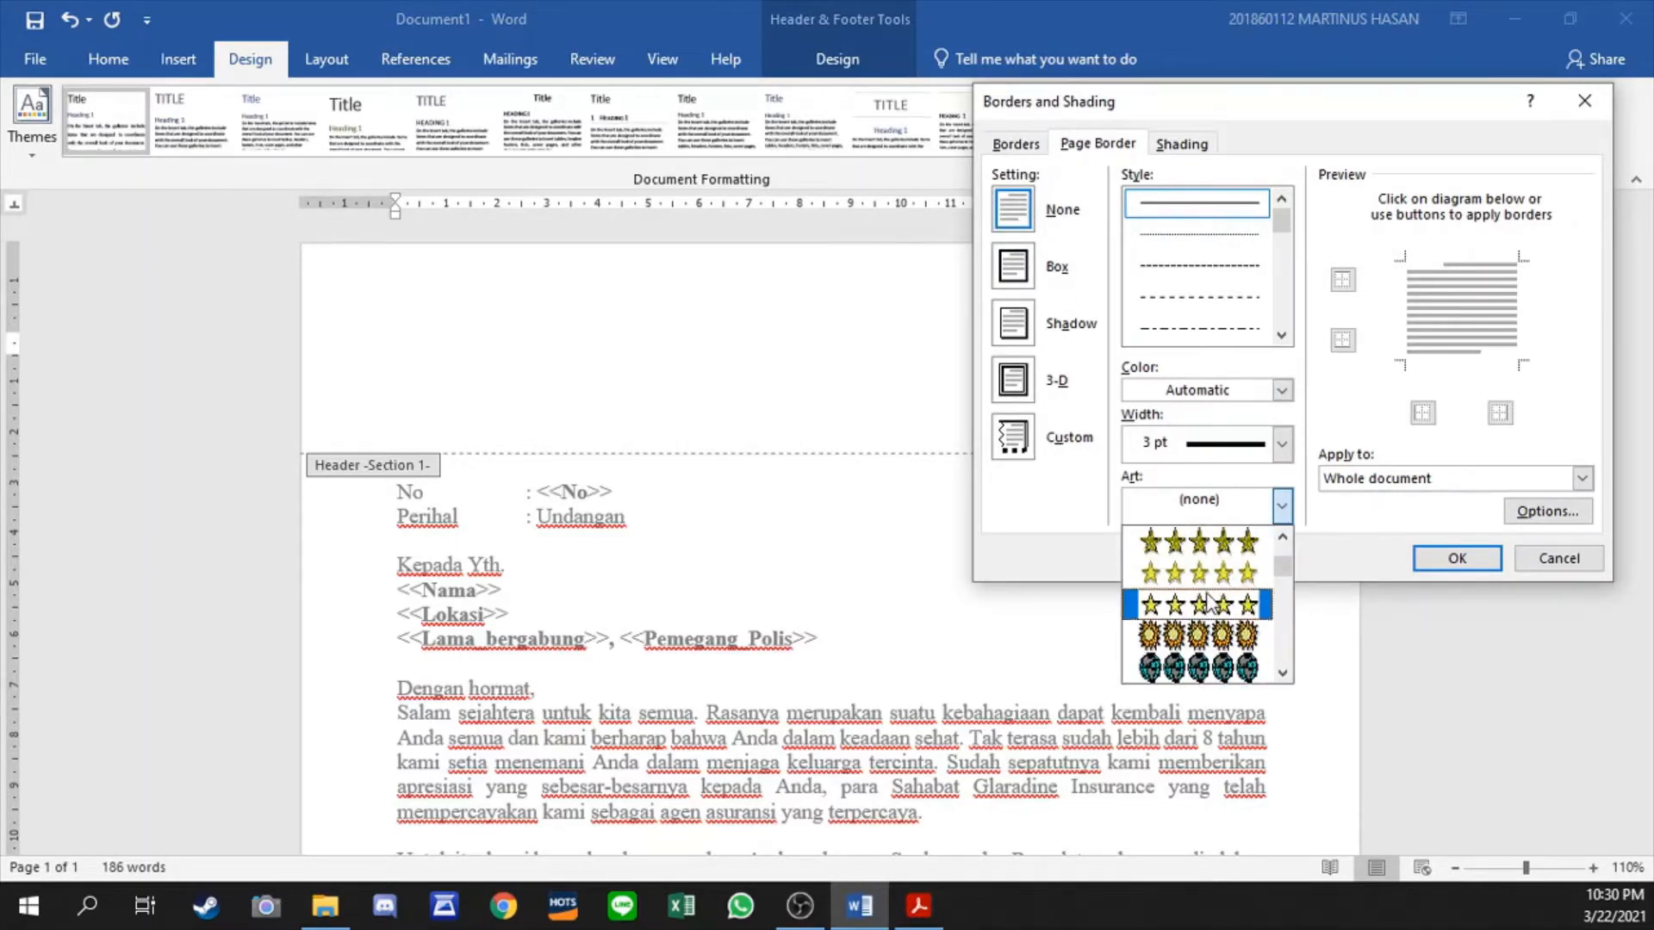
left_click(1218, 570)
left_click(1453, 560)
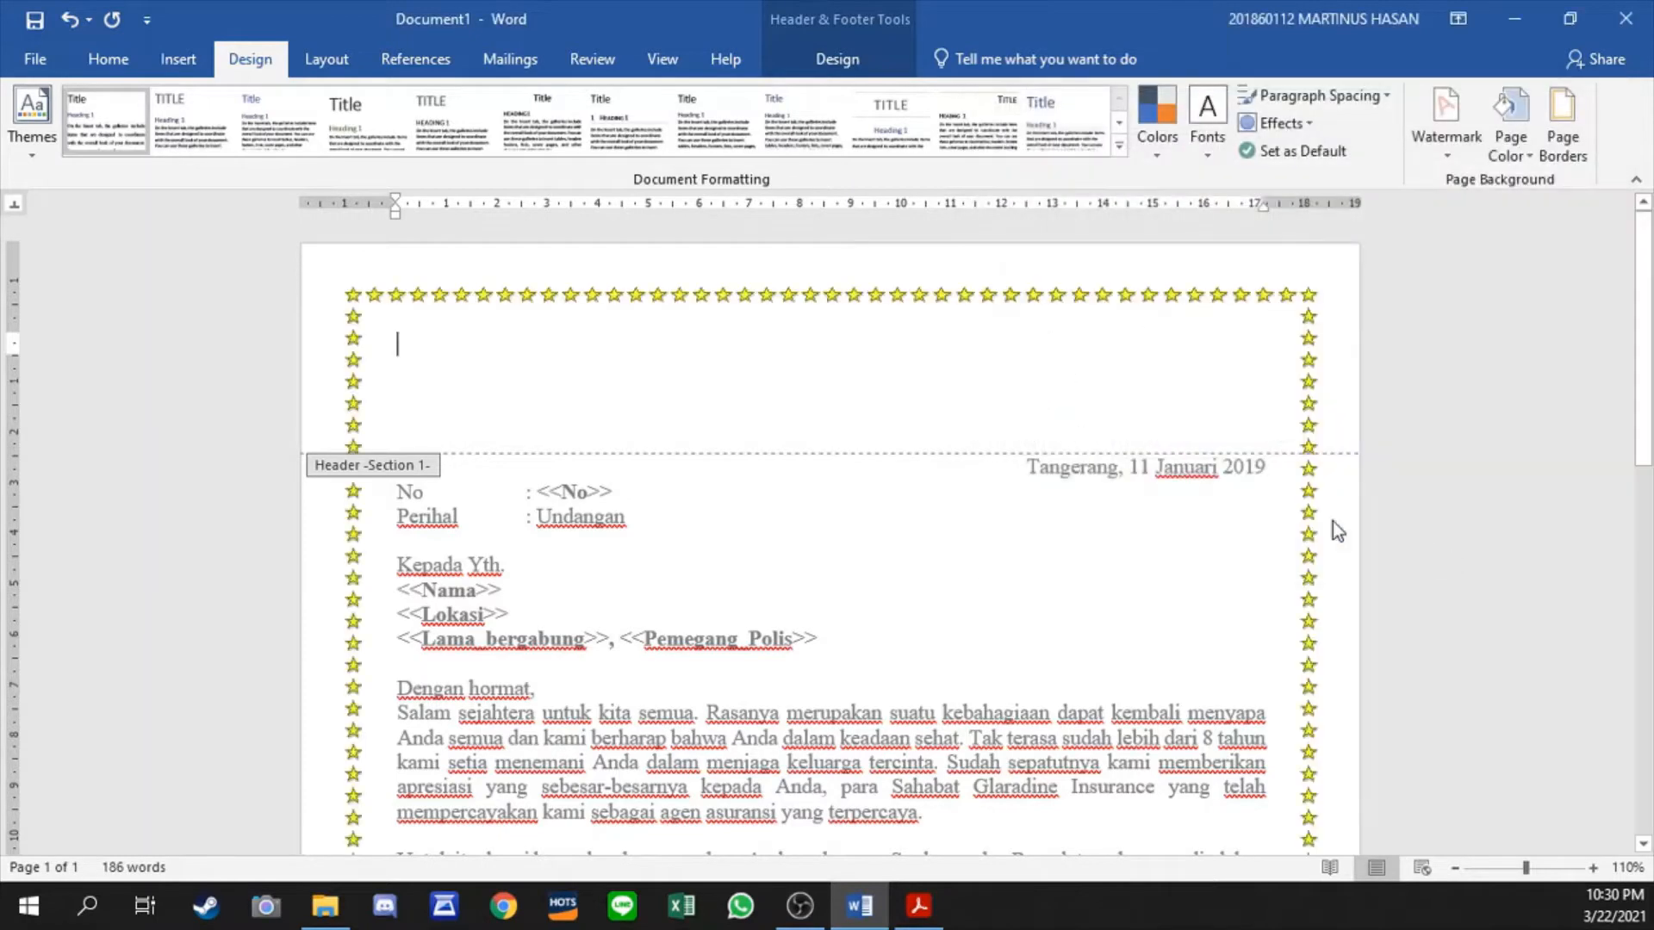
- Add a ½ pt double-line border only along the bottom of the current header paragraph
left_click(1562, 142)
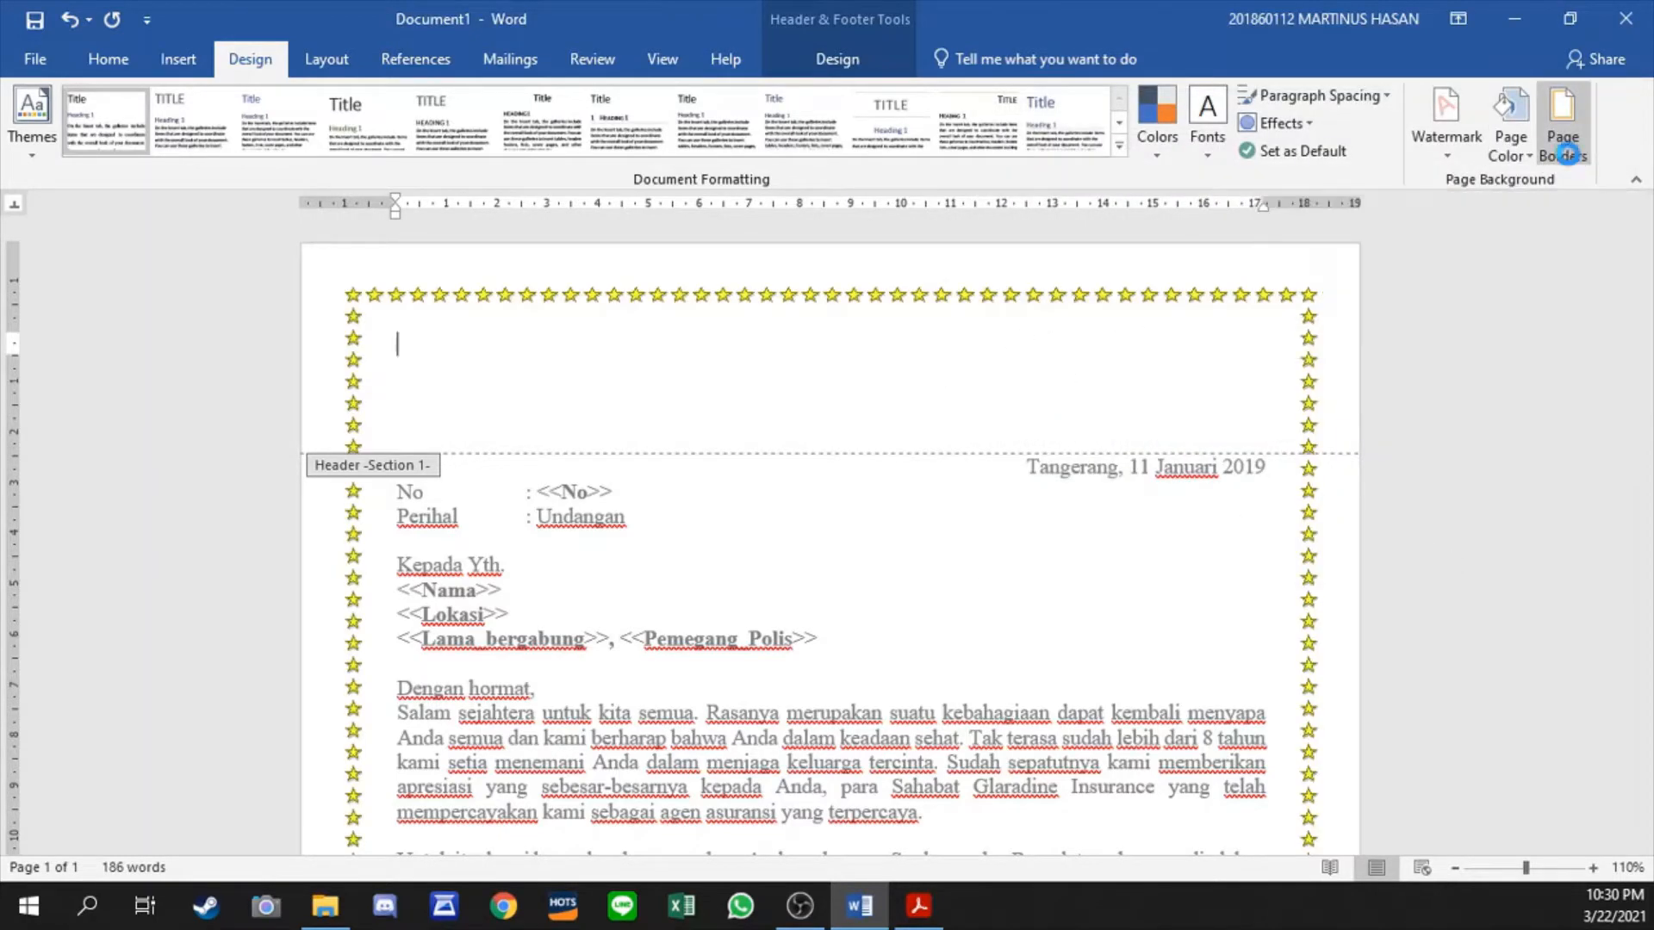
left_click(1011, 145)
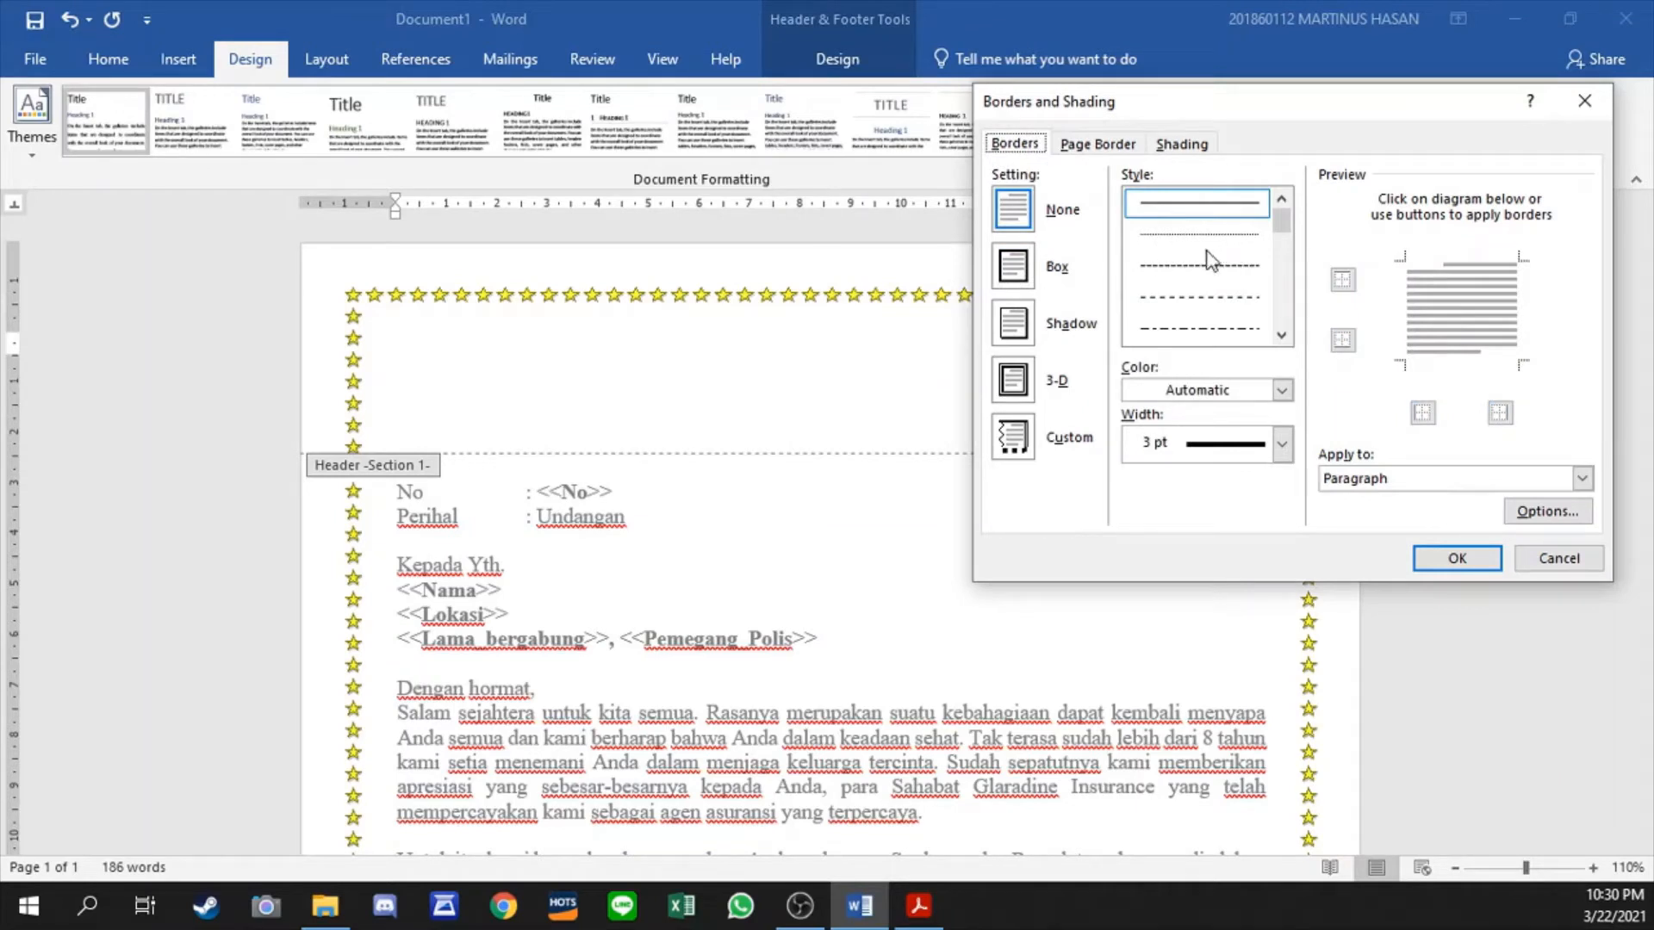
scroll(1233, 283, "down", 3)
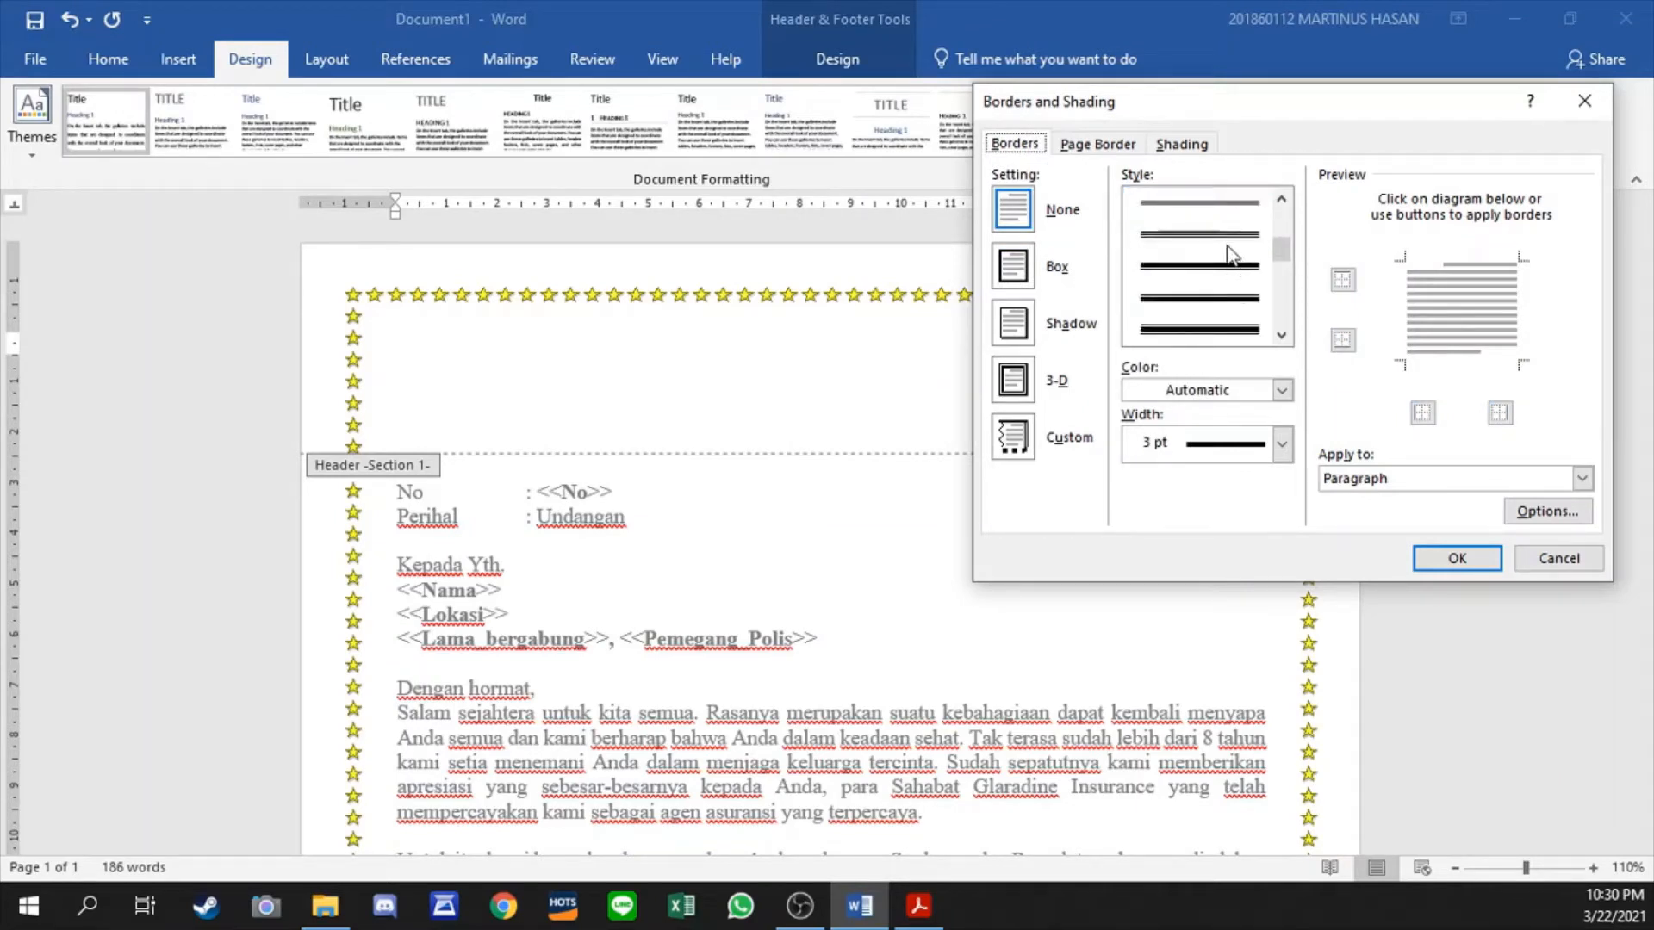
left_click(1216, 204)
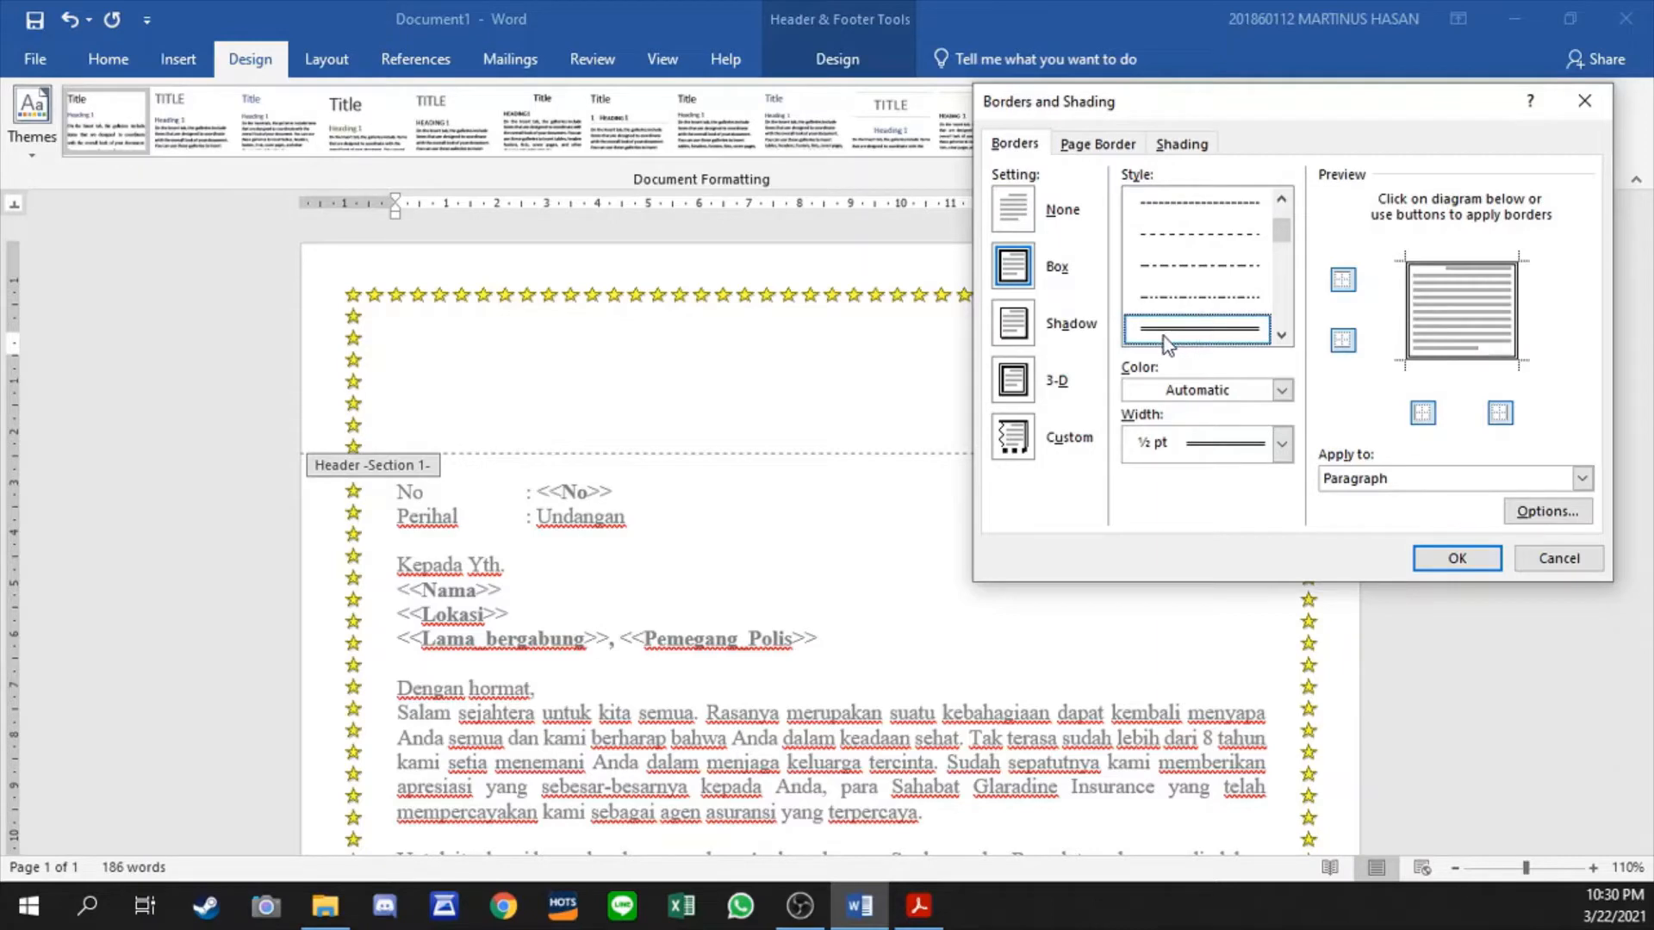
left_click(1343, 280)
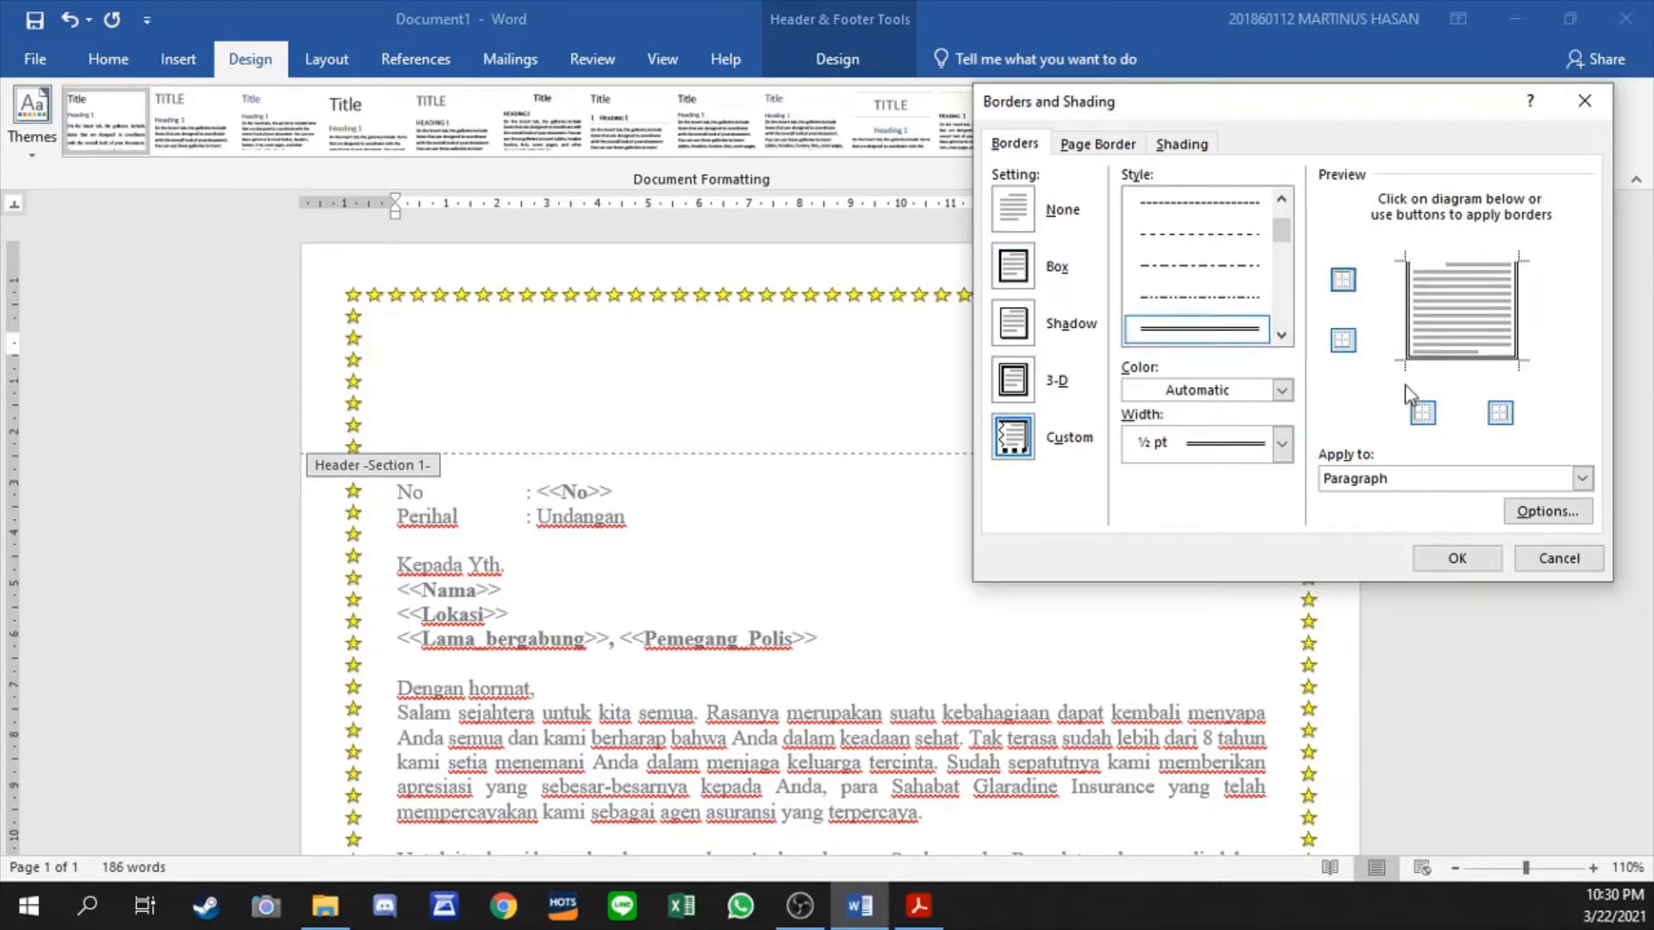
left_click(1423, 414)
left_click(1499, 414)
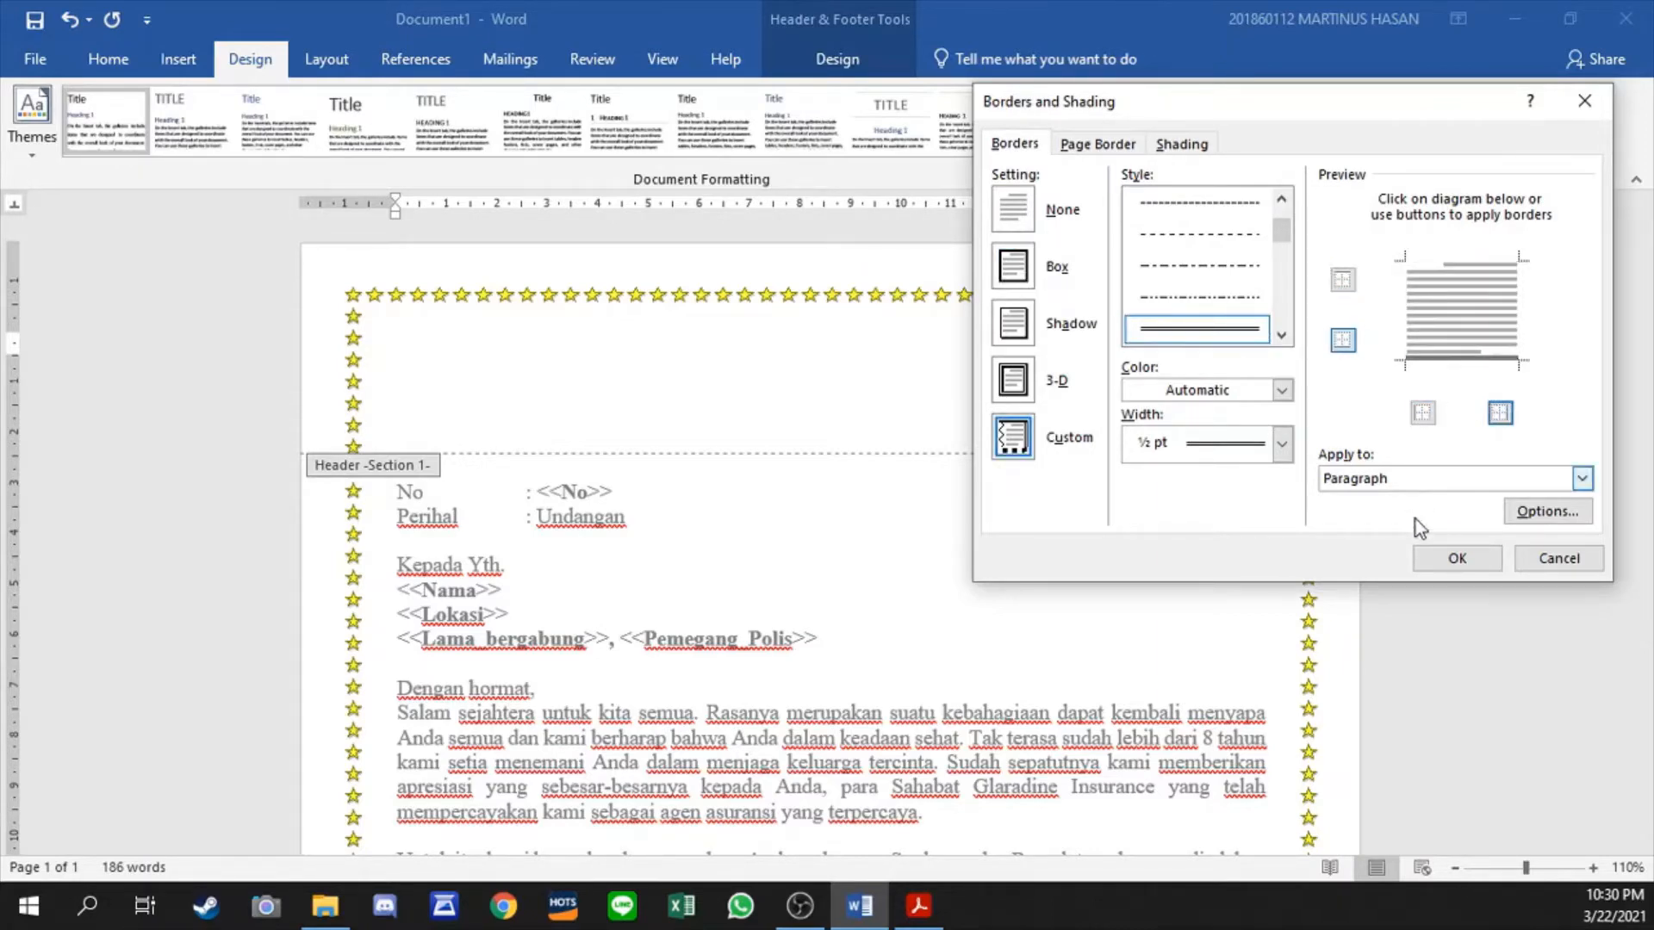
left_click(1456, 559)
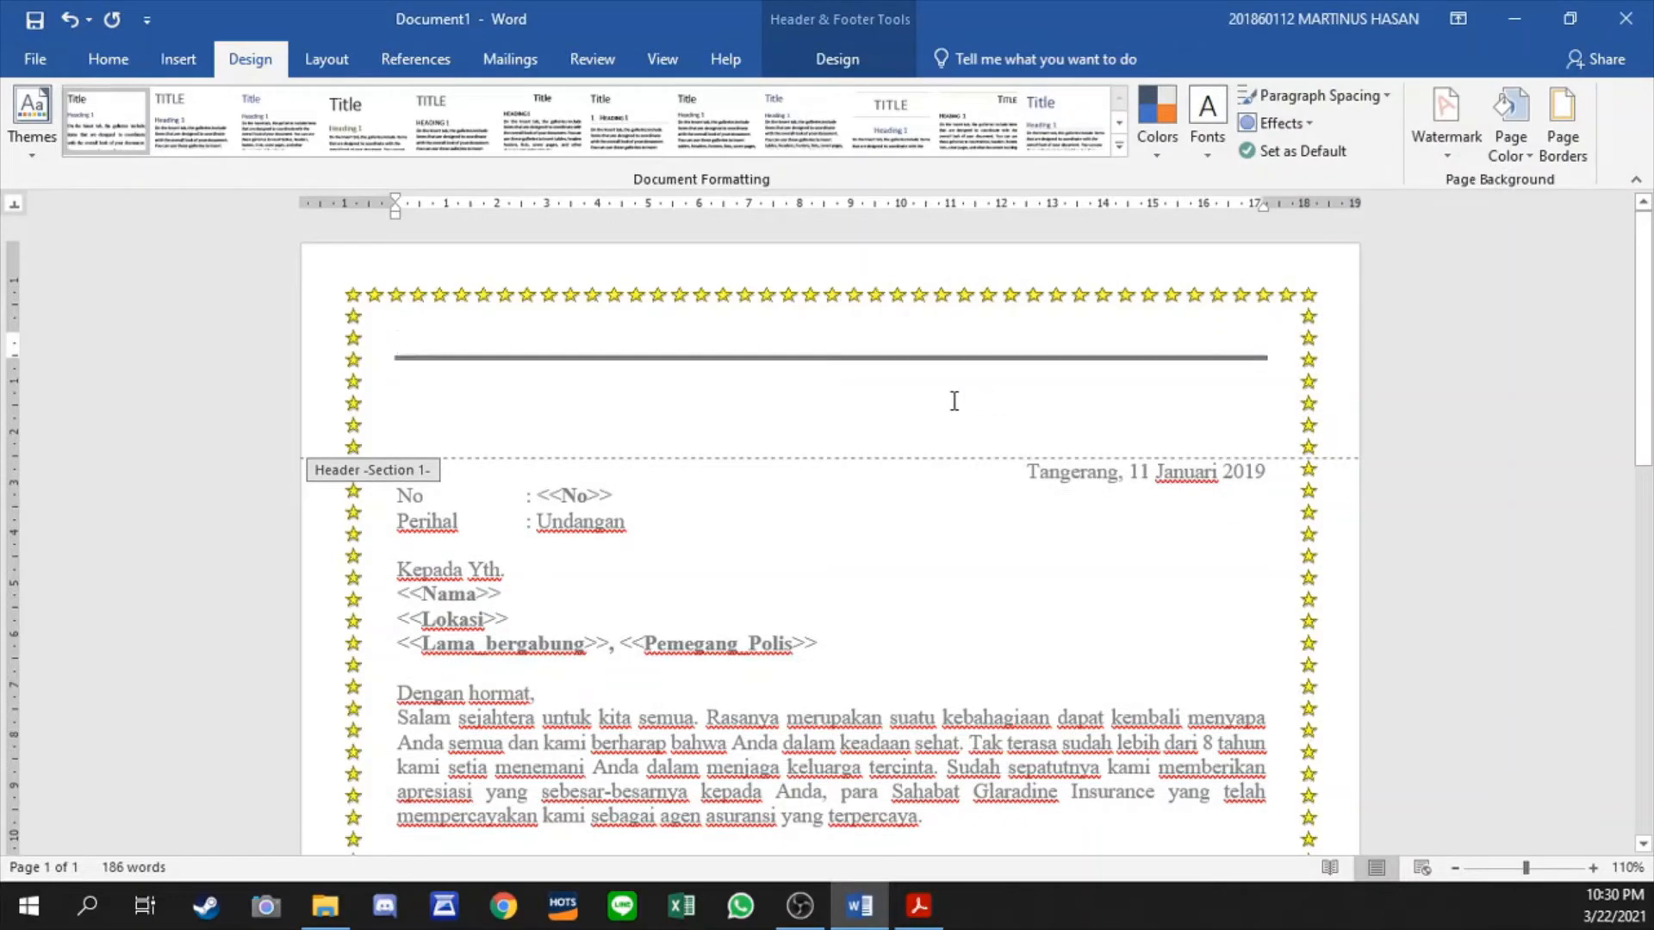
left_click(665, 406)
left_click(678, 341)
left_click(542, 392)
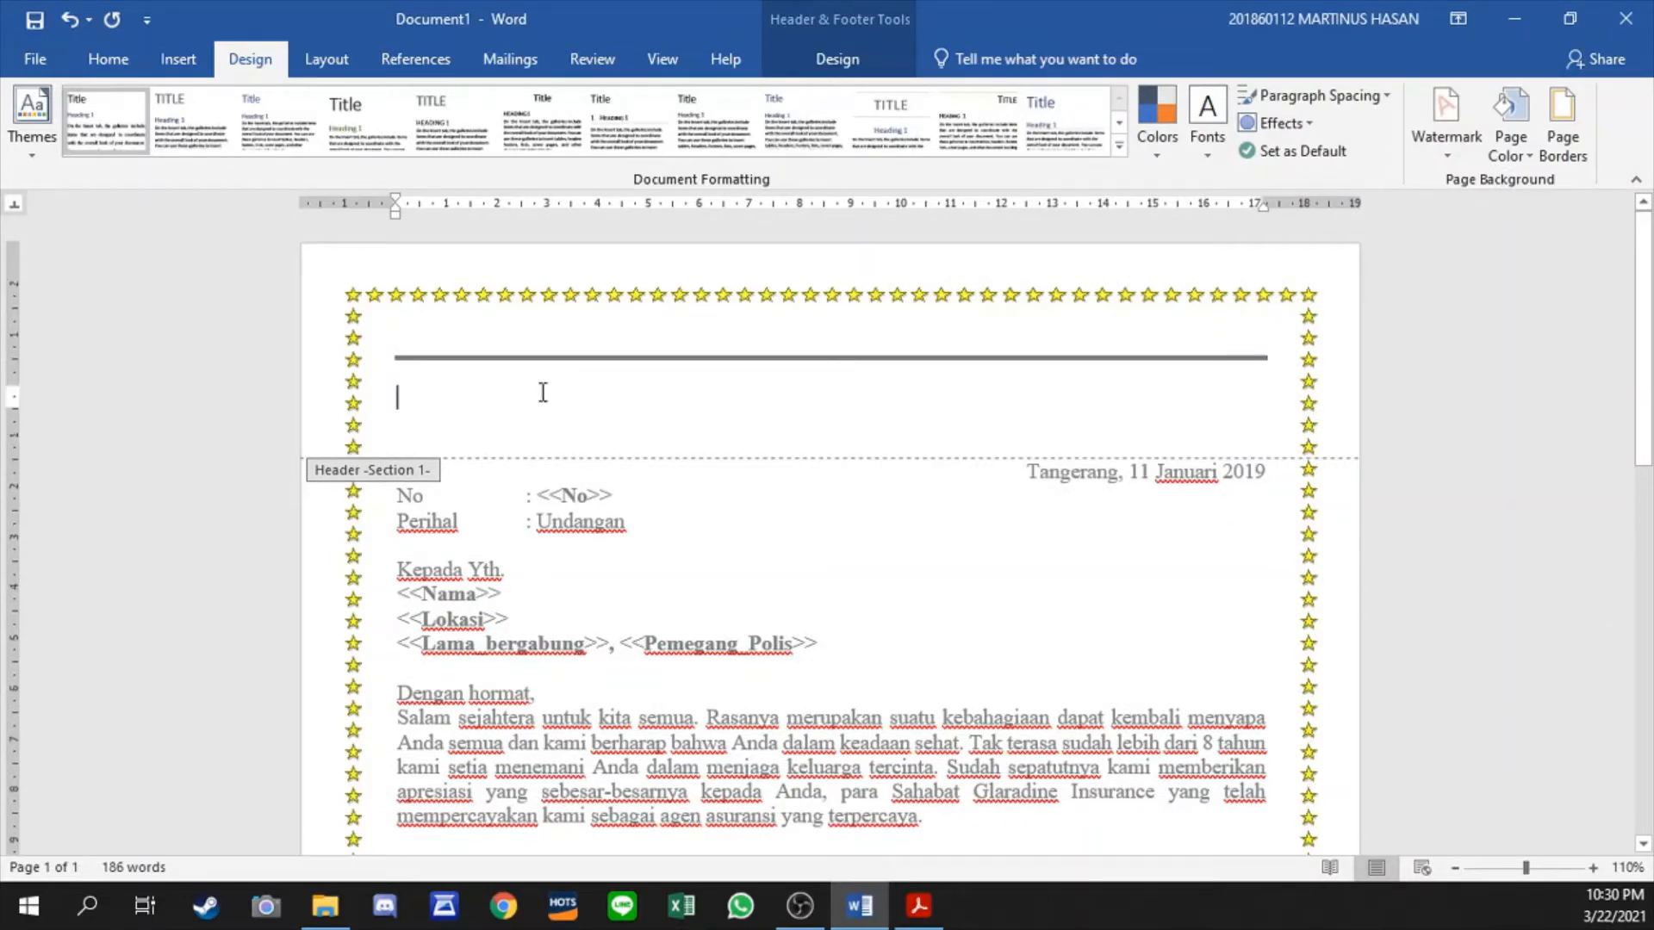
left_click(514, 329)
key("Down")
key("Down")
key("Down")
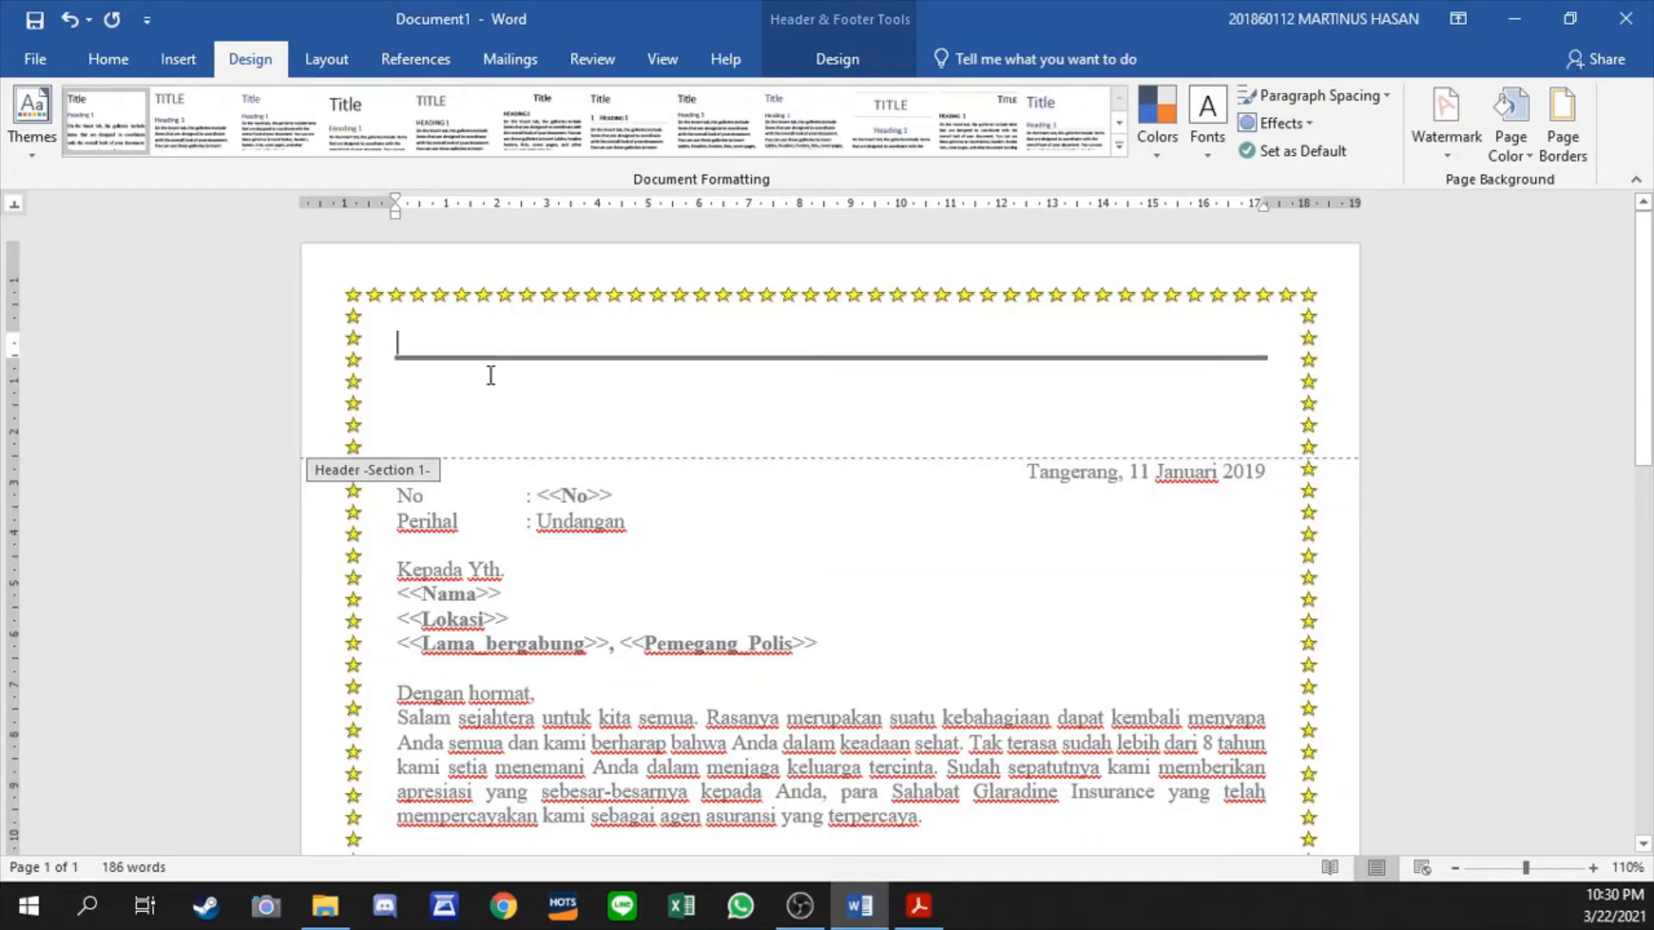
- Apply a Shadow border in a thick-and-thin line style to the header paragraph directly below the double line
left_click(492, 367)
key("Down")
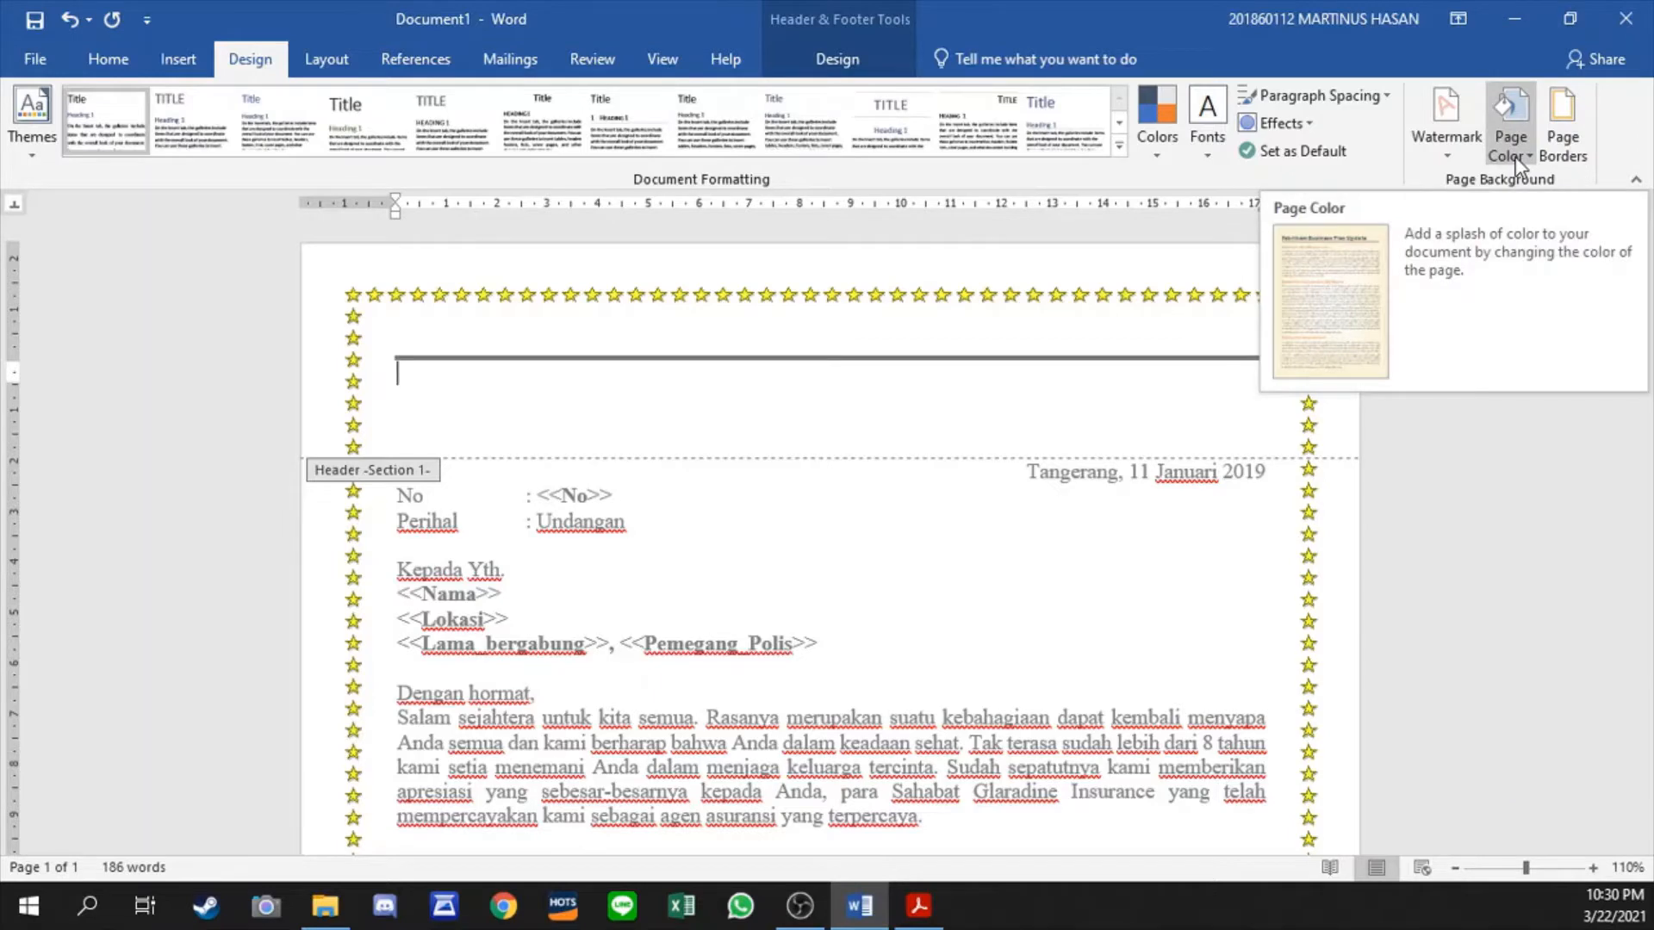
left_click(1563, 151)
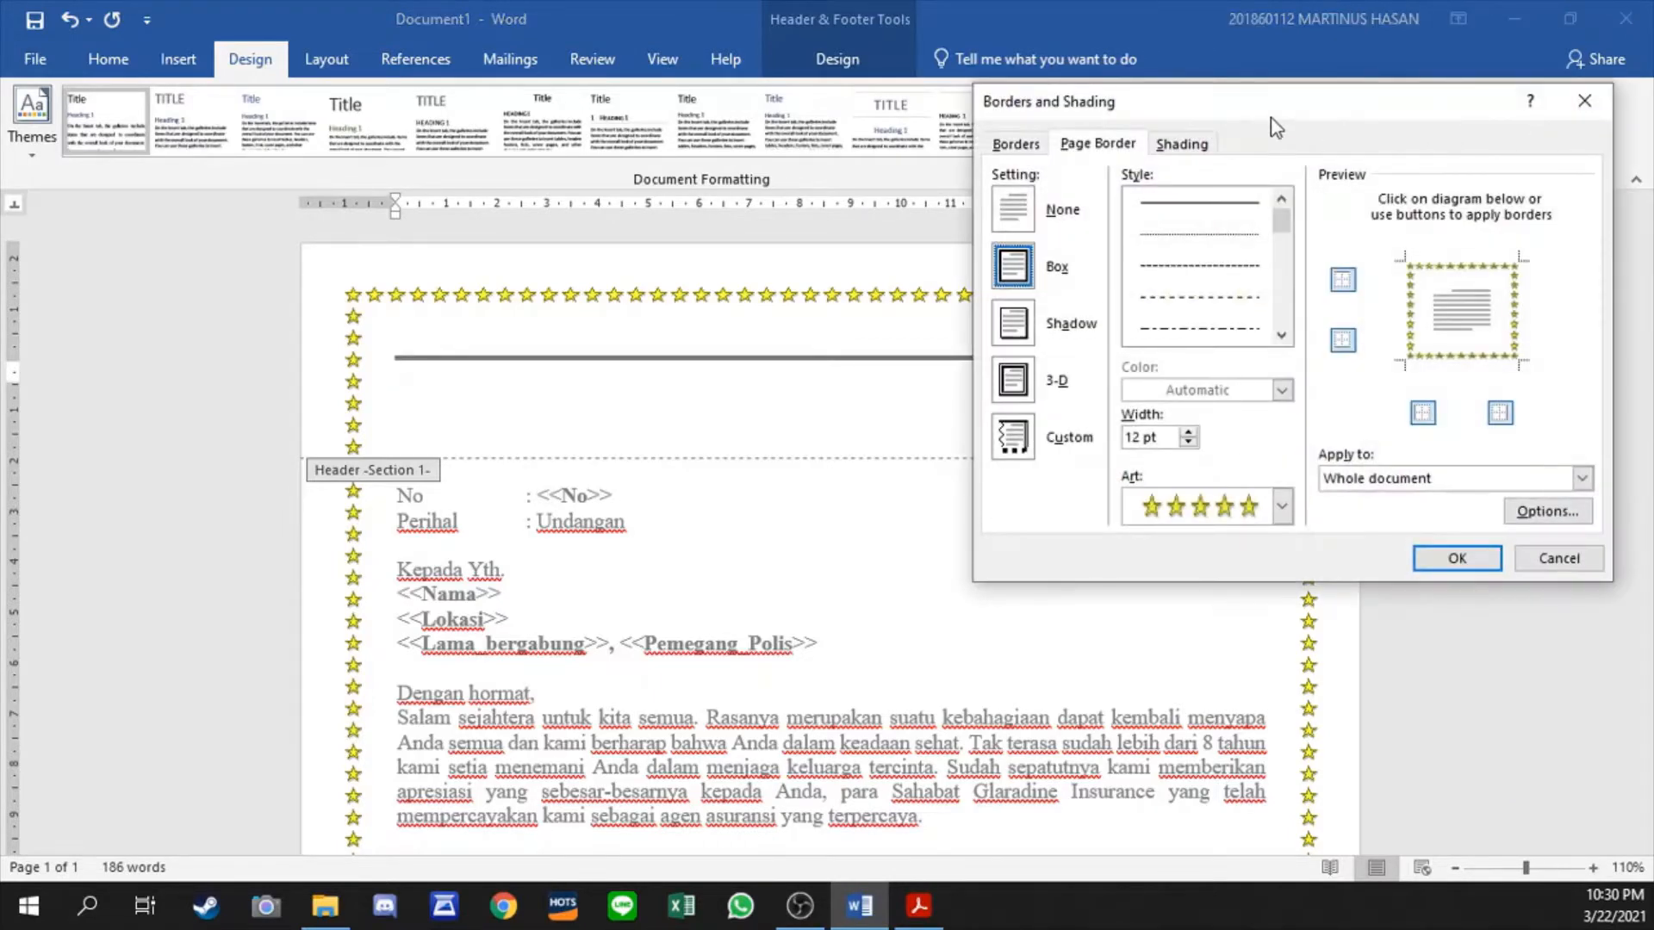
left_click(1012, 147)
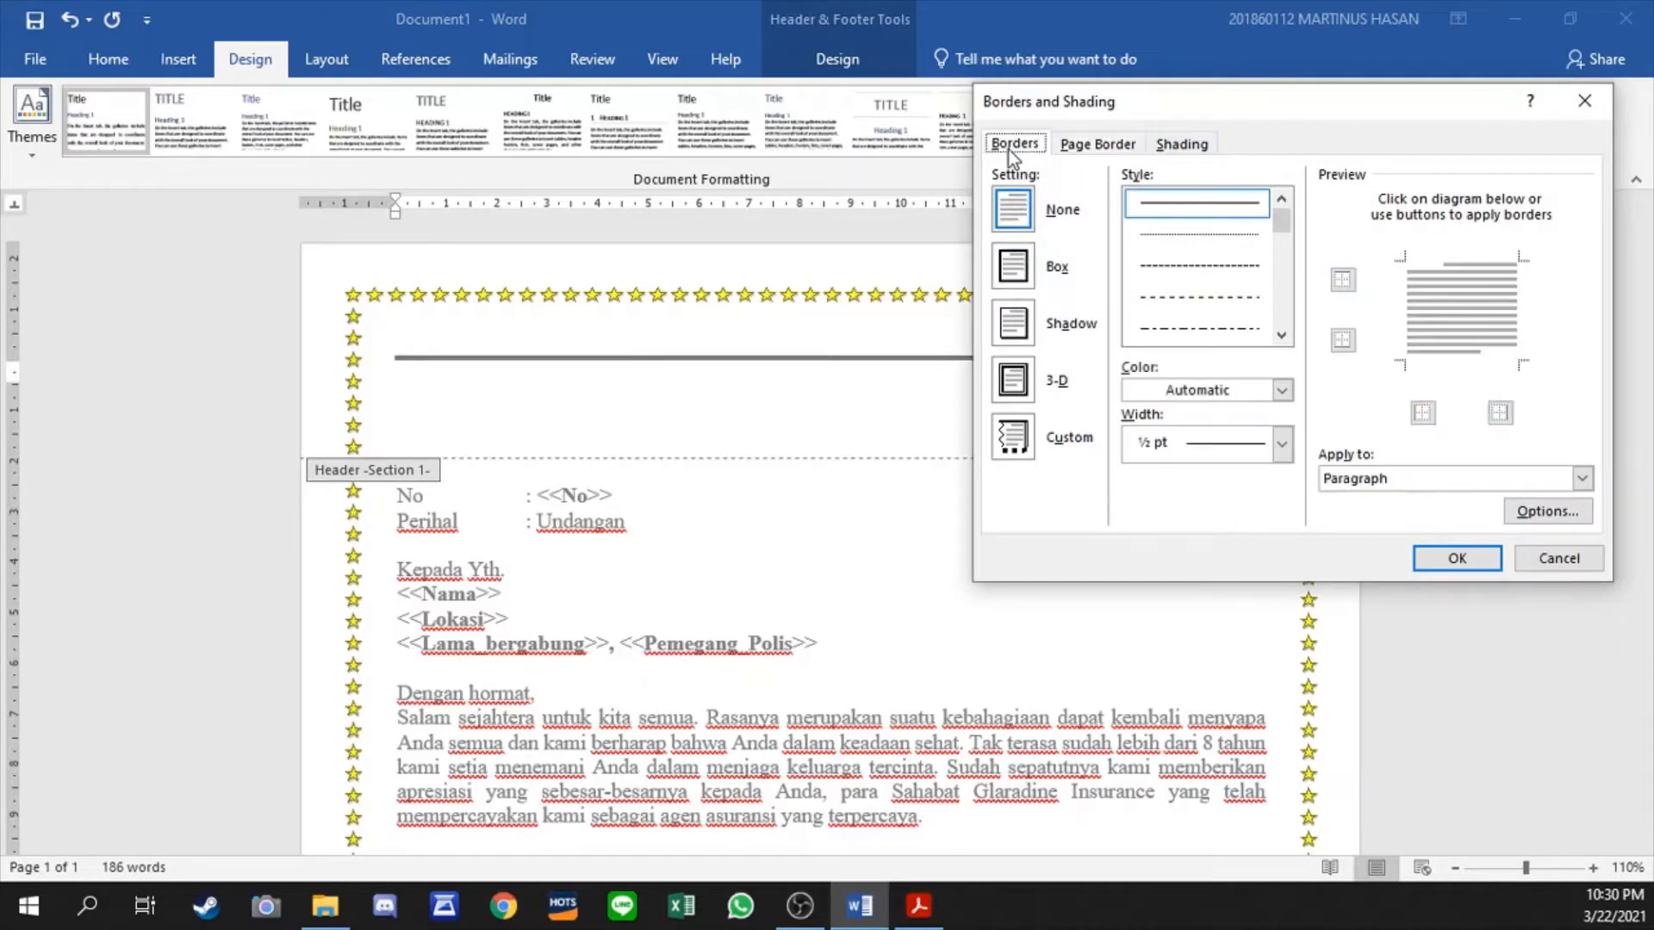
left_click(1020, 333)
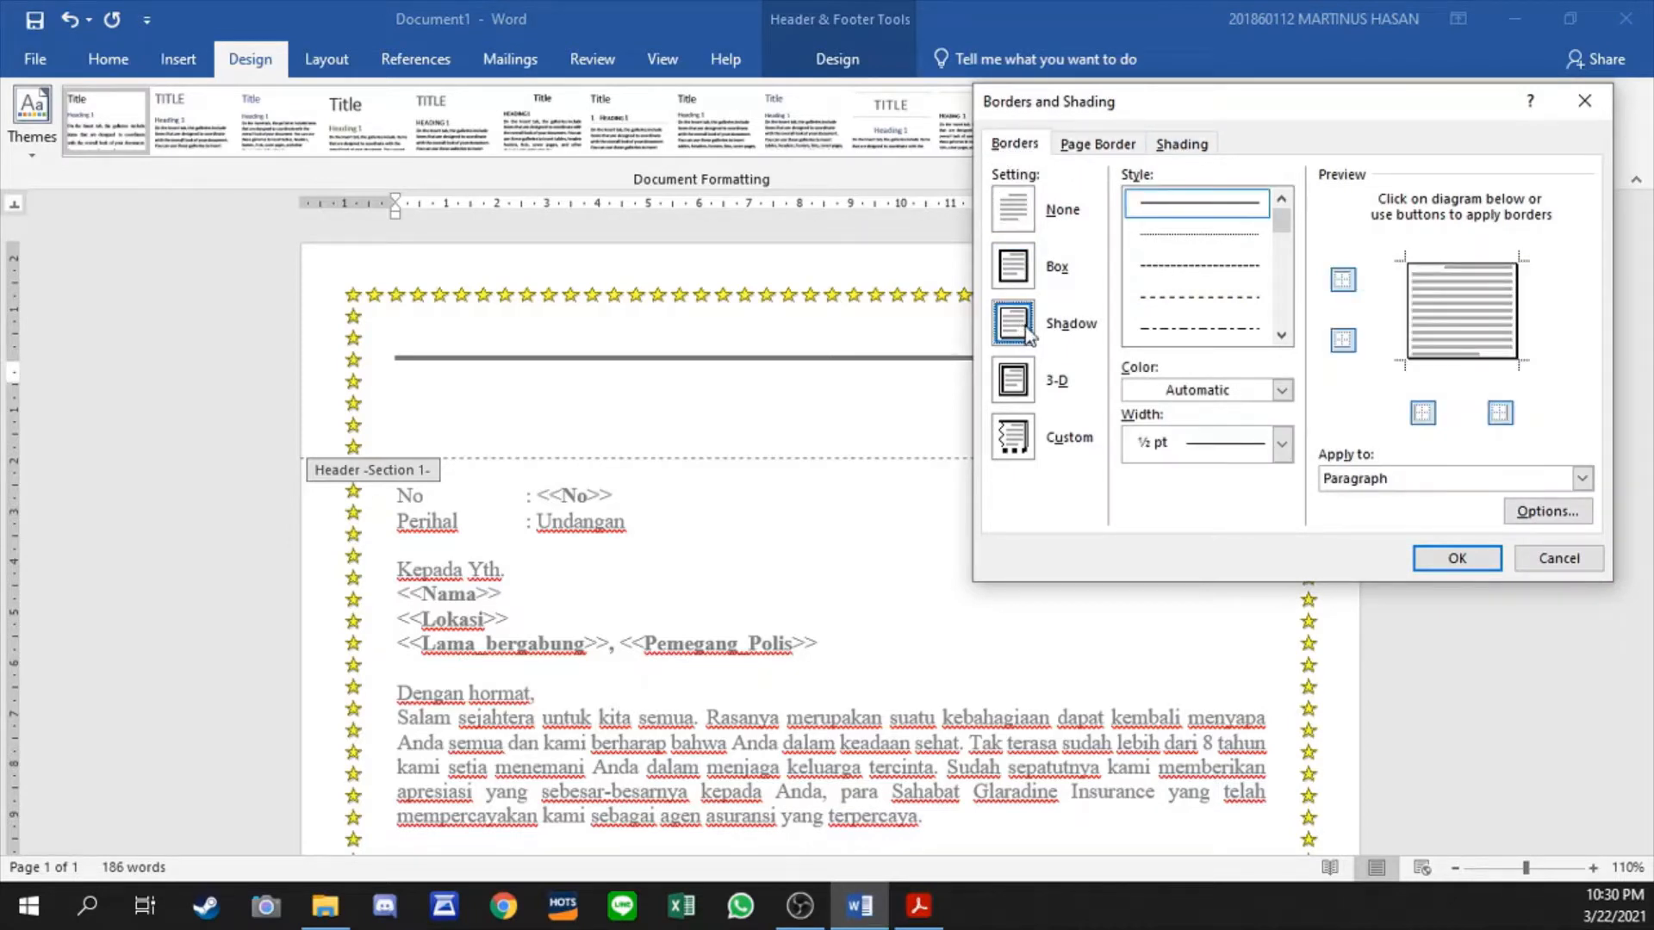
left_click(1282, 337)
left_click(1282, 337)
left_click(1282, 337)
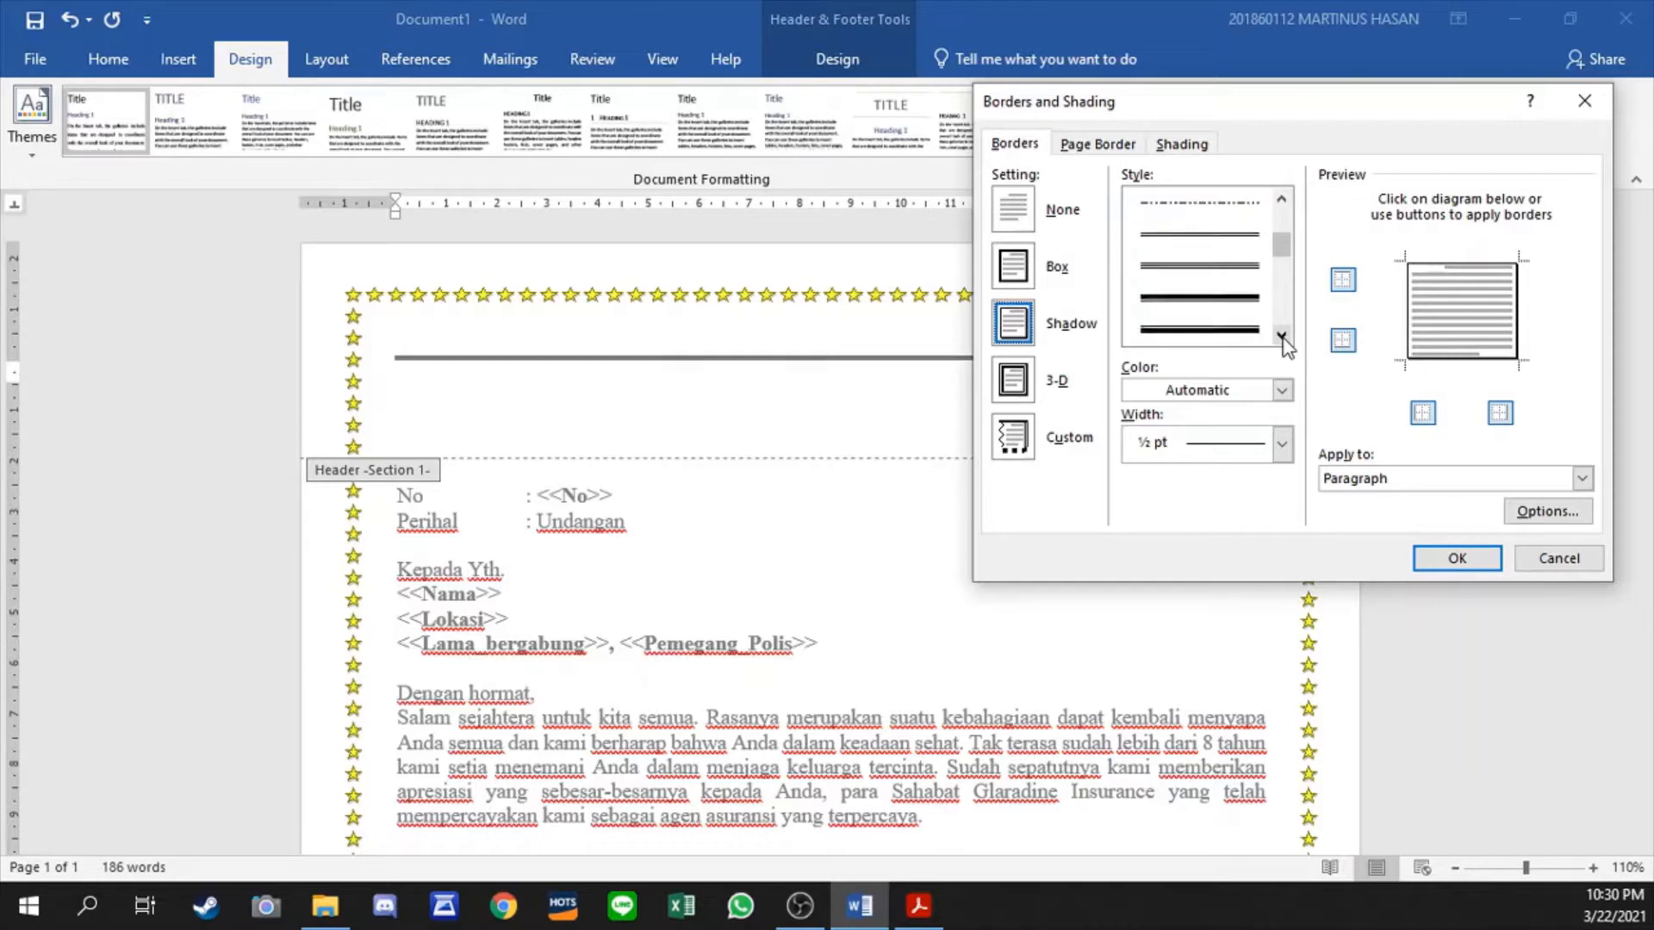
left_click(1216, 301)
left_click(1457, 559)
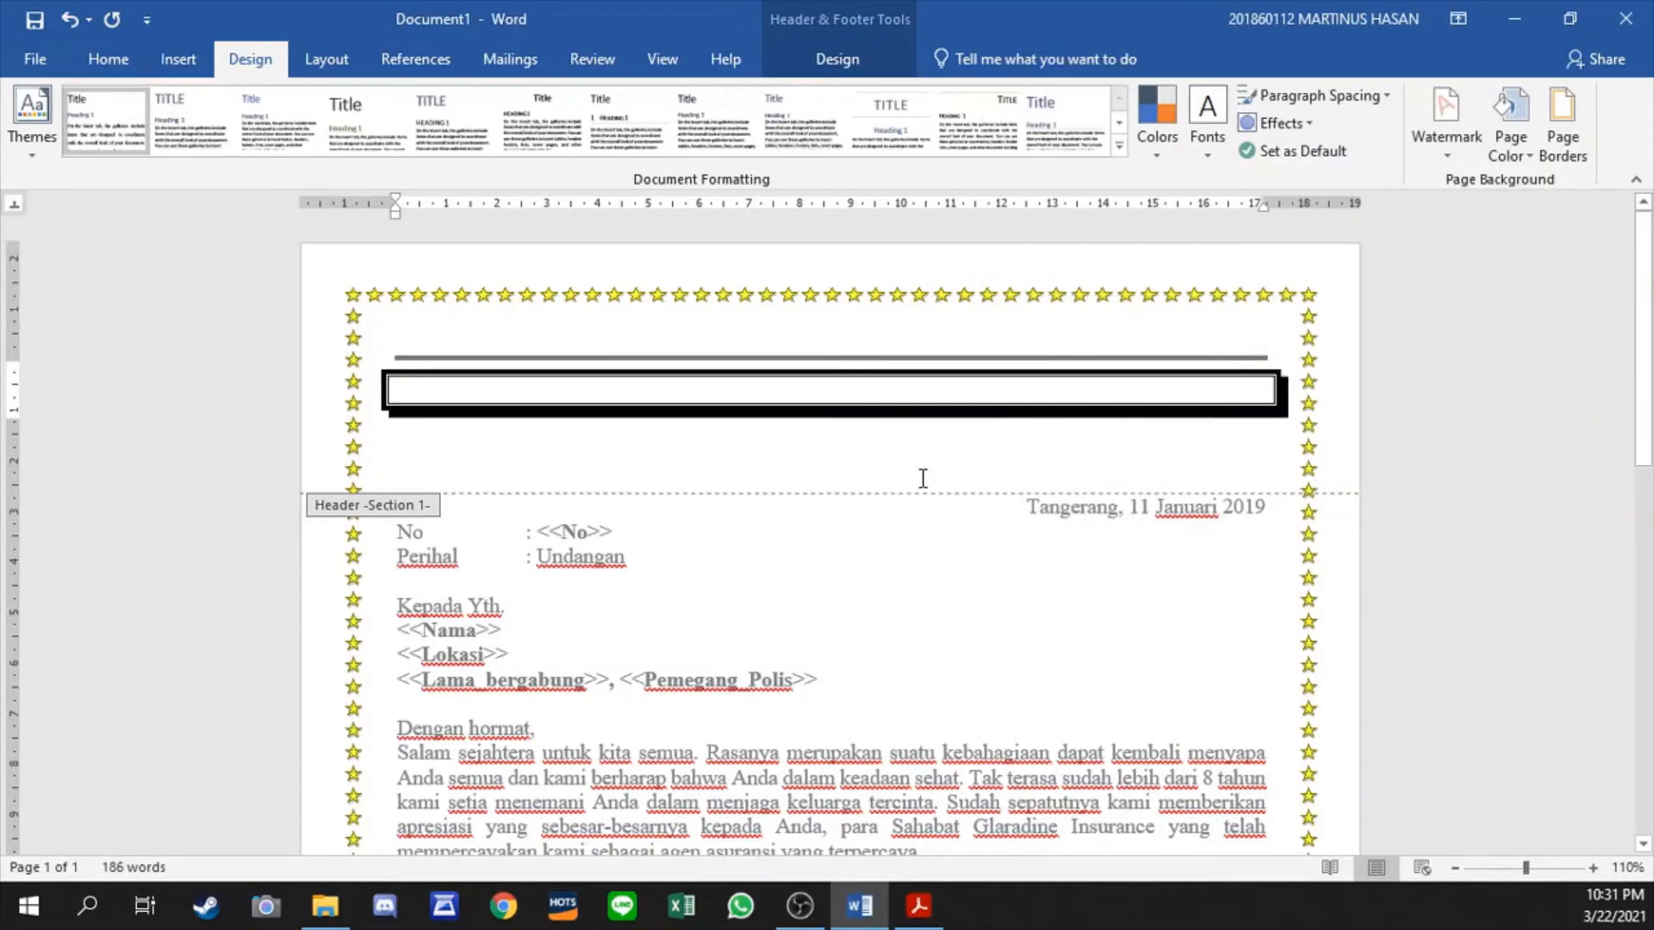
- Remove the extra blank header lines below the shadow-bordered box, undoing the deletion of the box itself
scroll(887, 487, "down", 15)
scroll(885, 494, "up", 15)
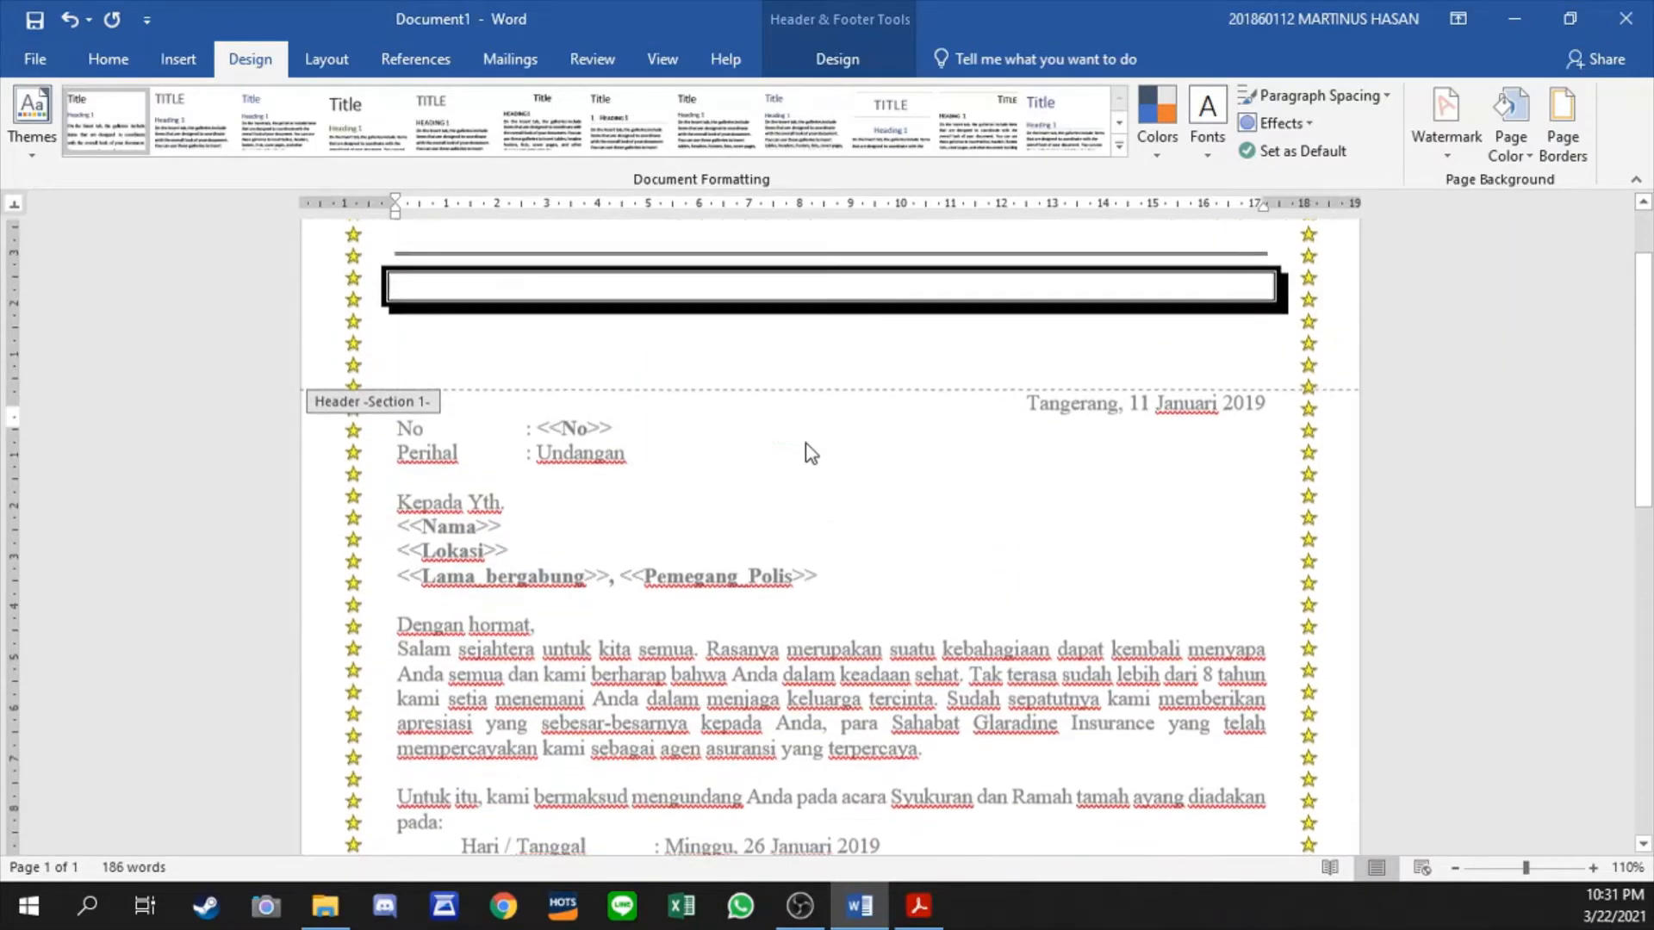
key("BackSpace")
key("BackSpace")
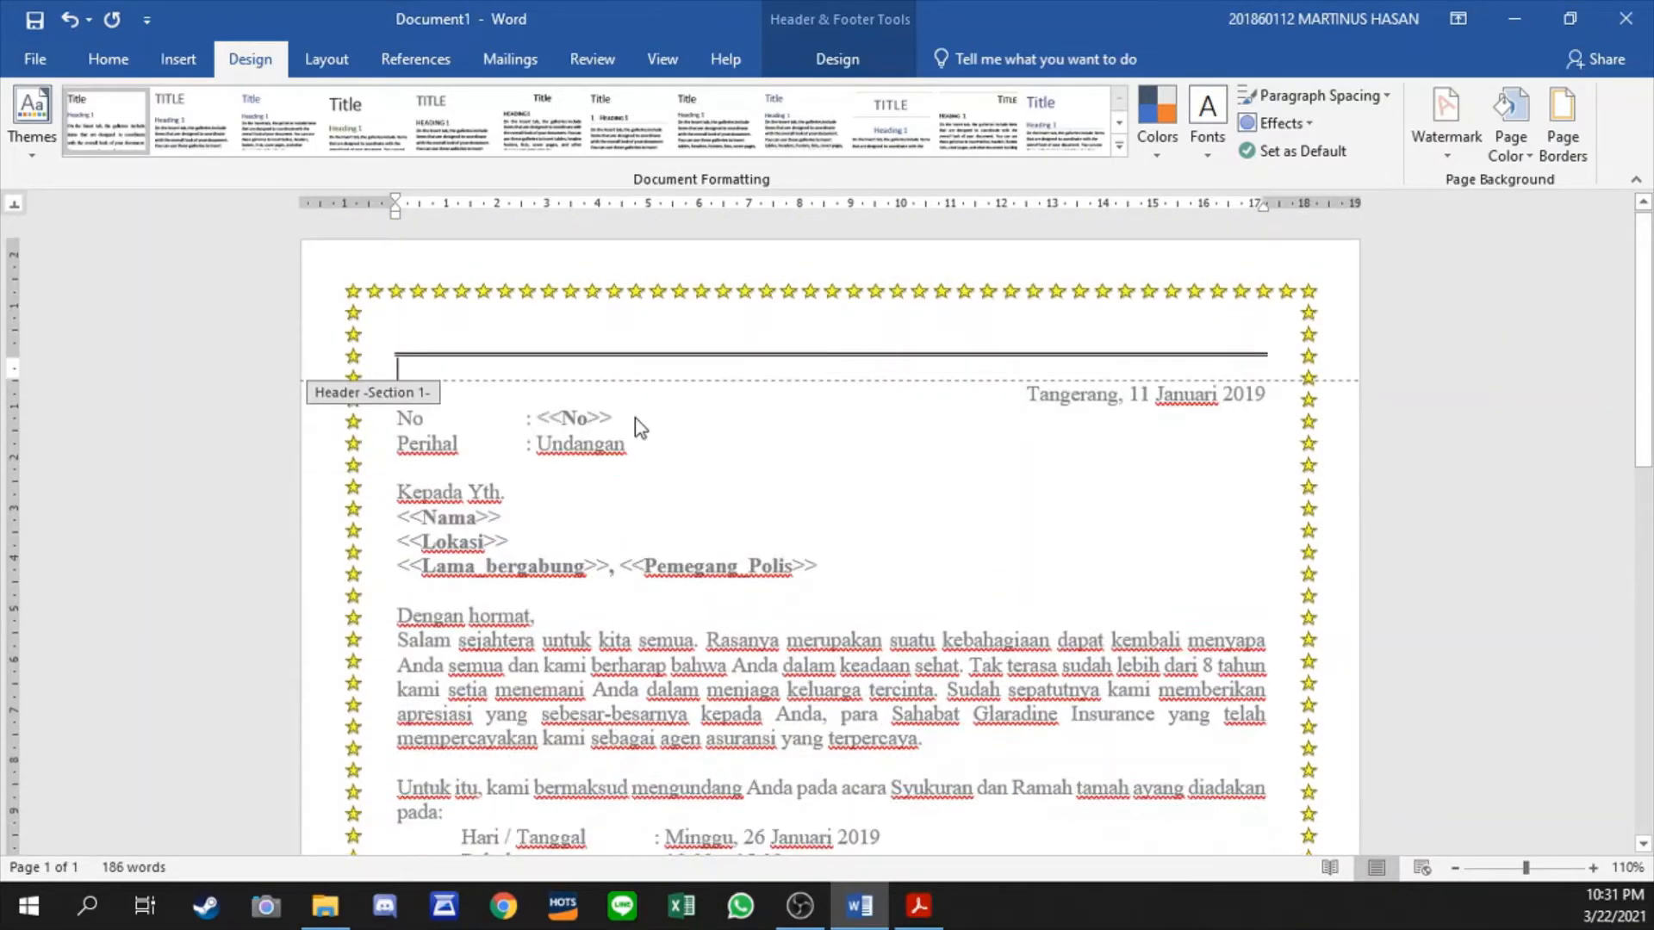
key("ctrl+z")
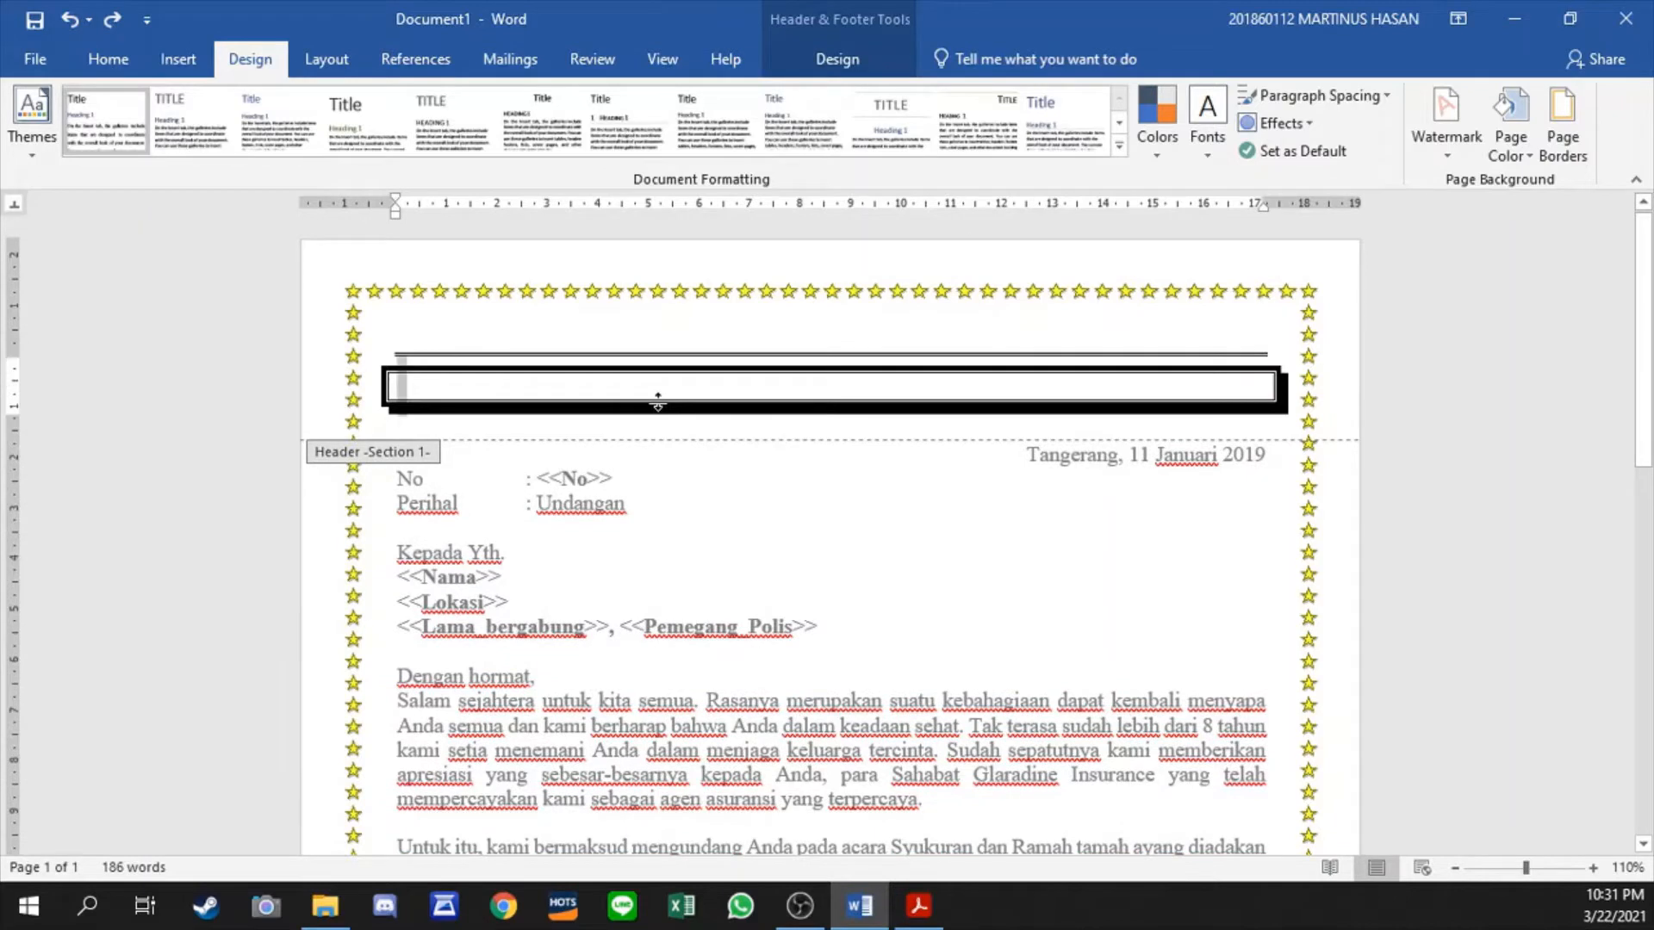
- Add blank lines above the double line in the header to make room for the letterhead
left_click(817, 330)
key("Return")
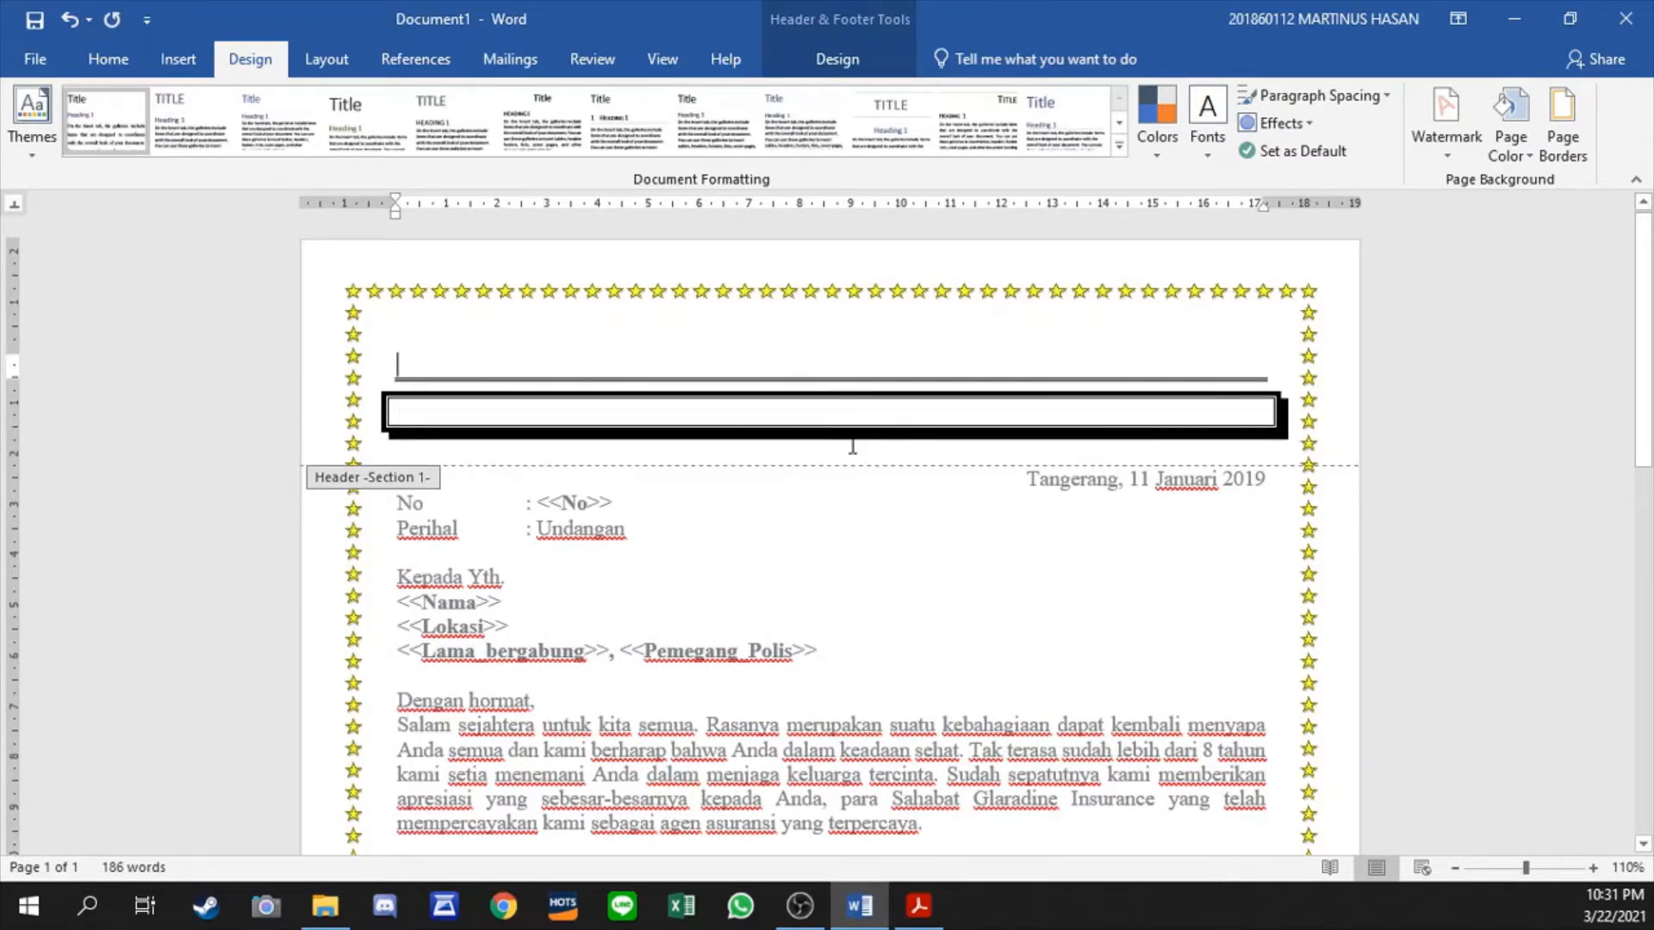
scroll(694, 358, "down", 3)
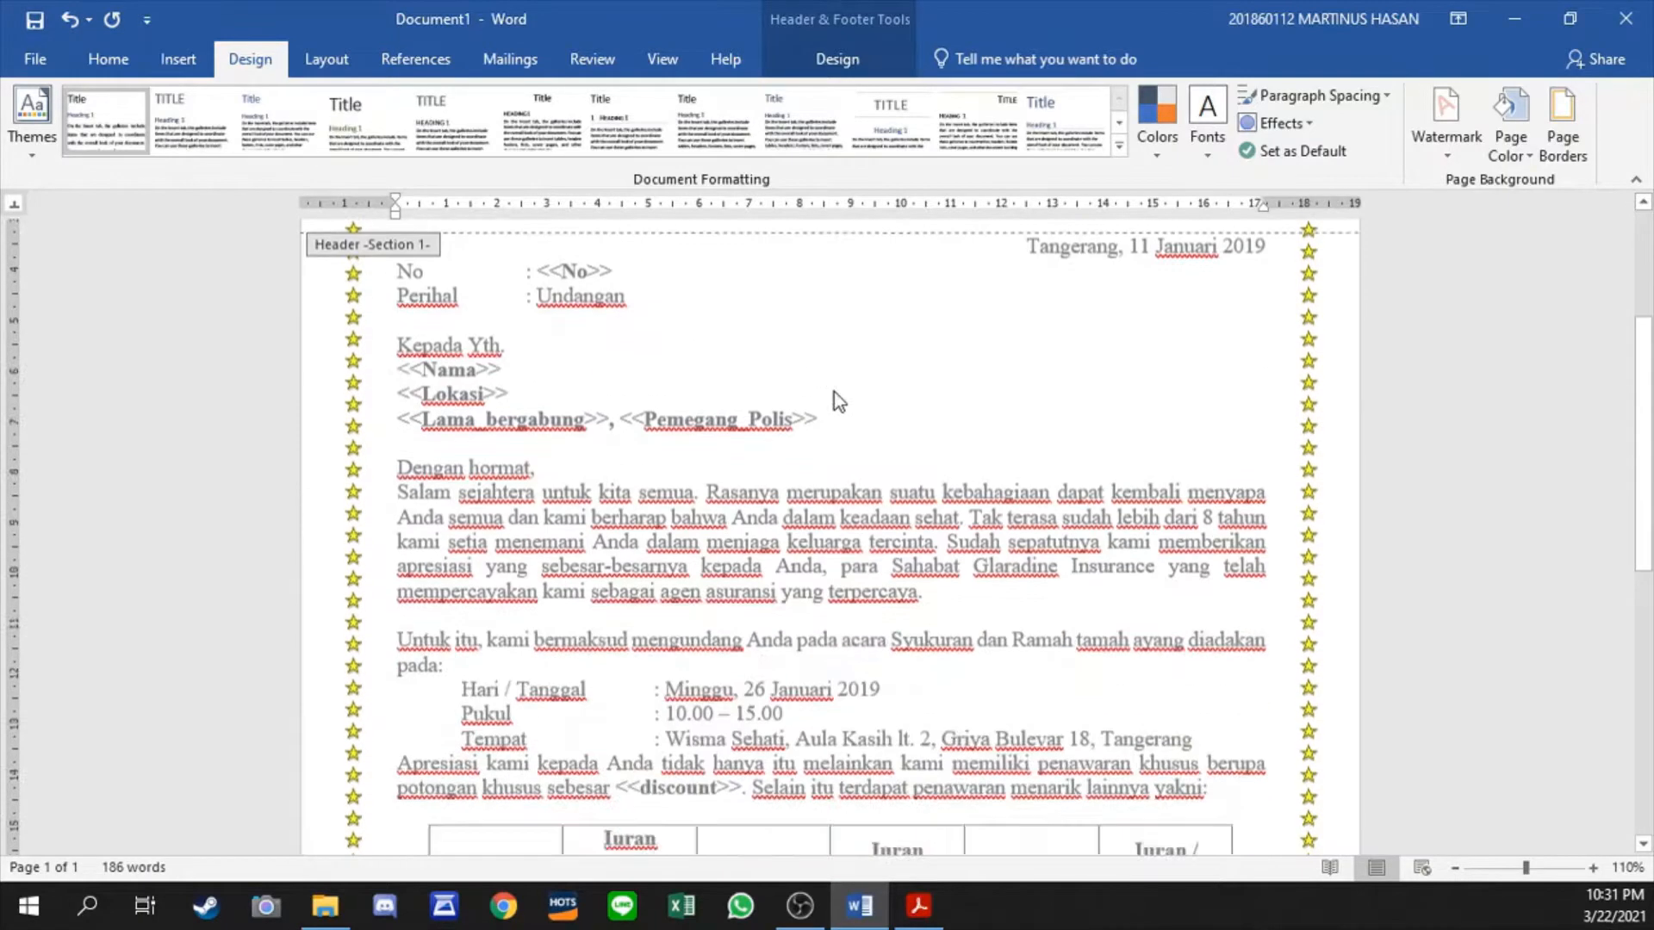
scroll(861, 374, "down", 5)
scroll(870, 368, "up", 10)
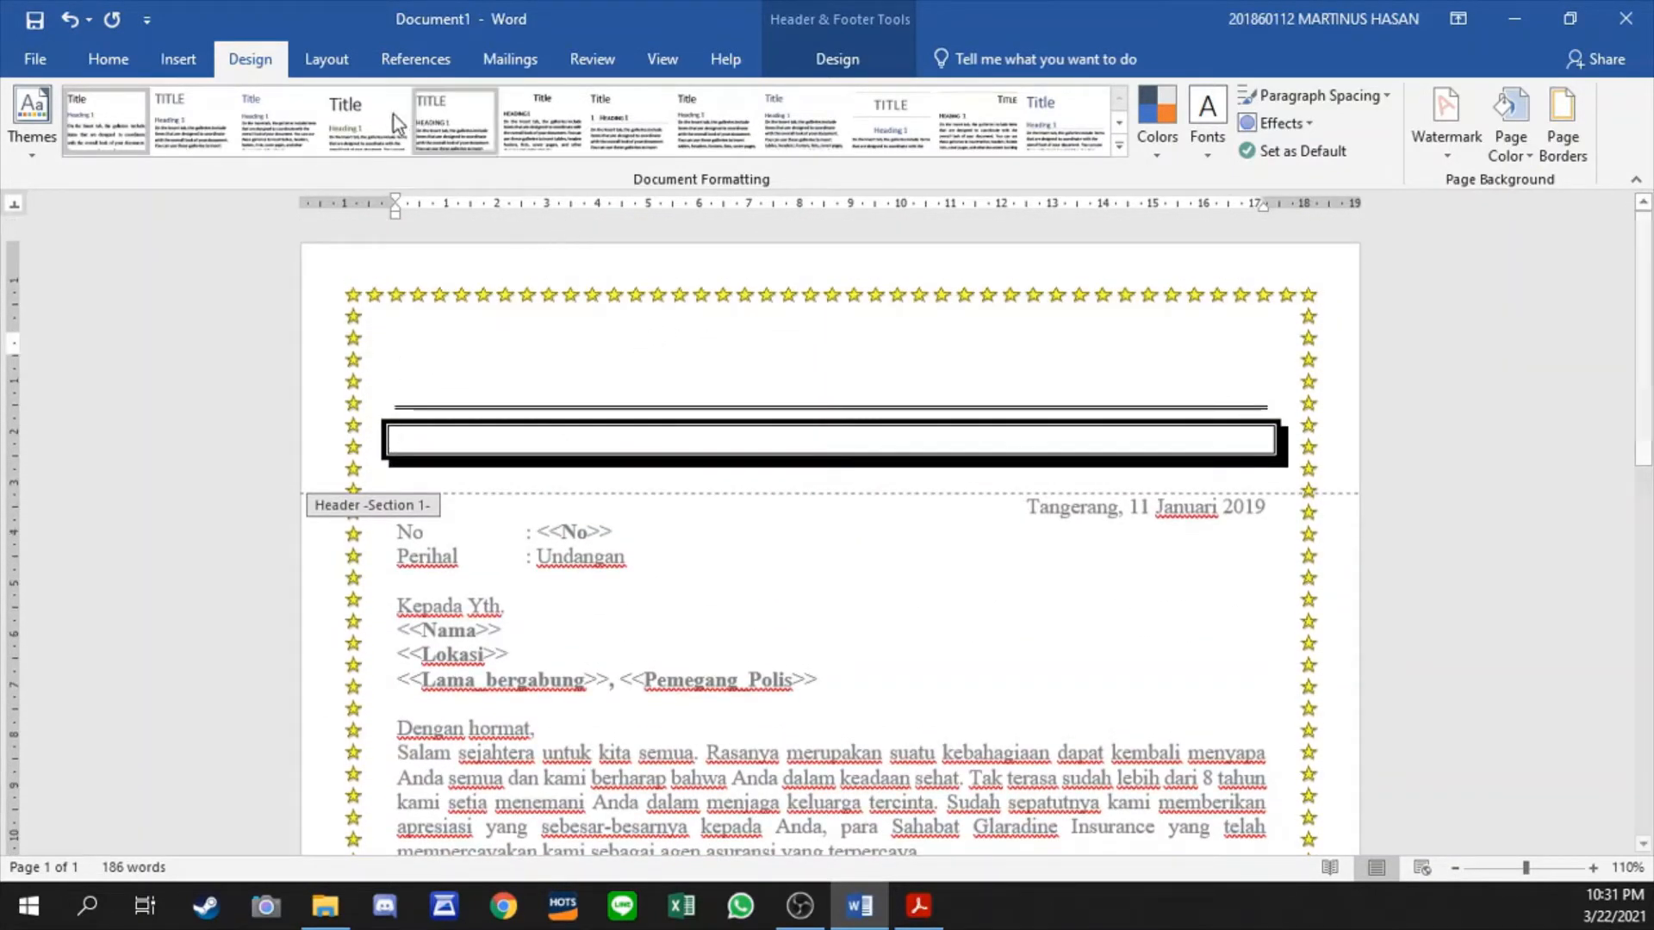
- Draw a ribbon banner shape about 2.2 cm high and 4.4 cm wide at the left end of the header
left_click(178, 59)
left_click(234, 150)
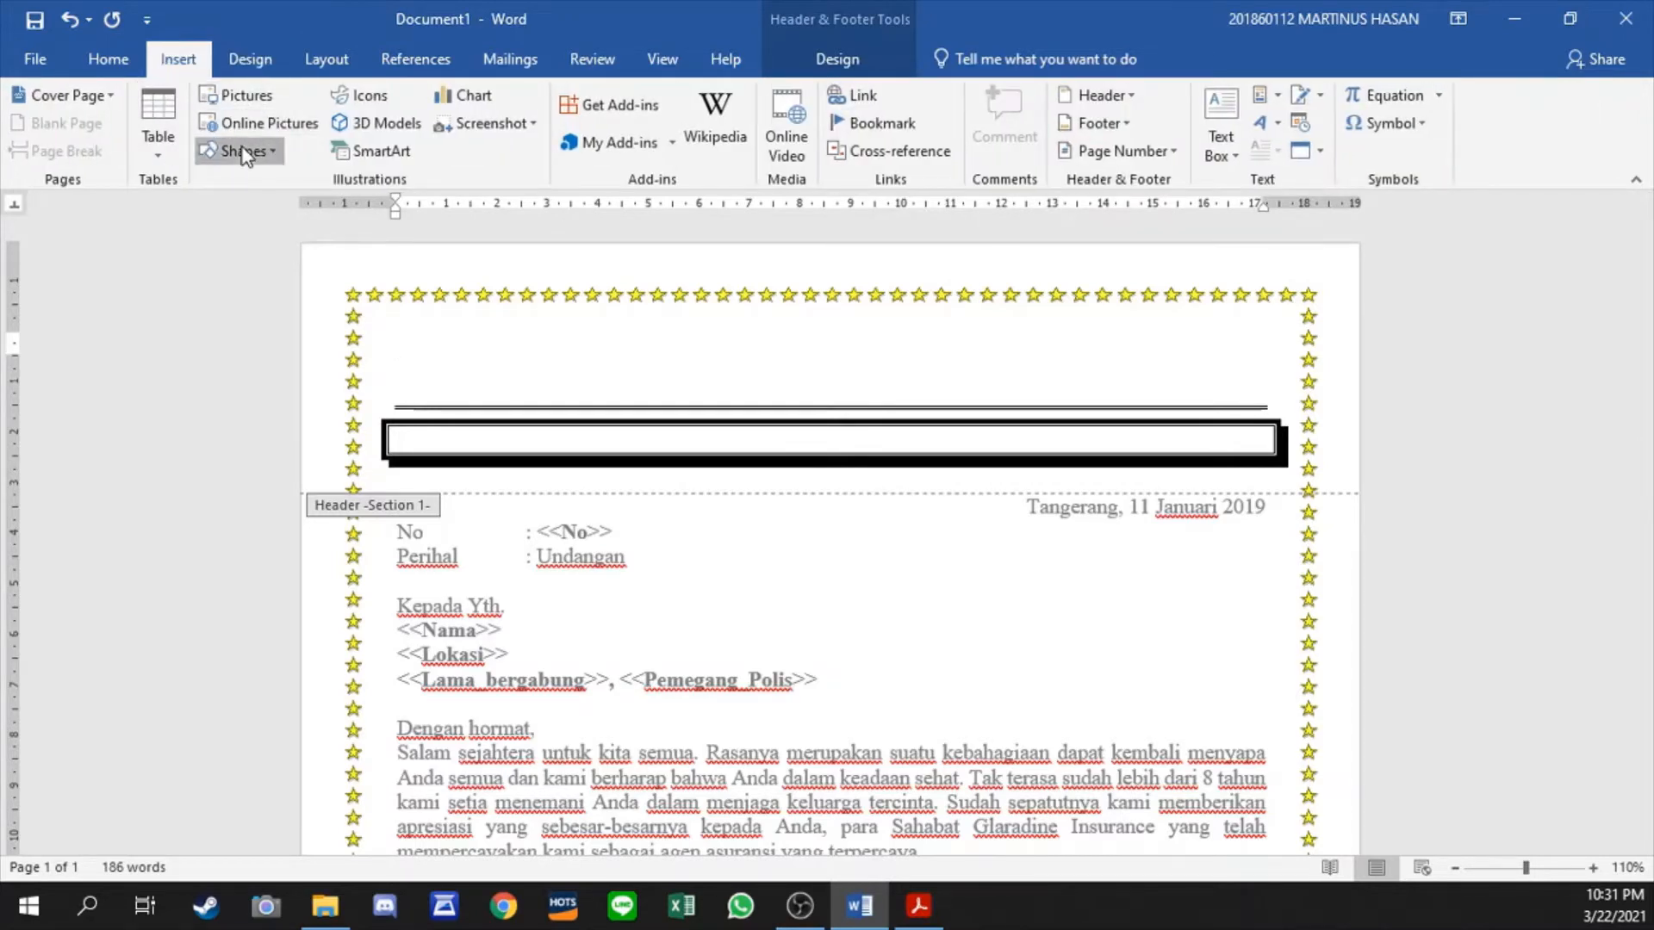
left_click(214, 205)
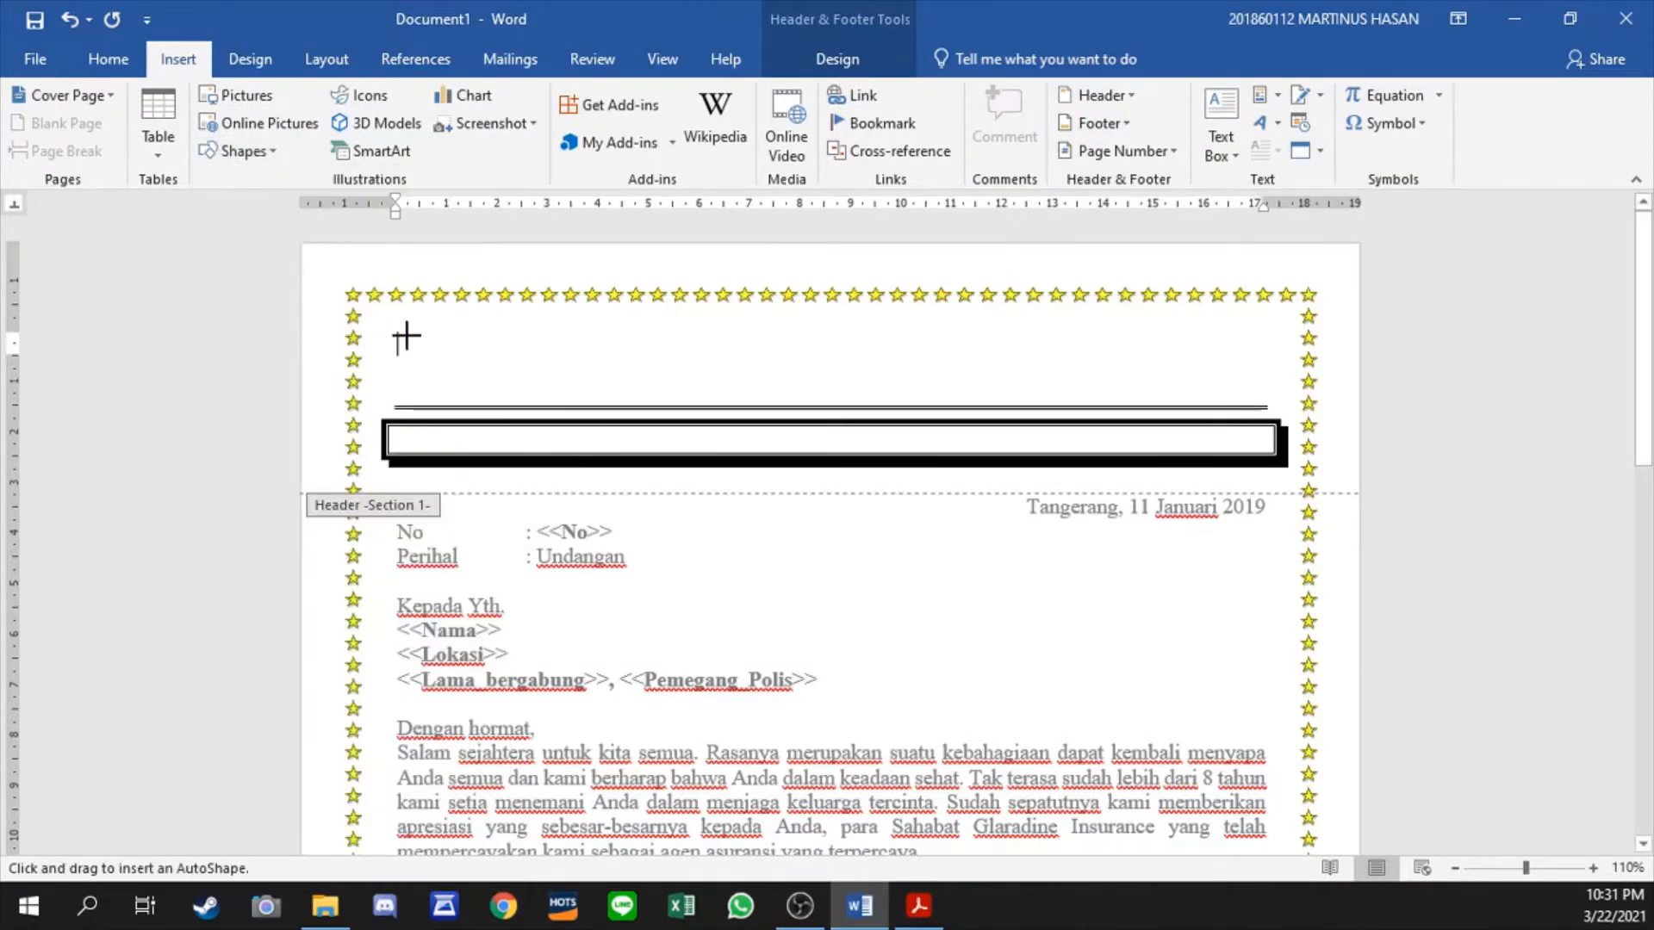
mouse_move(393, 320)
left_mouse_down()
mouse_move(617, 446)
mouse_move(578, 433)
left_mouse_up()
left_click_drag(494, 403, 503, 409)
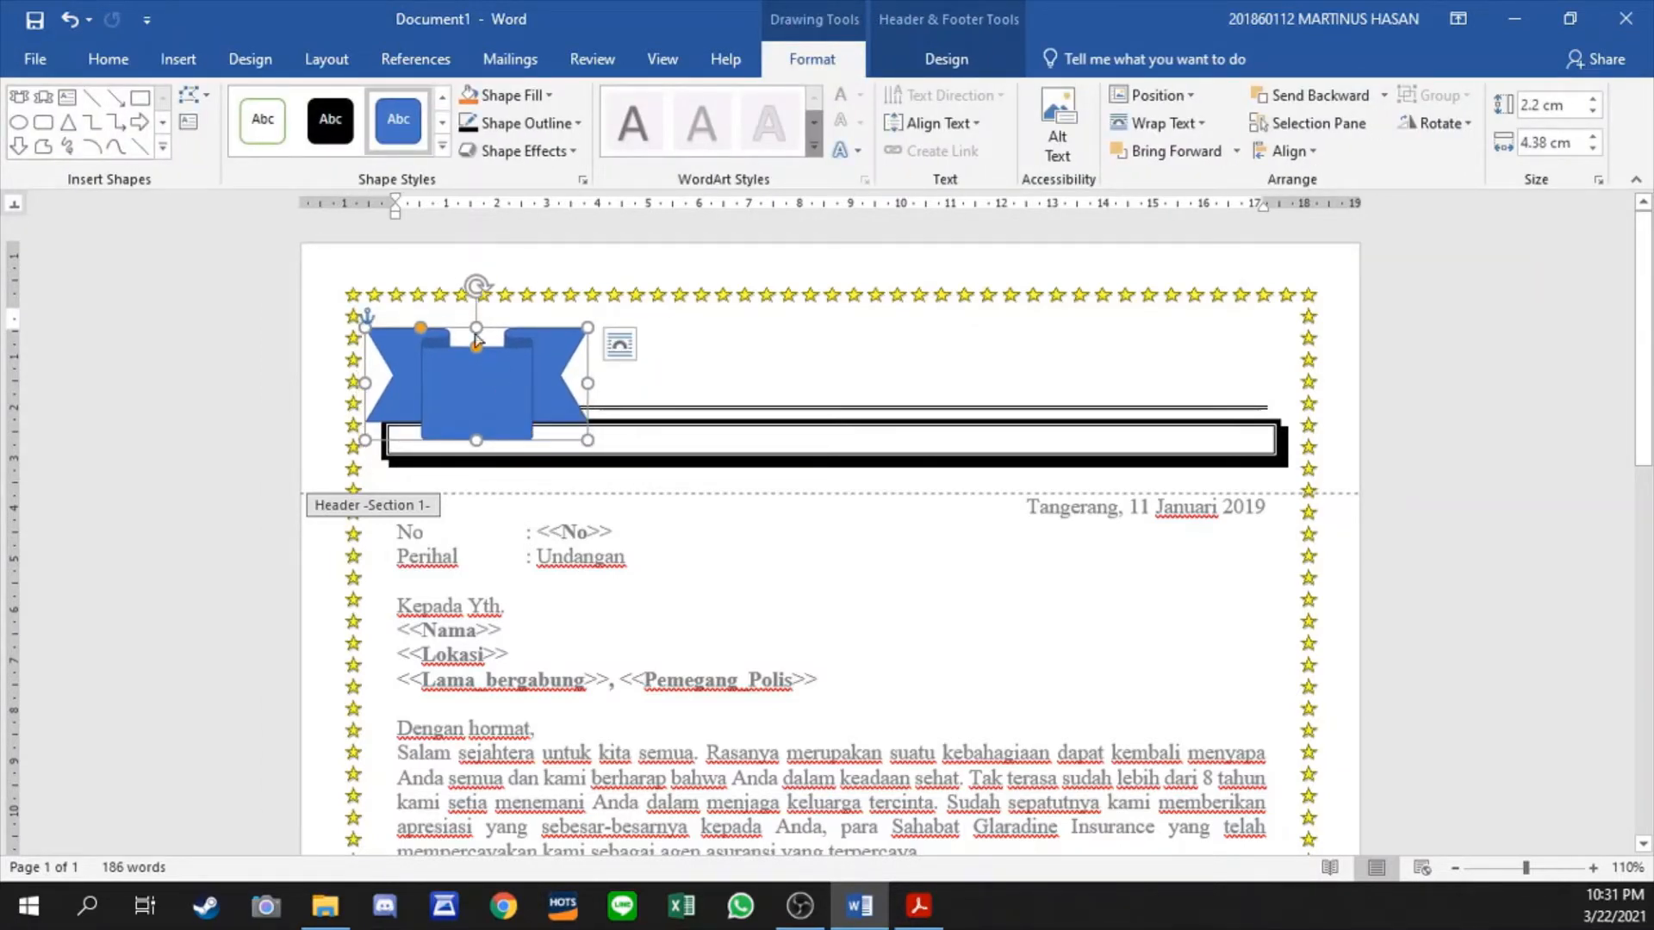
- Give the ribbon banner the white-filled shape style with a black outline, and nudge it slightly to the right
left_click(262, 119)
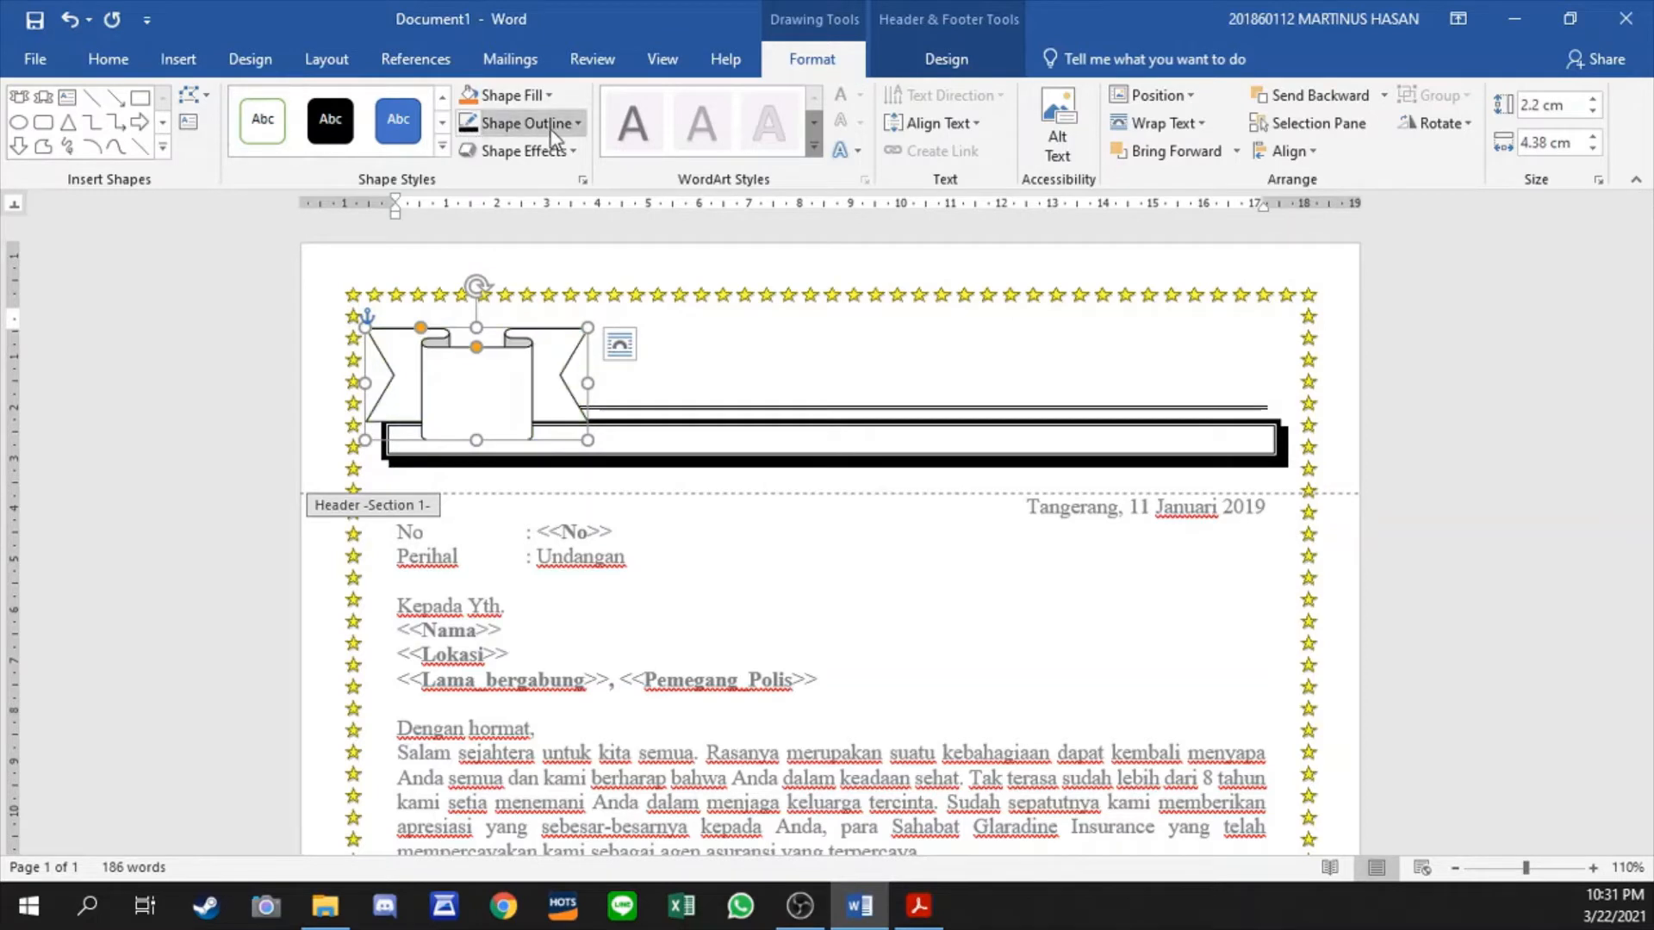
left_click_drag(510, 364, 516, 364)
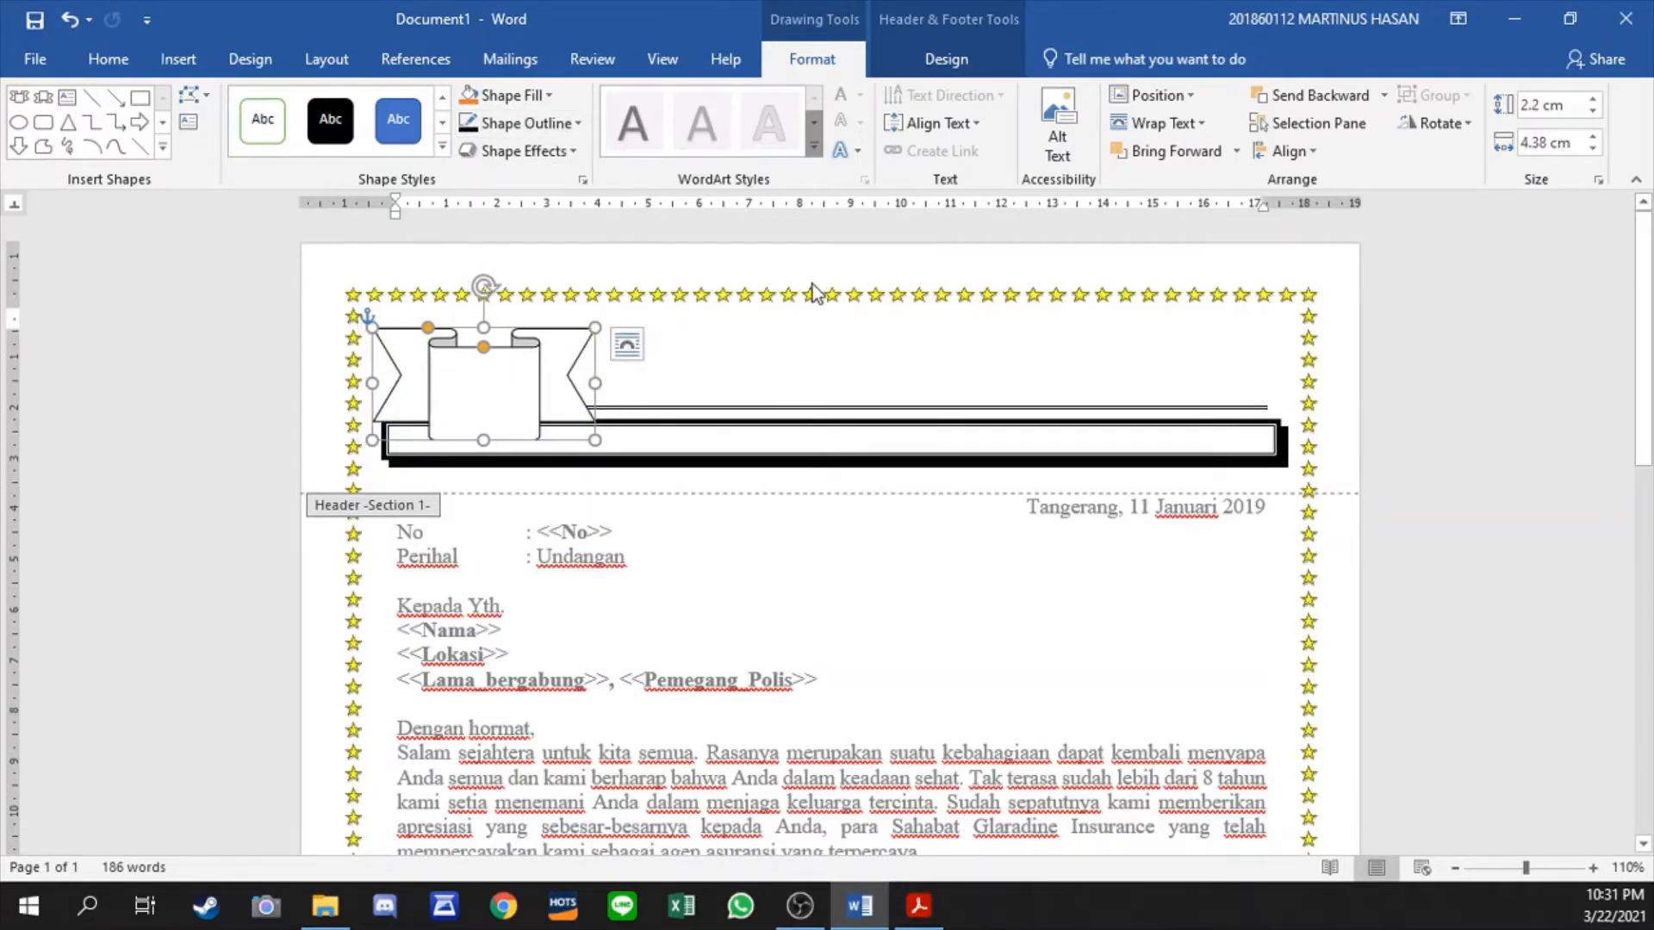
left_click(657, 318)
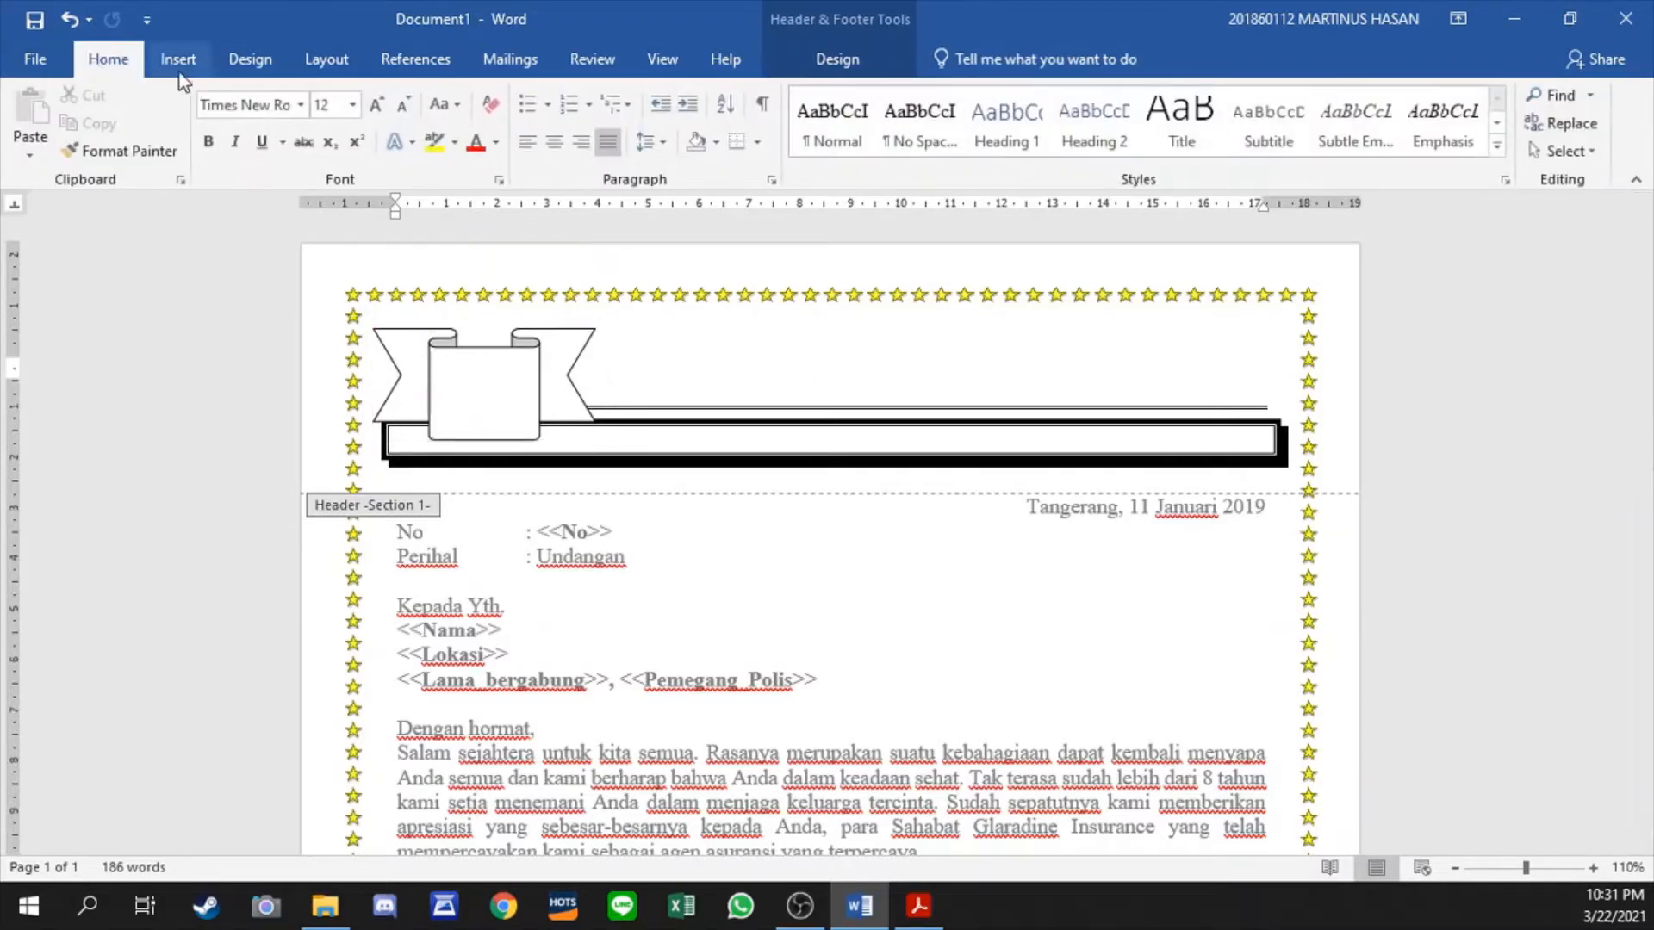
- Insert black WordArt with a blue hard shadow in the header to the right of the ribbon, reading GLARADINE INSURANCE
left_click(178, 58)
left_click(1262, 123)
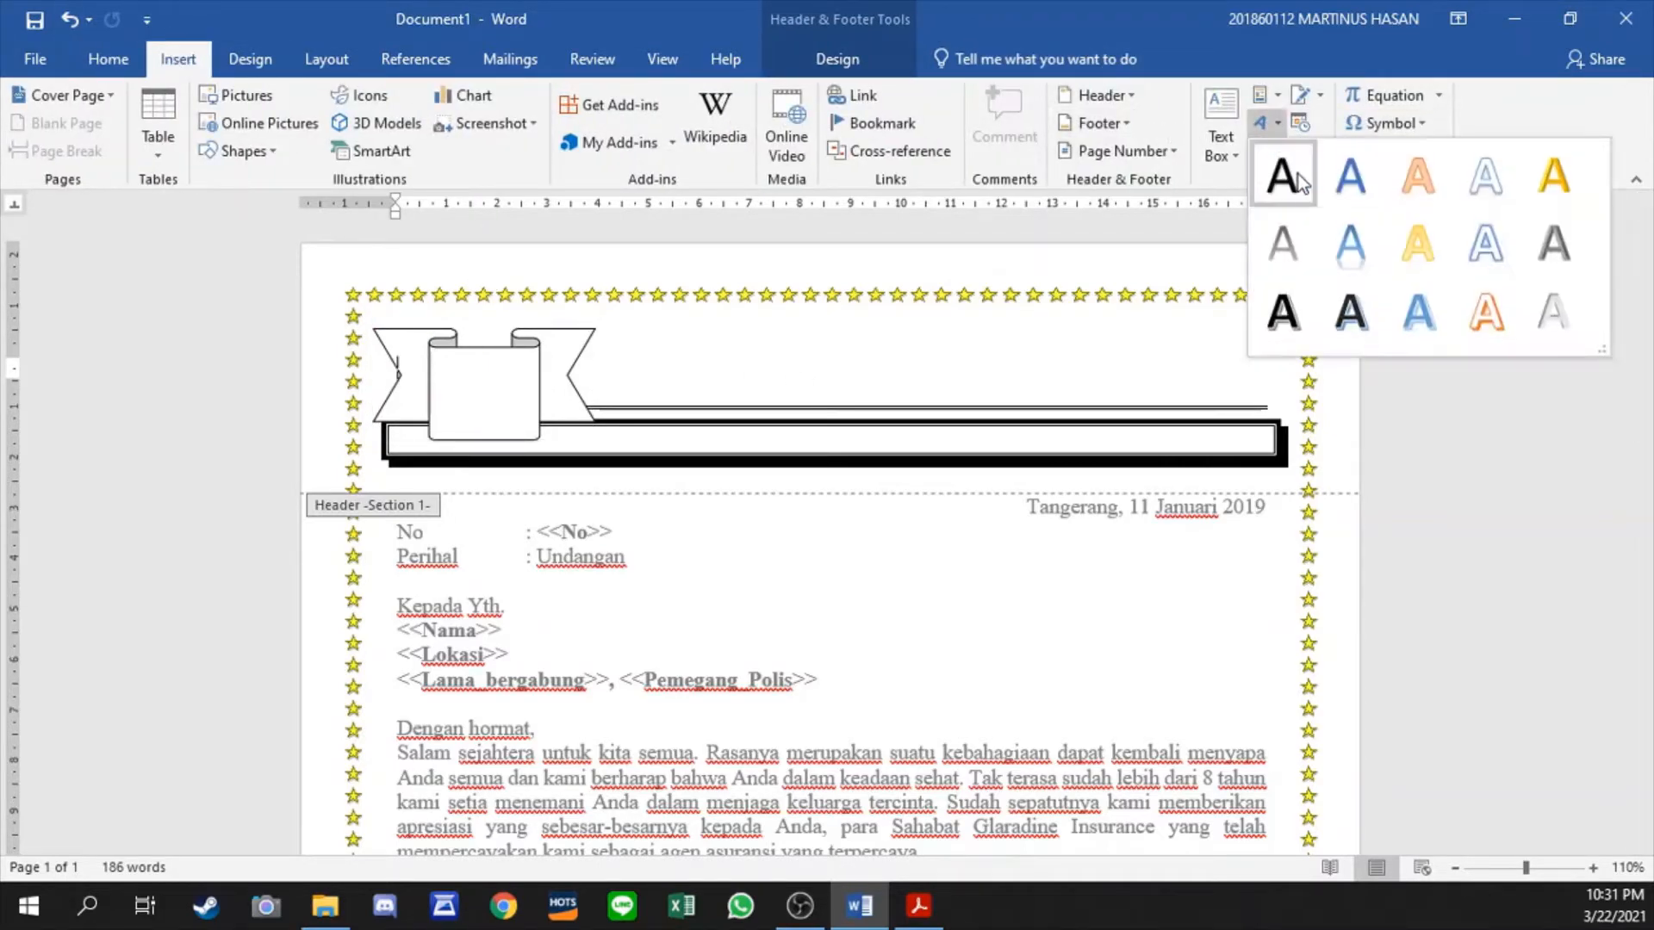
left_click(1350, 310)
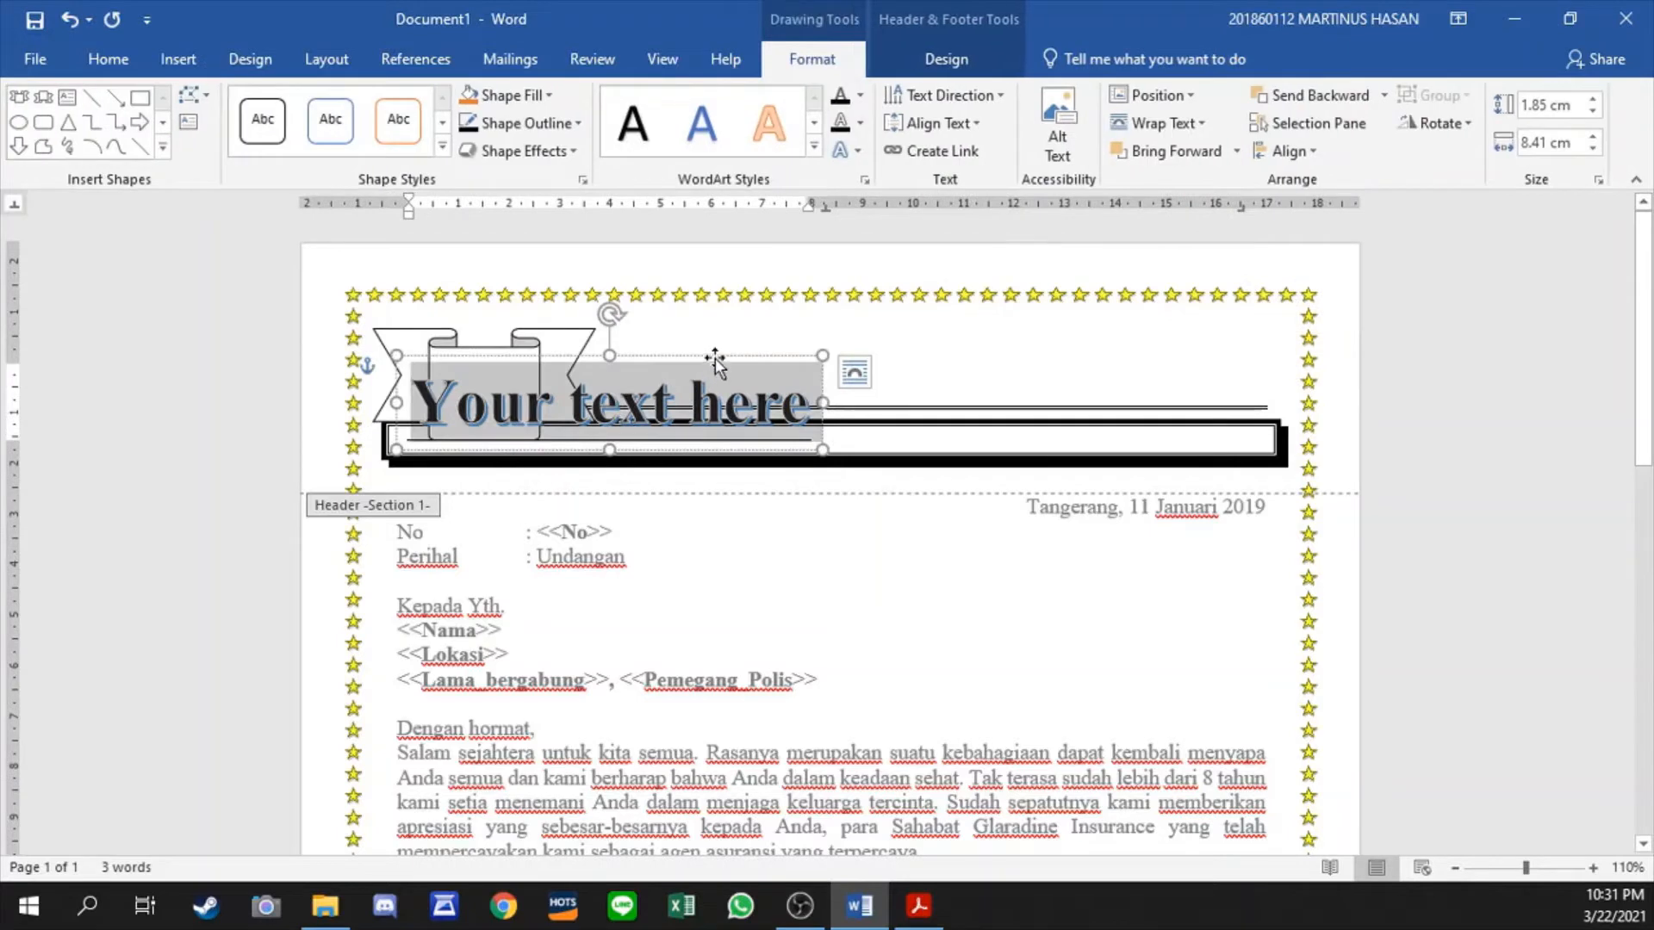
left_click(926, 351)
left_click_drag(926, 351, 1063, 351)
left_click(1025, 446)
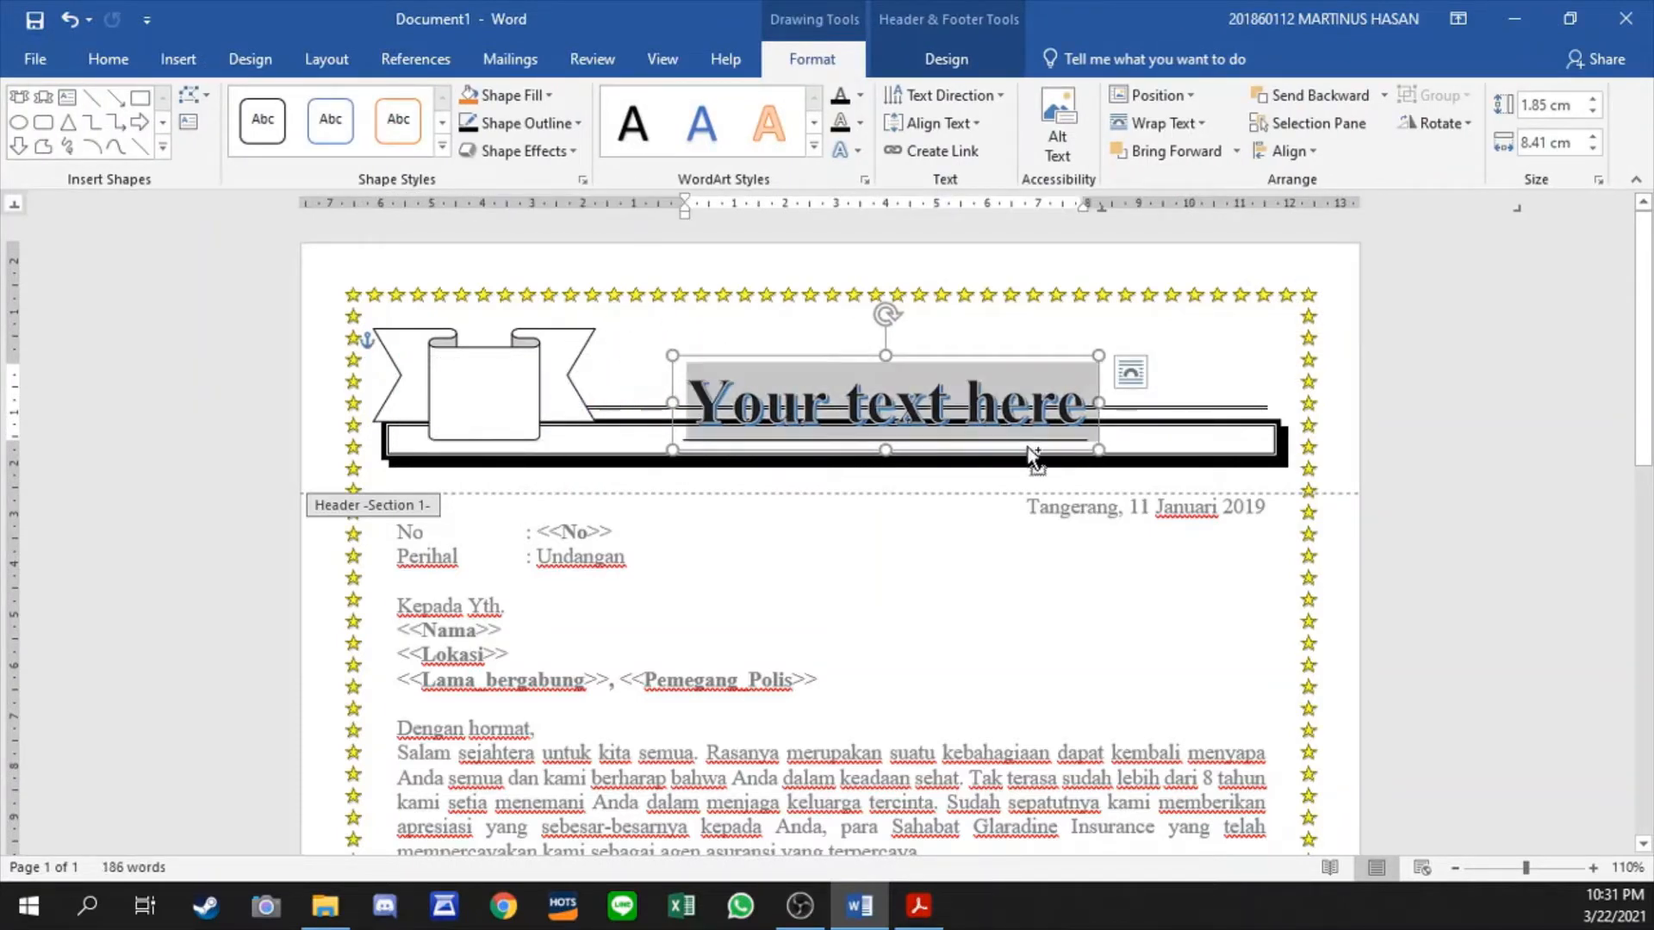
type("GLARADINE")
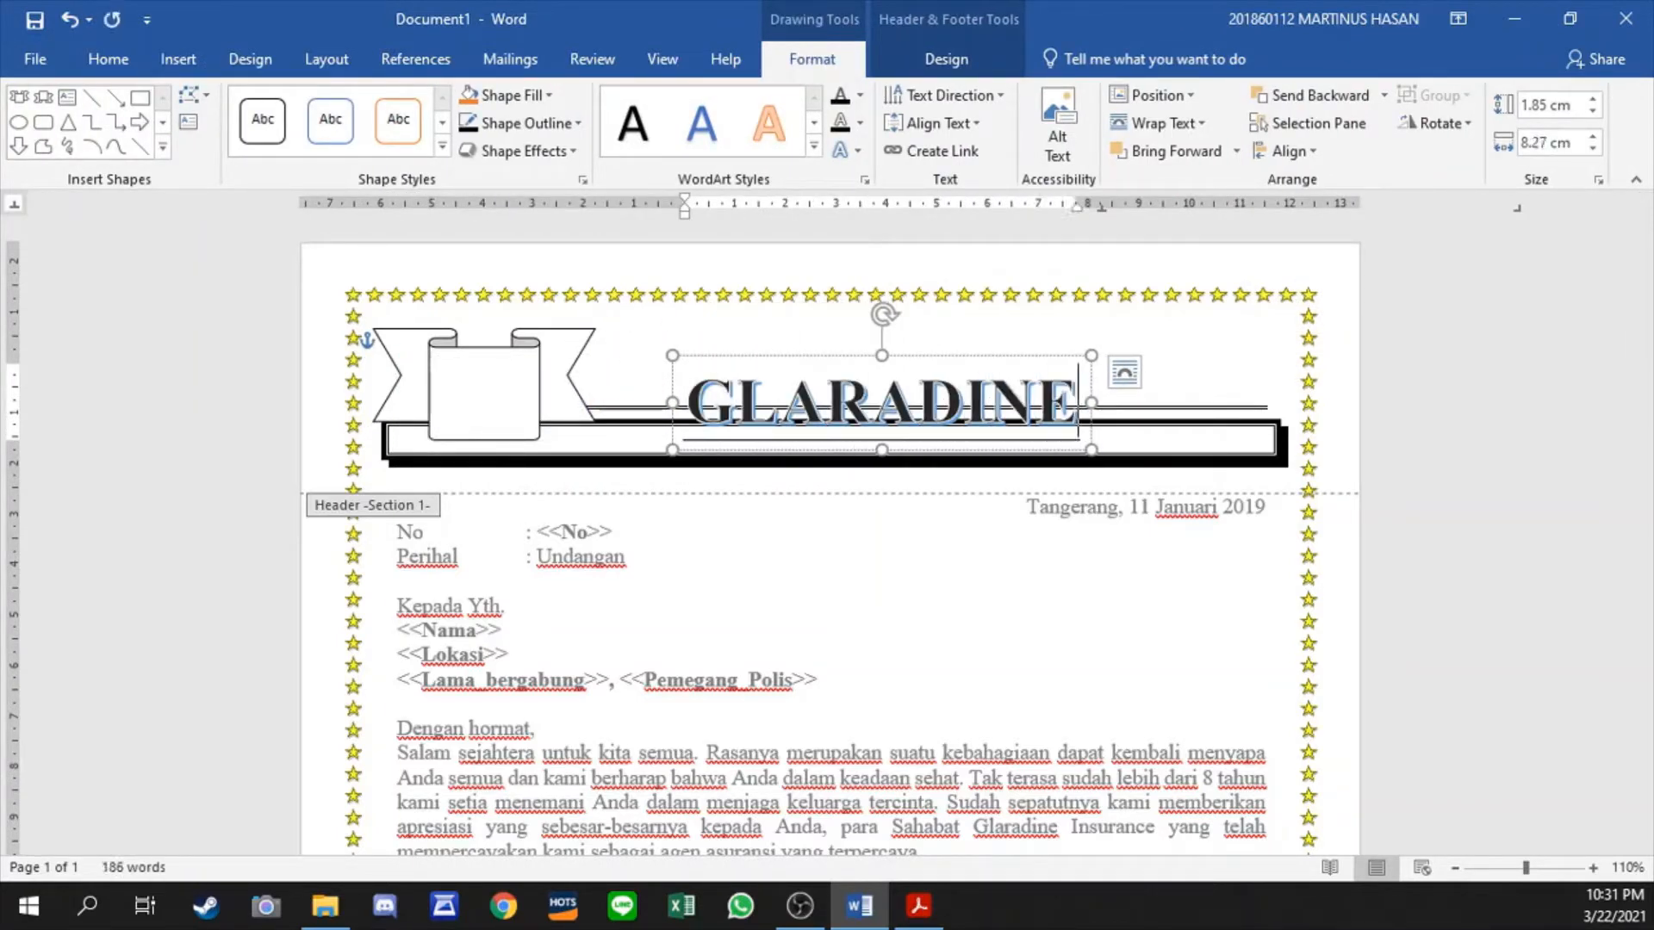
type(" INSURANCE")
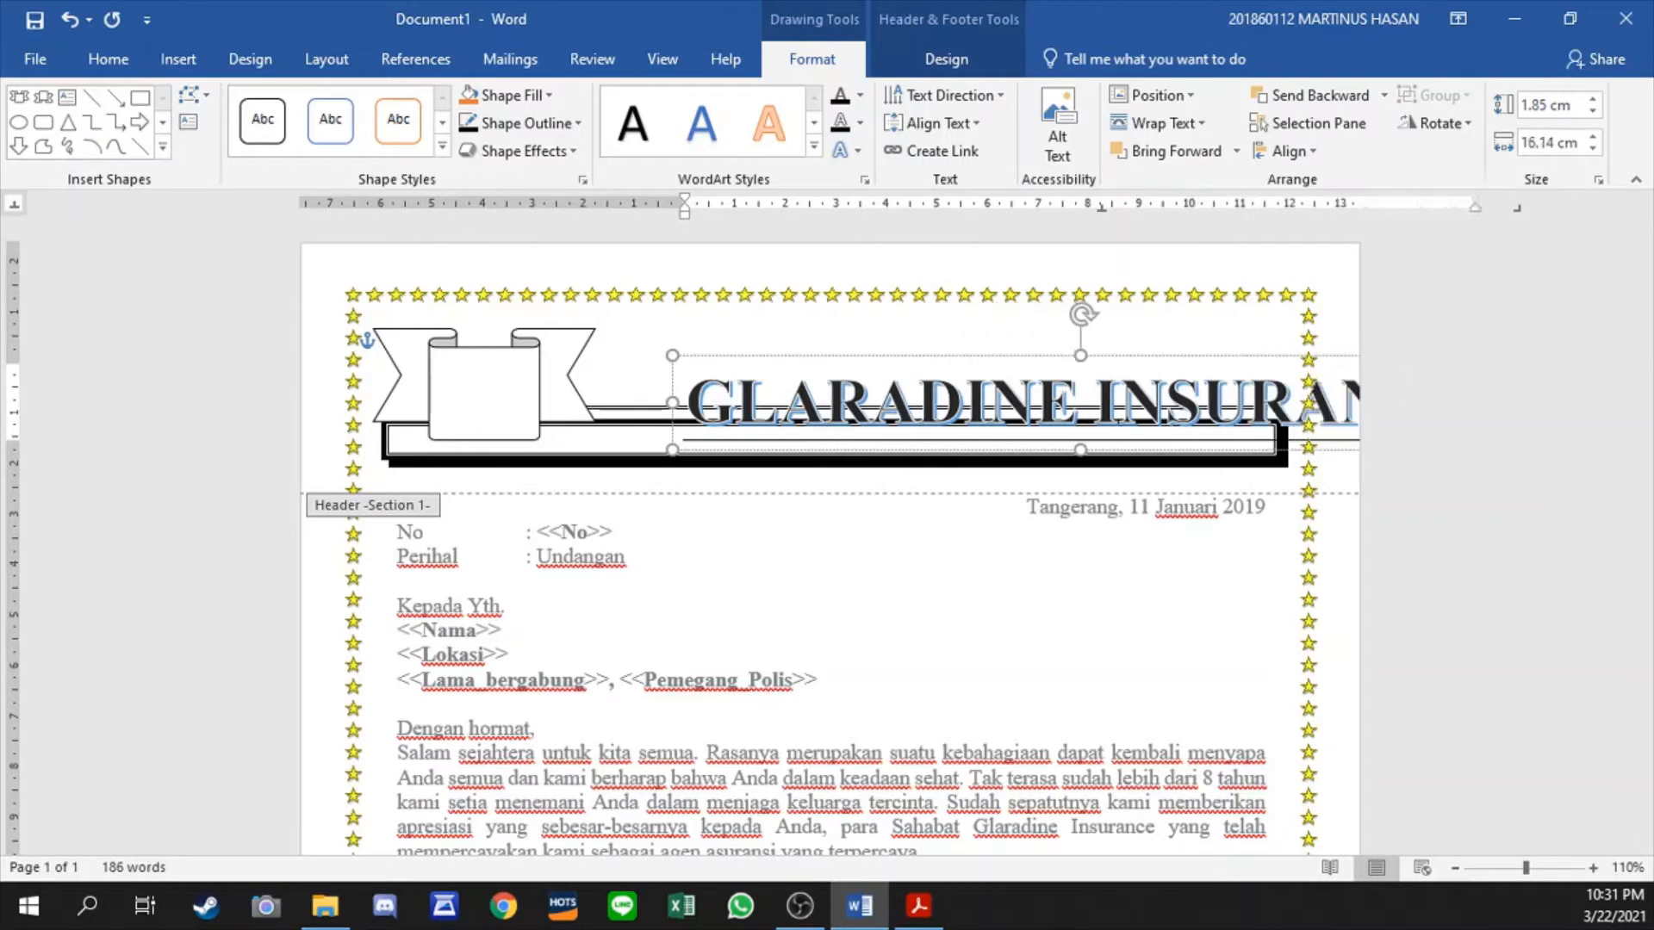
- Set the WordArt title's font size to 26 and move it above the double line beside the ribbon
key("ctrl+a")
left_click(108, 59)
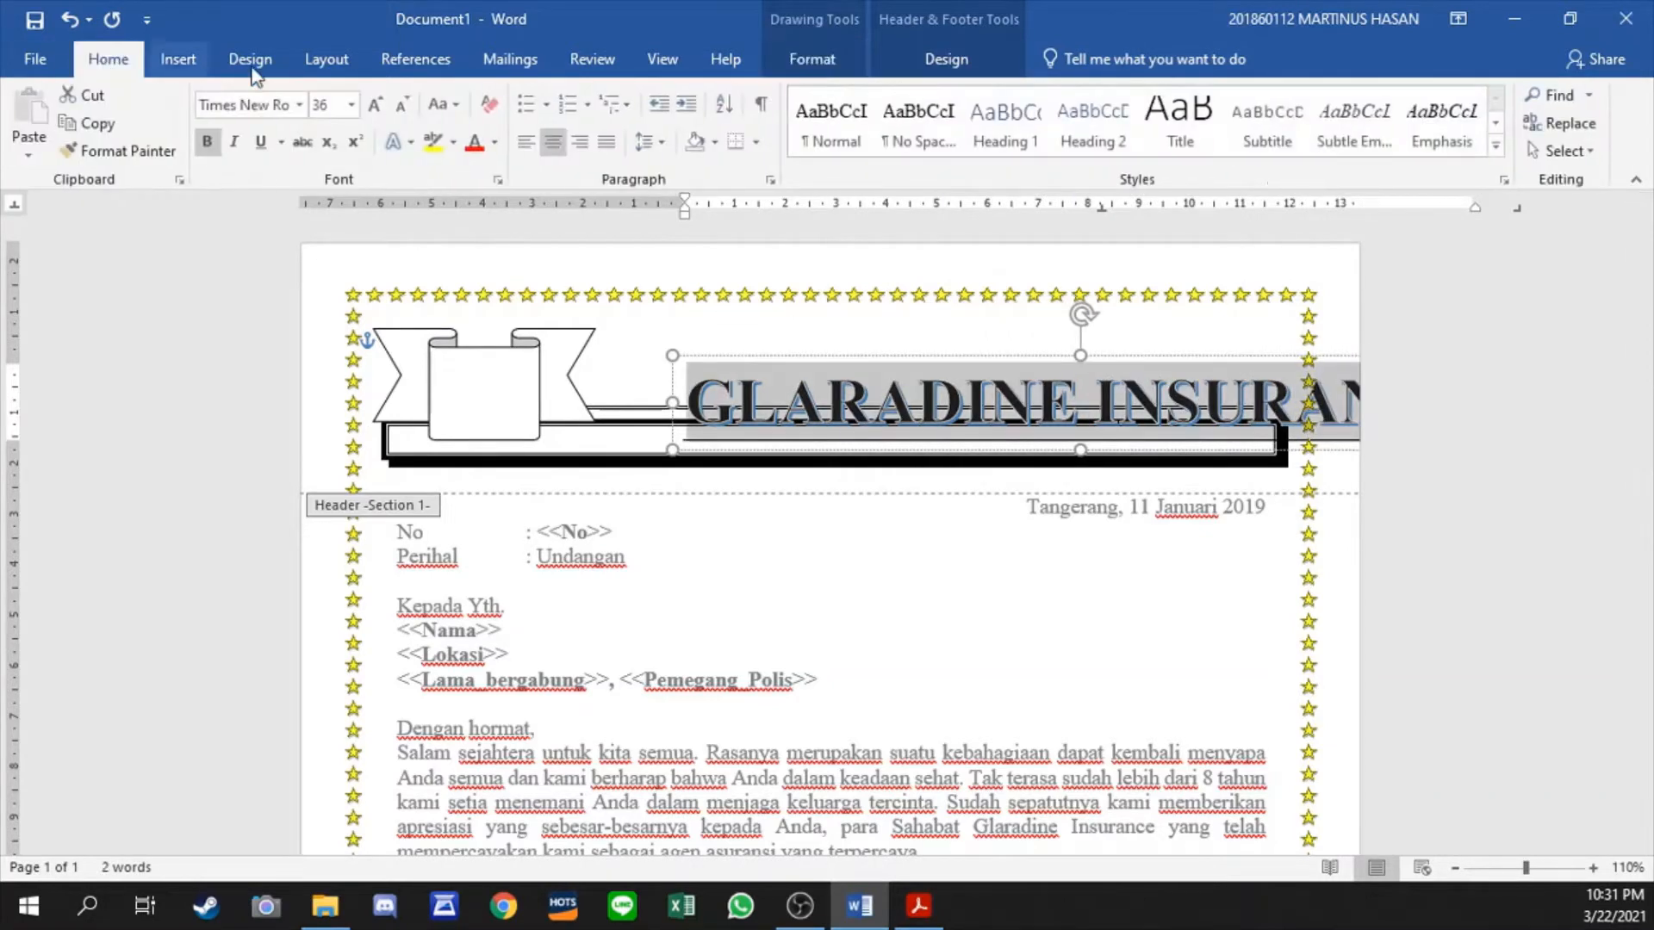
left_click(403, 108)
left_click(402, 108)
left_click(377, 106)
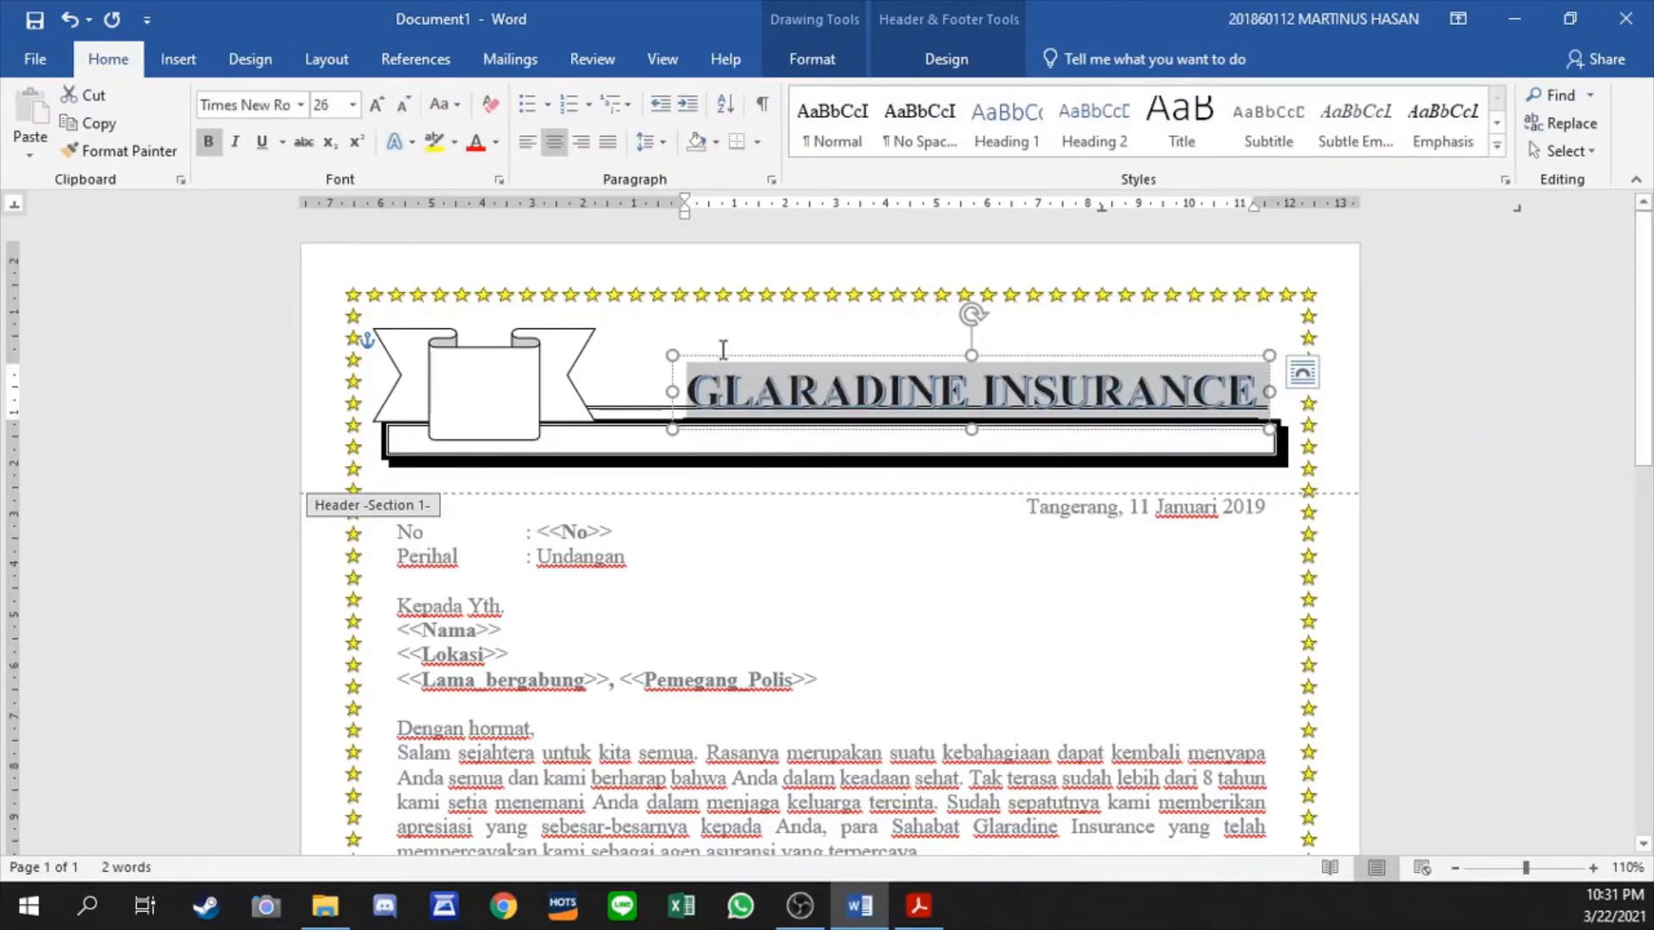
mouse_move(726, 349)
left_mouse_down()
mouse_move(663, 349)
mouse_move(701, 331)
left_mouse_up()
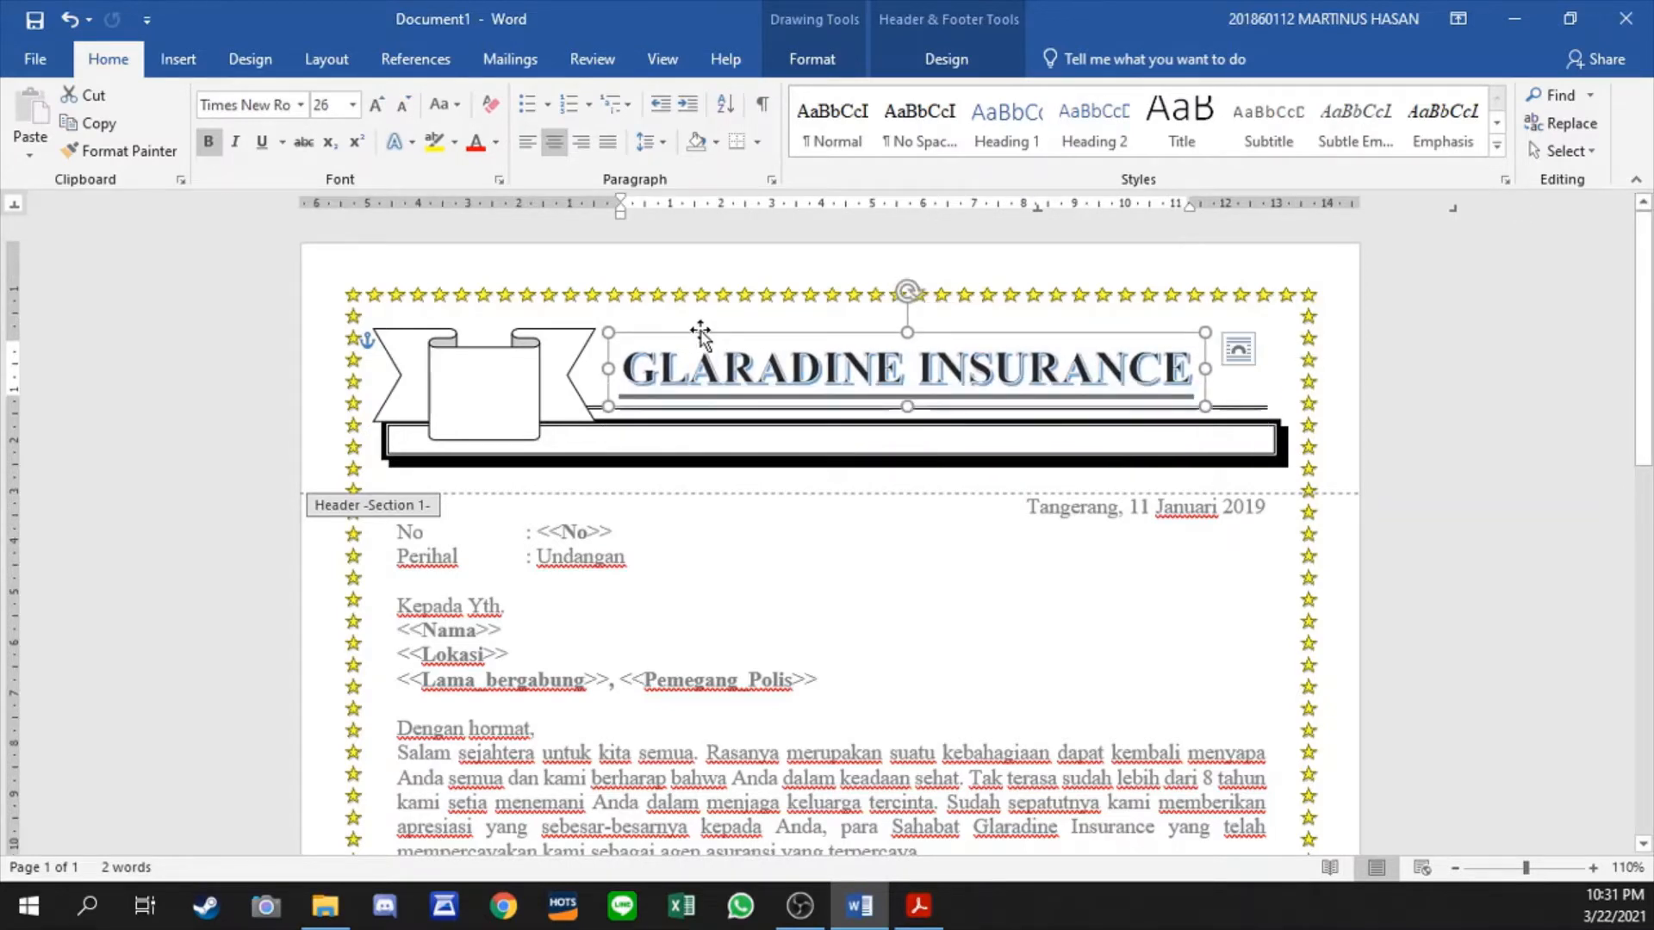
- Curve the GLARADINE INSURANCE title with the upward arch Follow Path transform
left_click(971, 51)
left_click(832, 65)
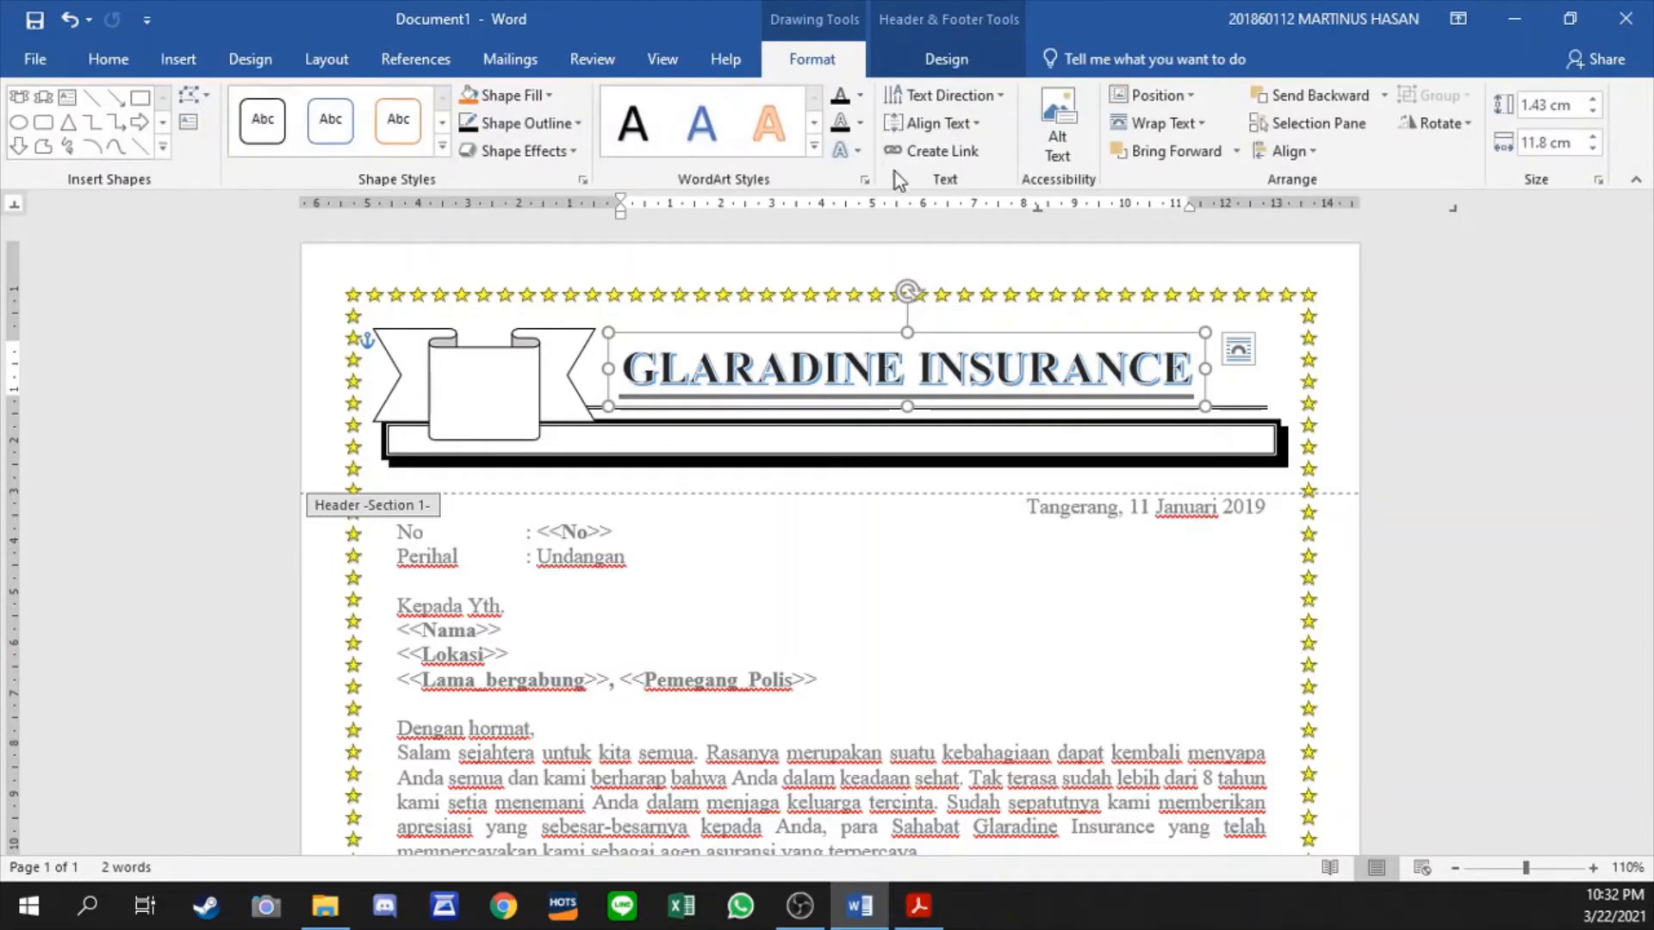
left_click(848, 153)
mouse_move(913, 473)
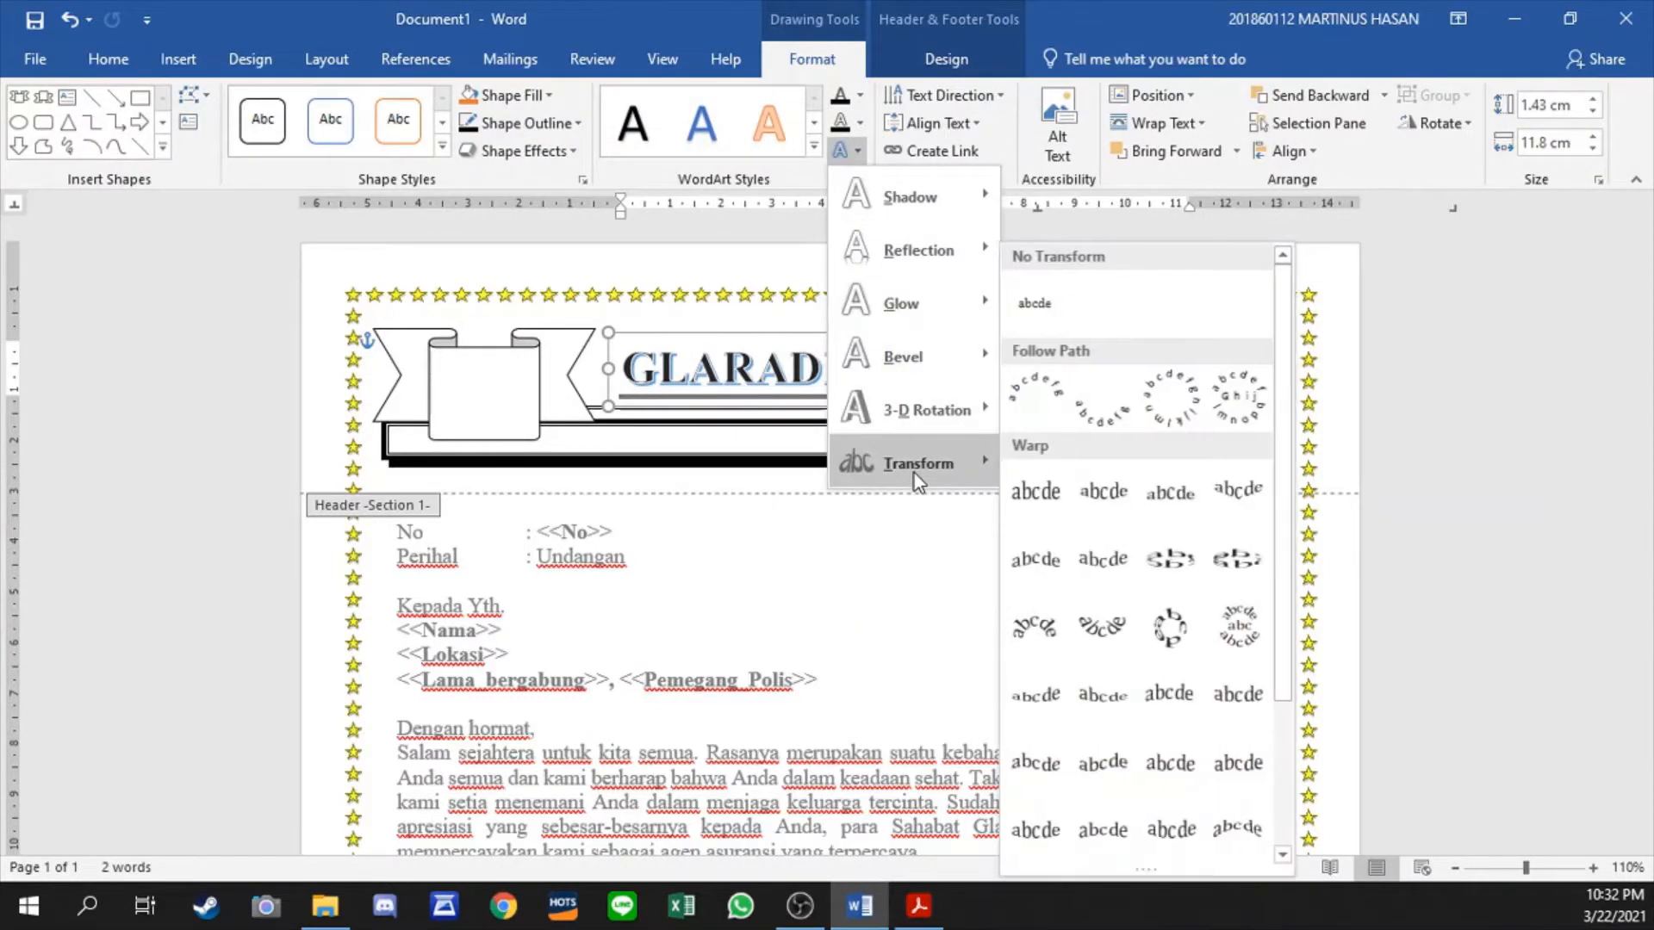
left_click(1029, 409)
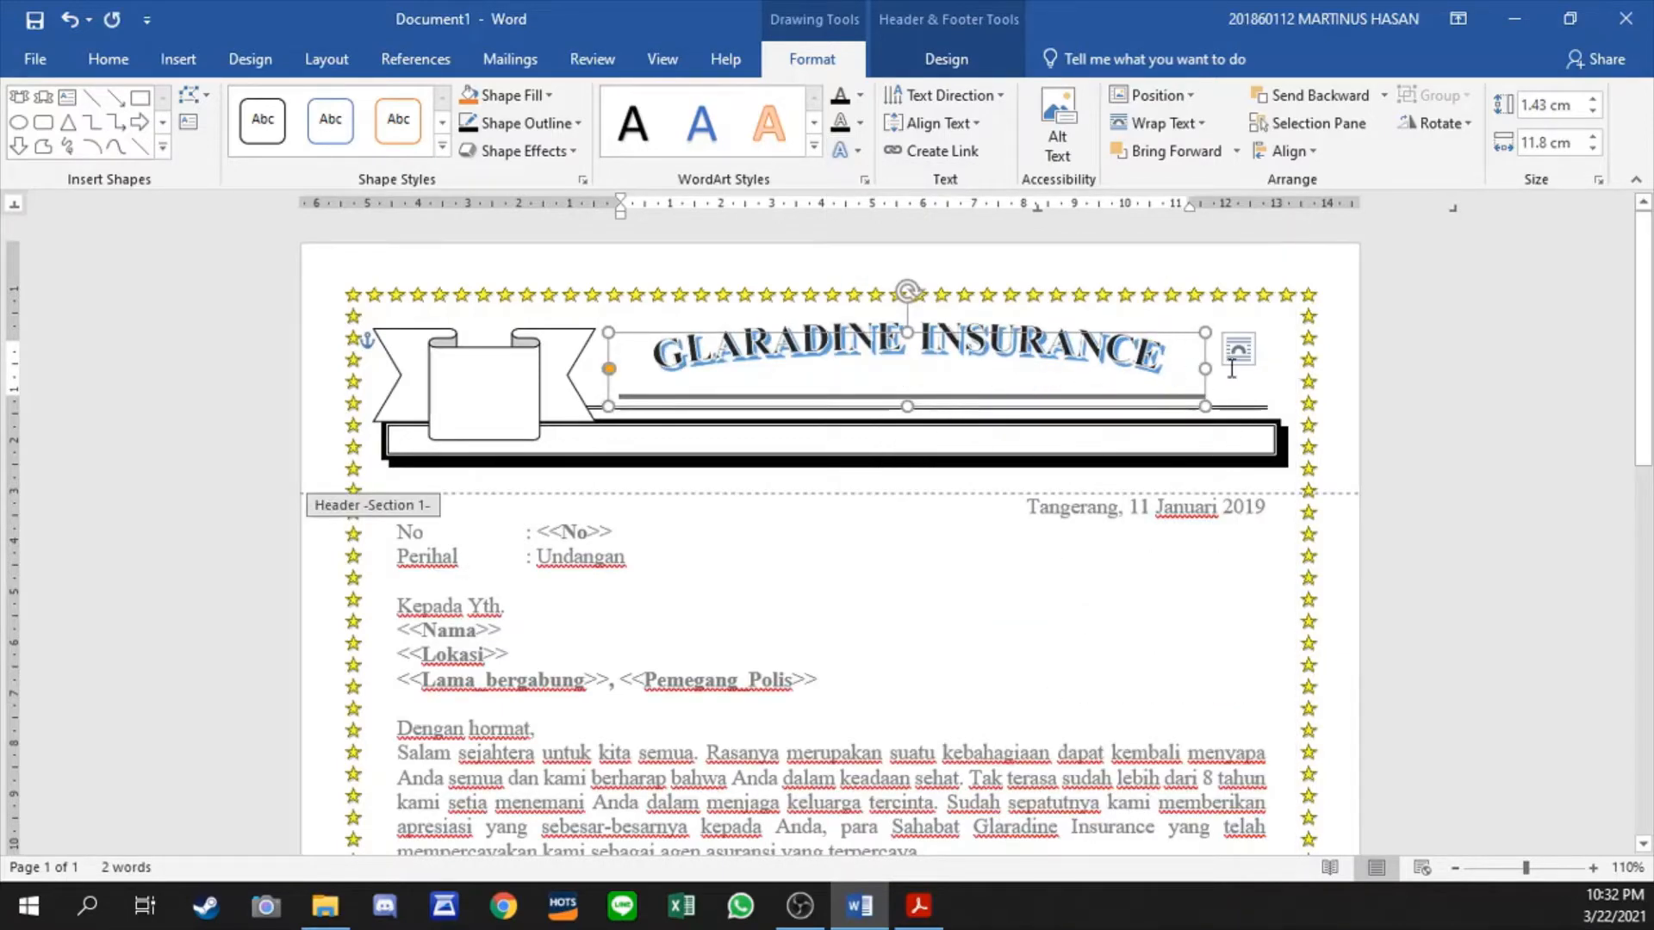
- Nudge the arched WordArt down slightly and set its formatting as the default text box
left_click(893, 441)
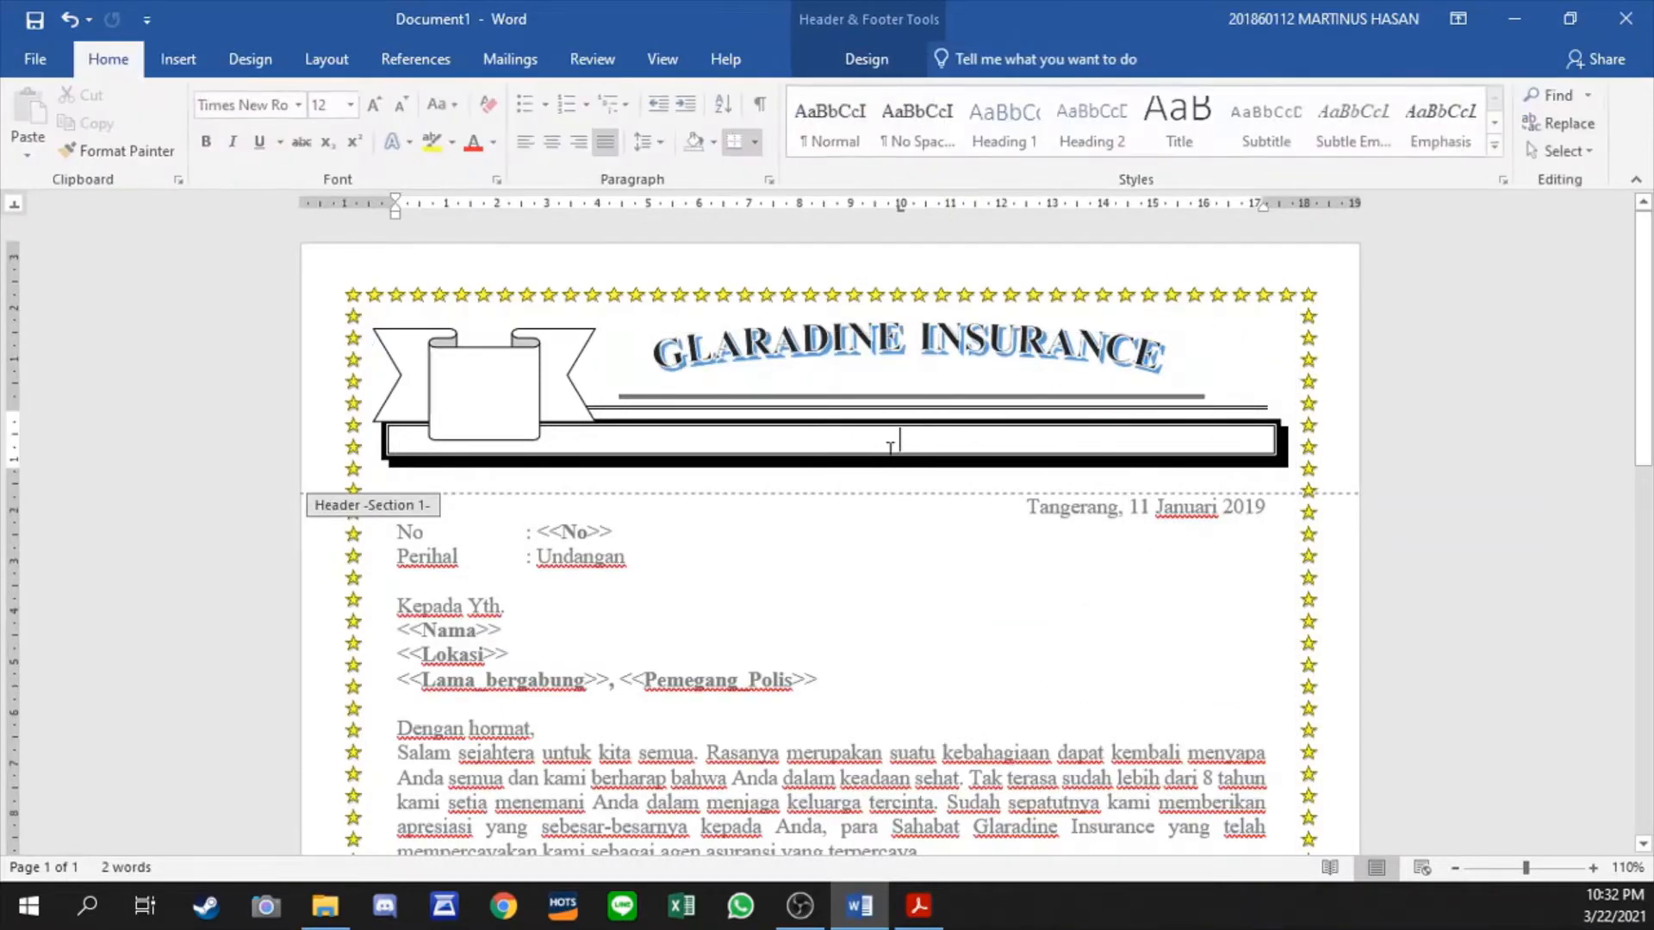
left_click(822, 397)
left_click(822, 405)
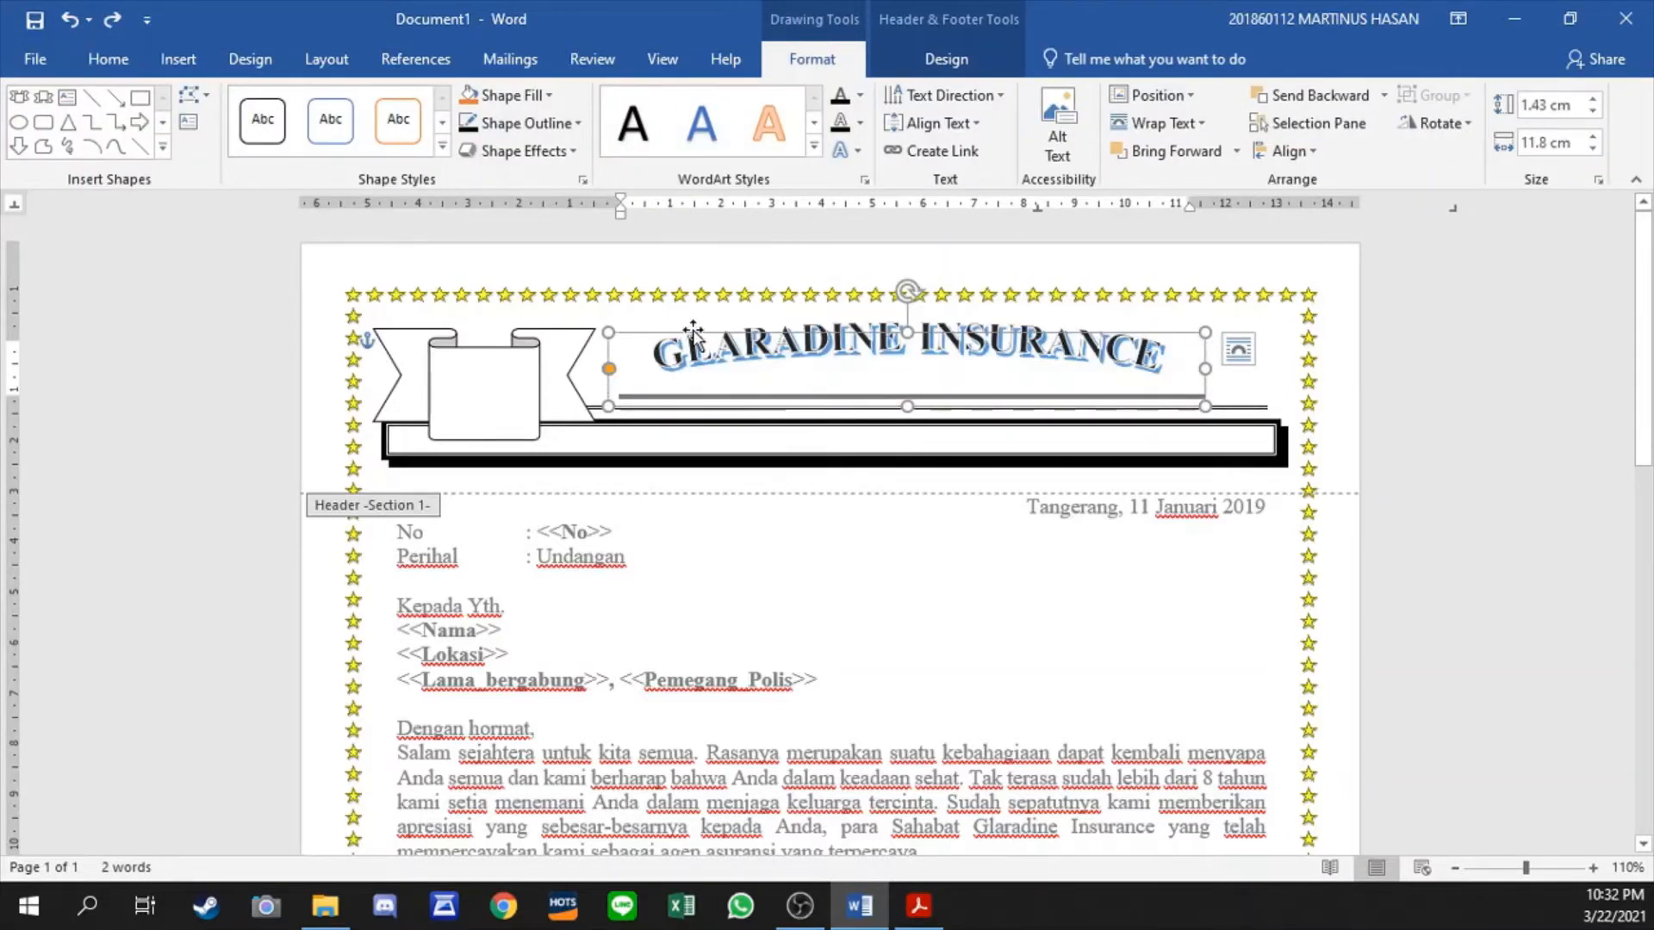
left_click_drag(699, 310, 747, 332)
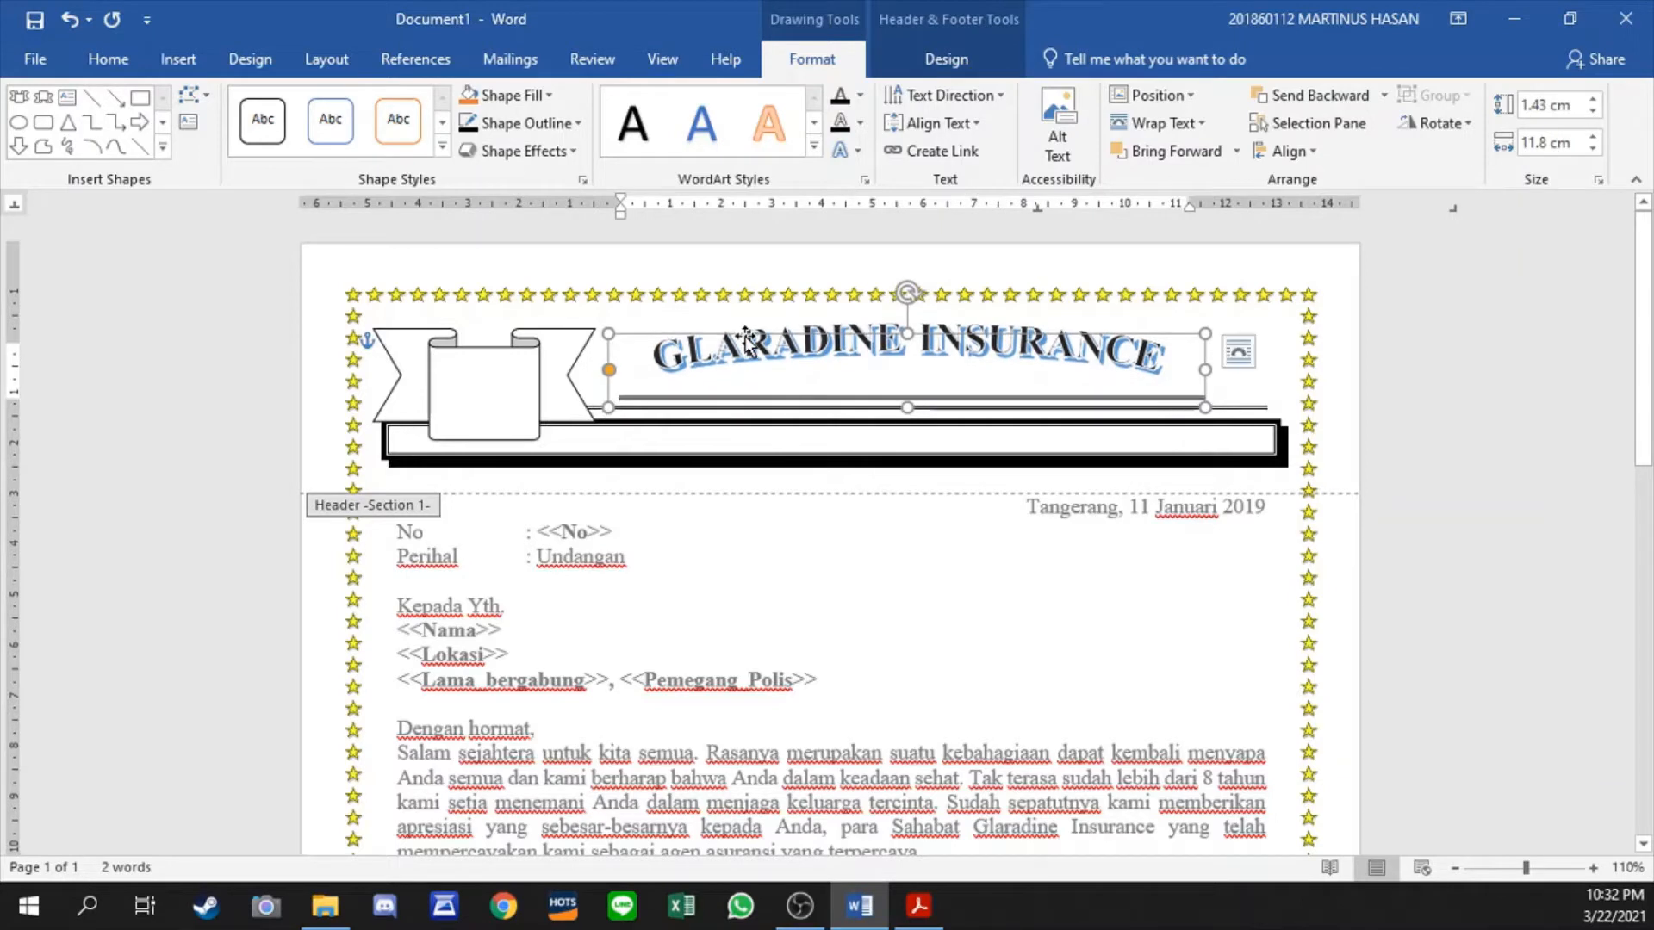
right_click(747, 334)
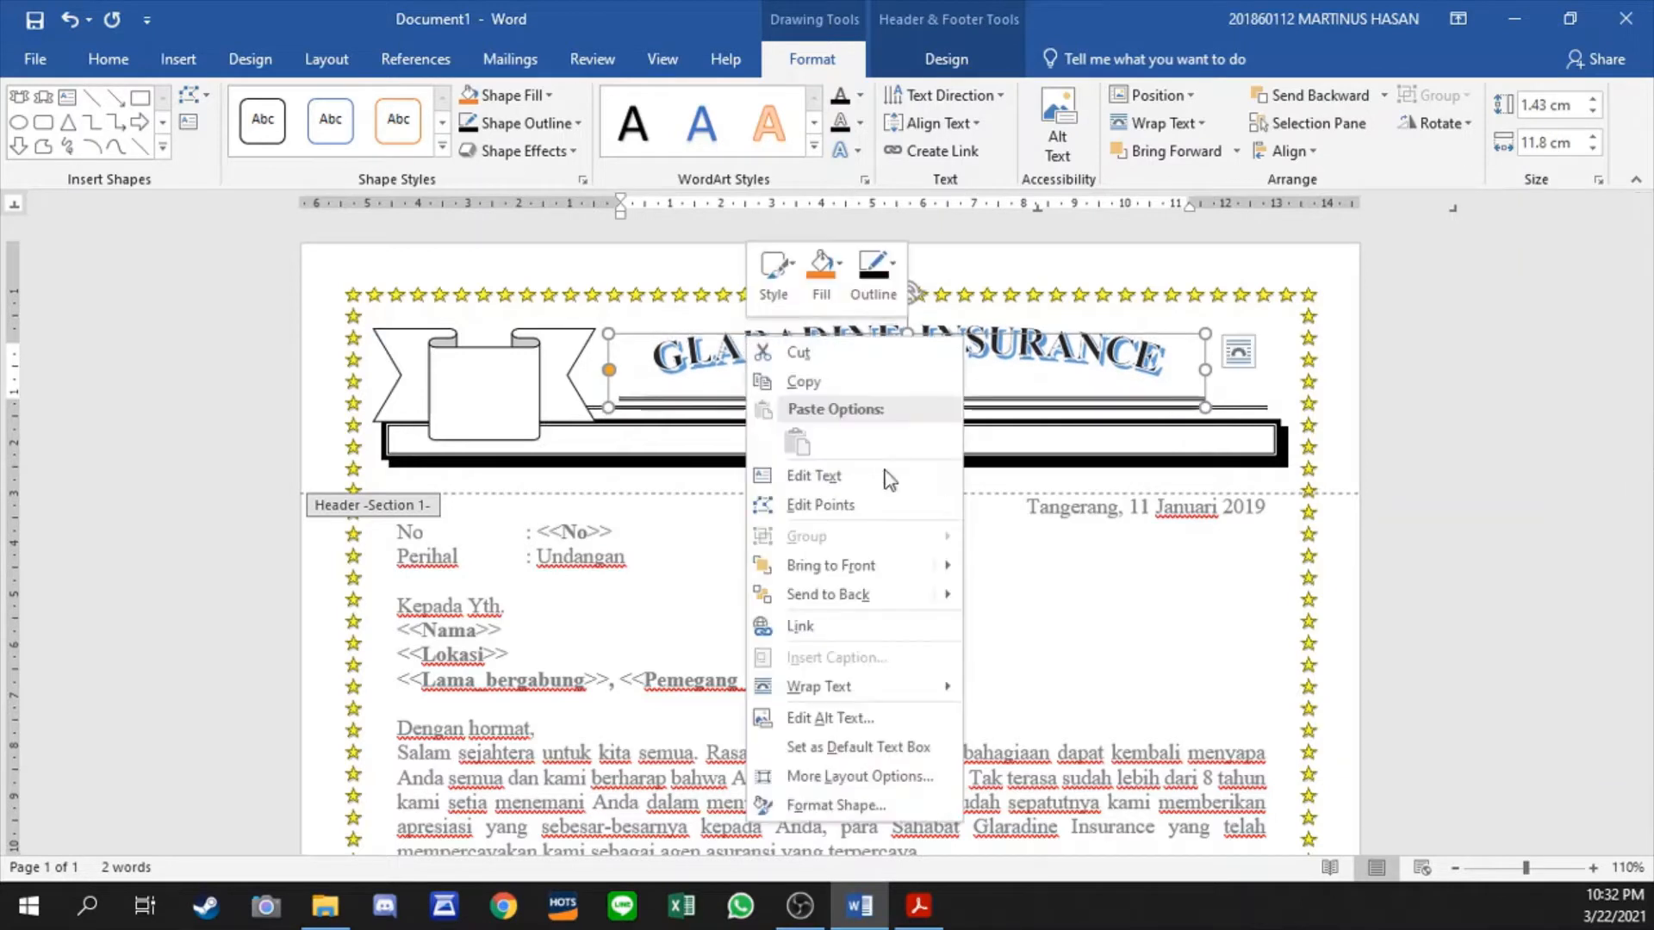
left_click(896, 747)
- Check the WordArt's shape fill and line settings, and delete the WordArt from the header
right_click(728, 338)
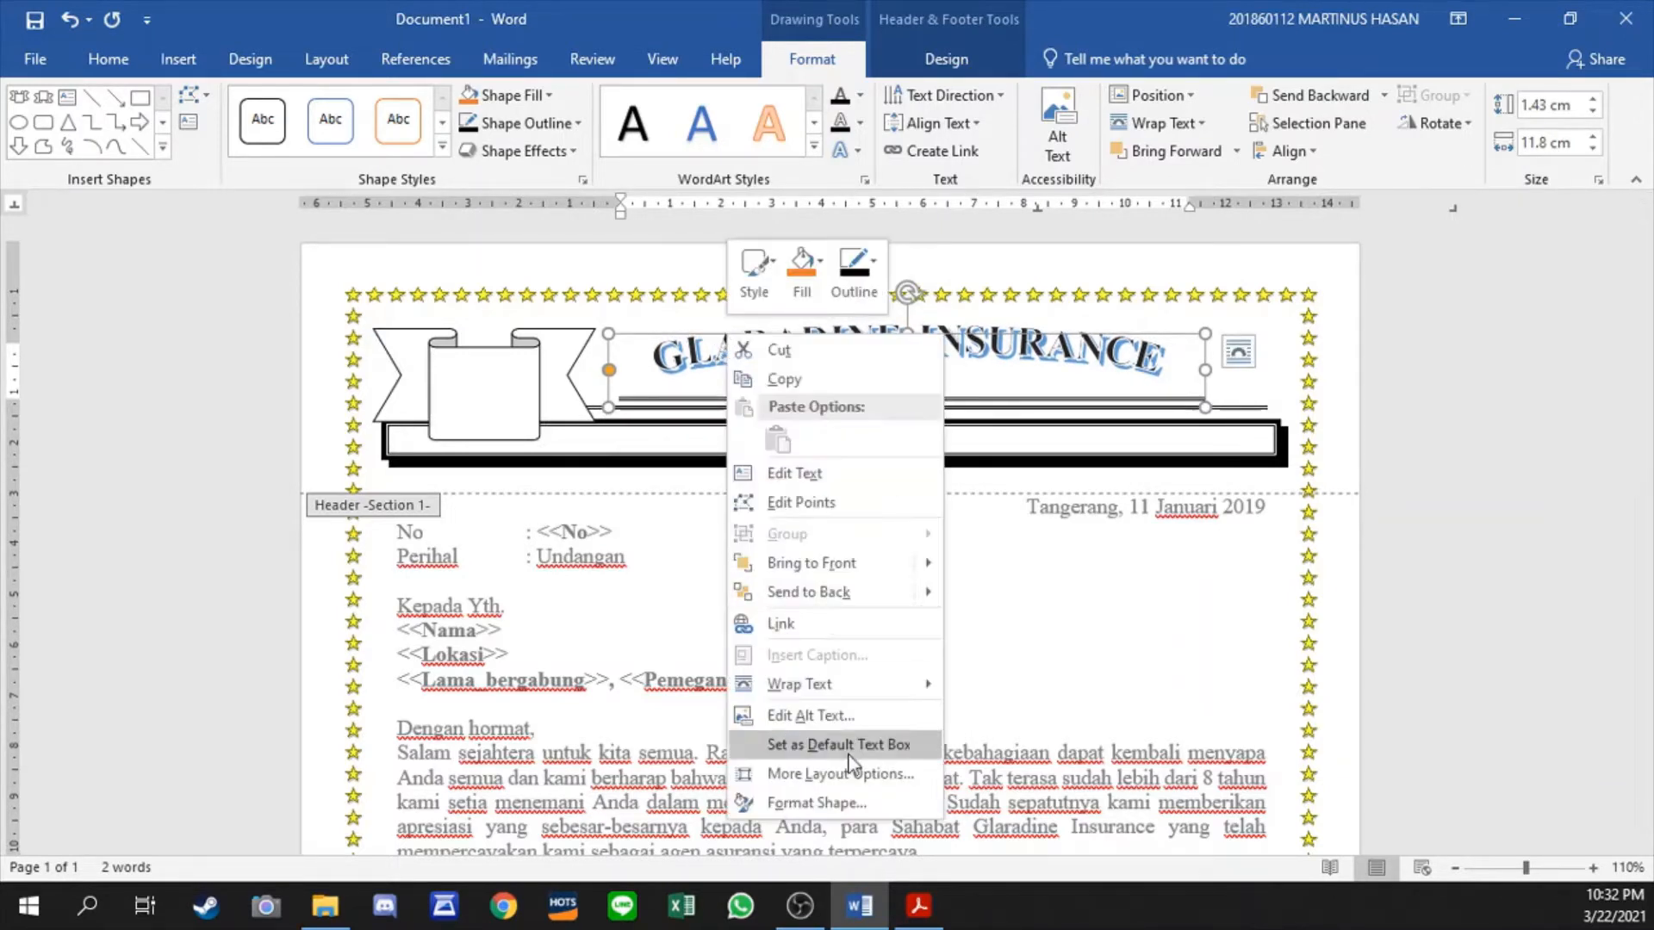
left_click(827, 803)
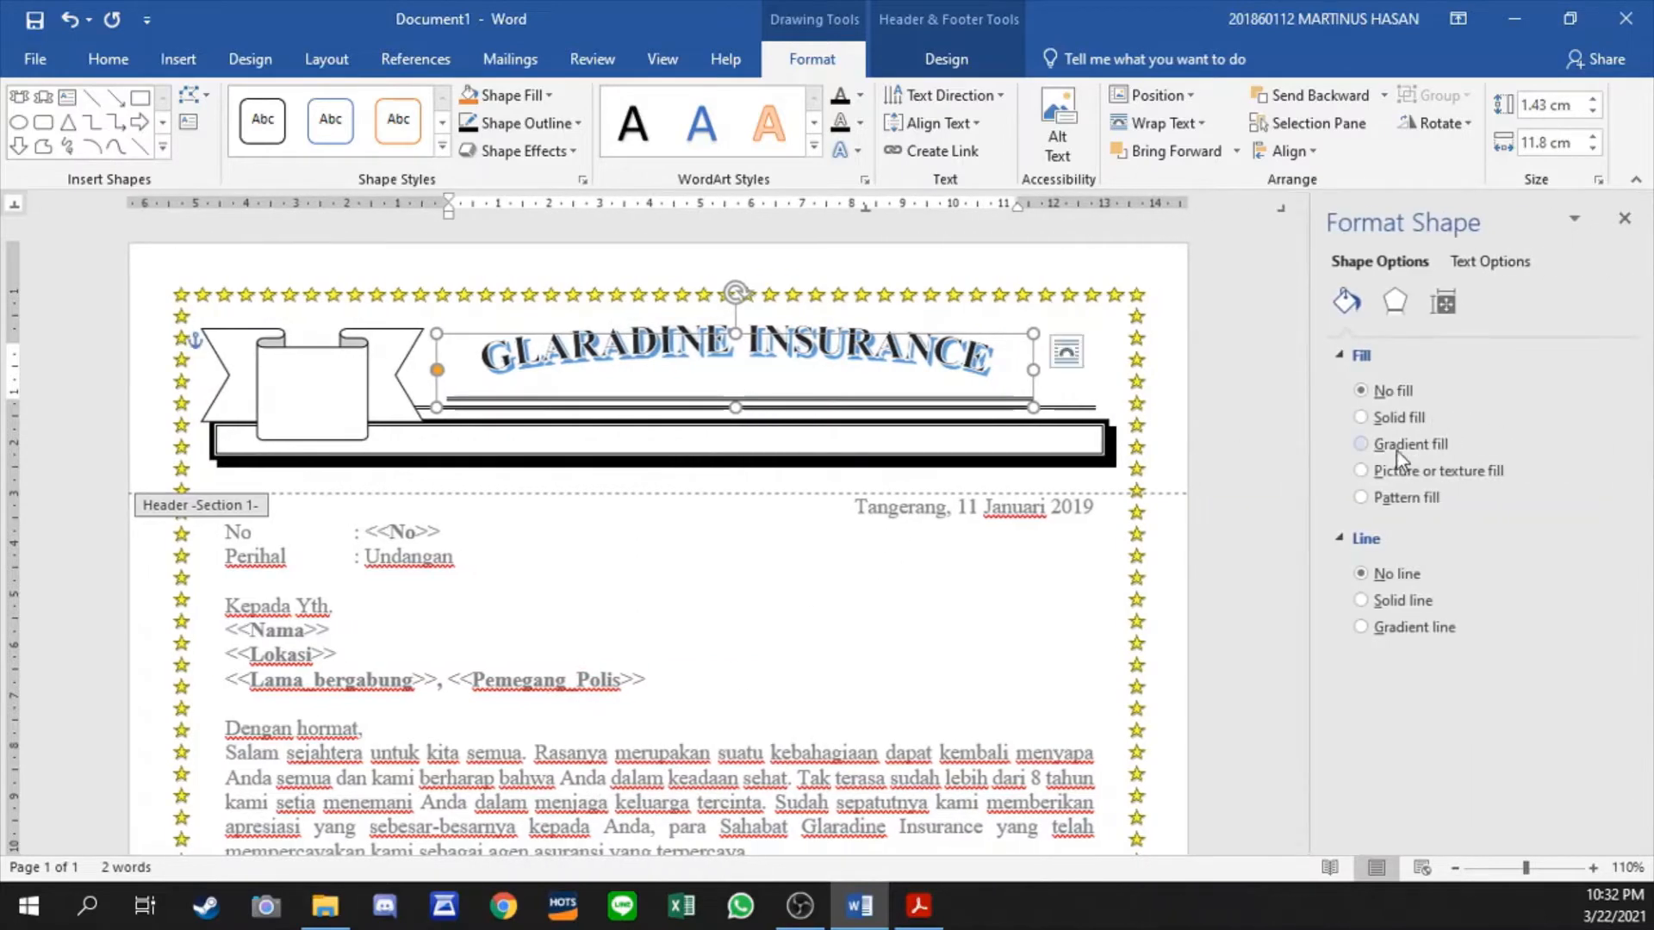
left_click(1623, 225)
key("Delete")
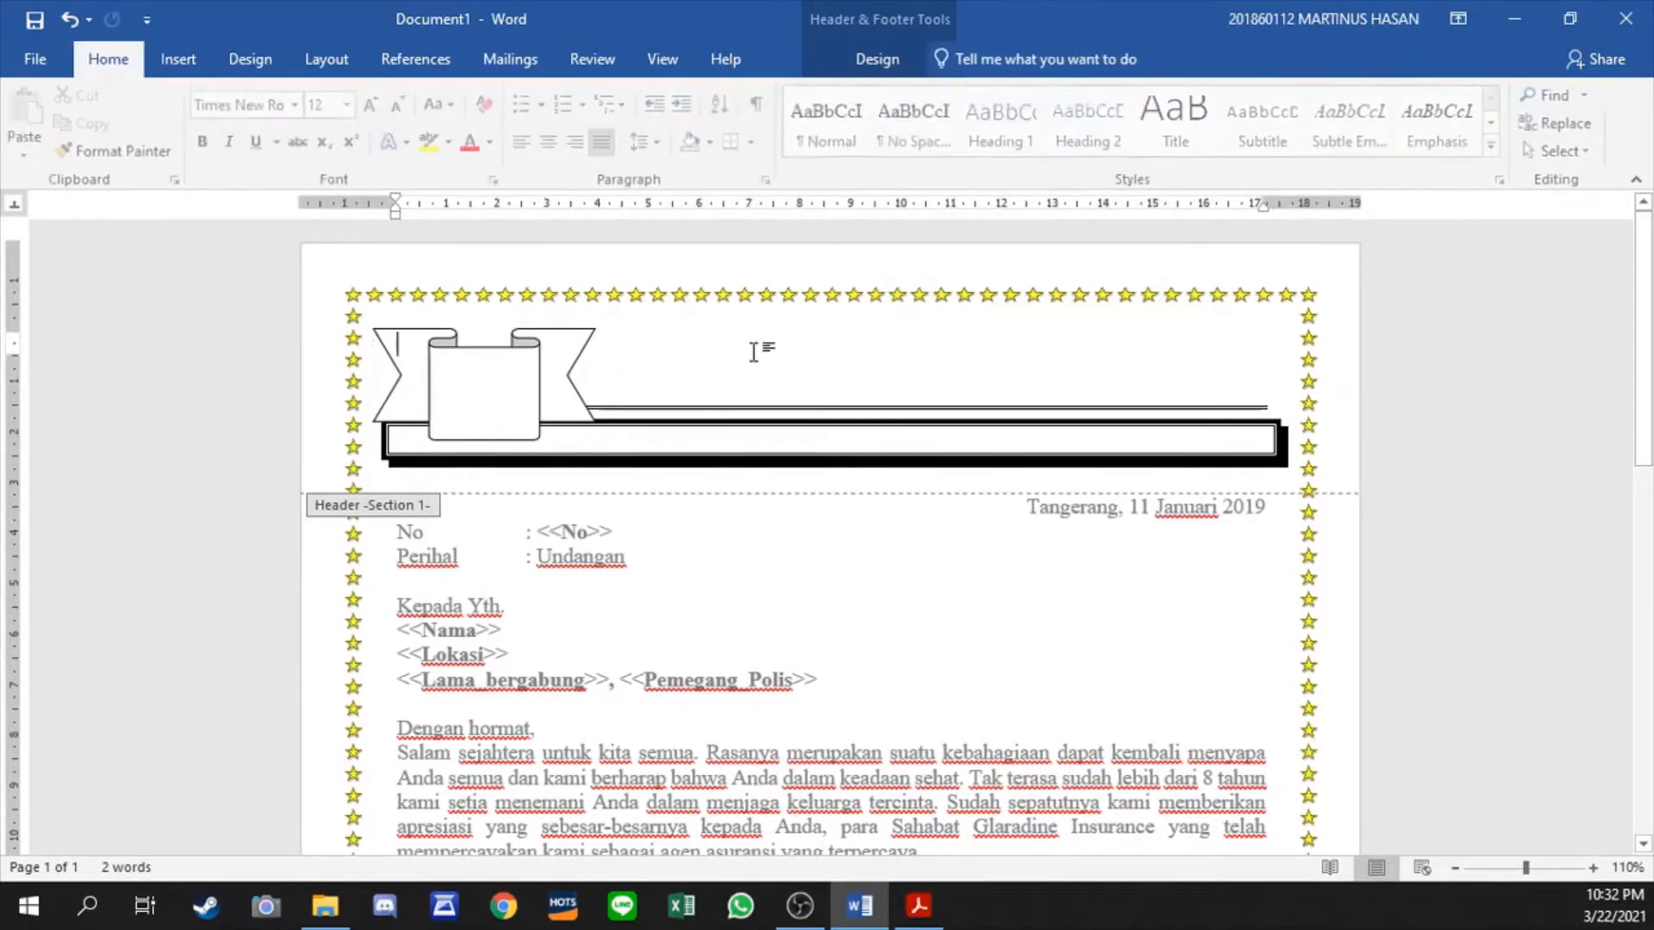
- Insert new black WordArt with a blue hard shadow from the header's first blank line, and place it to the right of the ribbon
left_click(181, 62)
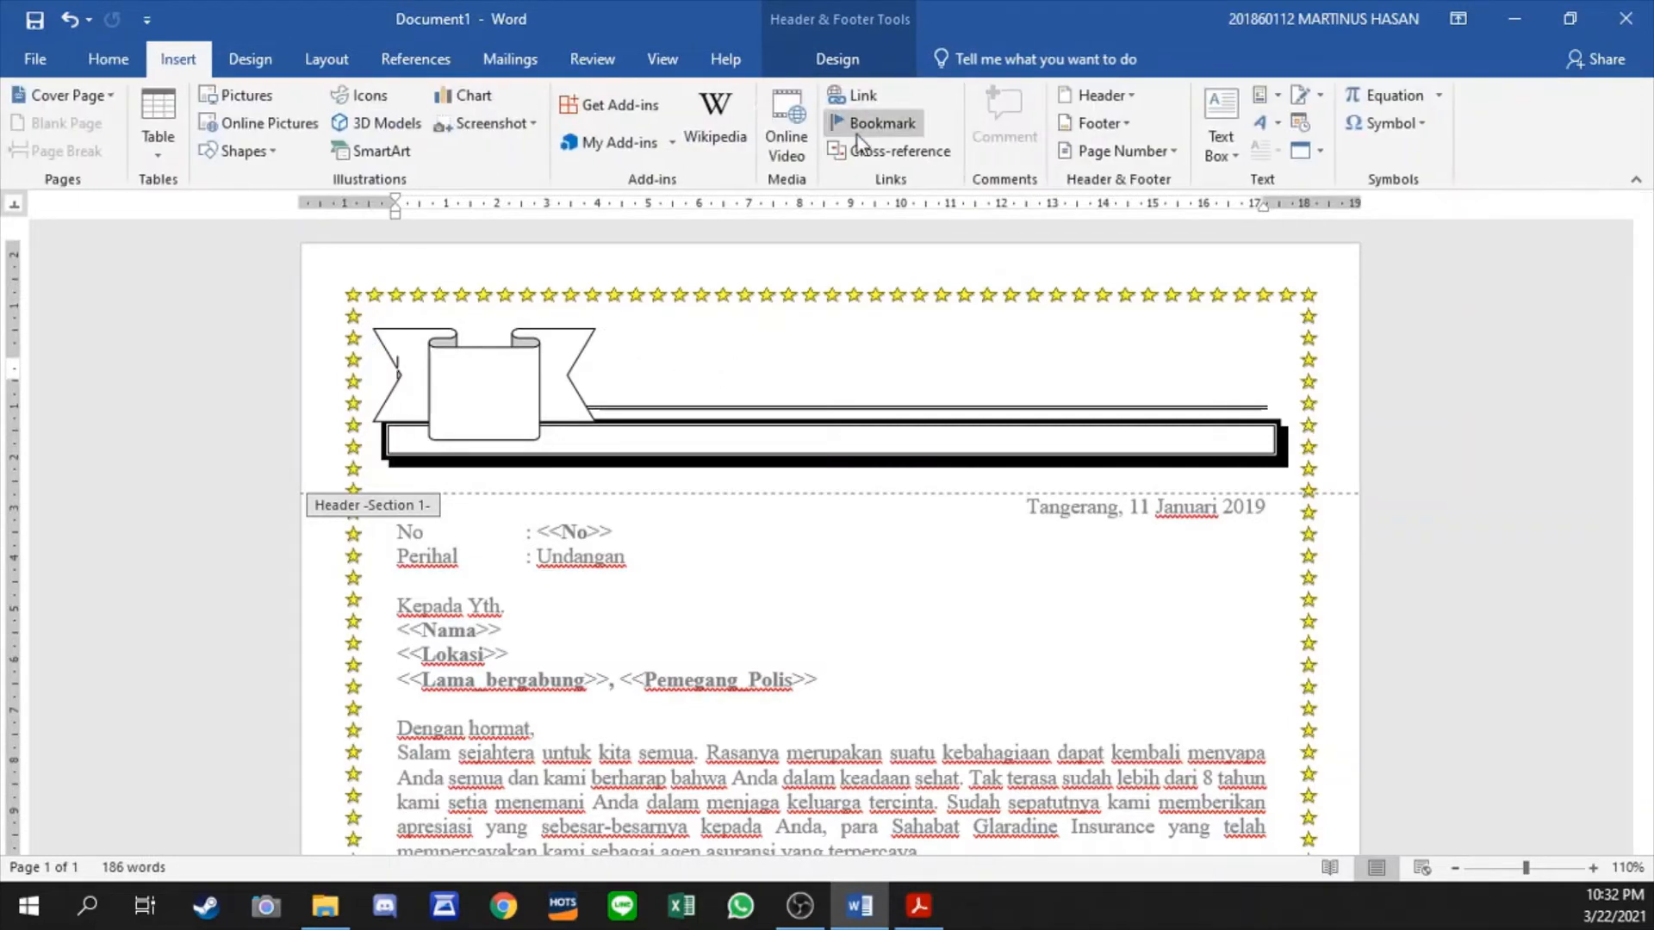
left_click(473, 344)
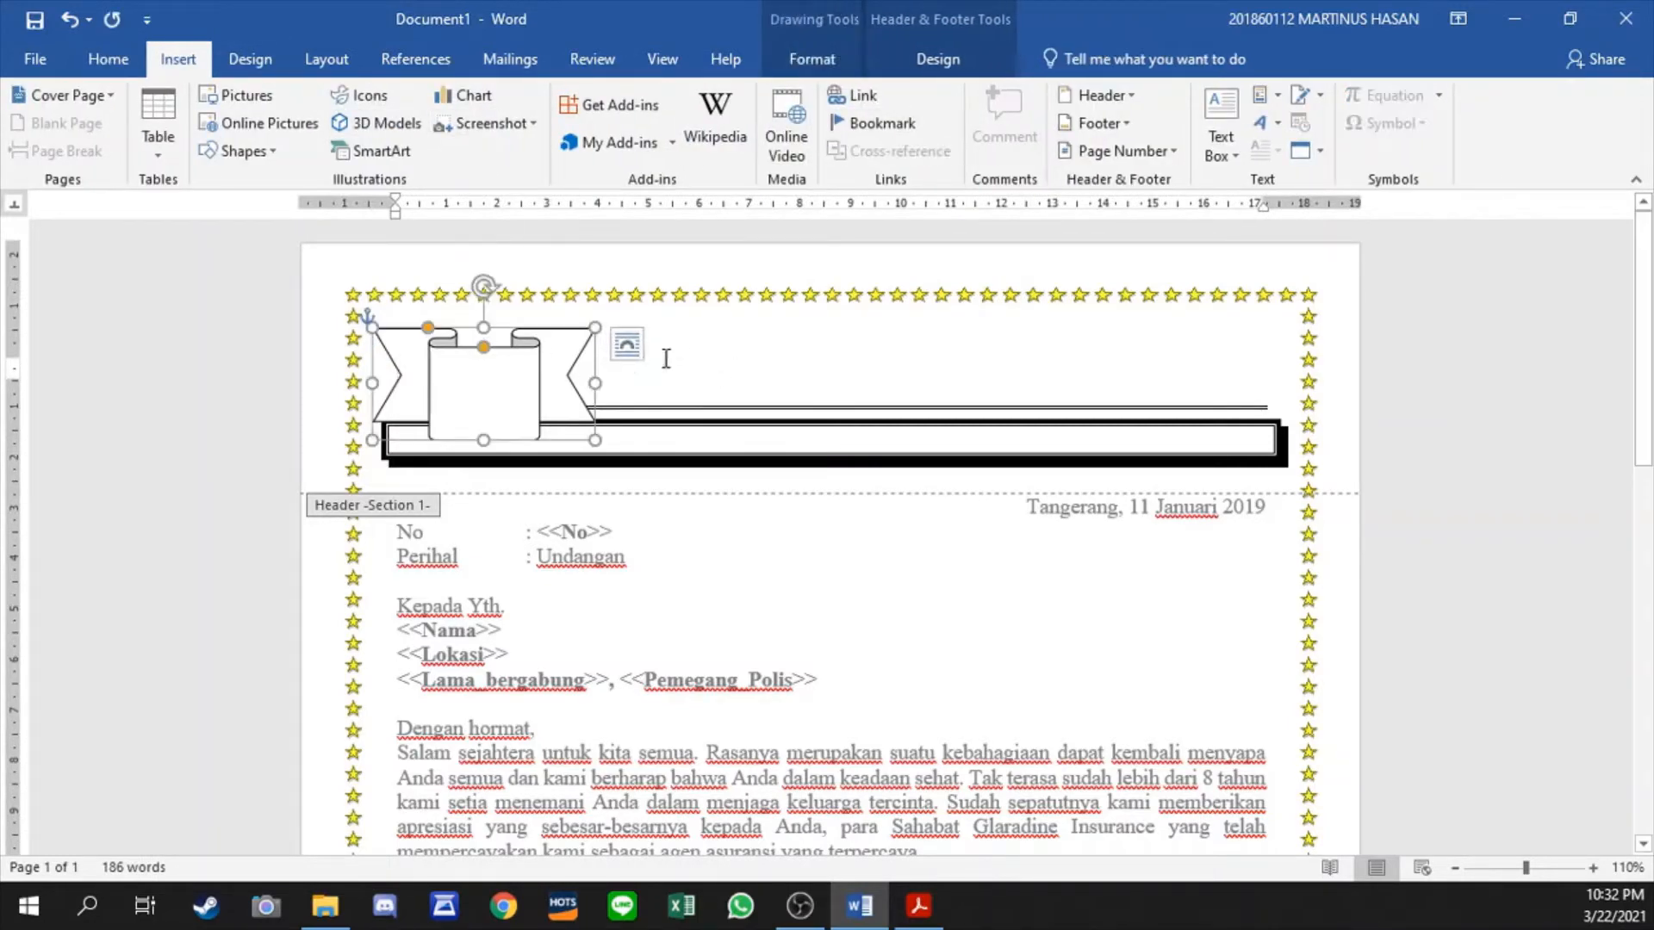
left_click(672, 358)
left_click(271, 67)
left_click(178, 59)
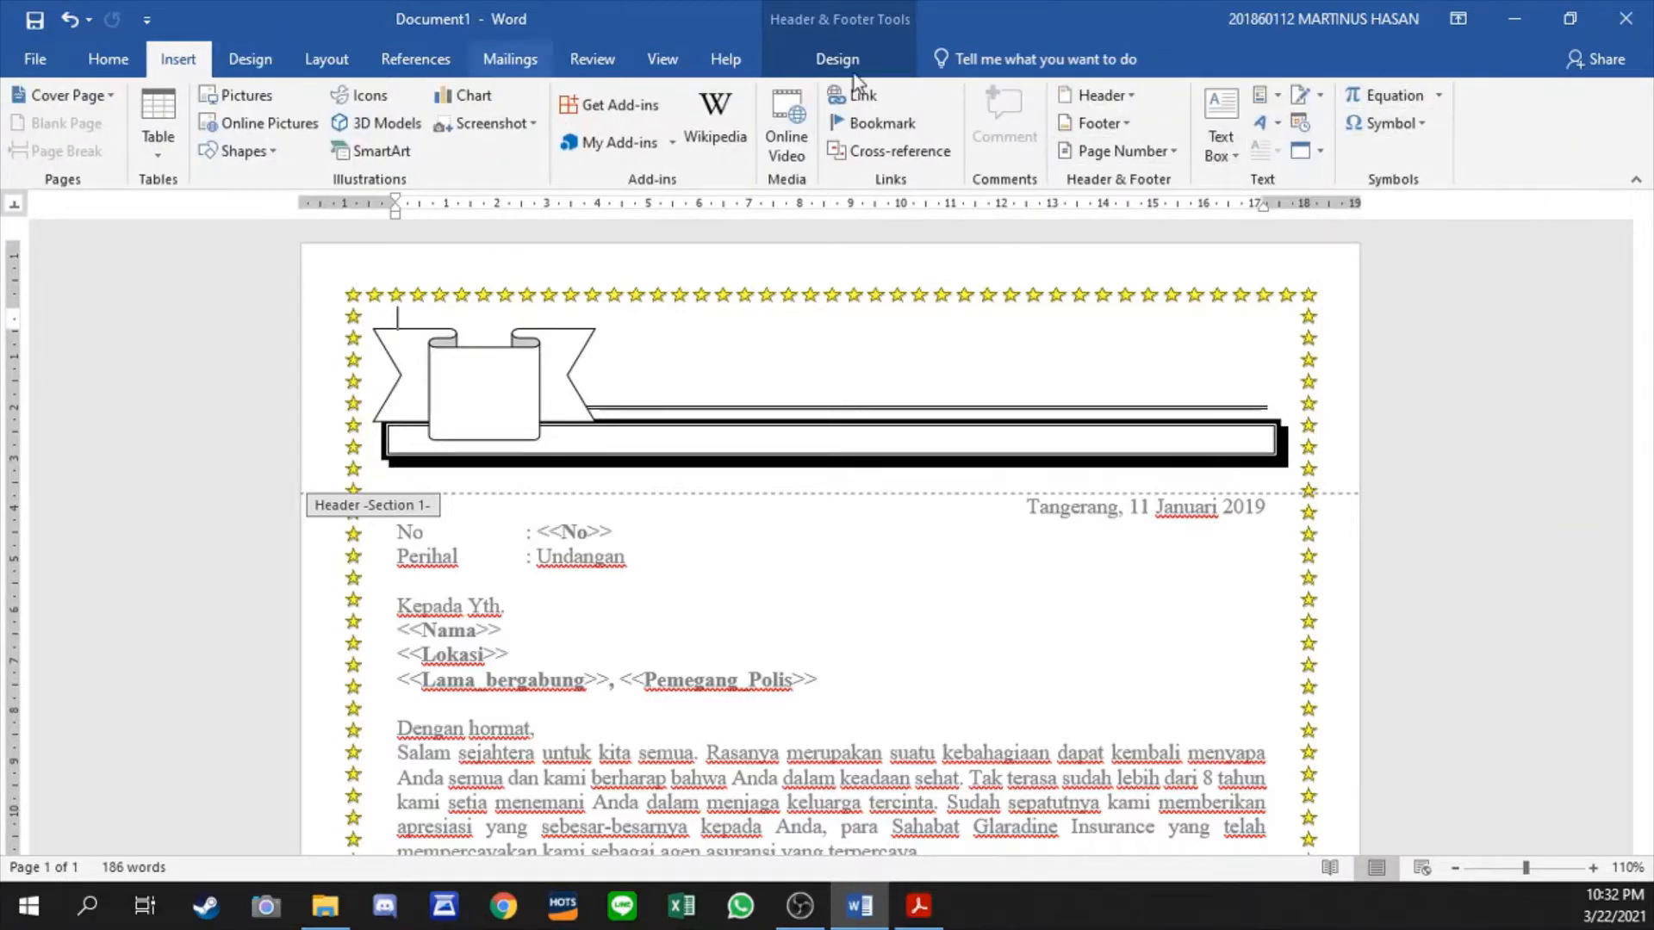
left_click(1270, 129)
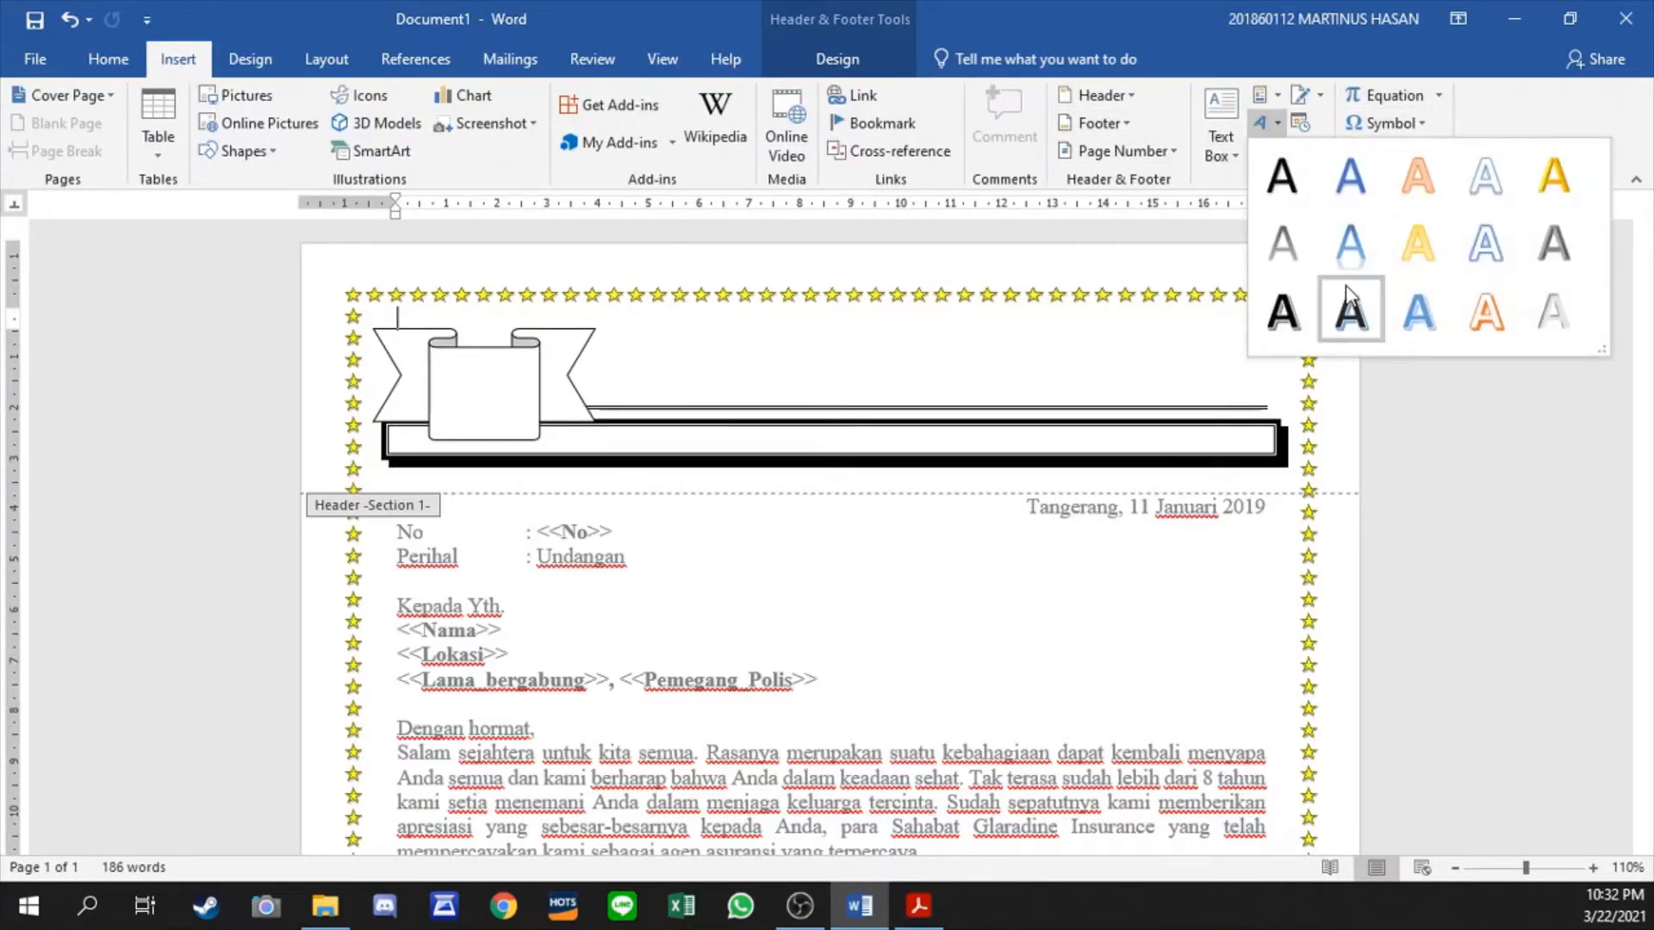
left_click(1363, 312)
left_click_drag(747, 403, 1012, 403)
left_click(976, 345)
- Replace the WordArt placeholder text with GLARADINE INSURANCE
key("ctrl+a")
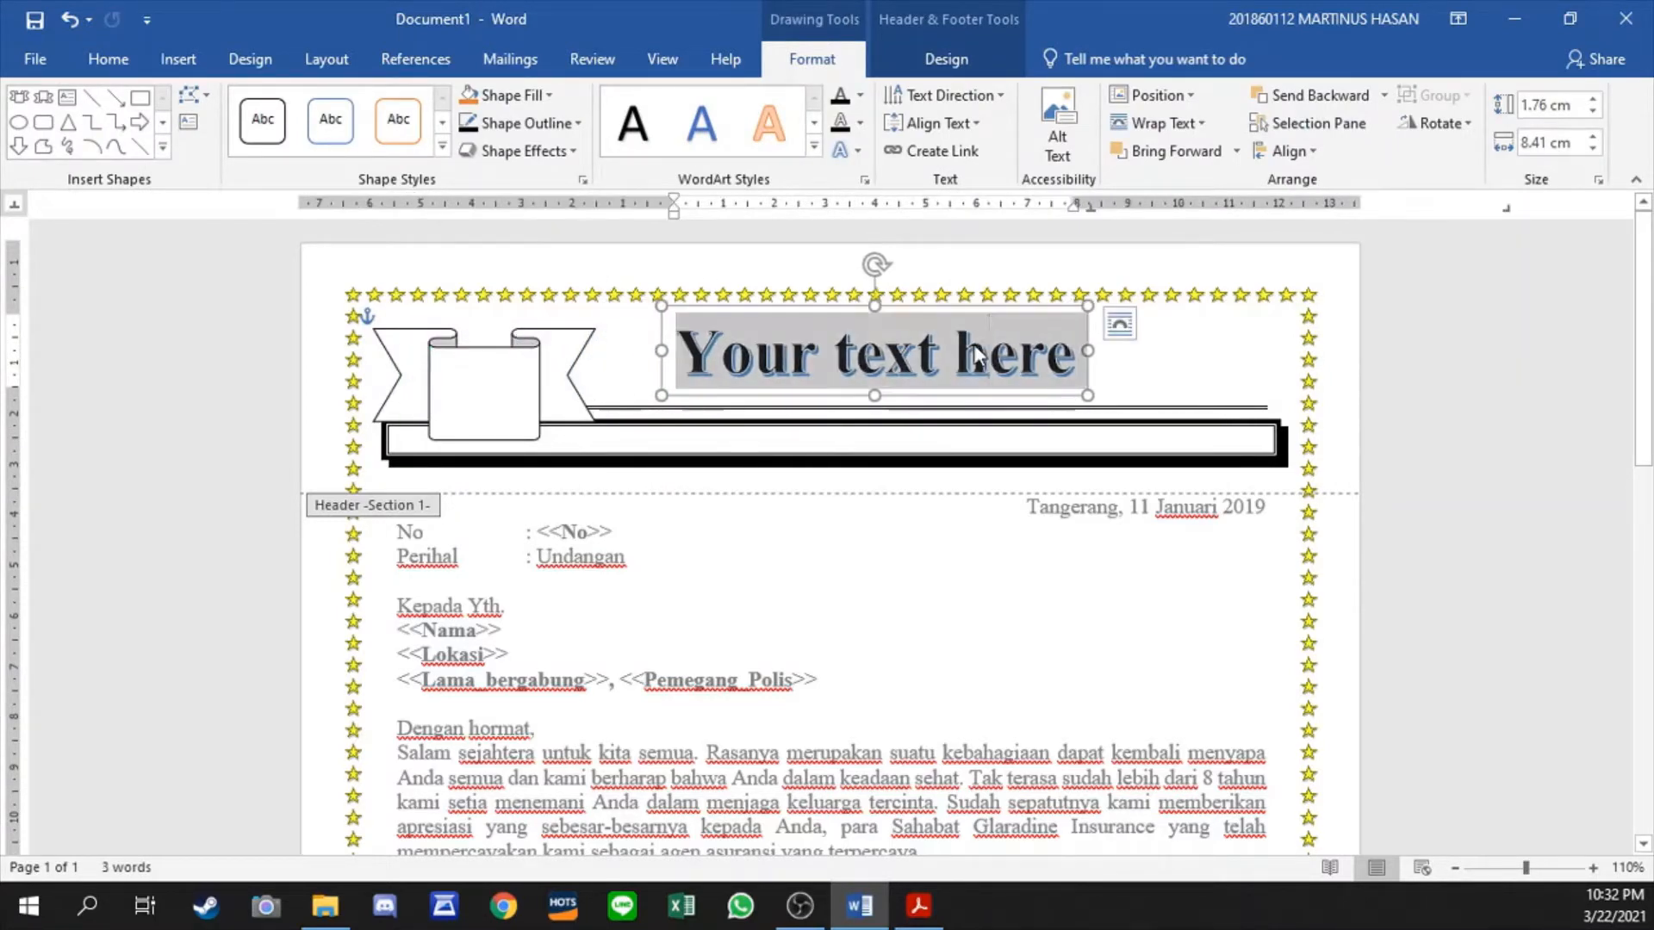
type("GLARADINE INSURANCE")
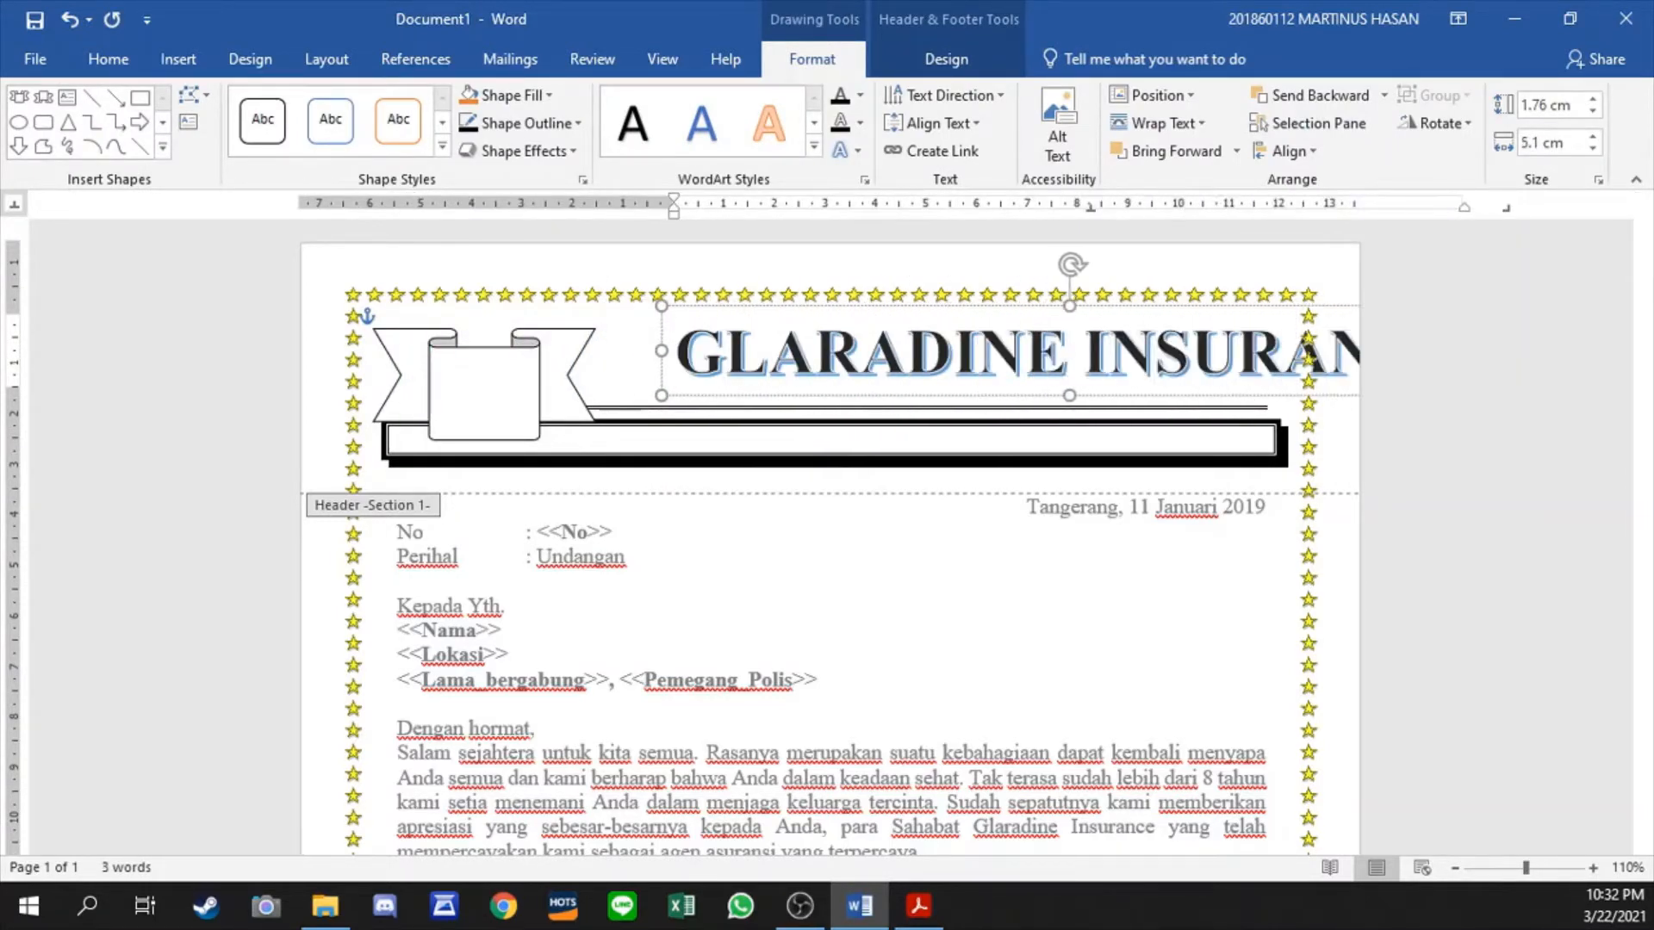
- Apply the upward arch Follow Path transform to the new GLARADINE INSURANCE WordArt
left_click(850, 151)
mouse_move(928, 457)
left_click(1036, 491)
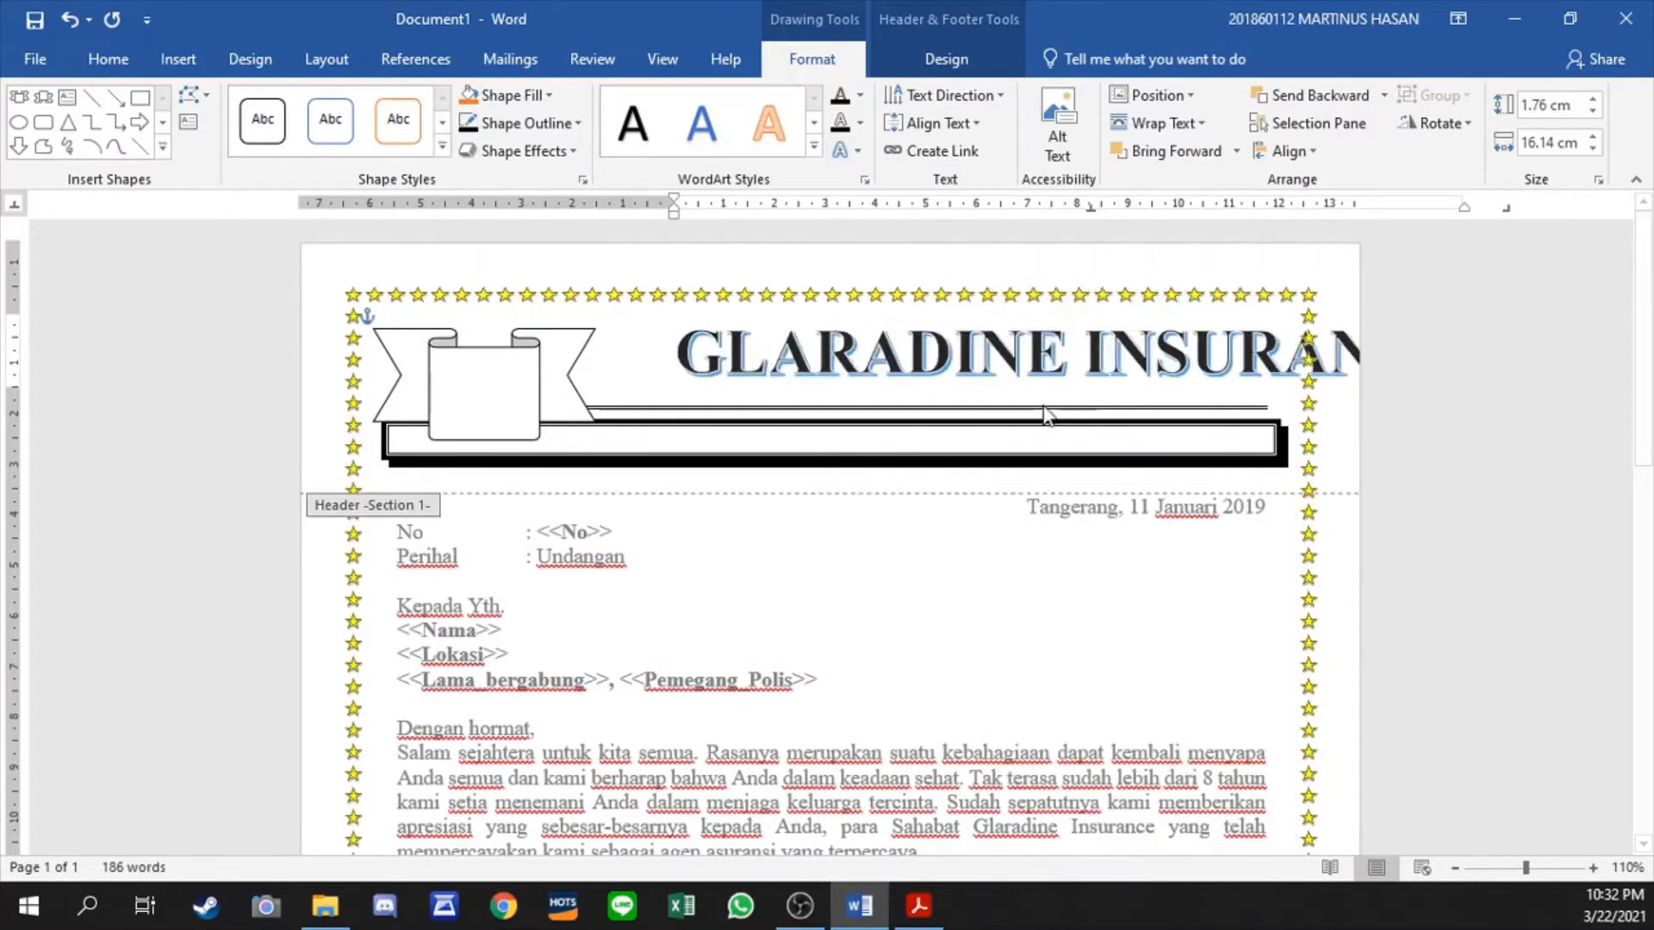
- Reduce the arched title's font size to 26 and position it between the ribbon and the page border, above the double line
left_click(108, 58)
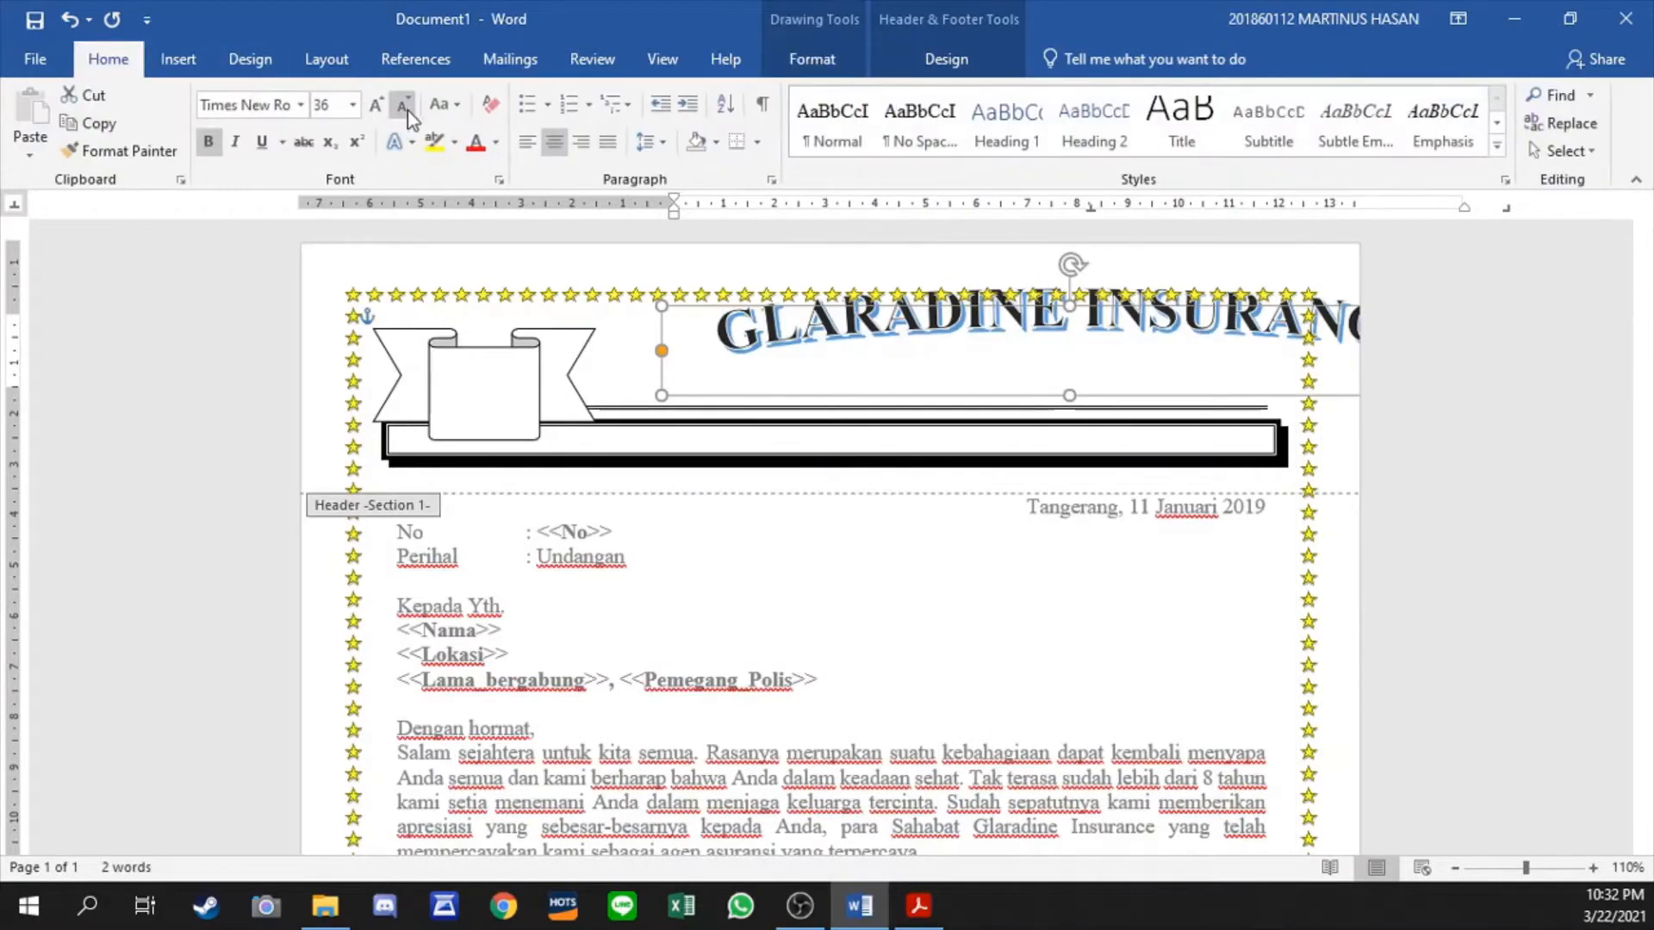
left_click(402, 105)
left_click(402, 105)
left_click_drag(1037, 379, 1003, 404)
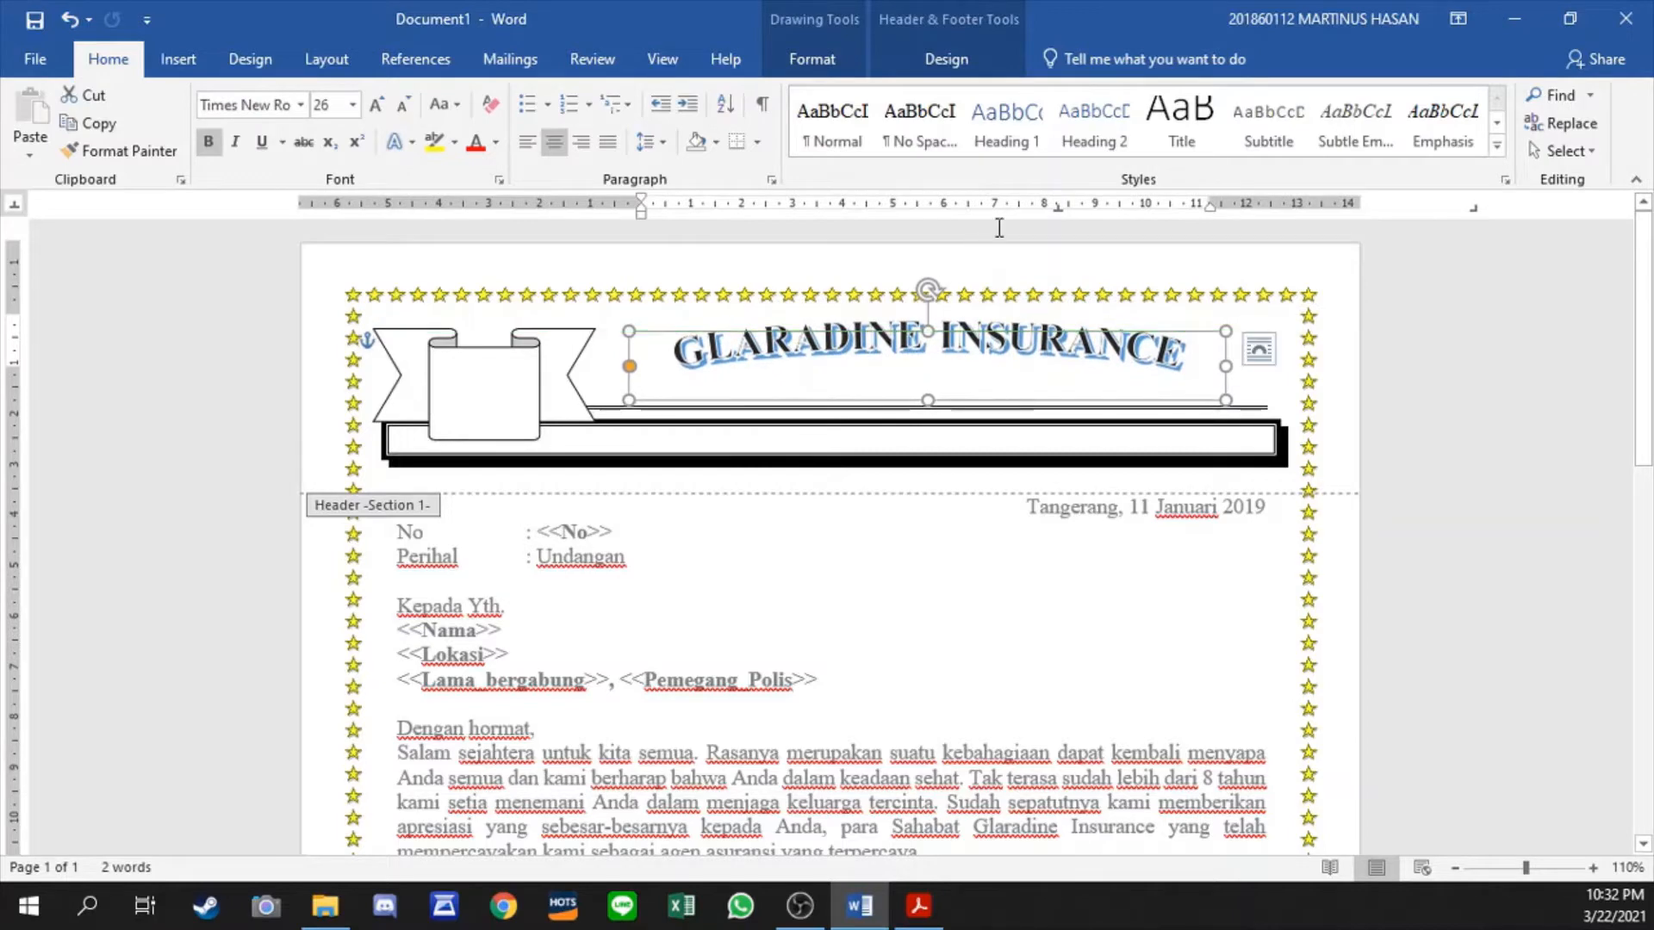
- Set the text outline of the GLARADINE INSURANCE WordArt to black
left_click(947, 60)
left_click(812, 58)
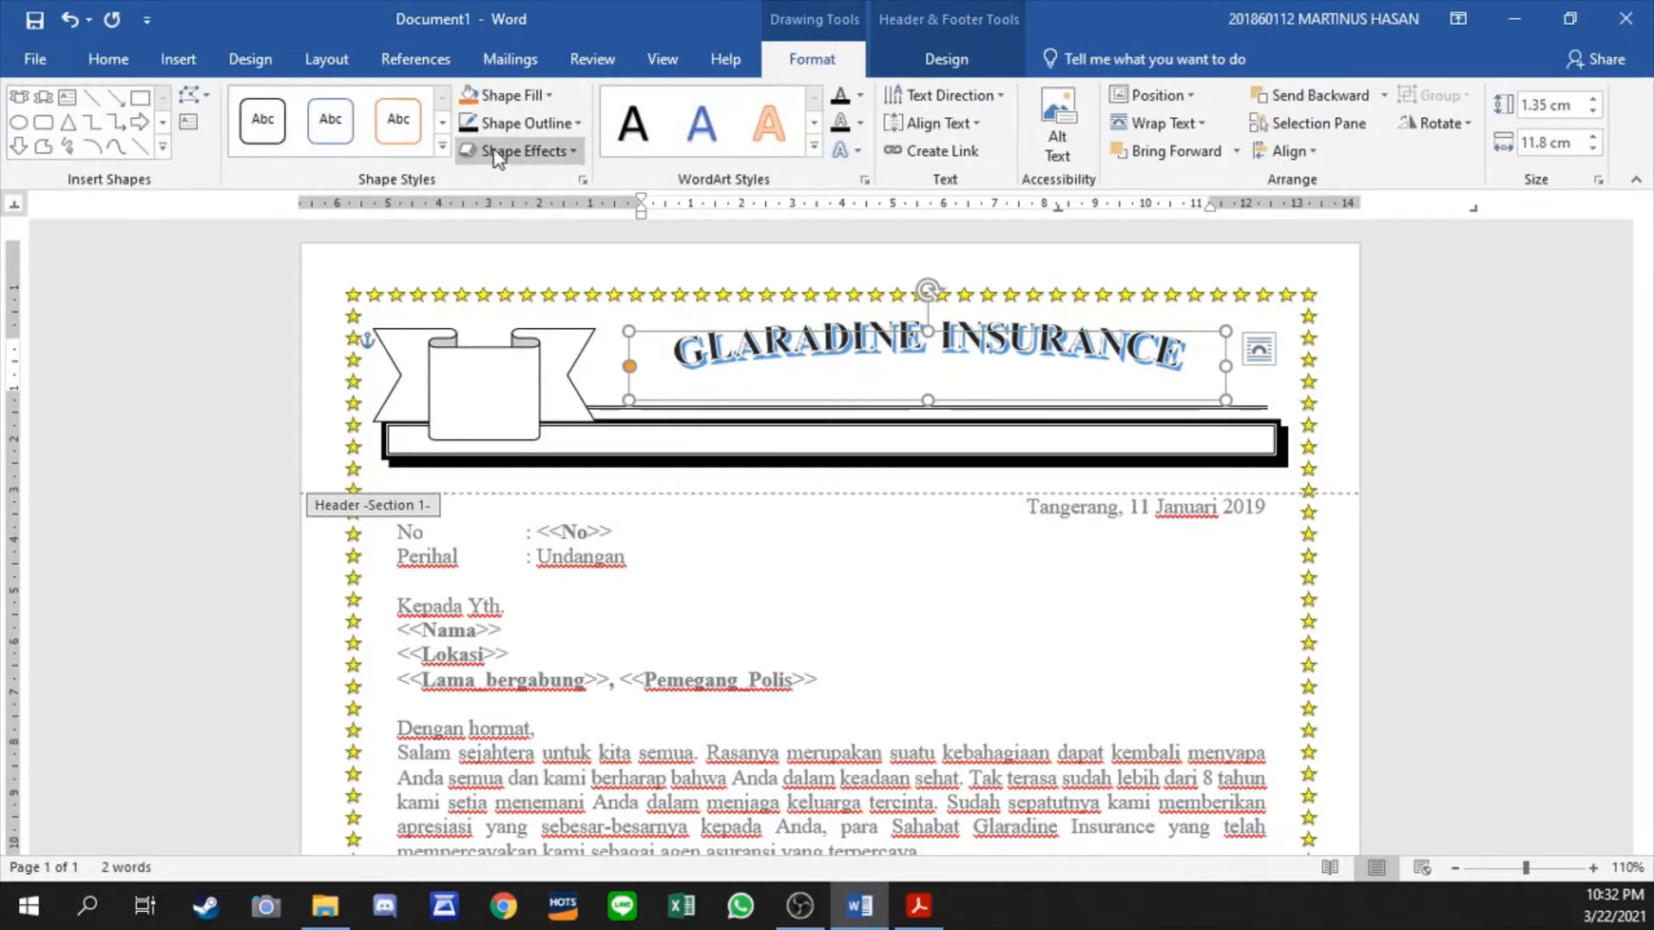
left_click(569, 124)
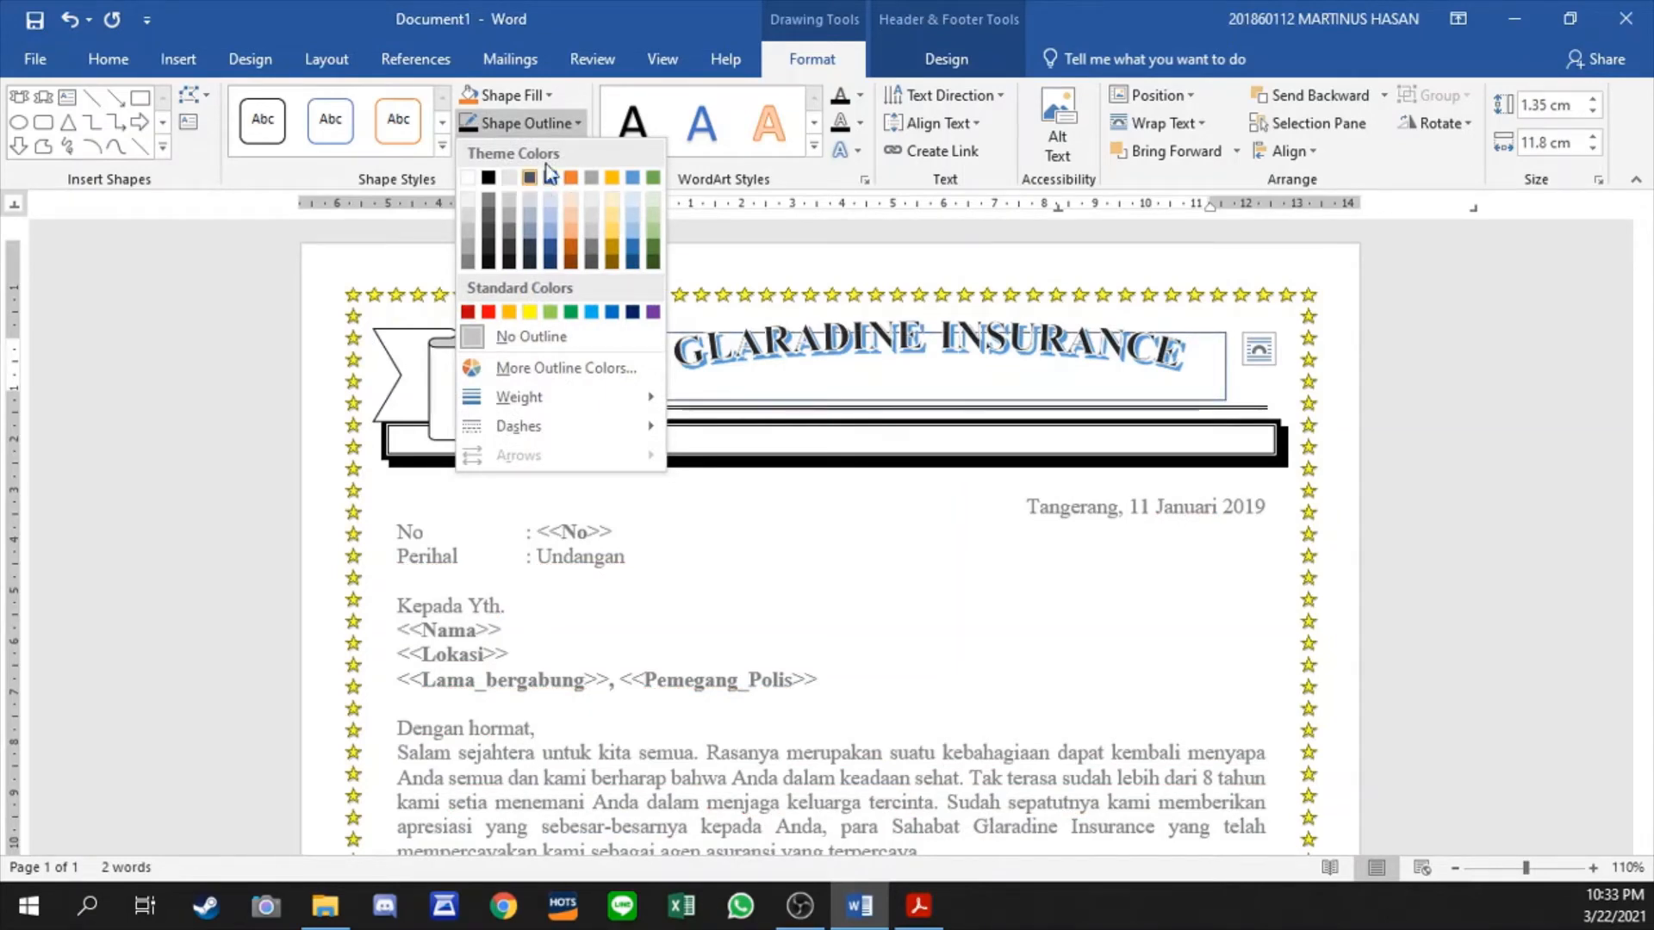
left_click(591, 12)
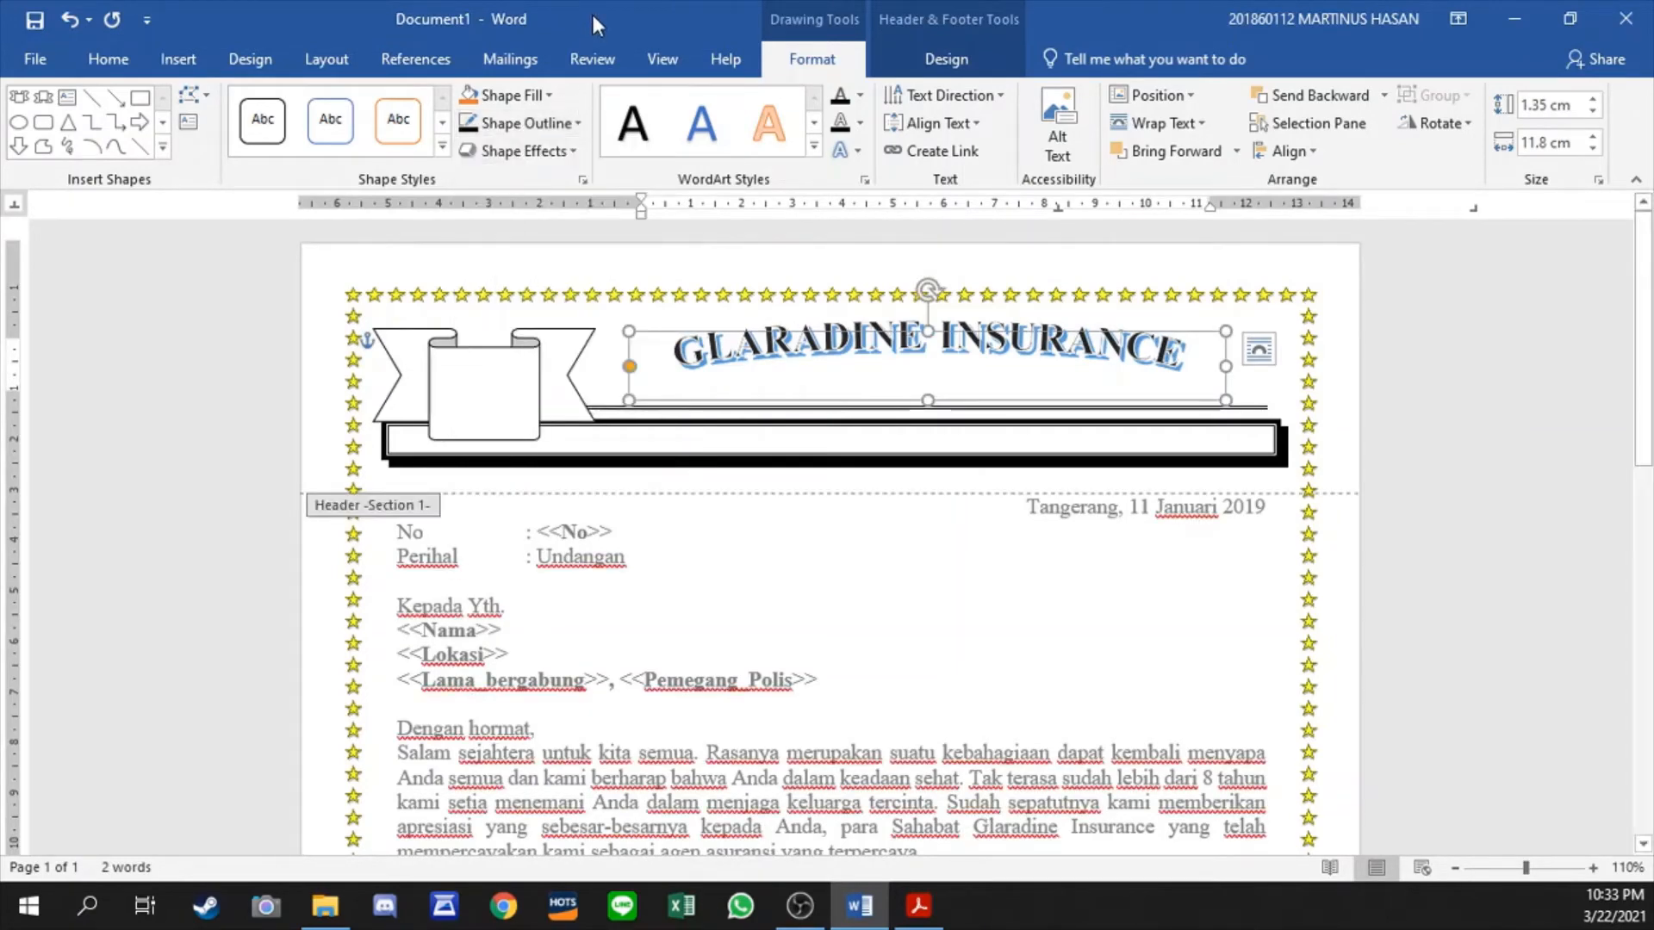
left_click(862, 123)
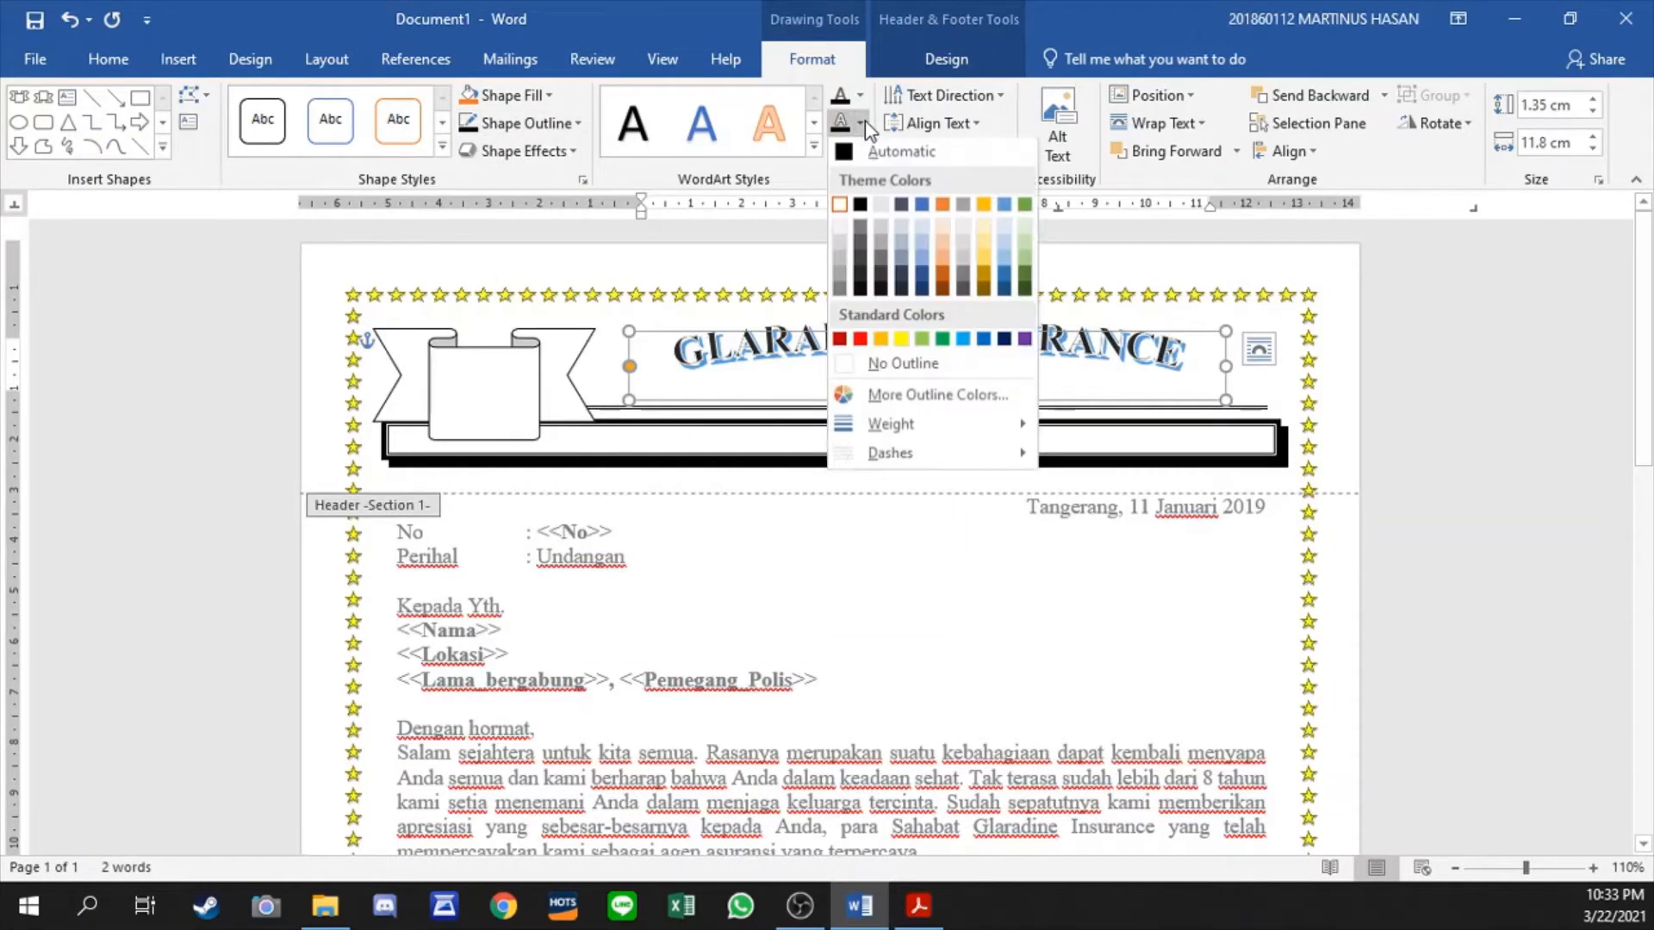
left_click(859, 208)
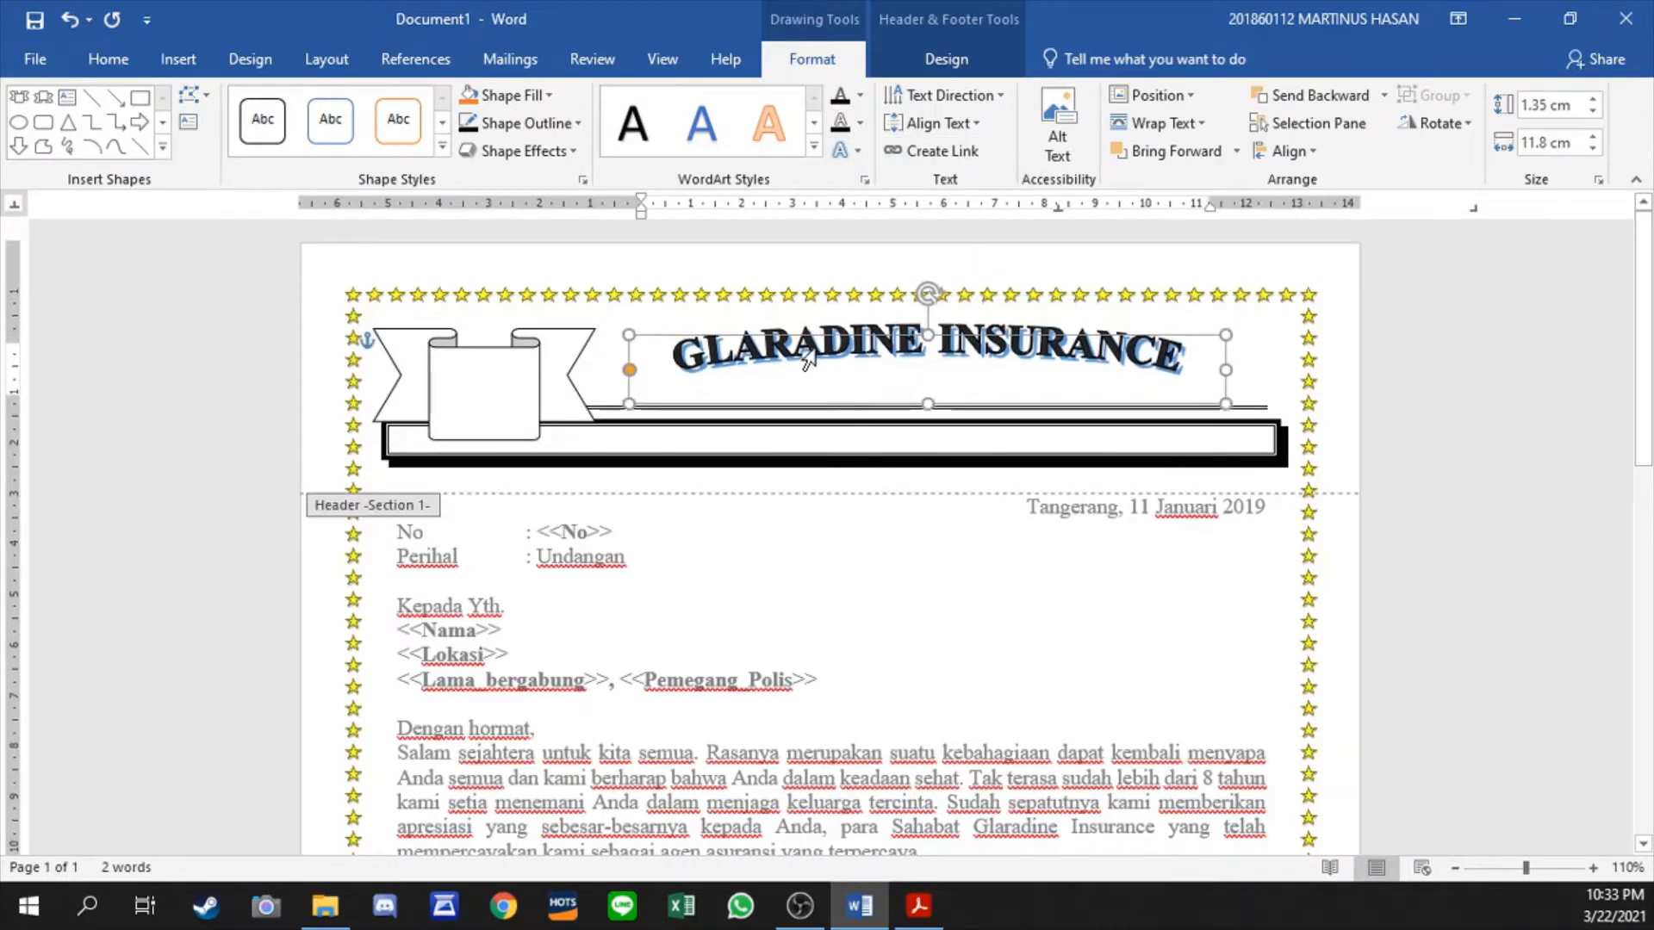
- Enlarge the arched GLARADINE INSURANCE title to font size 28 and centre it between the ribbon and the page border
left_click_drag(808, 358, 807, 363)
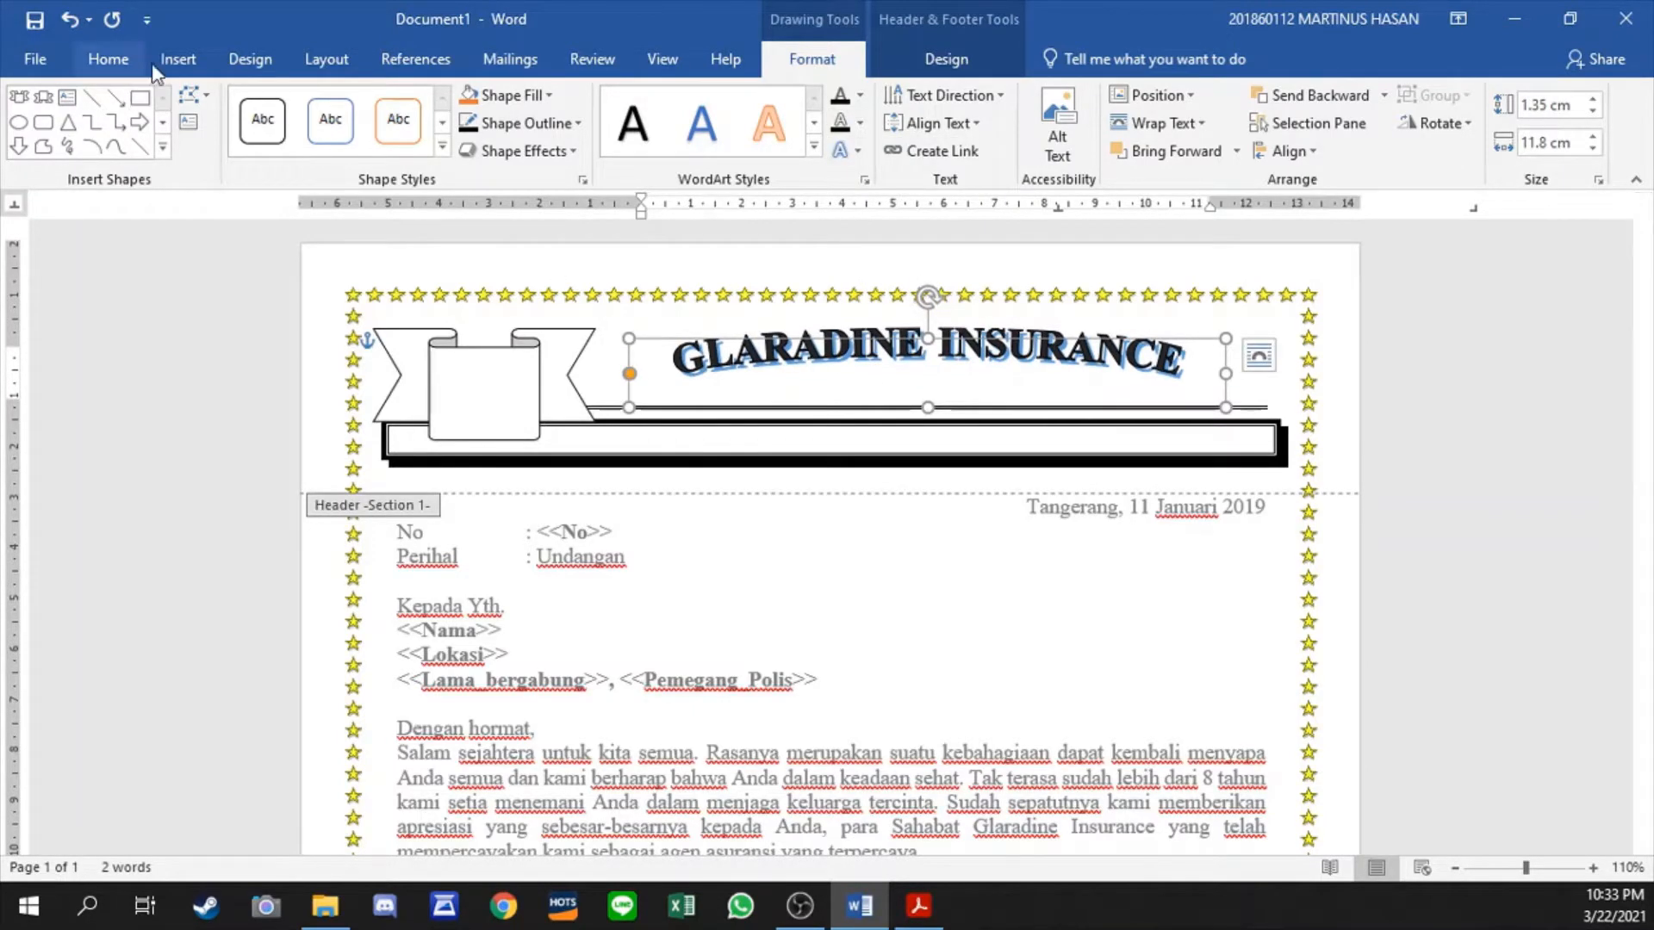
left_click(108, 58)
left_click(376, 105)
left_click(376, 105)
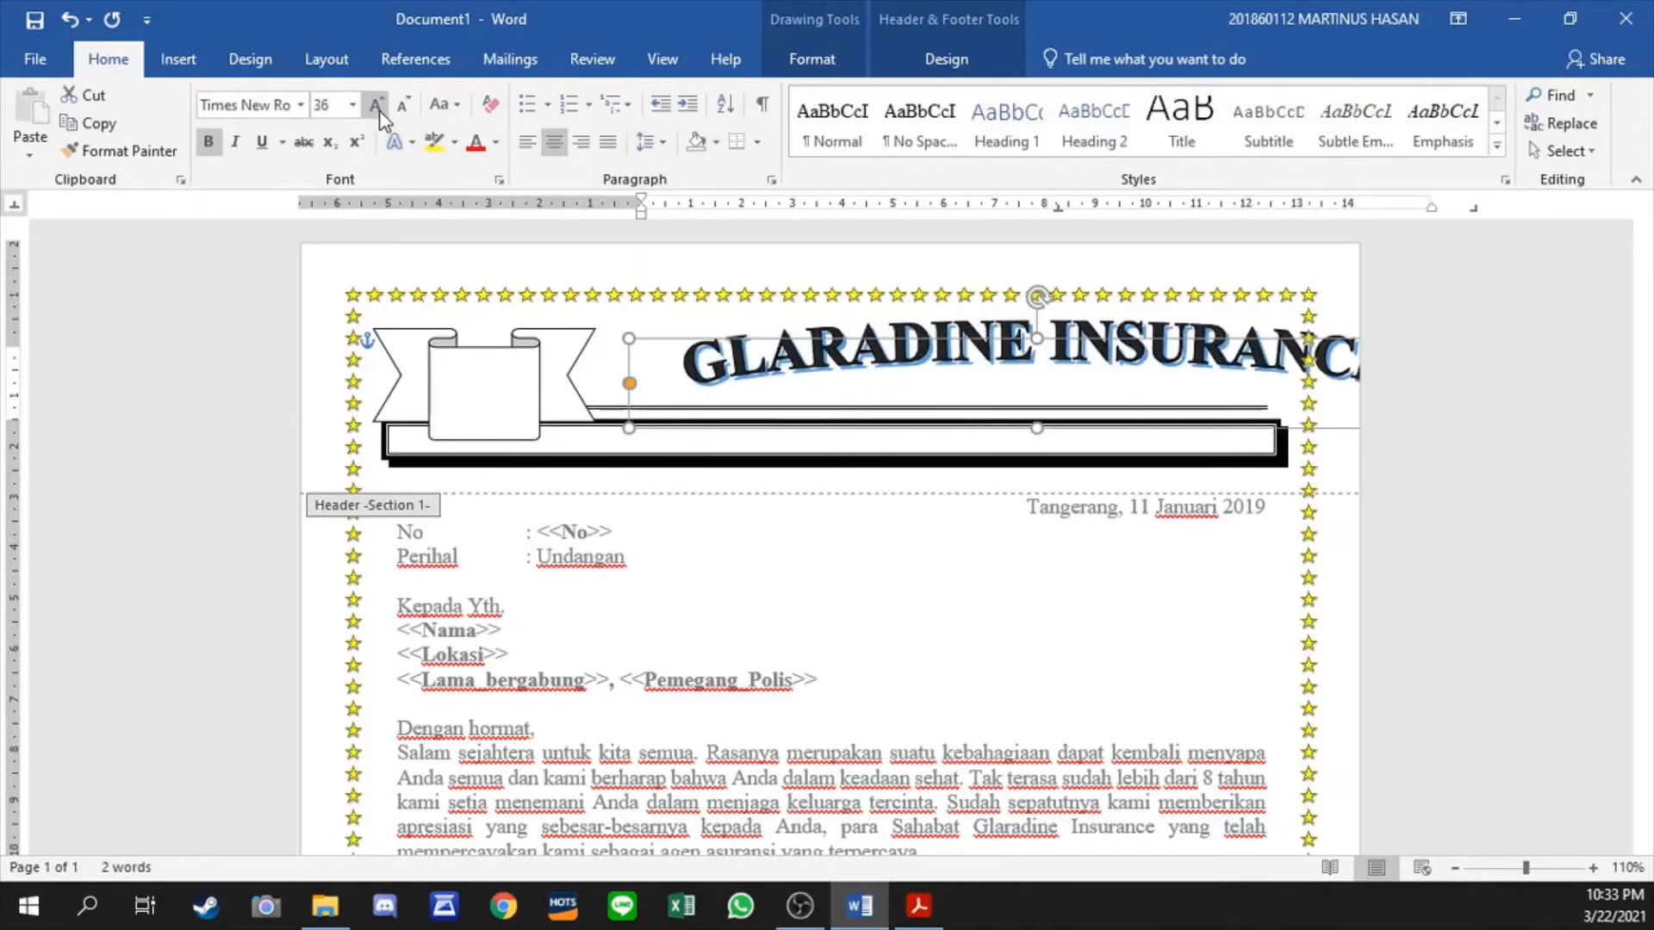
left_click(402, 105)
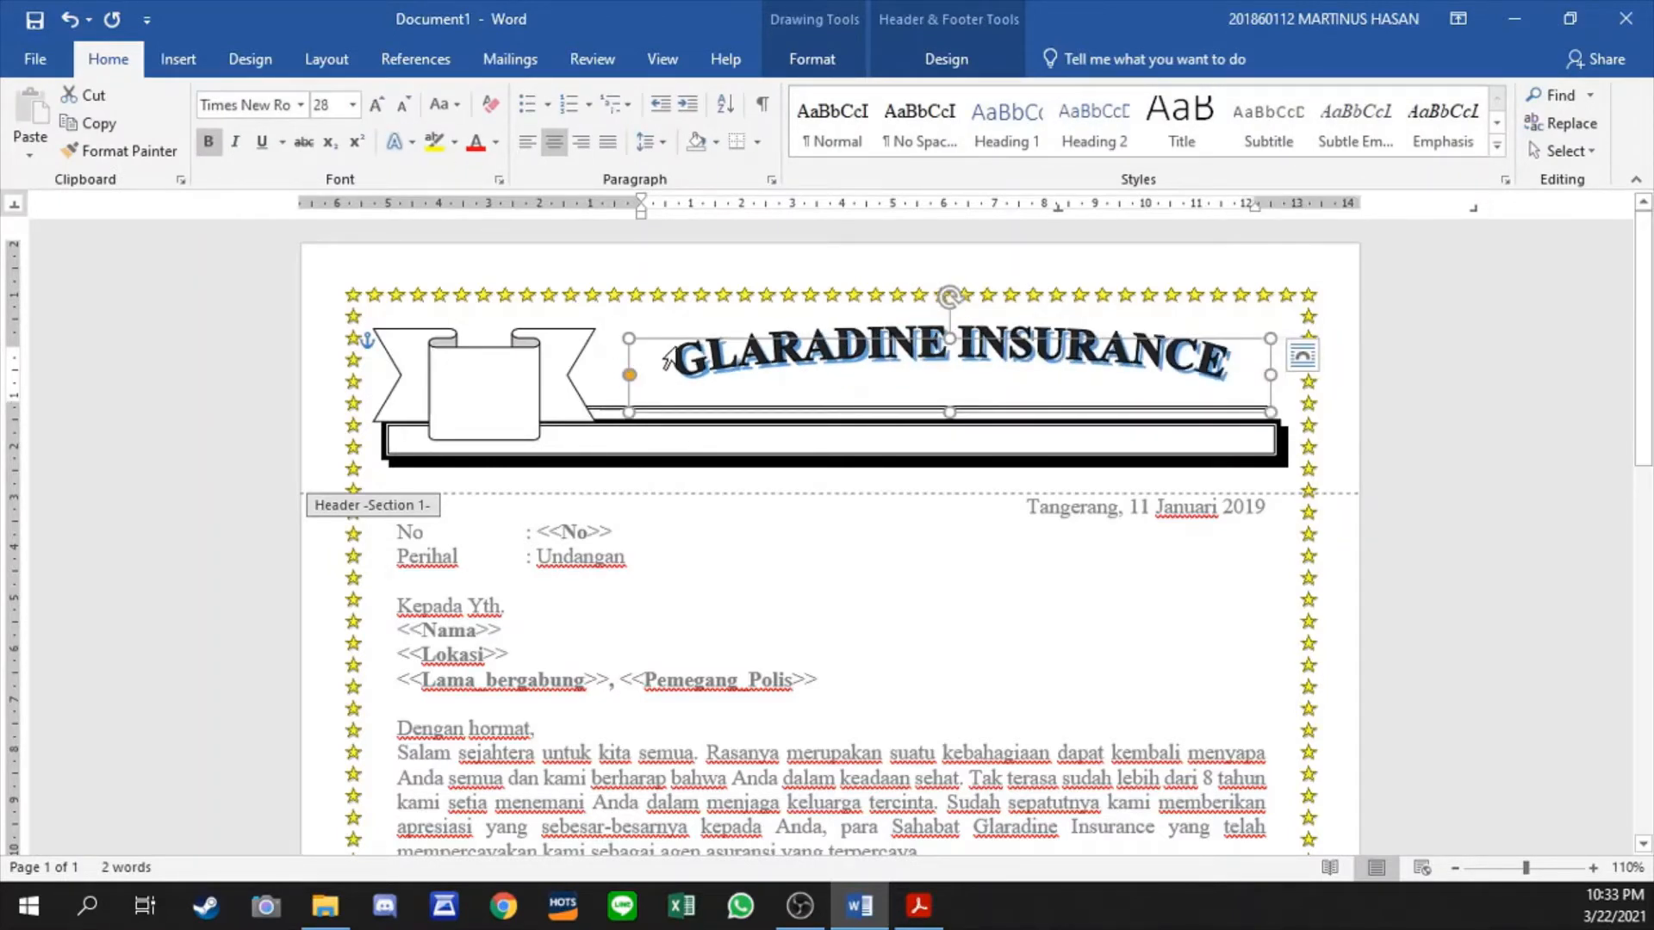
left_click_drag(675, 348, 622, 414)
left_click(622, 422)
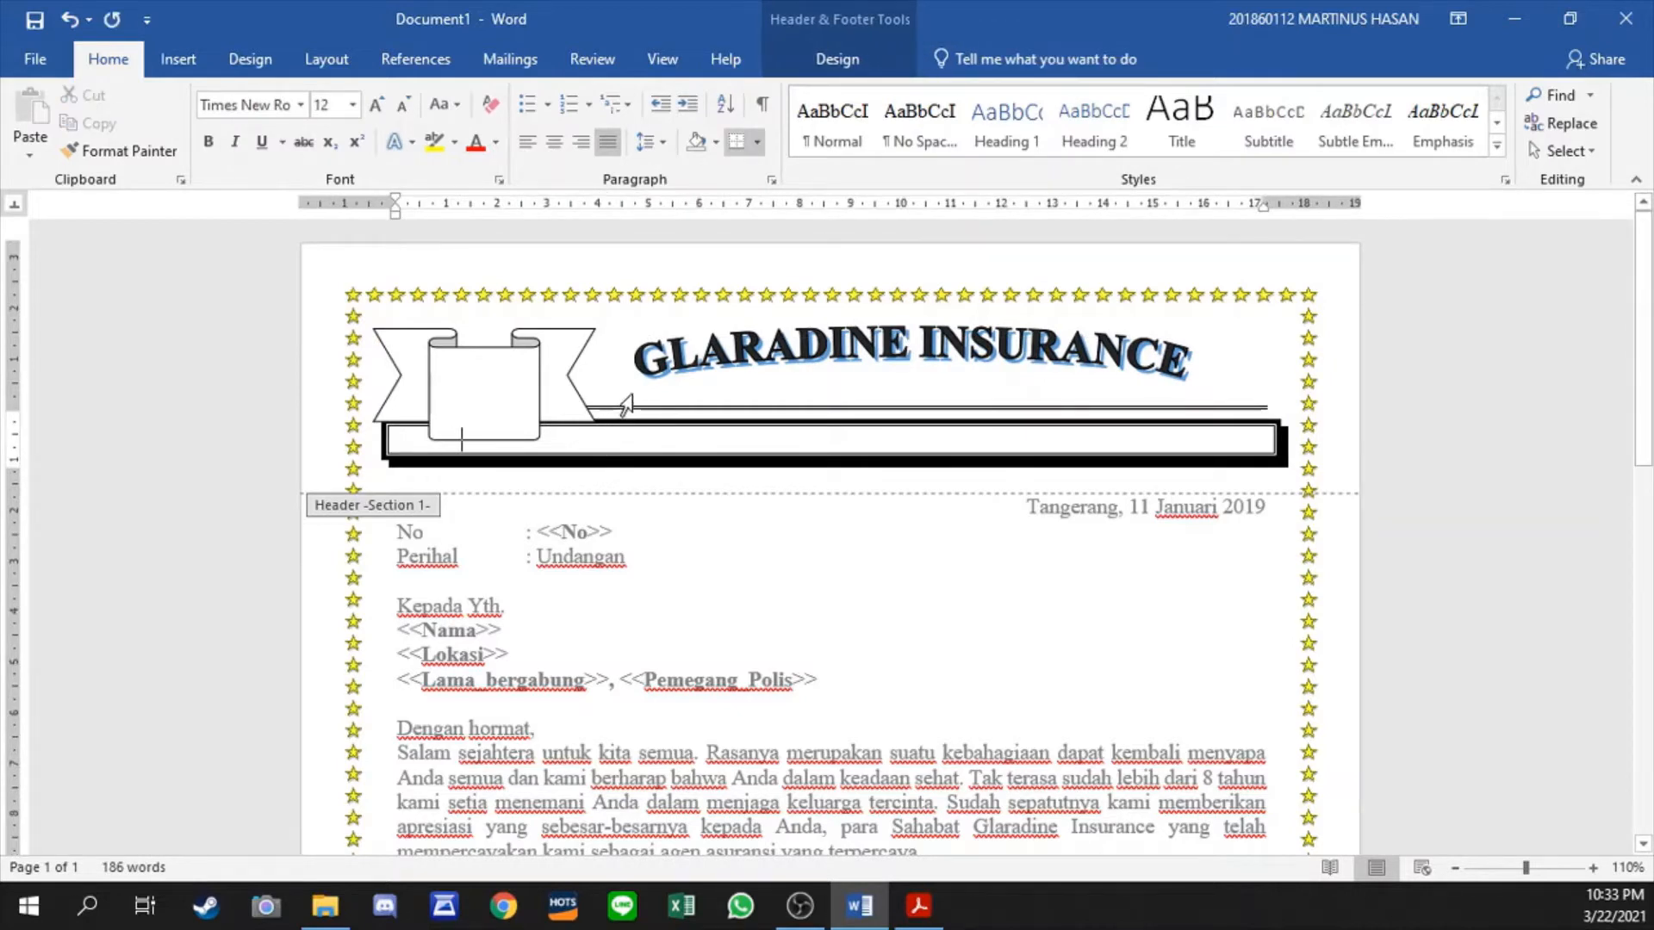
- Shrink the ribbon shape from its lower corner and put the text cursor inside the bordered header bar
left_click(479, 356)
left_click_drag(596, 439, 574, 428)
left_click(591, 432)
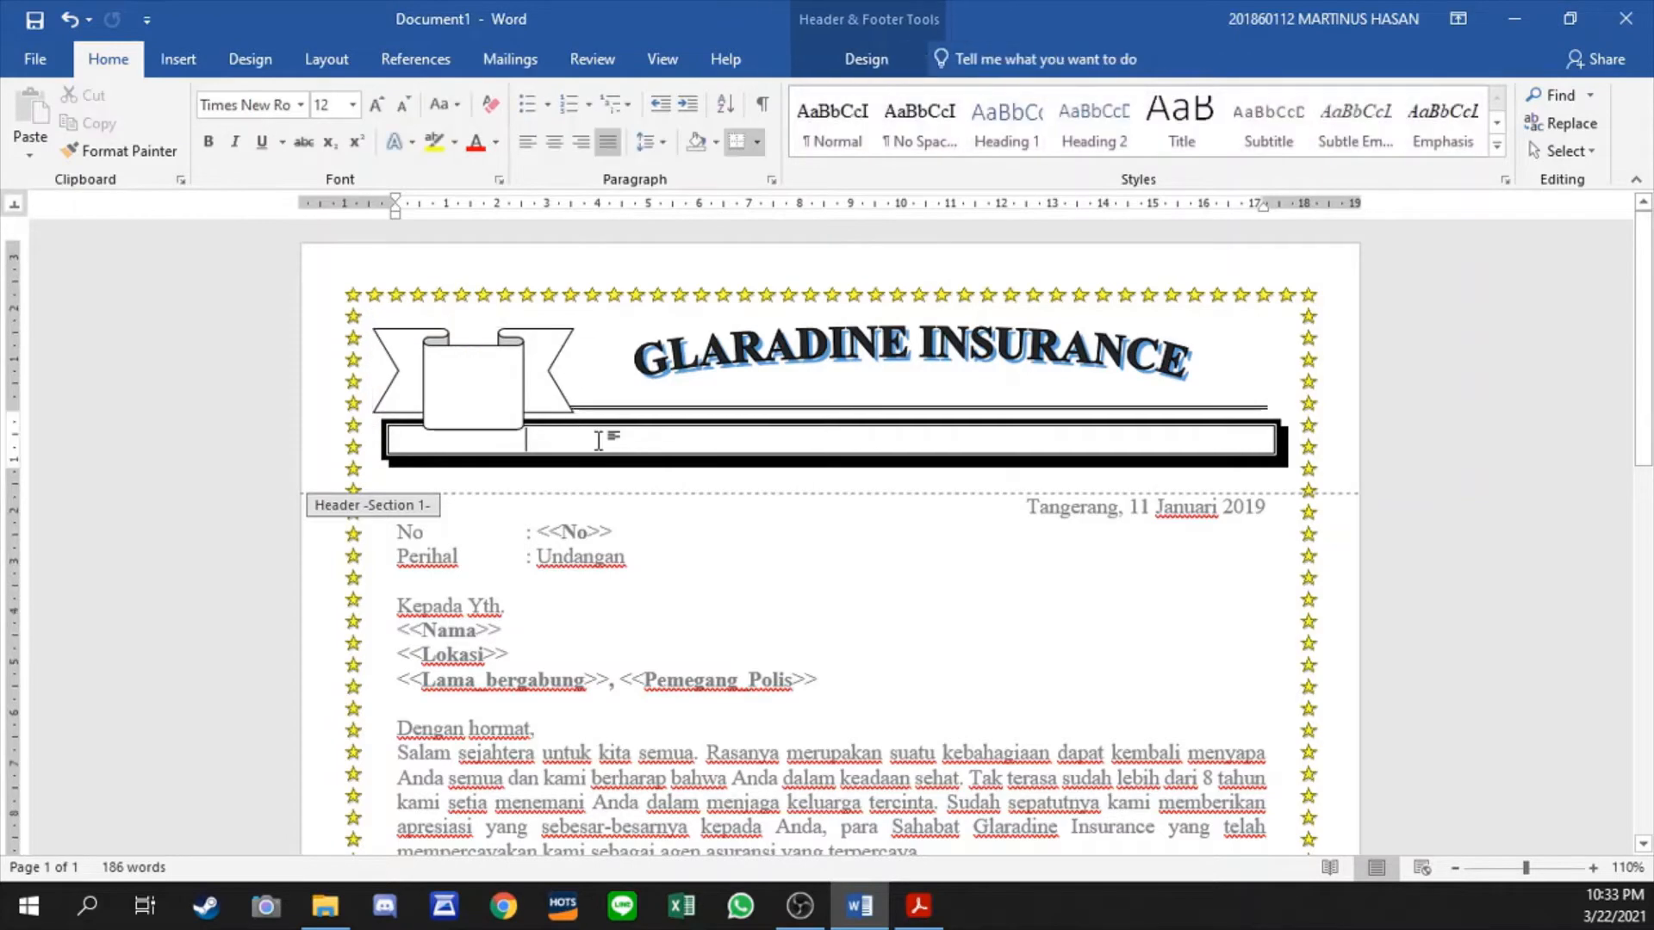
- Insert the Webdings house symbol (character code 72) in the header bar beside the ribbon
left_click(178, 58)
left_click(1409, 122)
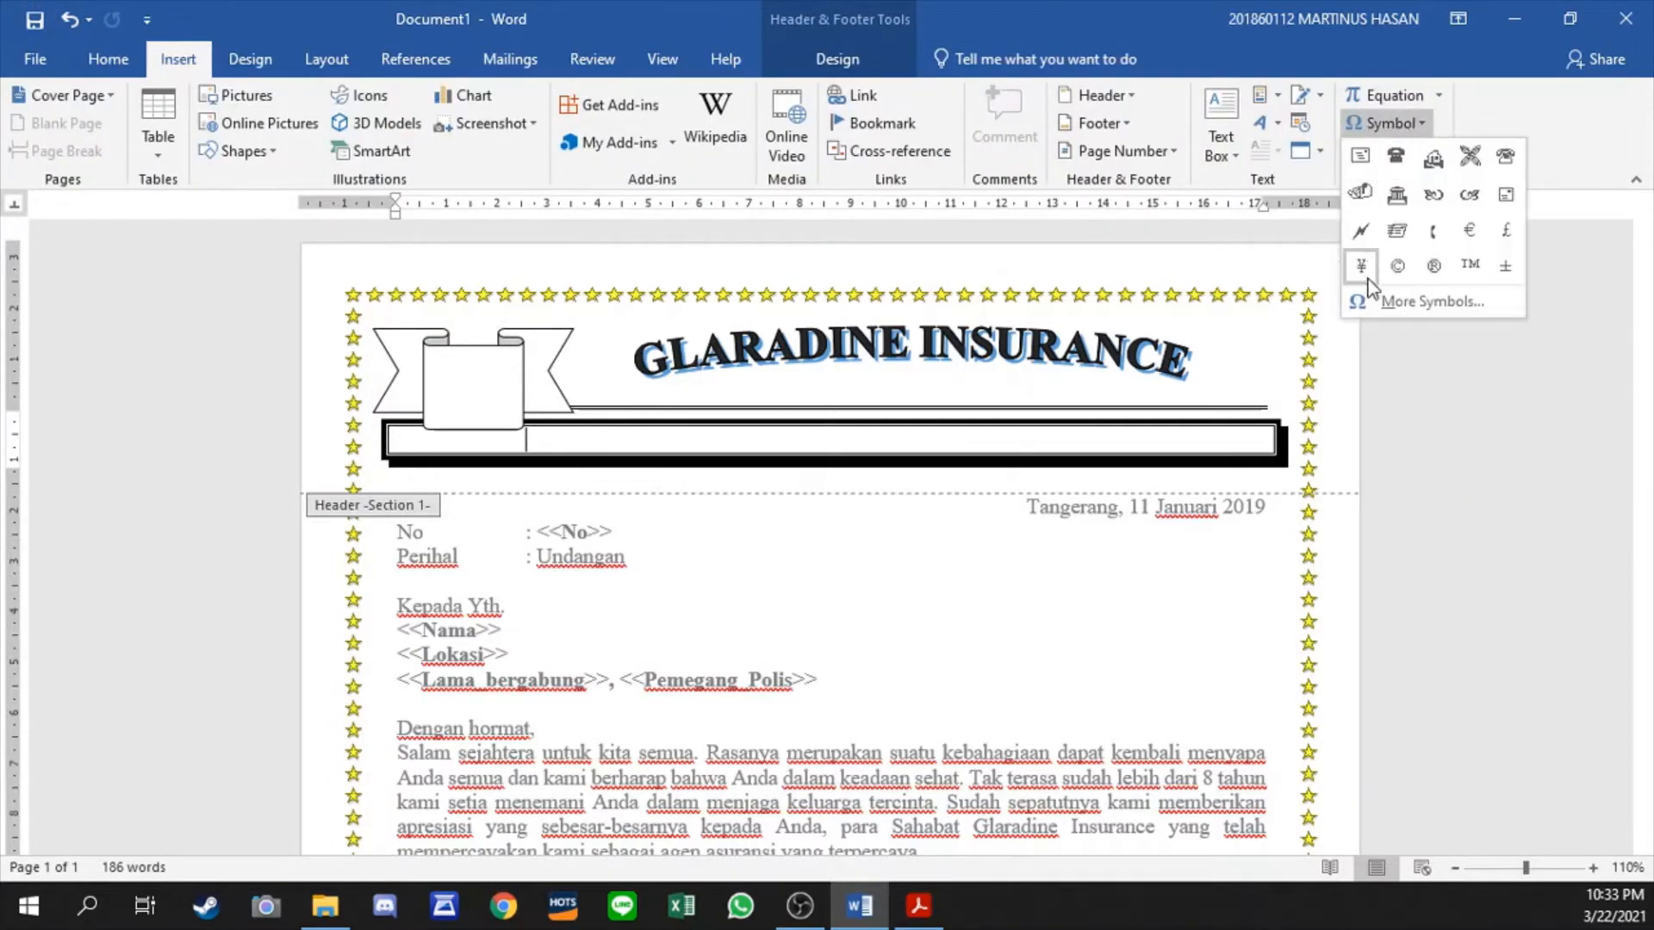
left_click(1374, 300)
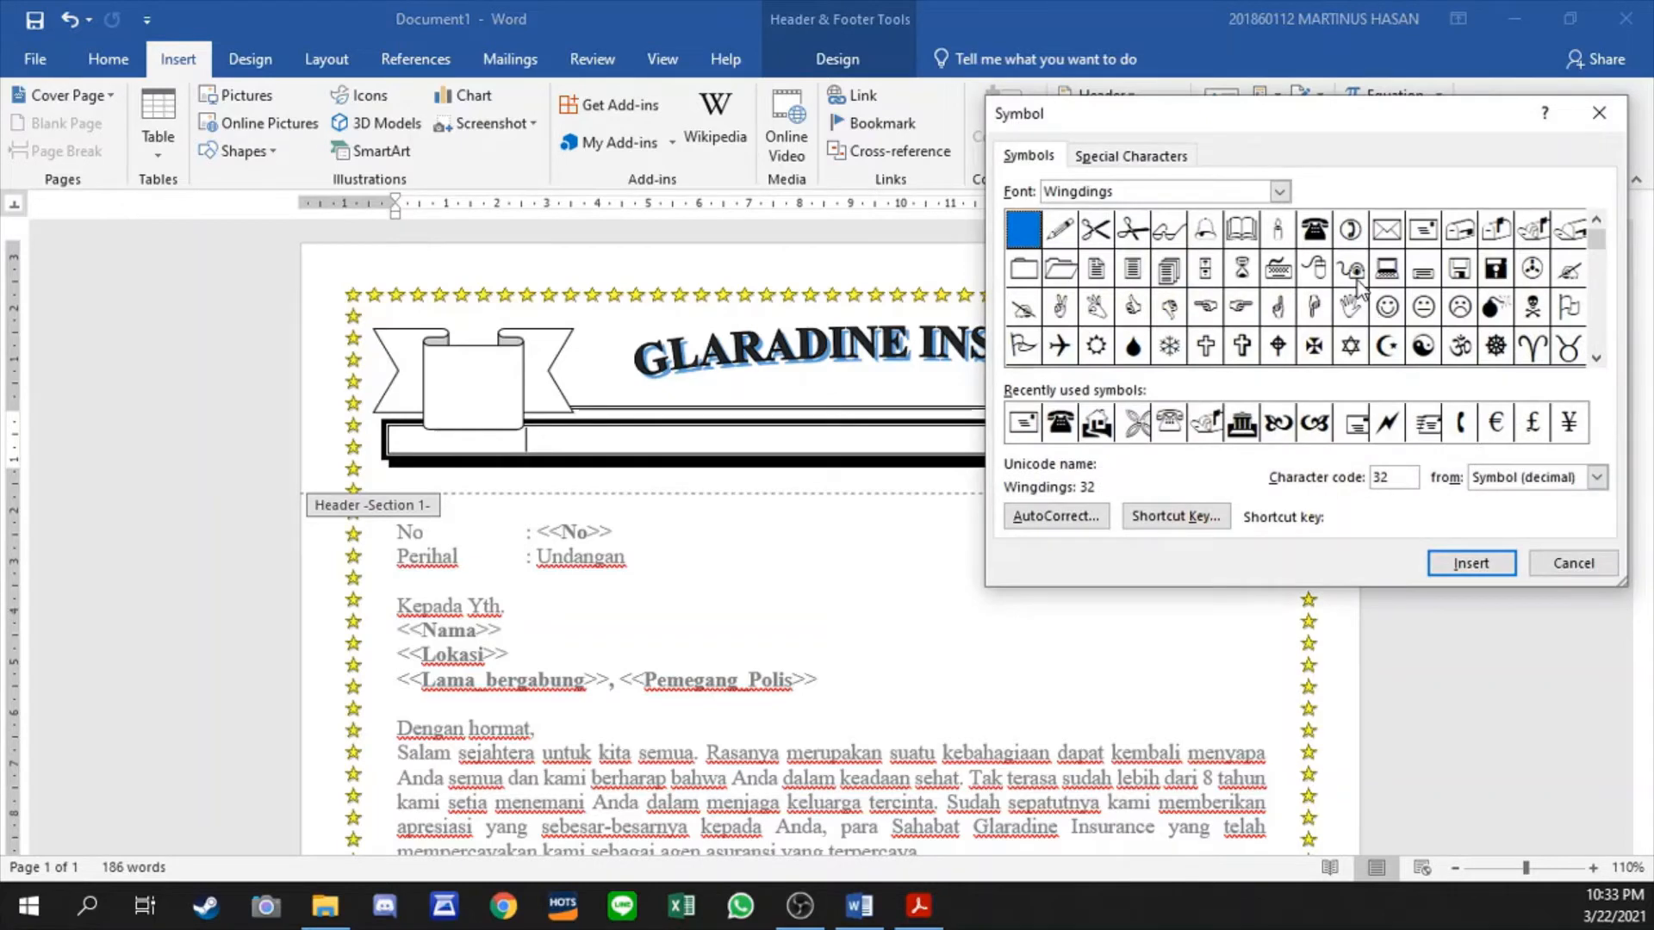
double_click(1099, 427)
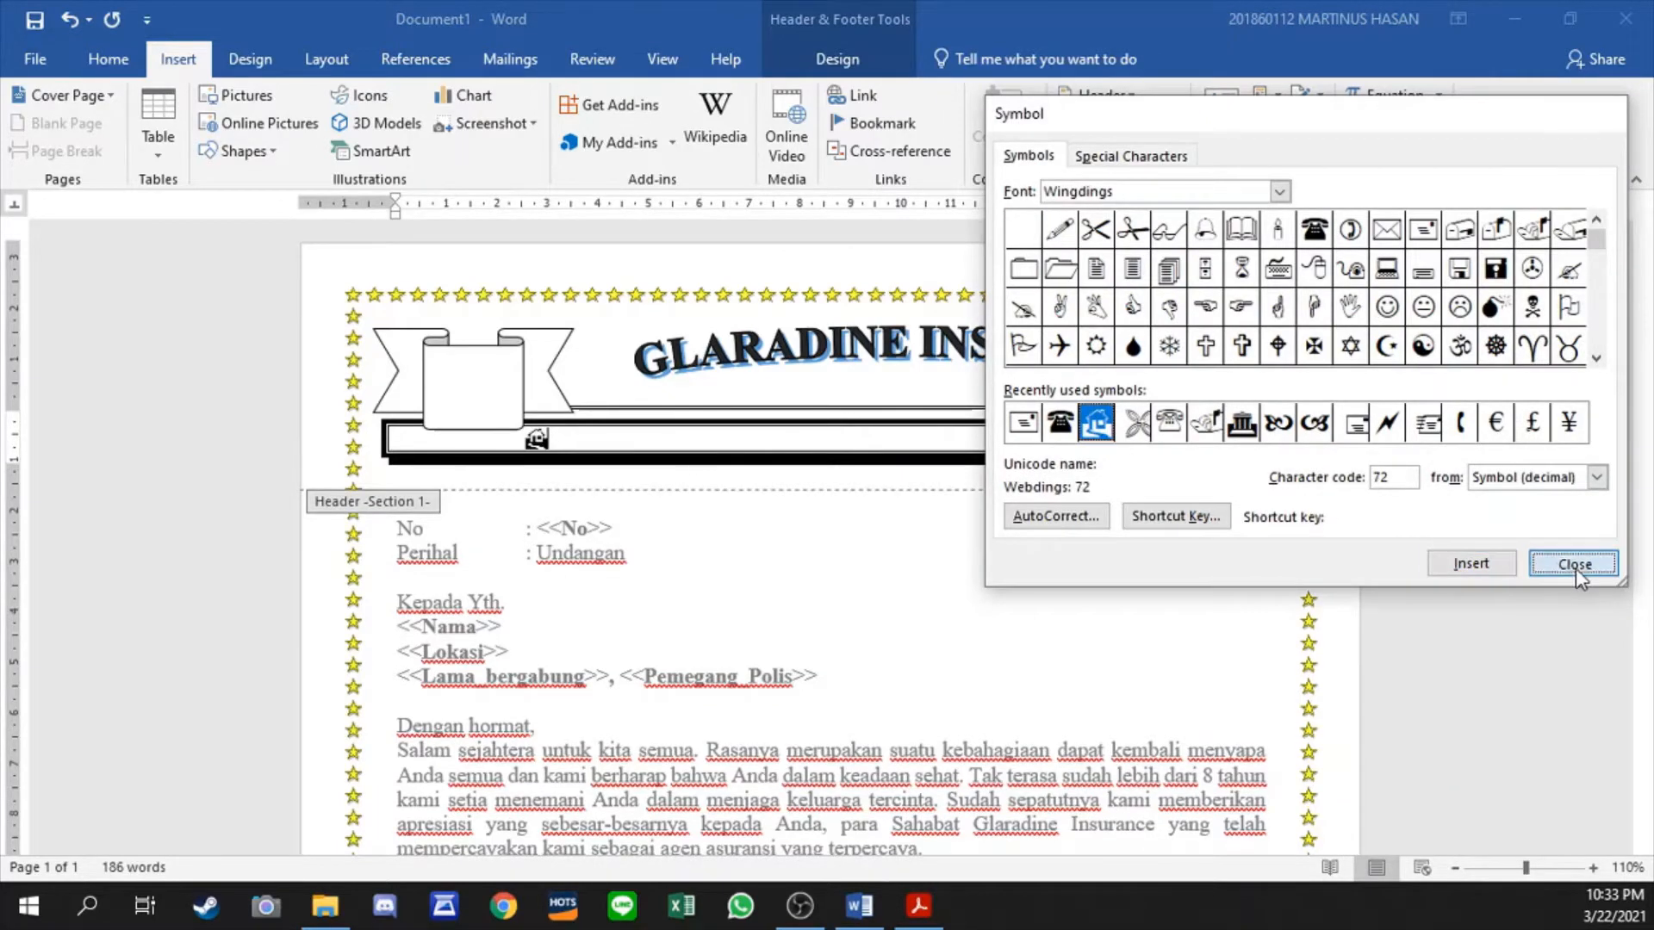
left_click(1574, 564)
- Enter the company's postal address after the house symbol in the header bar
type("cARABI")
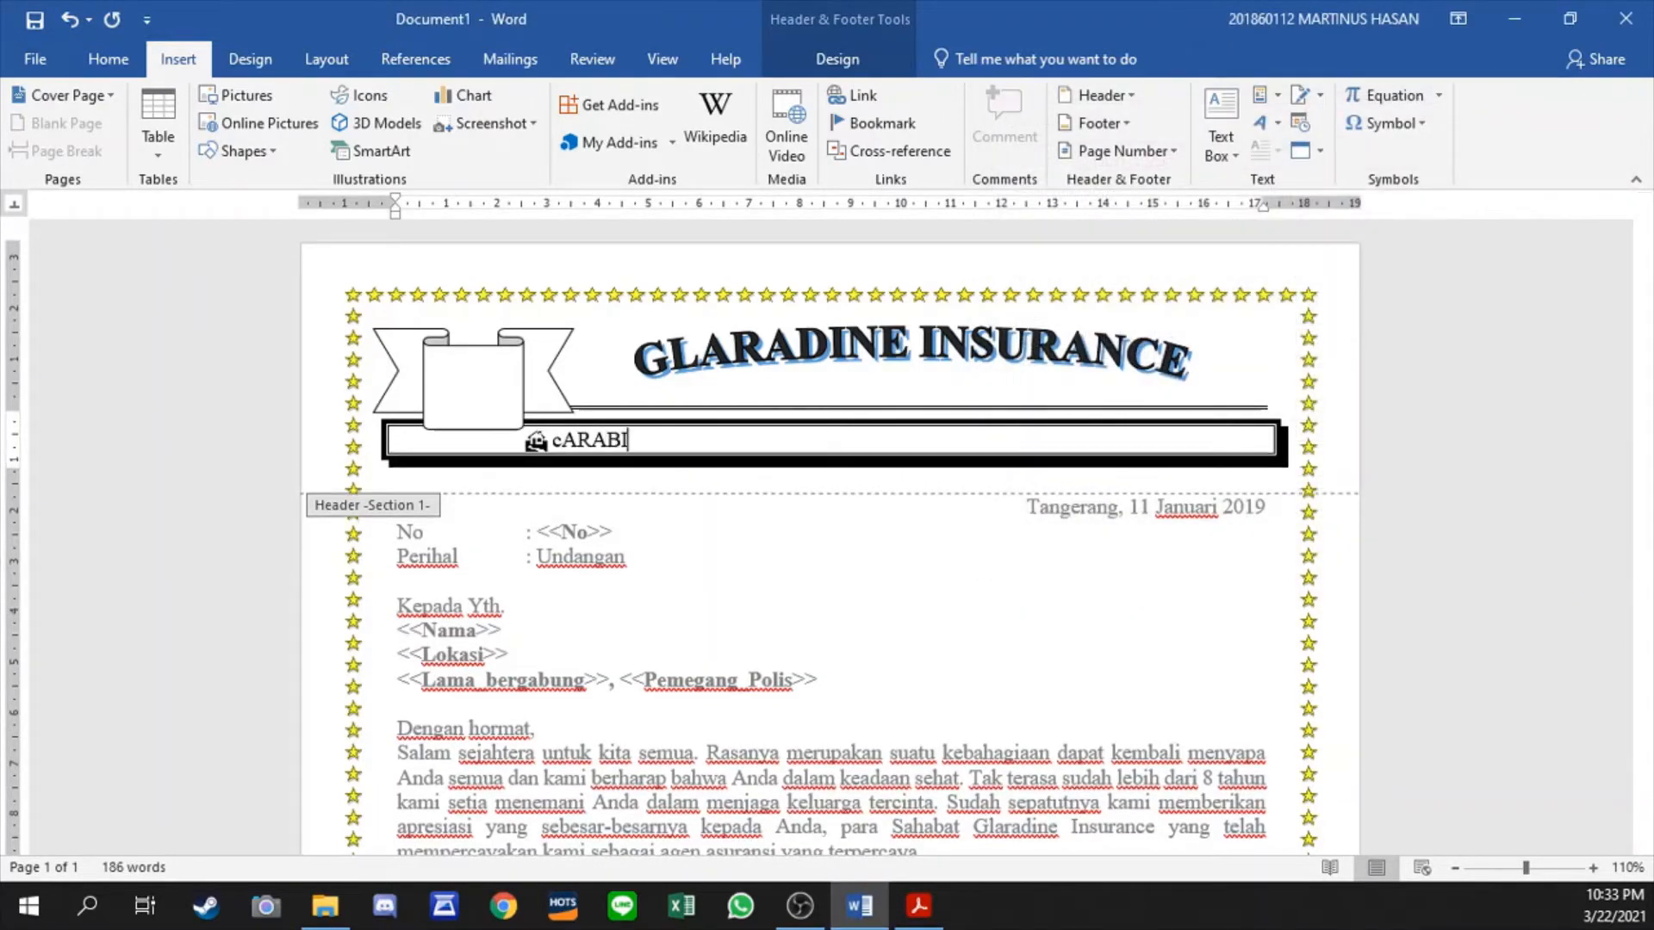
key("BackSpace")
key("BackSpace")
key("BackSpace")
key("BackSpace")
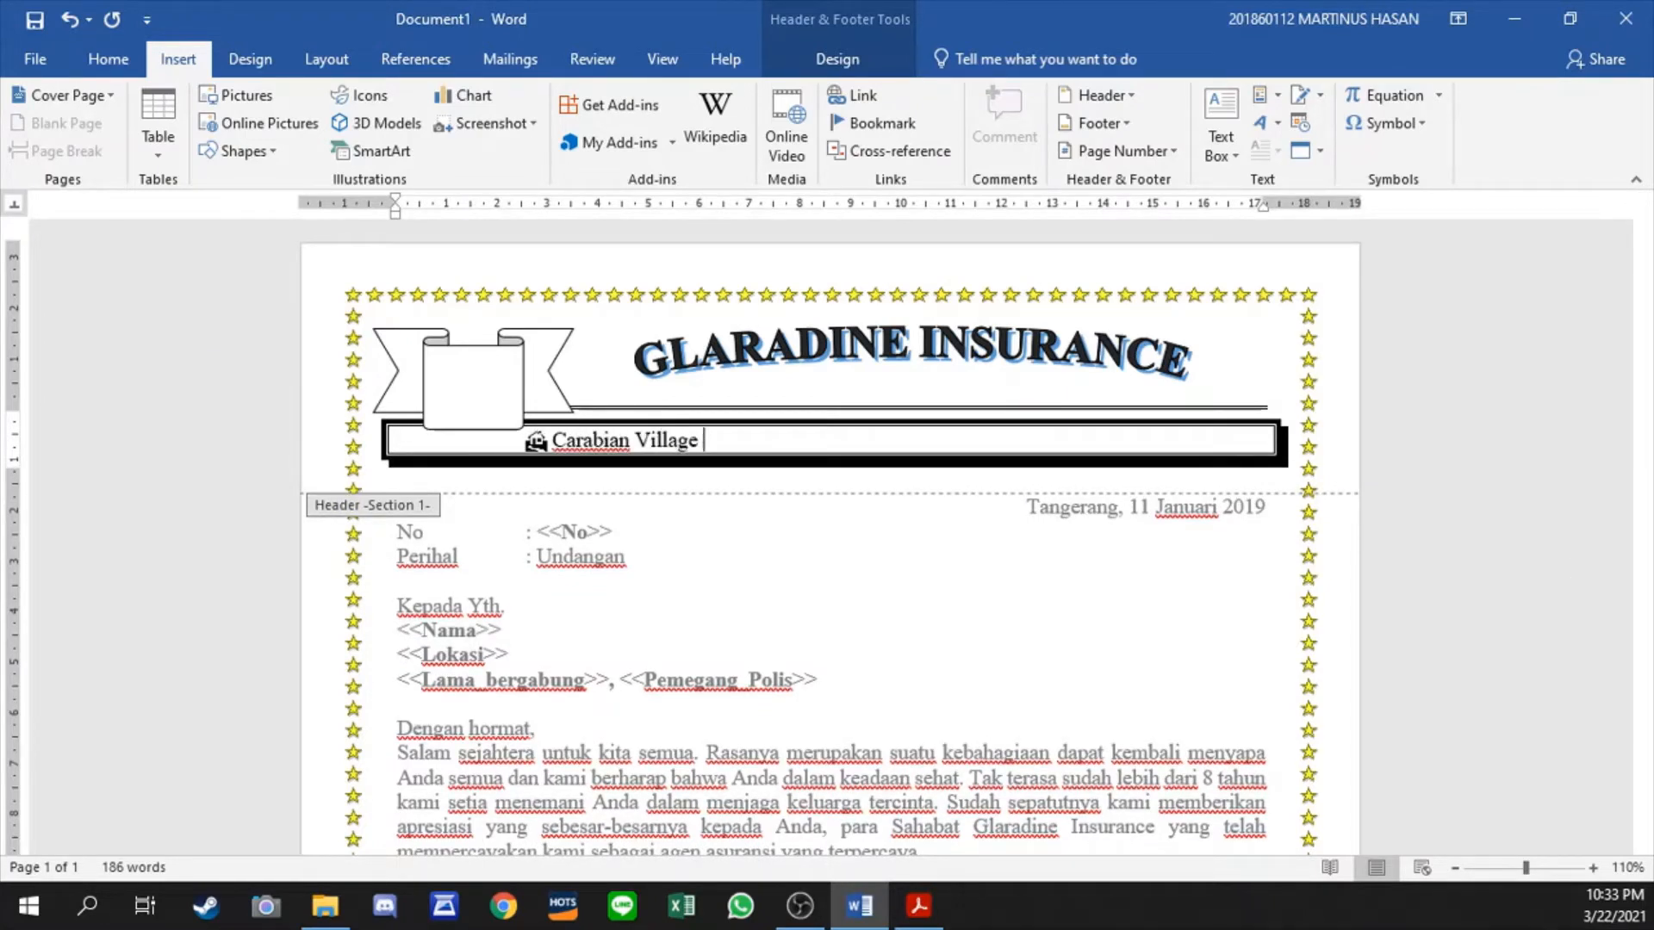
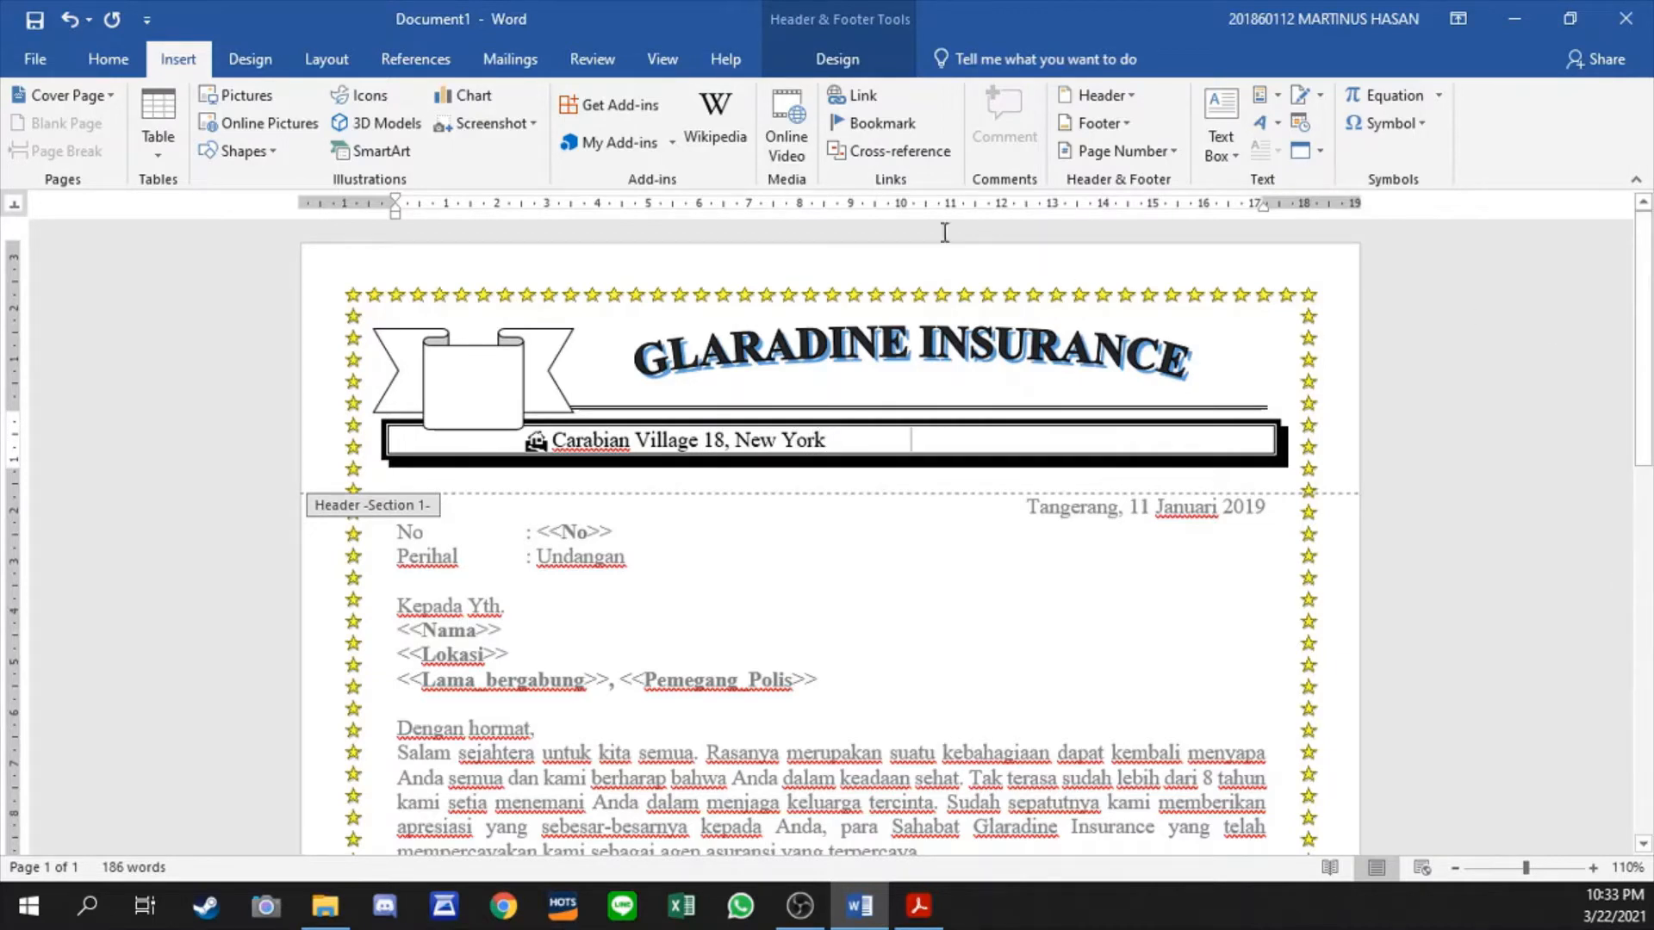
- Add a black telephone symbol and the company's phone number after the address, leaving a gap between them
left_click(1390, 126)
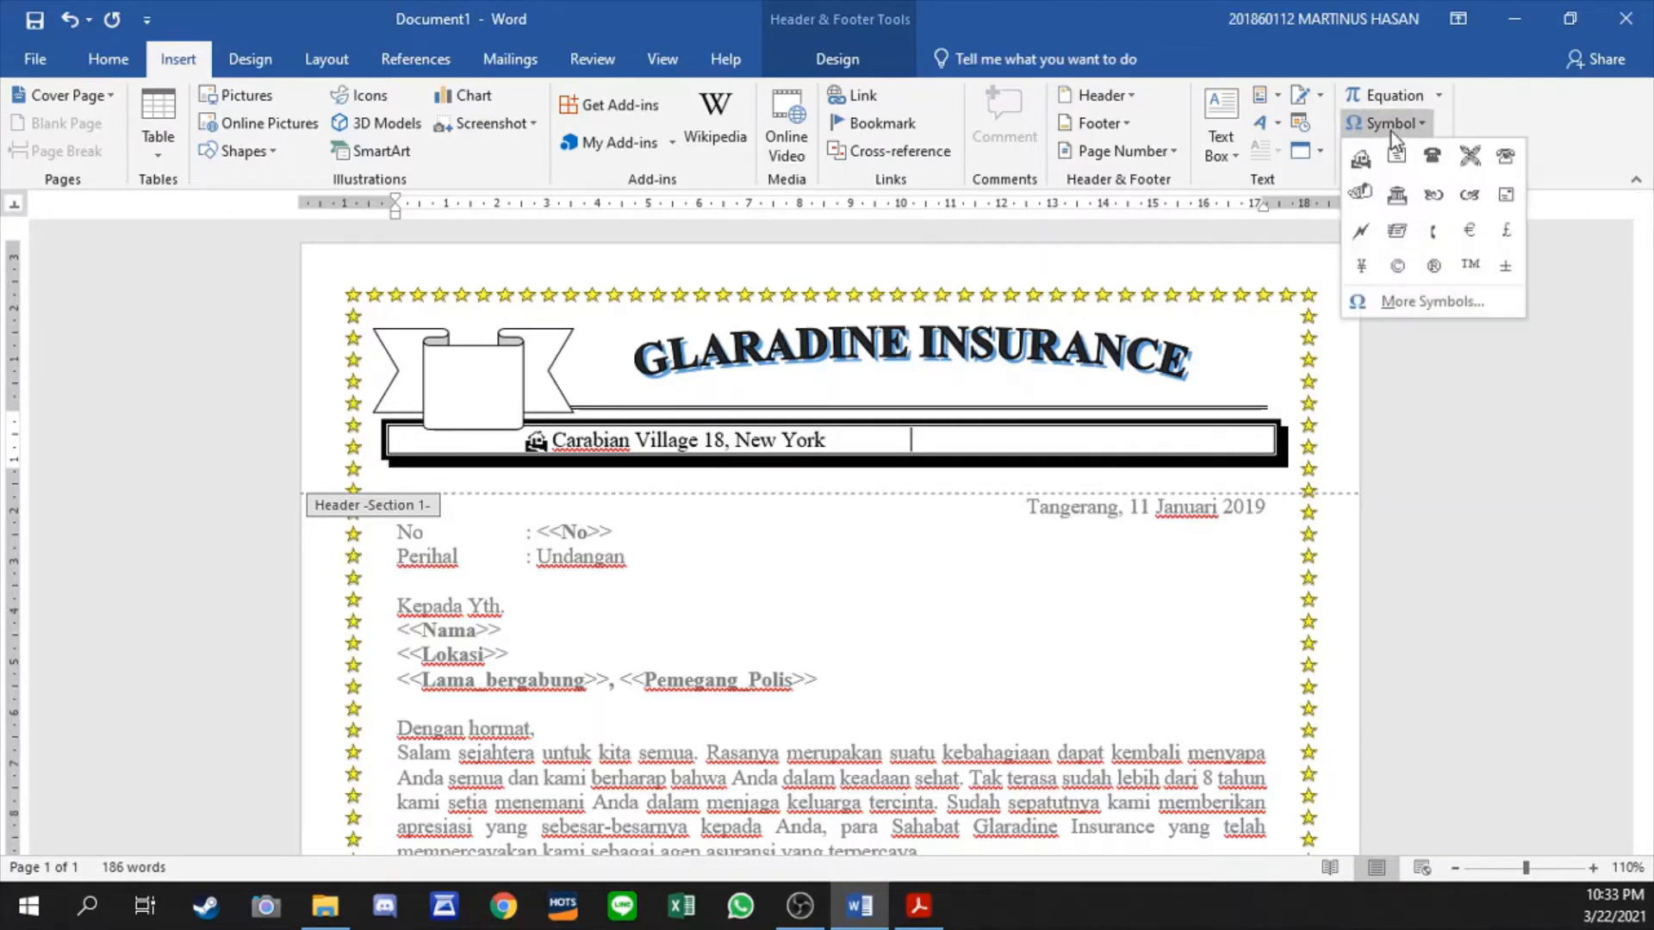
left_click(1432, 159)
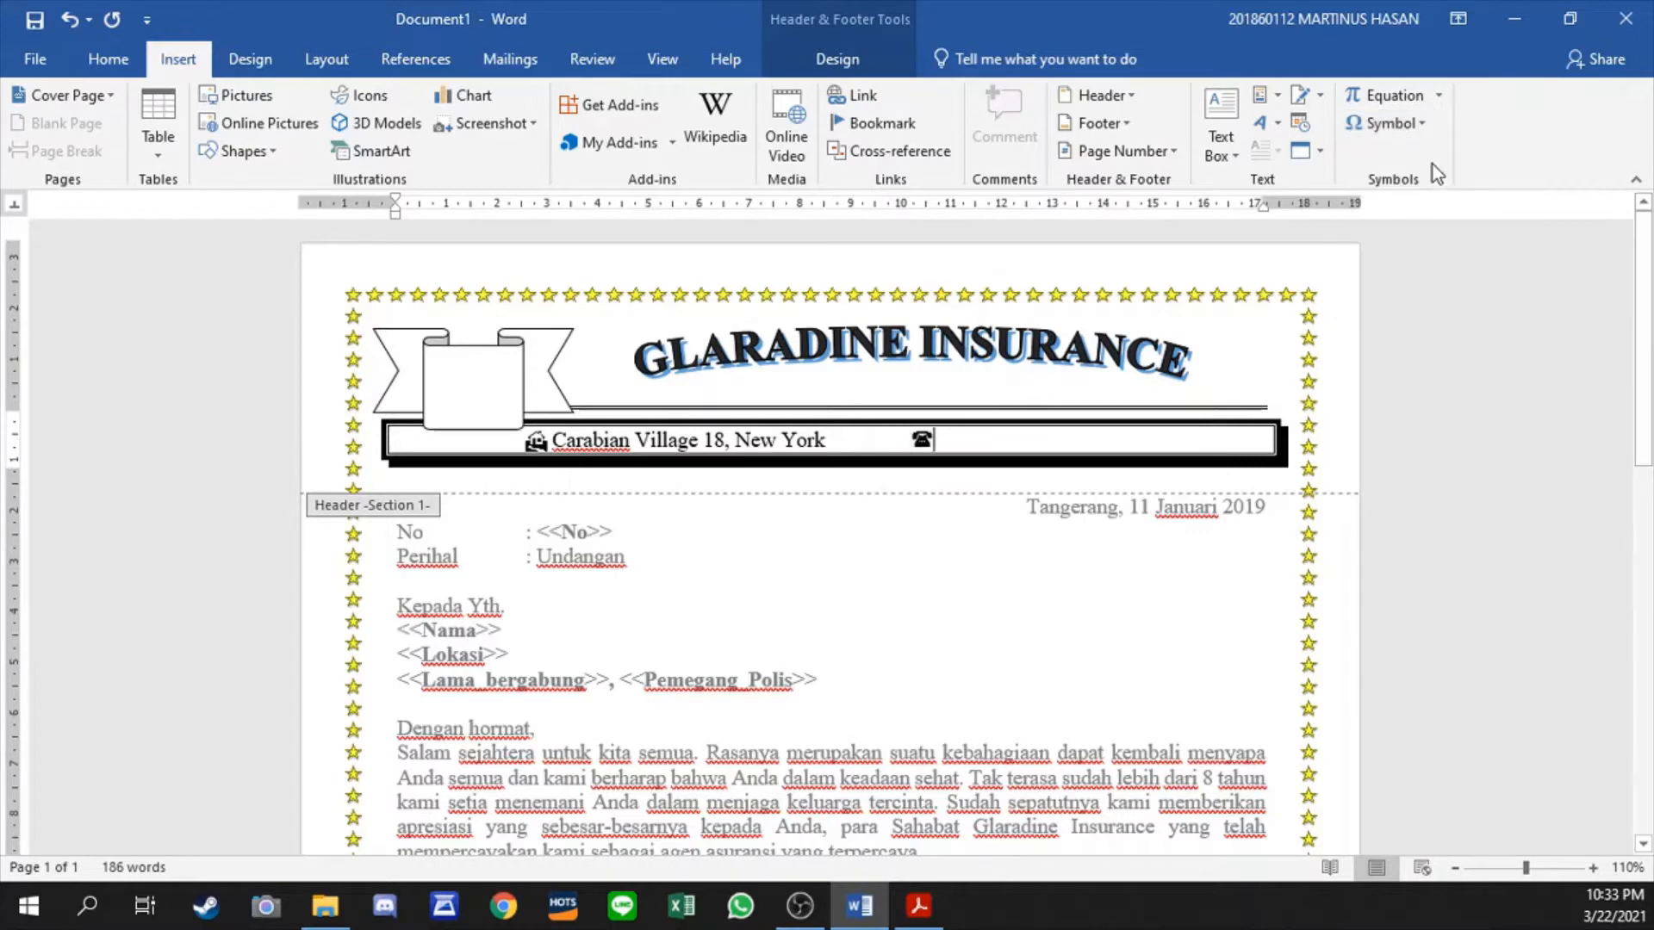
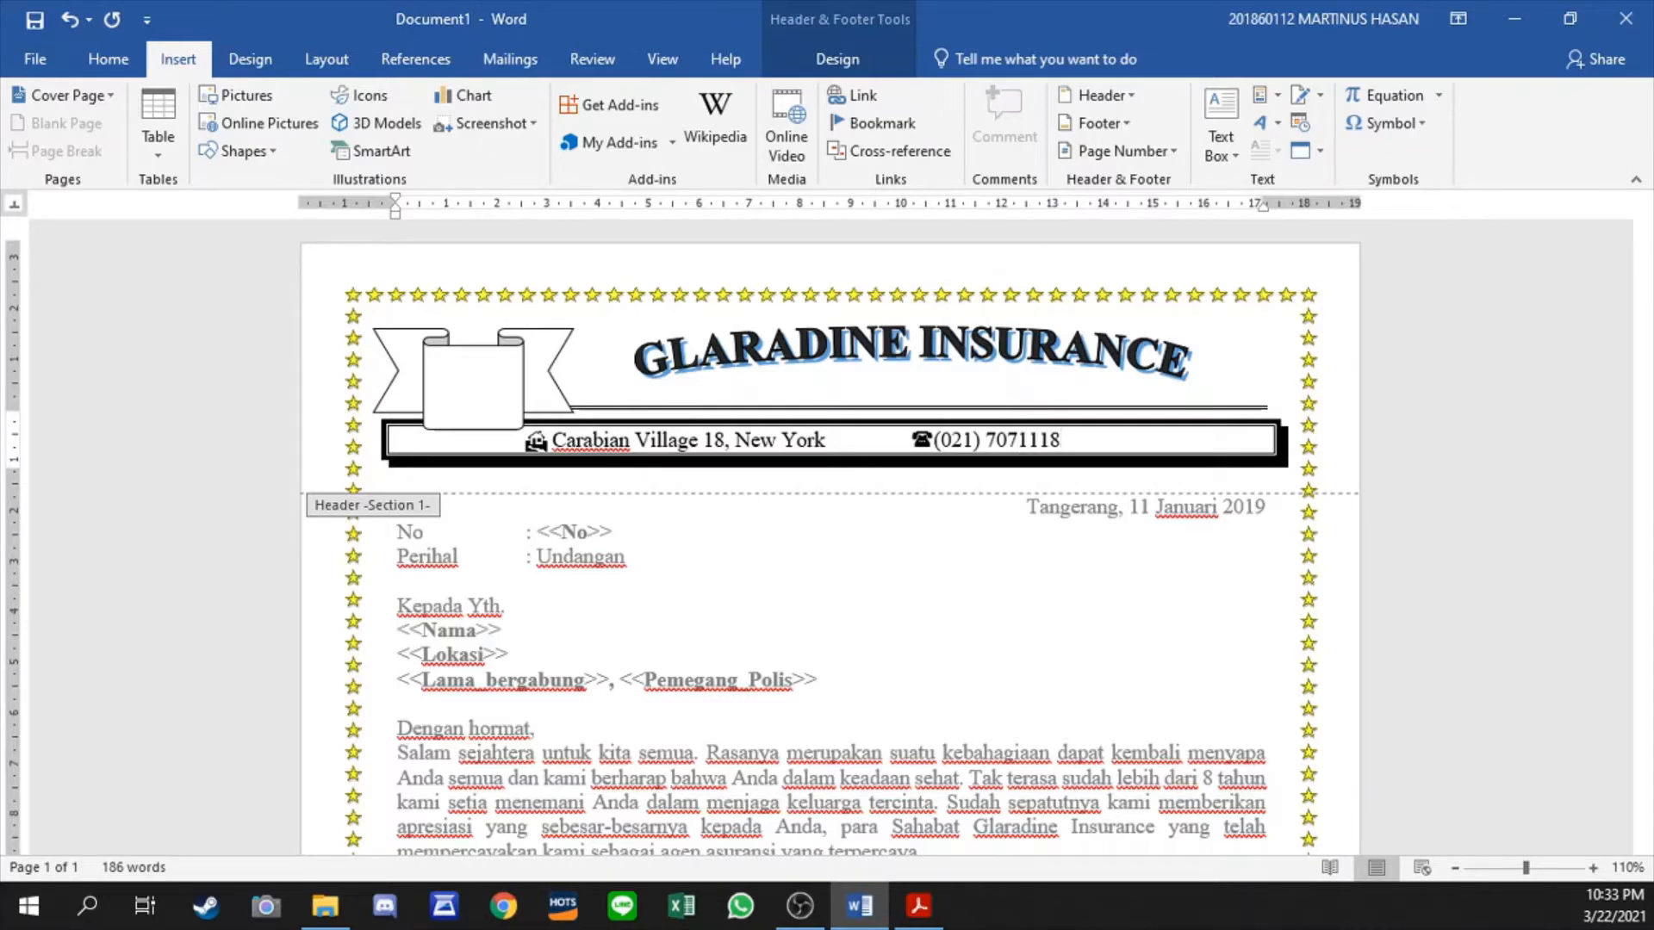
- Add an envelope symbol with the company's e-mail address, and reduce the gap before the telephone symbol to keep the contact details on one line
left_click(1381, 126)
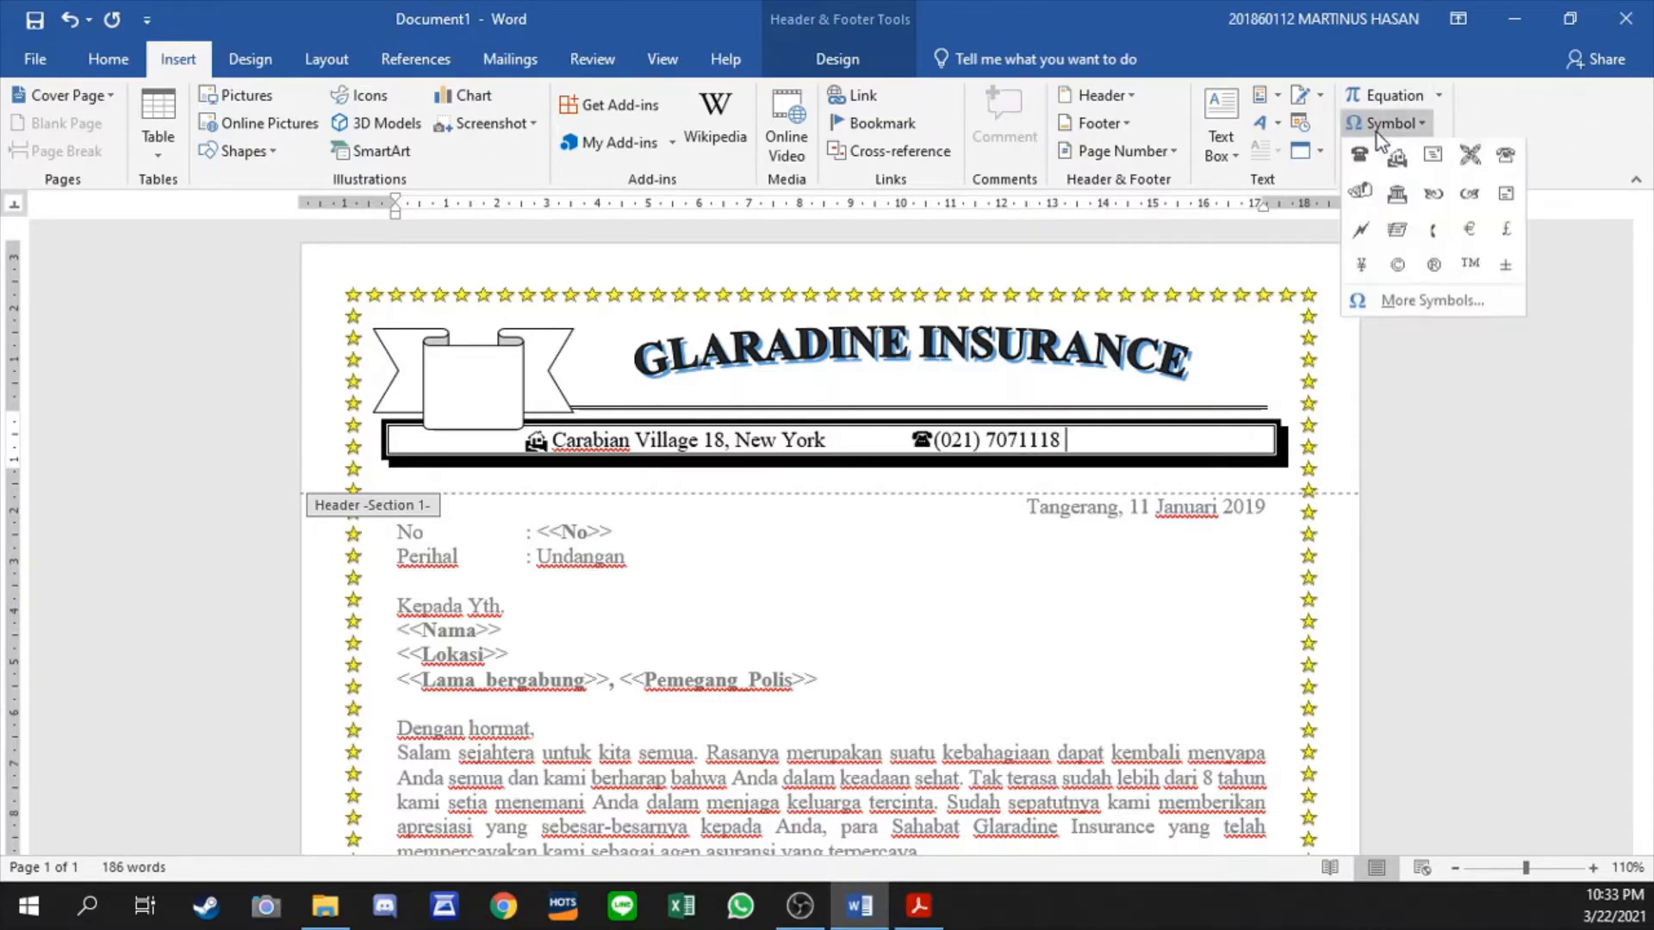
left_click(1433, 157)
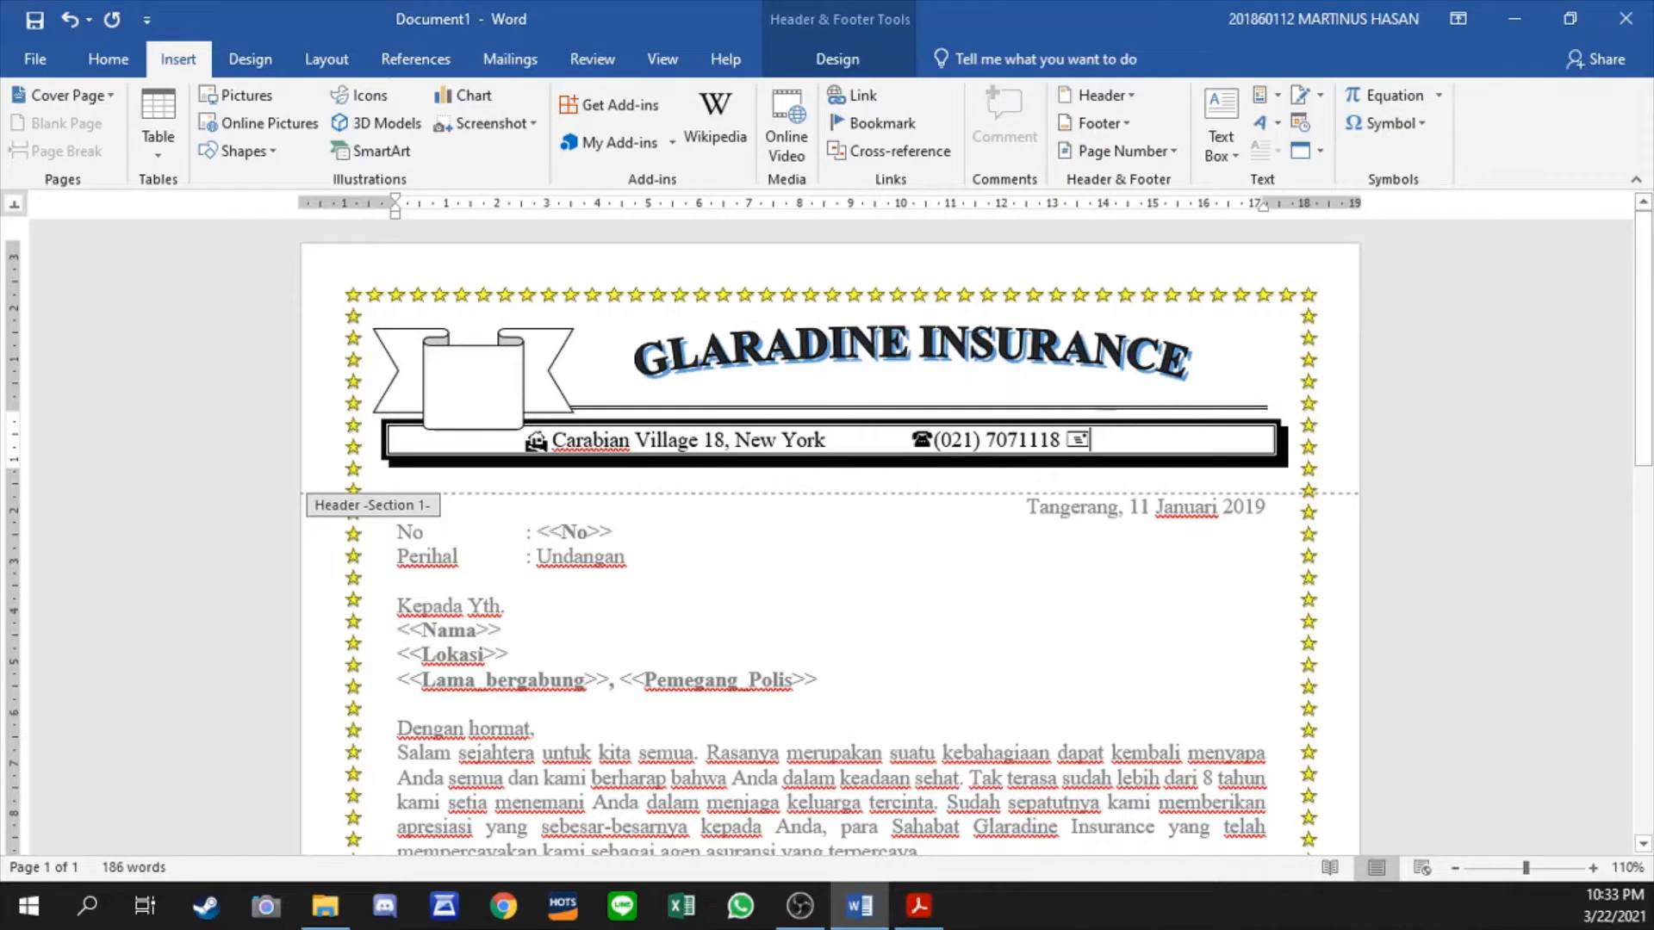
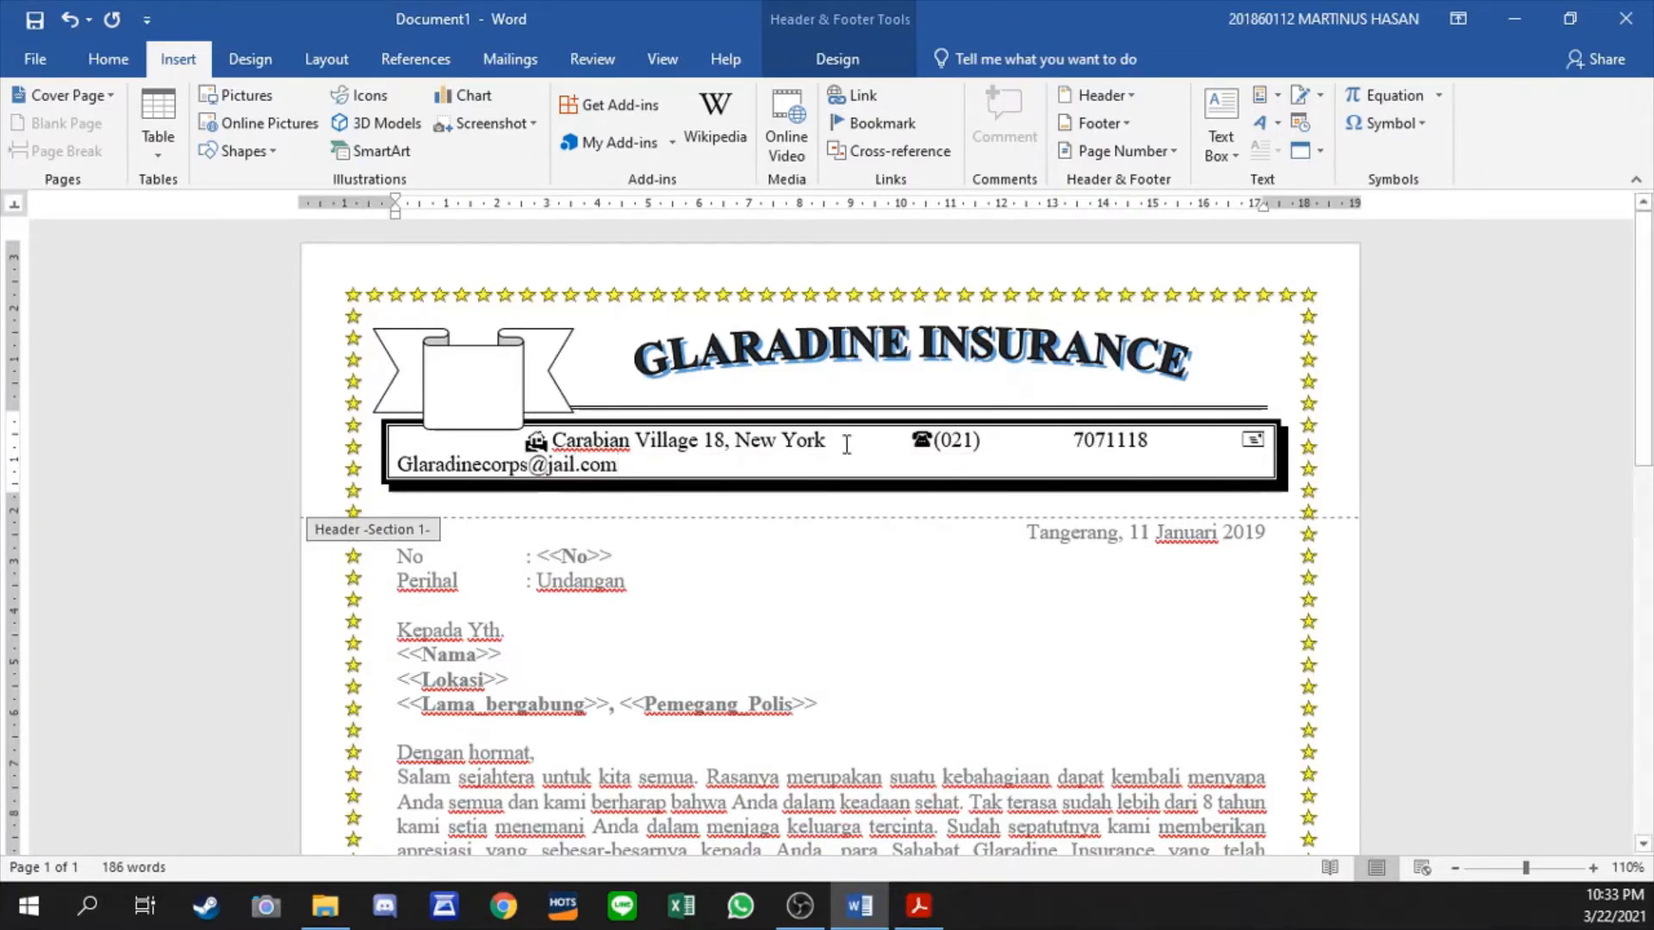
left_click(901, 443)
key("BackSpace")
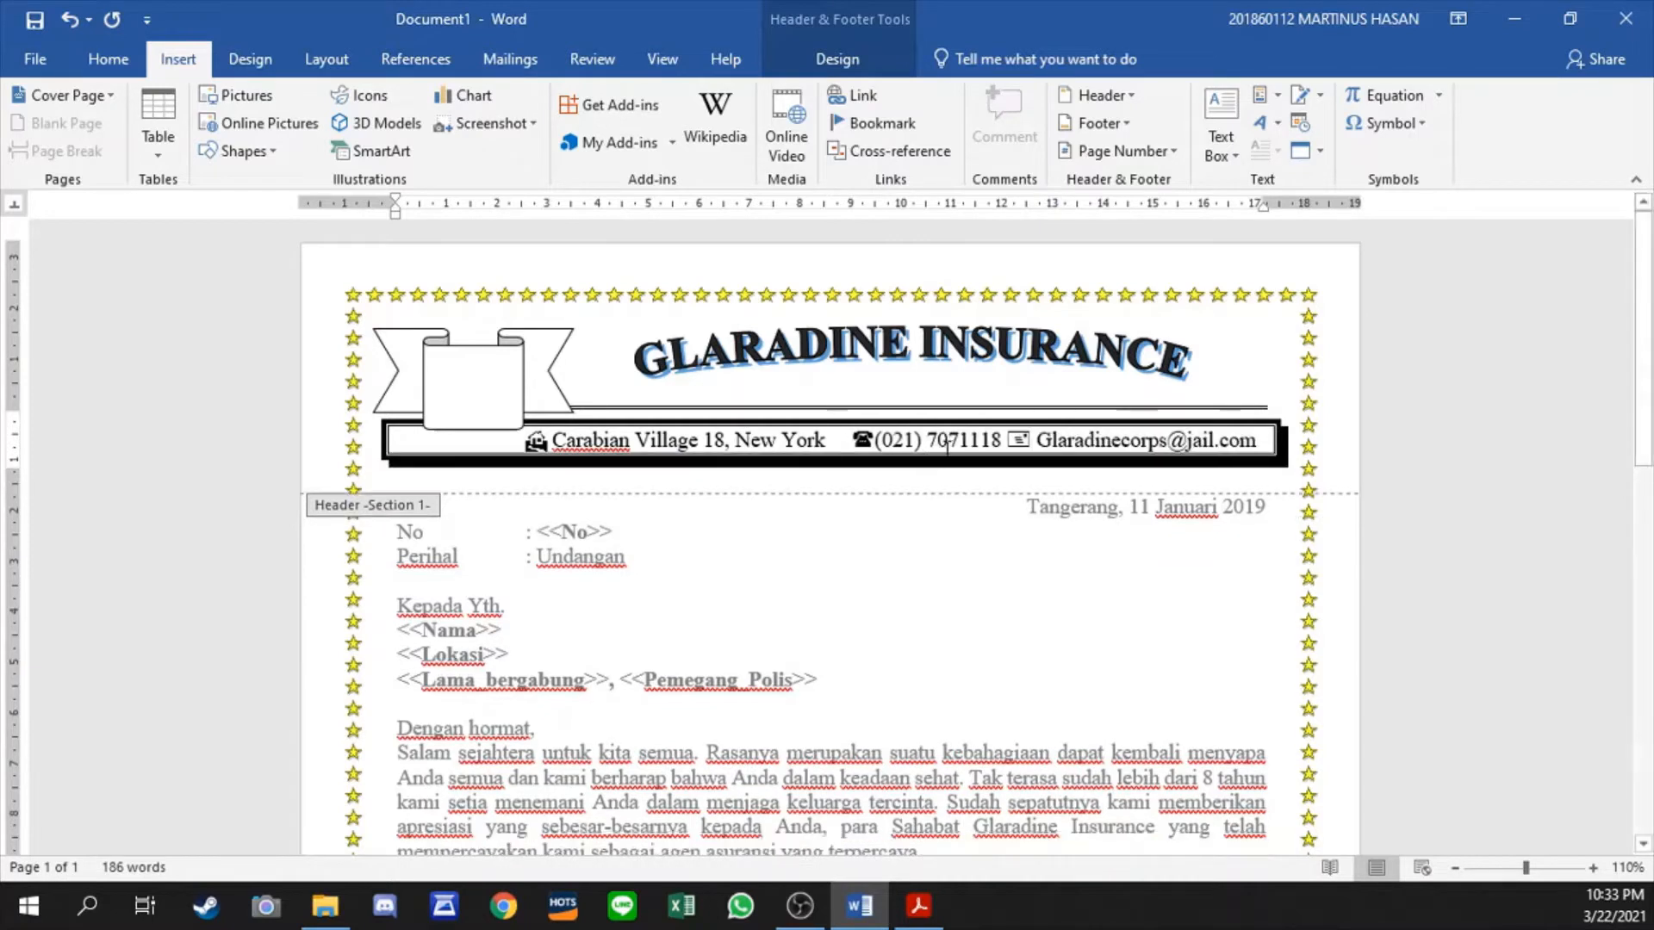
- Stretch the ribbon slightly downward over the header bar and return to the letter body
left_click(442, 385)
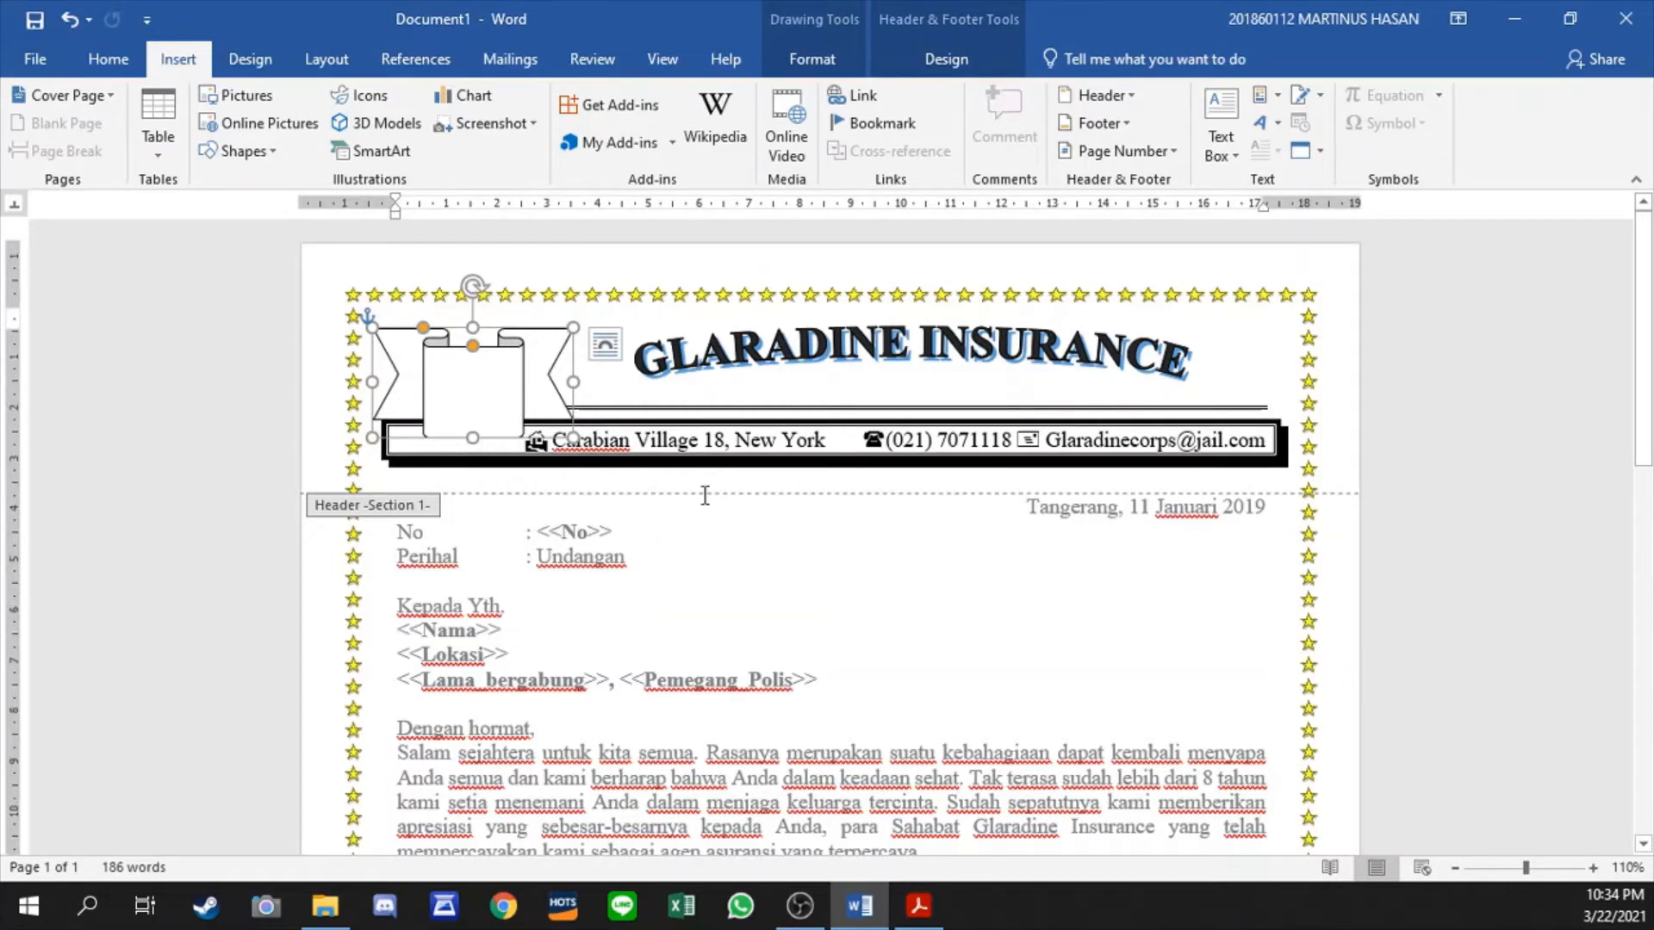
double_click(788, 564)
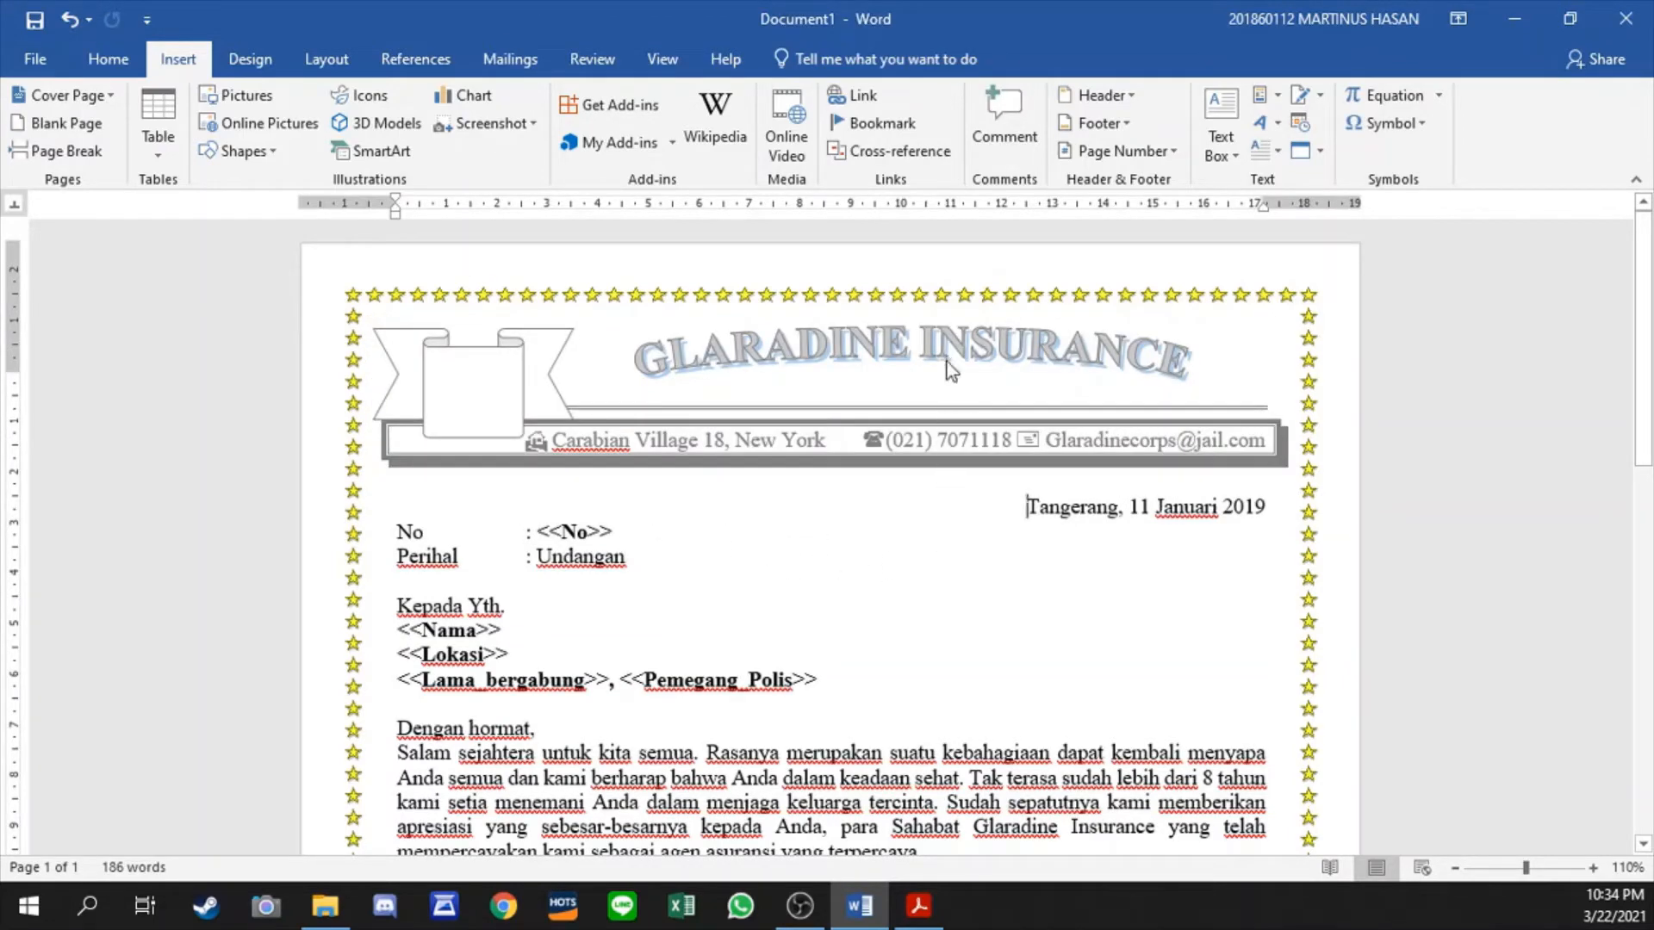
- Choose a two-column layout with a line between for the selected paragraph starting "Salam sejahtera"
scroll(980, 569, "down", 1)
scroll(993, 563, "down", 3)
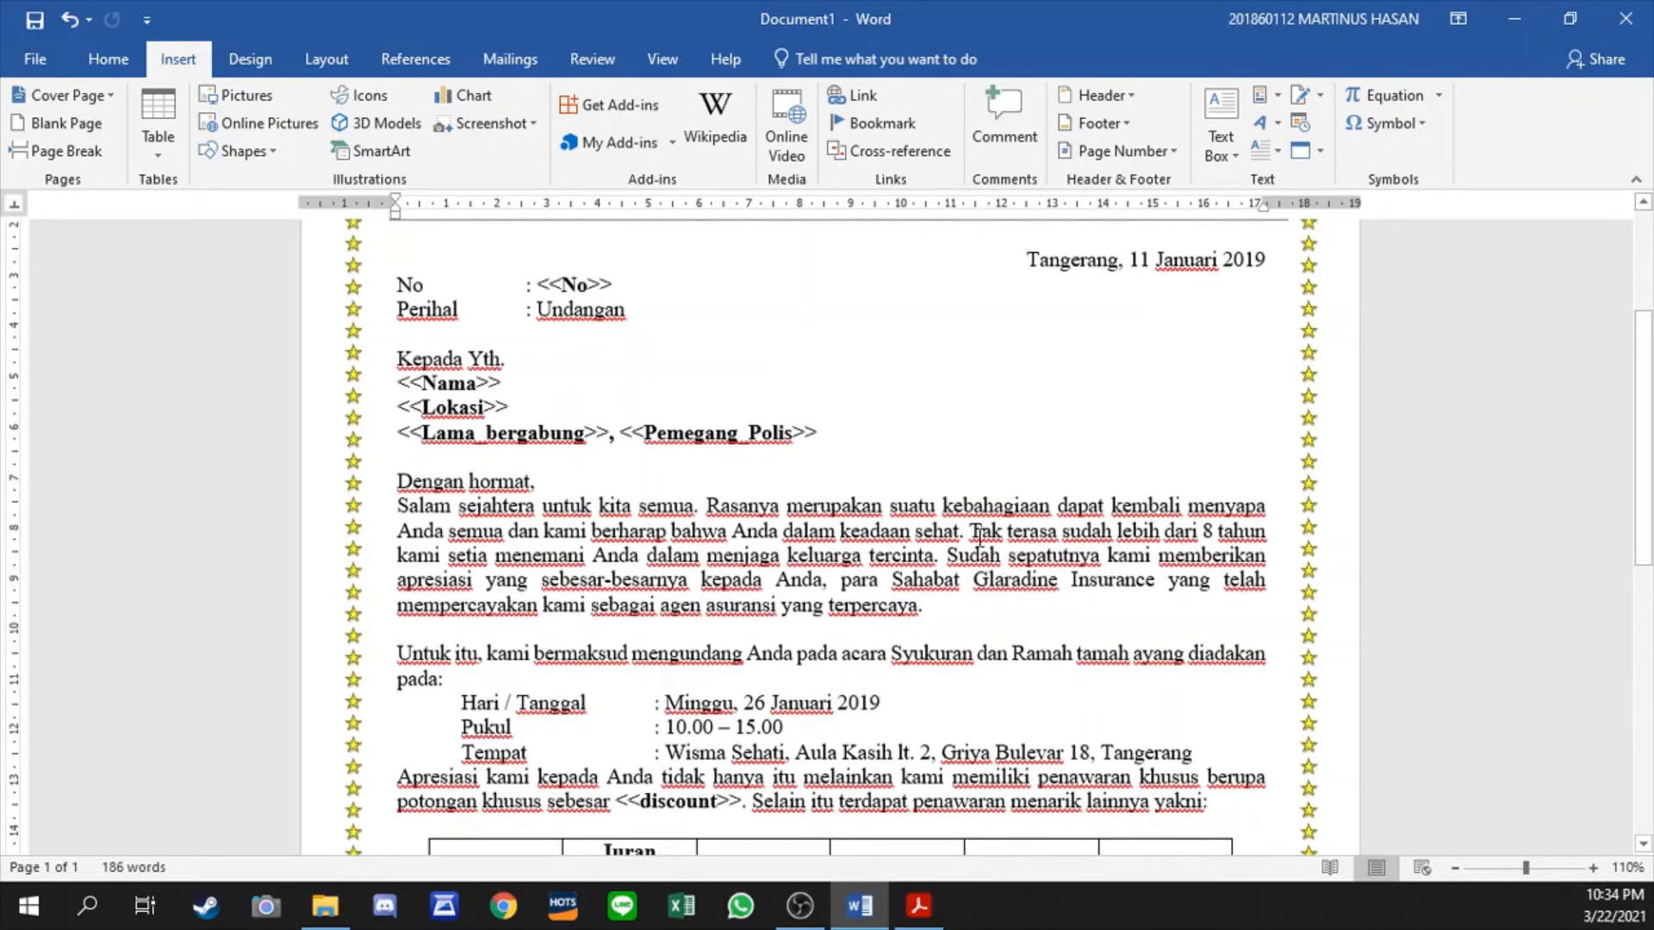
double_click(560, 289)
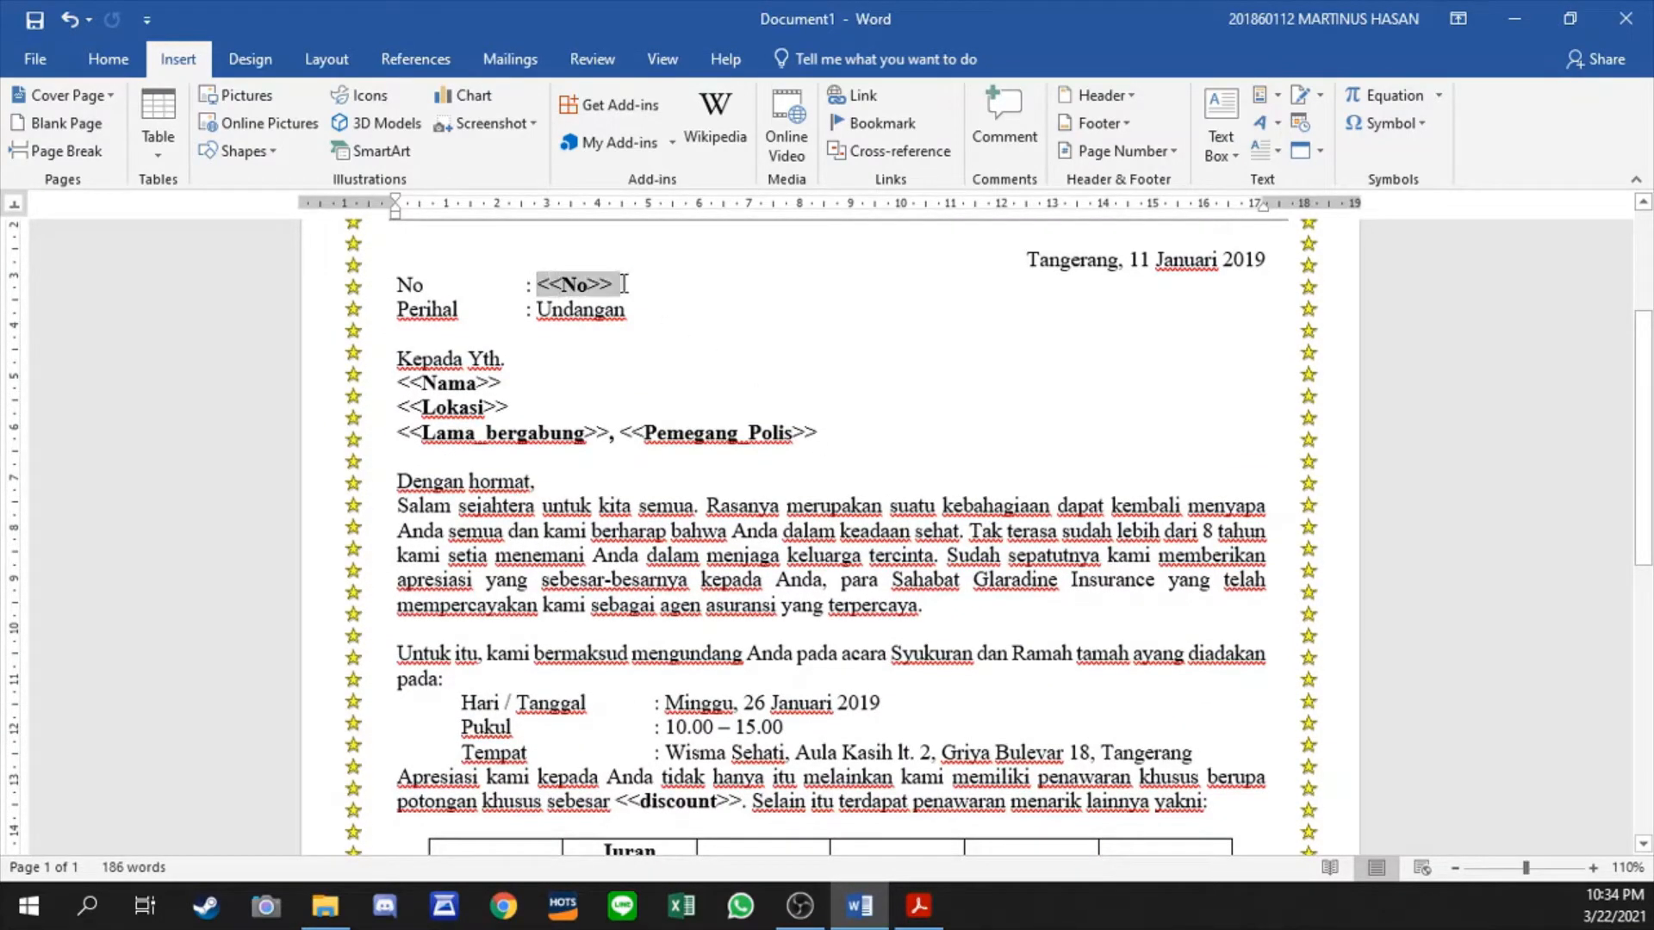
left_click(668, 381)
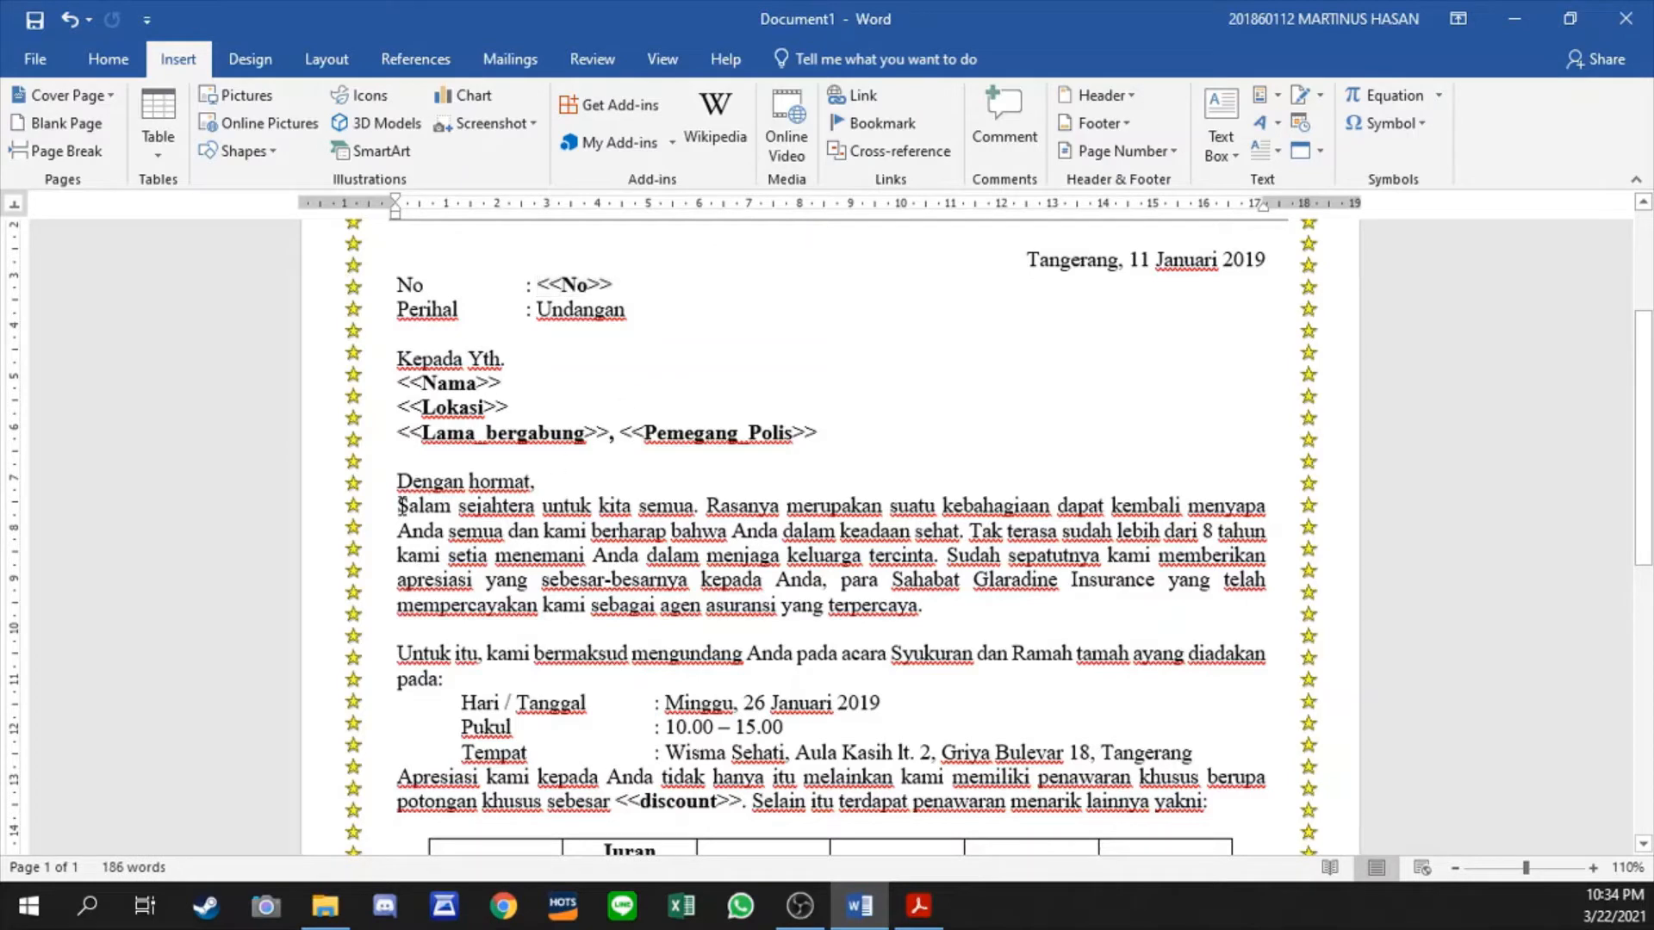
left_click_drag(401, 506, 953, 606)
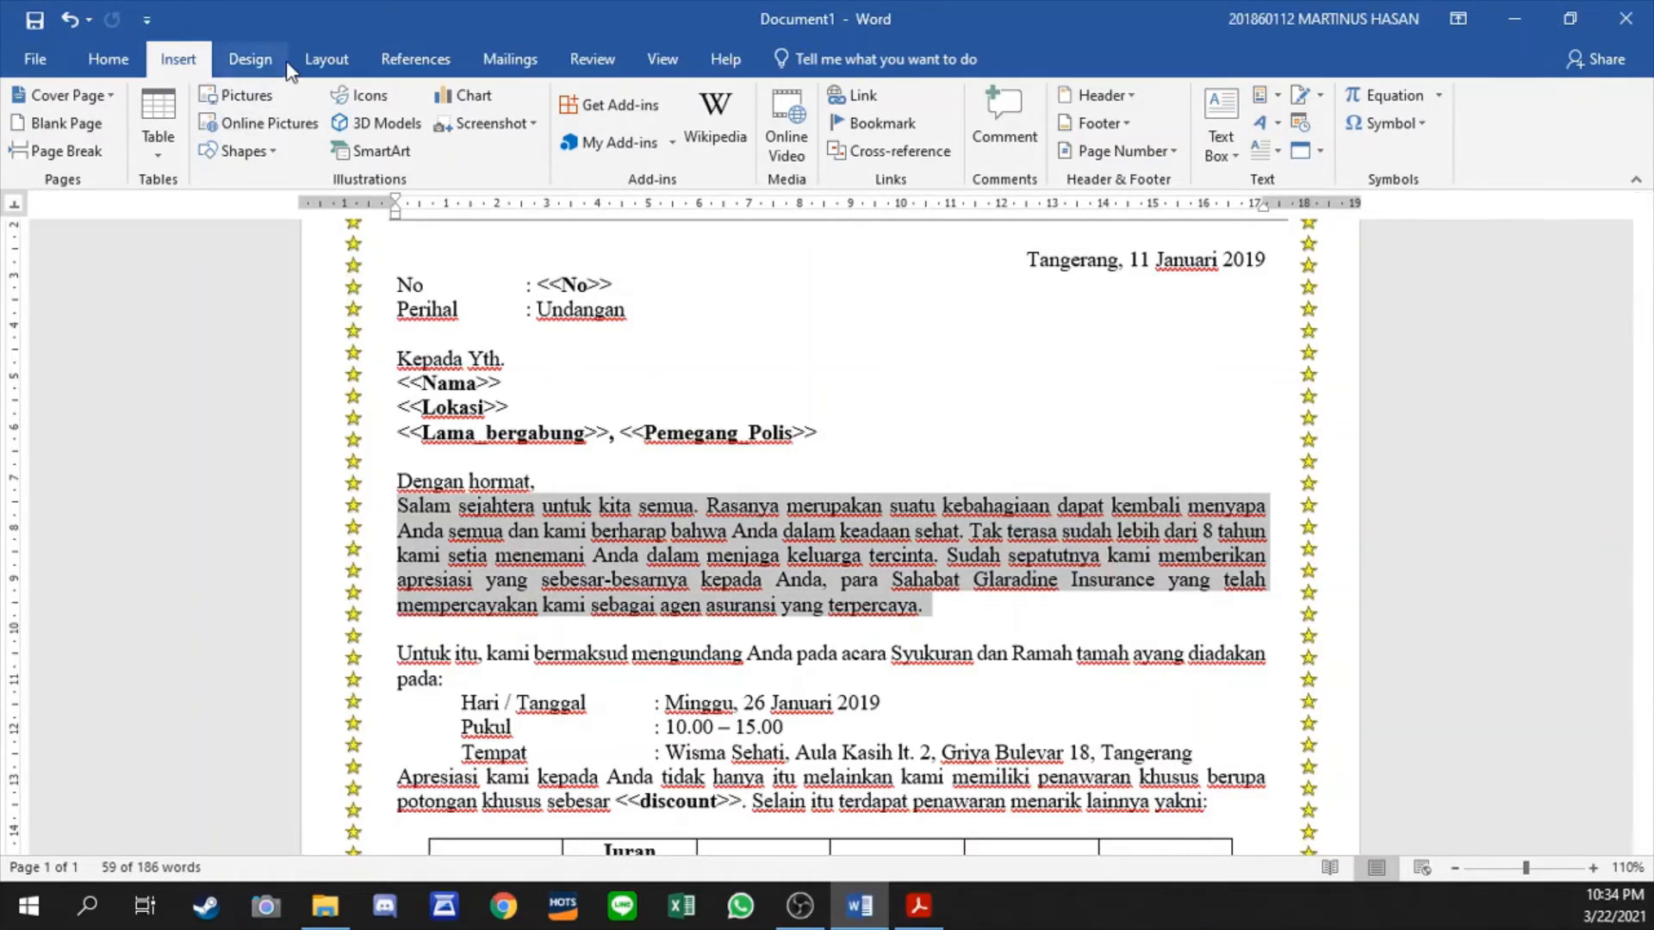
left_click(258, 61)
left_click(326, 60)
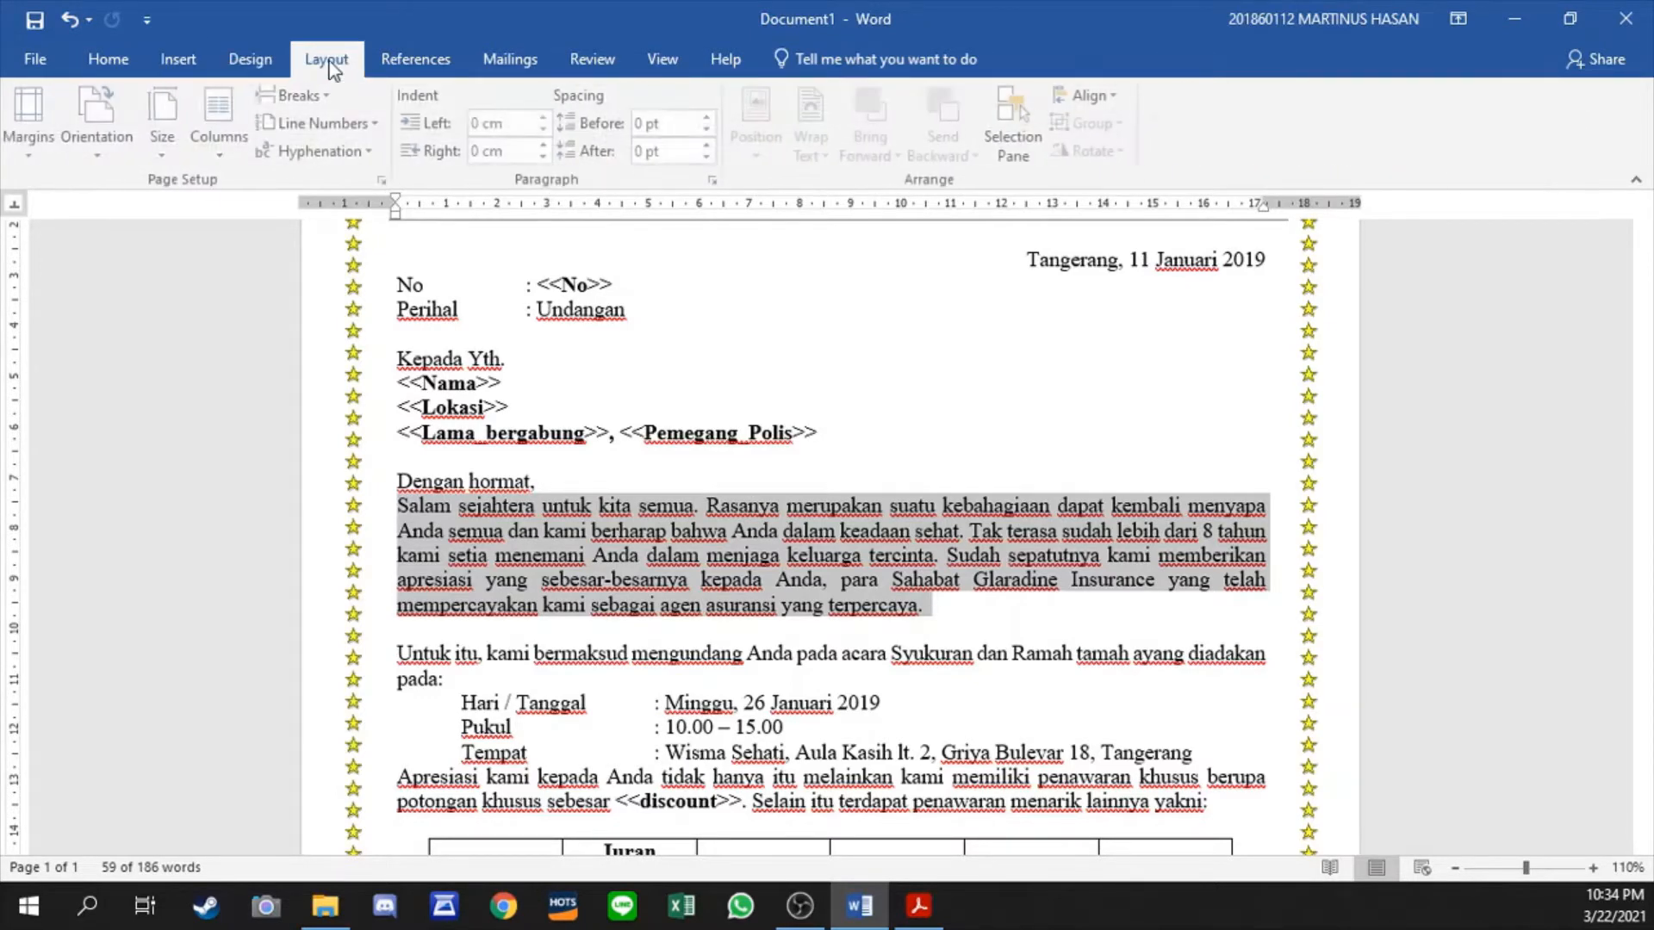
left_click(232, 157)
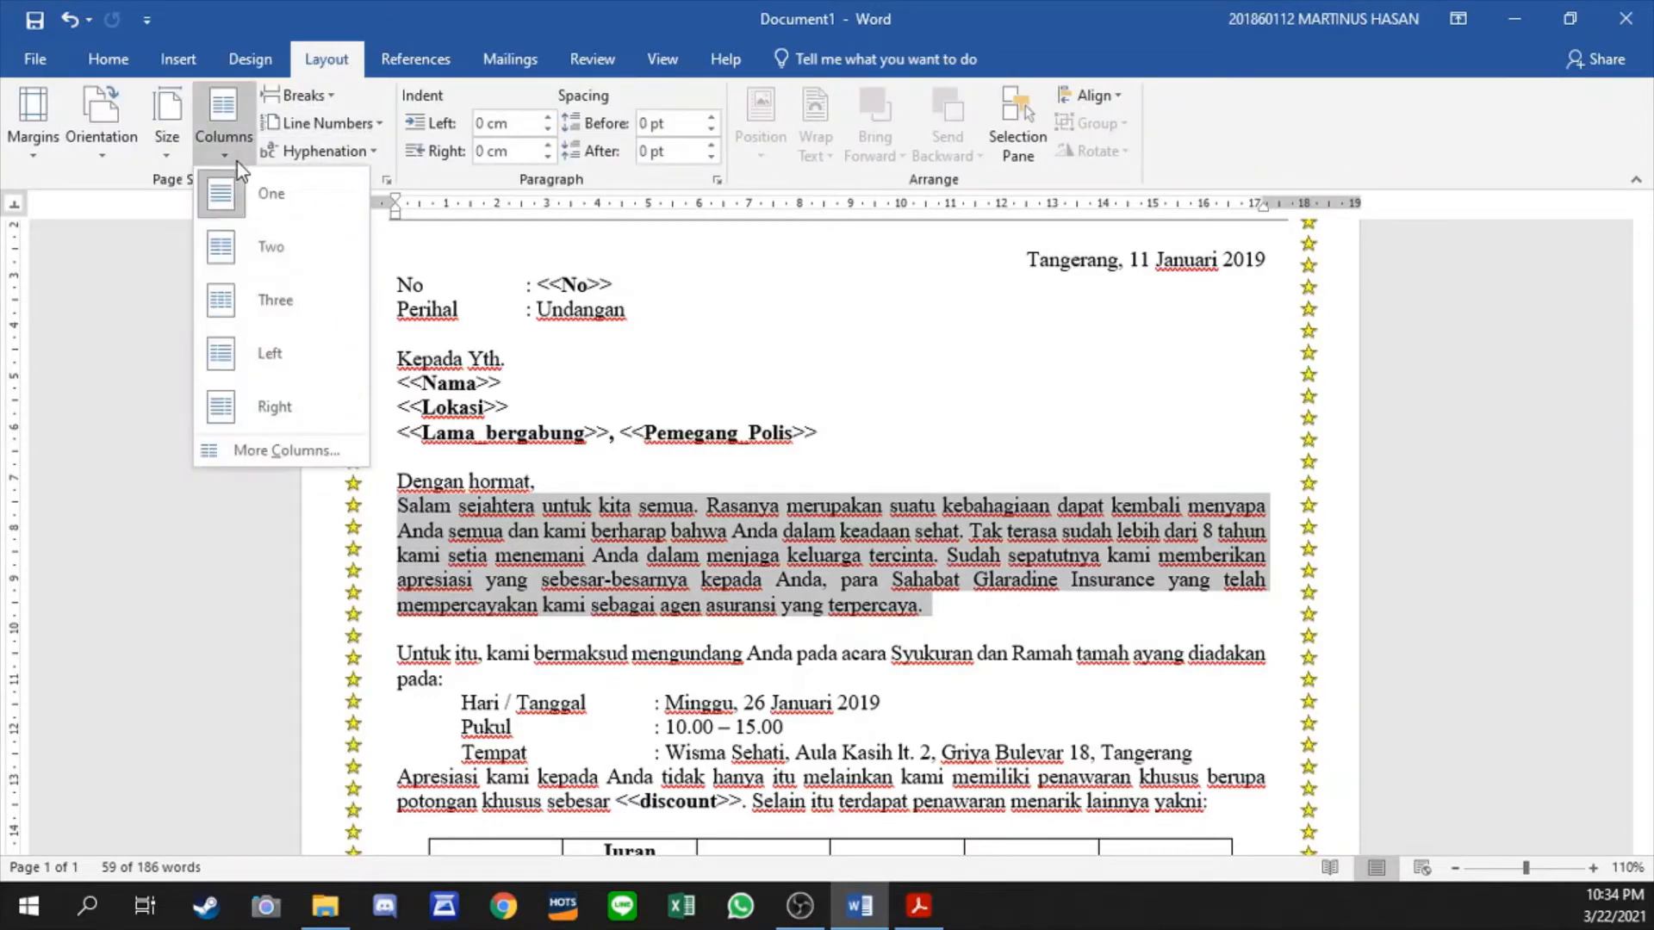
left_click(274, 446)
left_click(727, 292)
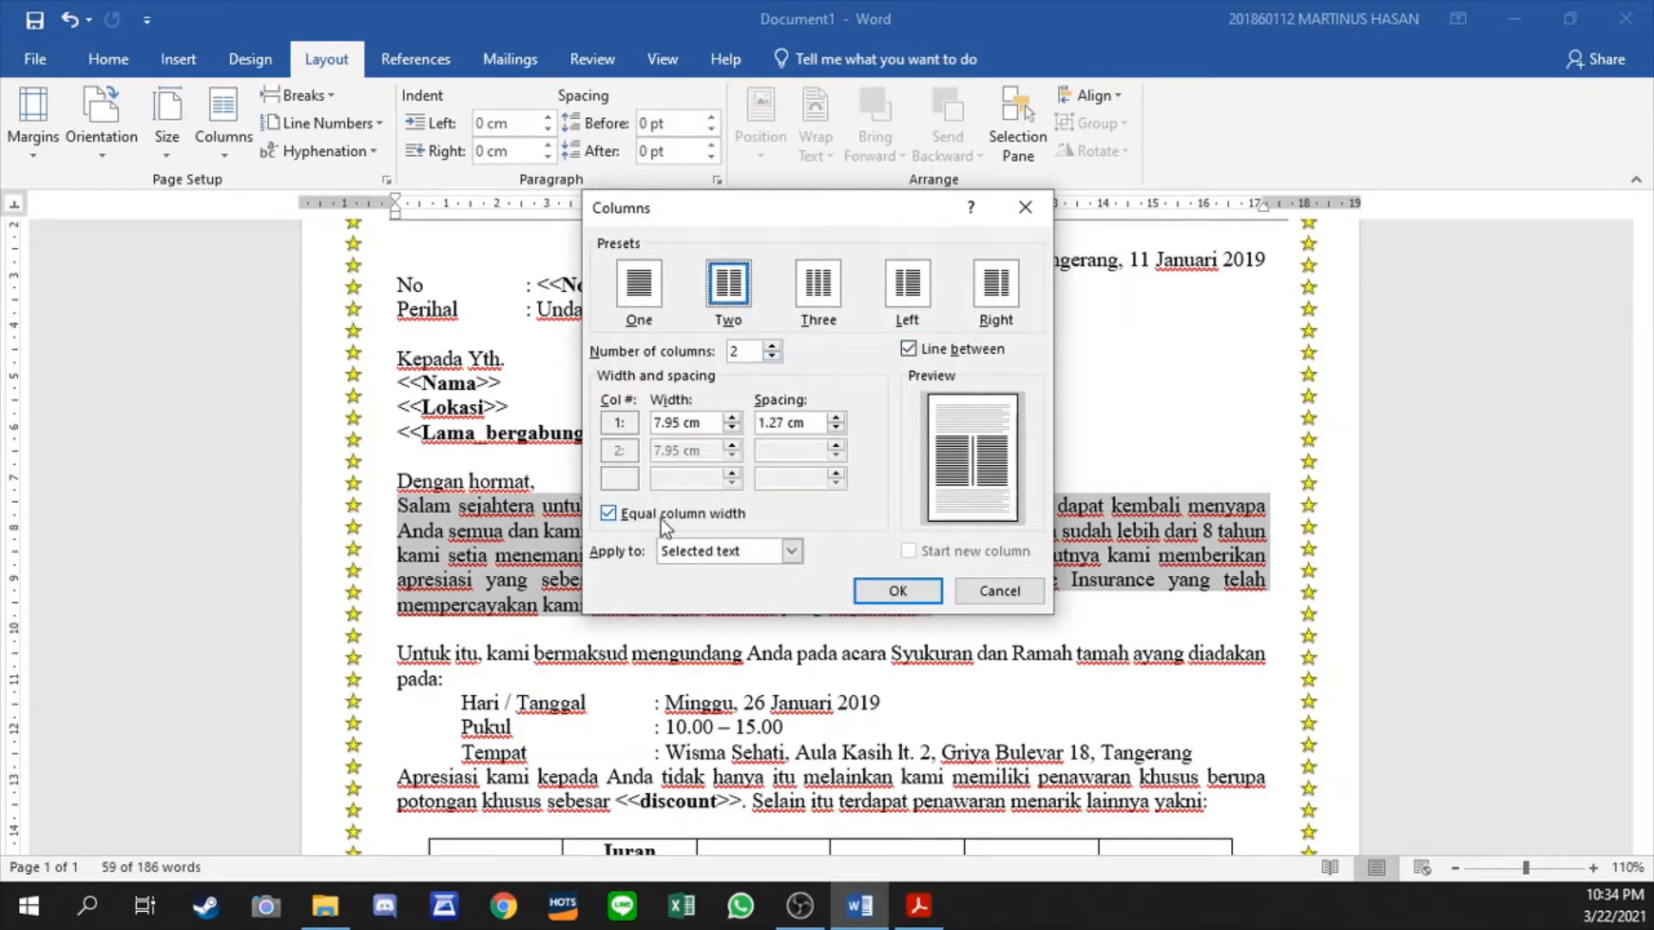
- Turn off equal column width, set the first column to 5 cm, keep the line between, and apply the columns to the selected text
left_click(694, 515)
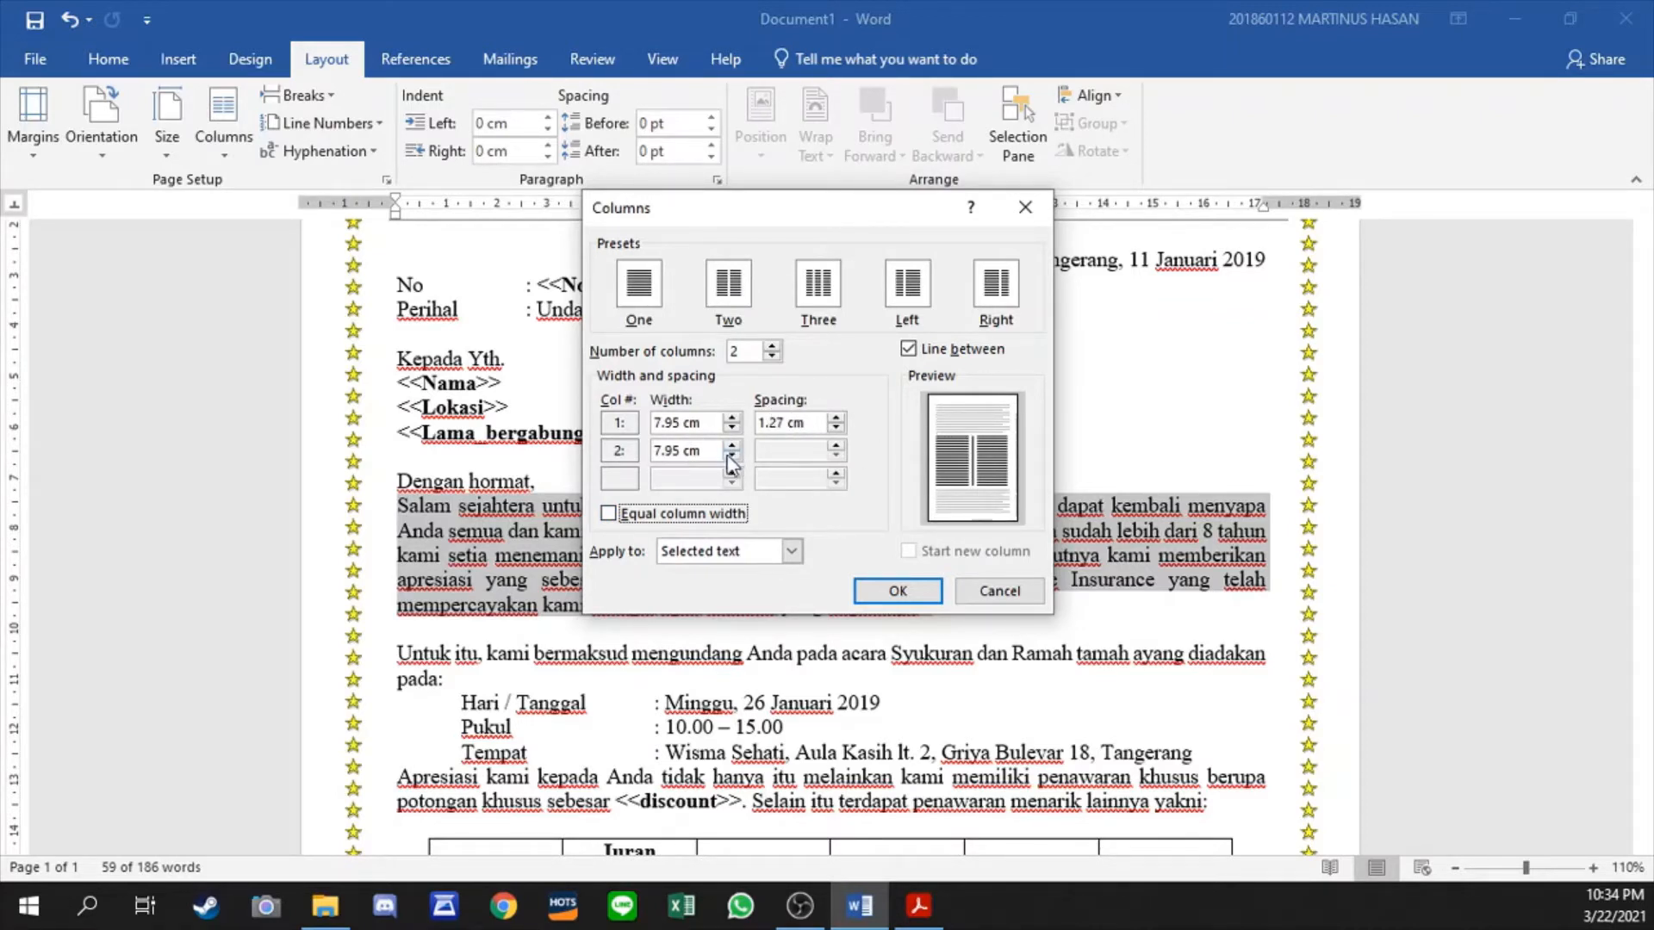
left_click(731, 429)
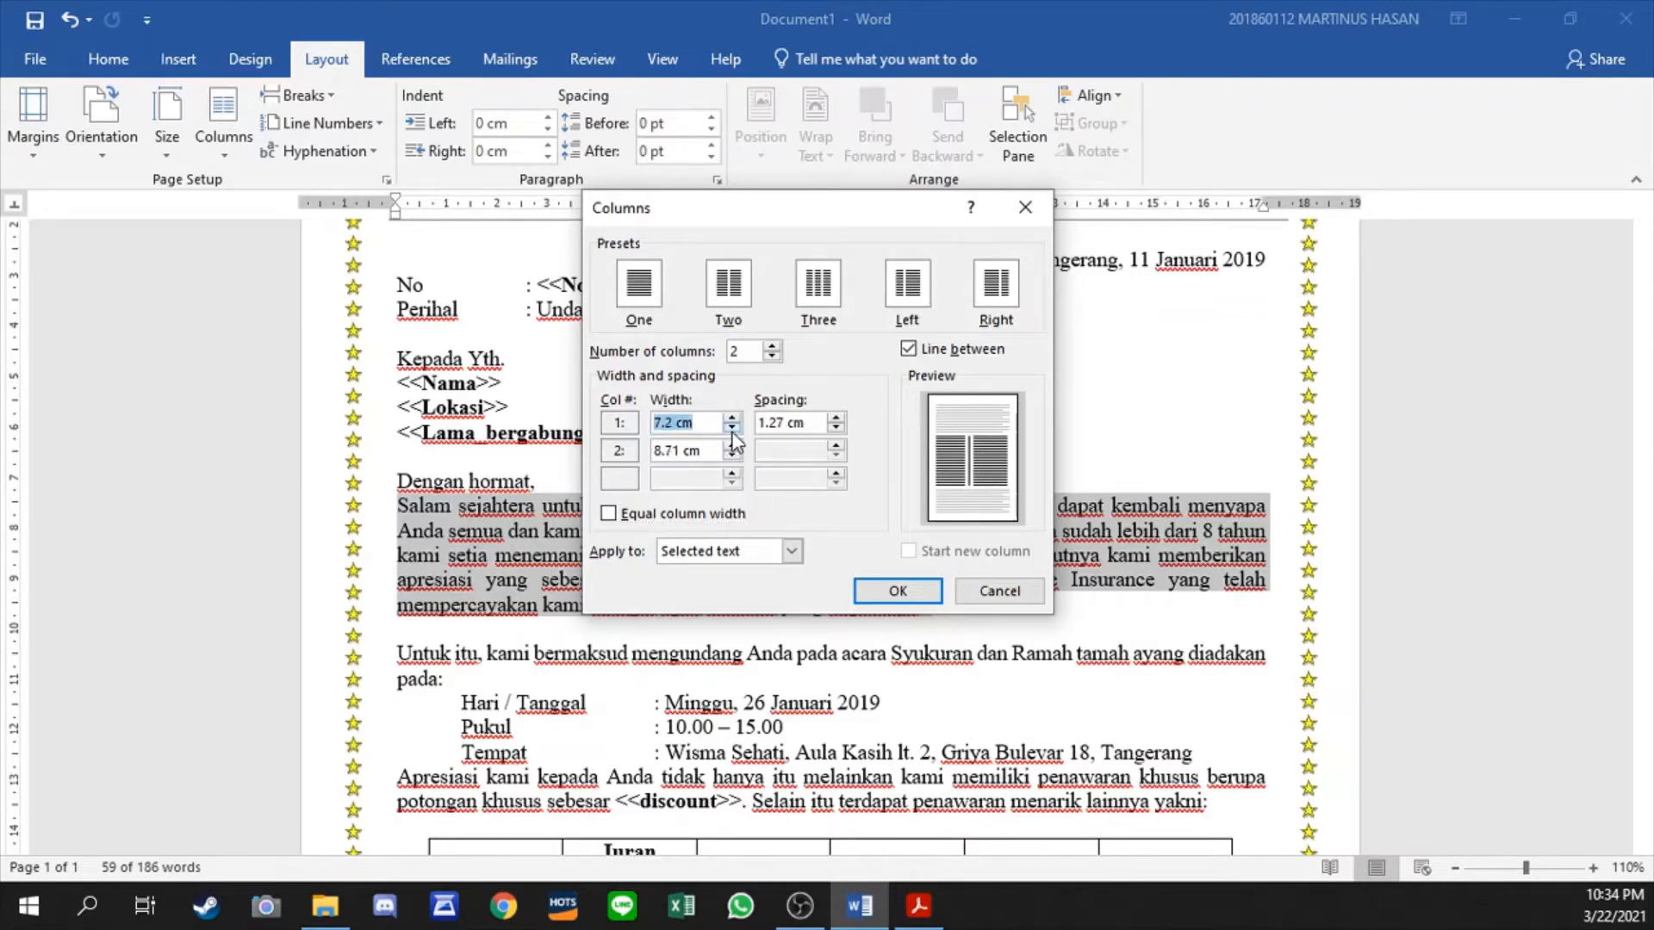
left_click(731, 429)
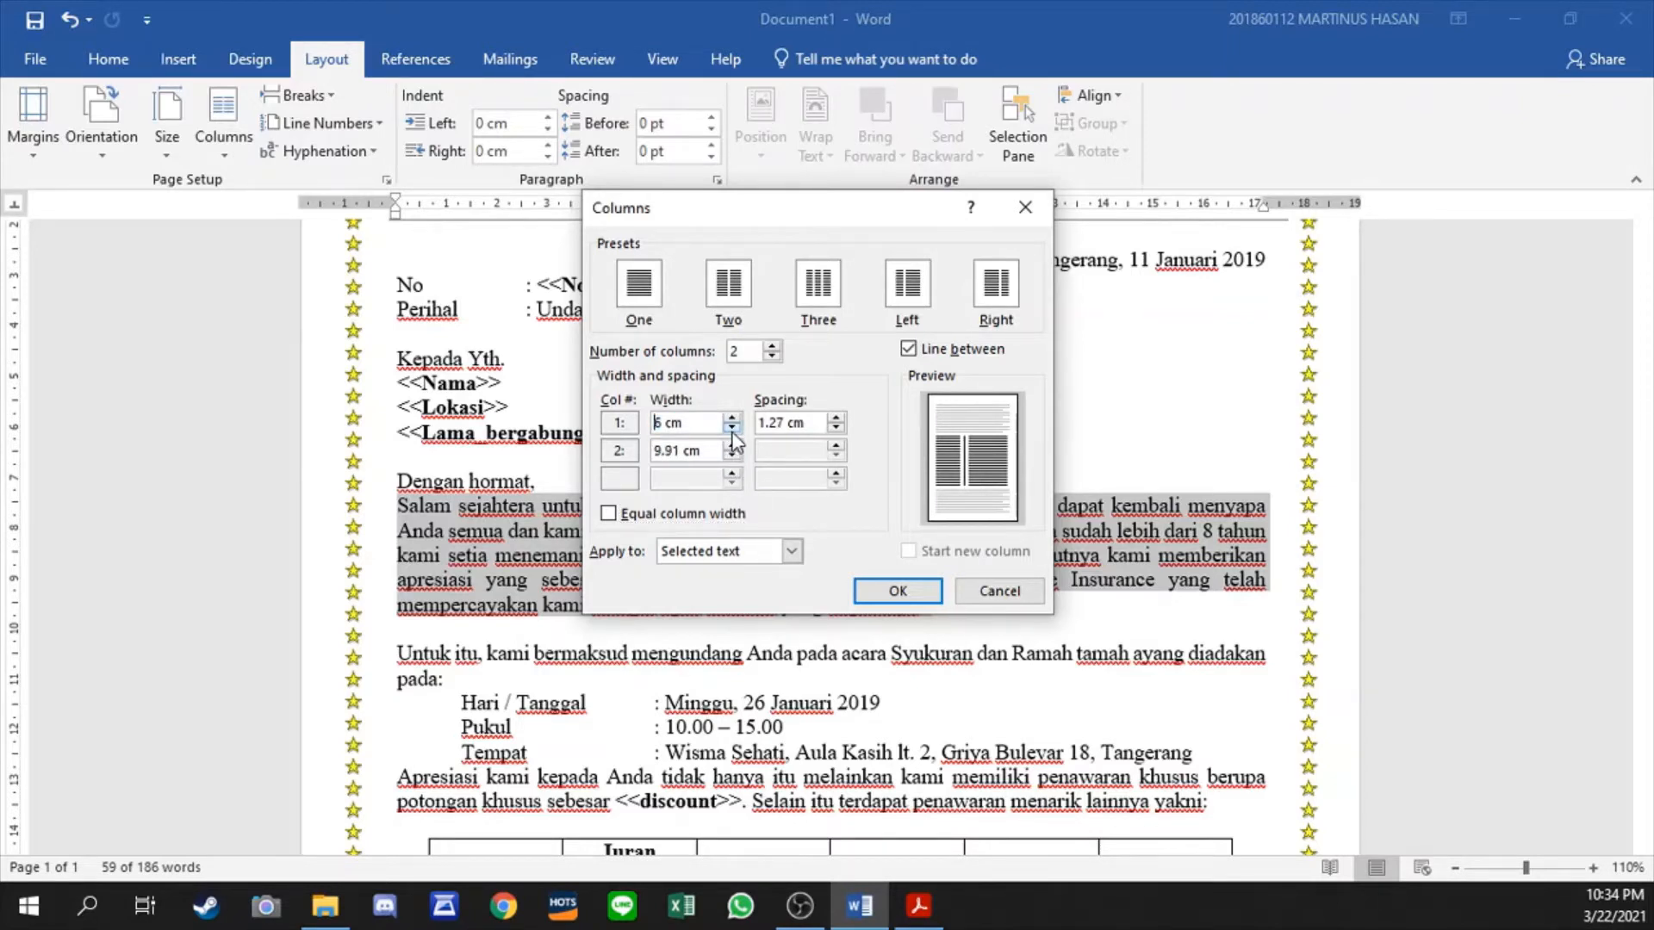
left_click(731, 429)
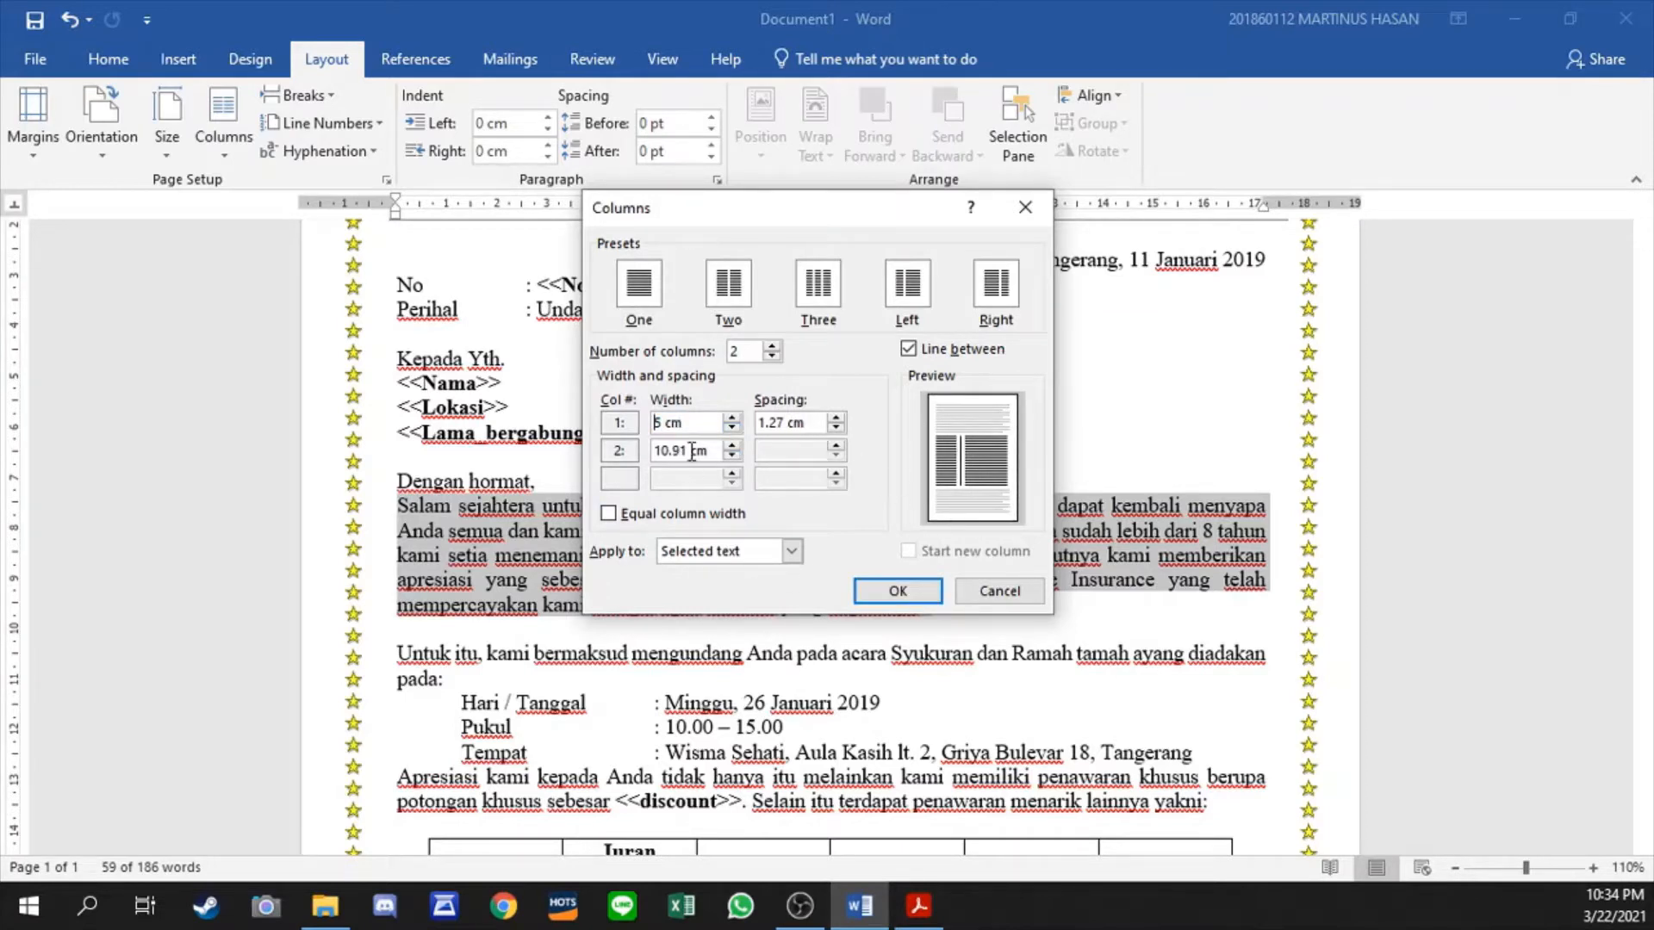
left_click(935, 344)
left_click(936, 345)
left_click(898, 591)
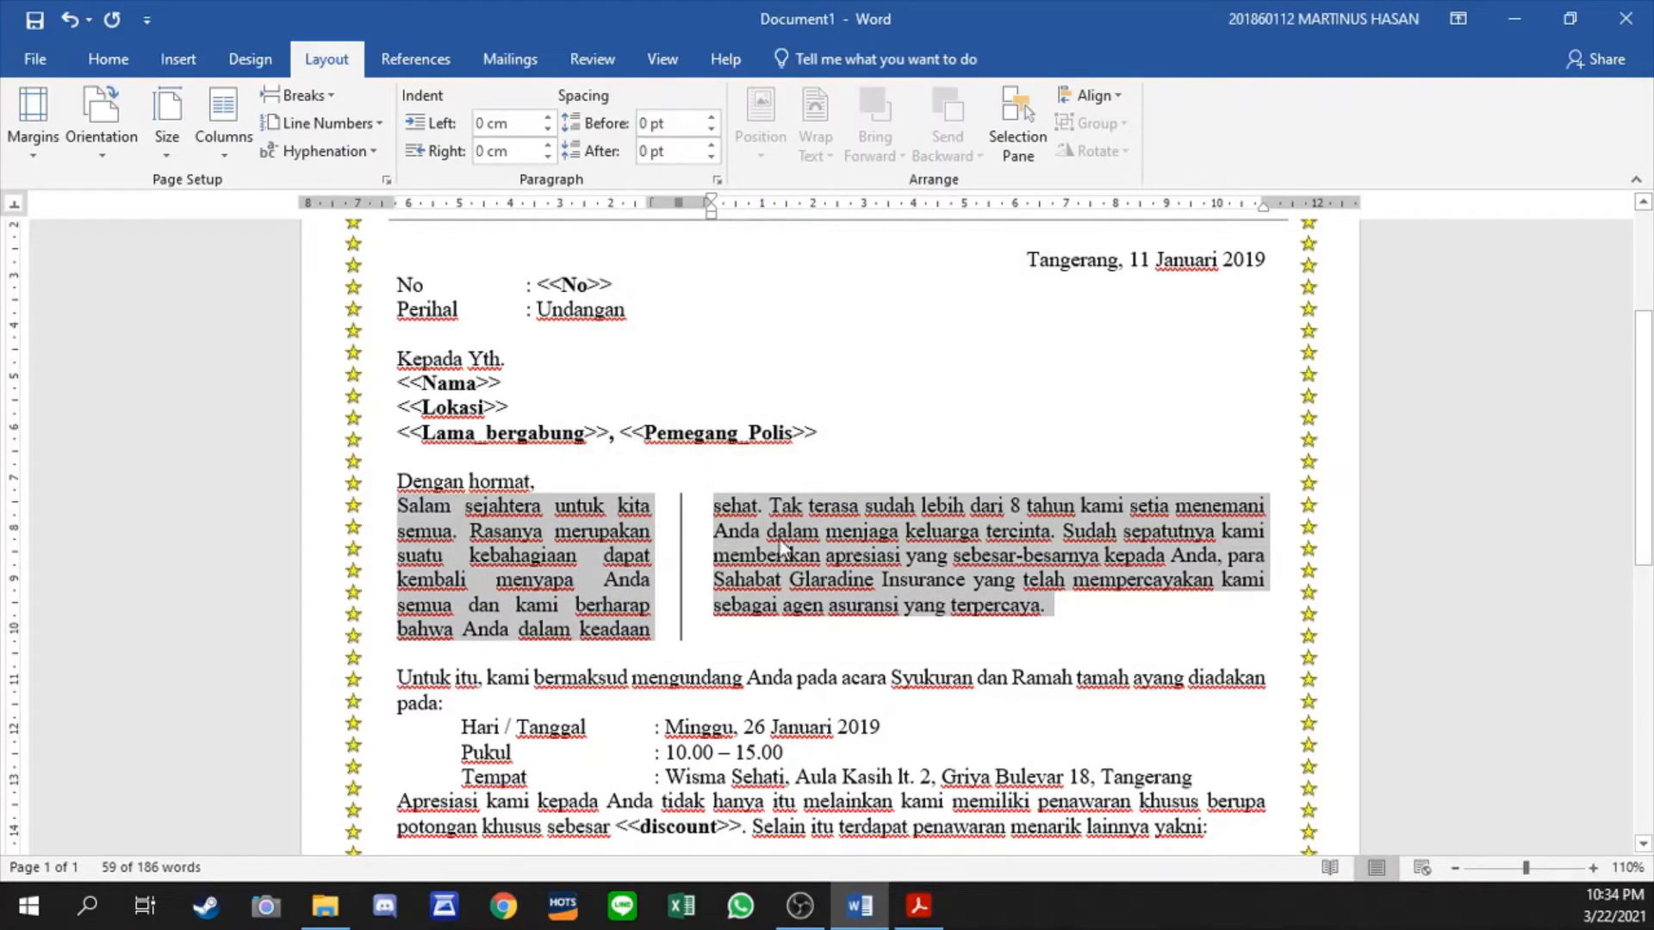
- Add a Dropped drop cap to the letter S that starts the "Salam sejahtera" paragraph
left_click(534, 529)
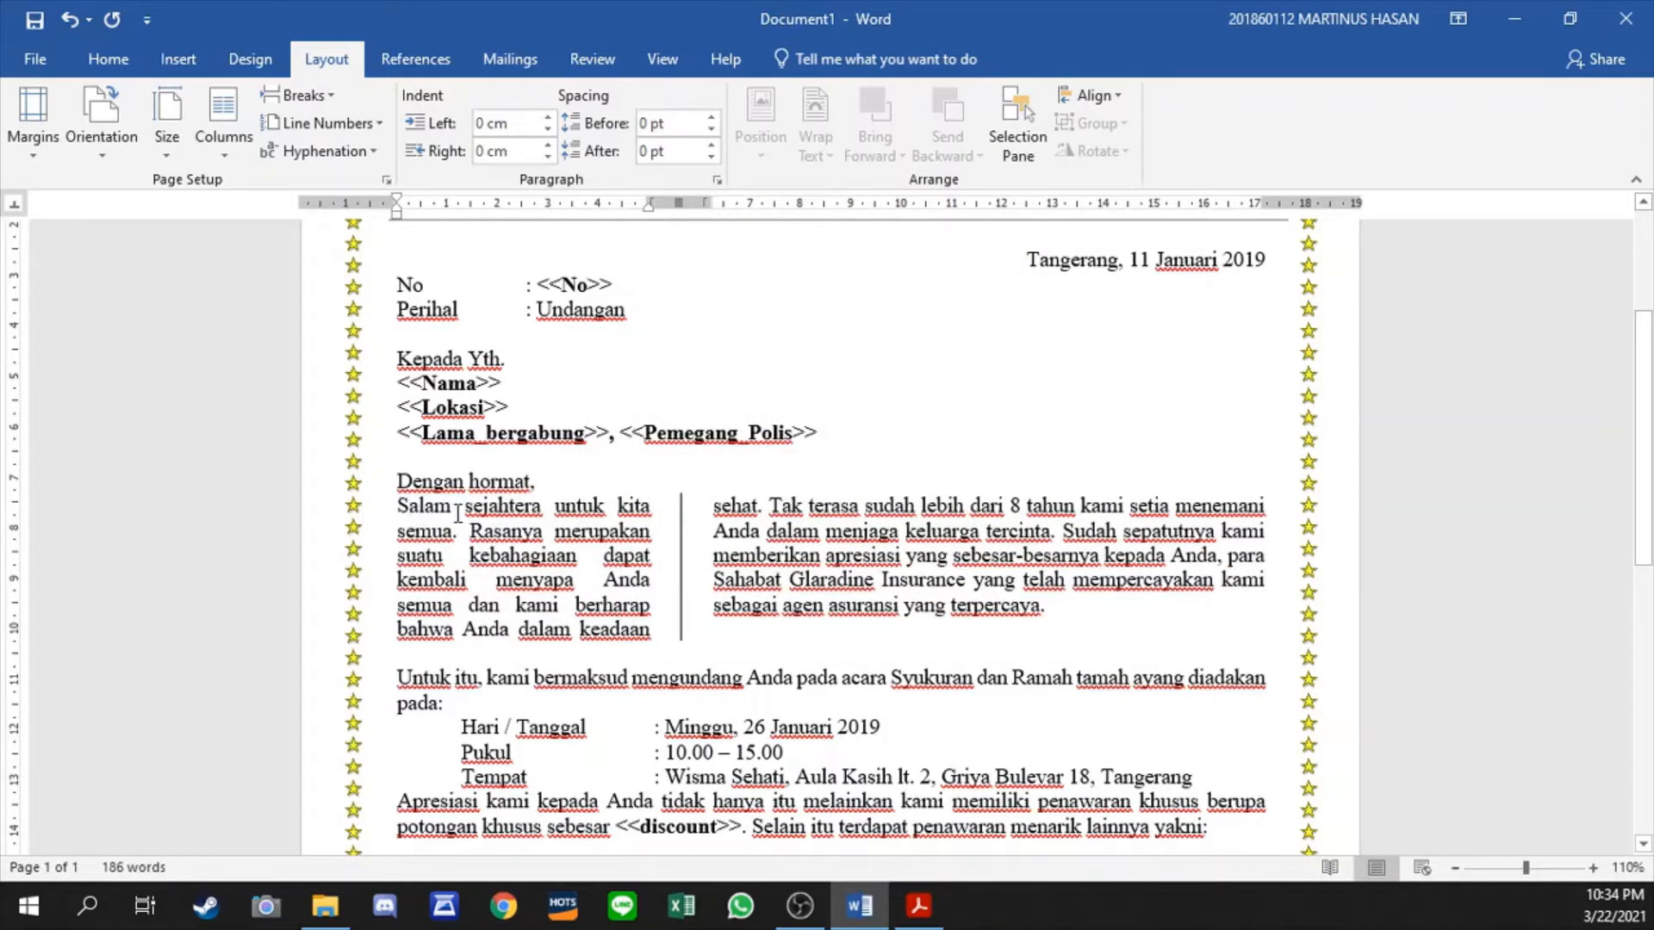
key("shift+Right")
left_click(178, 58)
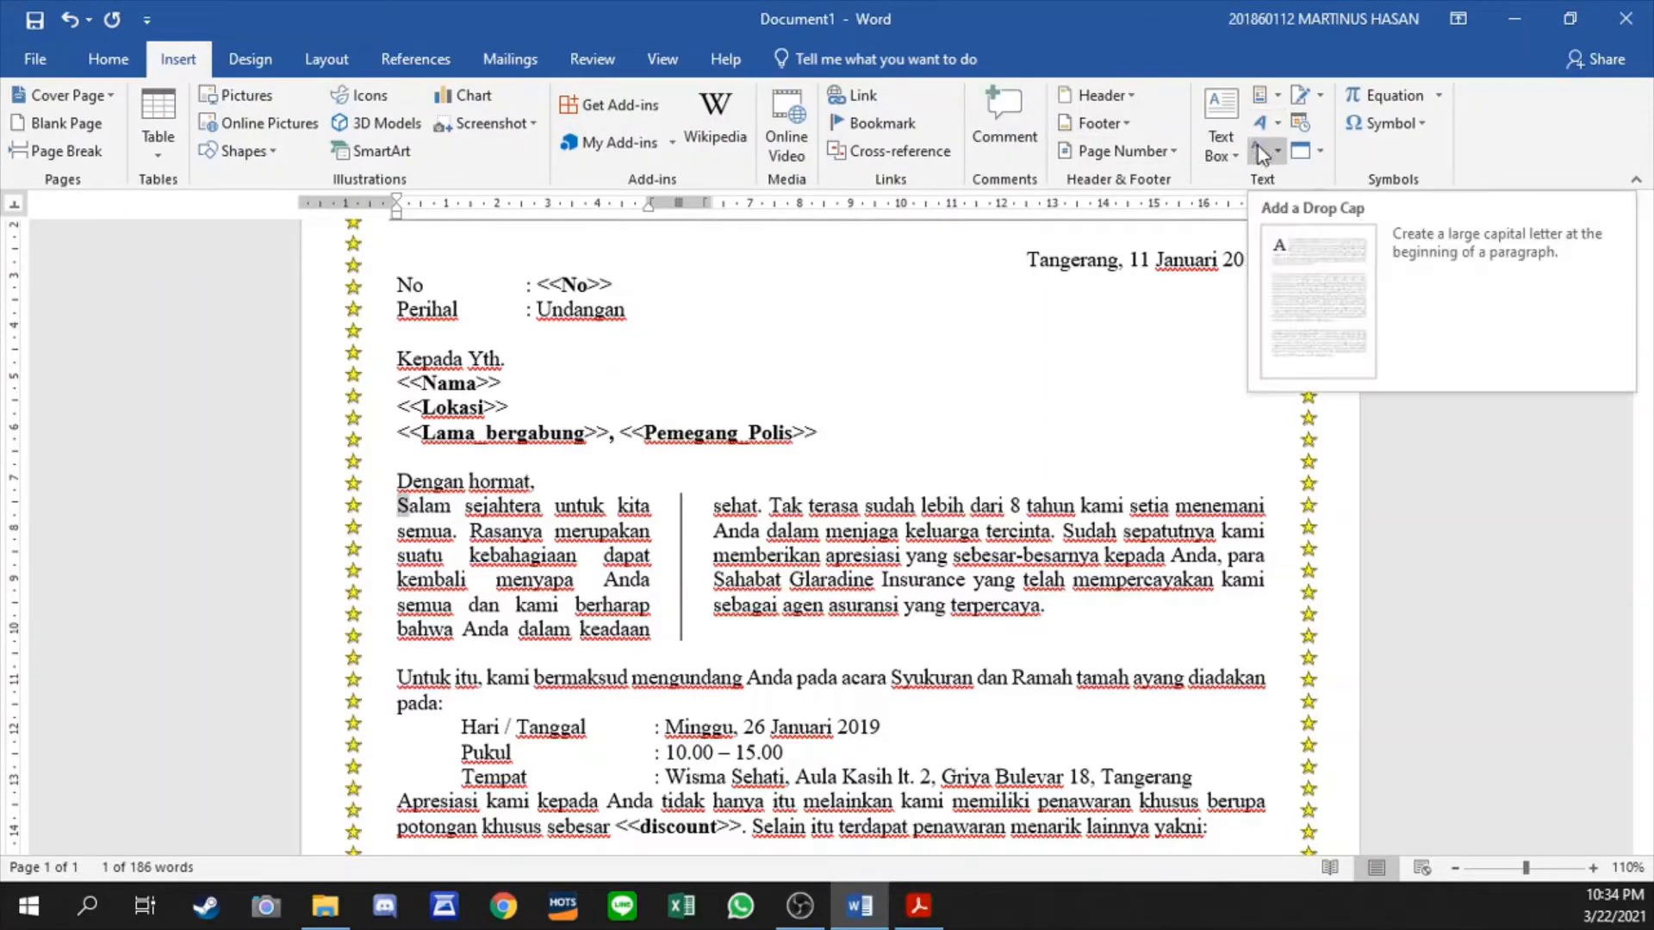
left_click(1258, 147)
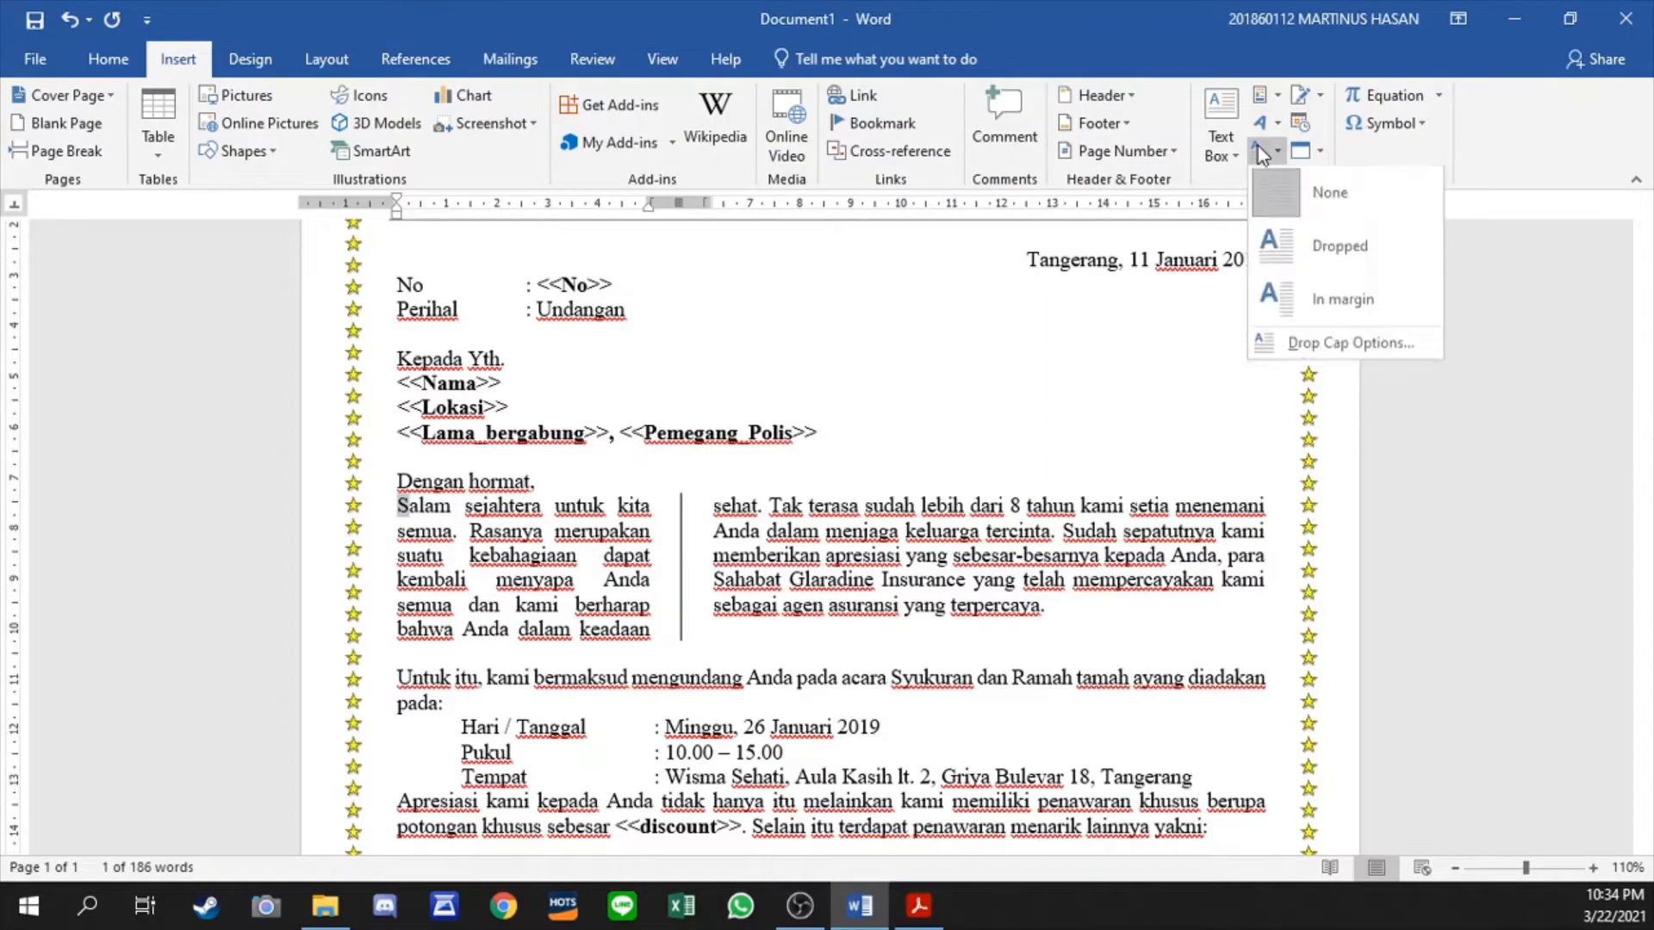
left_click(1356, 250)
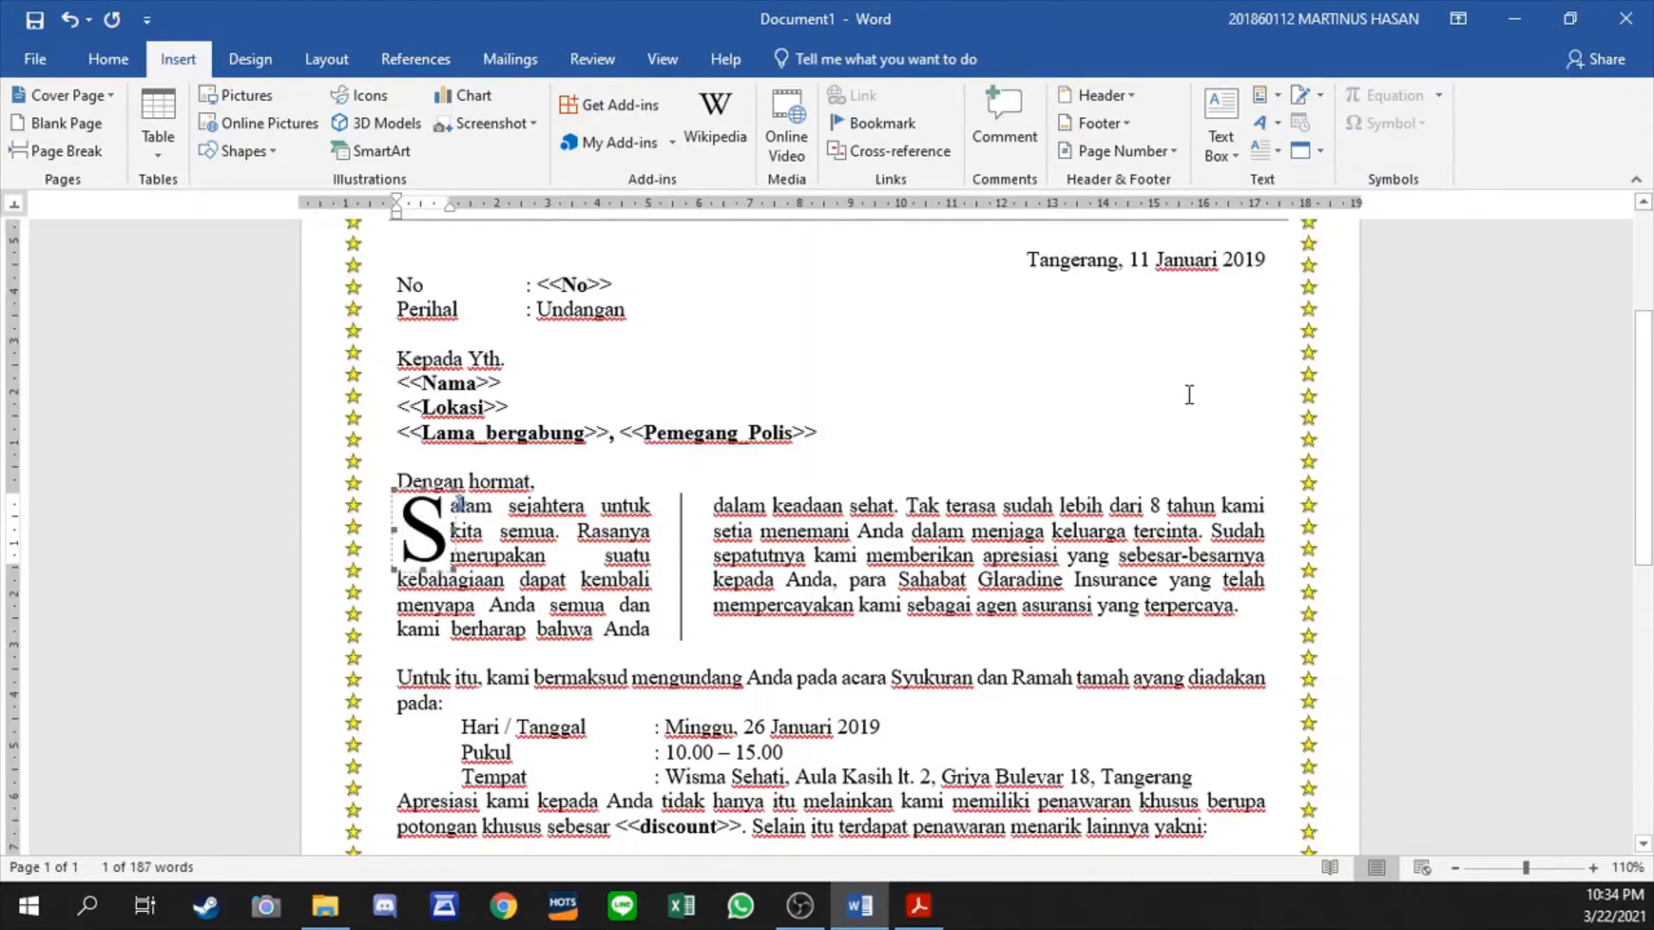
- Put a 3 pt double-line box border around the drop cap S, applied to the text
right_click(396, 510)
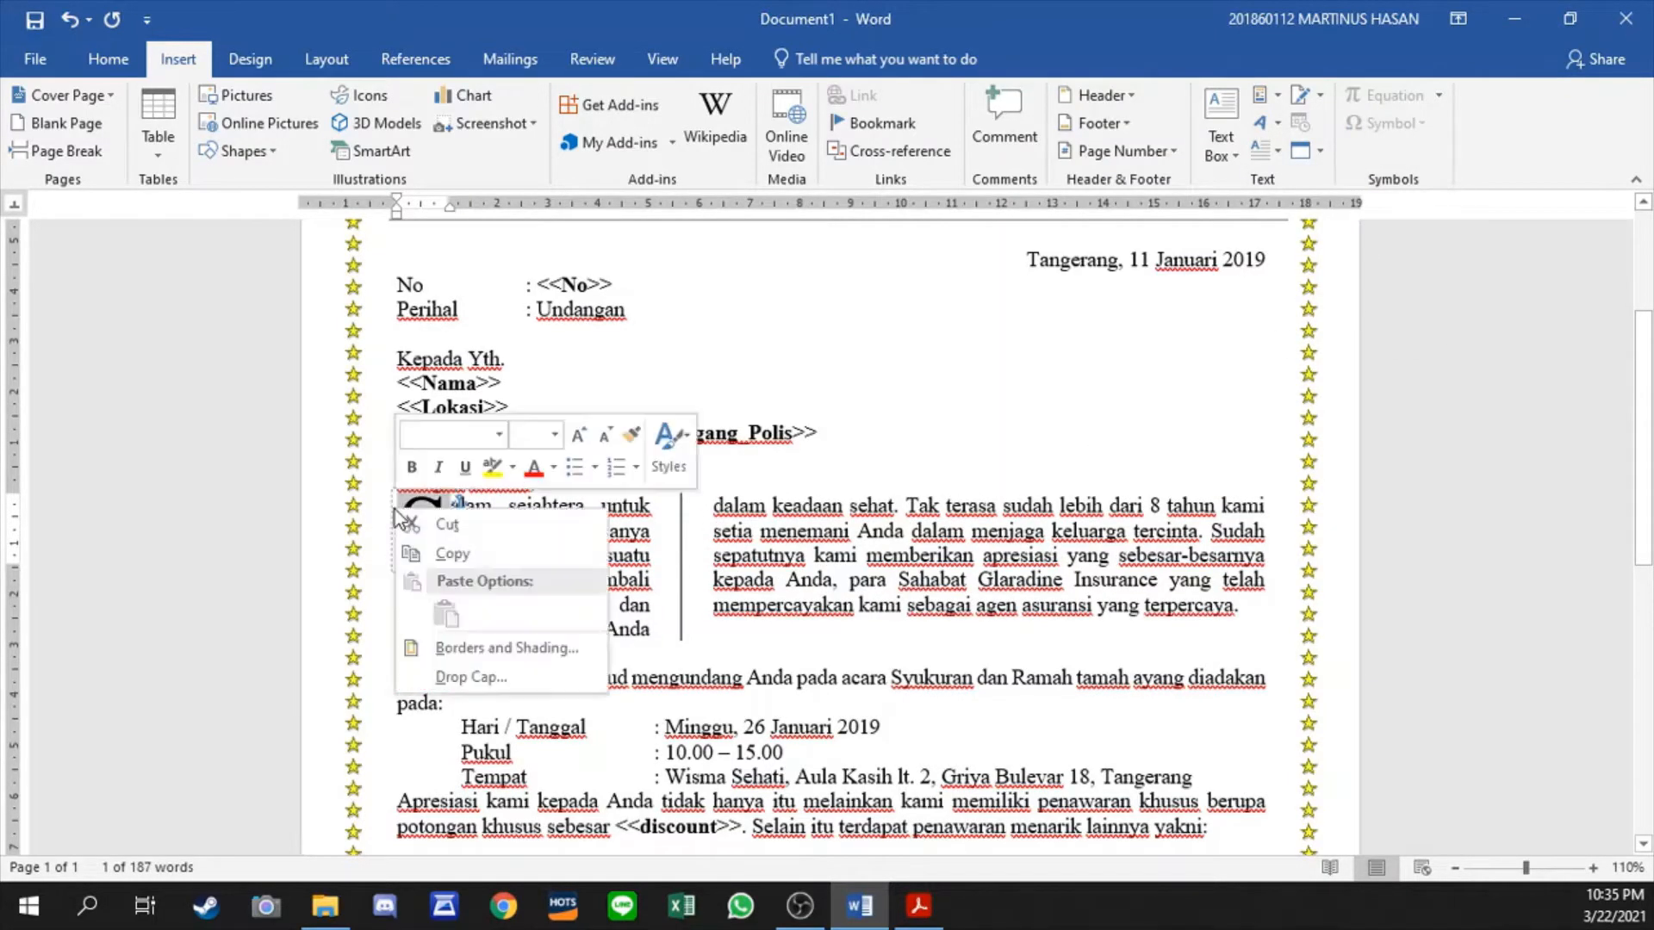
left_click(508, 648)
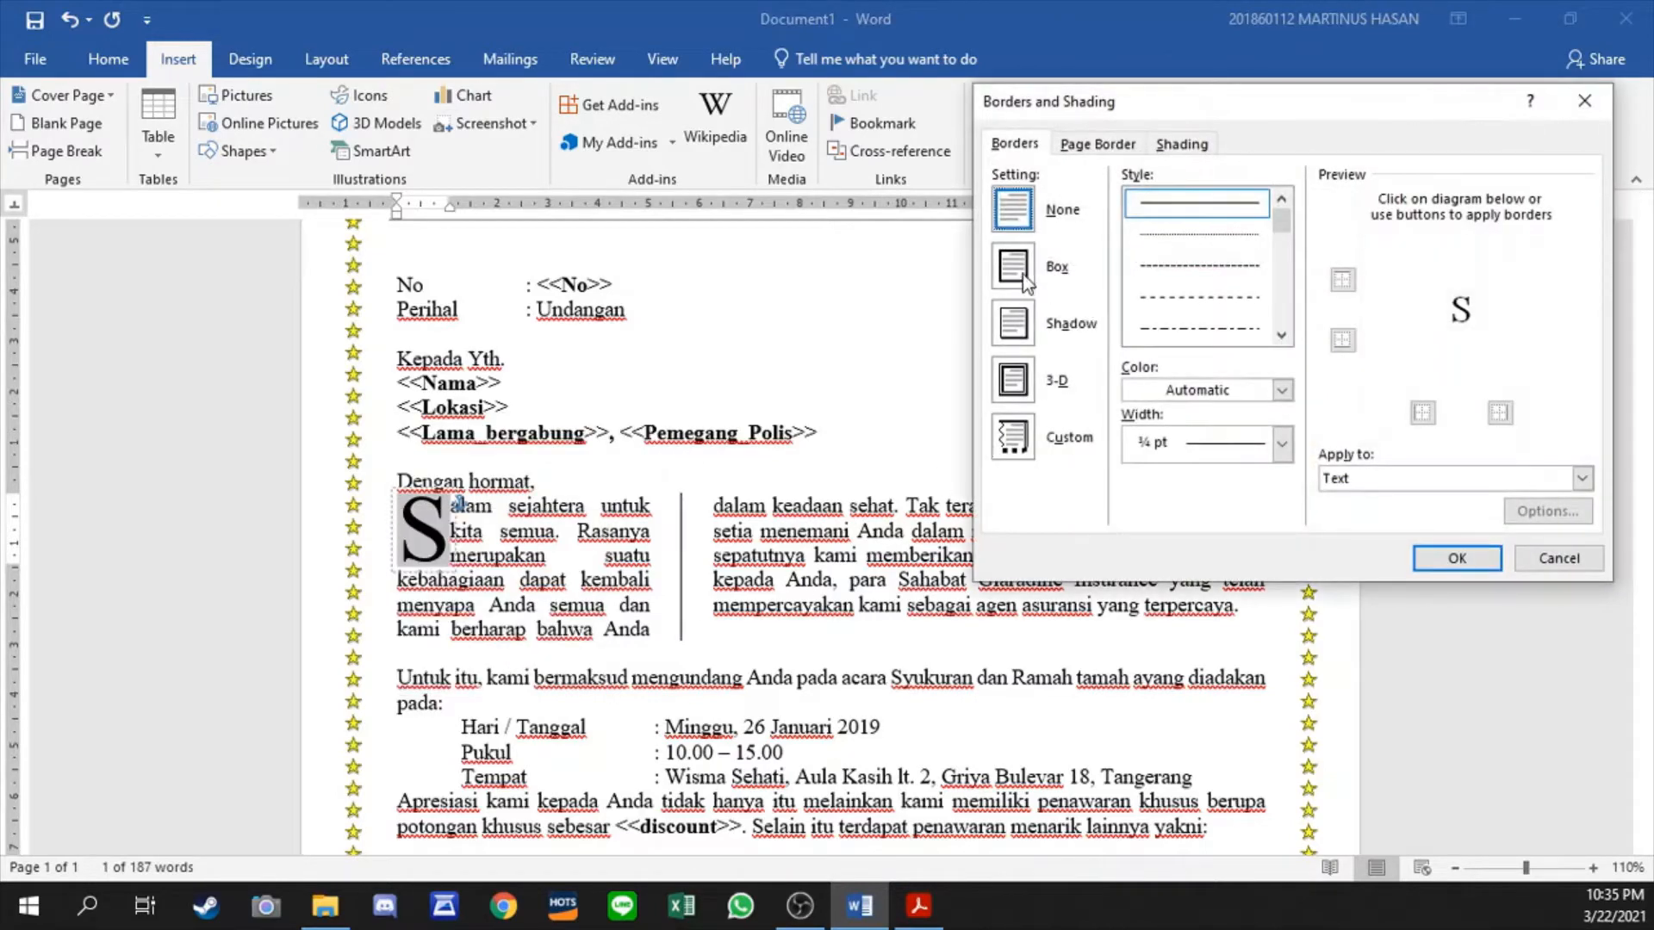
scroll(1185, 293, "down", 5)
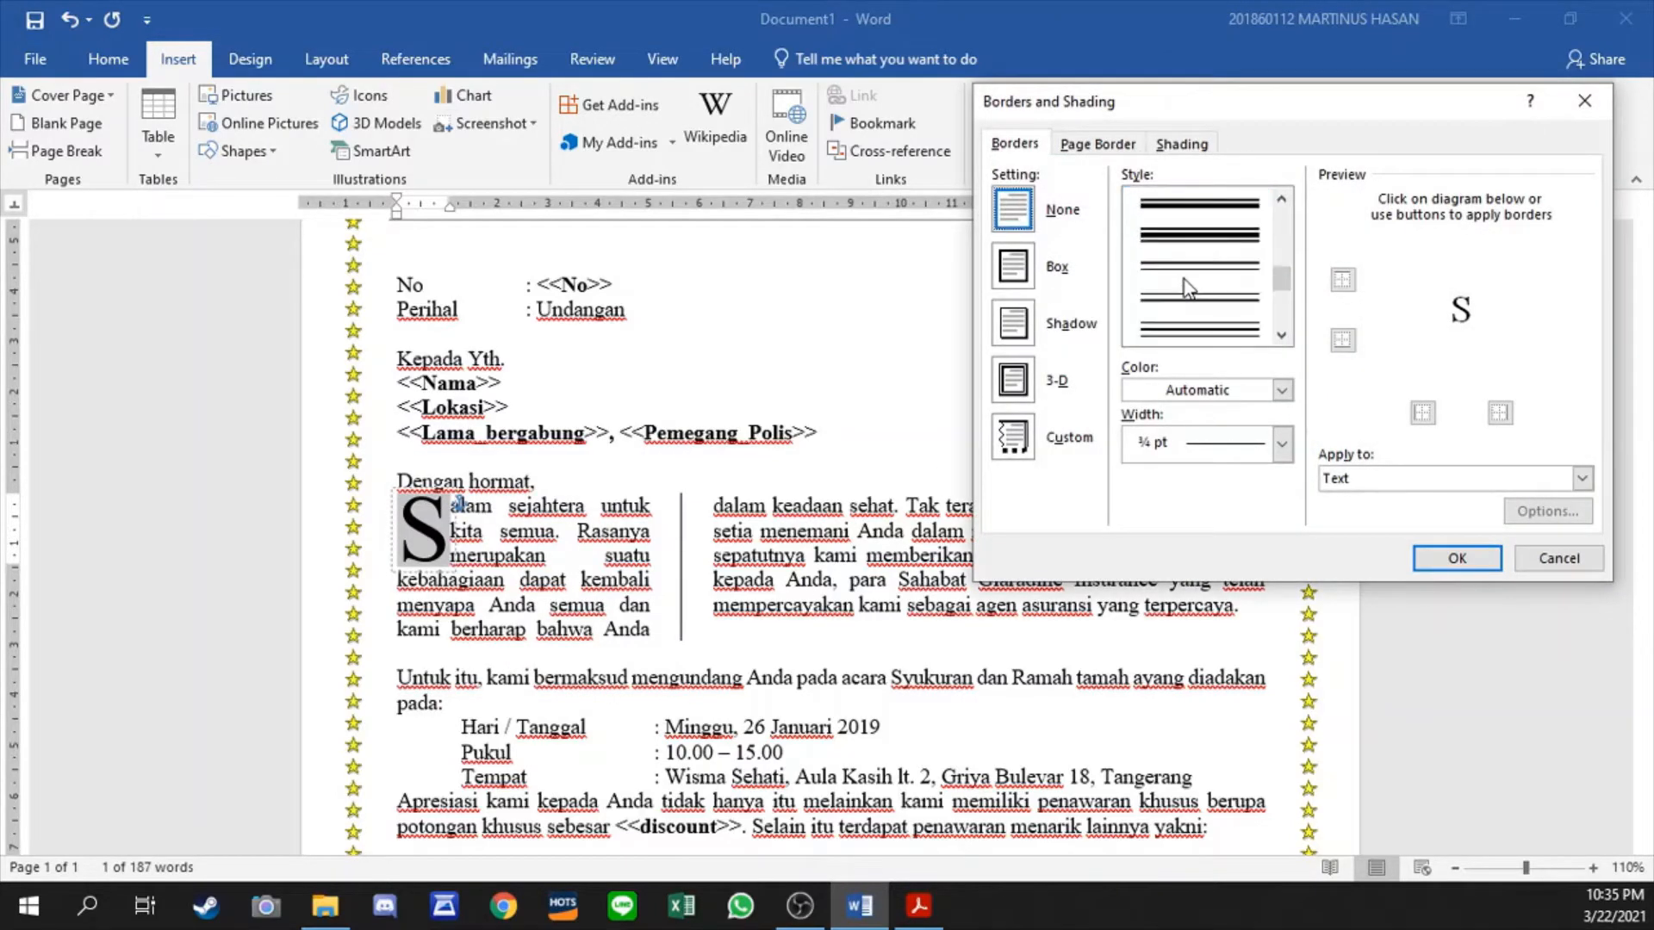
scroll(1236, 256, "up", 2)
left_click(1230, 285)
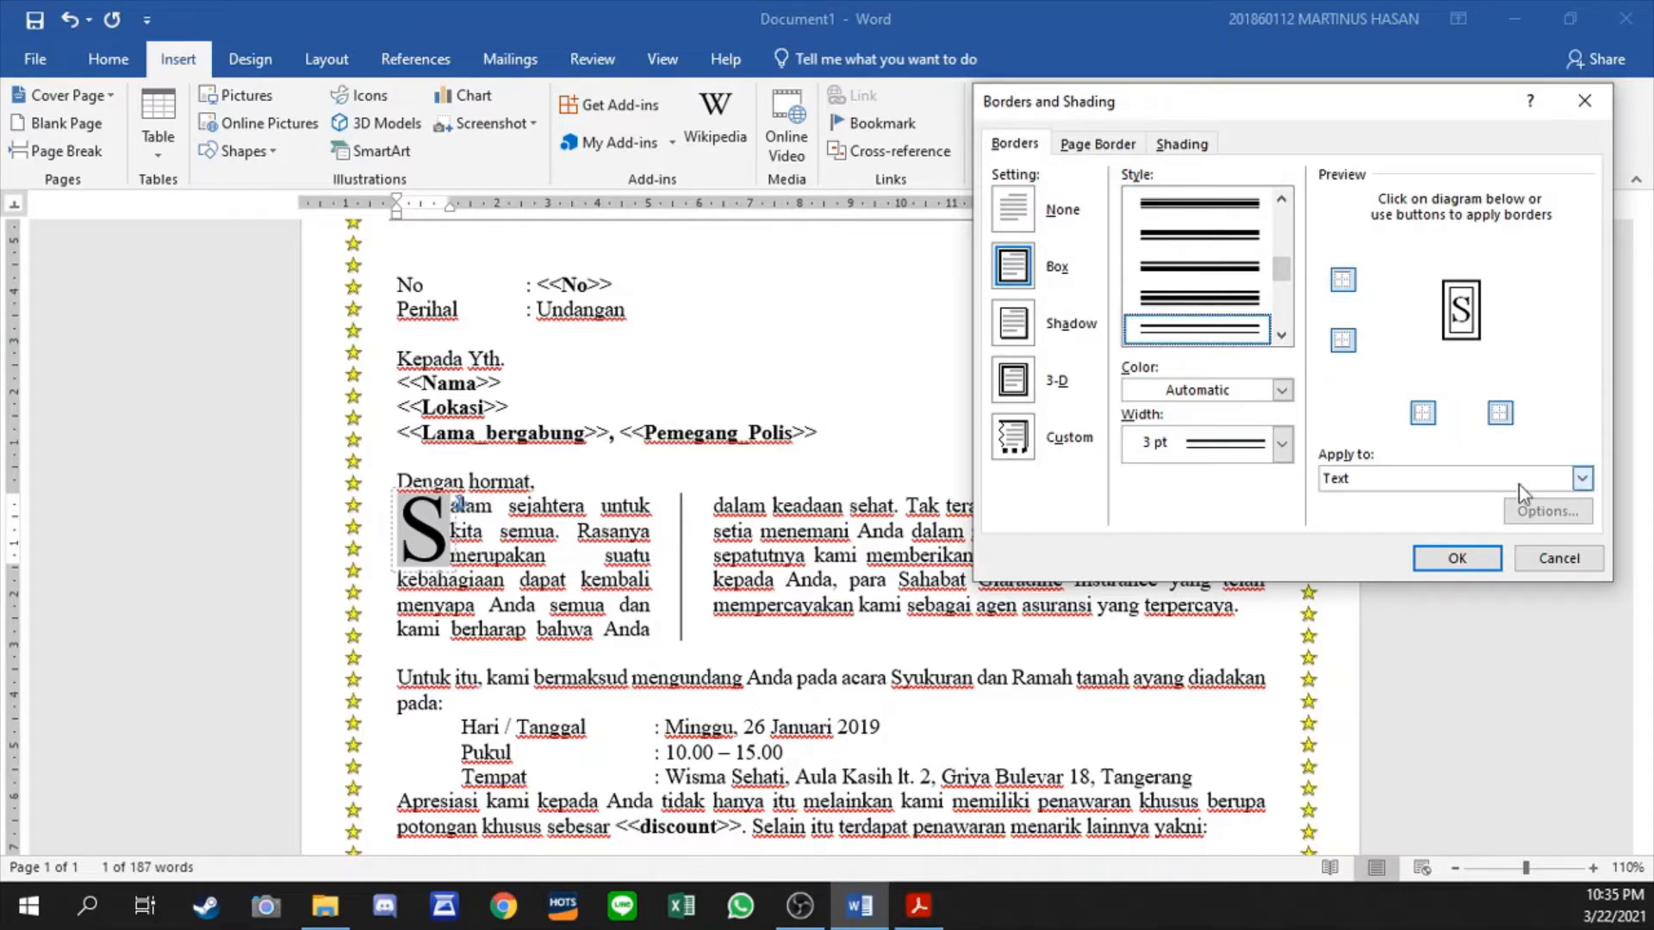
left_click(1474, 567)
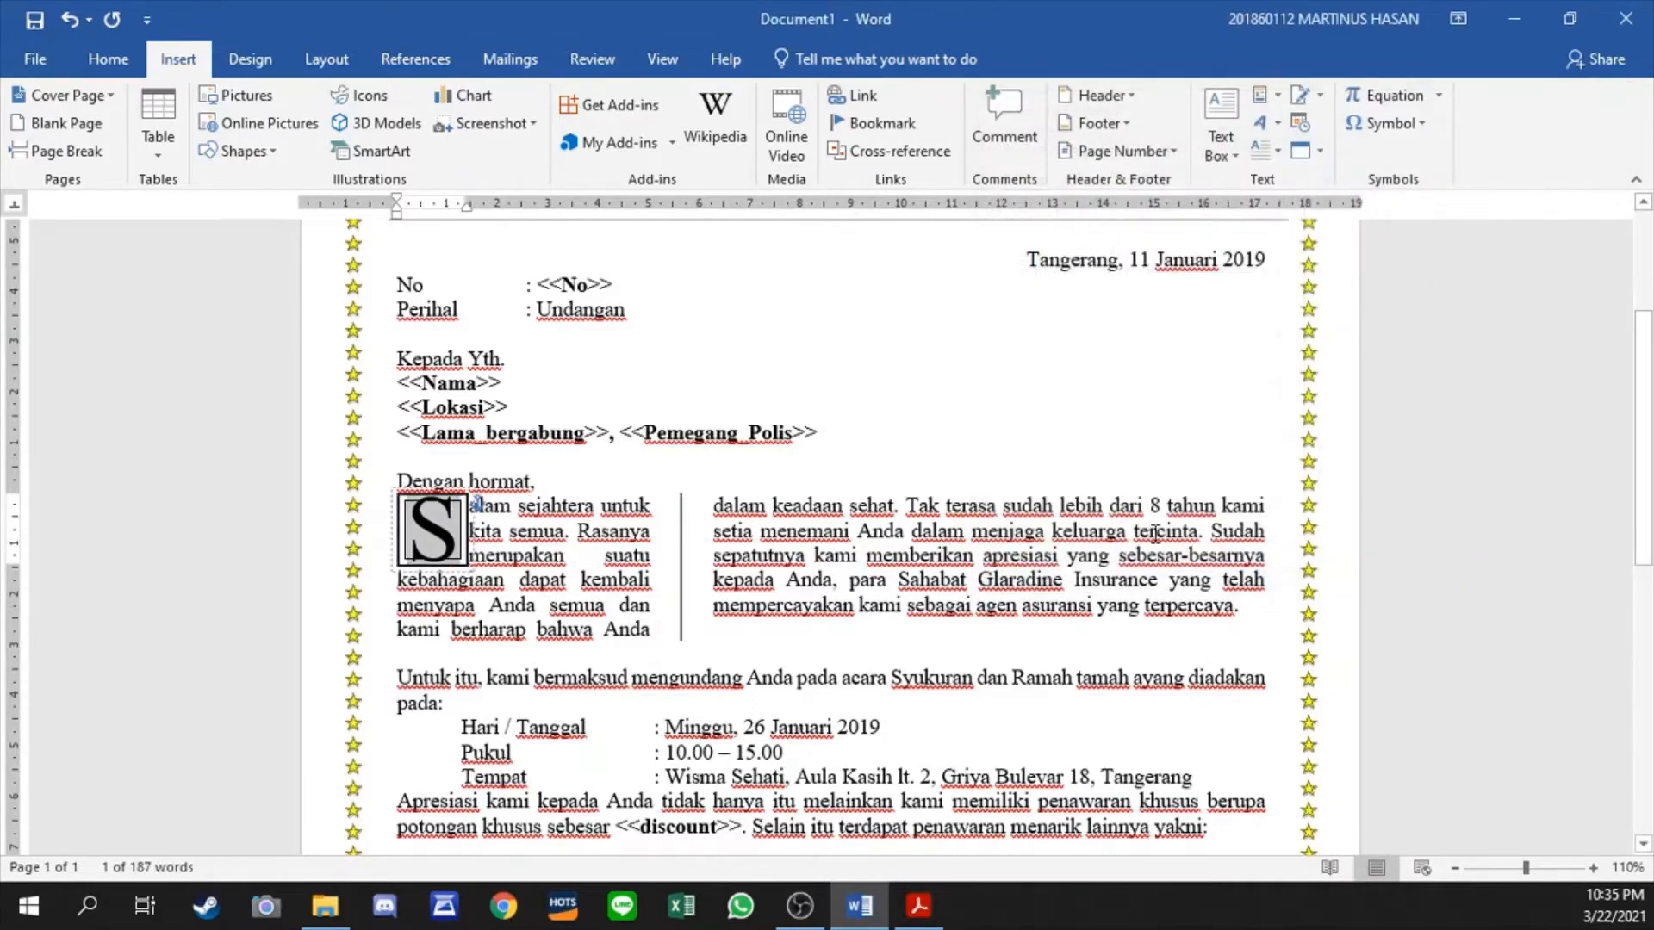
- Reduce the drop cap's font size to 48
left_click(108, 58)
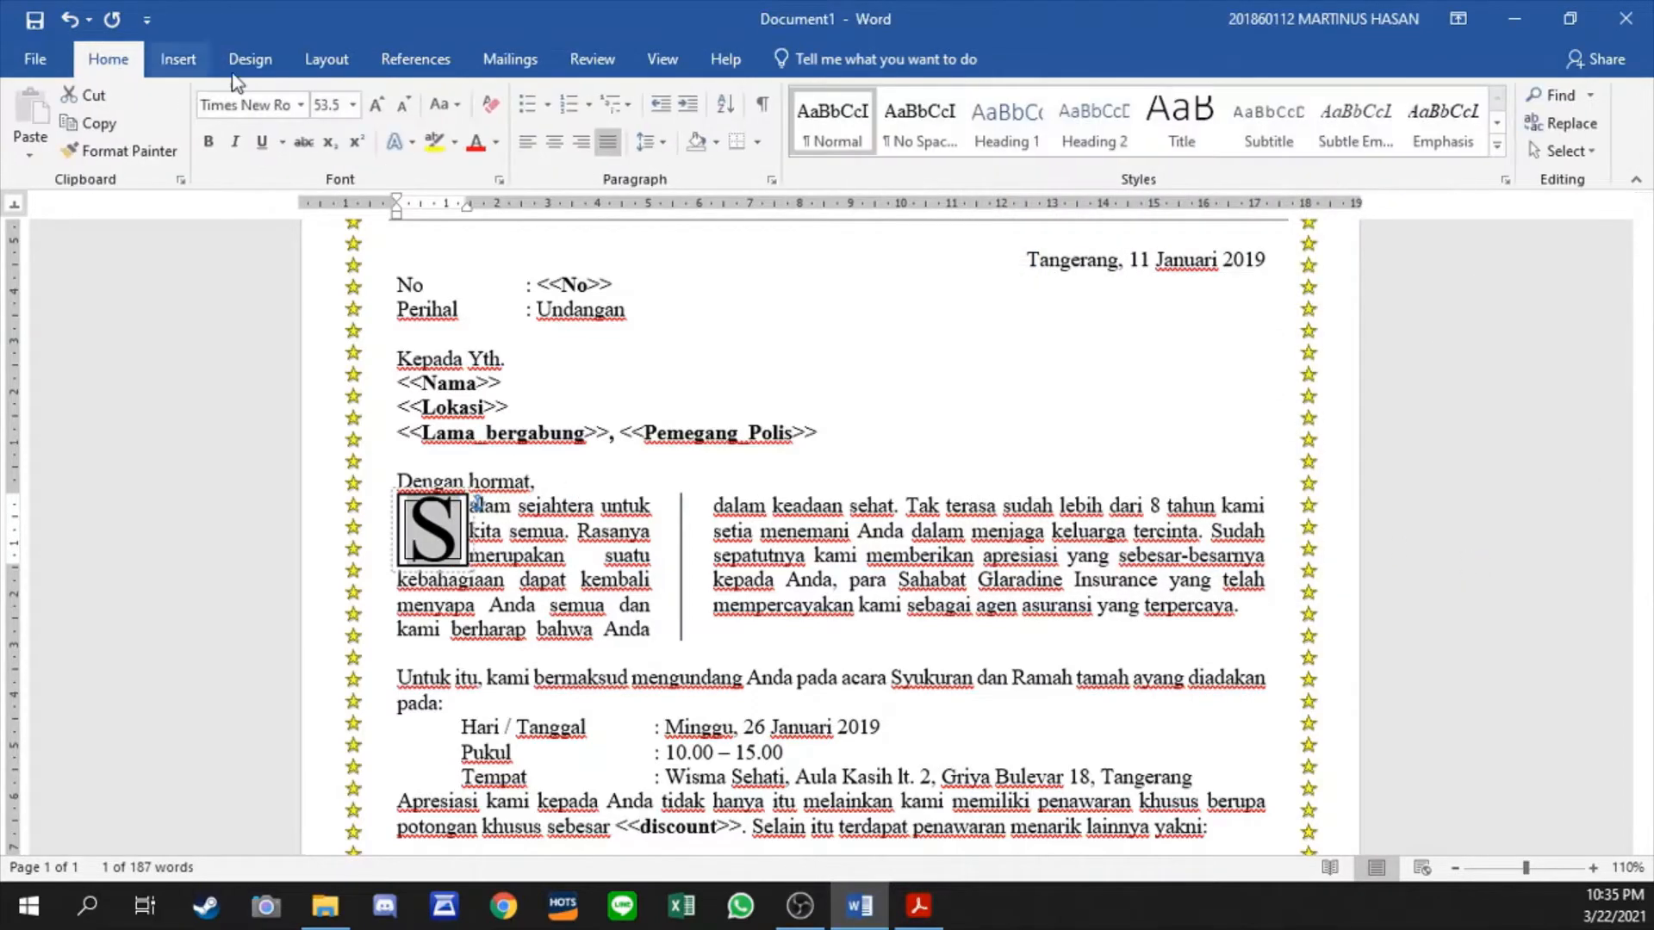
left_click(410, 109)
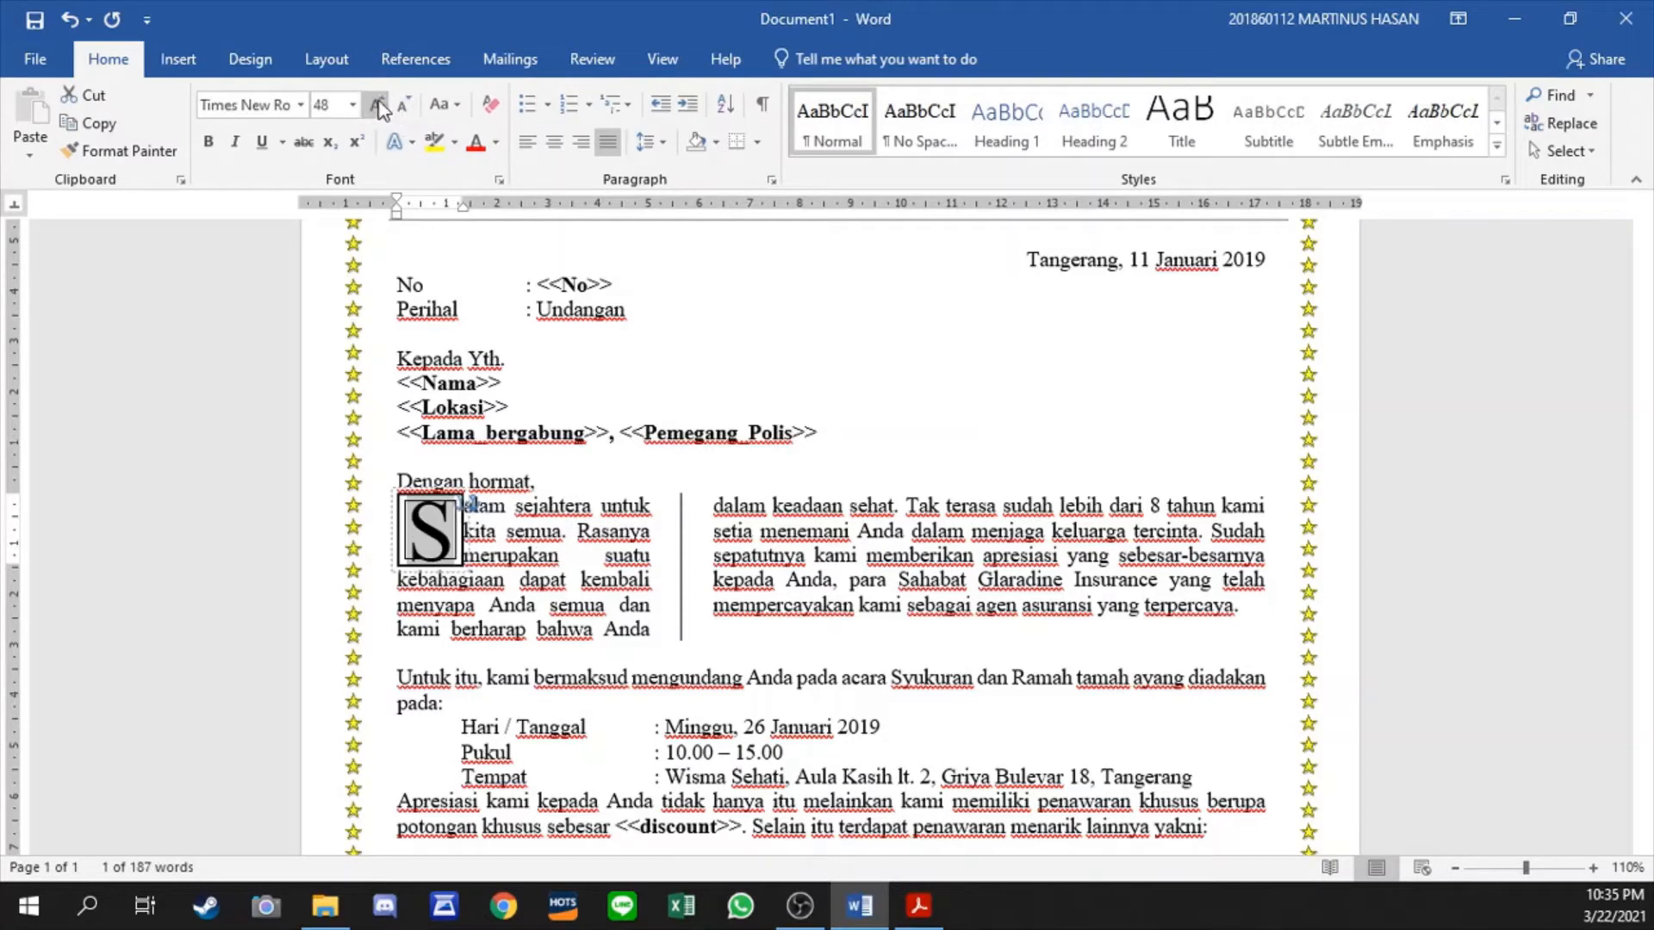
left_click(651, 627)
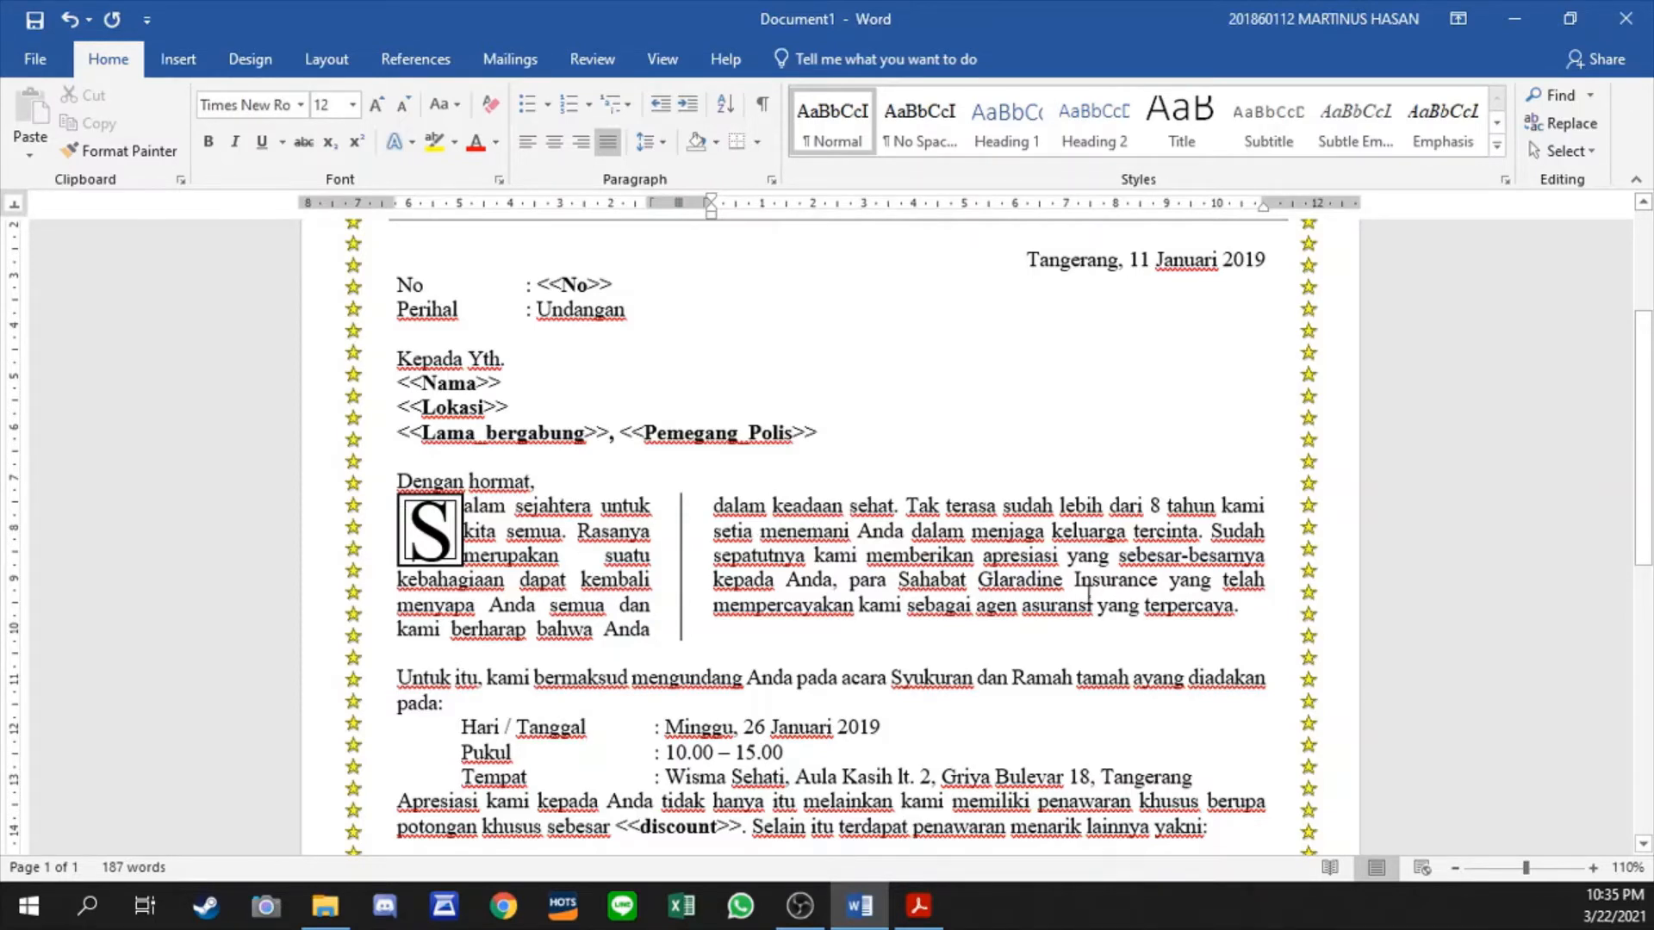
scroll(1088, 595, "down", 1)
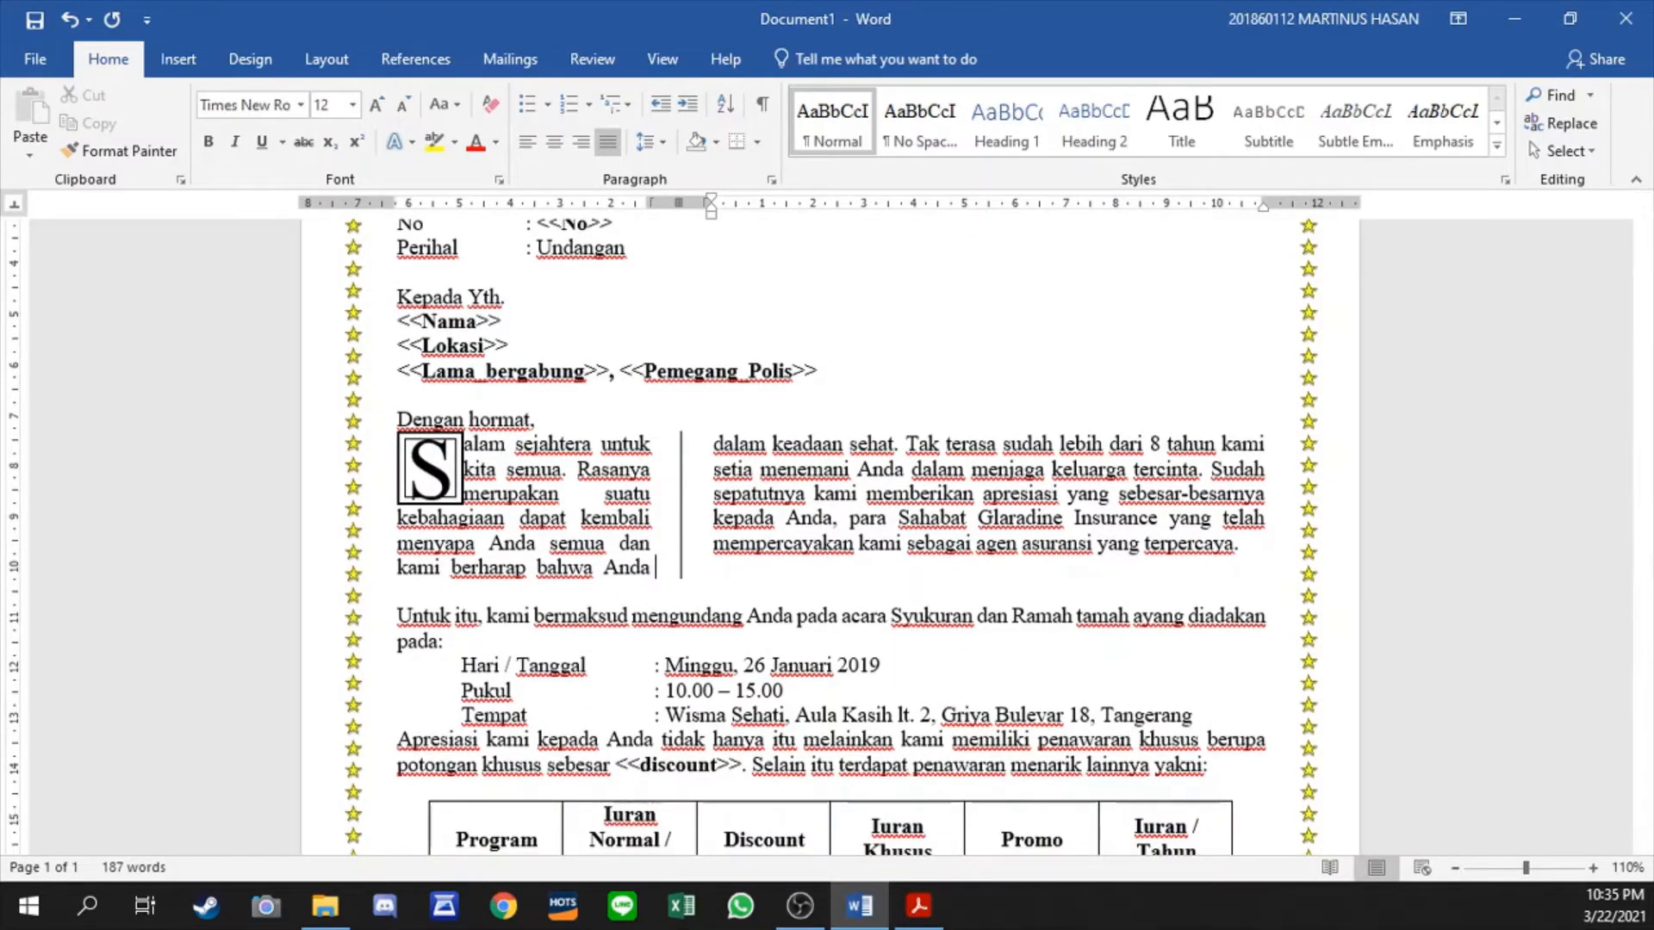
scroll(812, 599, "down", 5)
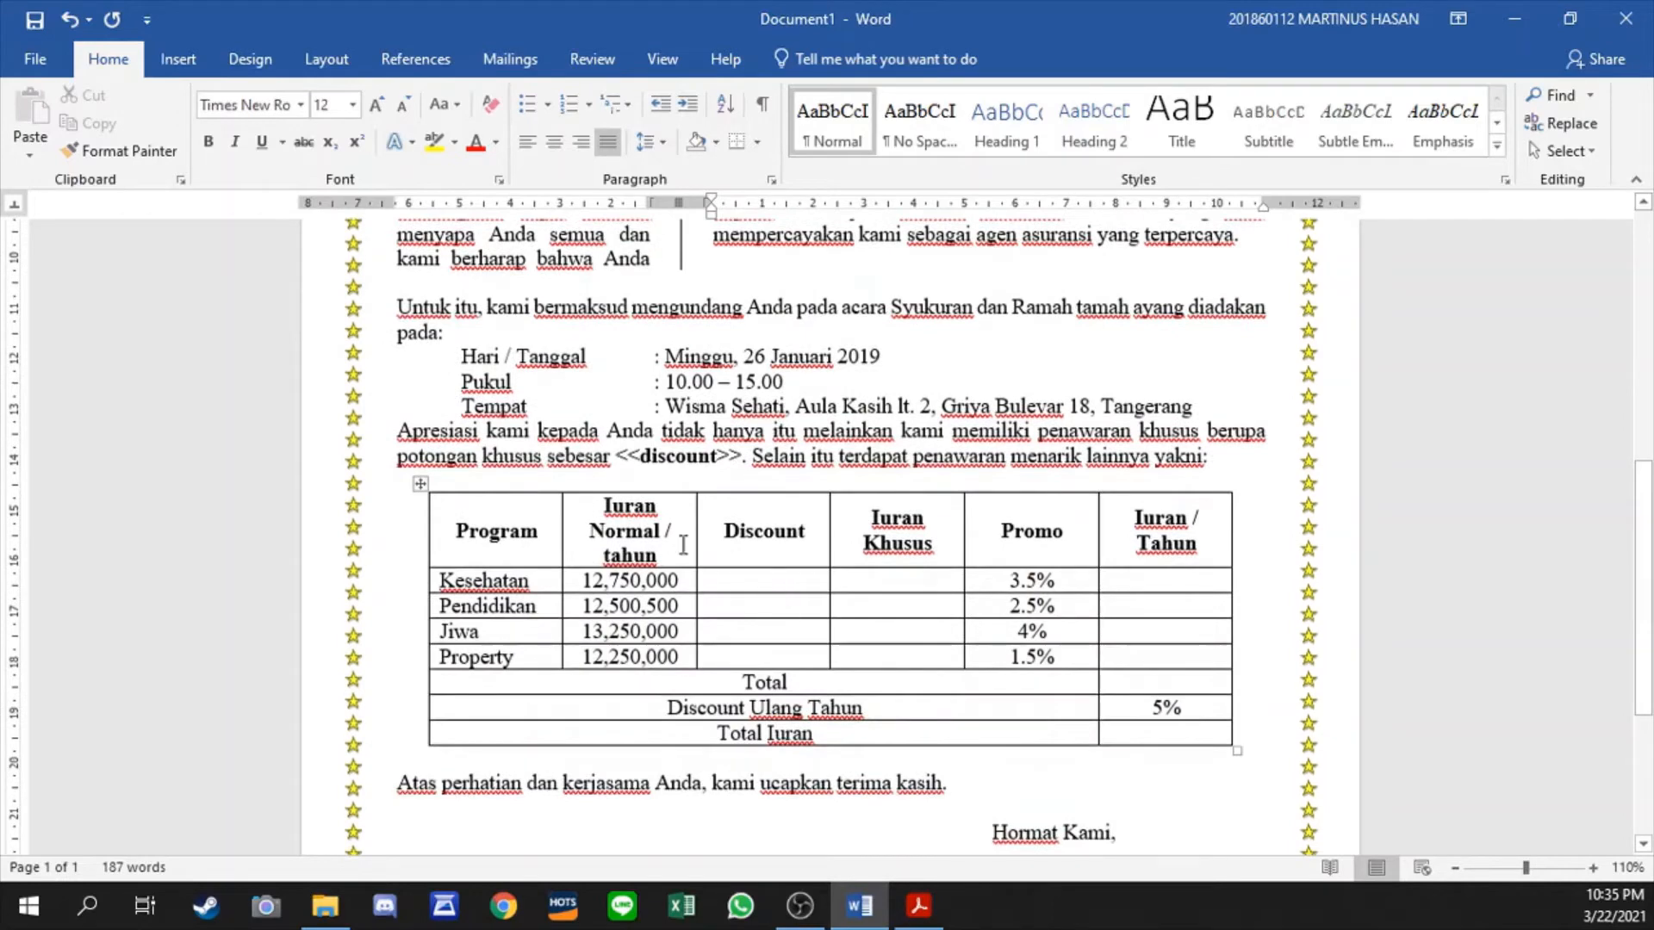
left_click(1205, 458)
key("Return")
key("Return")
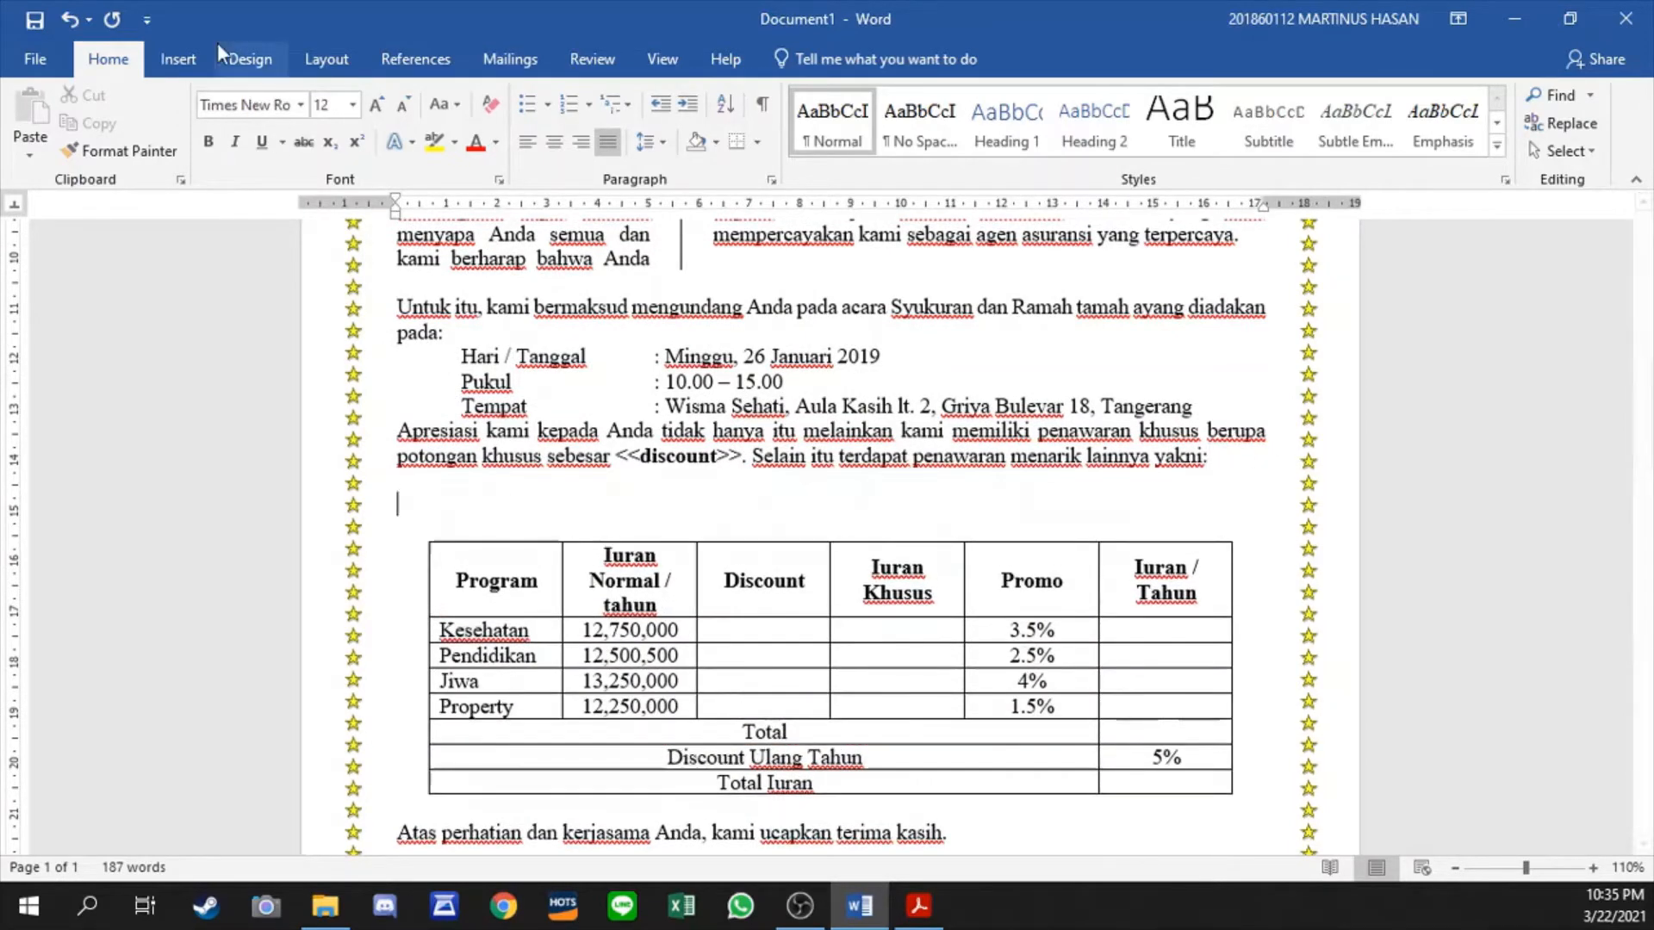
left_click(175, 53)
left_click(147, 134)
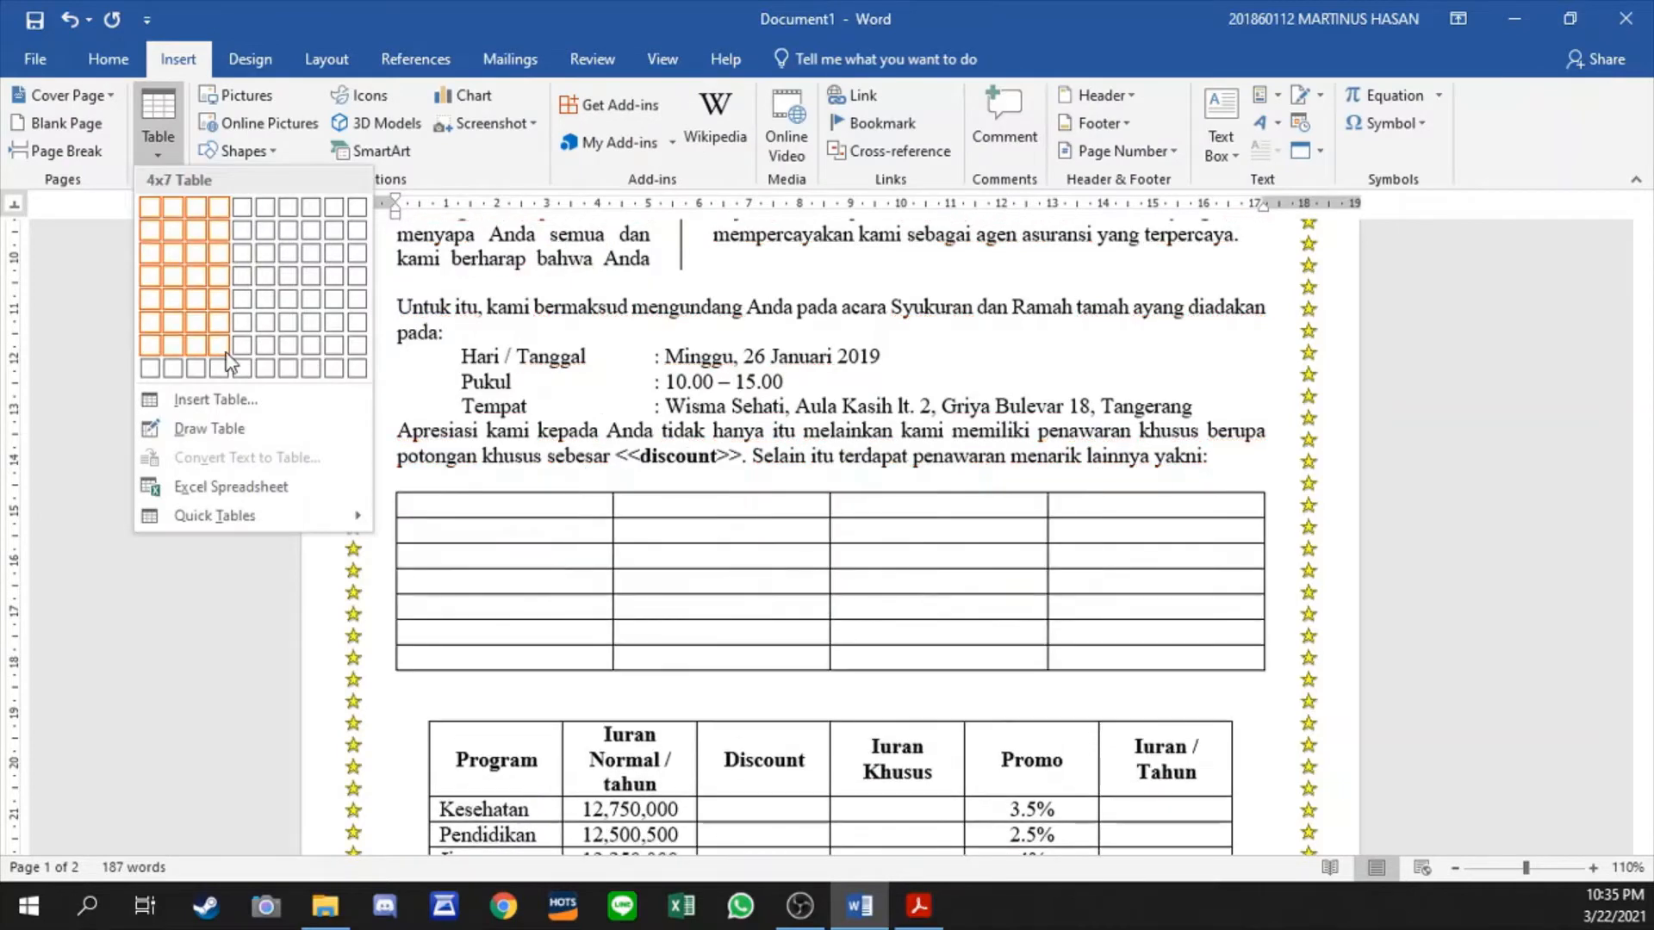
left_click(1004, 411)
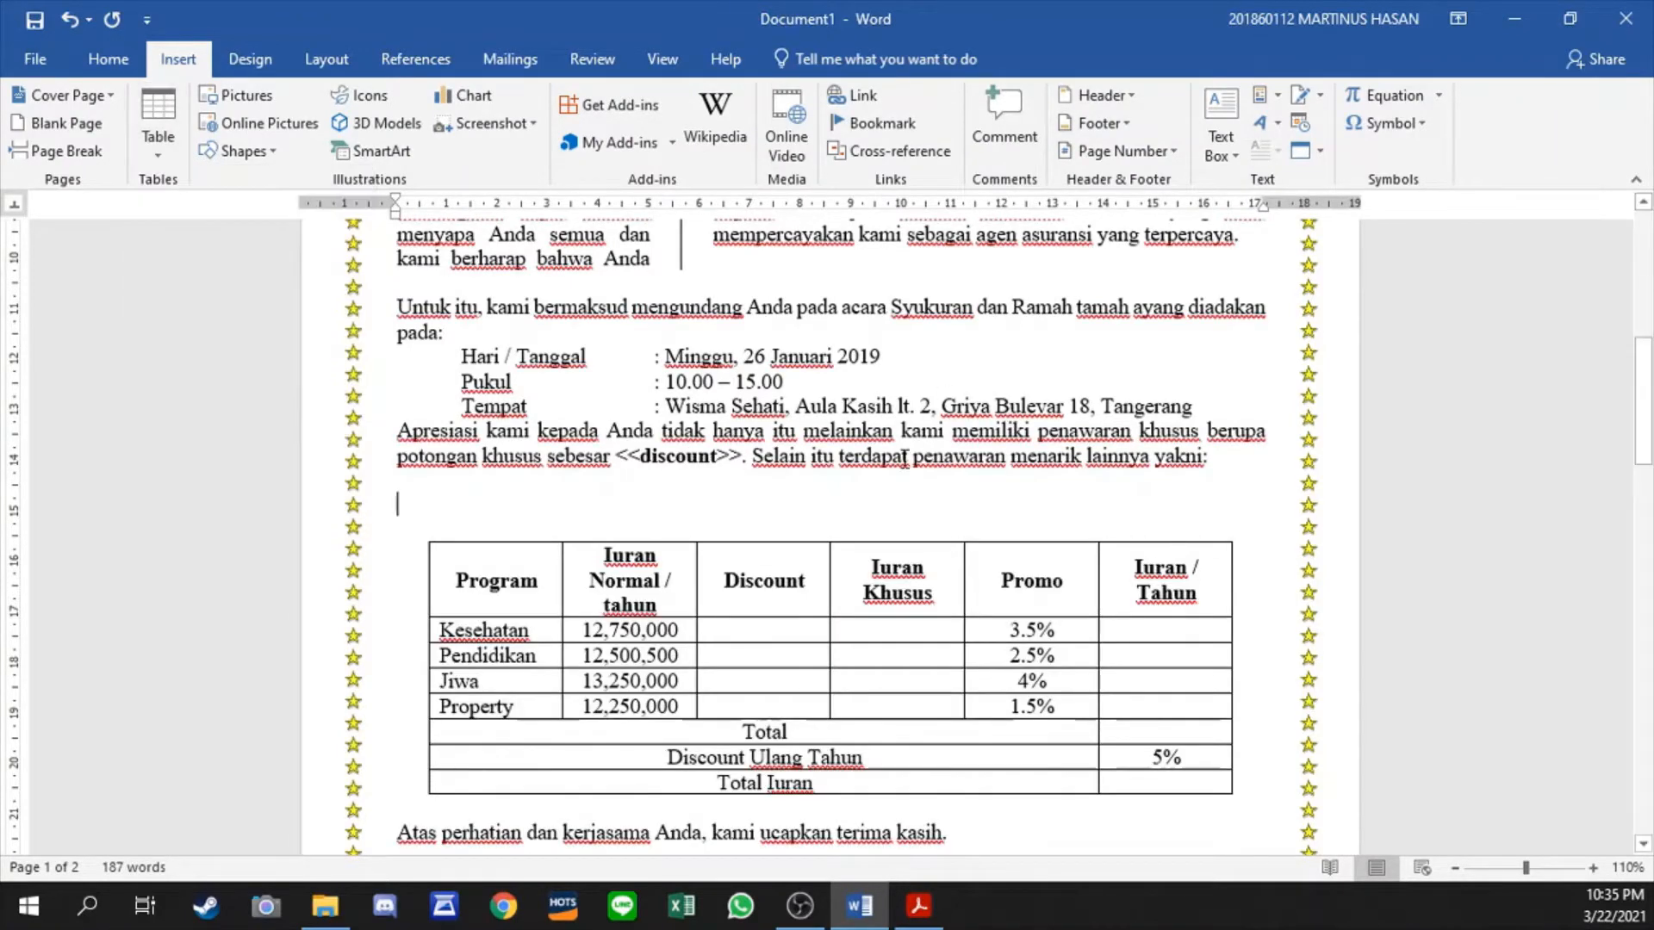
key("BackSpace")
key("BackSpace")
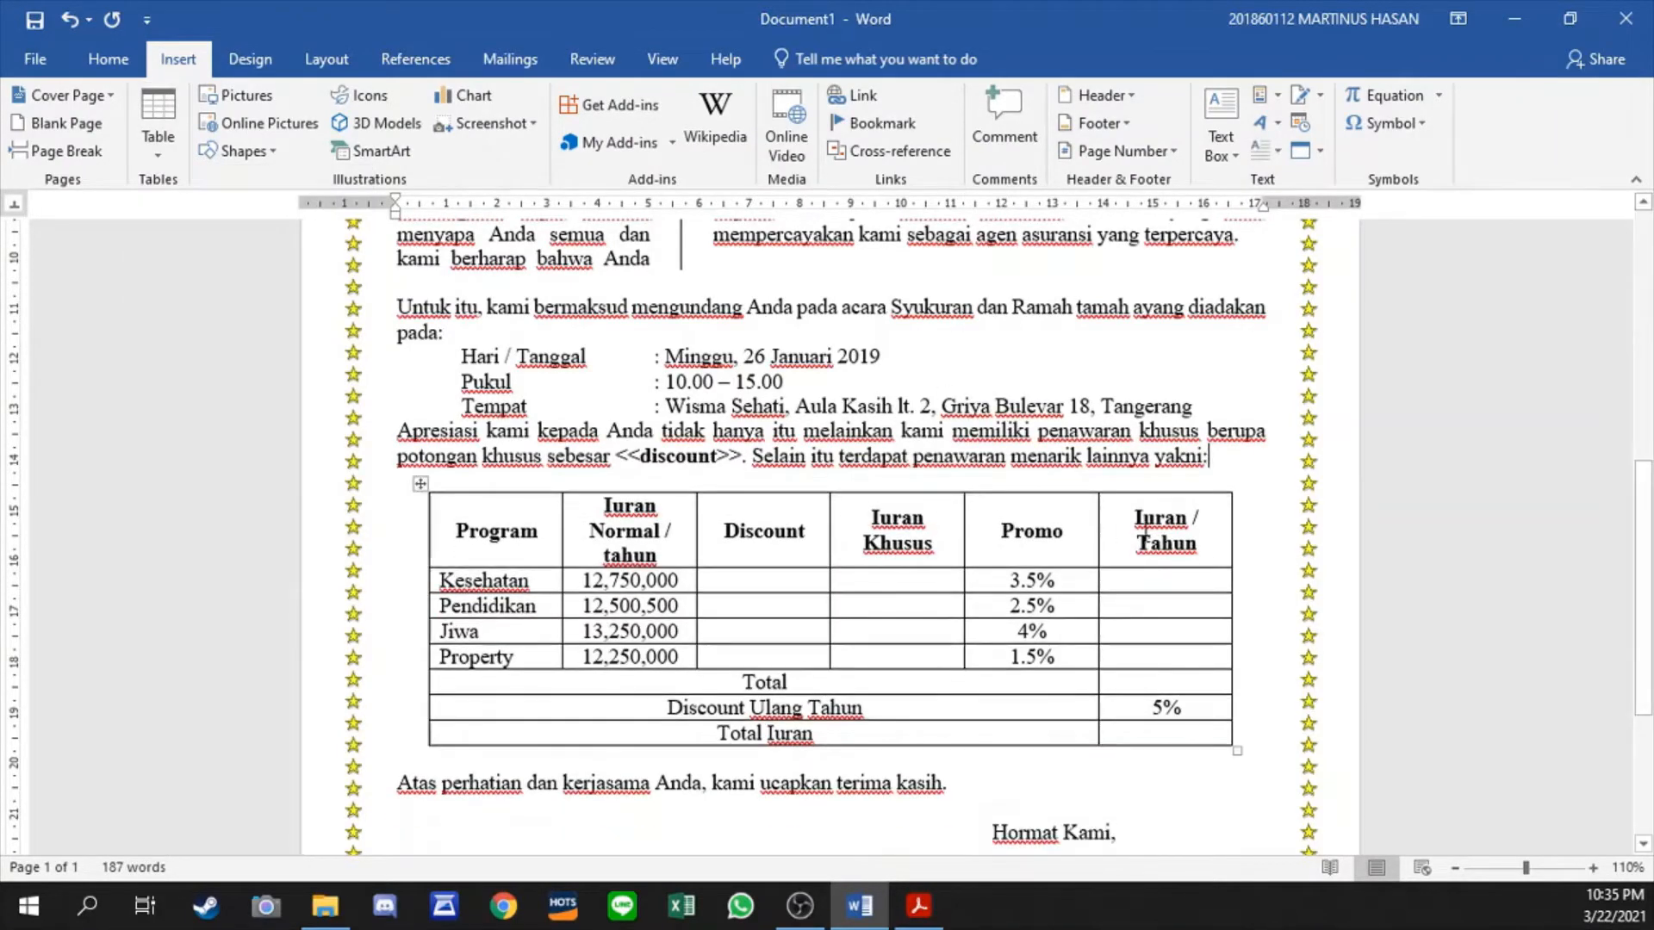
scroll(1048, 517, "down", 1)
scroll(1048, 517, "down", 3)
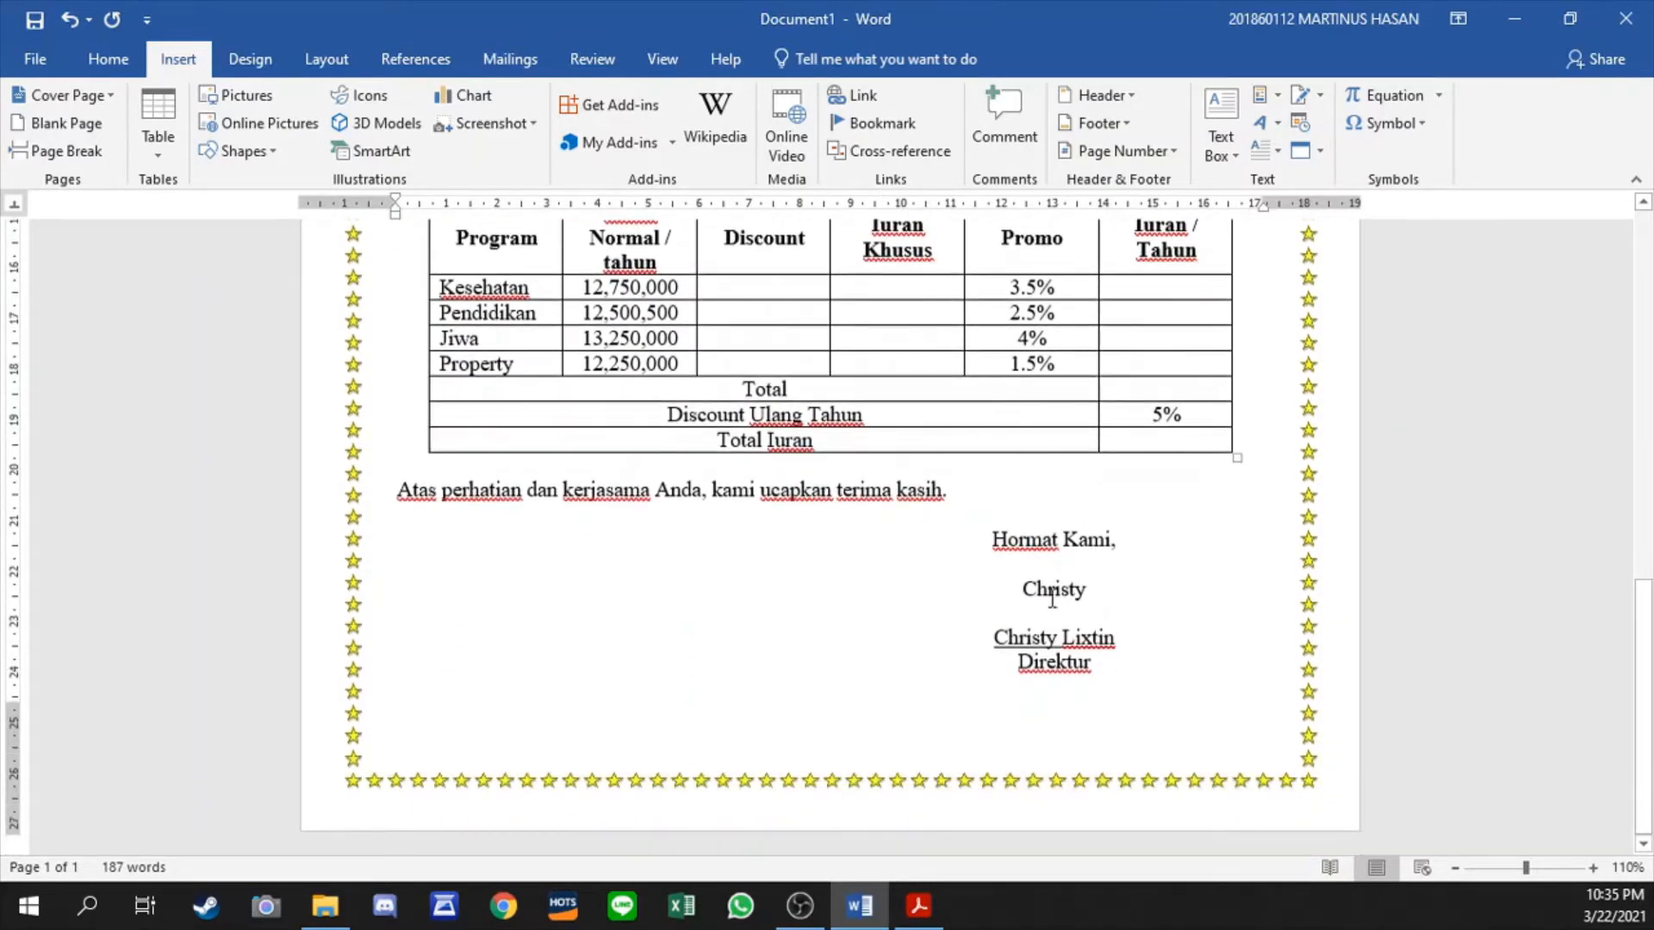
scroll(871, 540, "up", 4)
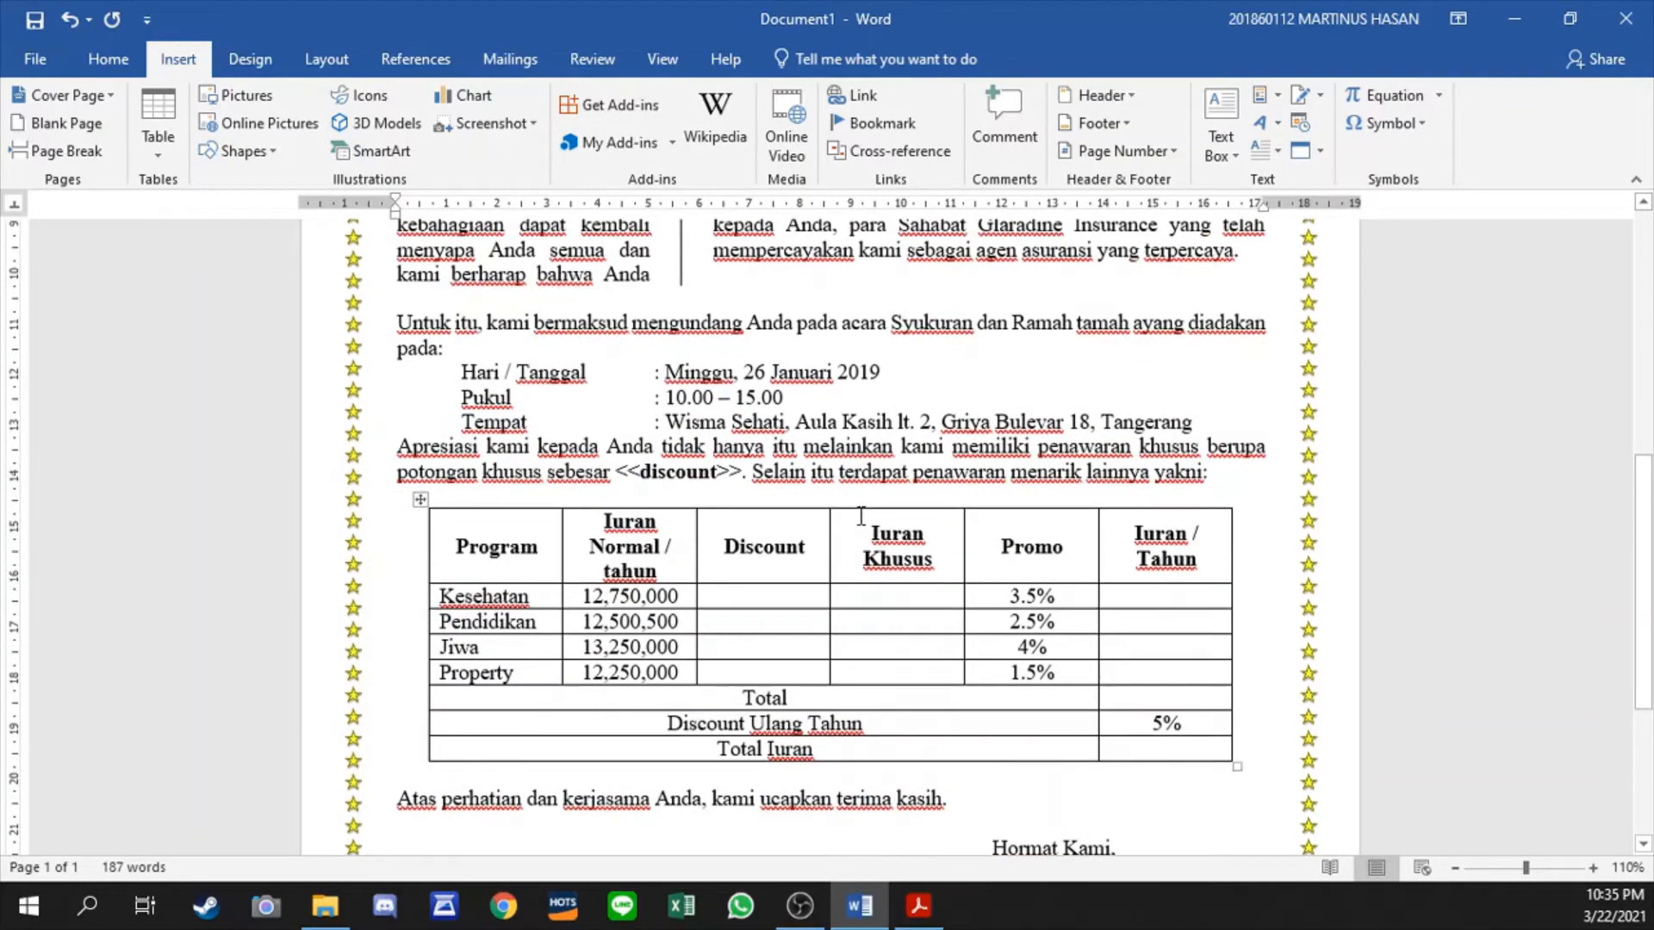
scroll(886, 510, "down", 2)
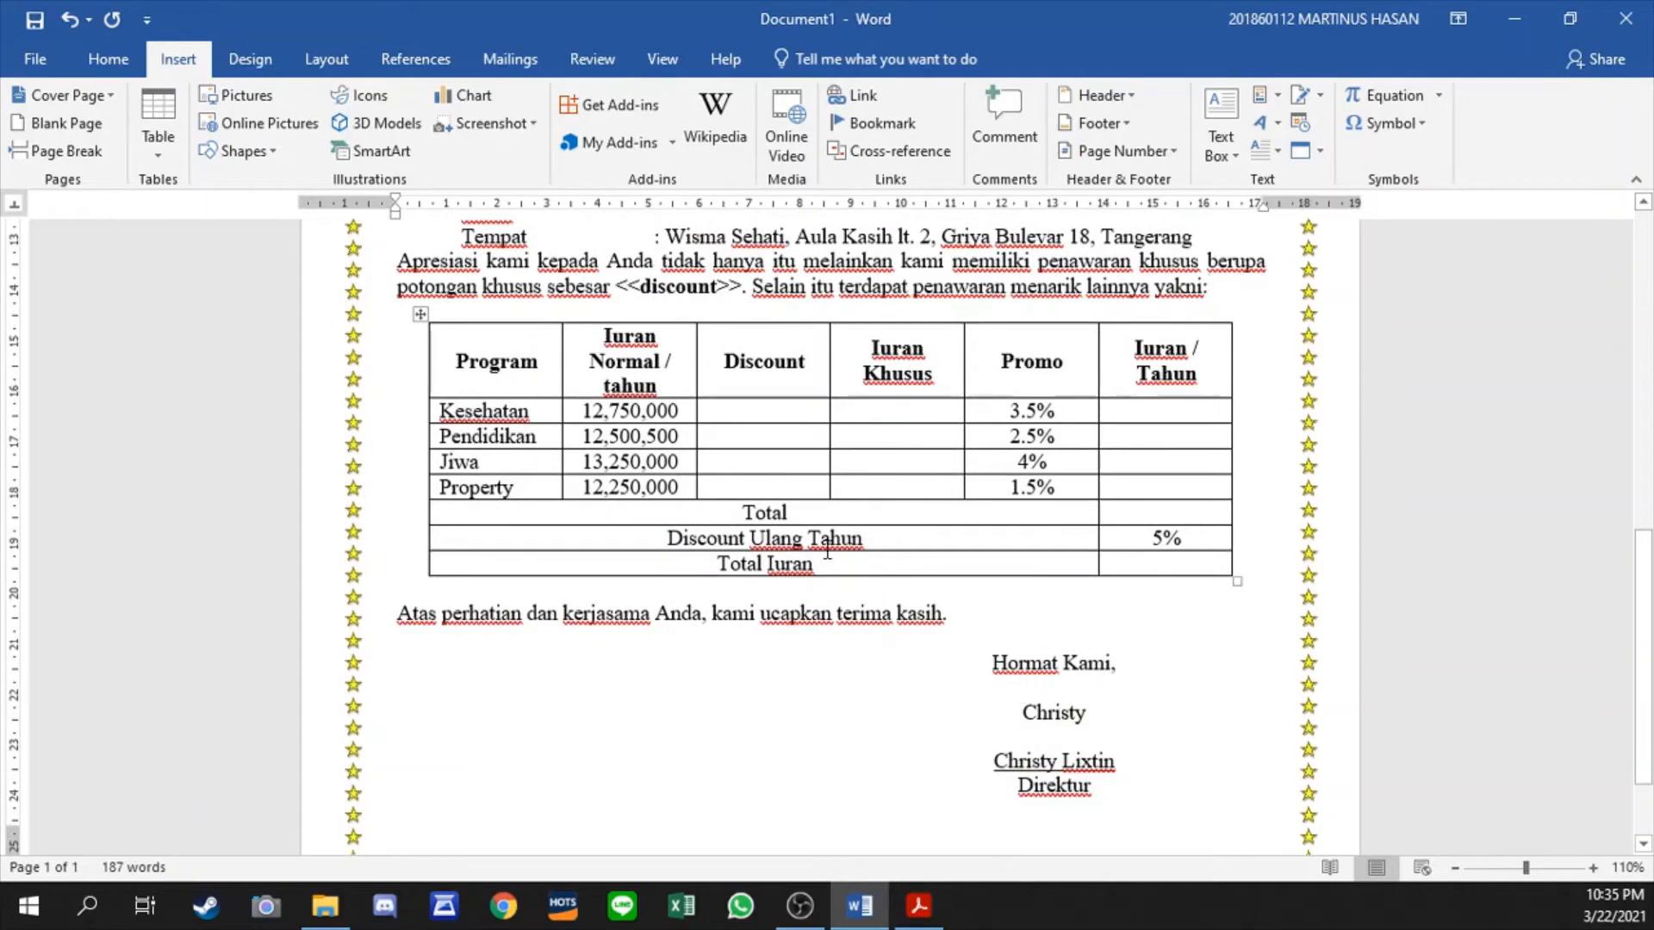
scroll(836, 538, "up", 5)
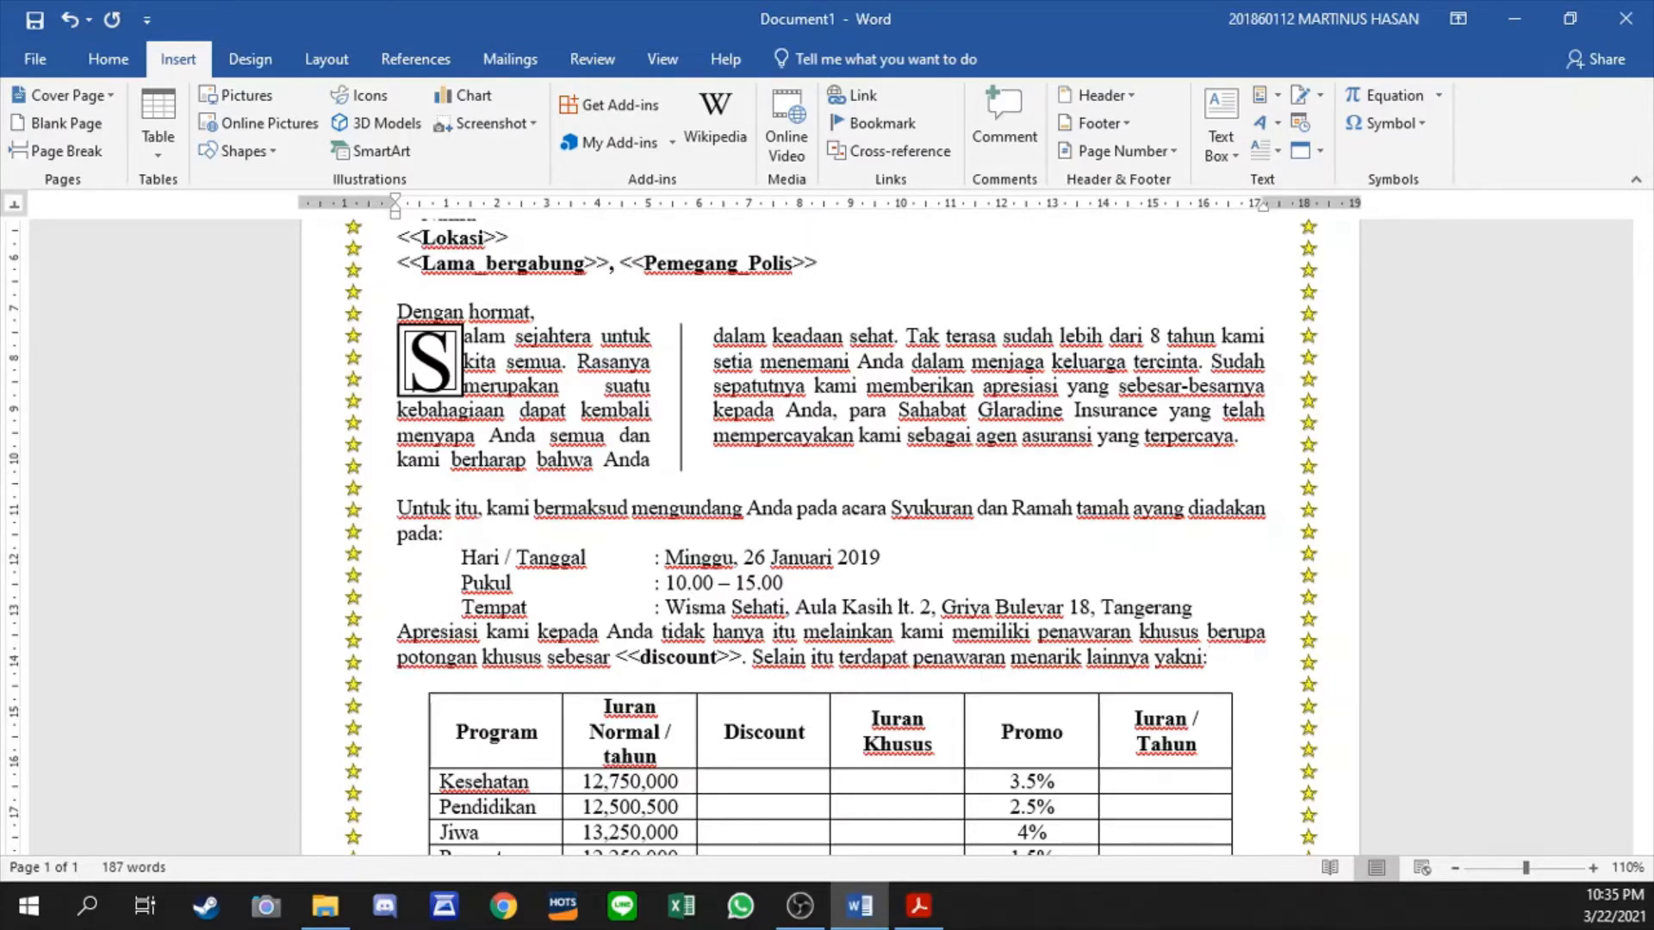
scroll(832, 398, "up", 1)
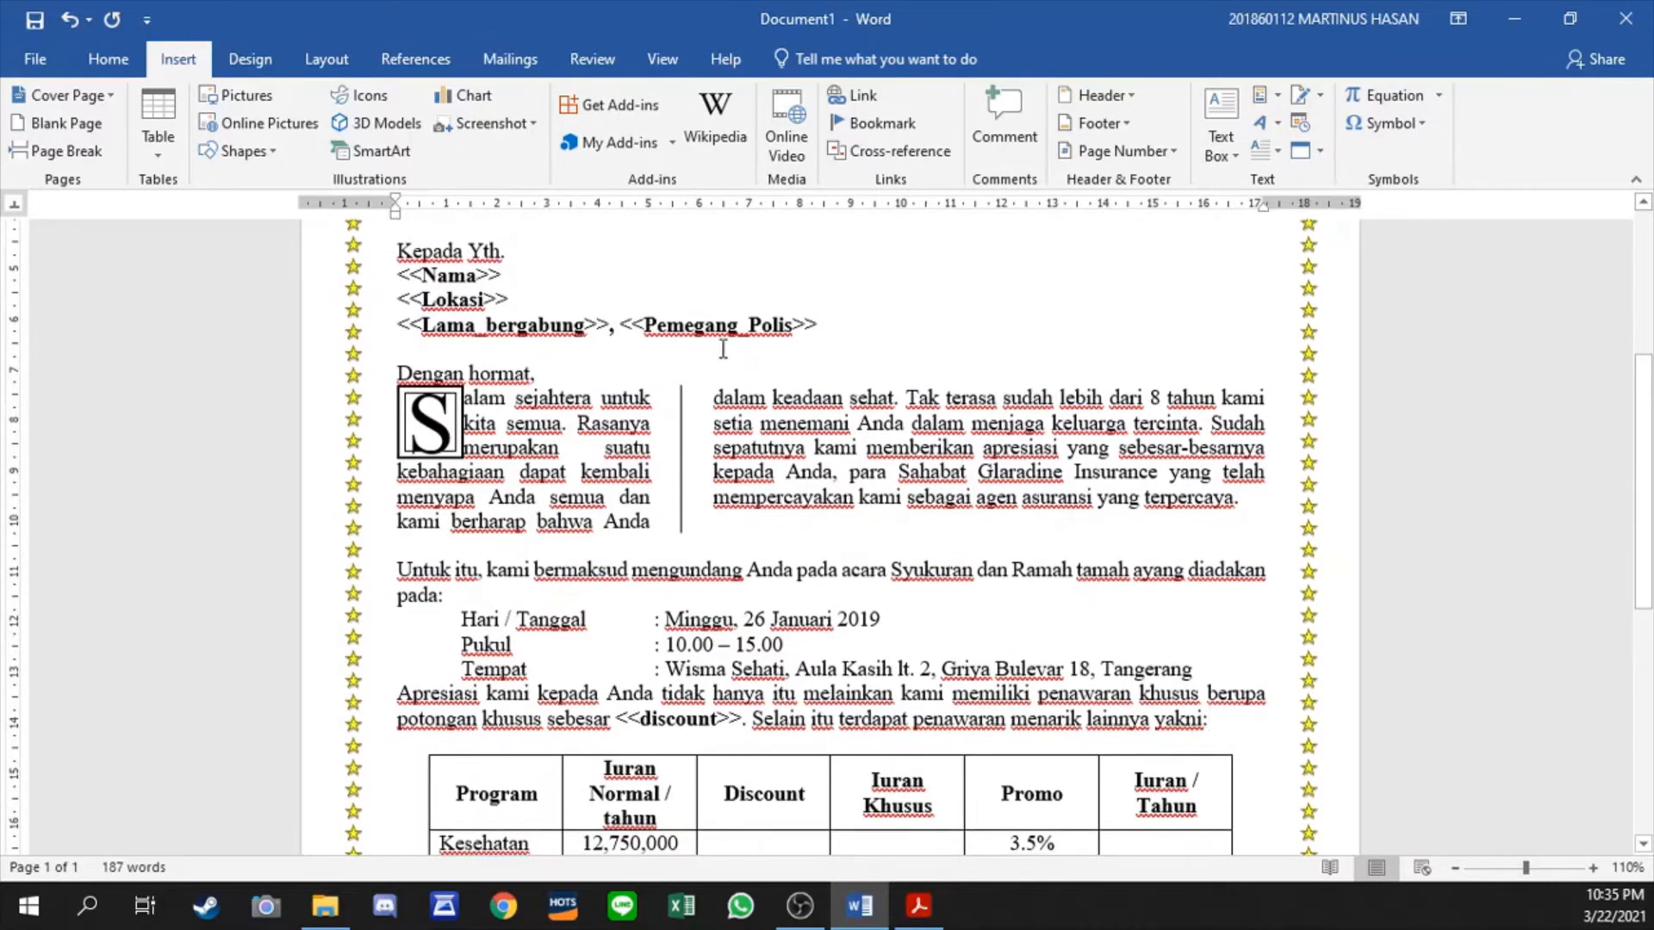
- Start the step-by-step mail merge wizard for letters, use the current document, and proceed to selecting recipients
left_click(724, 349)
scroll(723, 348, "up", 2)
scroll(723, 349, "up", 1)
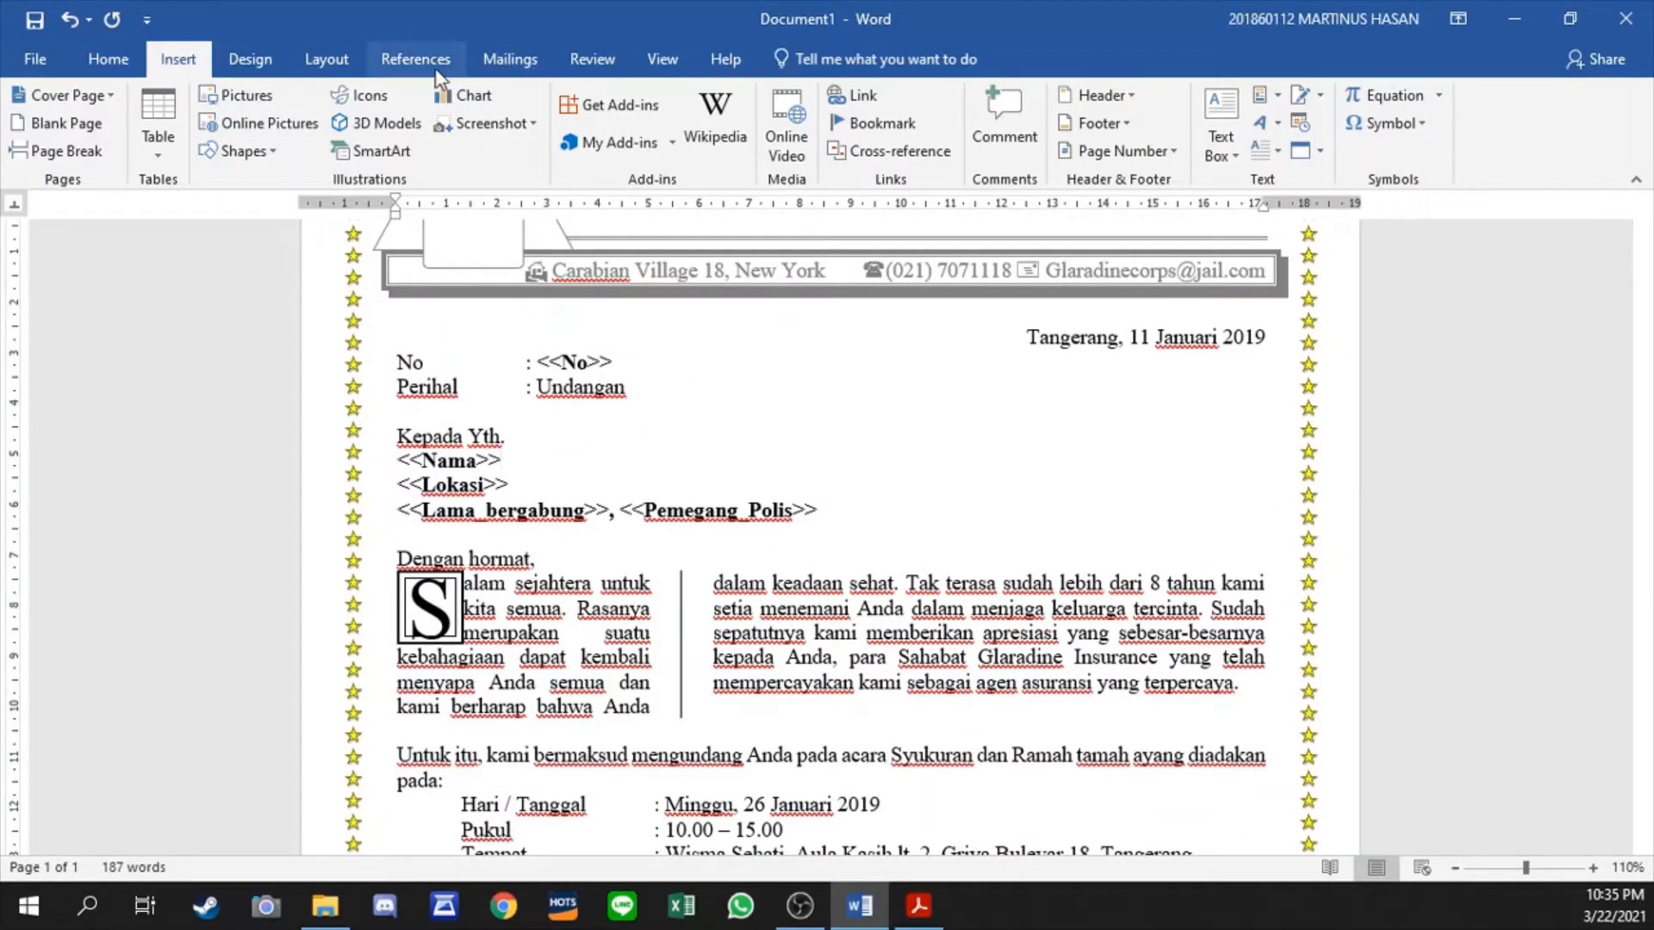
left_click(492, 60)
left_click(172, 155)
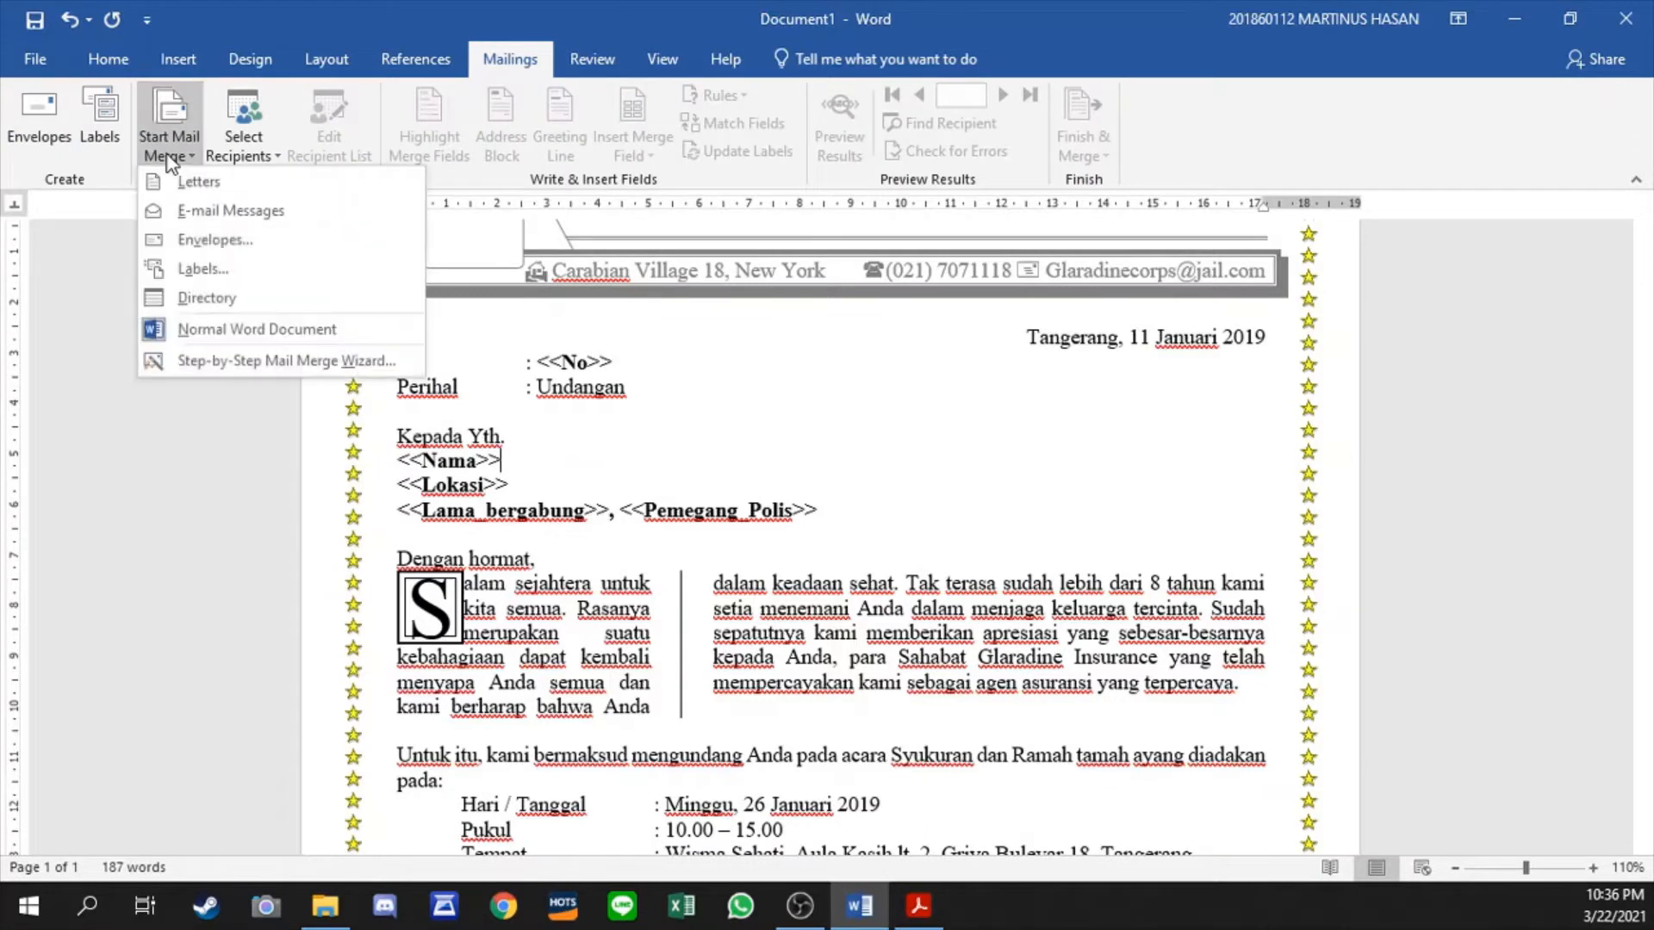
left_click(226, 360)
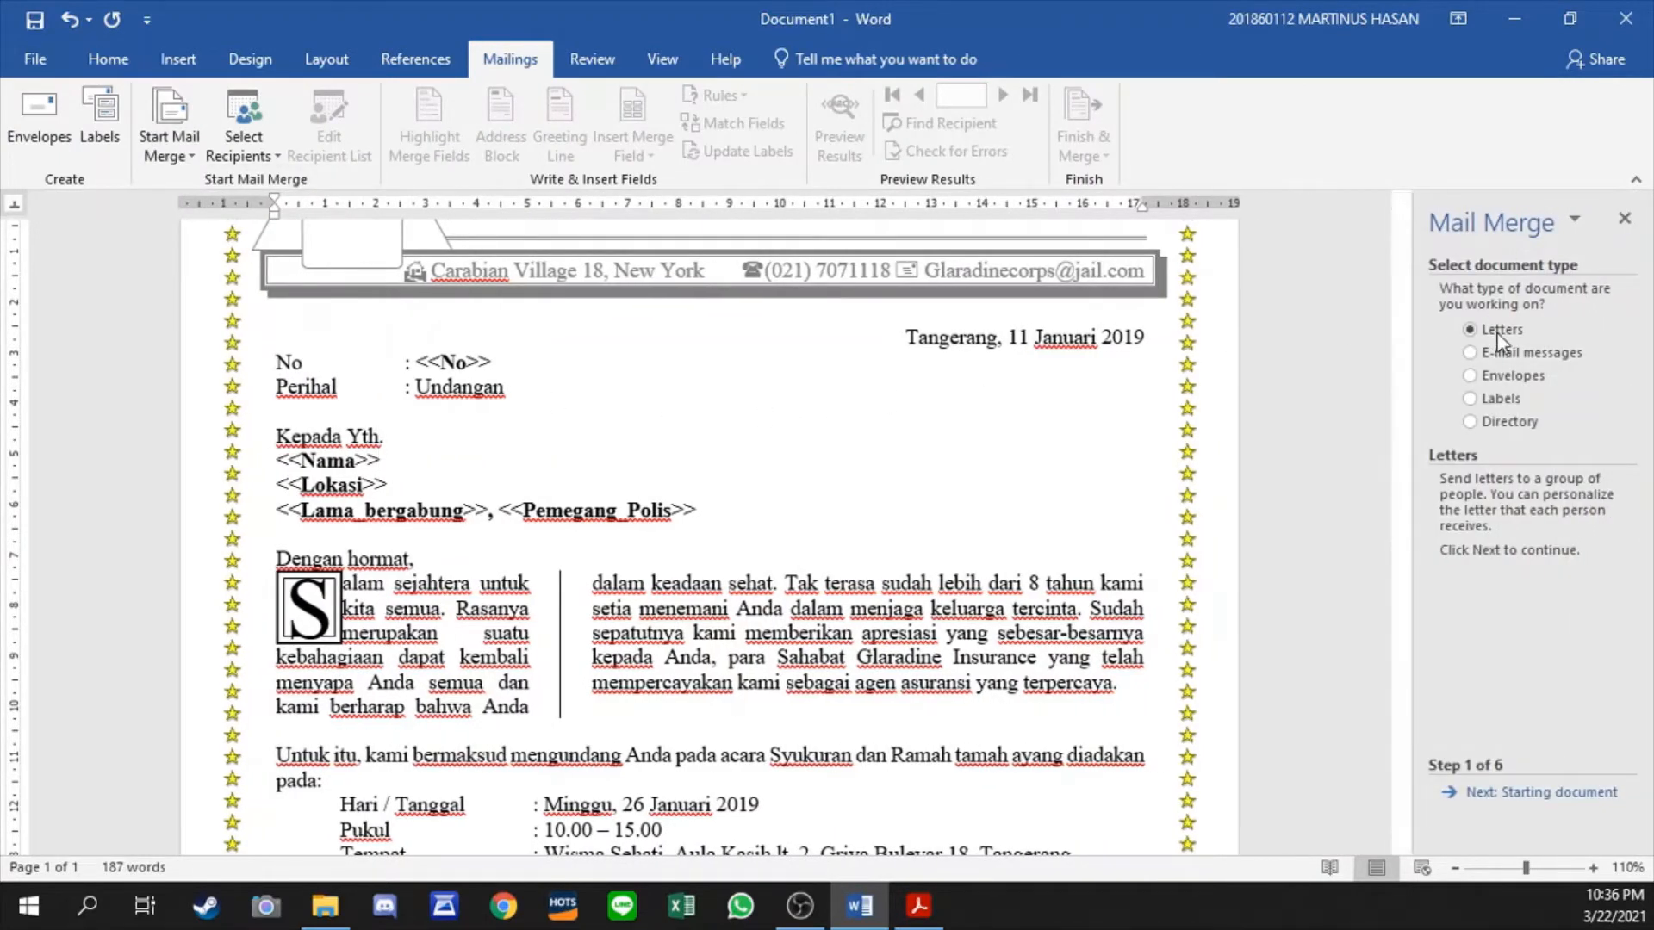
left_click(1503, 795)
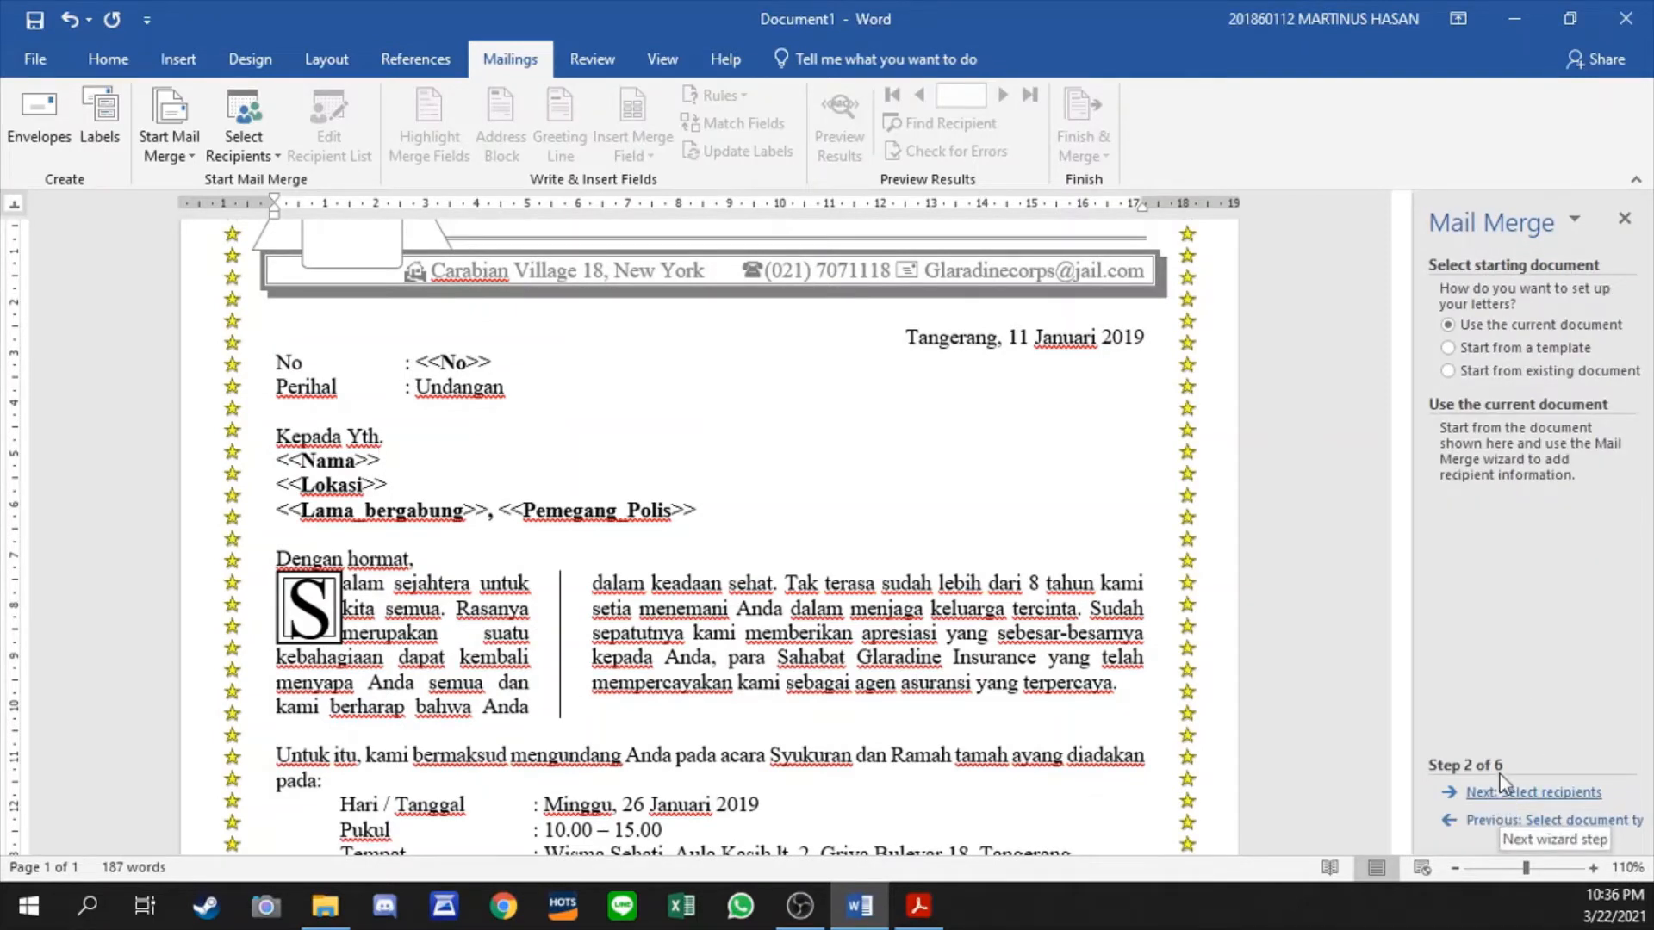
left_click(1515, 793)
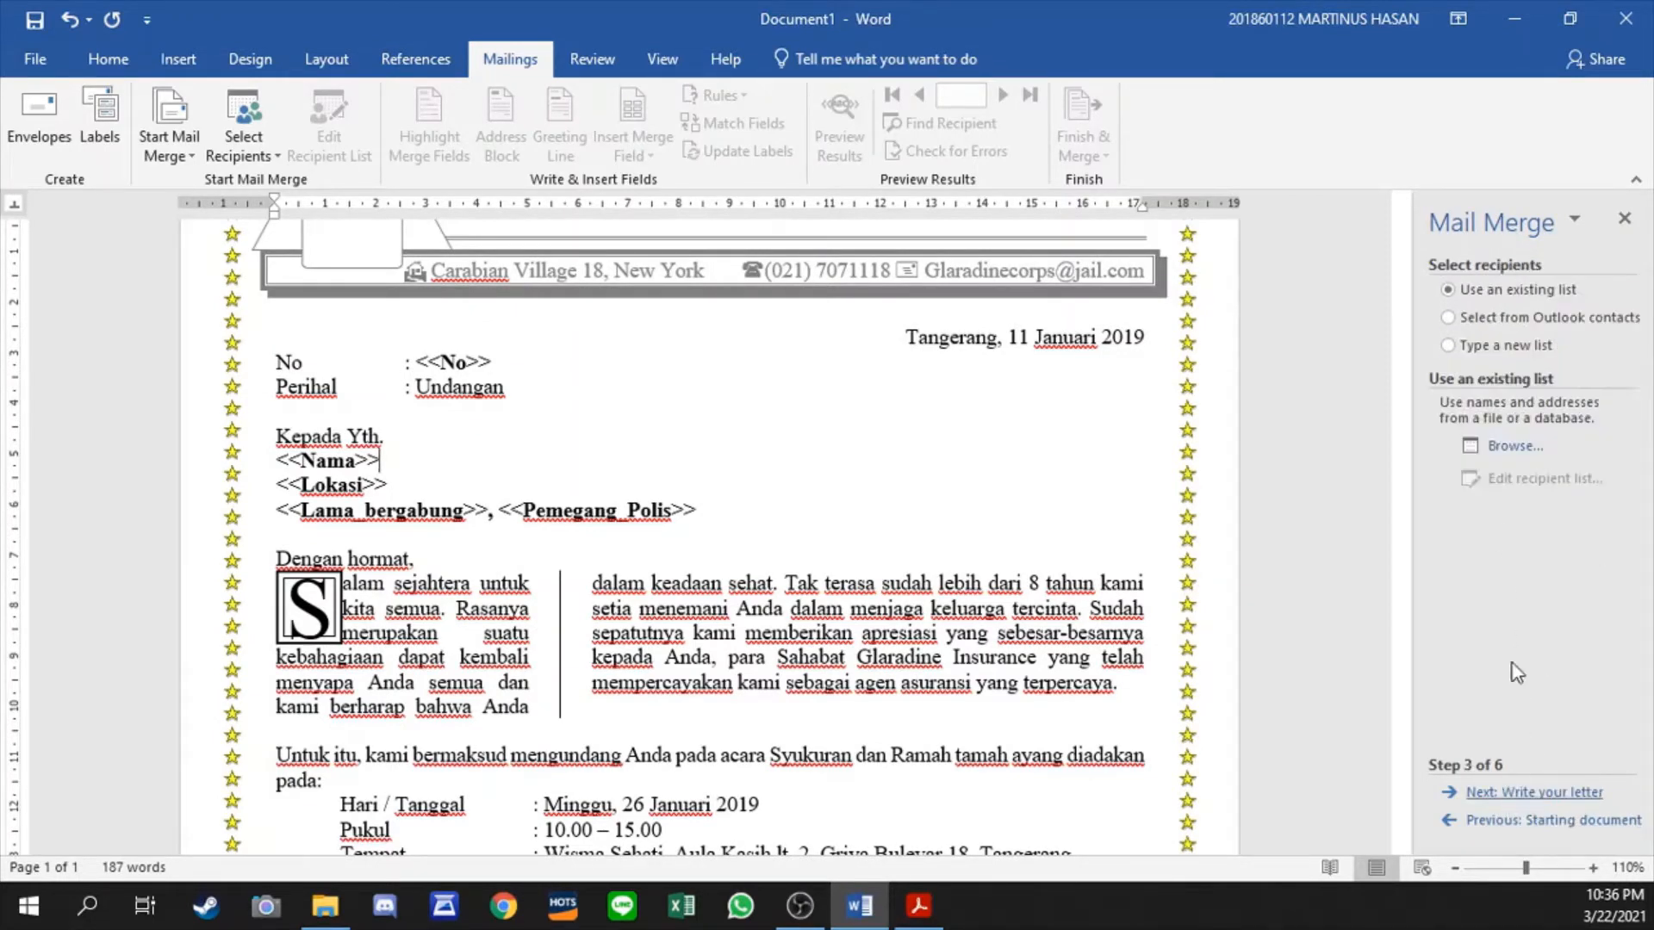
- Choose to type a new recipient list, create it, and open its column customization
left_click(1477, 351)
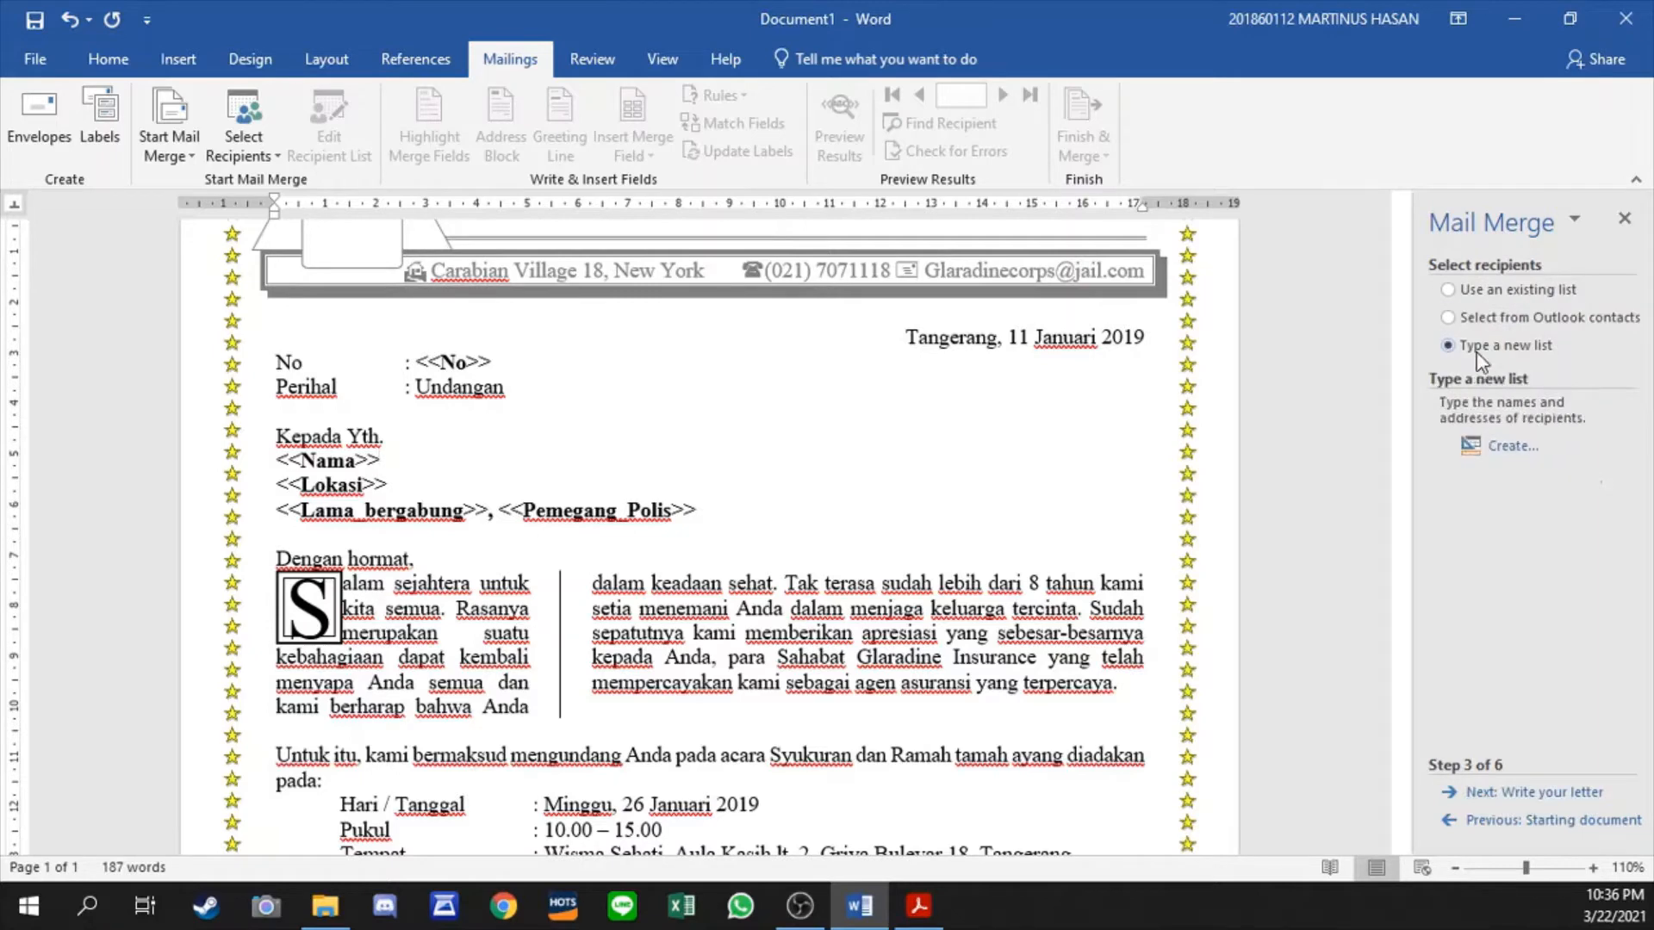
left_click(1507, 446)
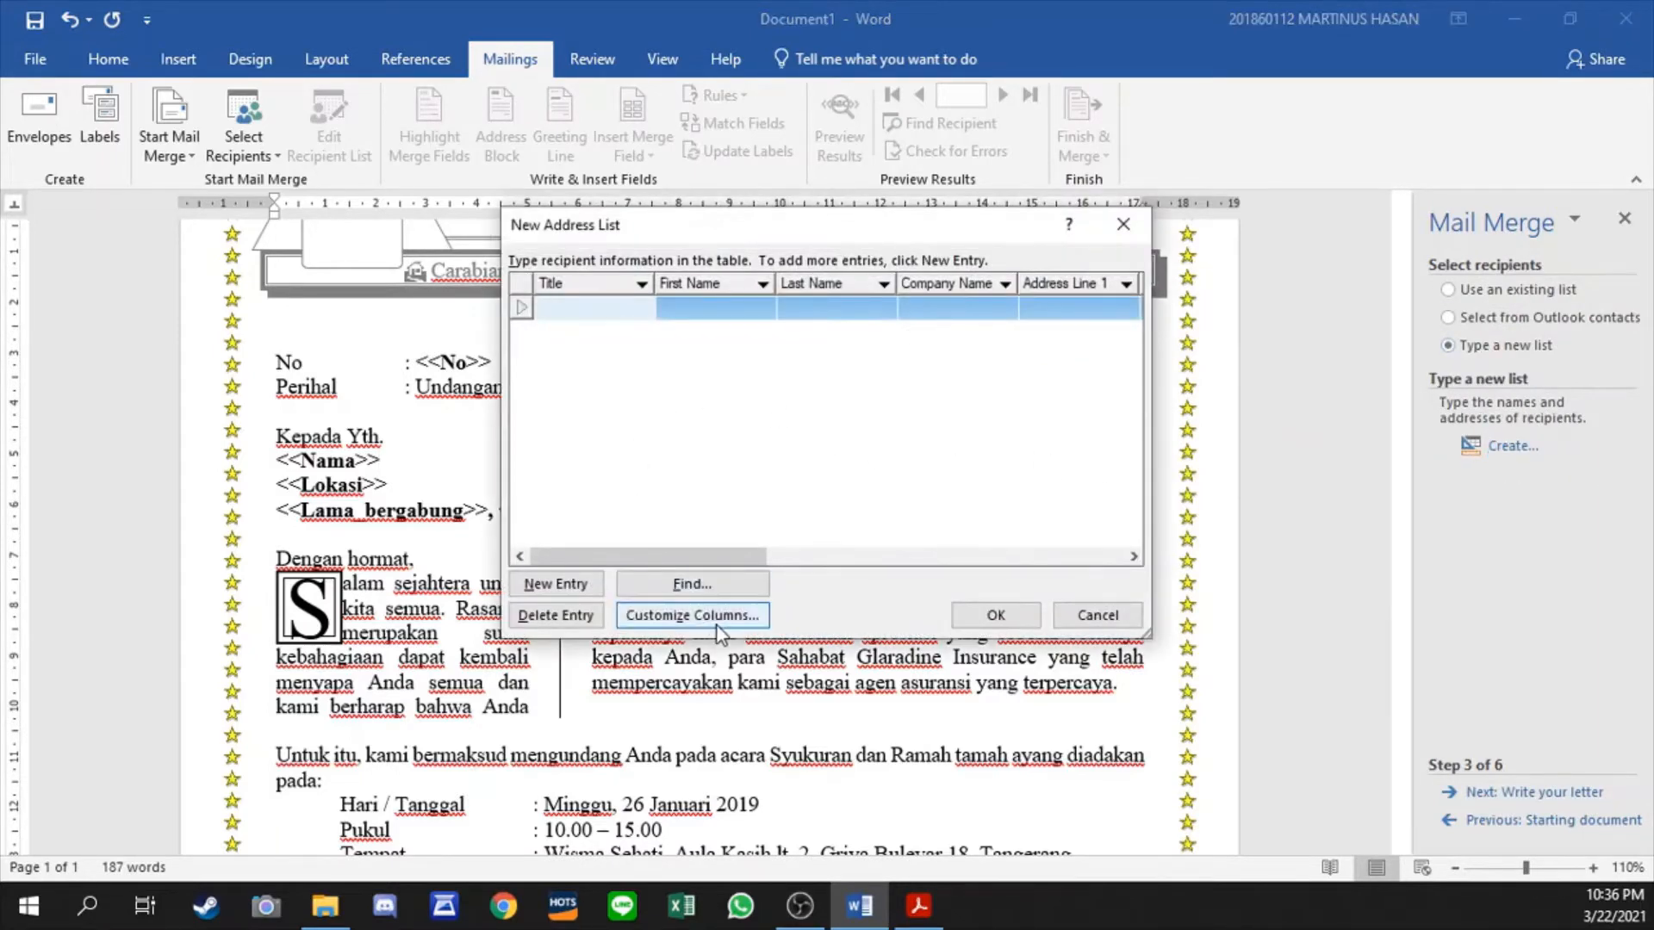
left_click(701, 624)
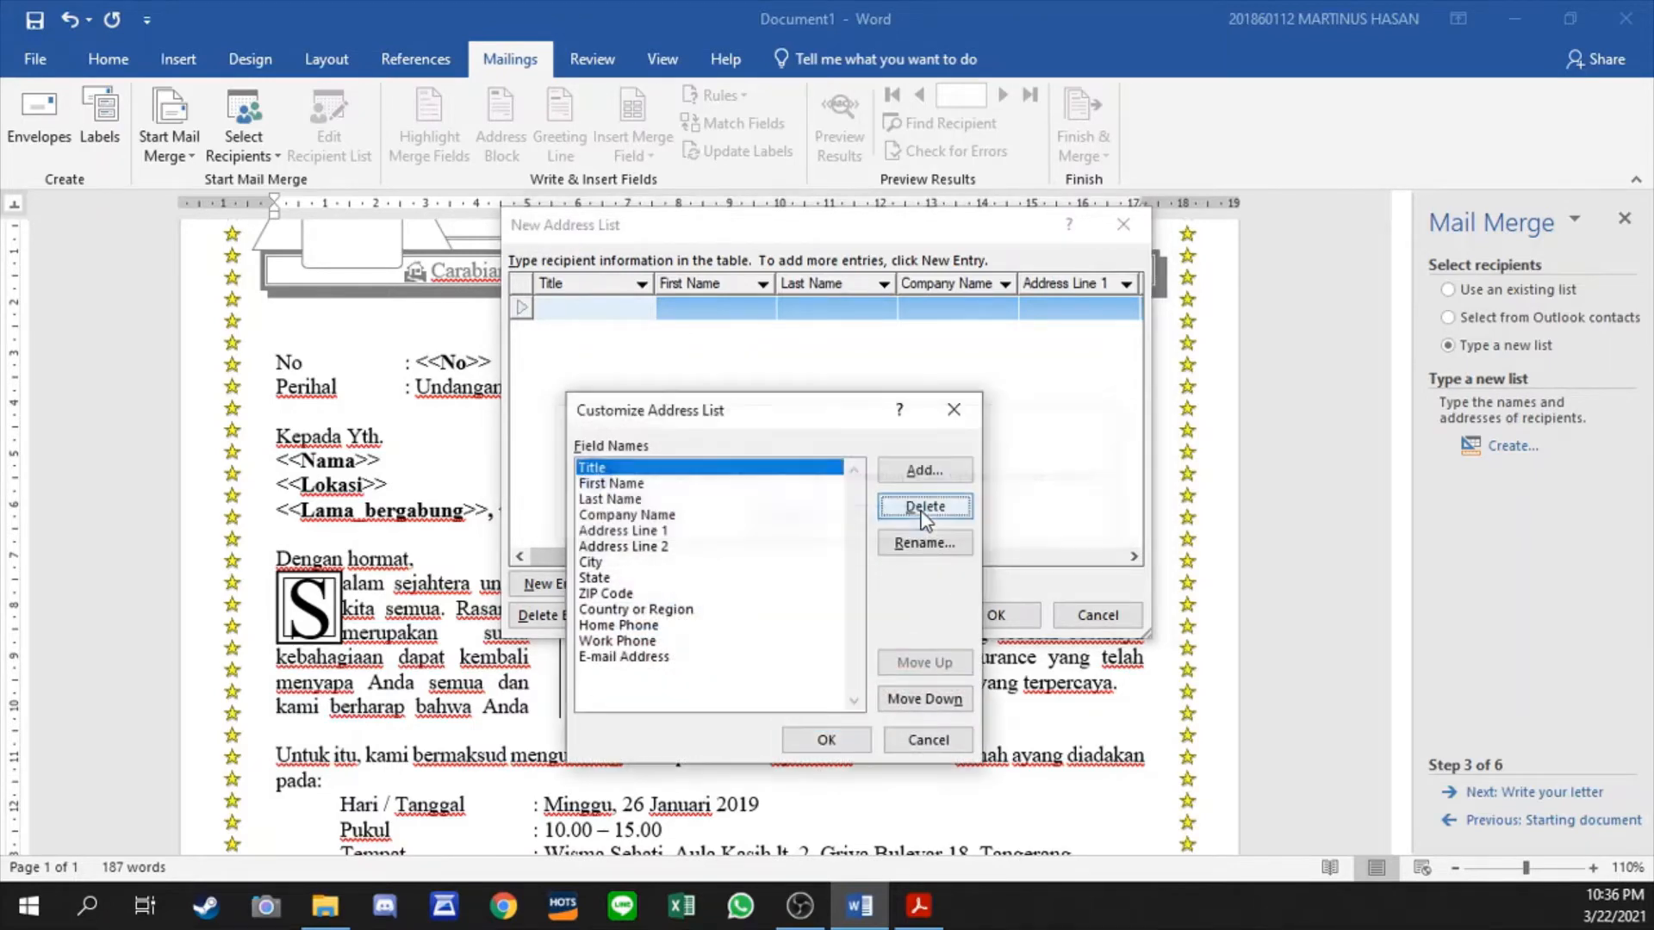
- Delete all the default field names, from Title through E-mail Address, from the address list columns
left_click(924, 509)
left_click(793, 521)
left_click(946, 510)
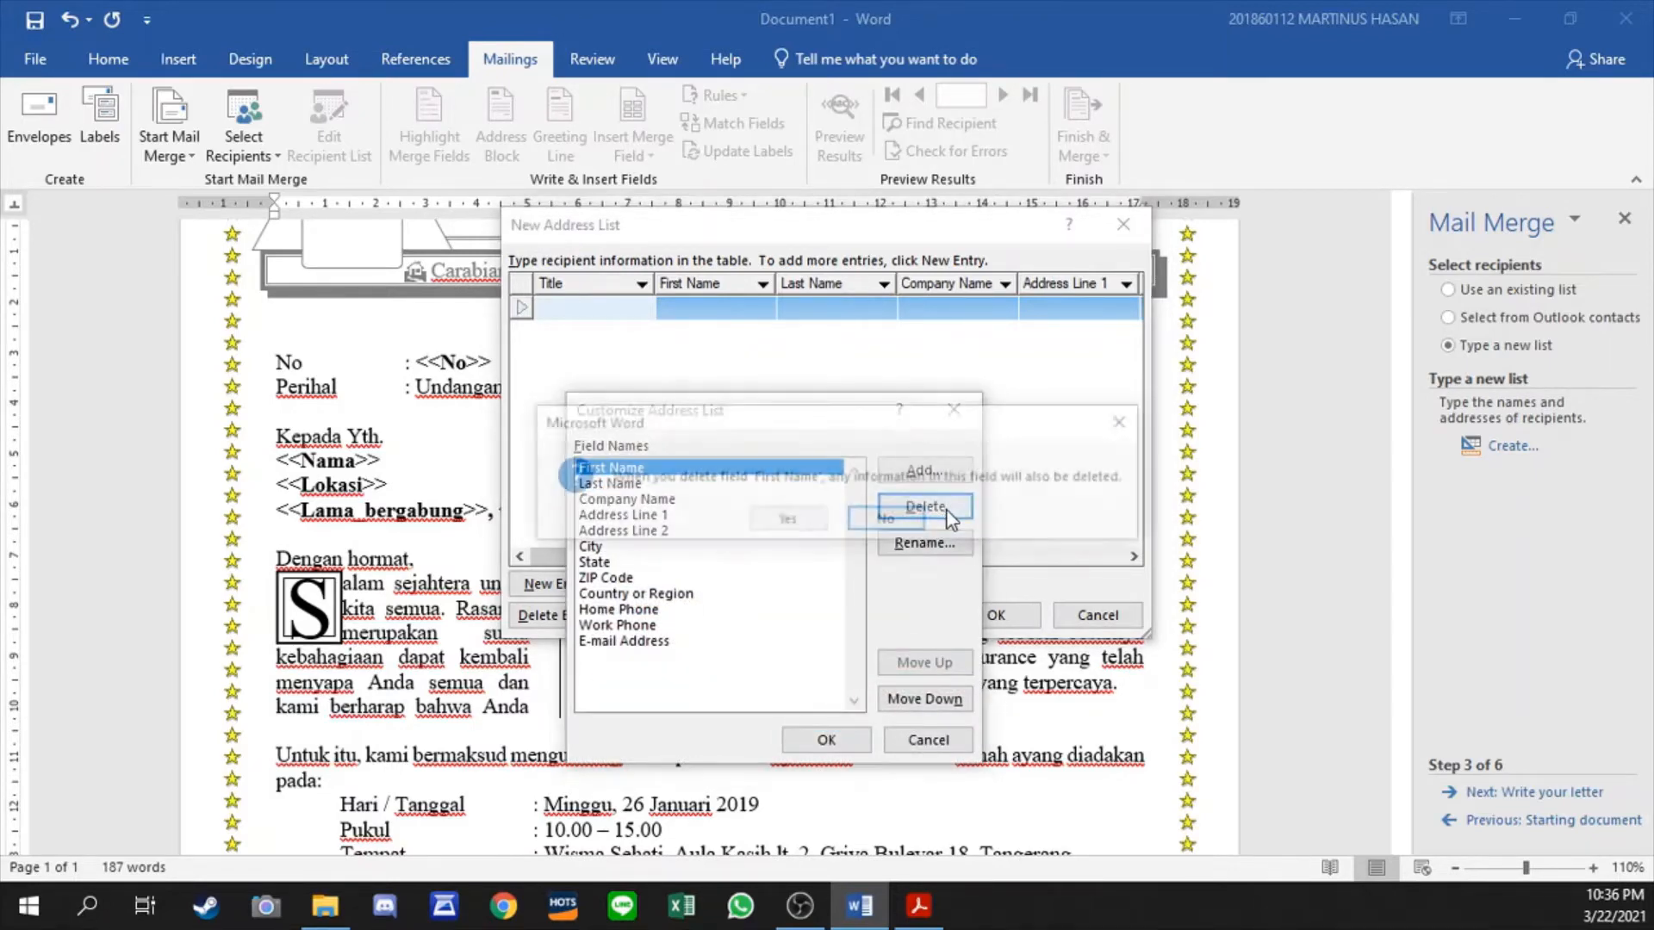
left_click(799, 522)
left_click(953, 515)
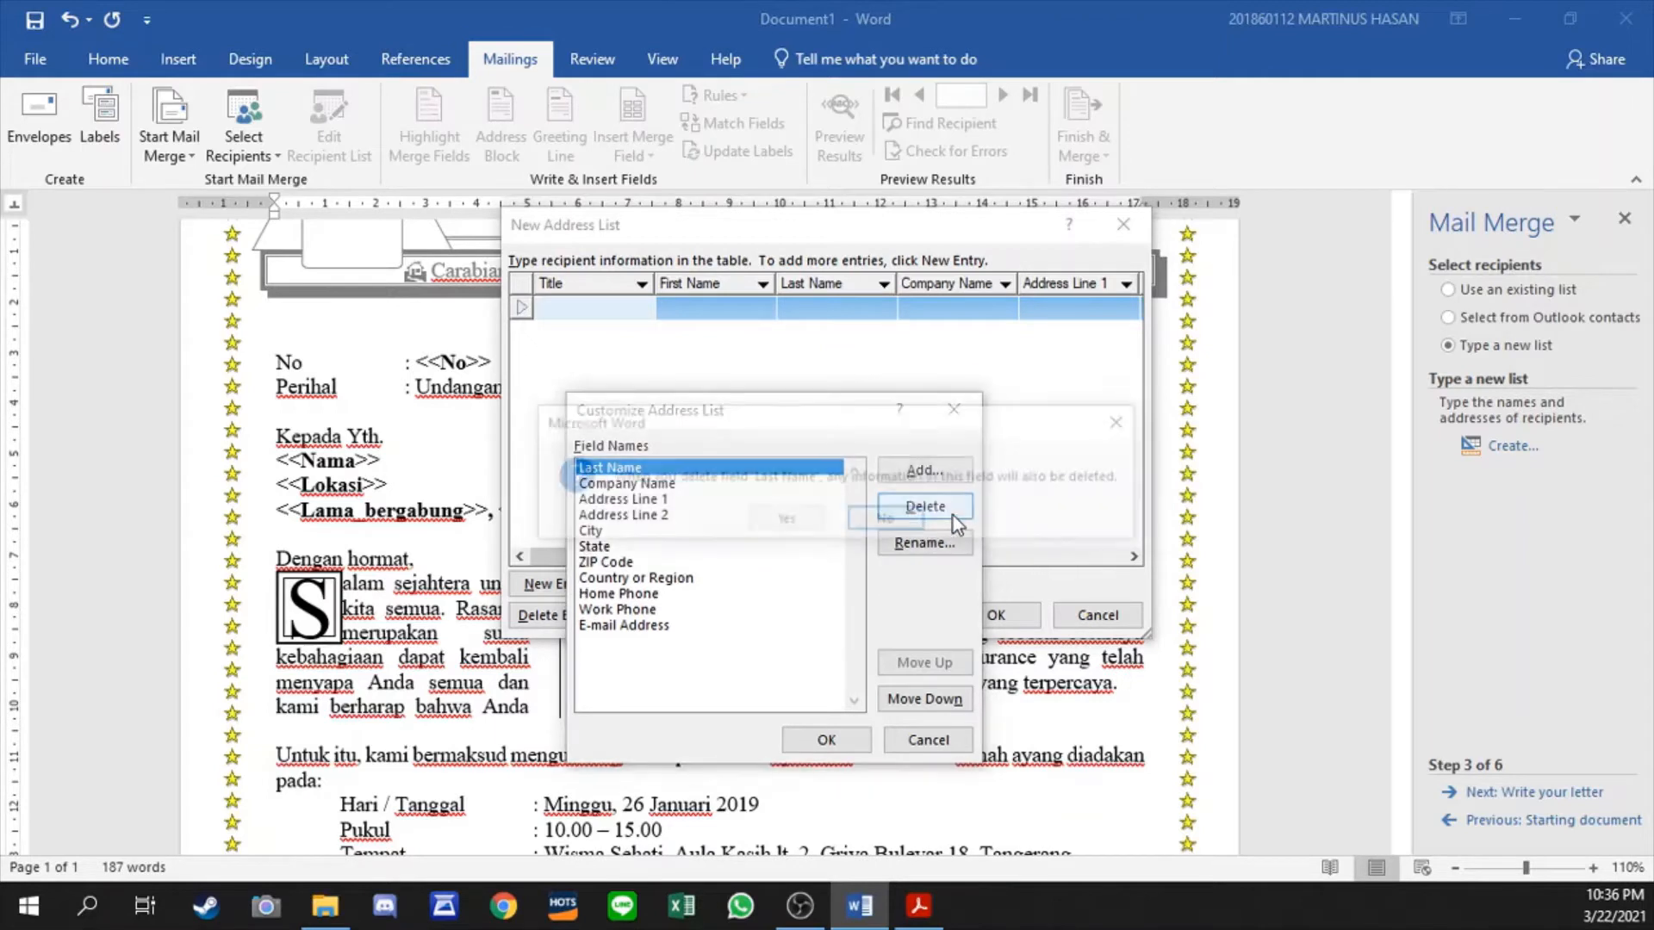
key("y")
left_click(953, 515)
key("y")
left_click(952, 516)
key("y")
left_click(953, 516)
key("y")
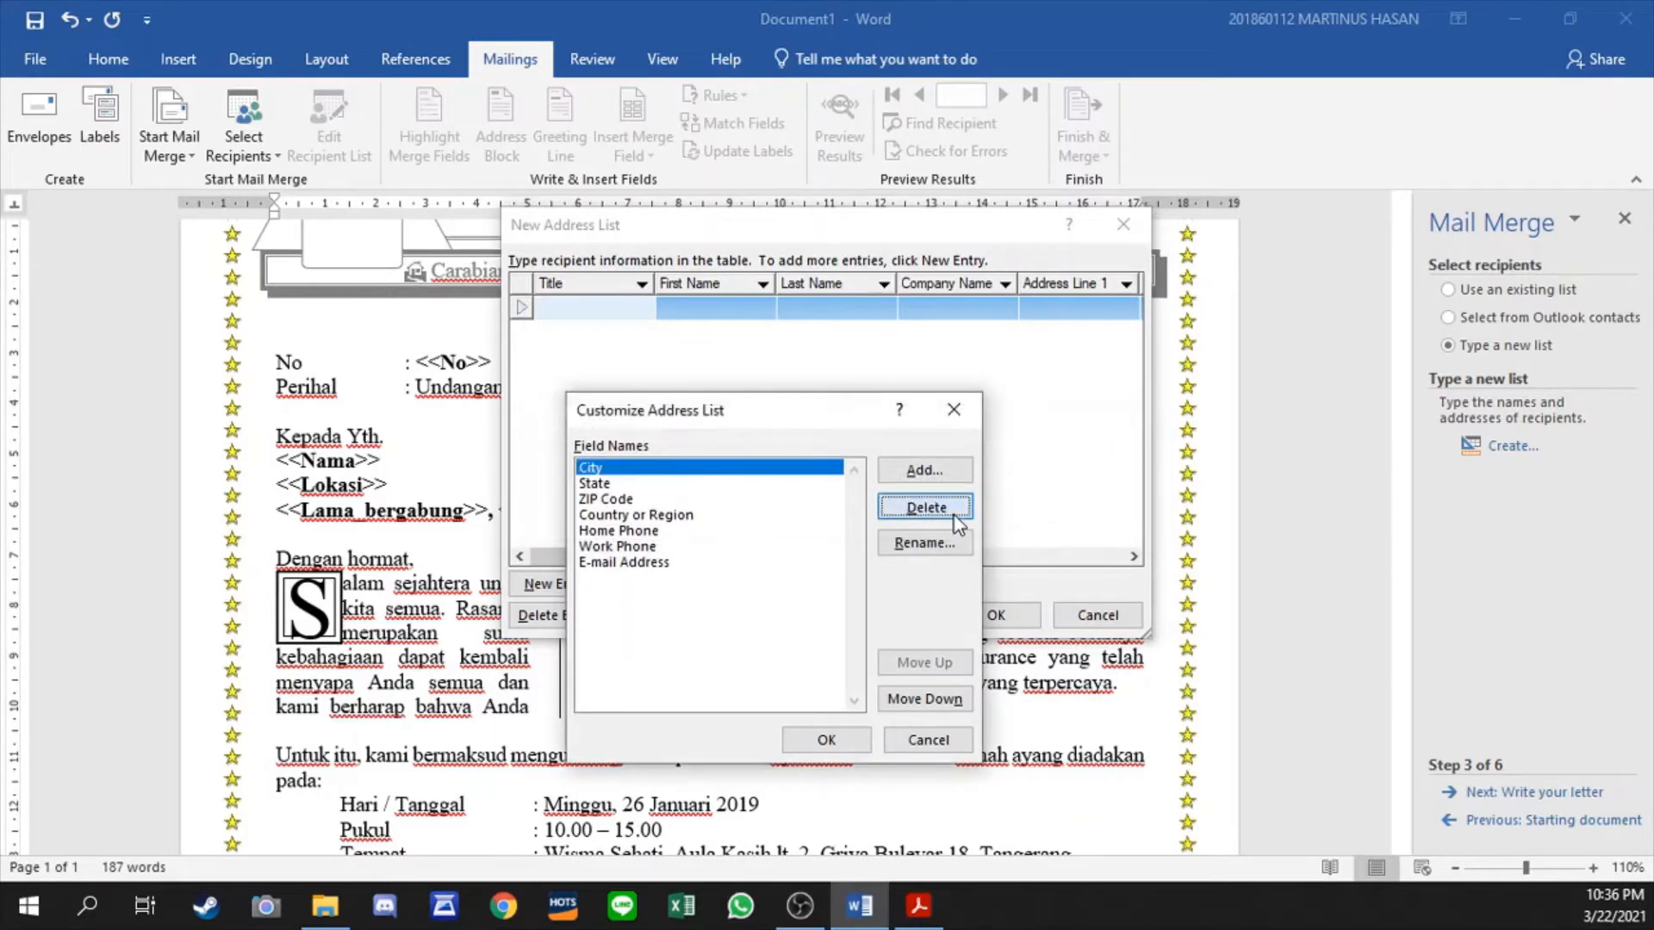
left_click(953, 515)
key("y")
key("Return")
key("Return")
key("Return")
key("Return")
key("Return")
key("Return")
key("Return")
key("Return")
key("Return")
key("Return")
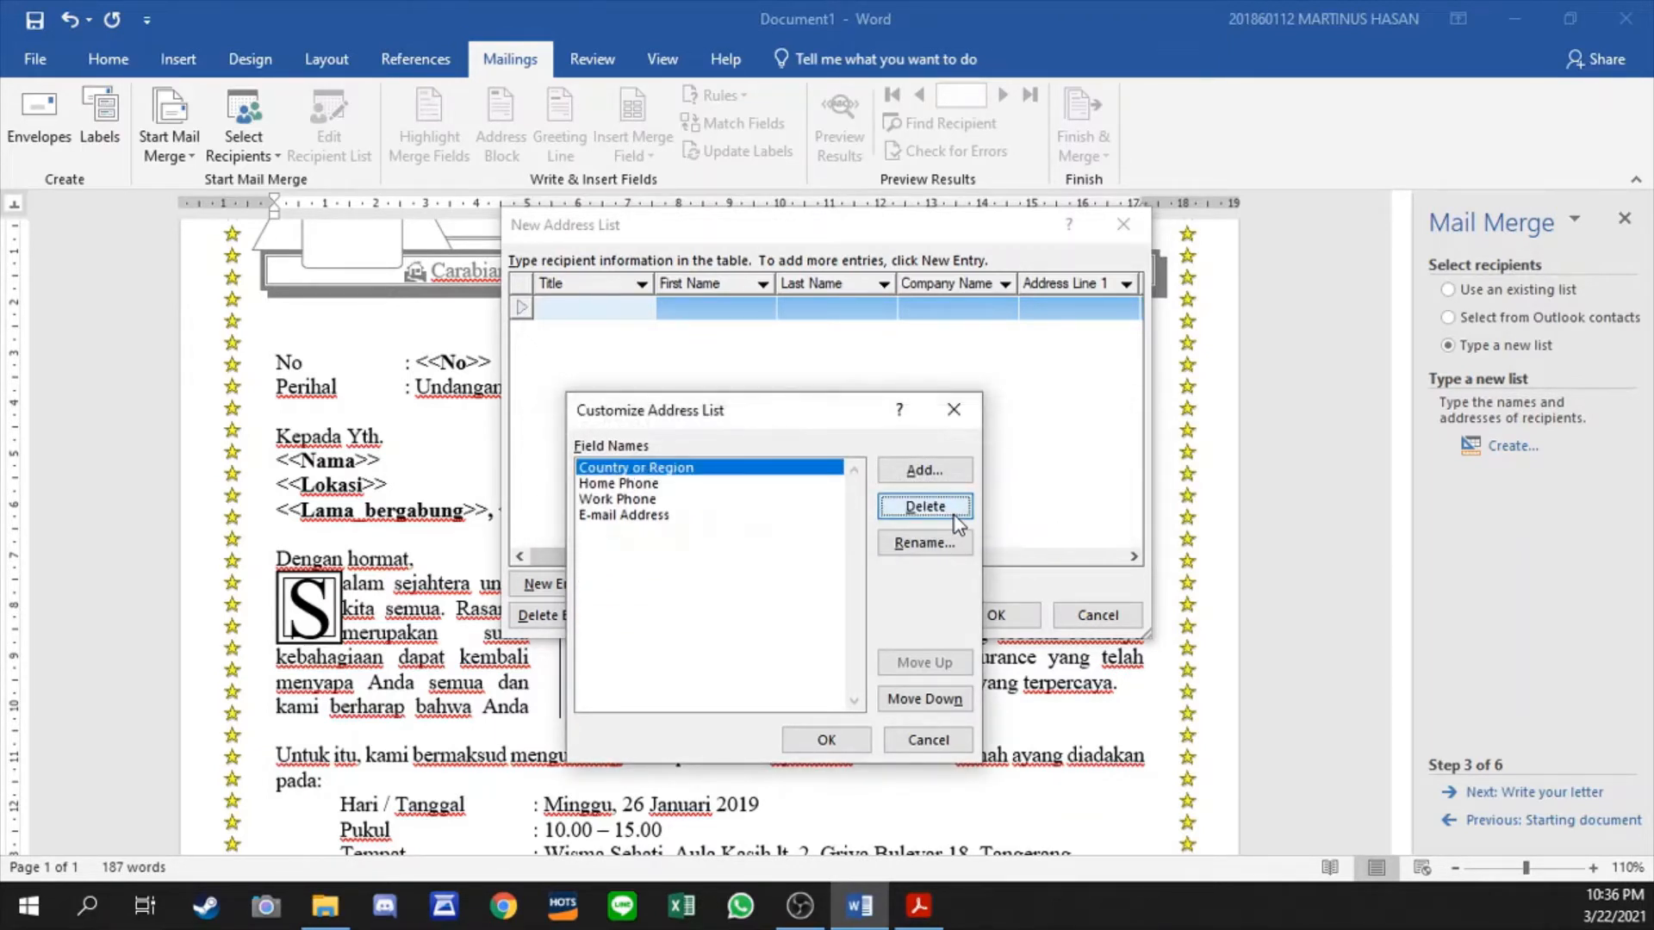
key("Return")
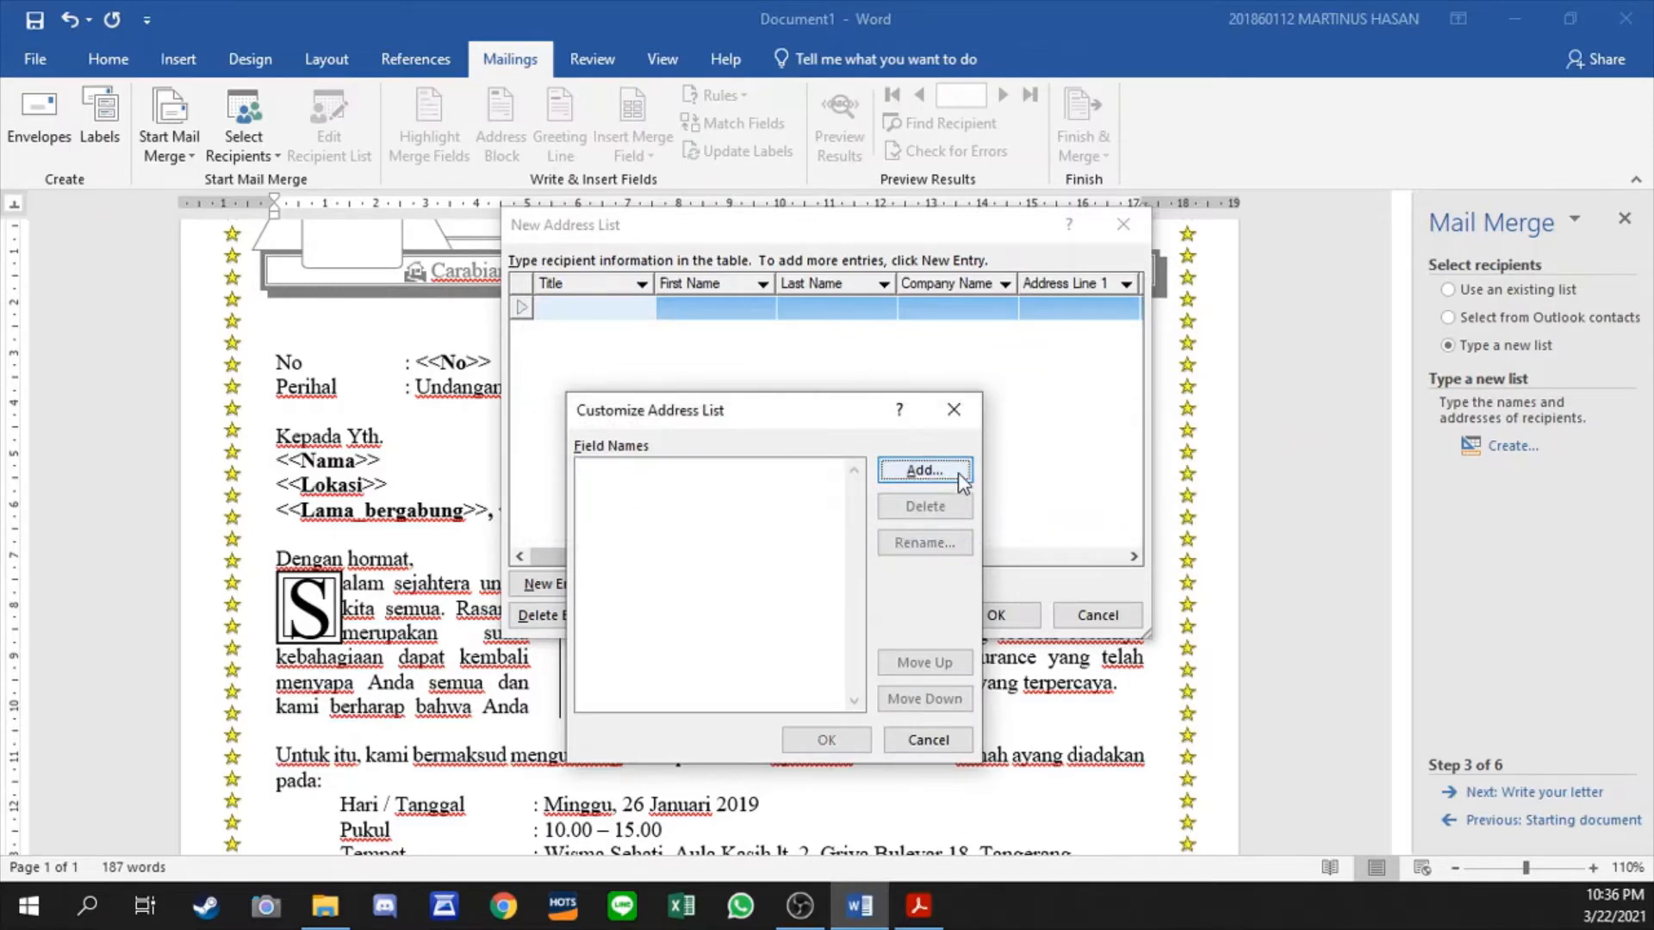
- Add the custom address list fields NO, NAMA and LOKASI, in that order
left_click(959, 476)
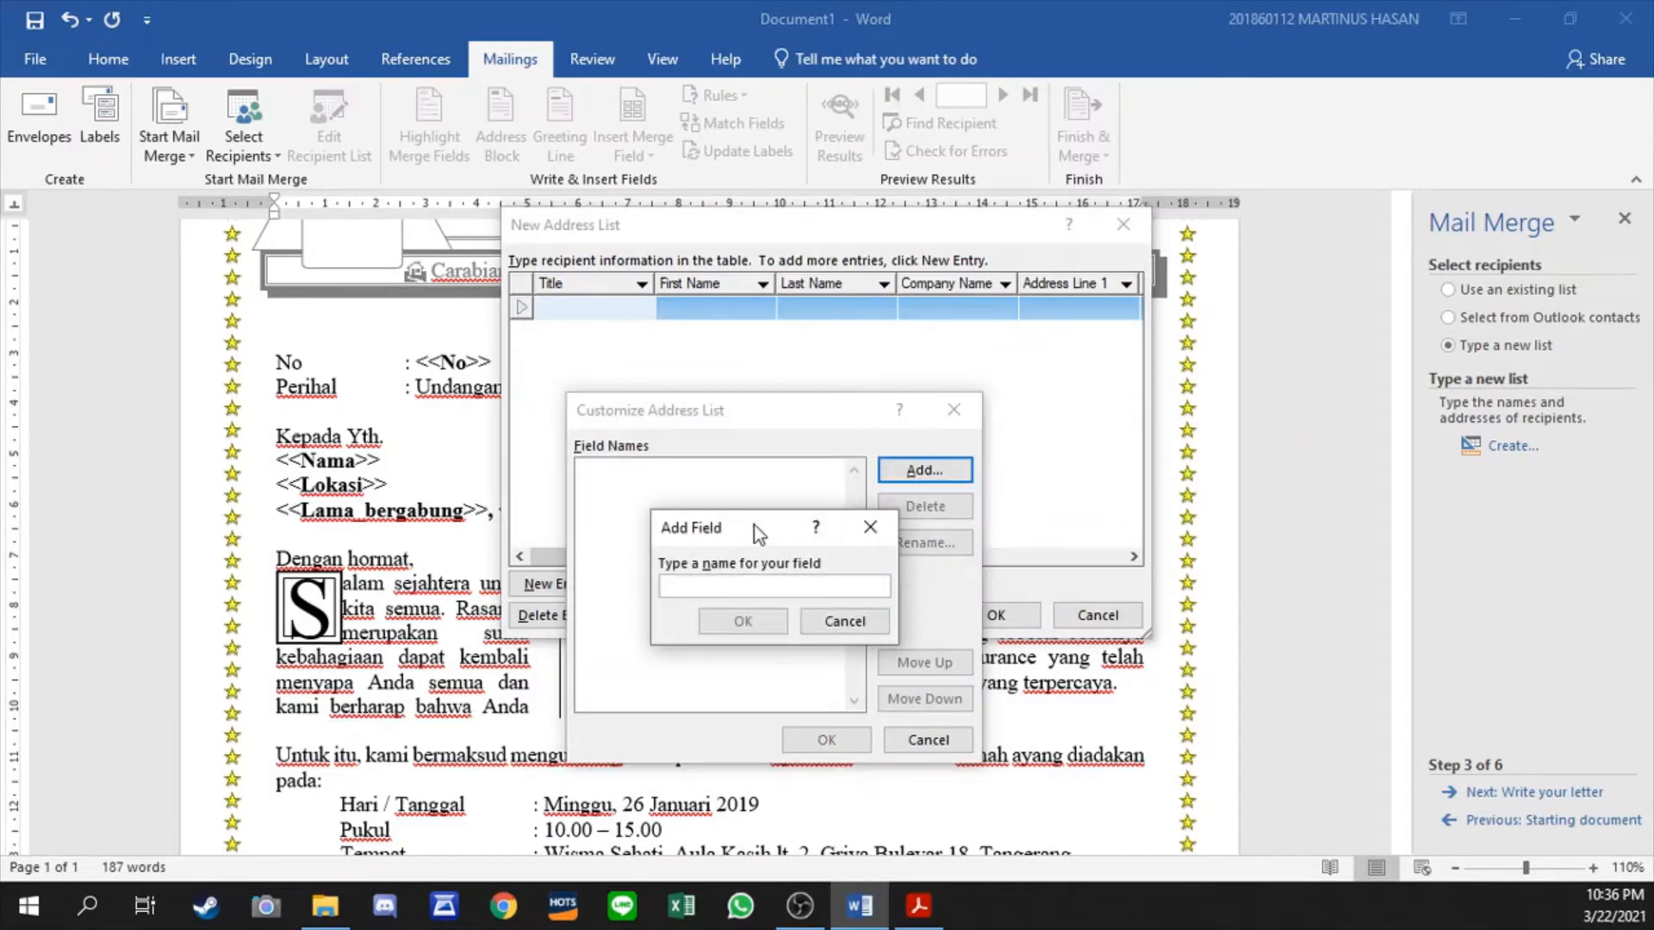
type("No")
left_click(742, 621)
left_click(906, 472)
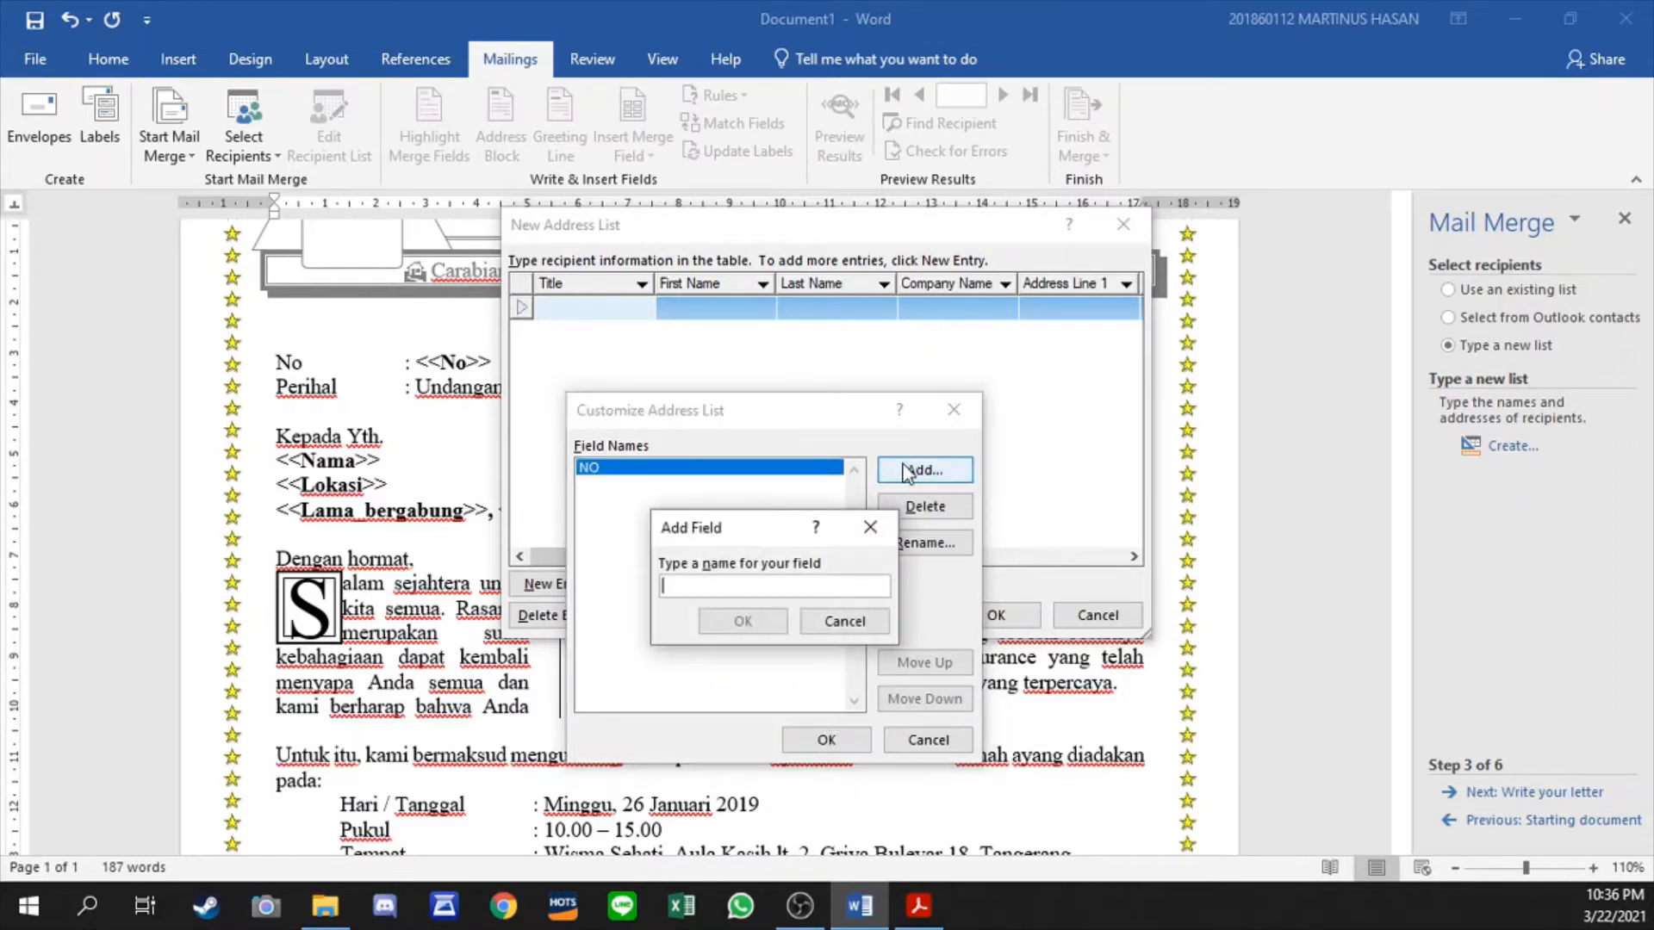
type("NAMA")
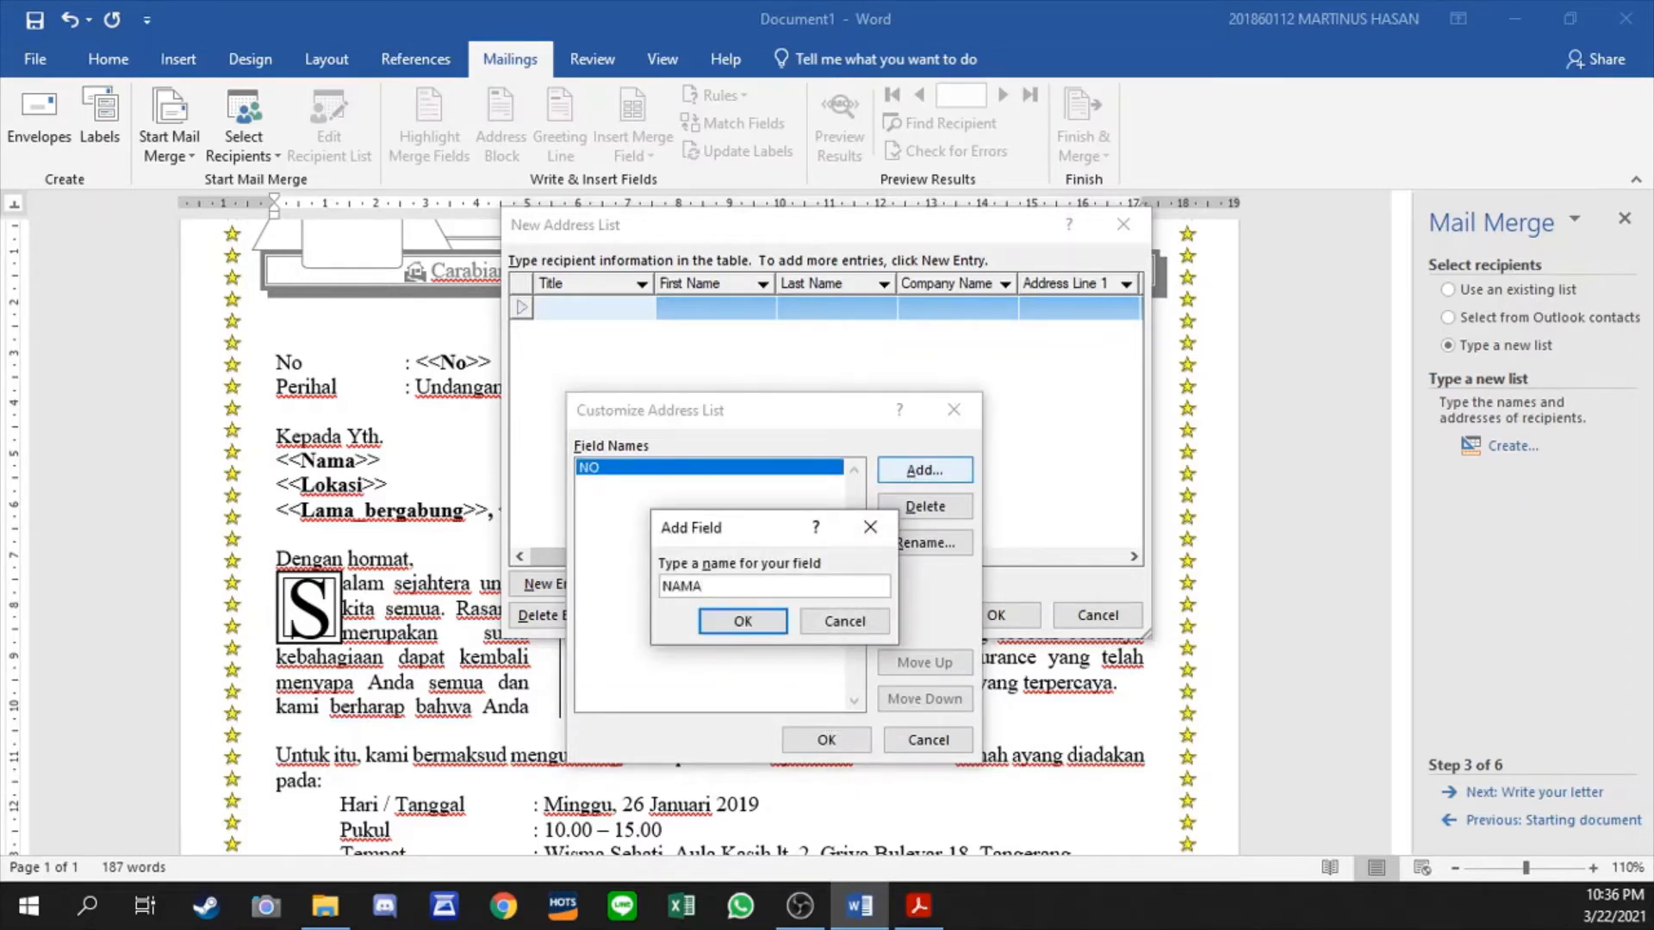
left_click(742, 621)
left_click(913, 470)
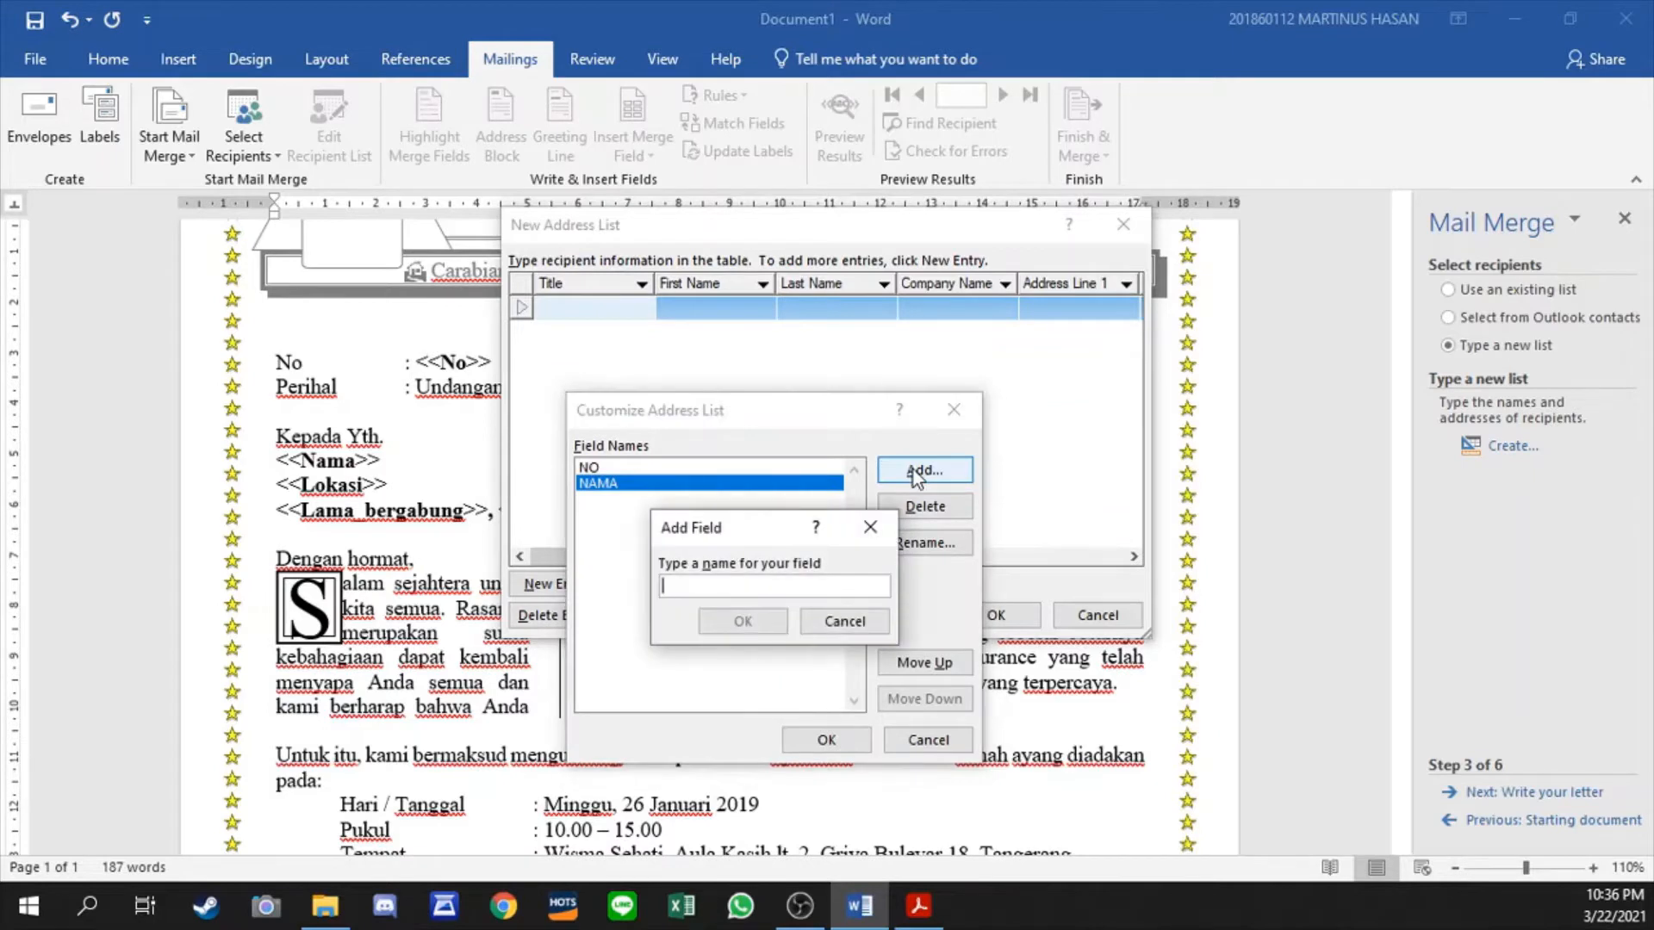
type("LOKASI")
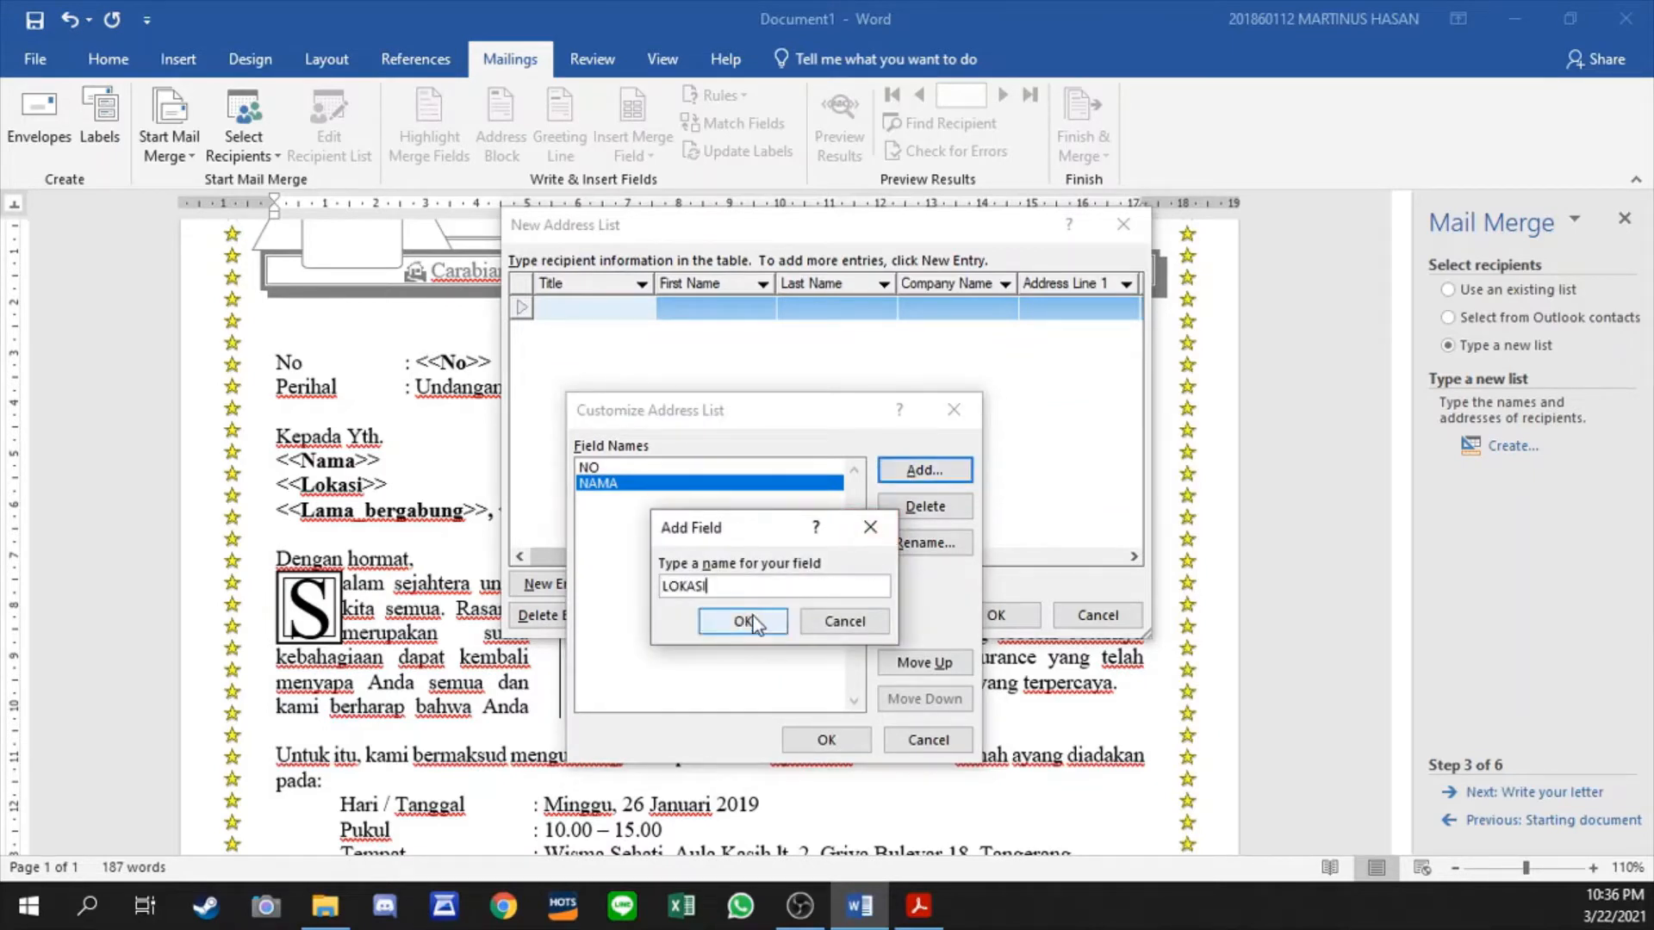
left_click(751, 618)
- Add the fields PEMEGANG POLIS and LAMA BERGABUNG after LOKASI and apply the customized columns
left_click(911, 475)
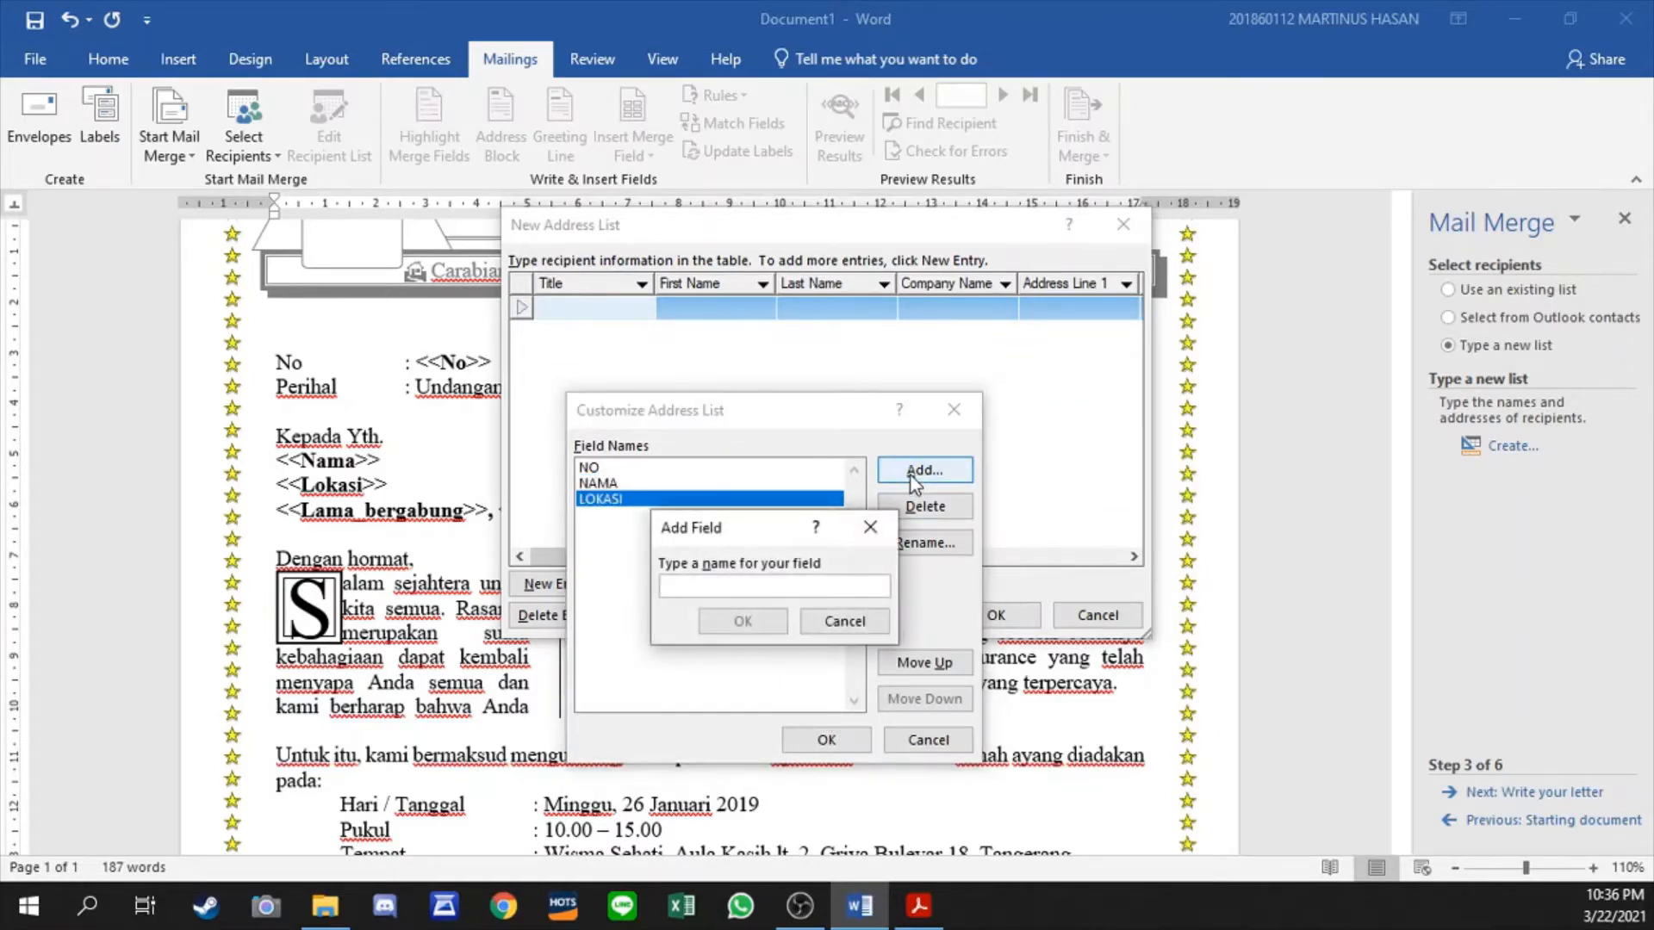
type("PEMEGANG POL")
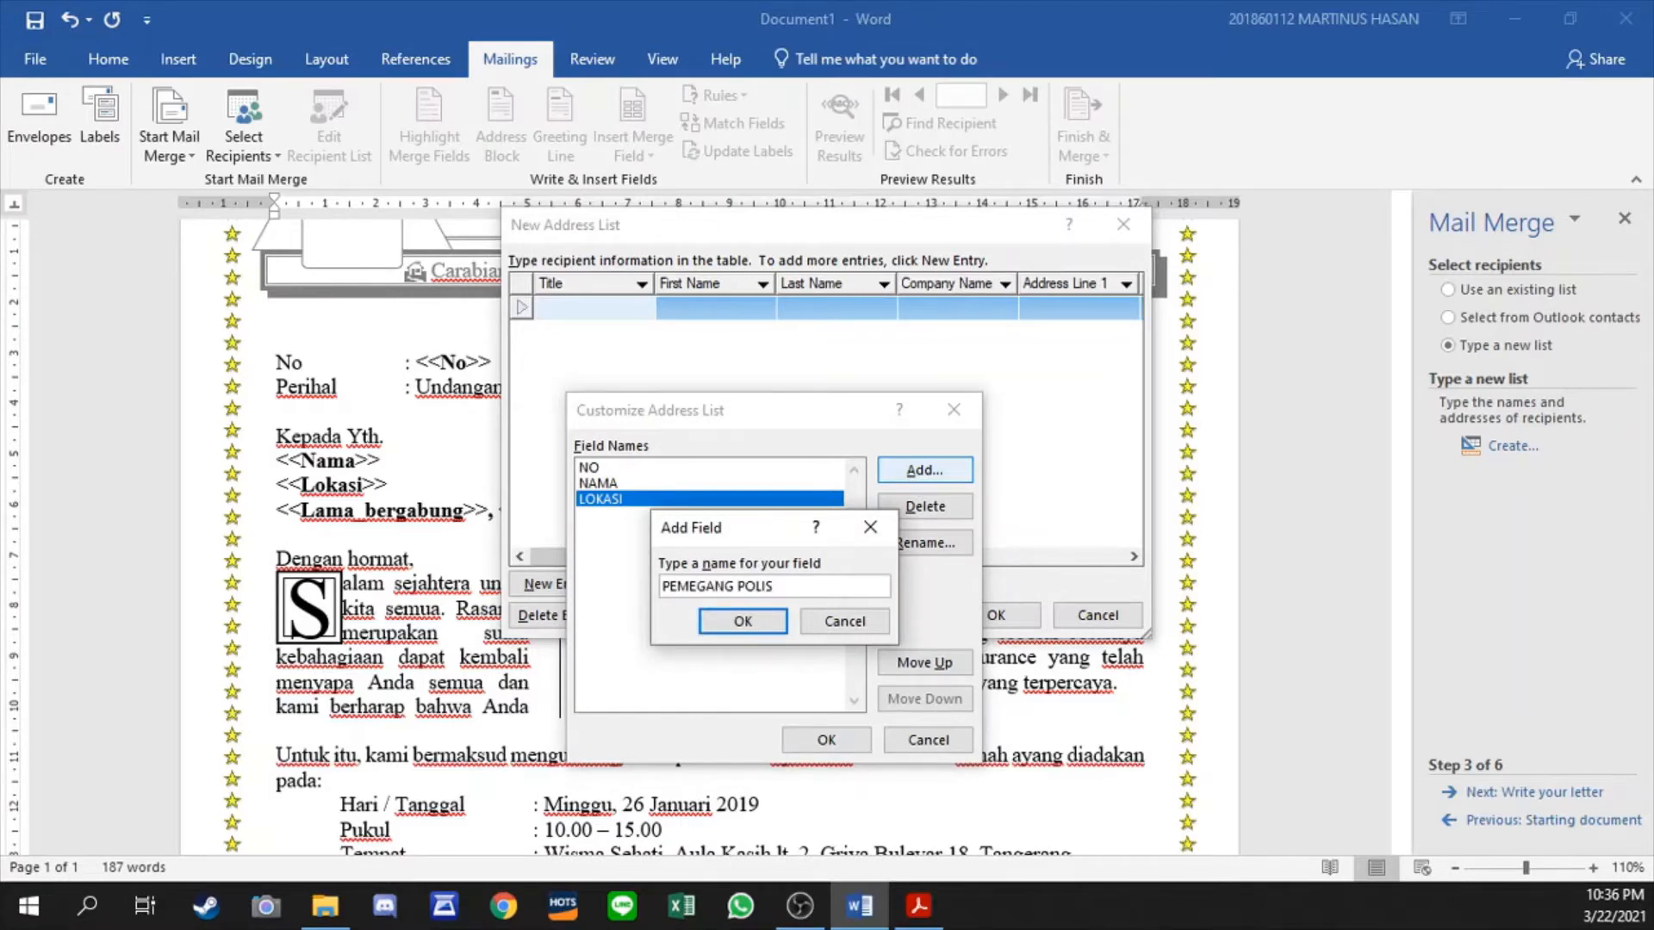
type("IS")
left_click(743, 621)
left_click(928, 472)
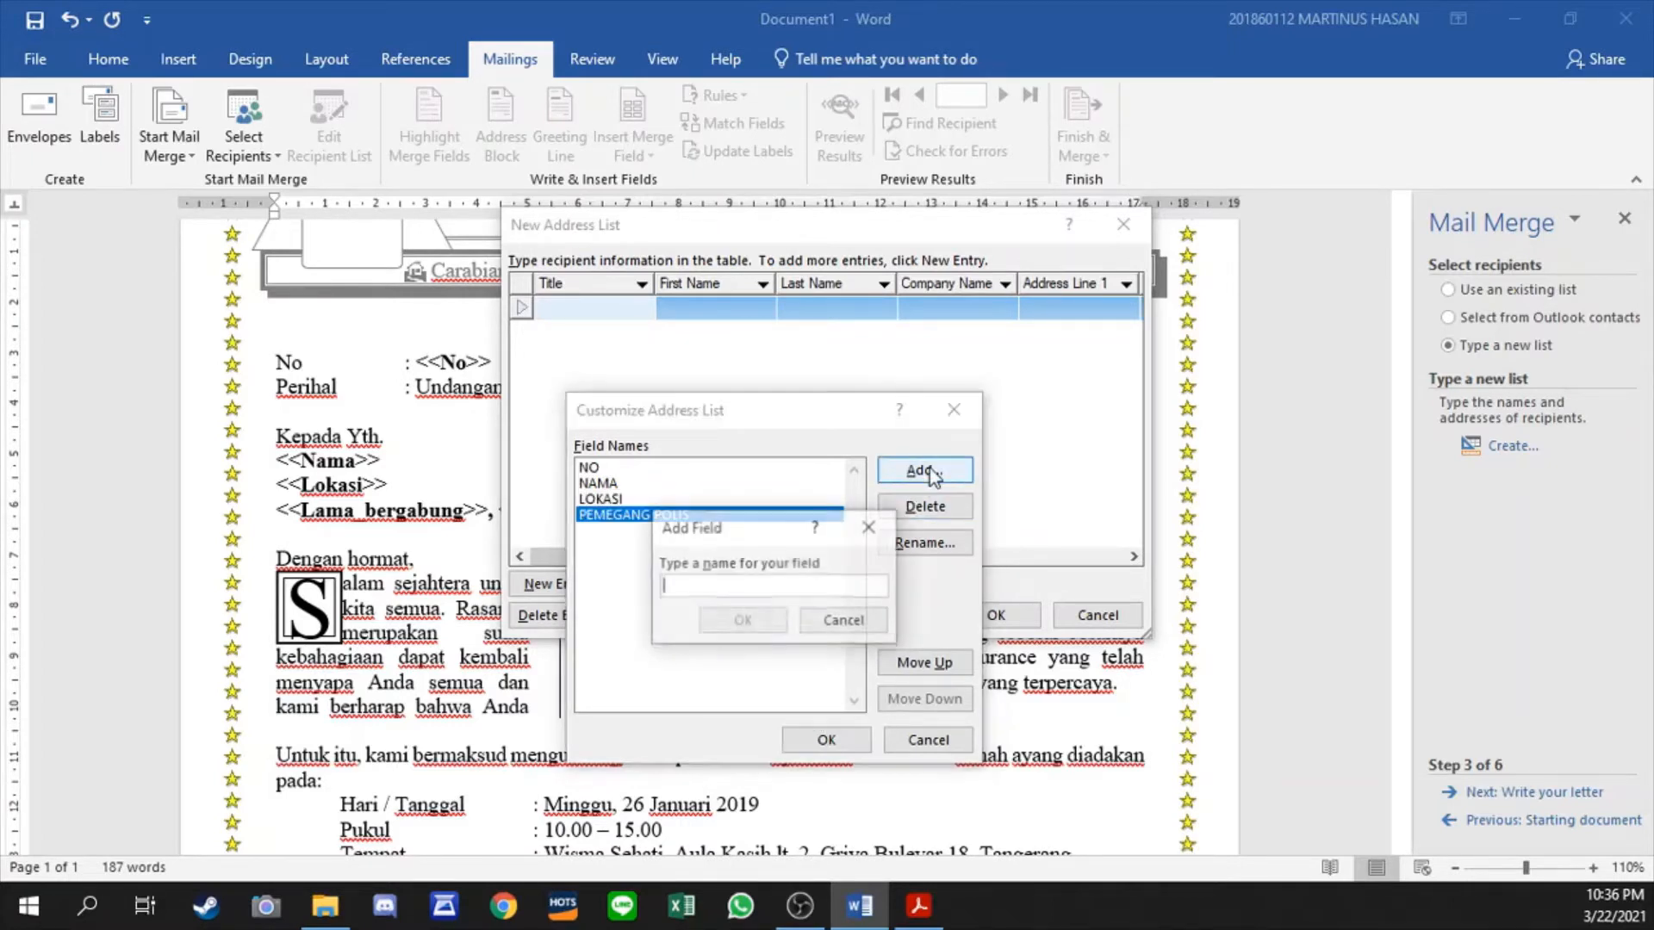
type("LAMA BERGABUNG")
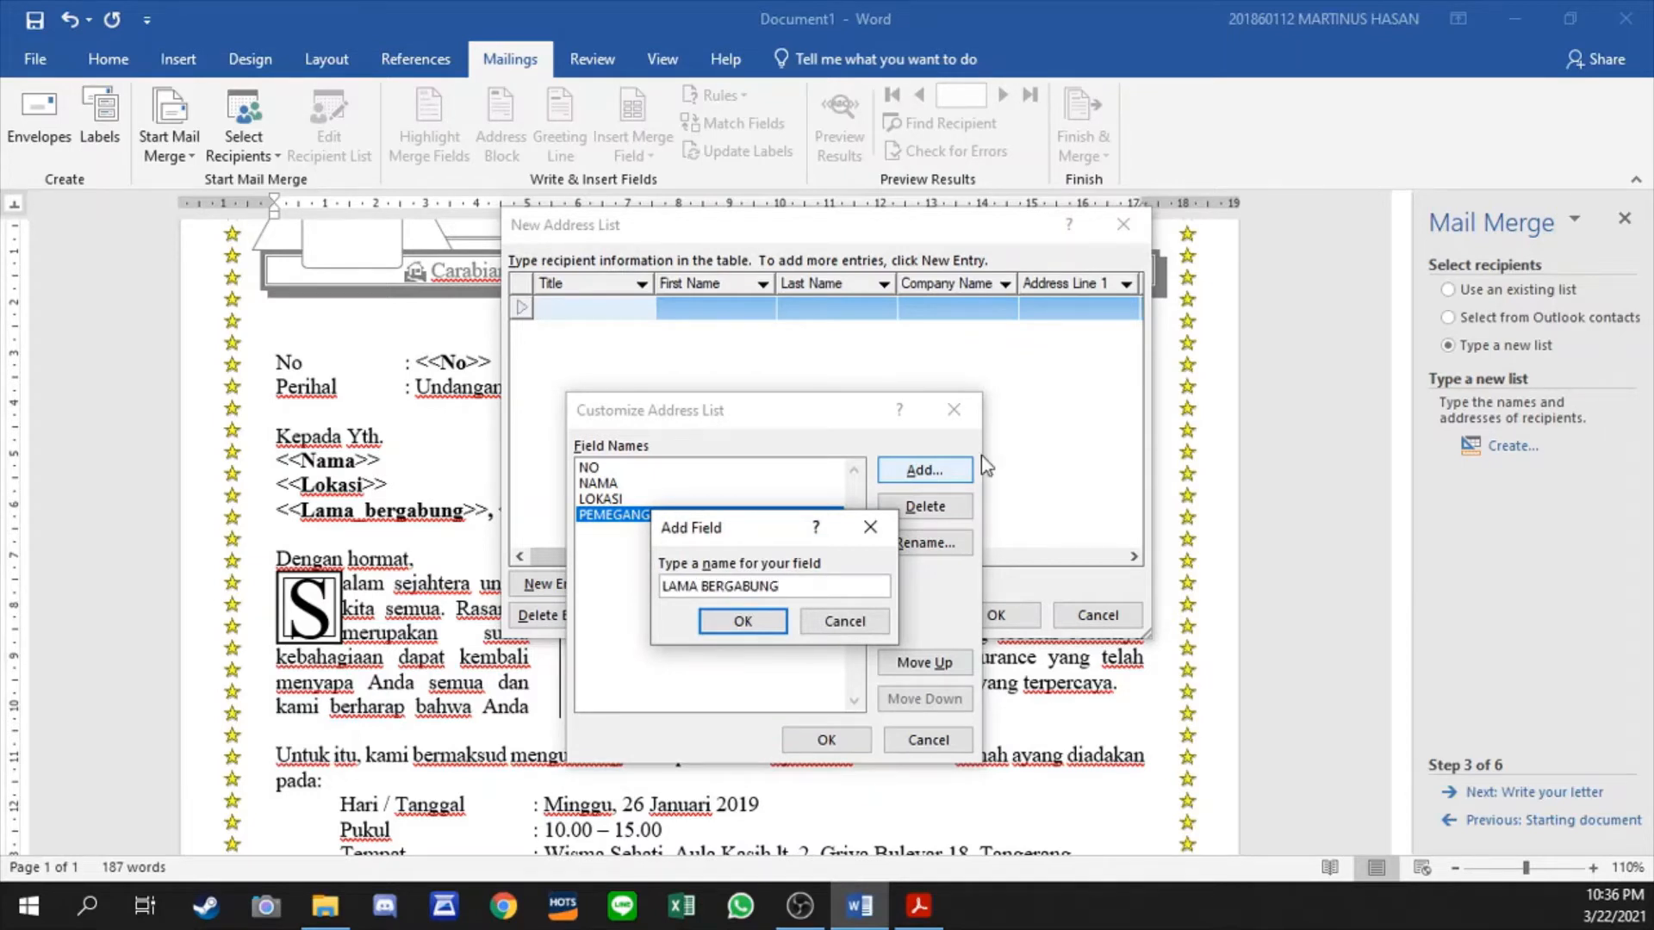
left_click(742, 621)
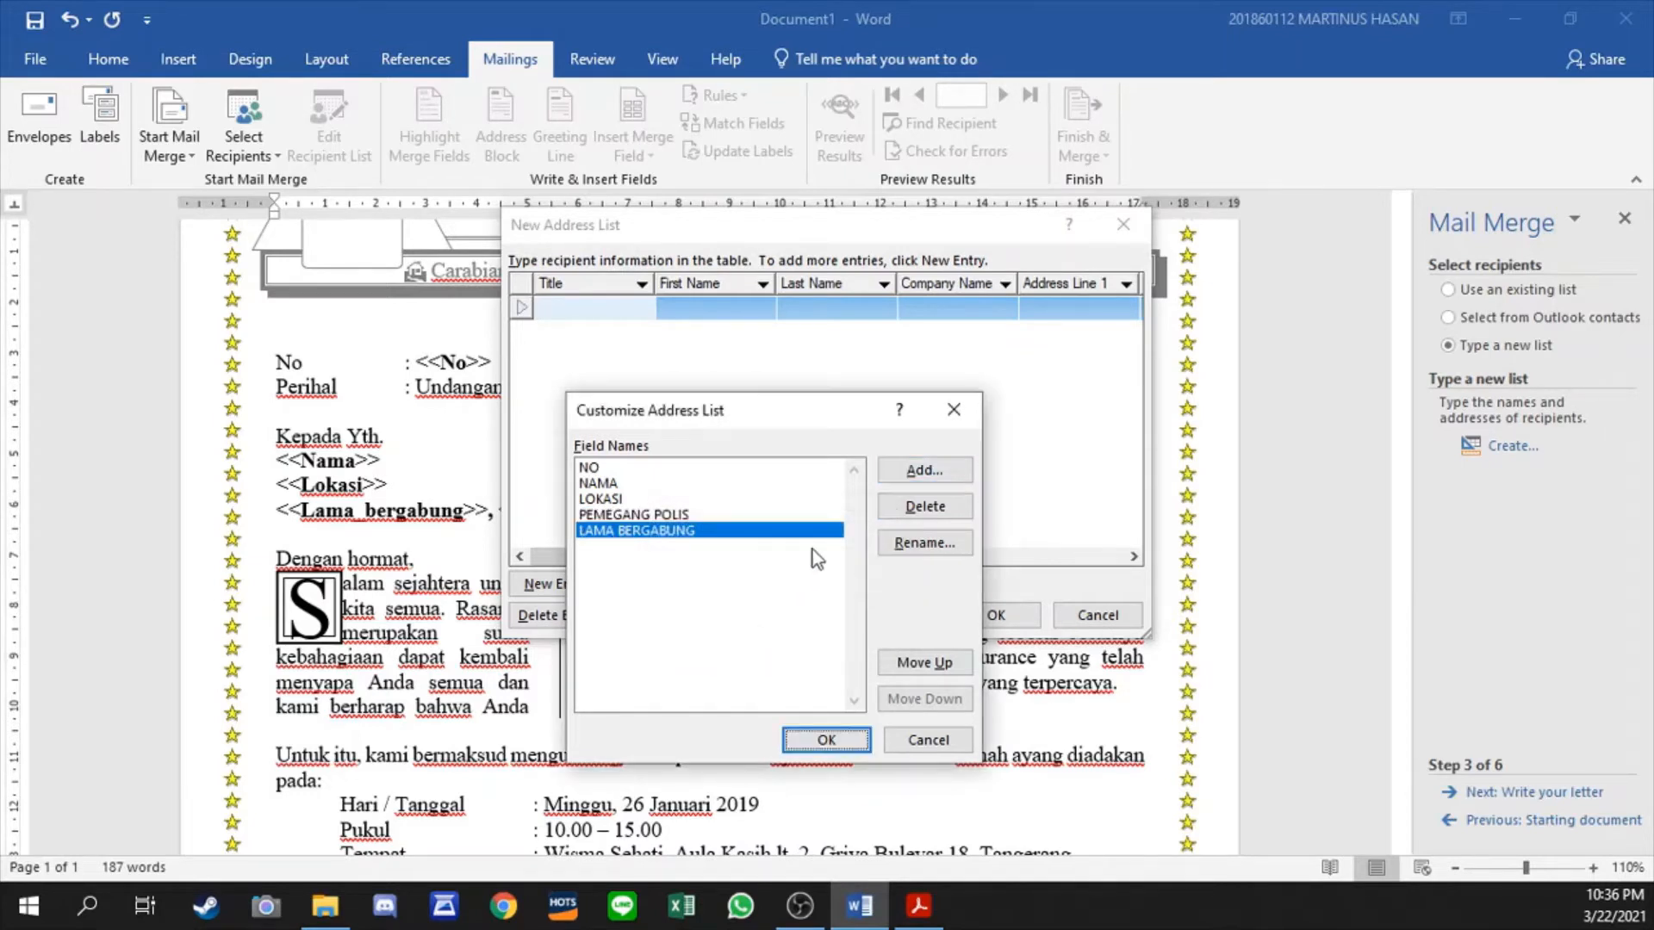
left_click(839, 744)
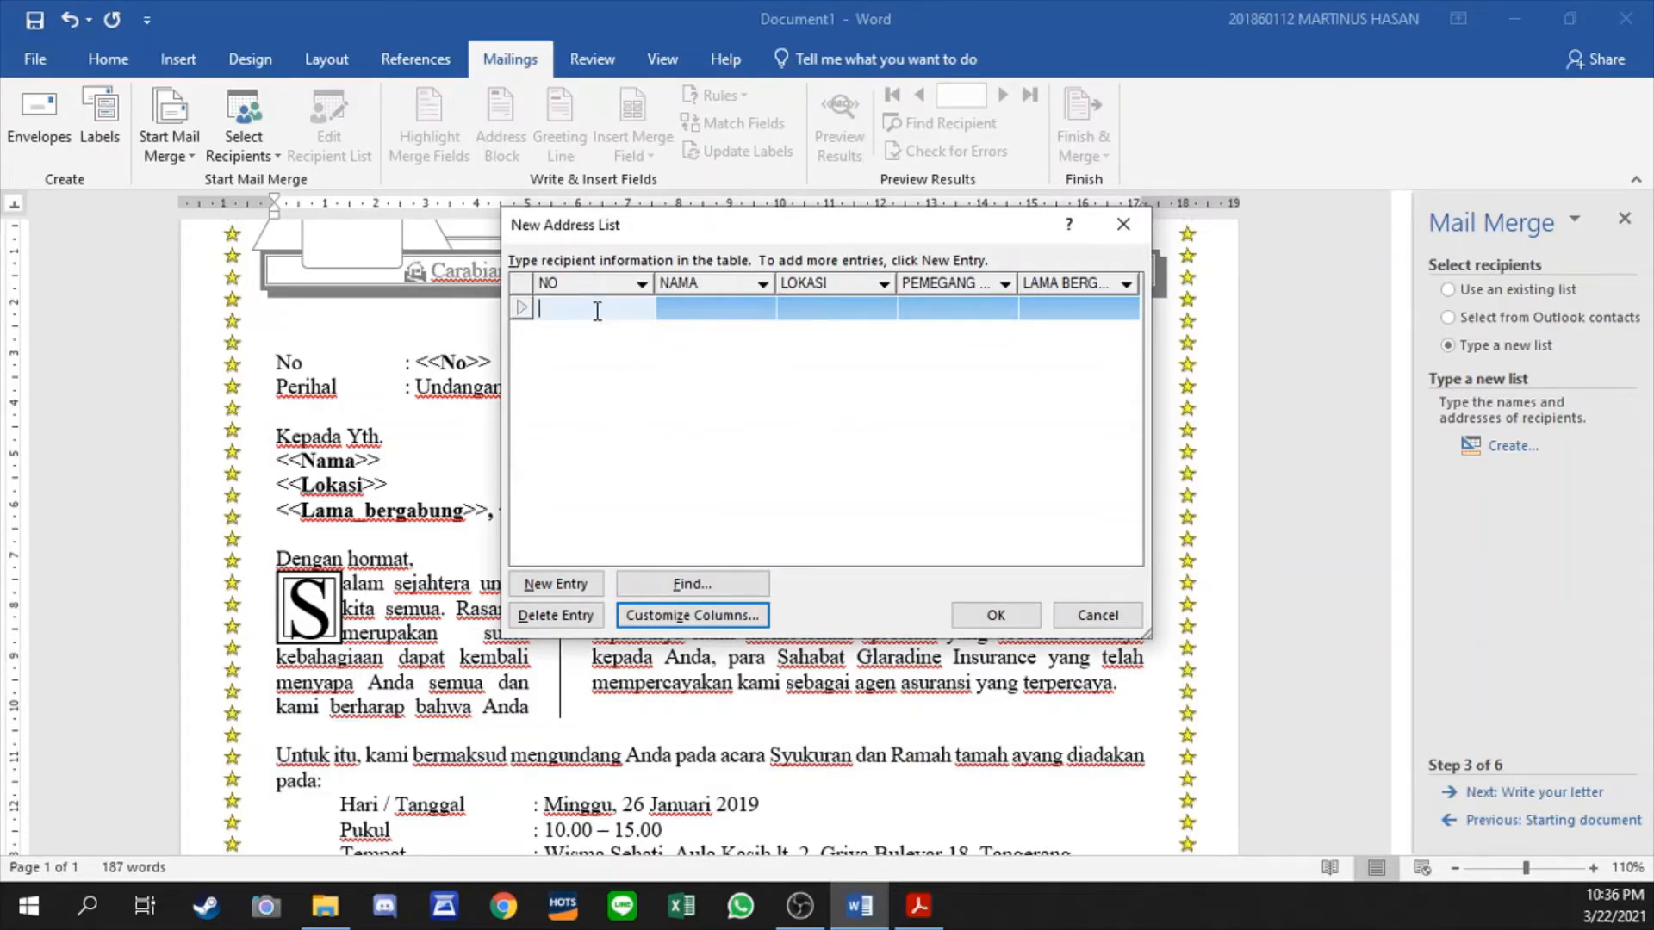
- In the first recipient entry, enter 007/GLARE/I/2019 as NO and fill in the recipient's full name as NAMA
type("007/GLAR")
type("E/I/2019")
key("Tab")
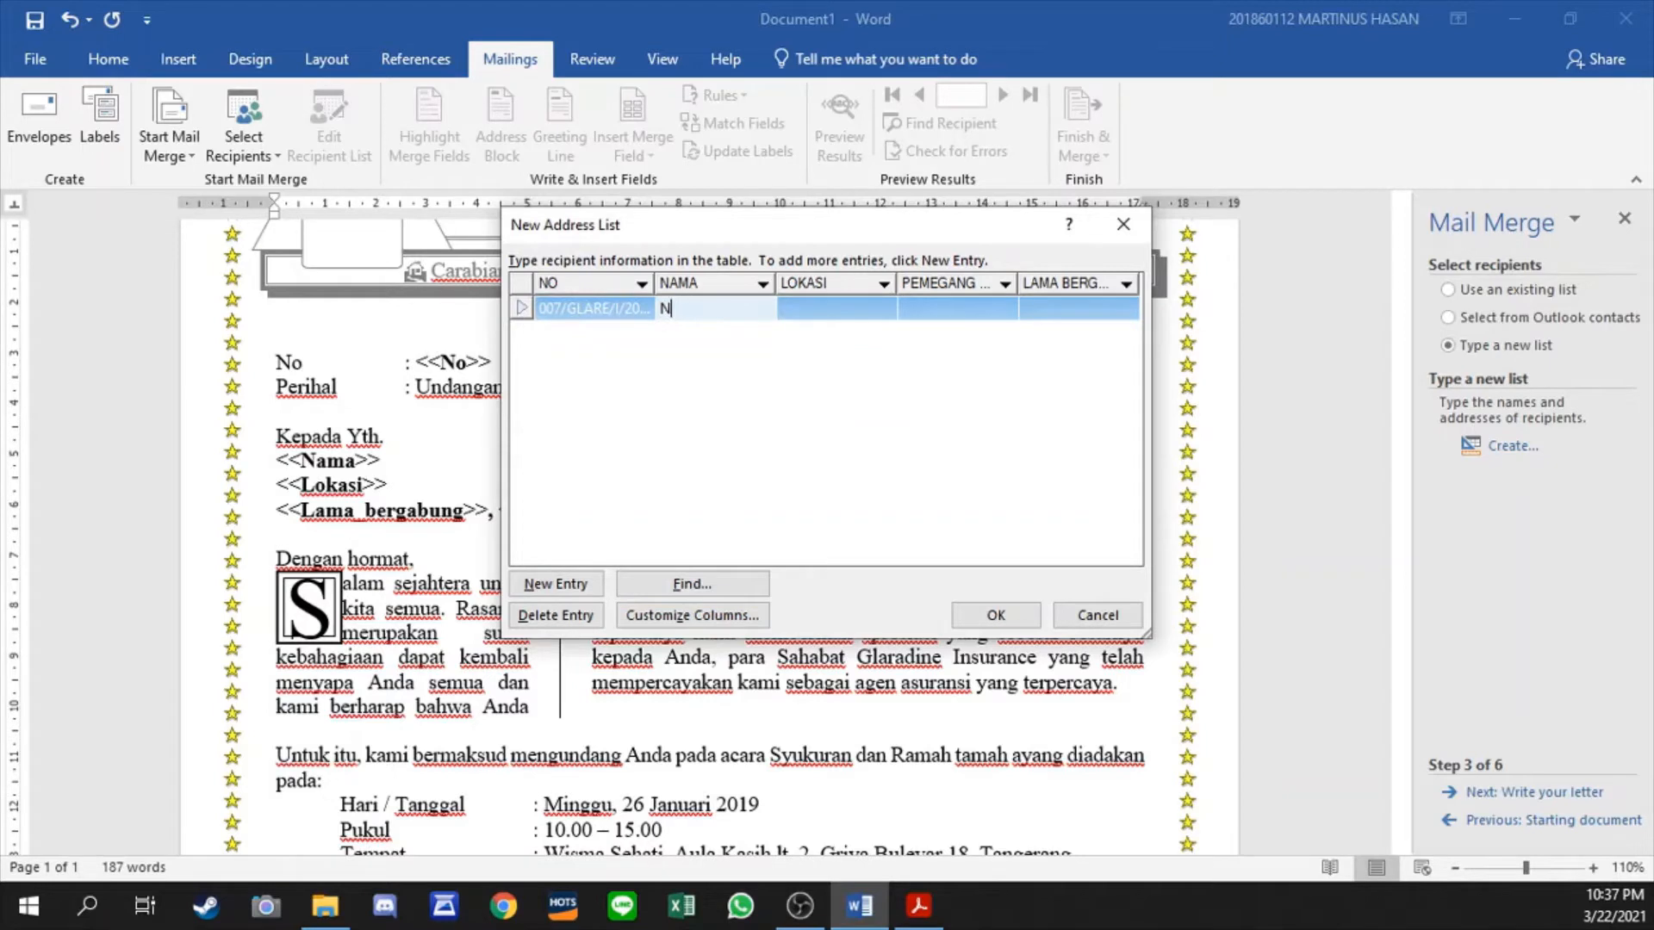
key("Tab")
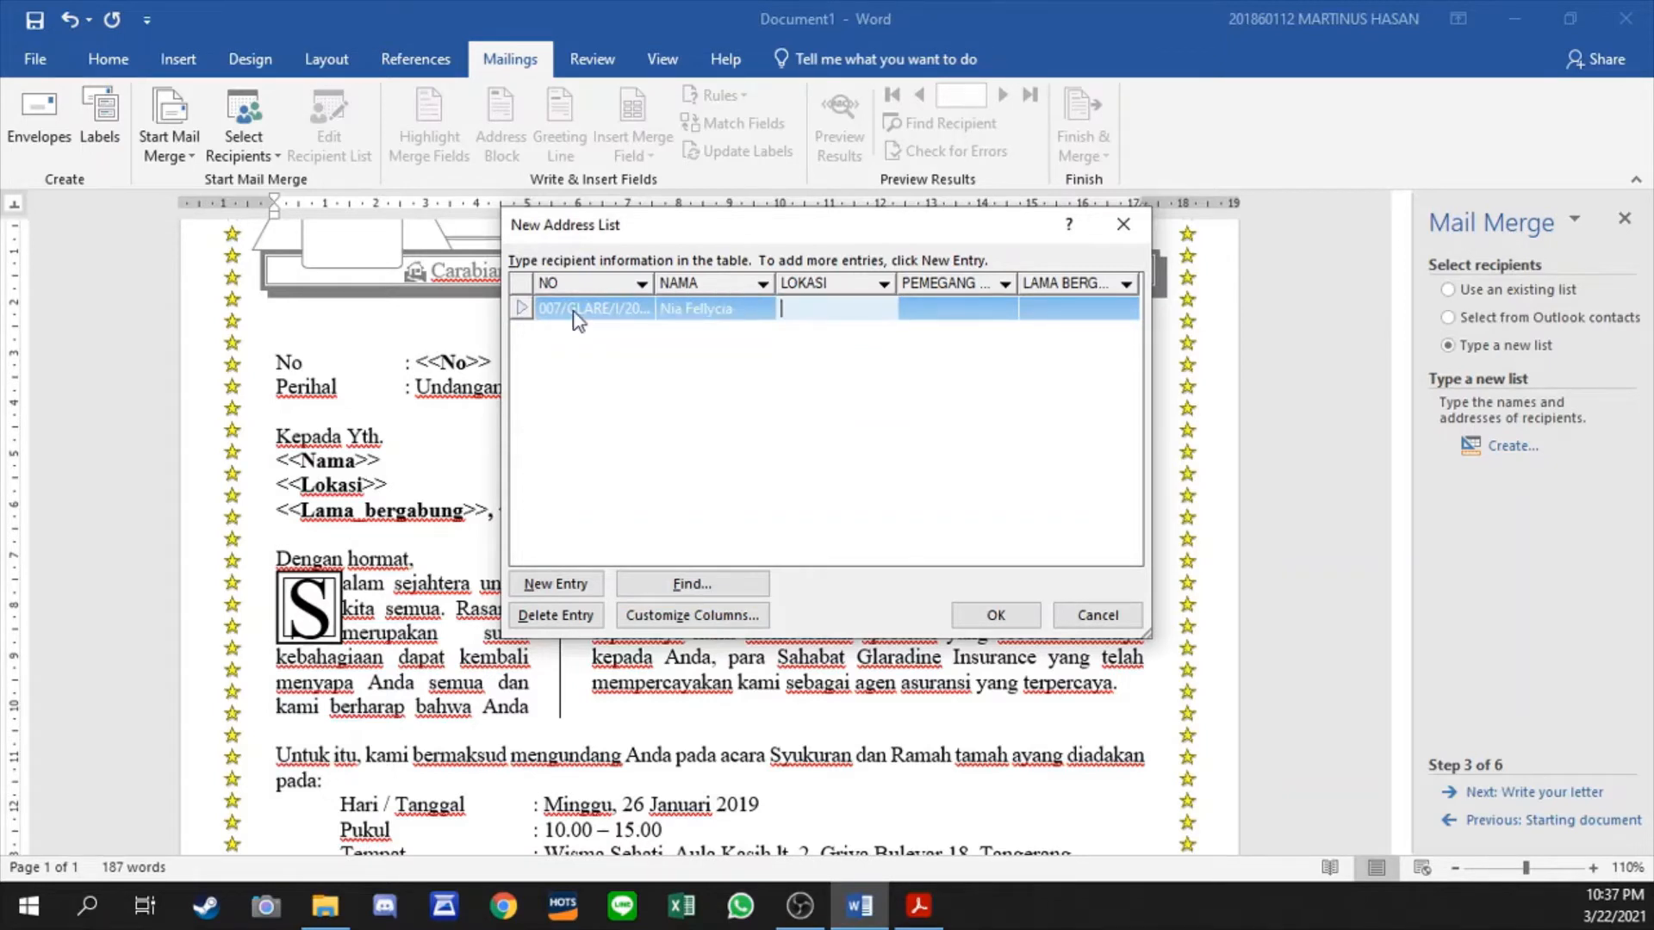
- Complete the first recipient entry with LOKASI Seoul, PEMEGANG POLIS Kesehatan and LAMA BERGABUNG 2 Tahun
type("Seoul")
key("Tab")
type("Kesehatan")
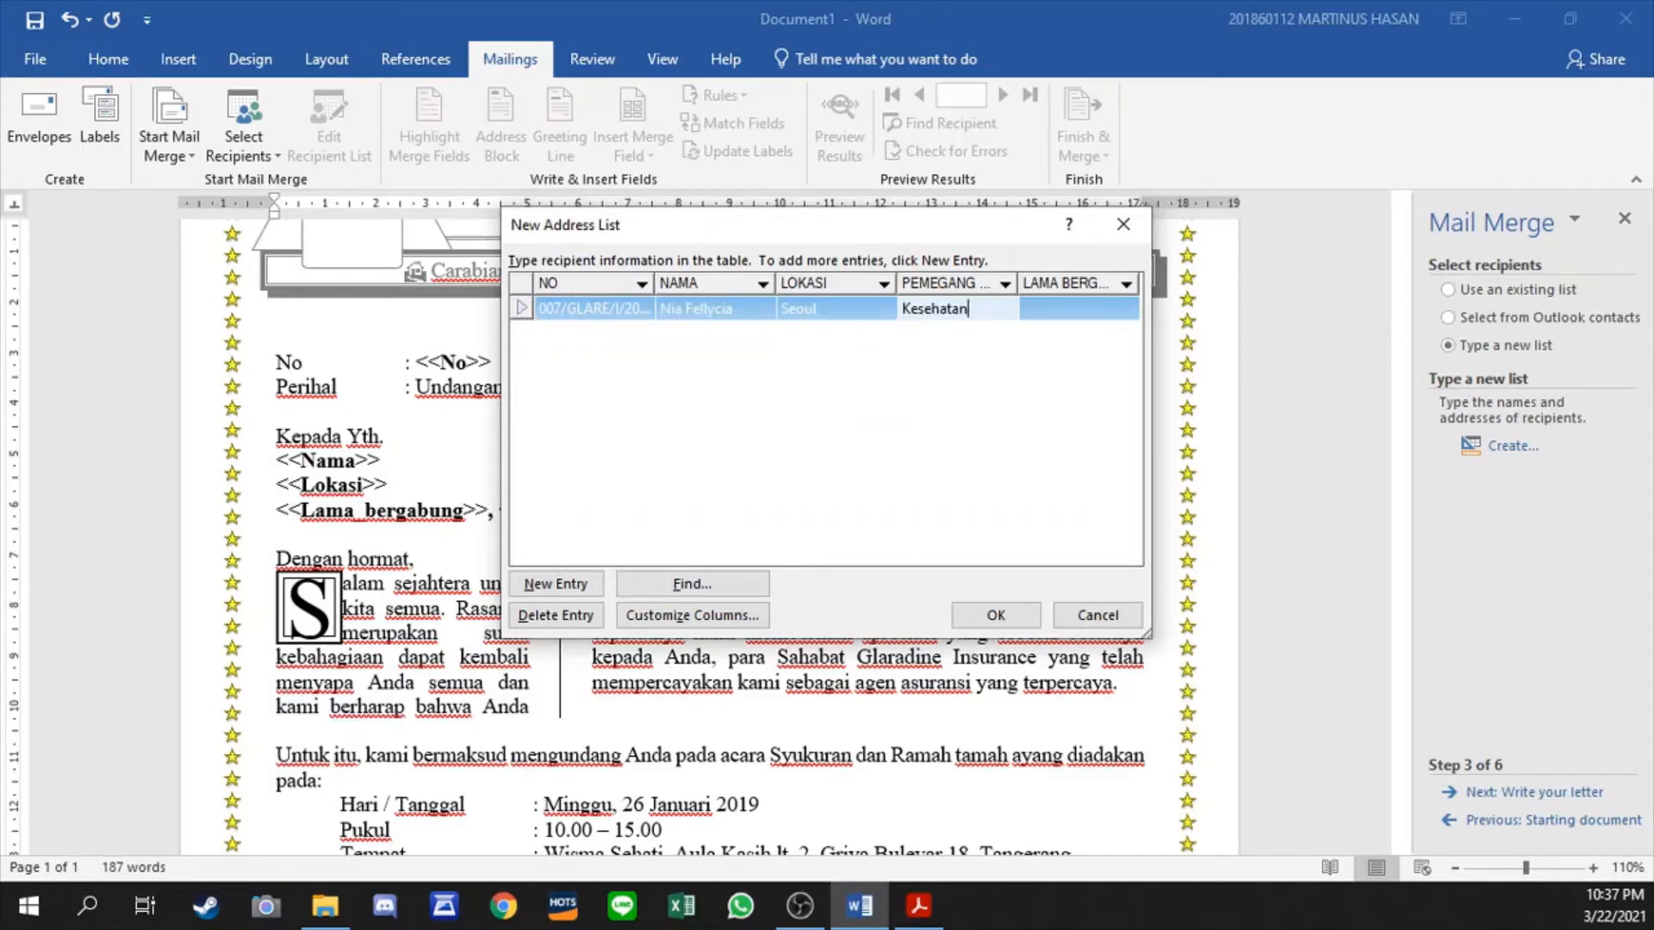
key("Tab")
type("2")
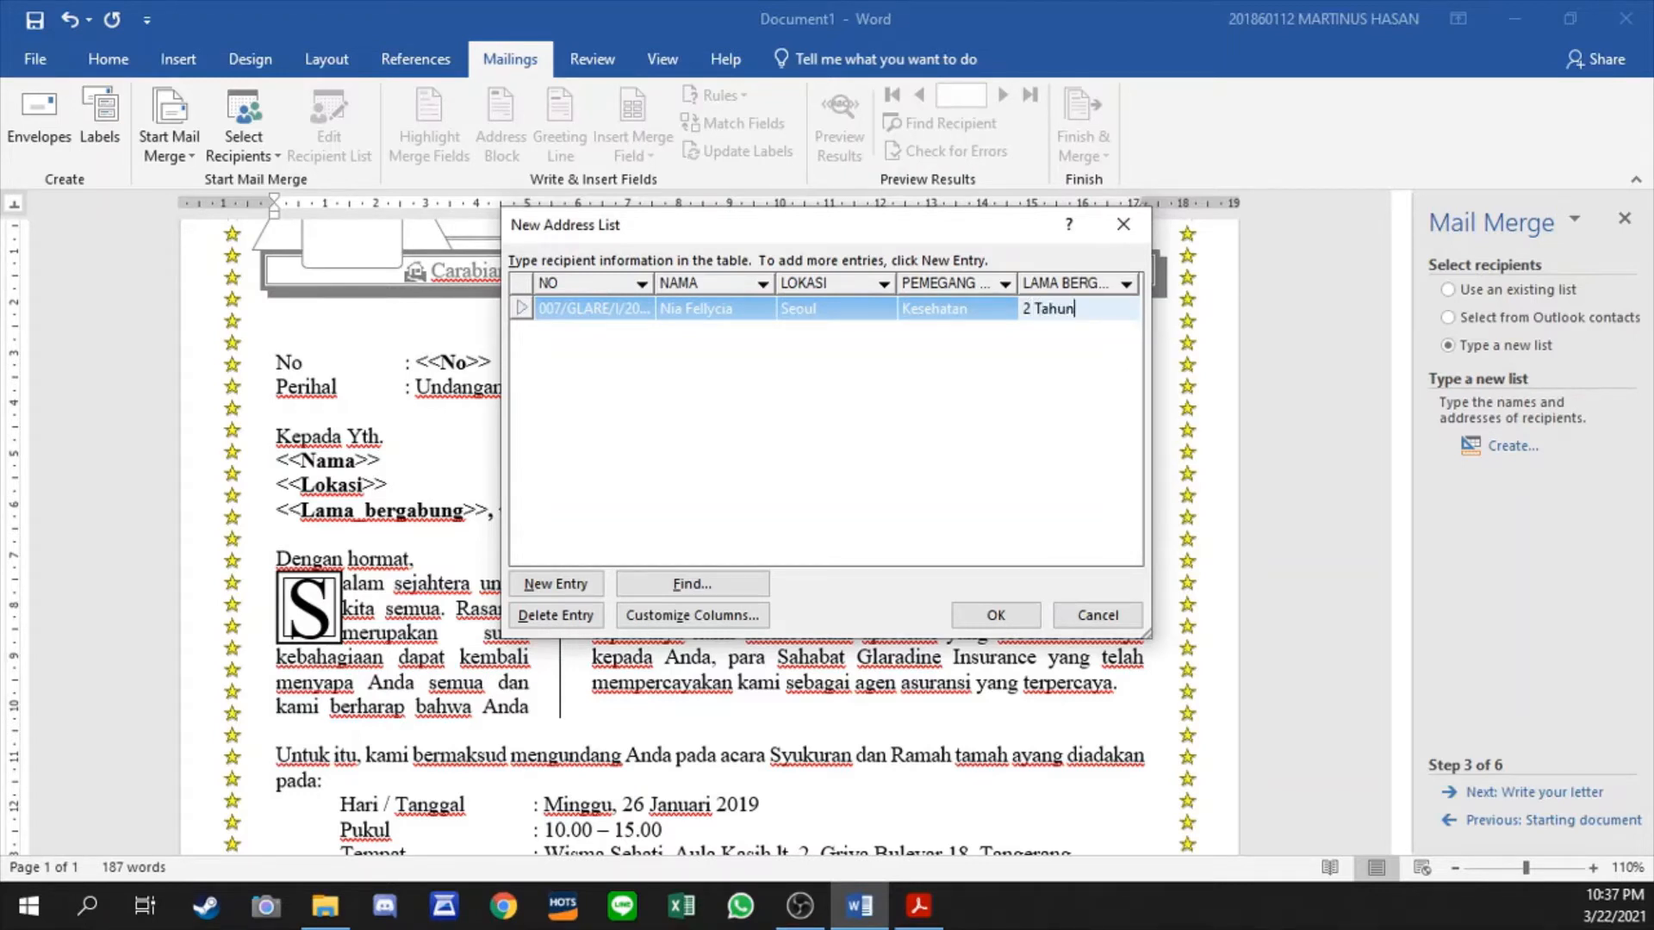
key("Tab")
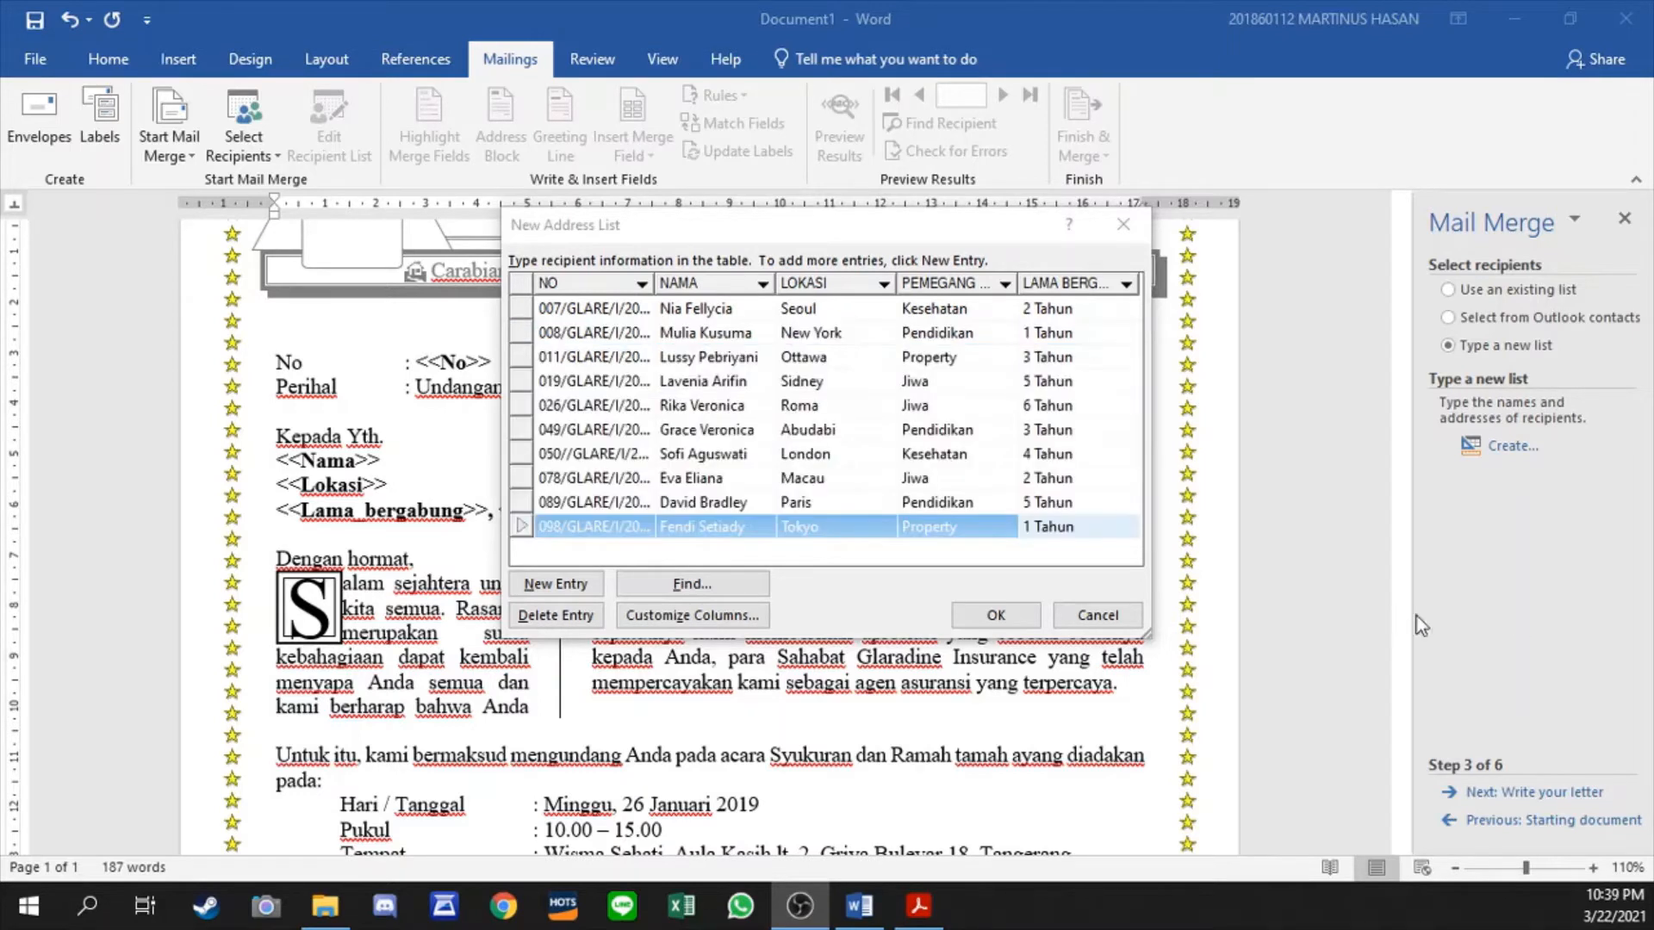
- Accept the recipient list and save it as Database Praktikum 3 in Desktop > Asisten Dosen > Pertemuan 5
left_click(913, 238)
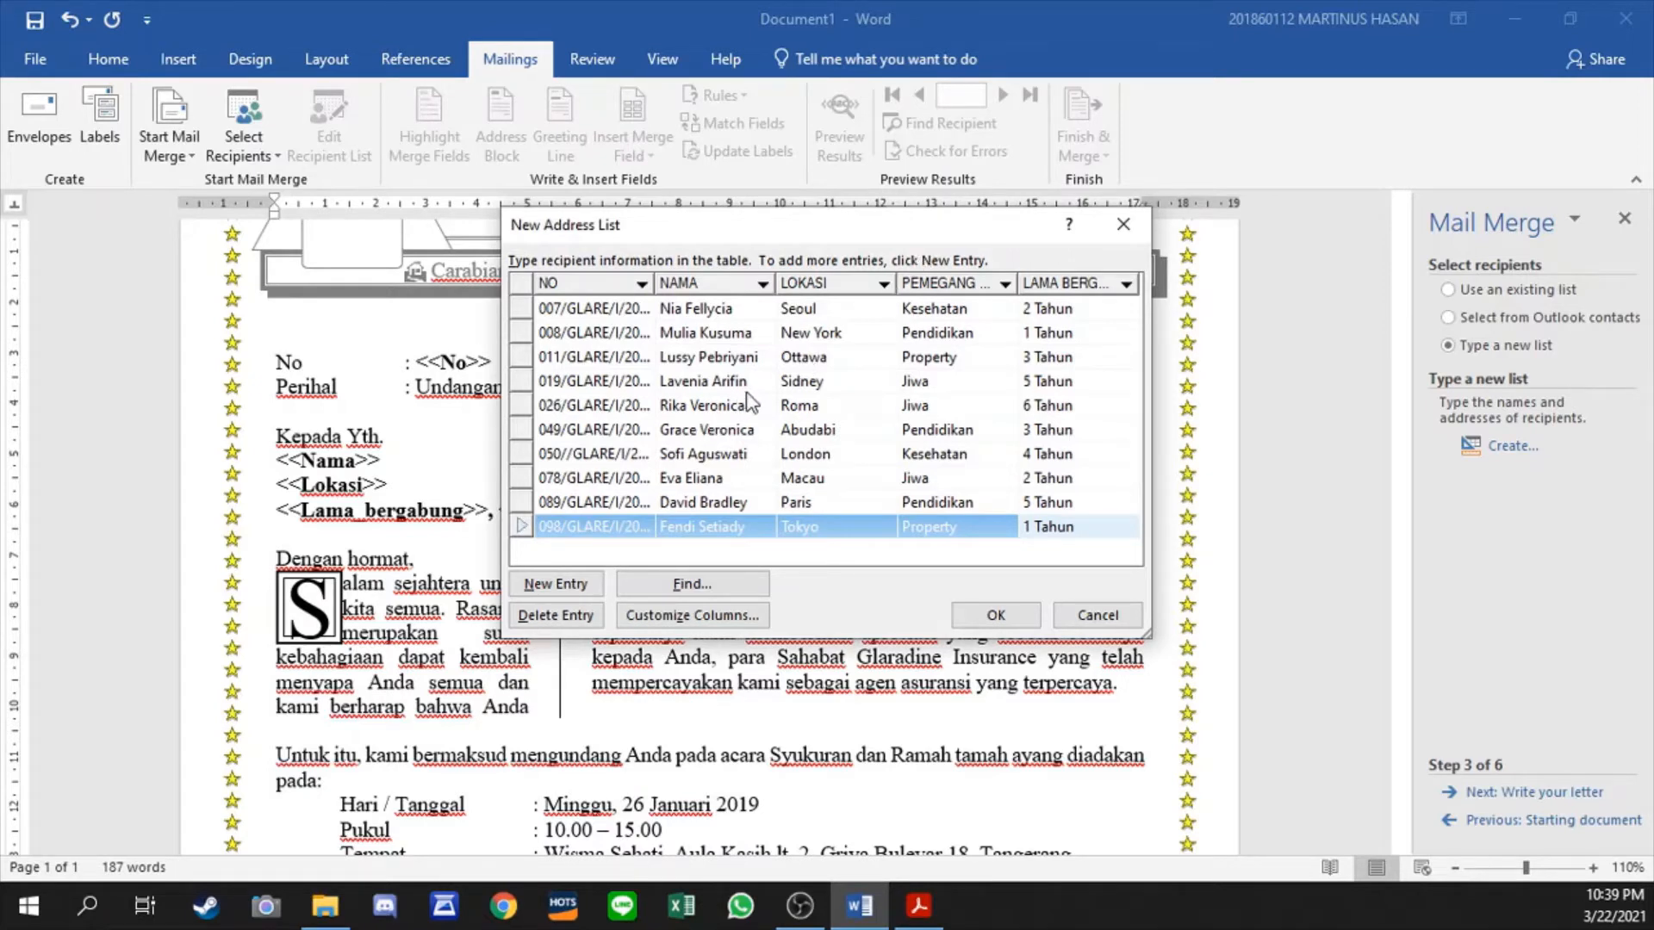
left_click(982, 620)
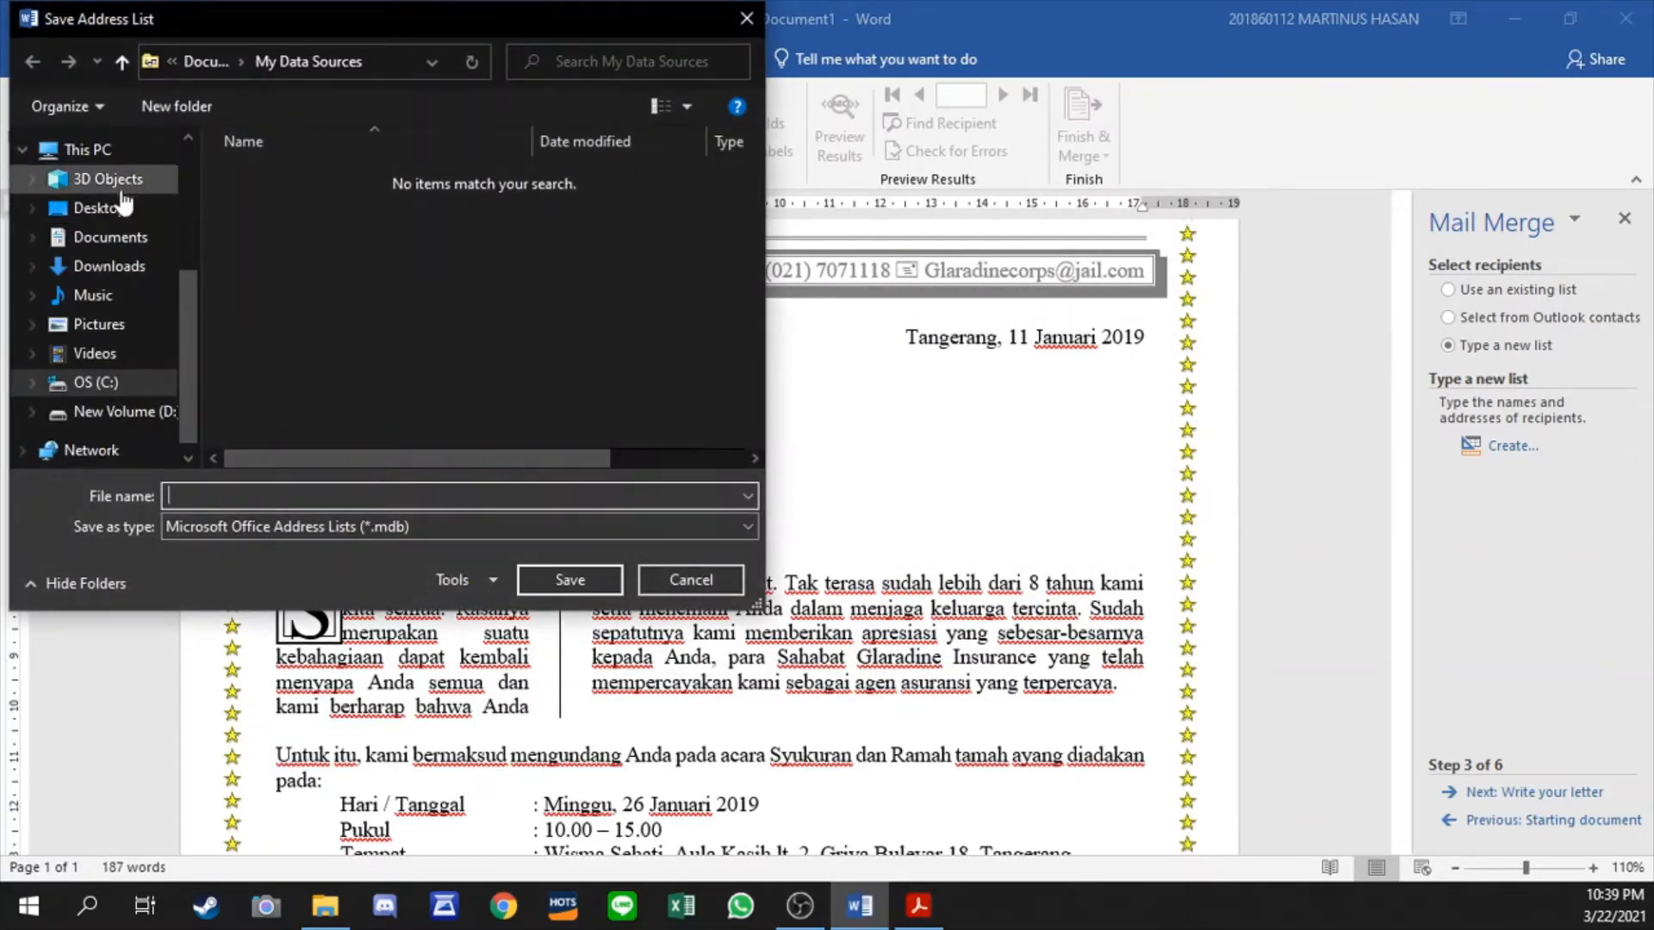
left_click(121, 206)
left_click(338, 204)
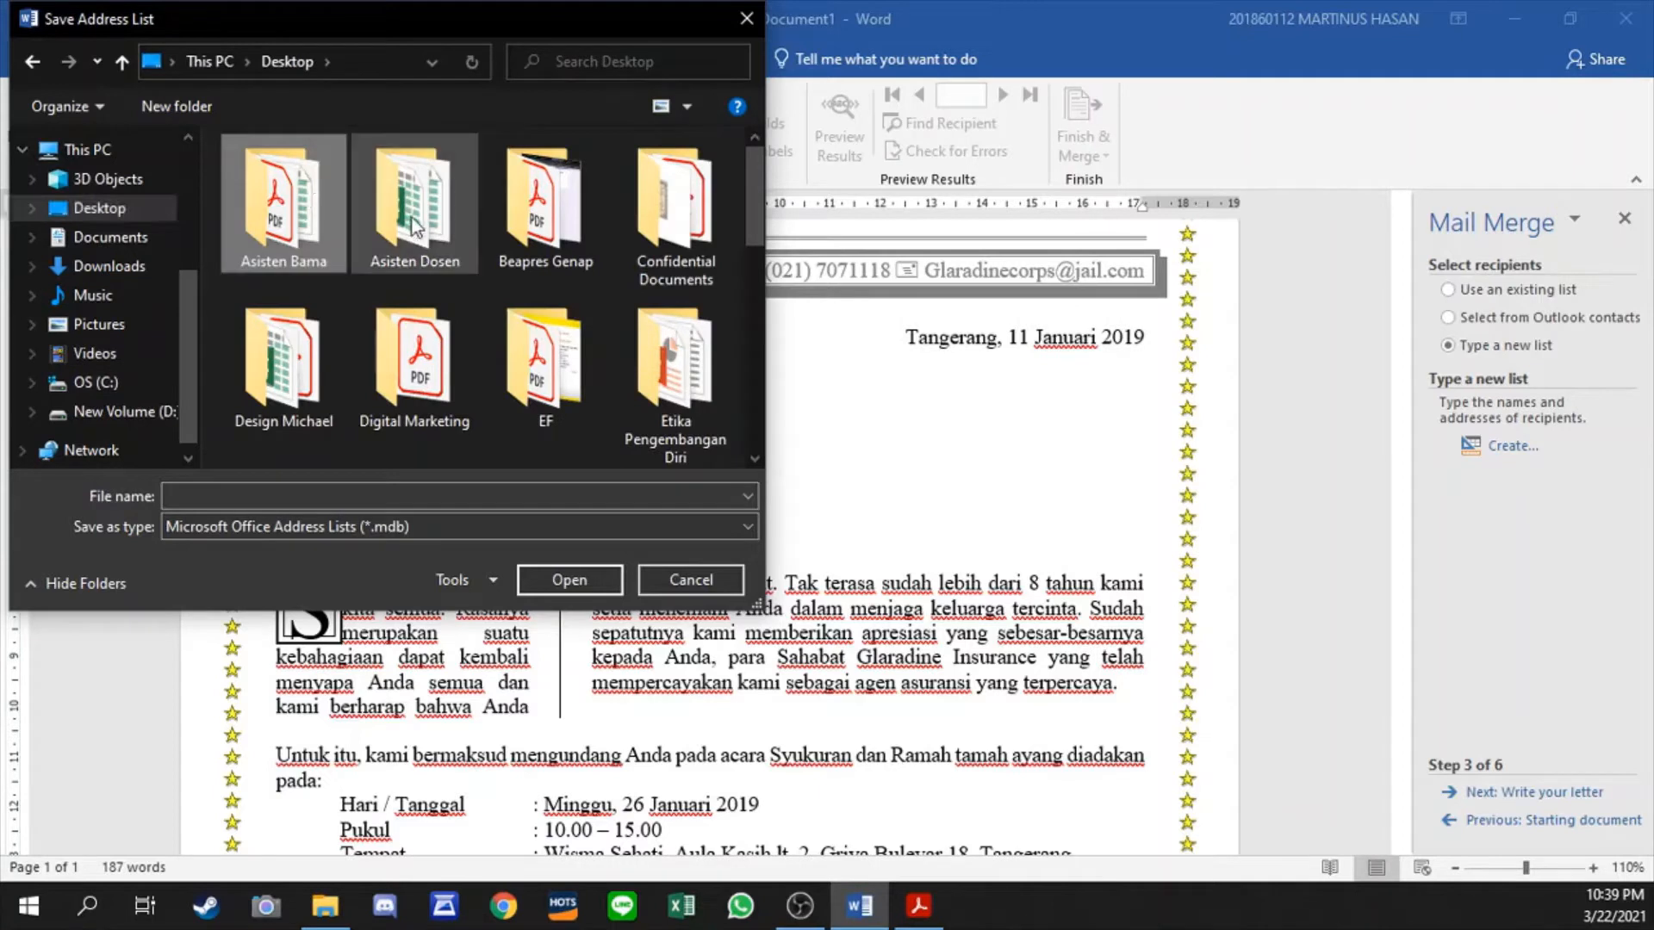
double_click(391, 214)
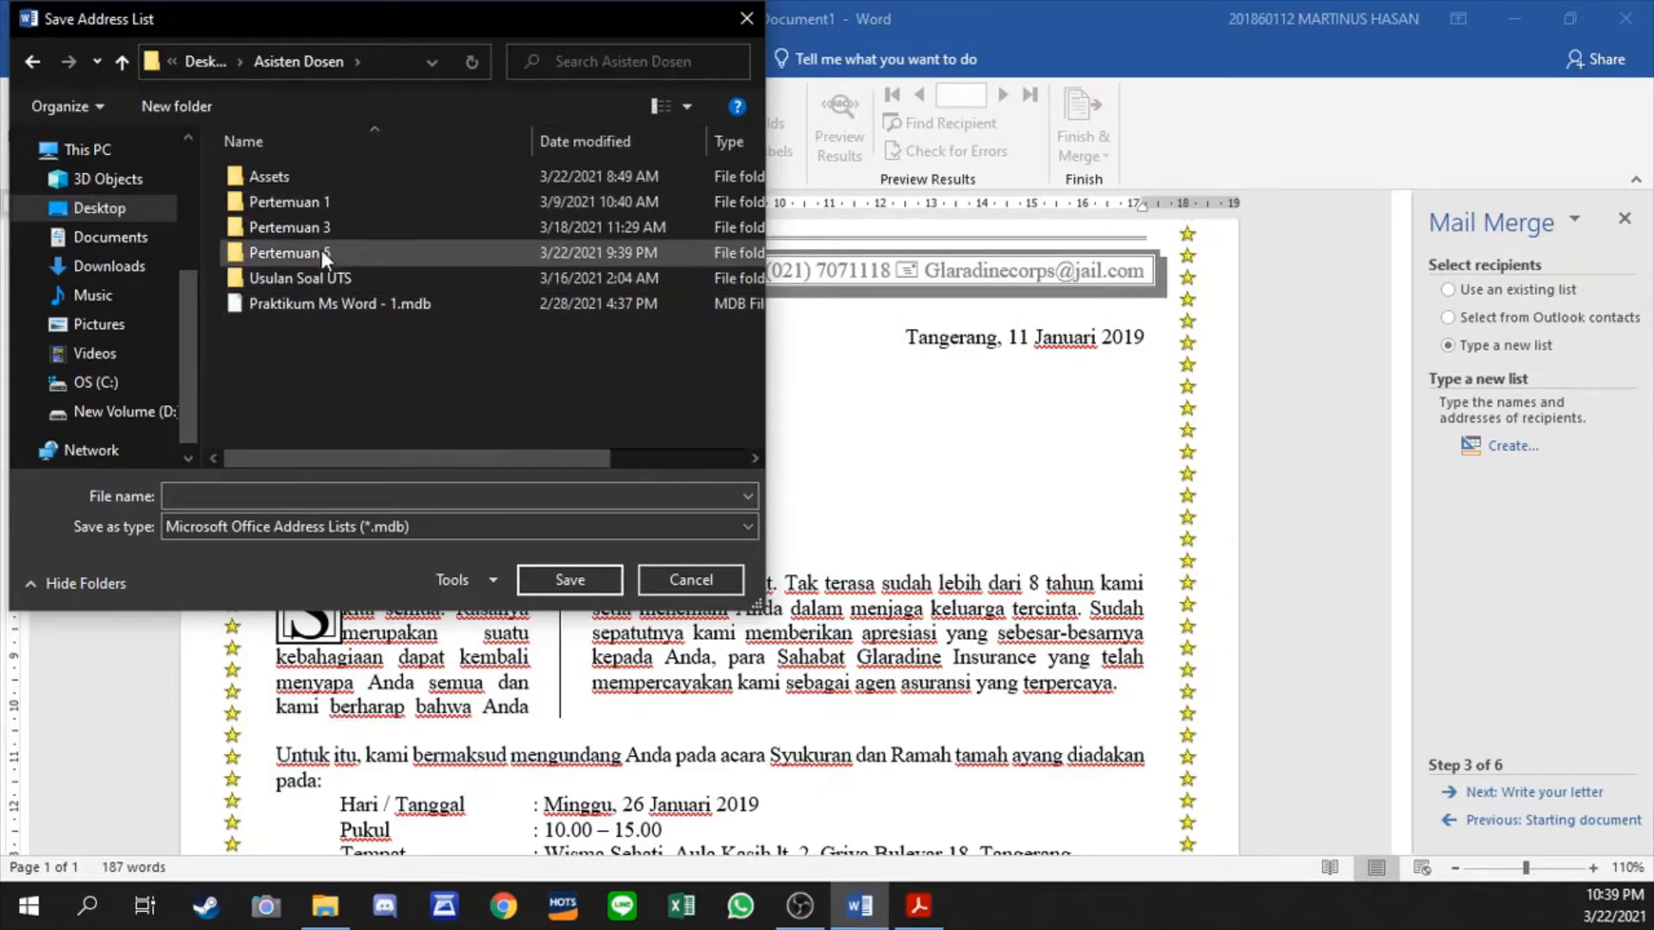
double_click(343, 254)
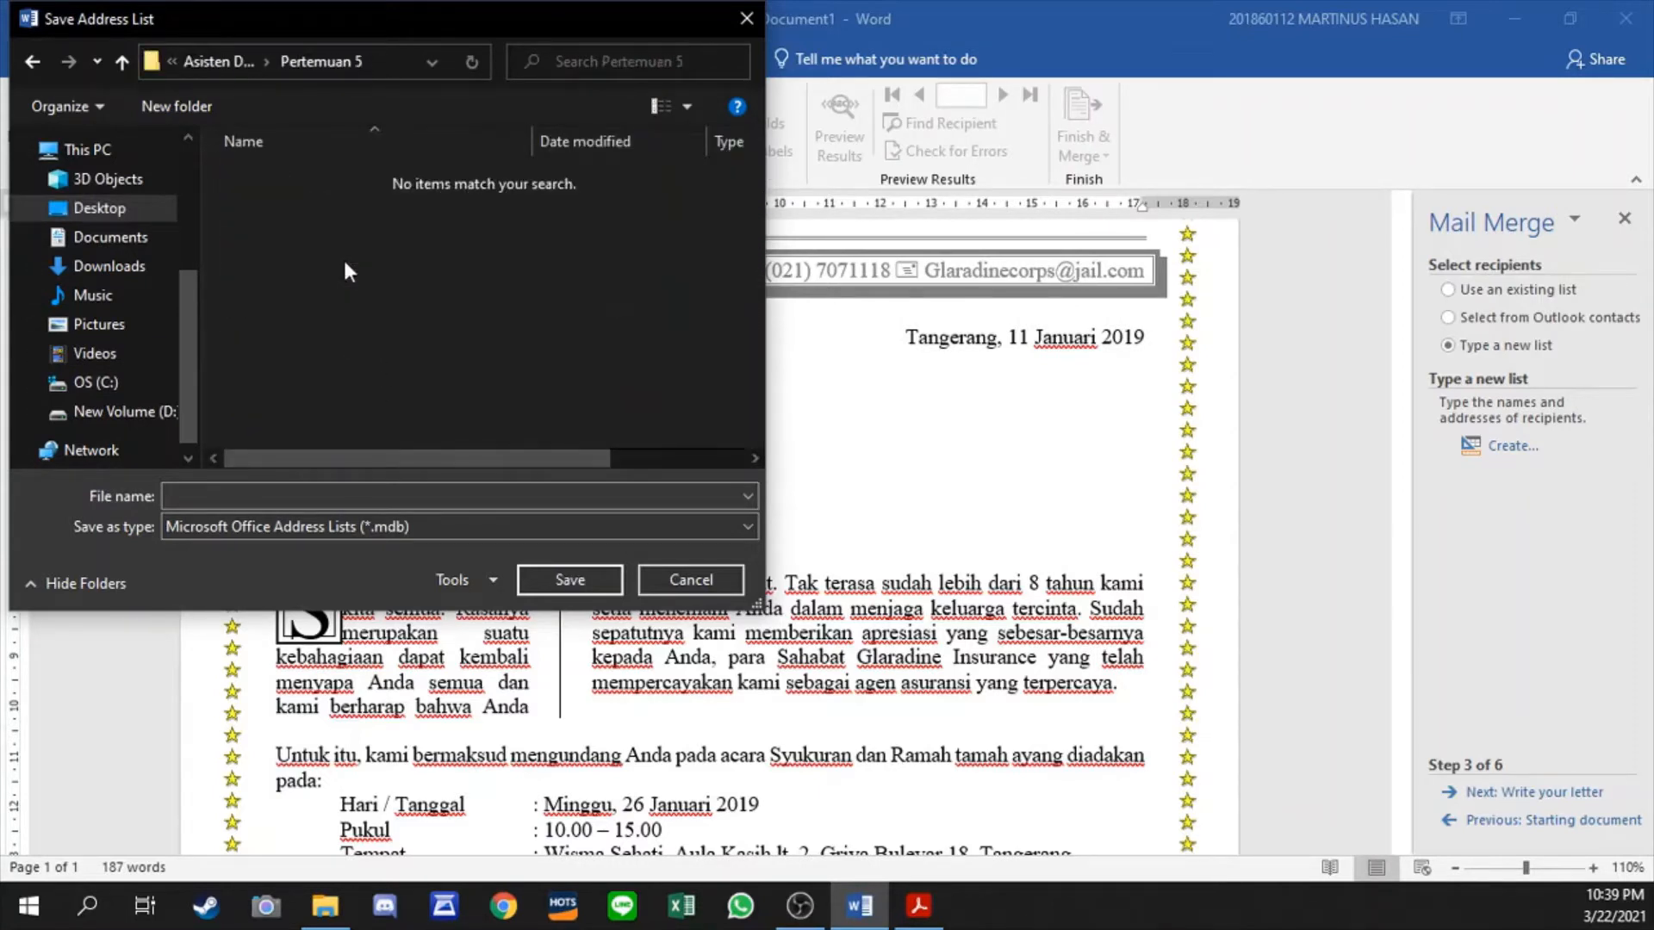
left_click(316, 491)
type("Databas")
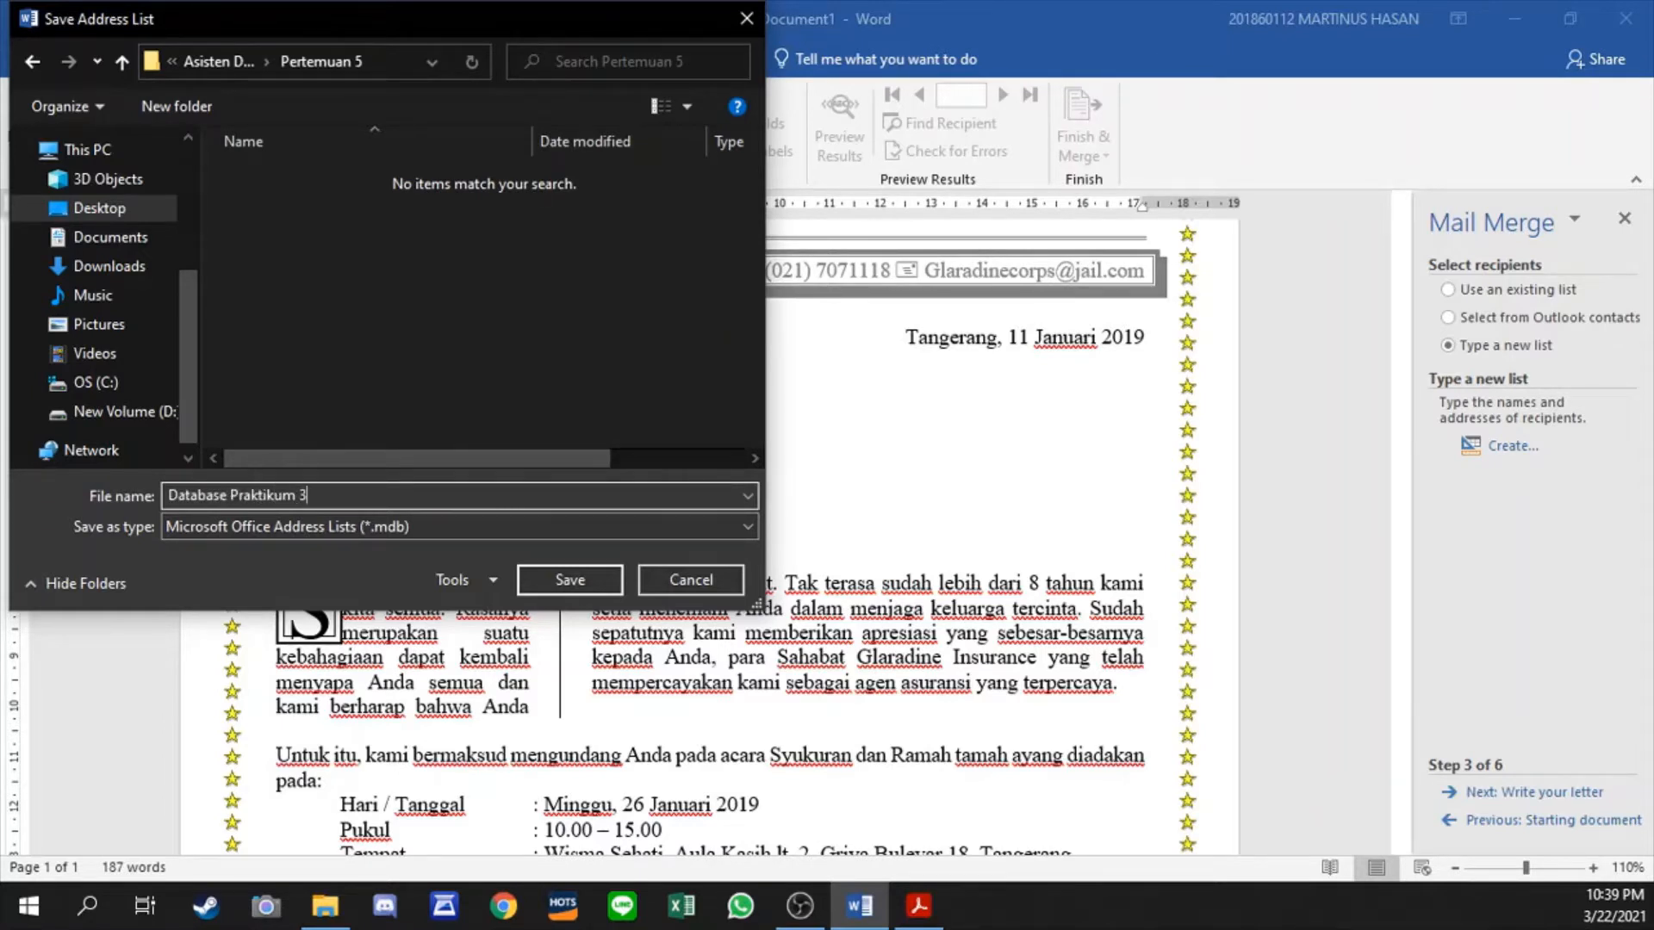
type("e Praktikum 3")
key("Return")
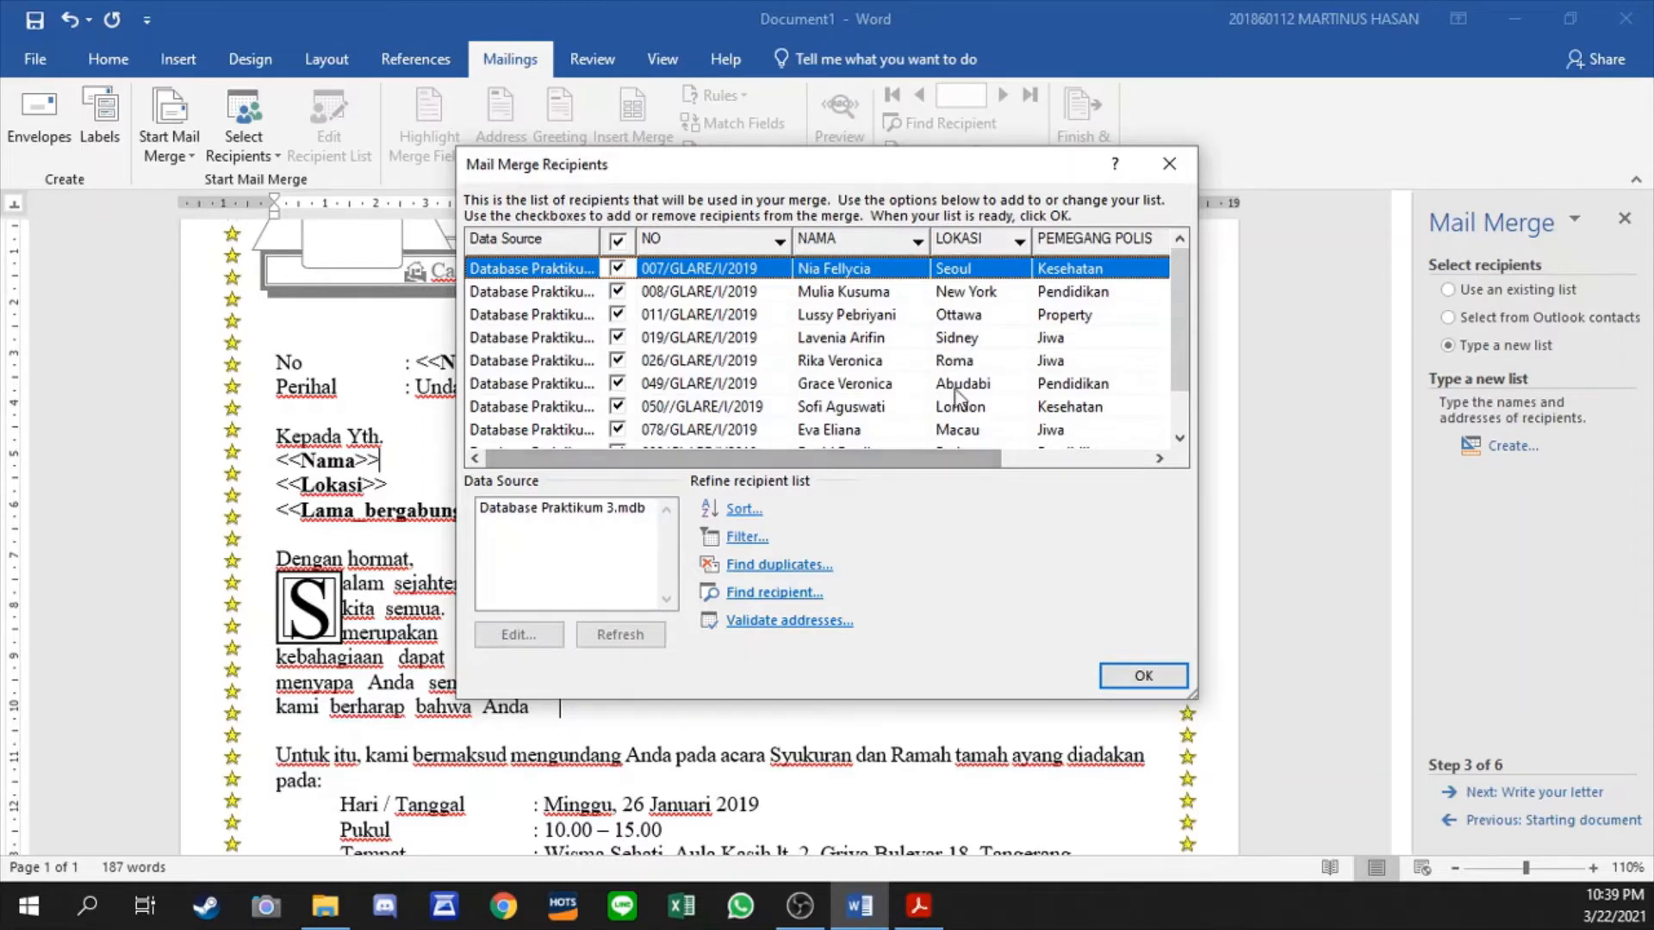
- Accept the mail merge recipients with all entries included and proceed to writing the letter
mouse_move(1180, 290)
left_mouse_down()
mouse_move(1171, 360)
mouse_move(1166, 287)
left_mouse_up()
left_click(1135, 683)
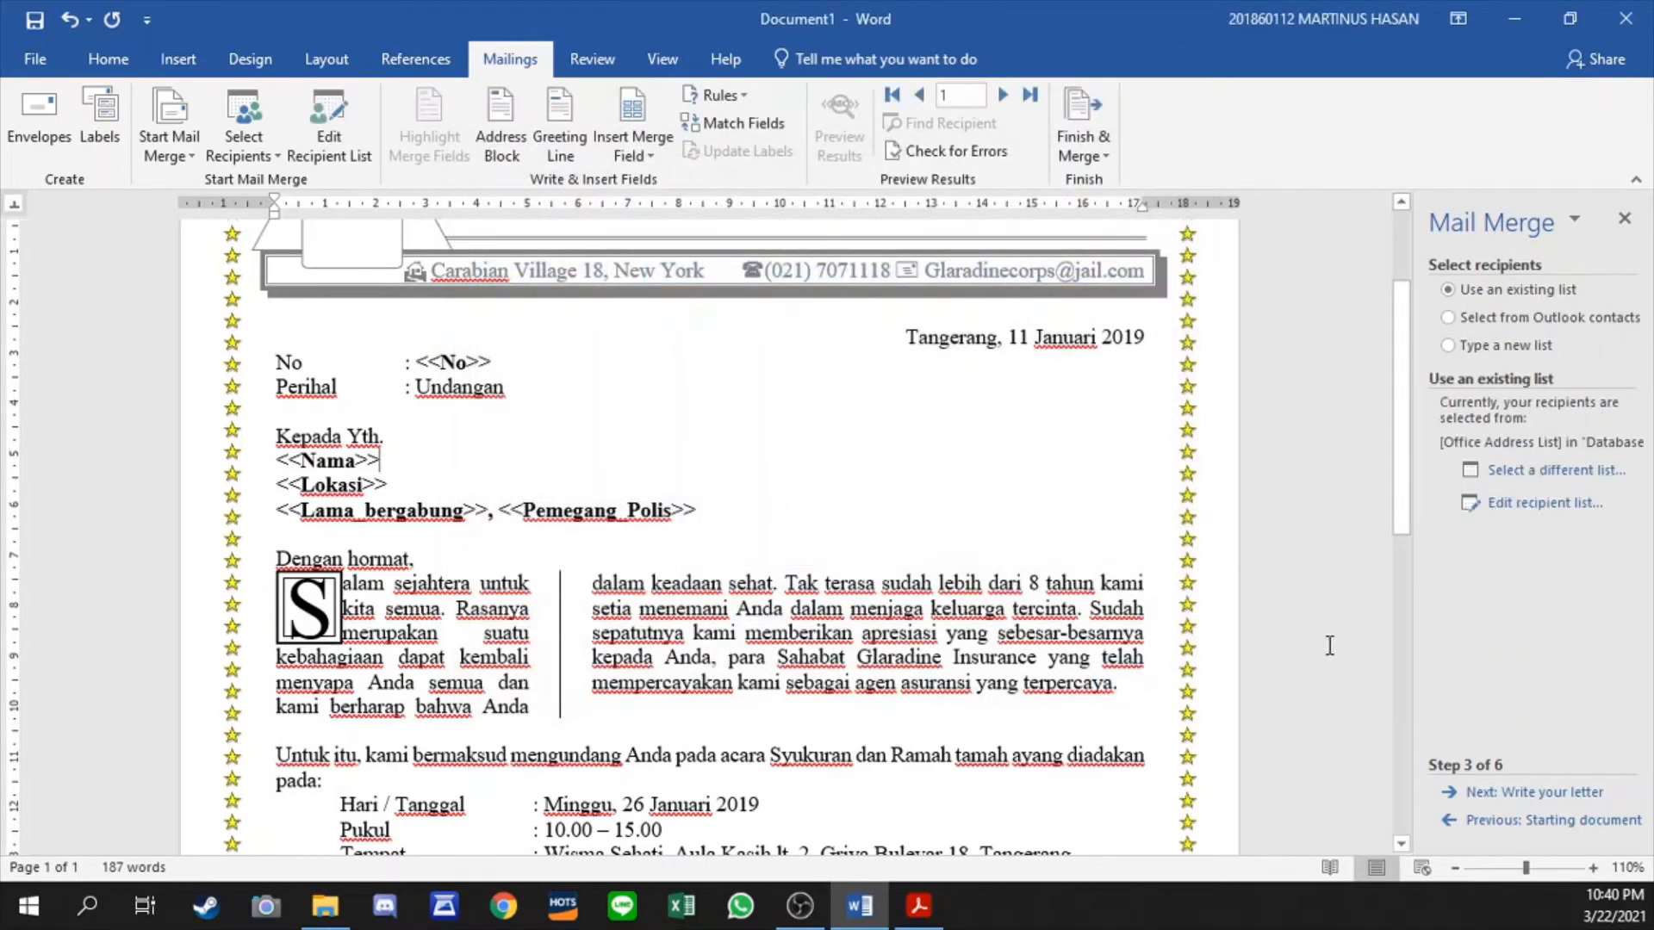
left_click(1545, 800)
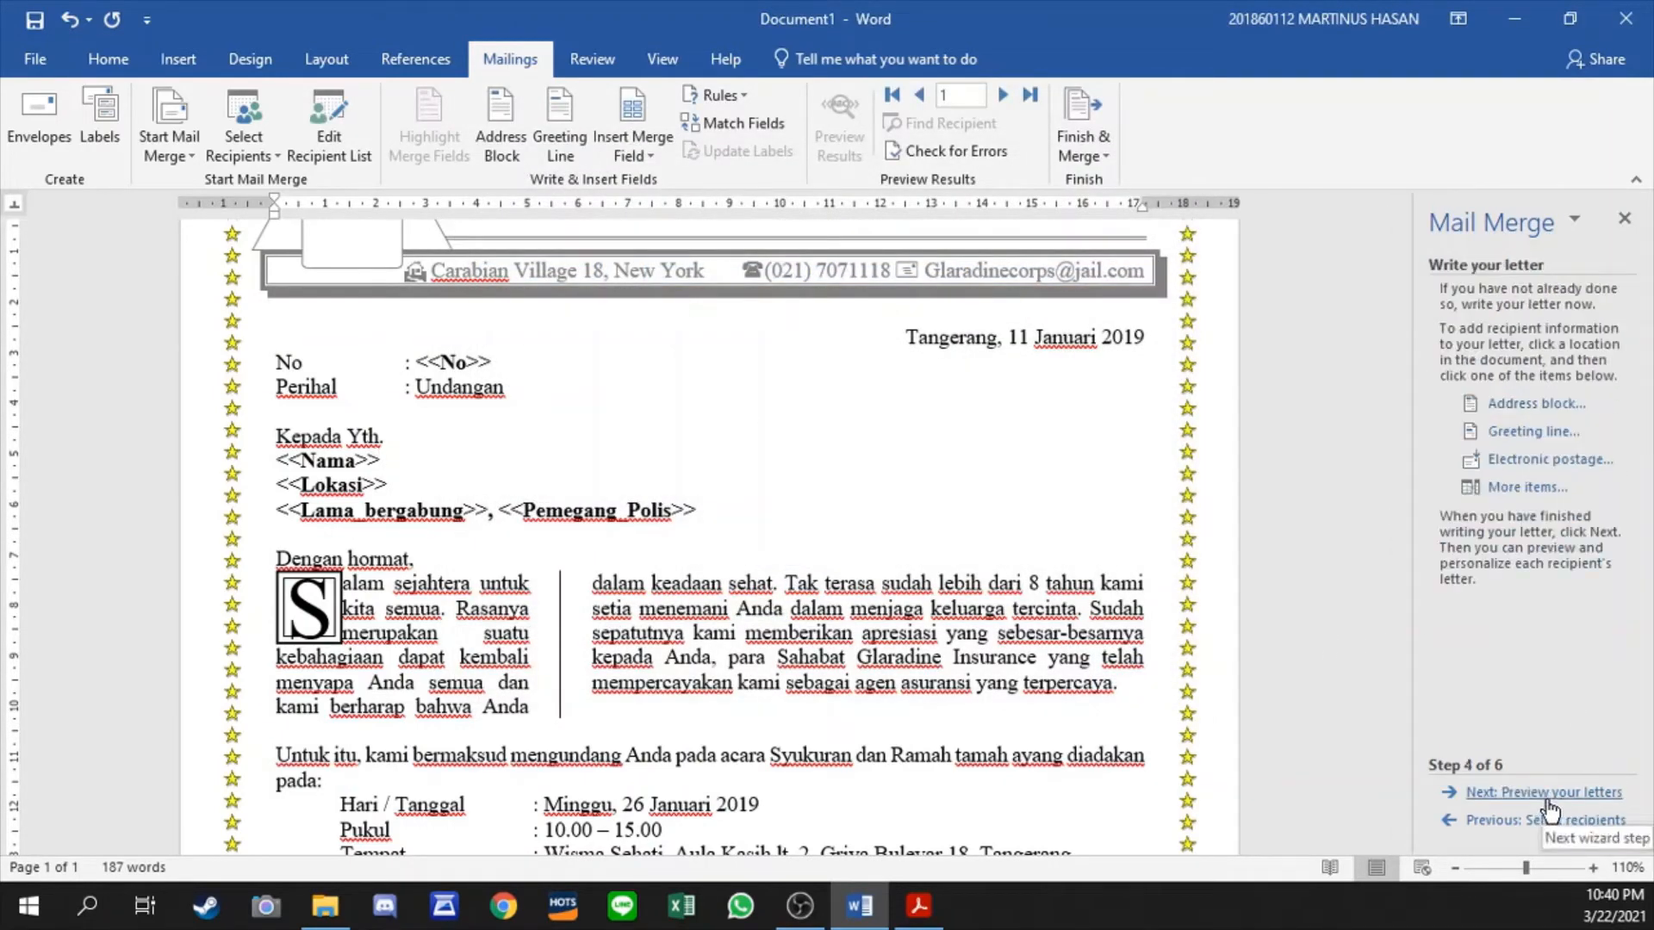
- Replace the <<No>> placeholder in the letter's number line with the NO merge field
left_click(1523, 487)
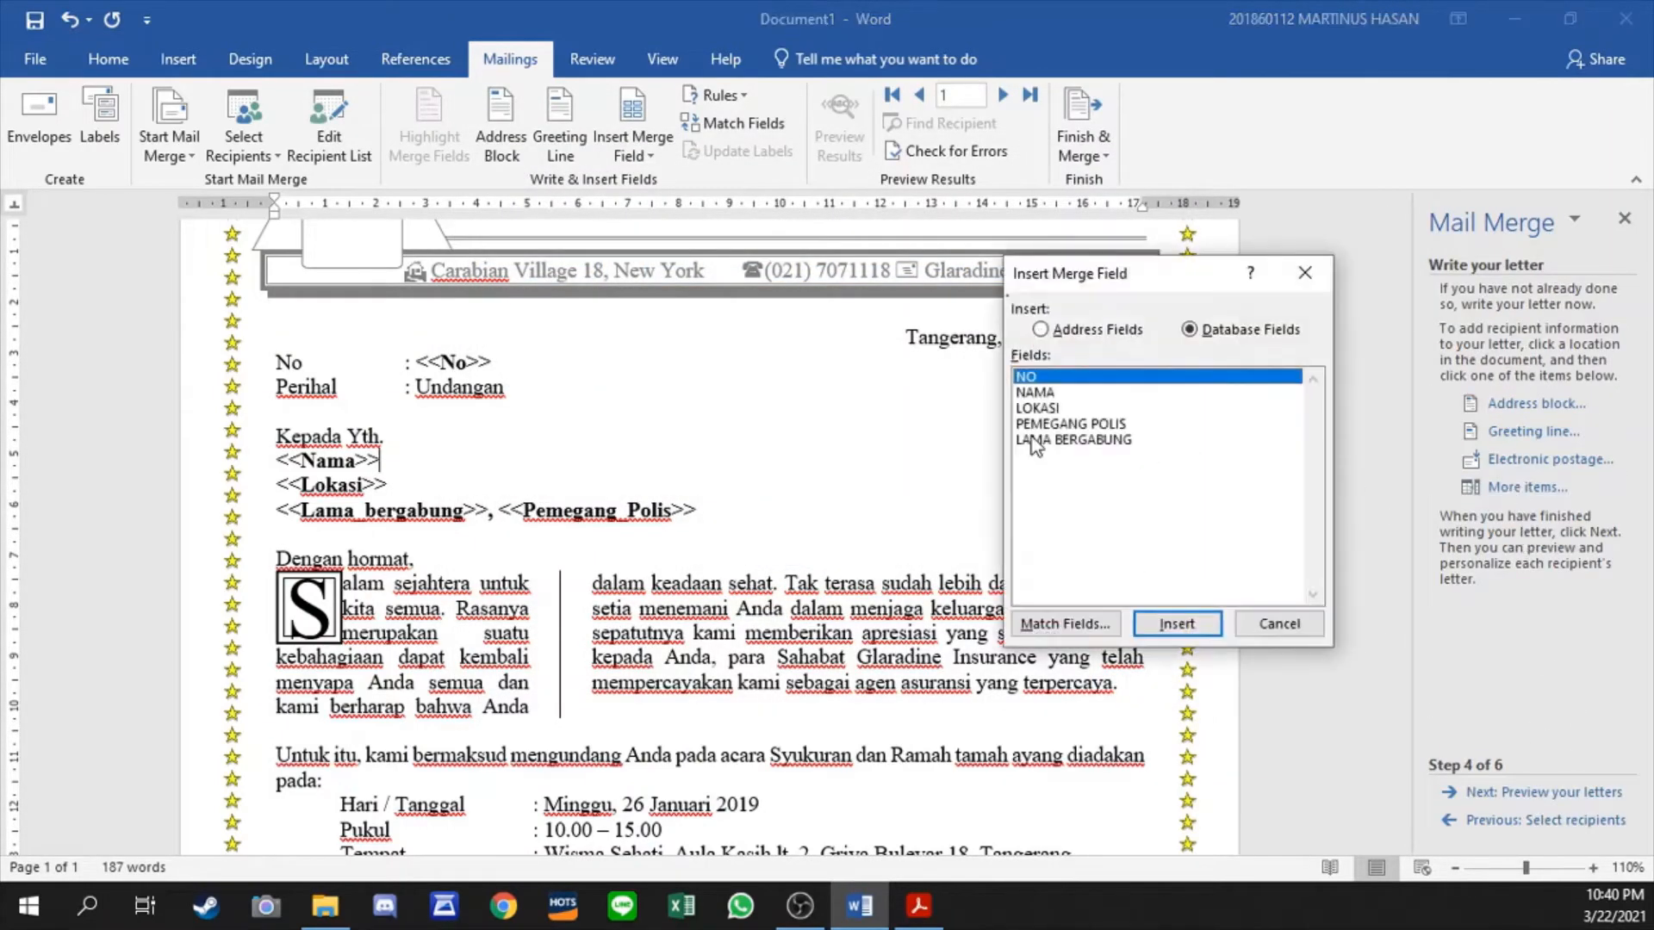
left_click(1279, 623)
left_click(534, 395)
double_click(453, 361)
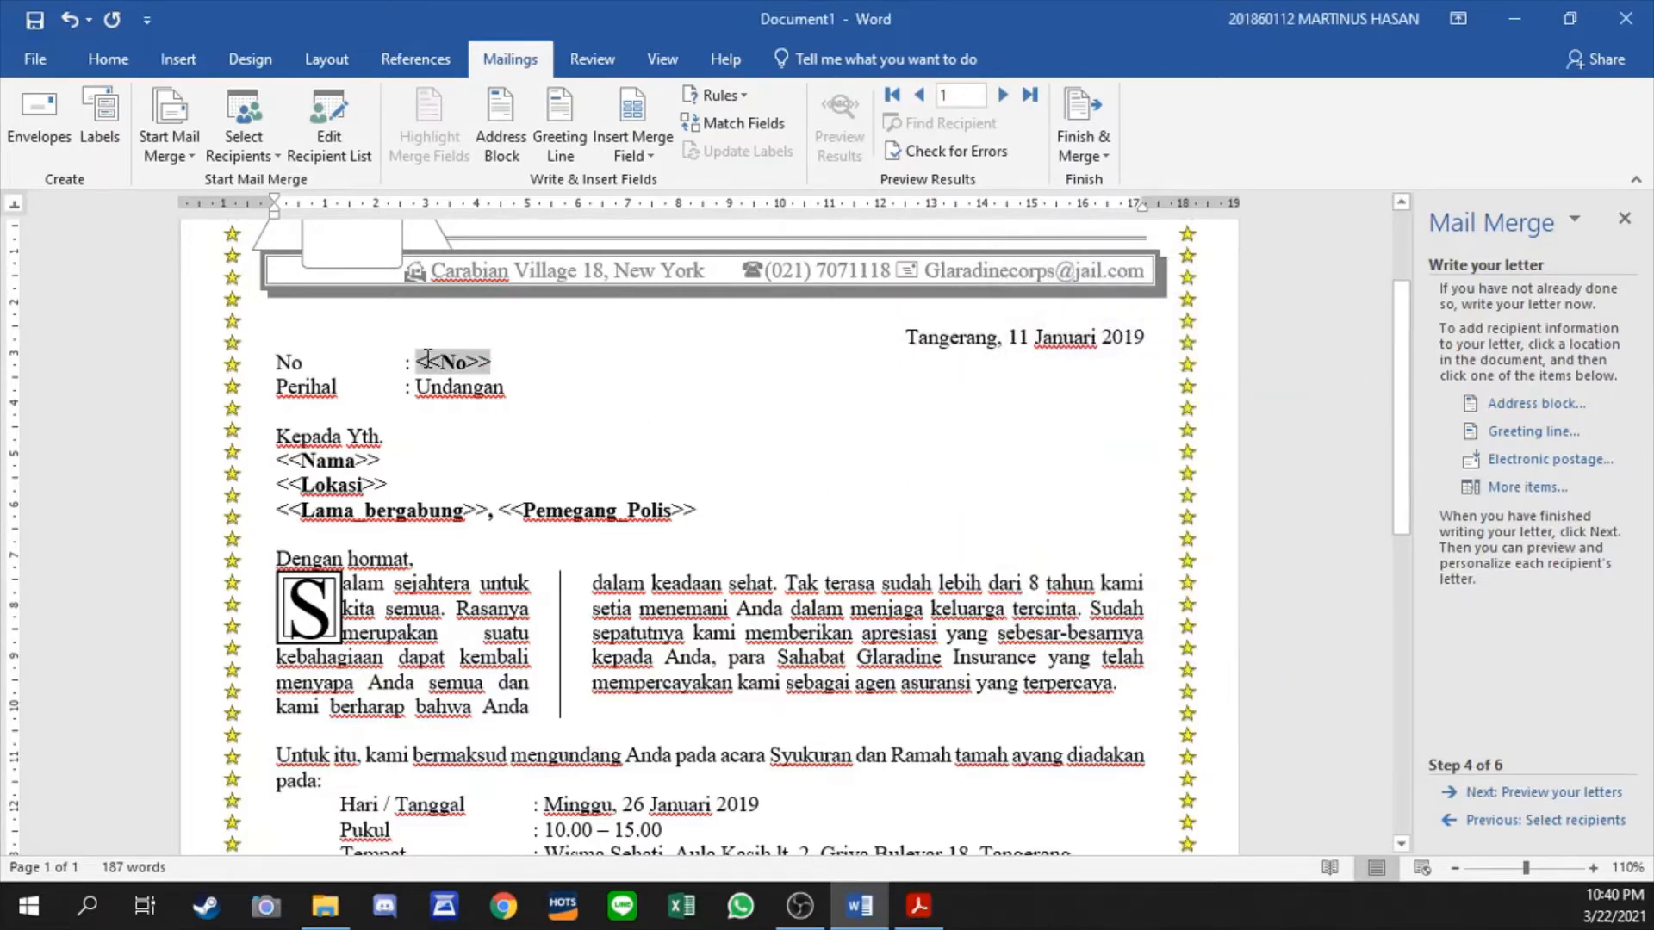
left_click(1527, 488)
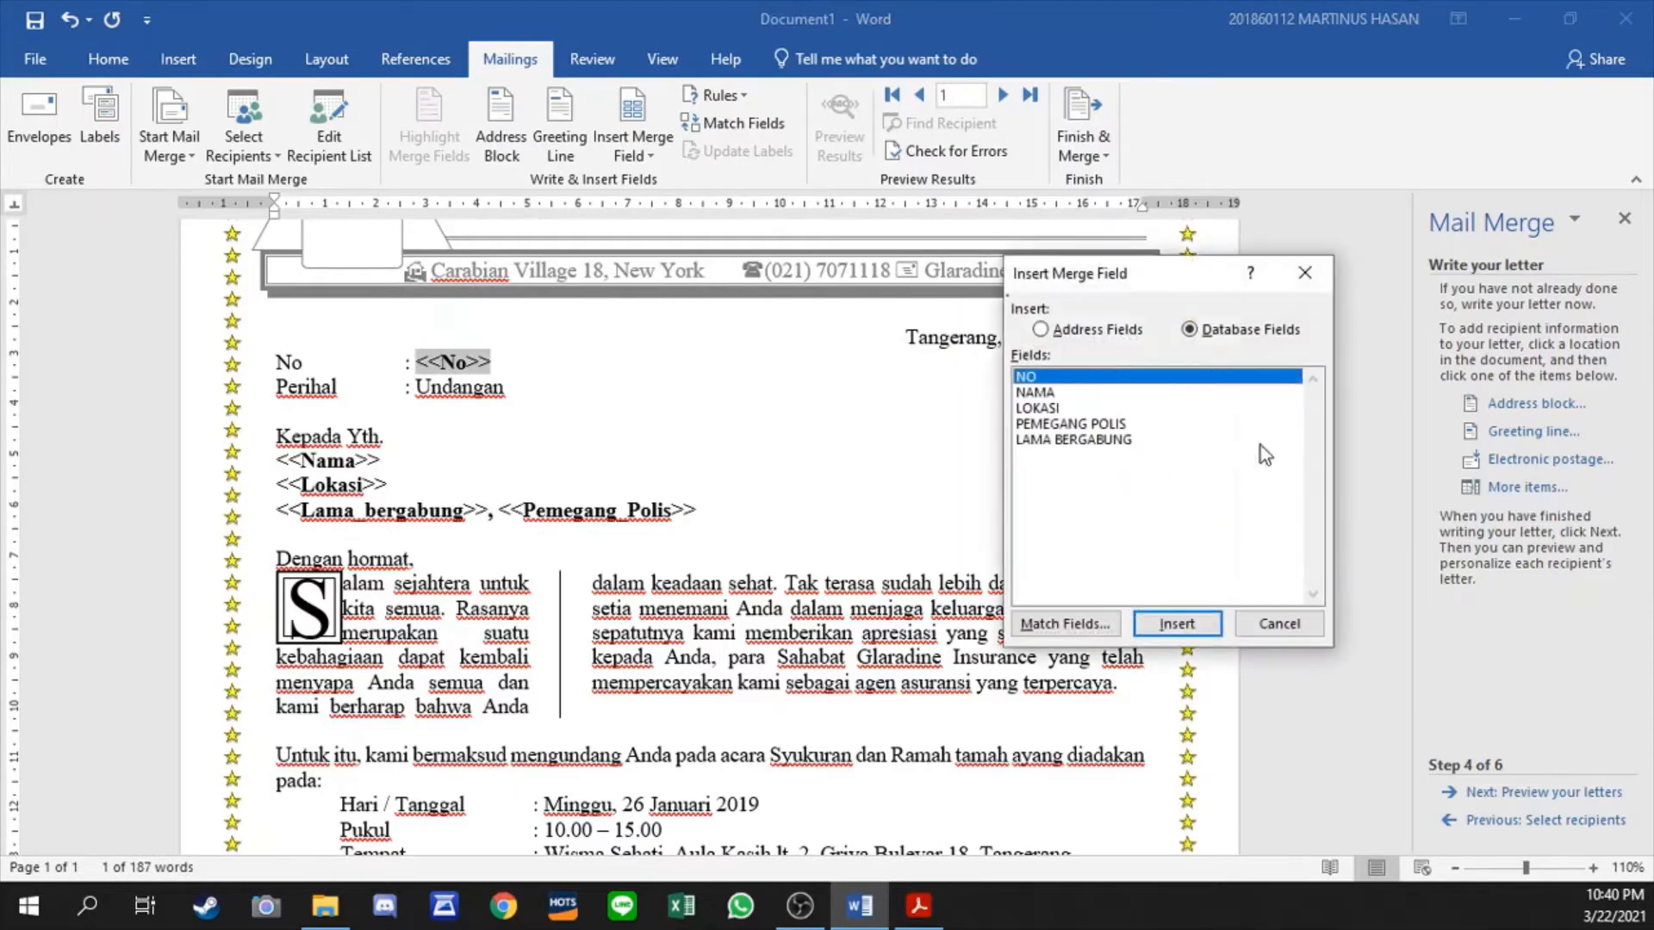
left_click(1173, 624)
left_click(1305, 273)
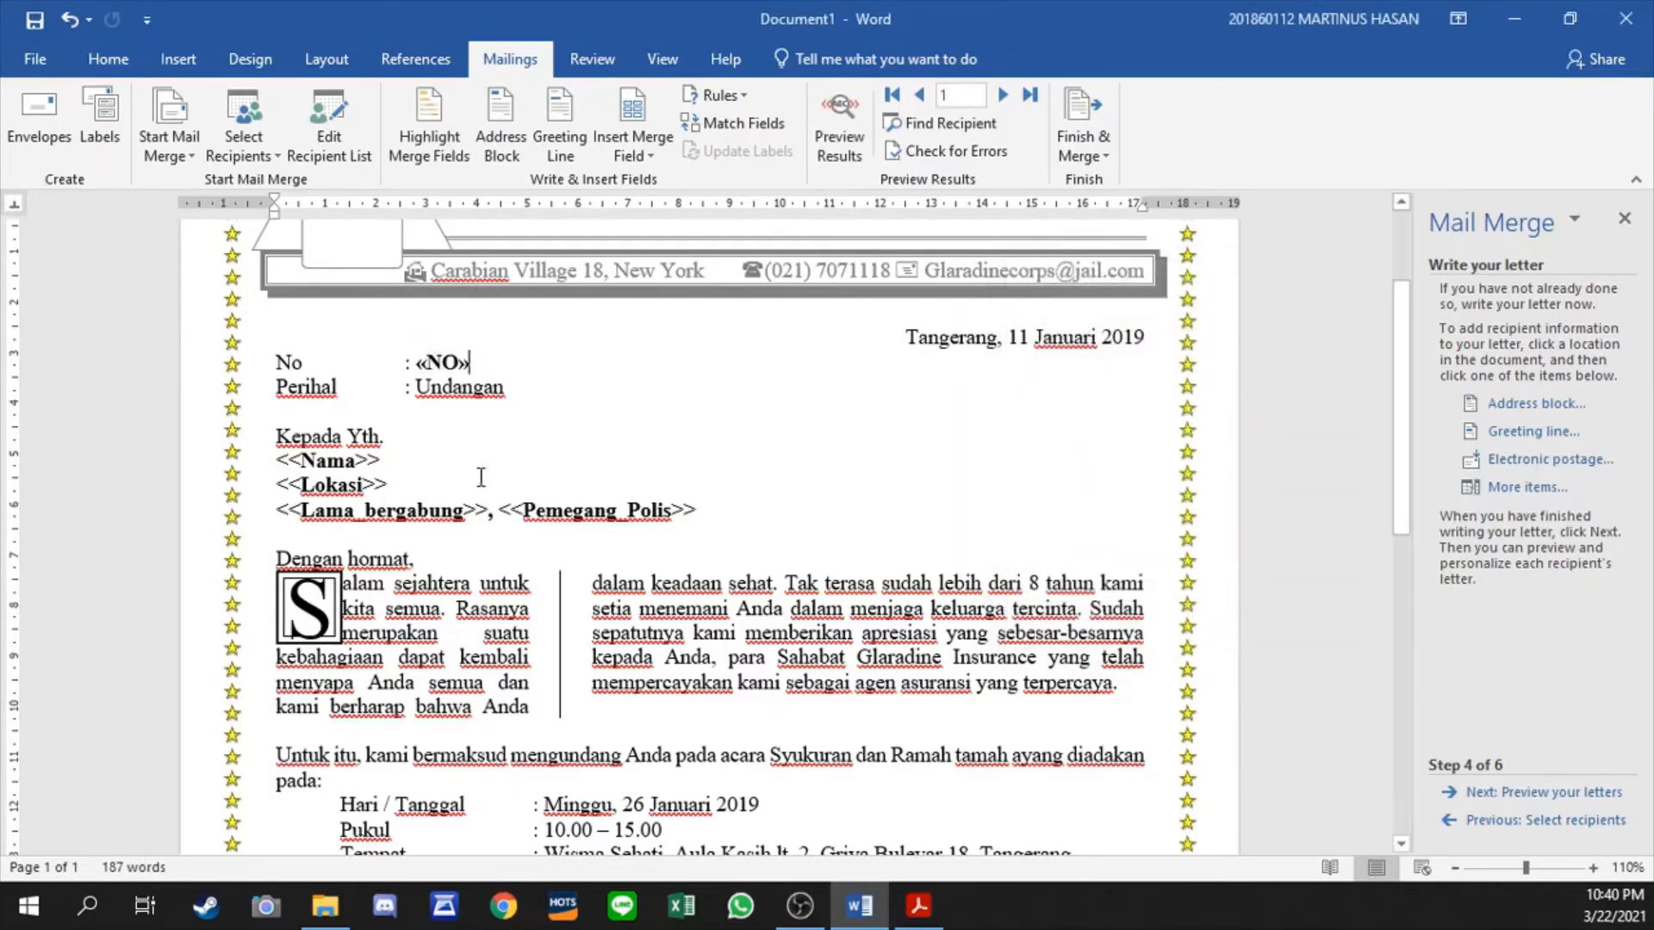
- Replace the <<Nama>> placeholder in the recipient block with the NAMA merge field, keeping it on its own line
left_click_drag(393, 463, 272, 463)
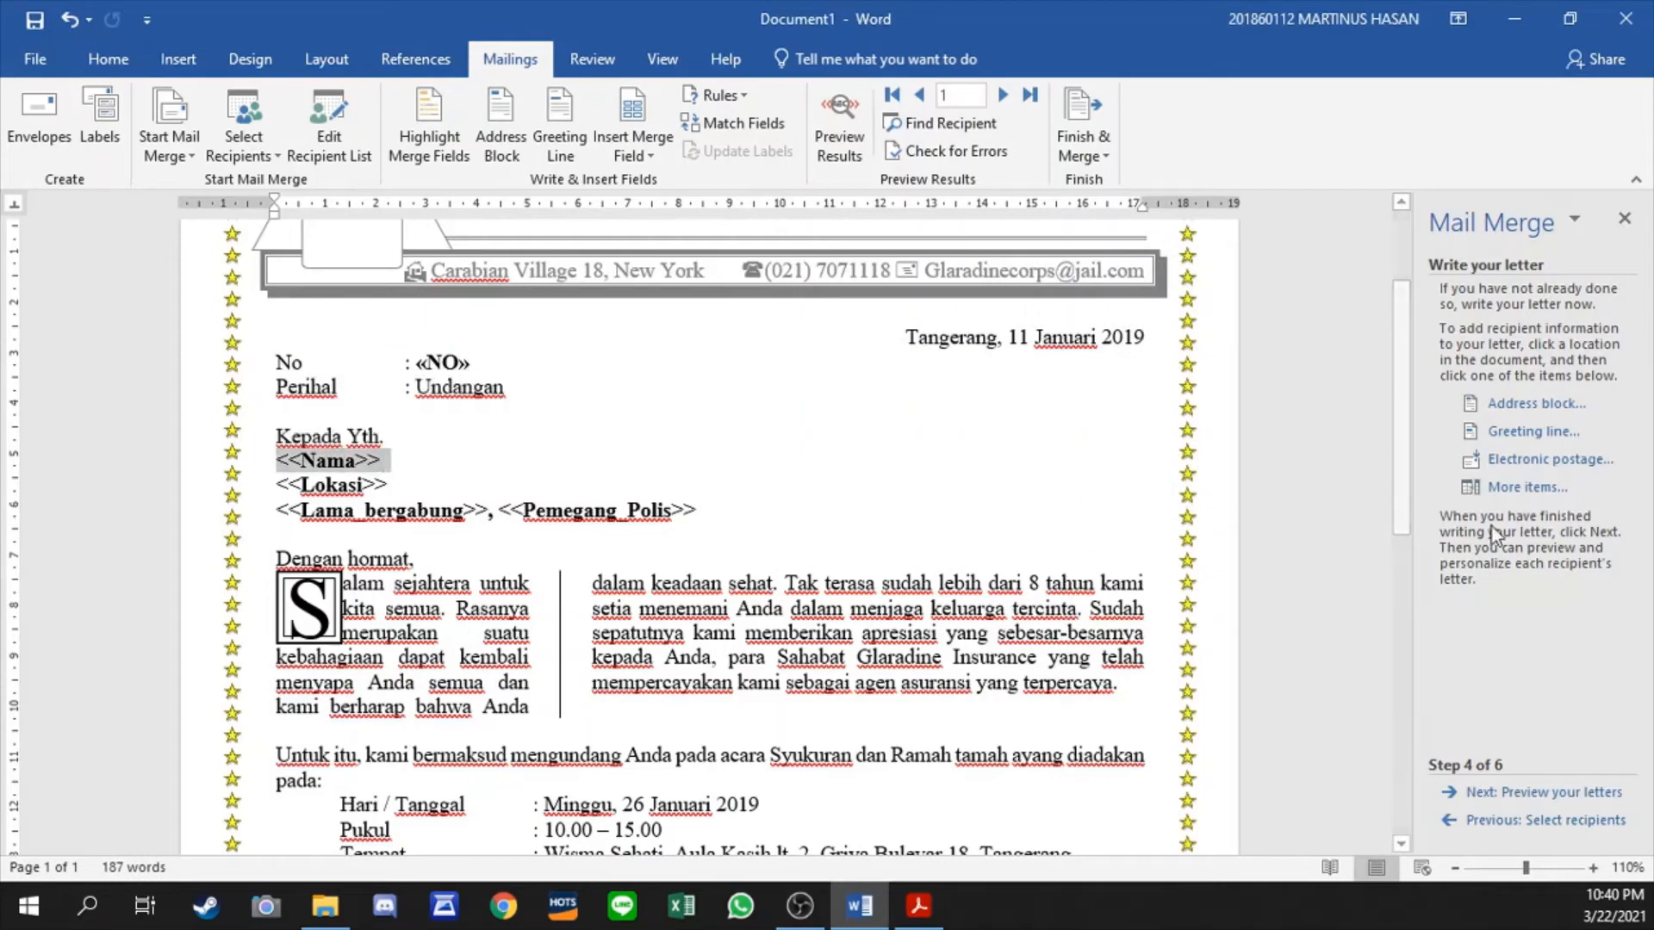
left_click(1526, 487)
double_click(1036, 393)
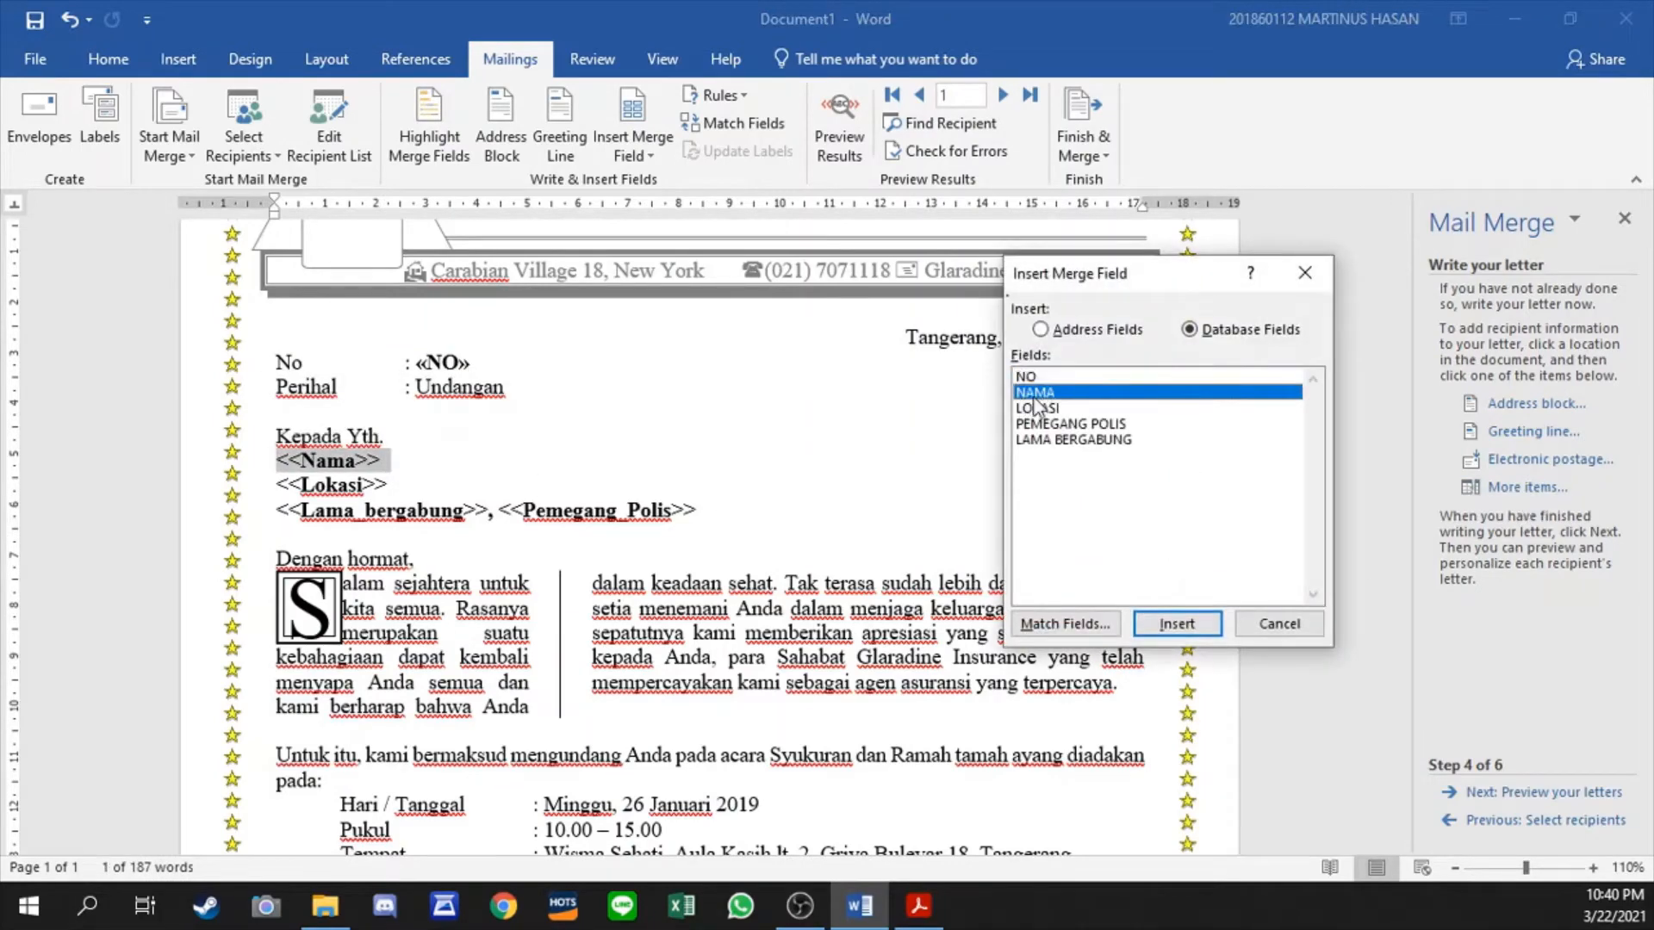
left_click(1279, 623)
key("Return")
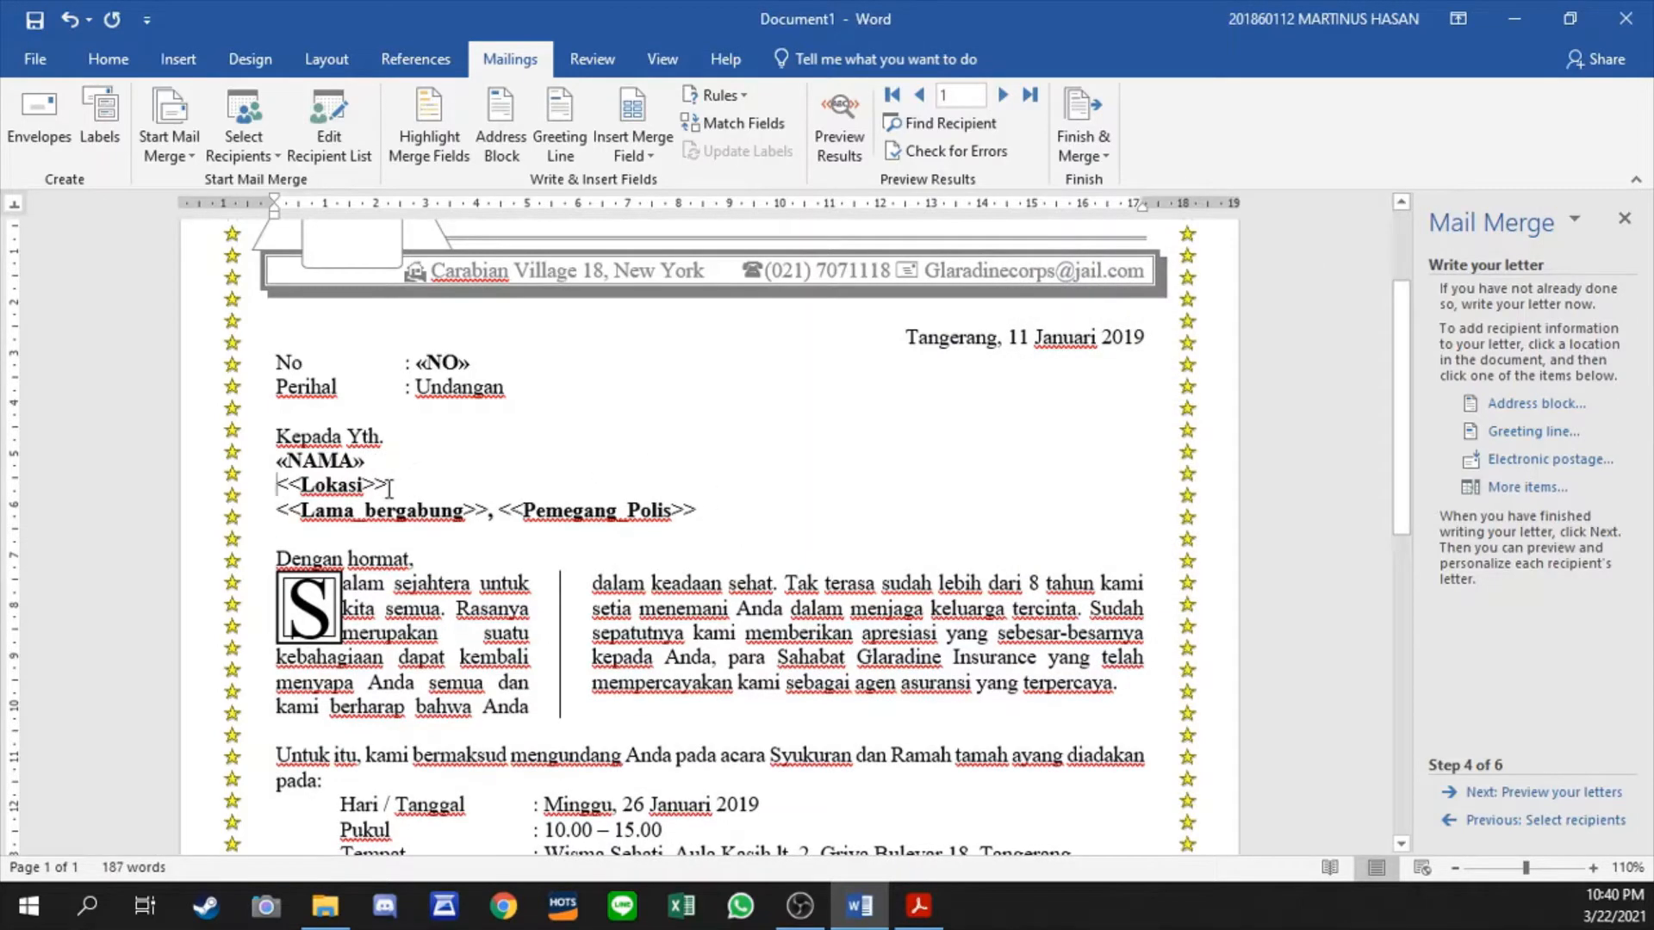
- Replace the <<Lokasi>> placeholder in the recipient block with the LOKASI merge field
left_click_drag(396, 487, 274, 487)
key("Delete")
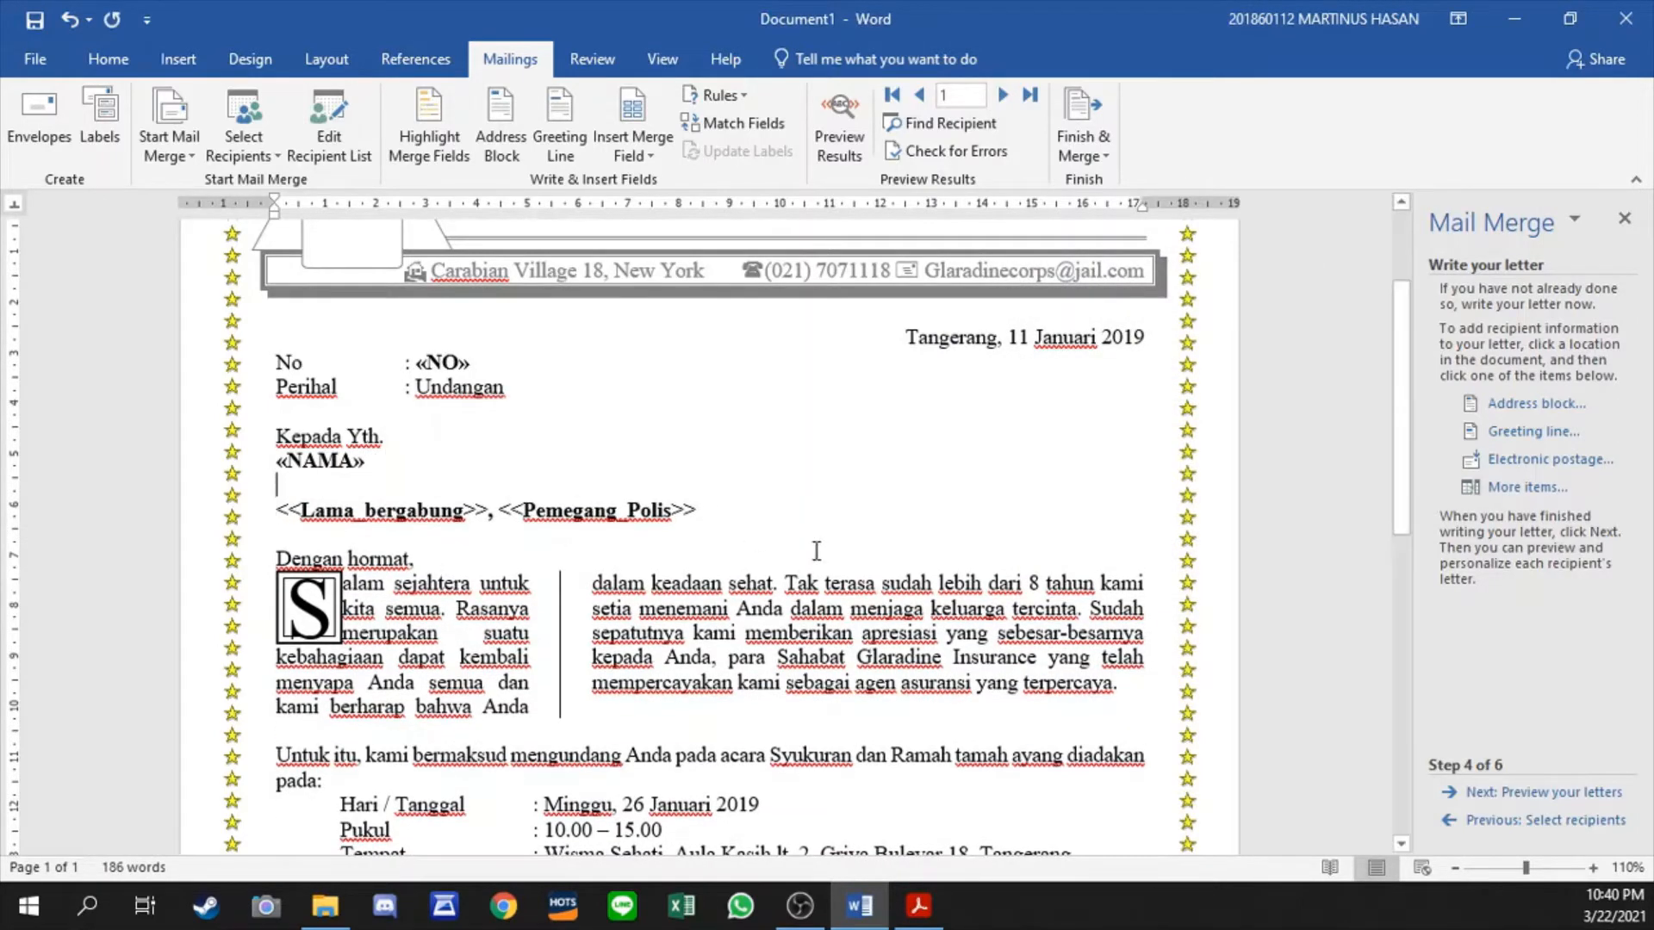
left_click(1527, 487)
double_click(1051, 408)
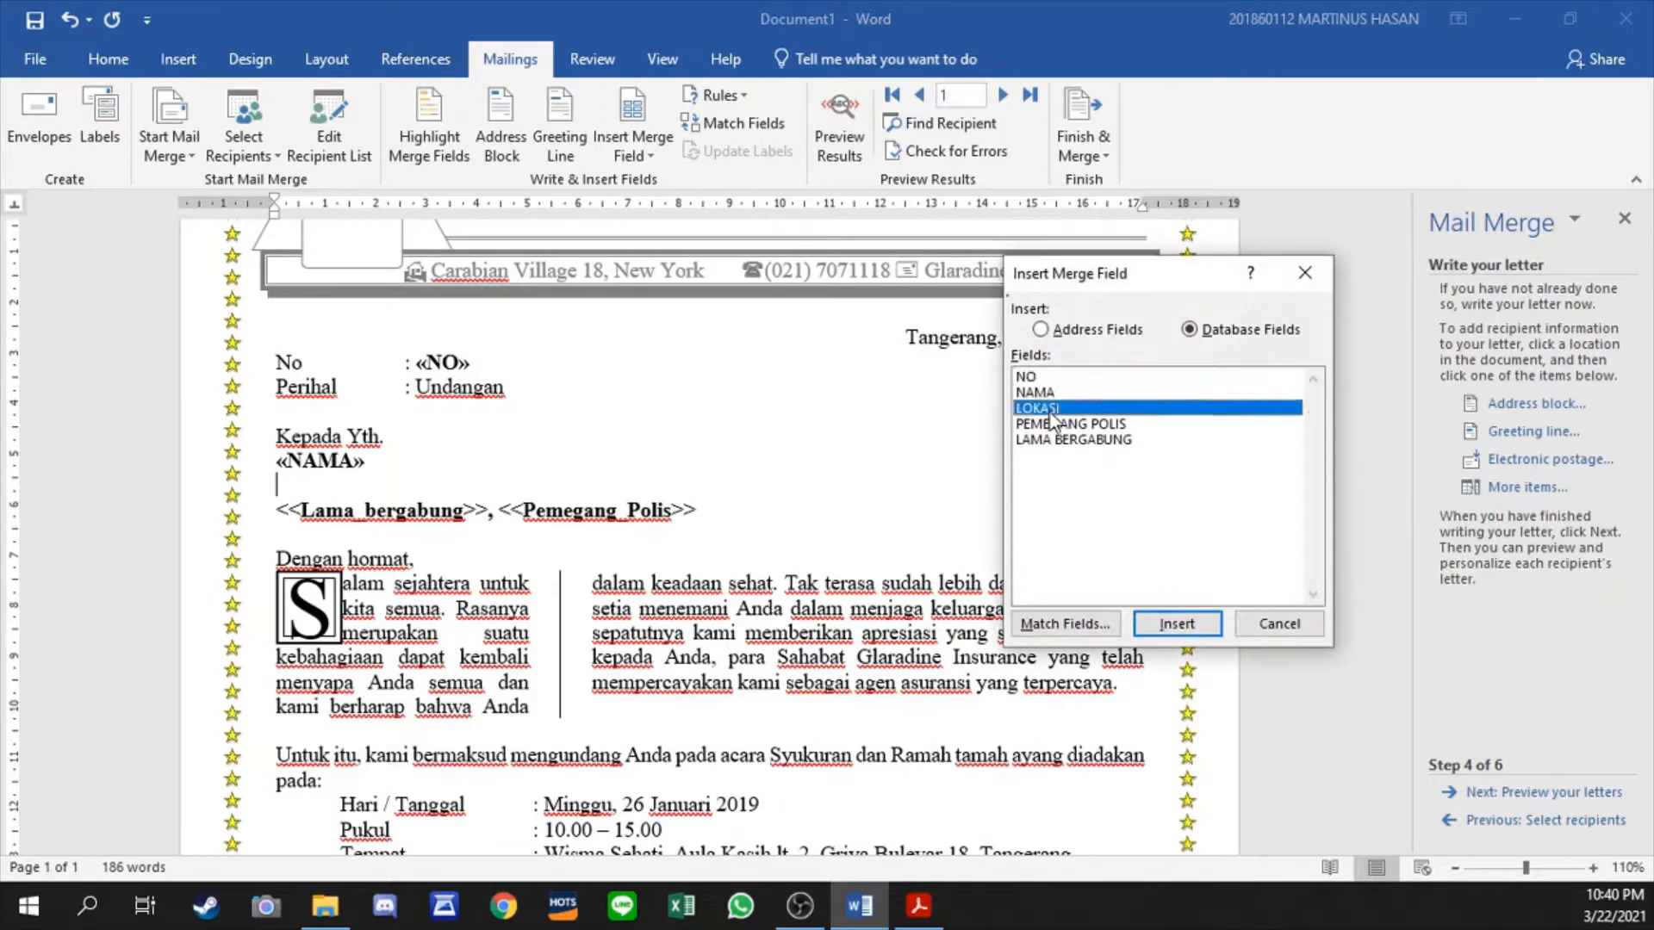
left_click(1281, 626)
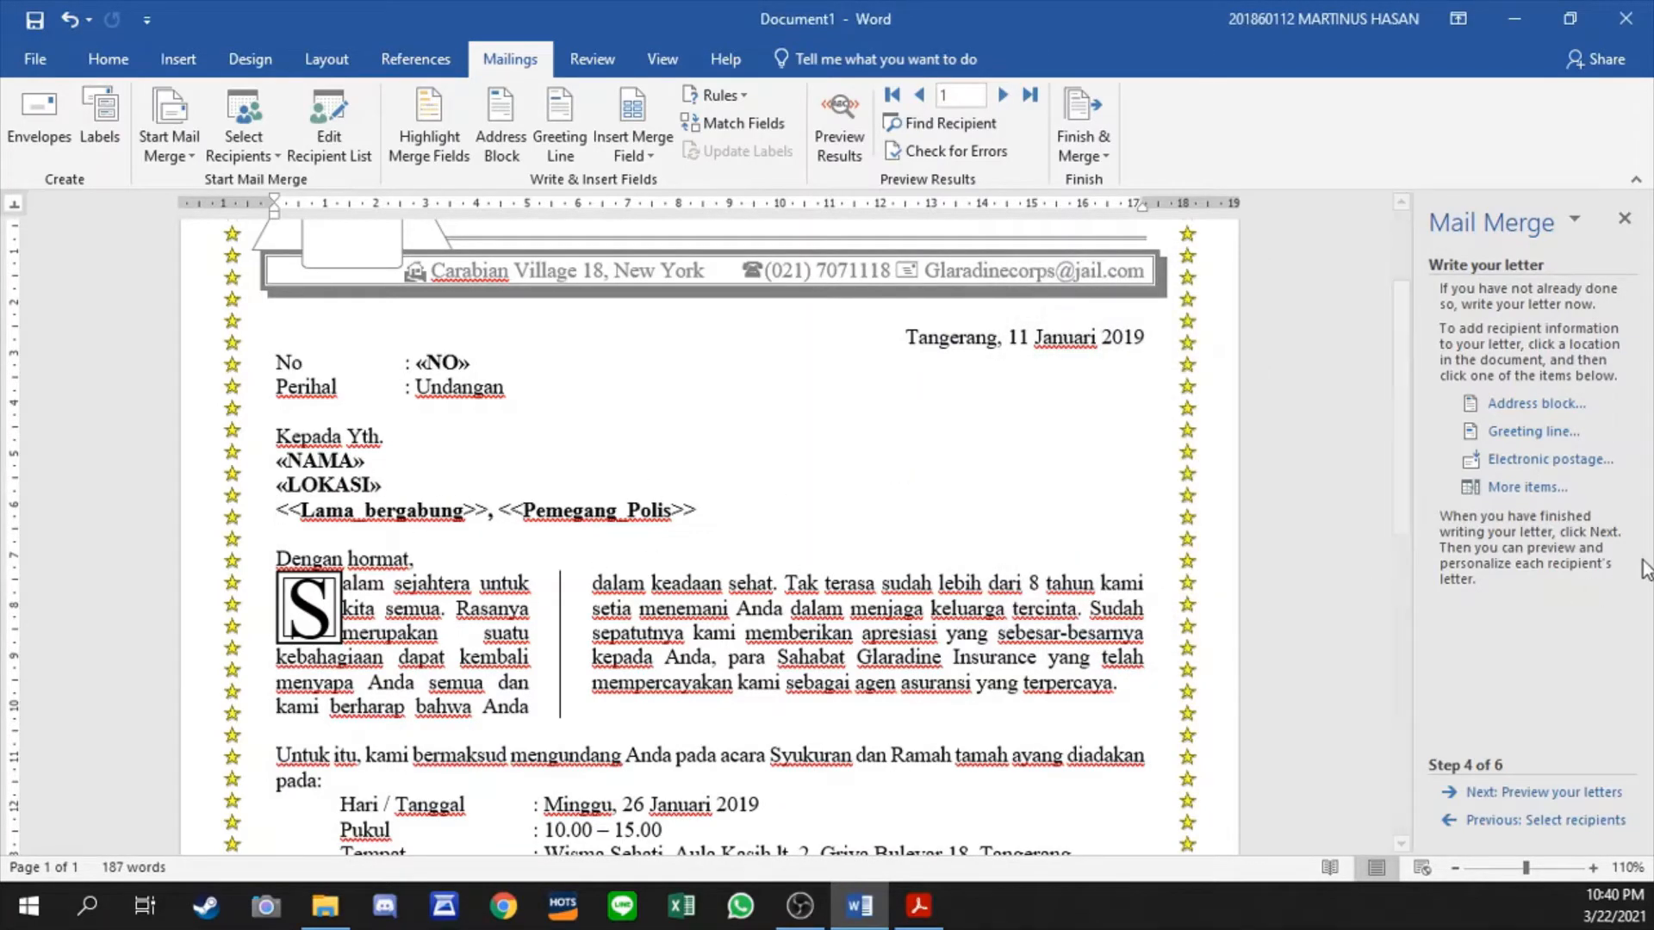
- Insert the LAMA BERGABUNG merge field followed by a comma at the start of the line below LOKASI
left_click(1527, 486)
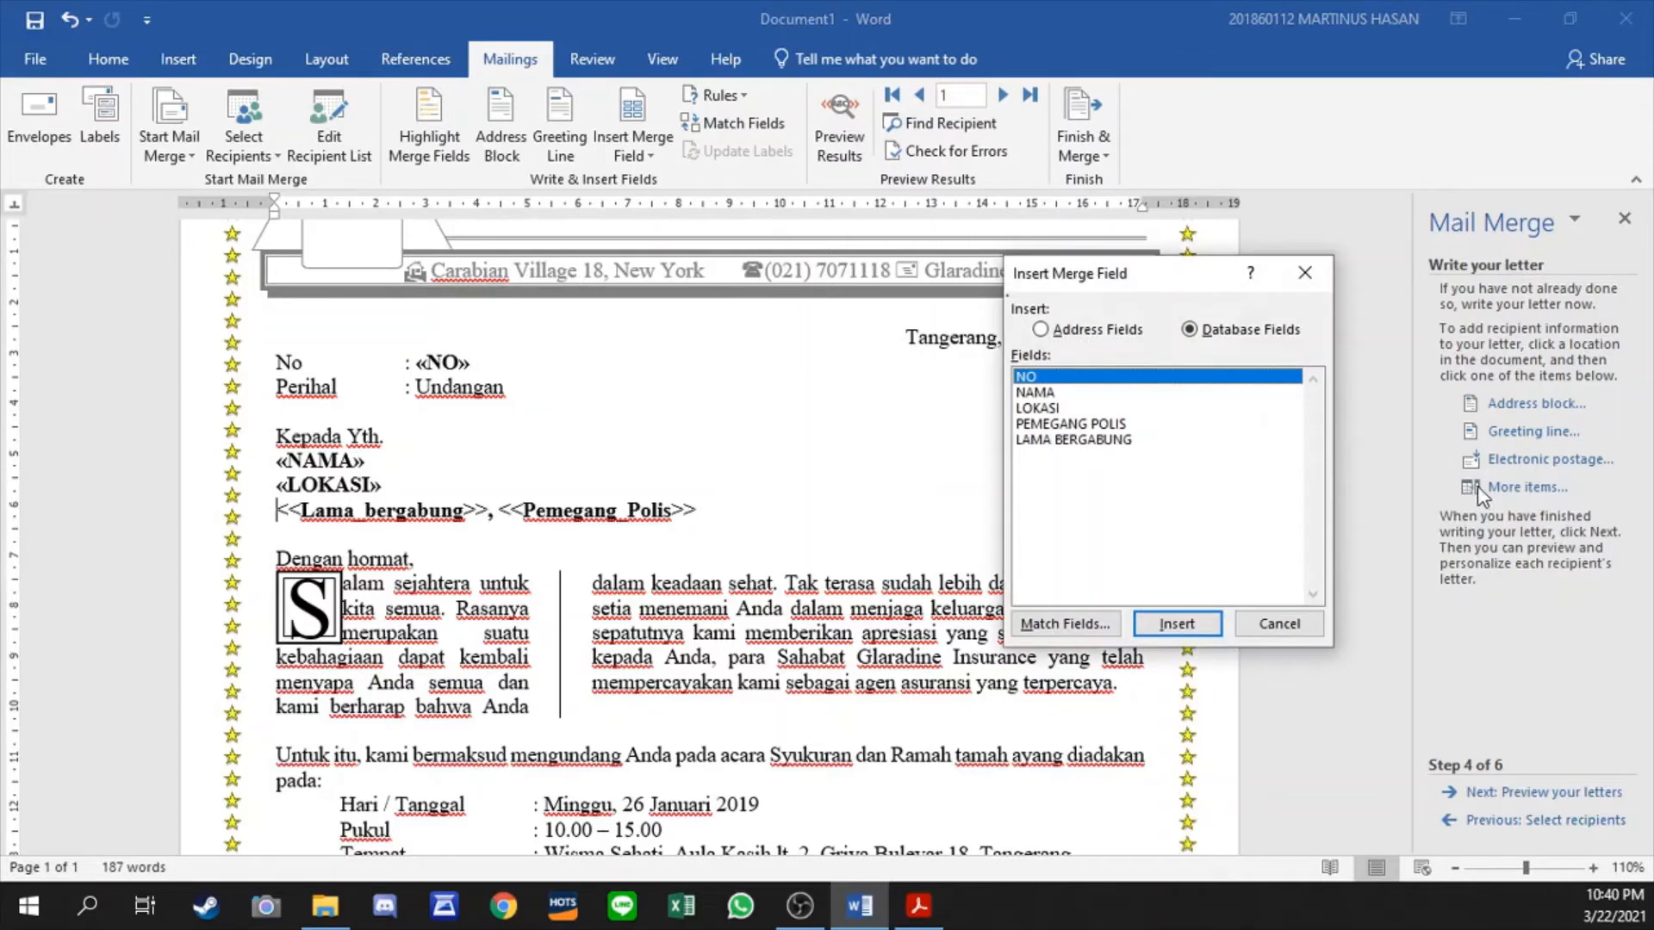
double_click(1087, 439)
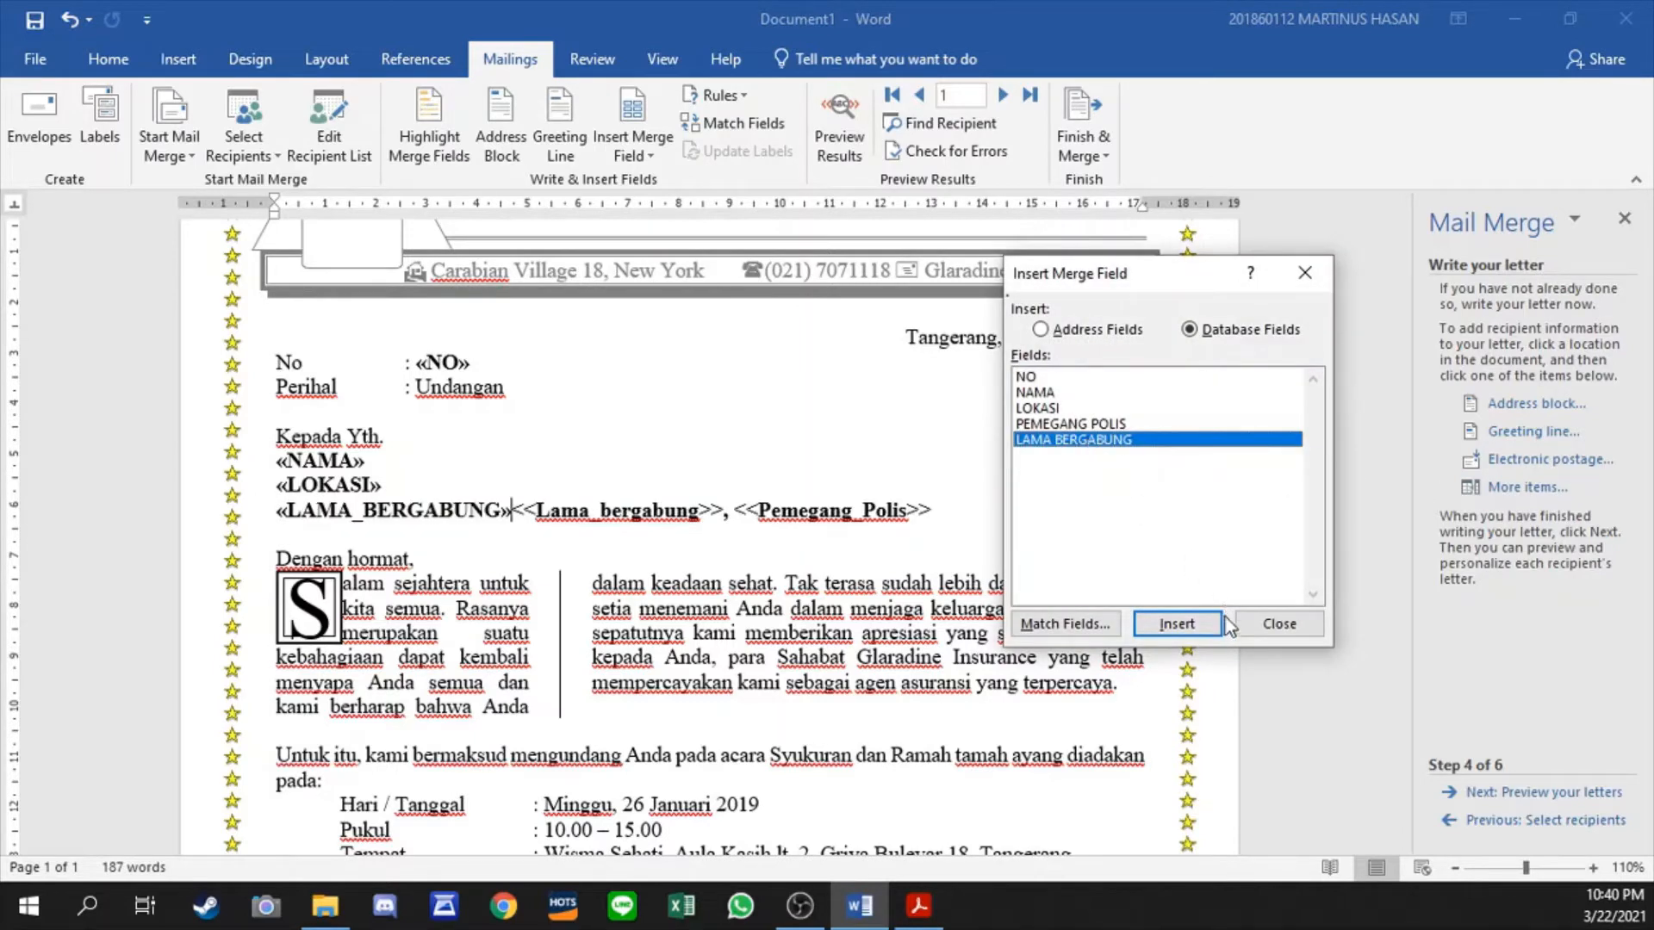
left_click(1279, 624)
type(",")
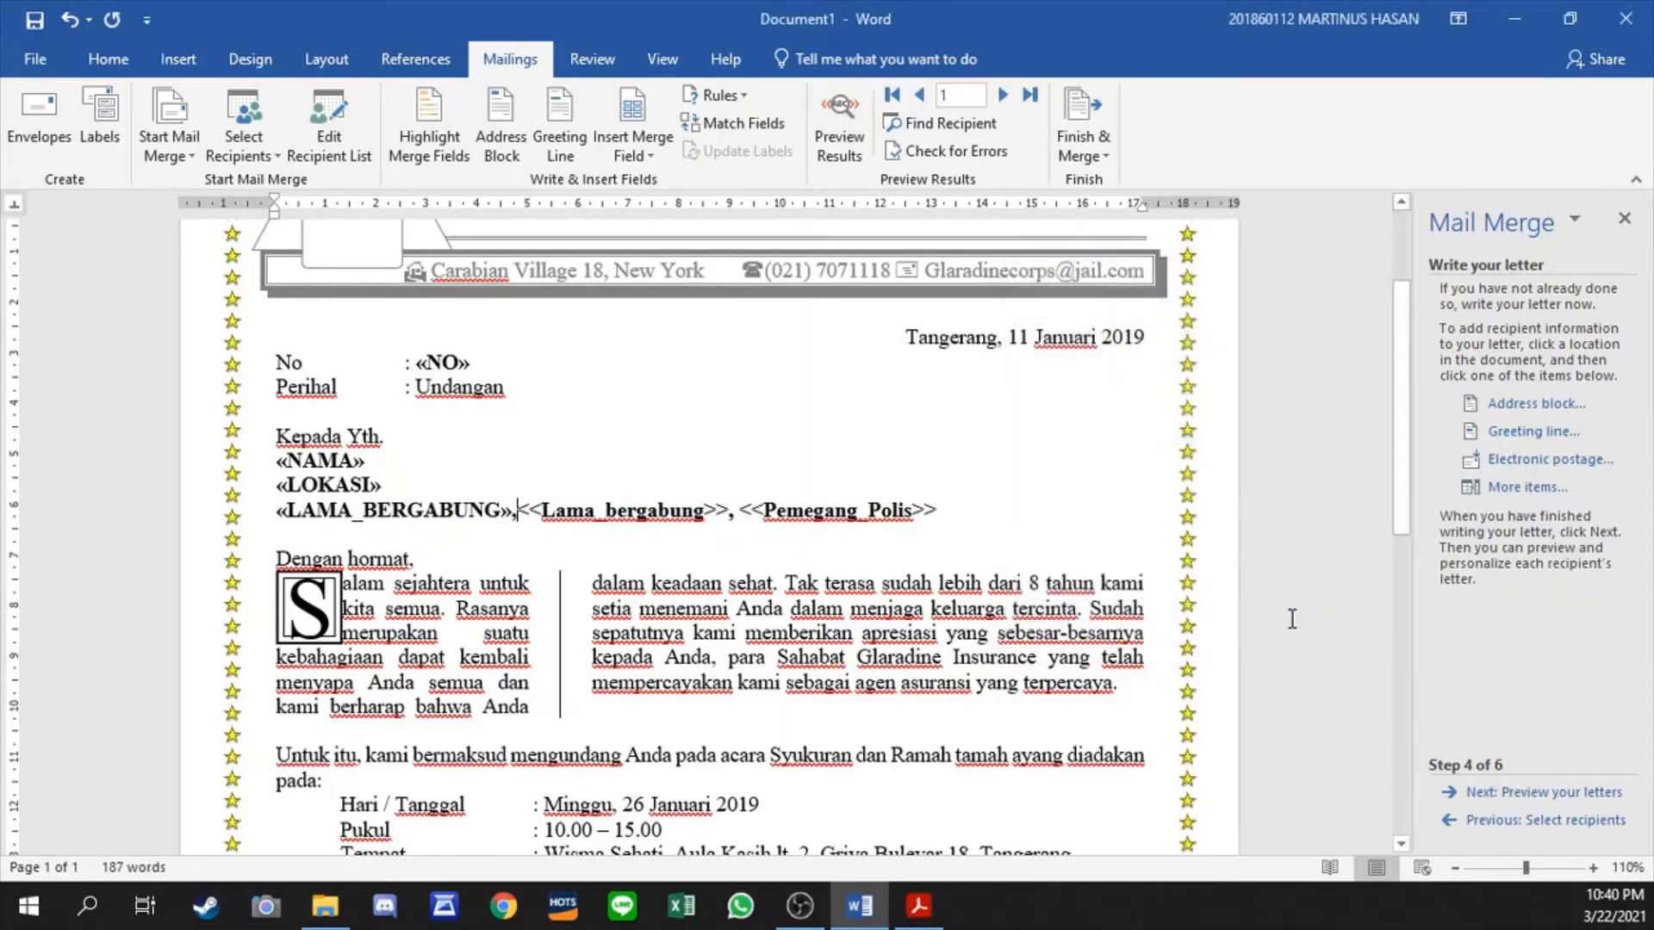
- Insert the PEMEGANG POLIS merge field after the comma and delete the old <<Lama_bergabung>>, <<Pemegang_Polis>> placeholders
left_click(1528, 487)
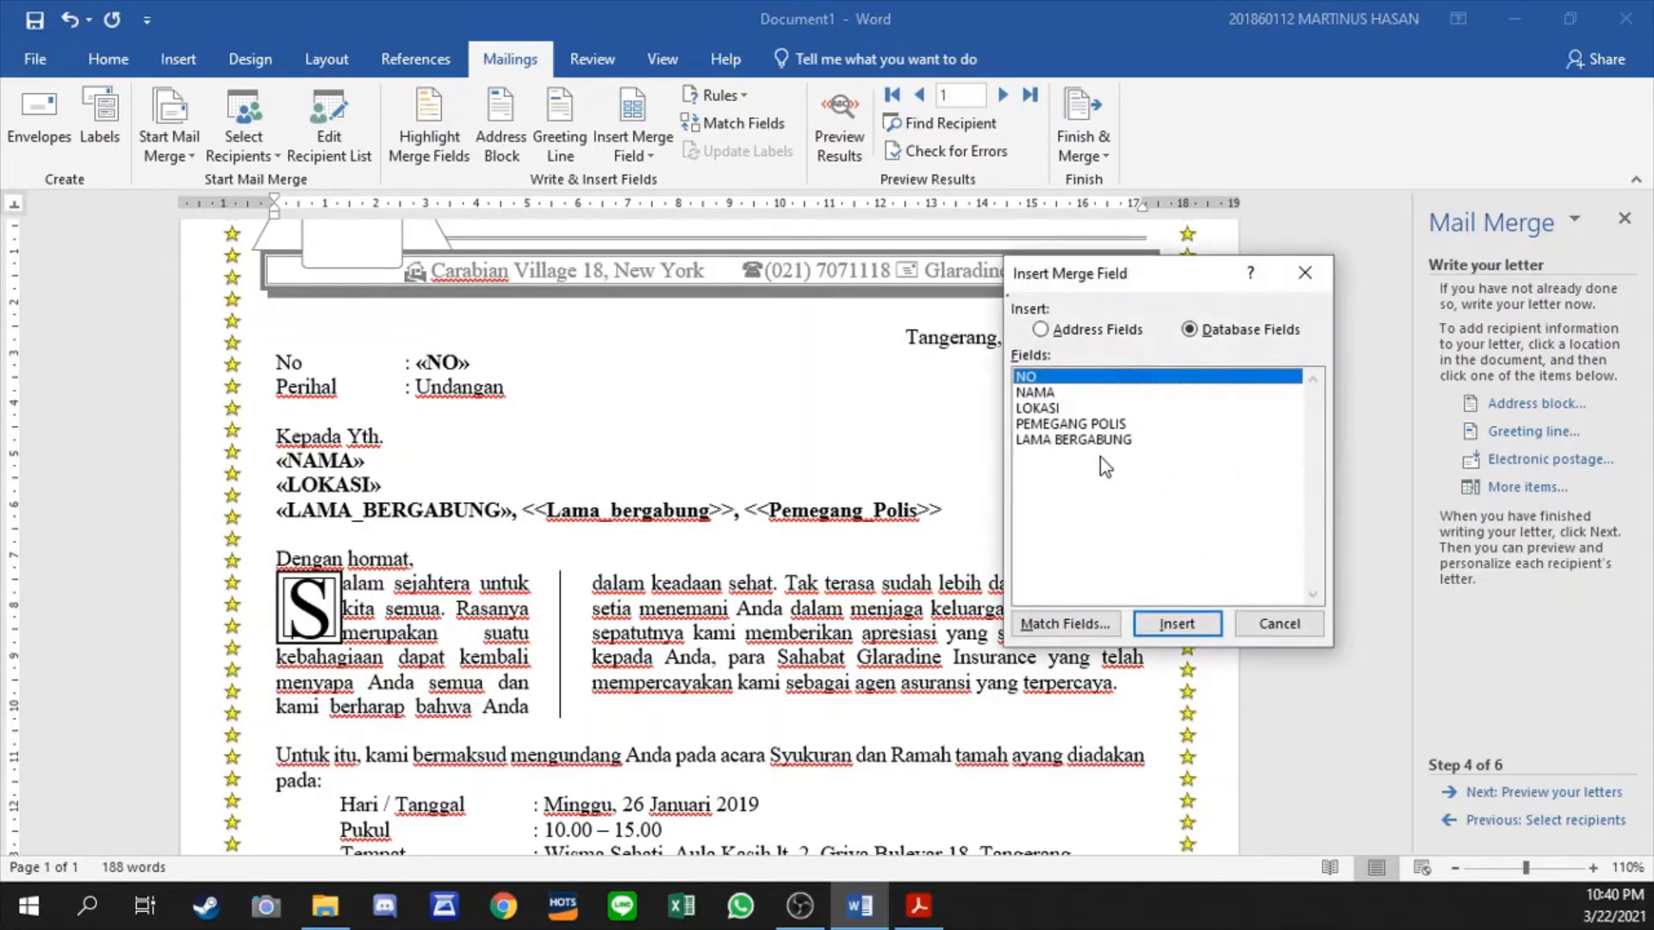
left_click(1071, 423)
left_click(1176, 624)
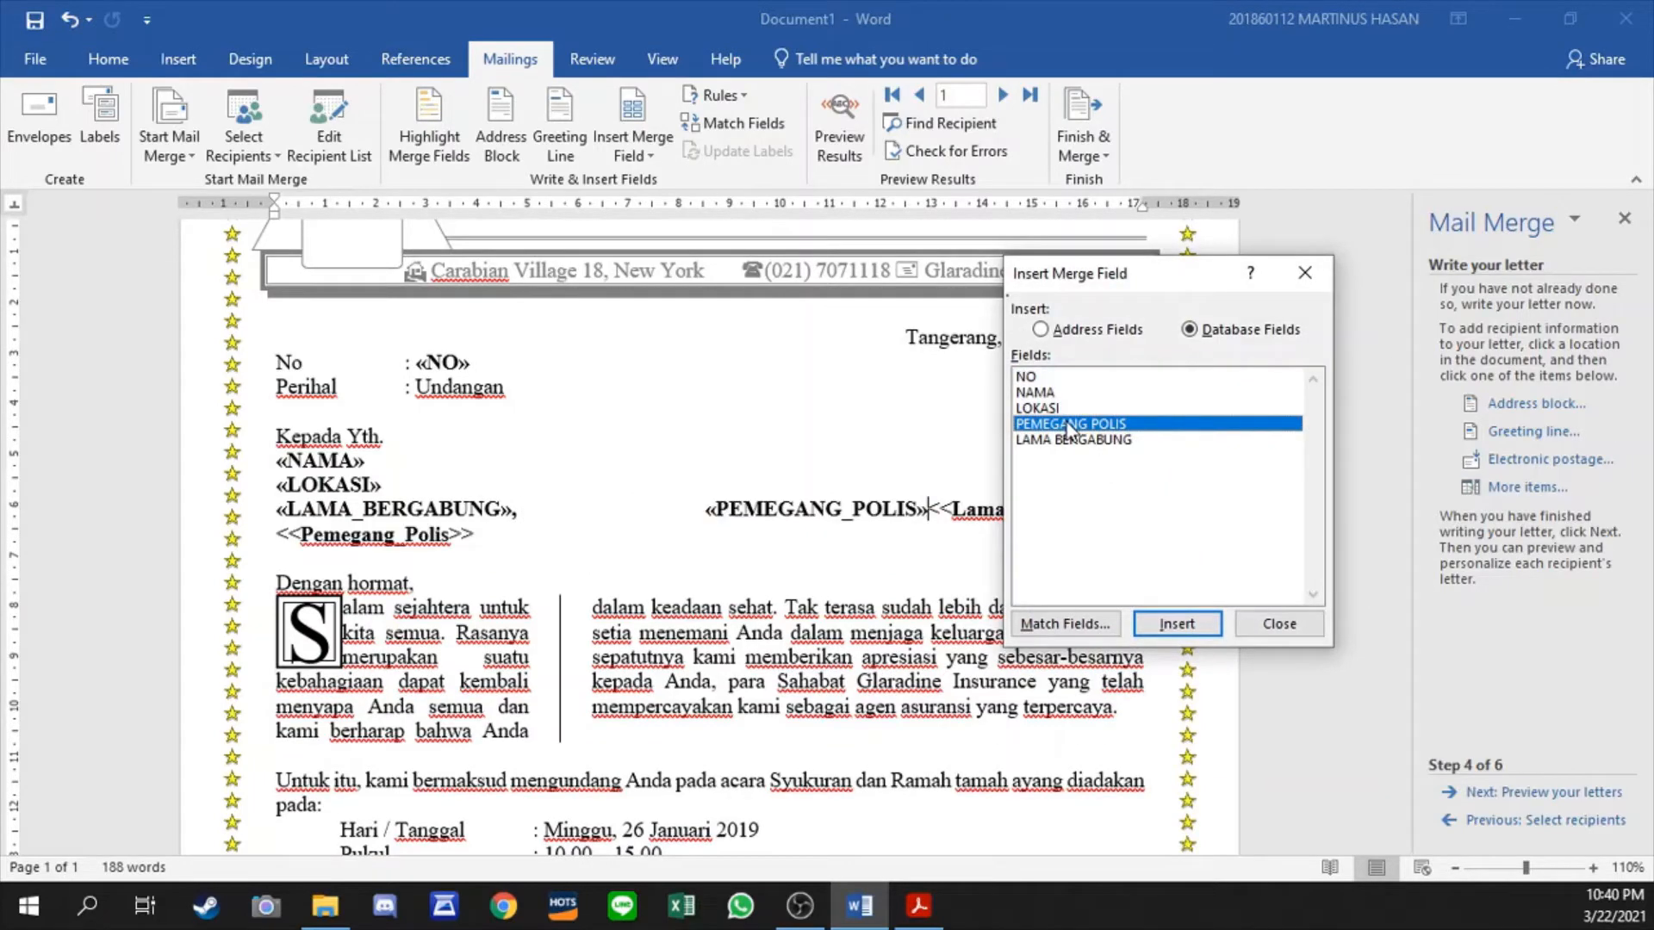
left_click(1259, 633)
key("shift+Down")
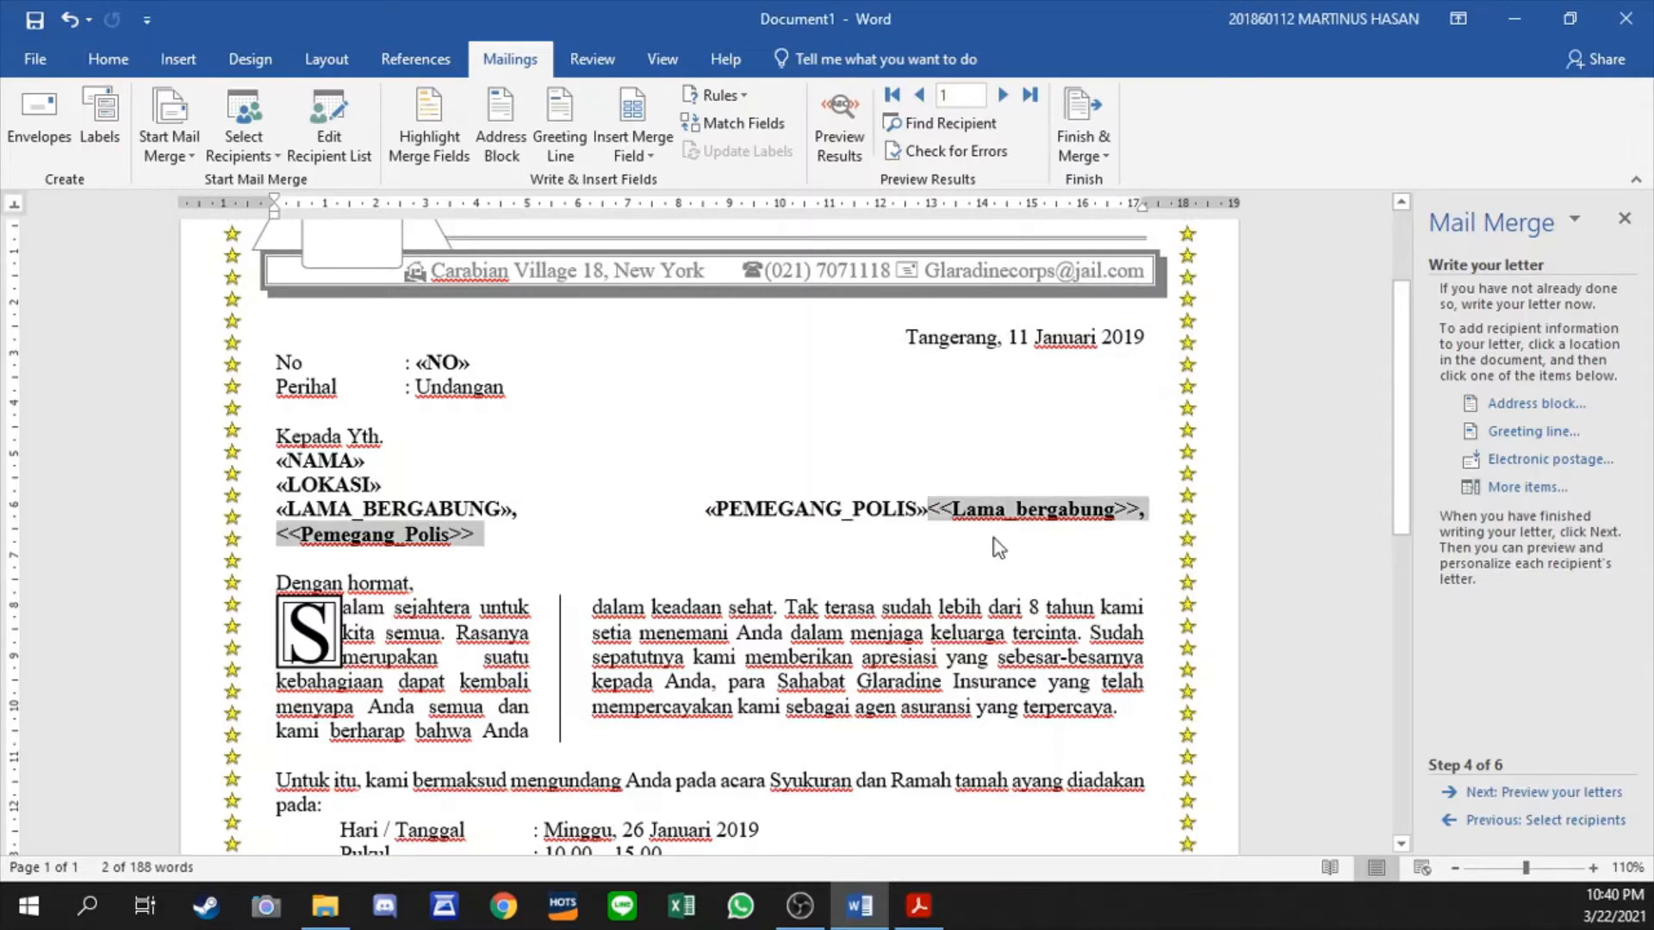
key("Delete")
key("Return")
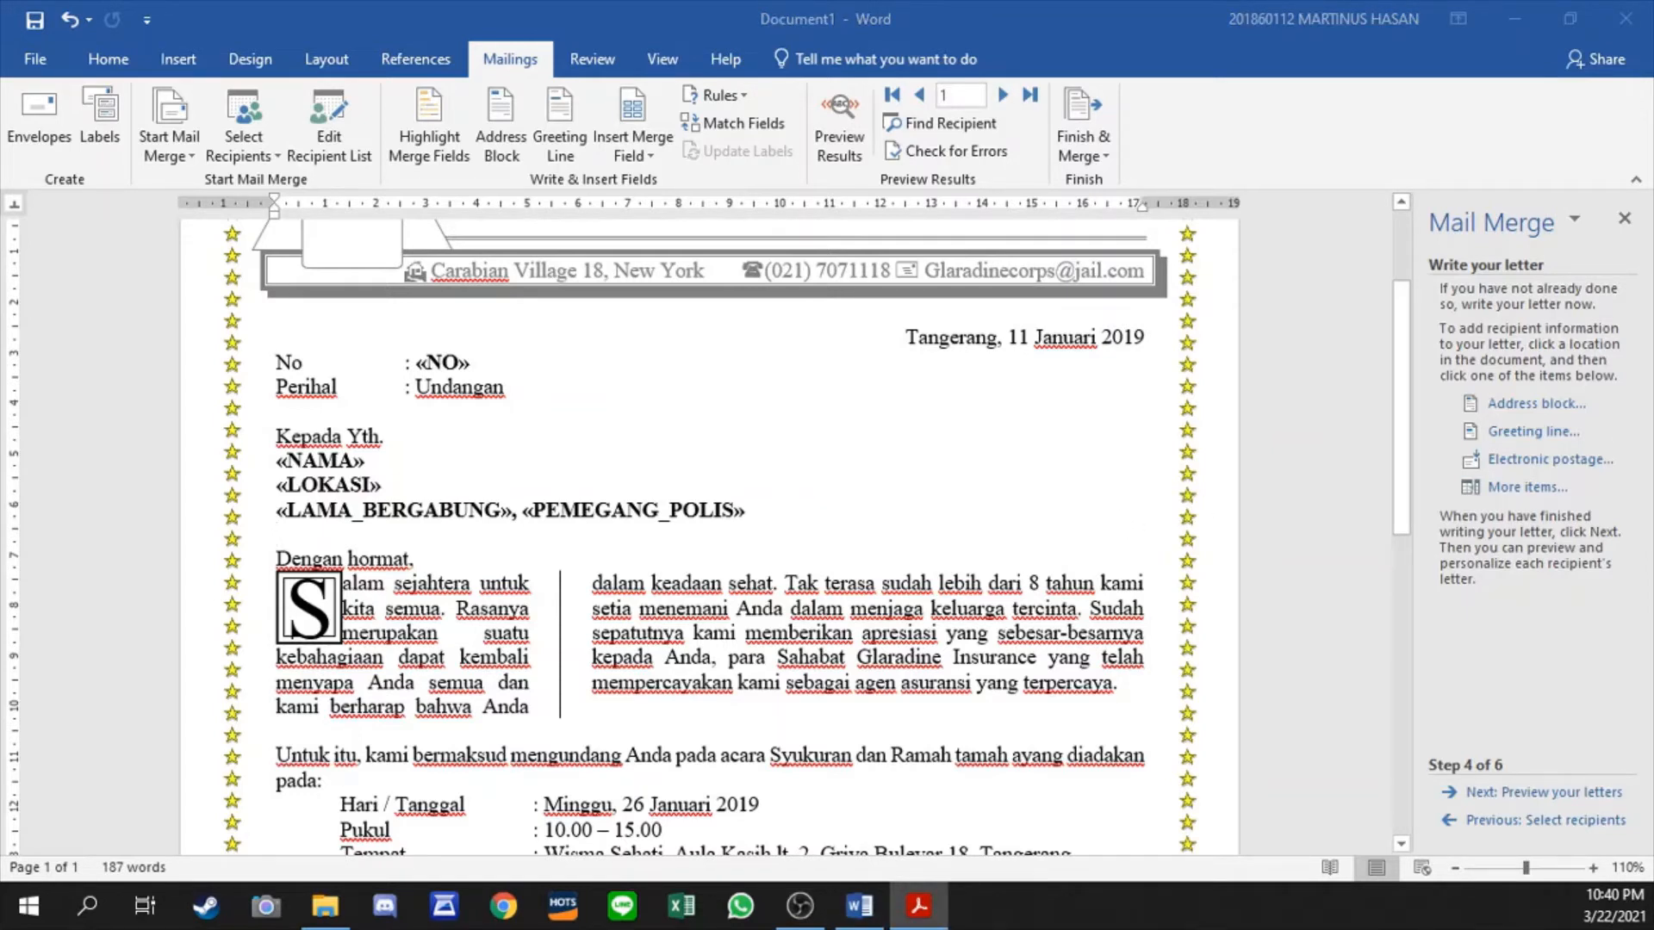
scroll(1041, 579, "down", 6)
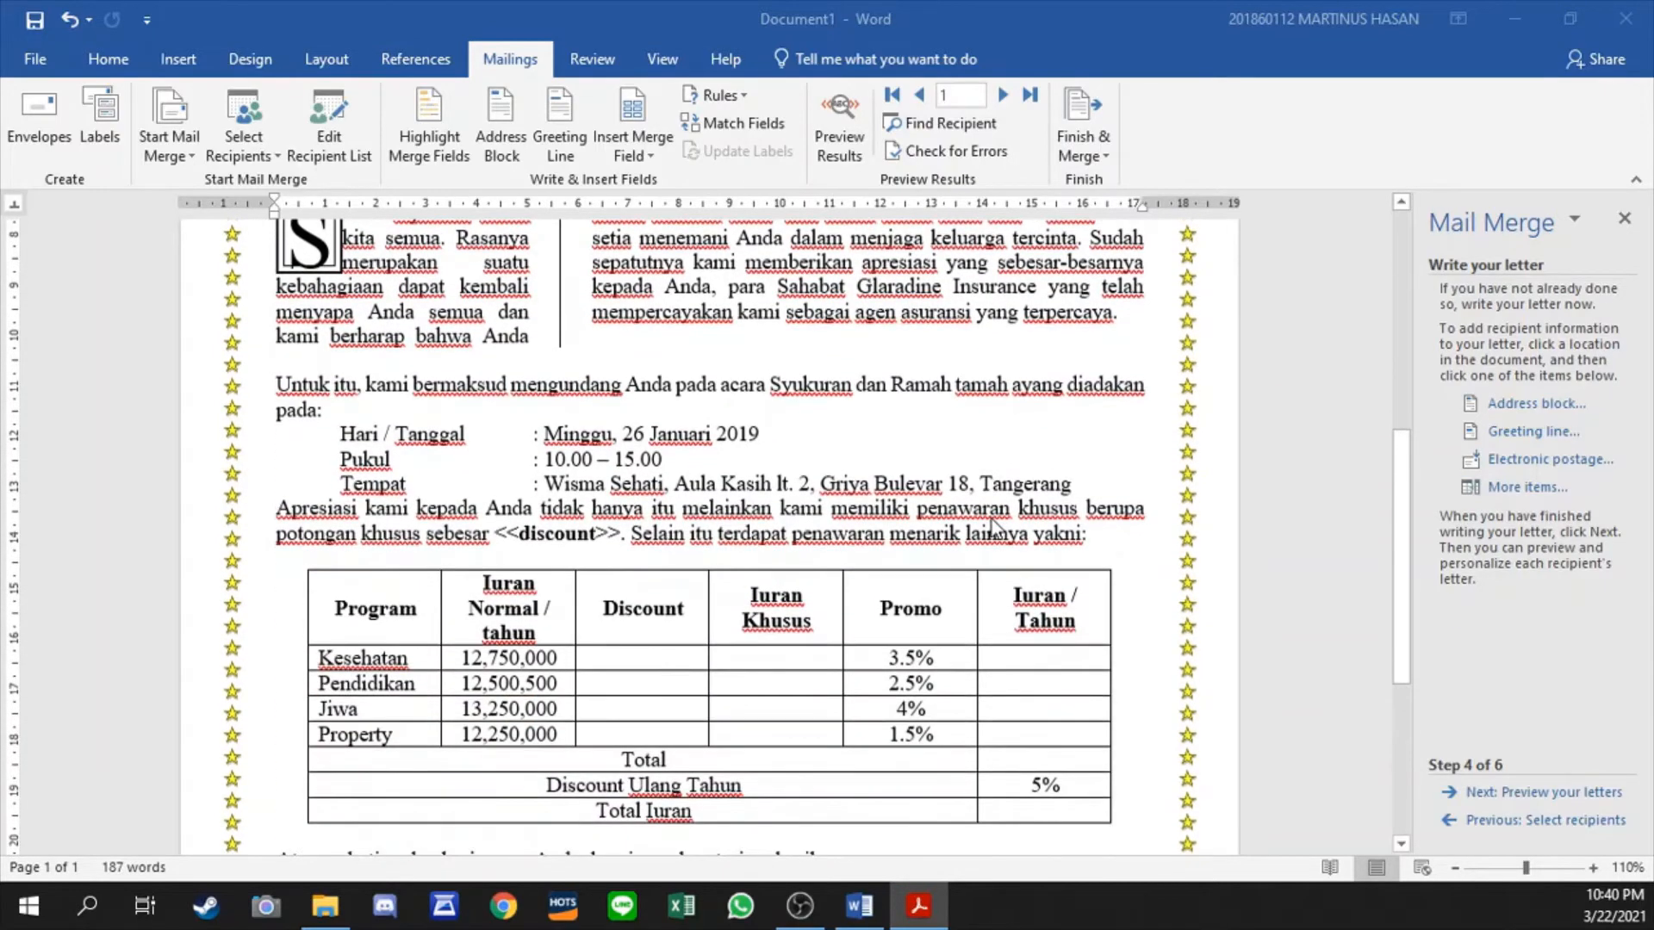
scroll(992, 516, "down", 4)
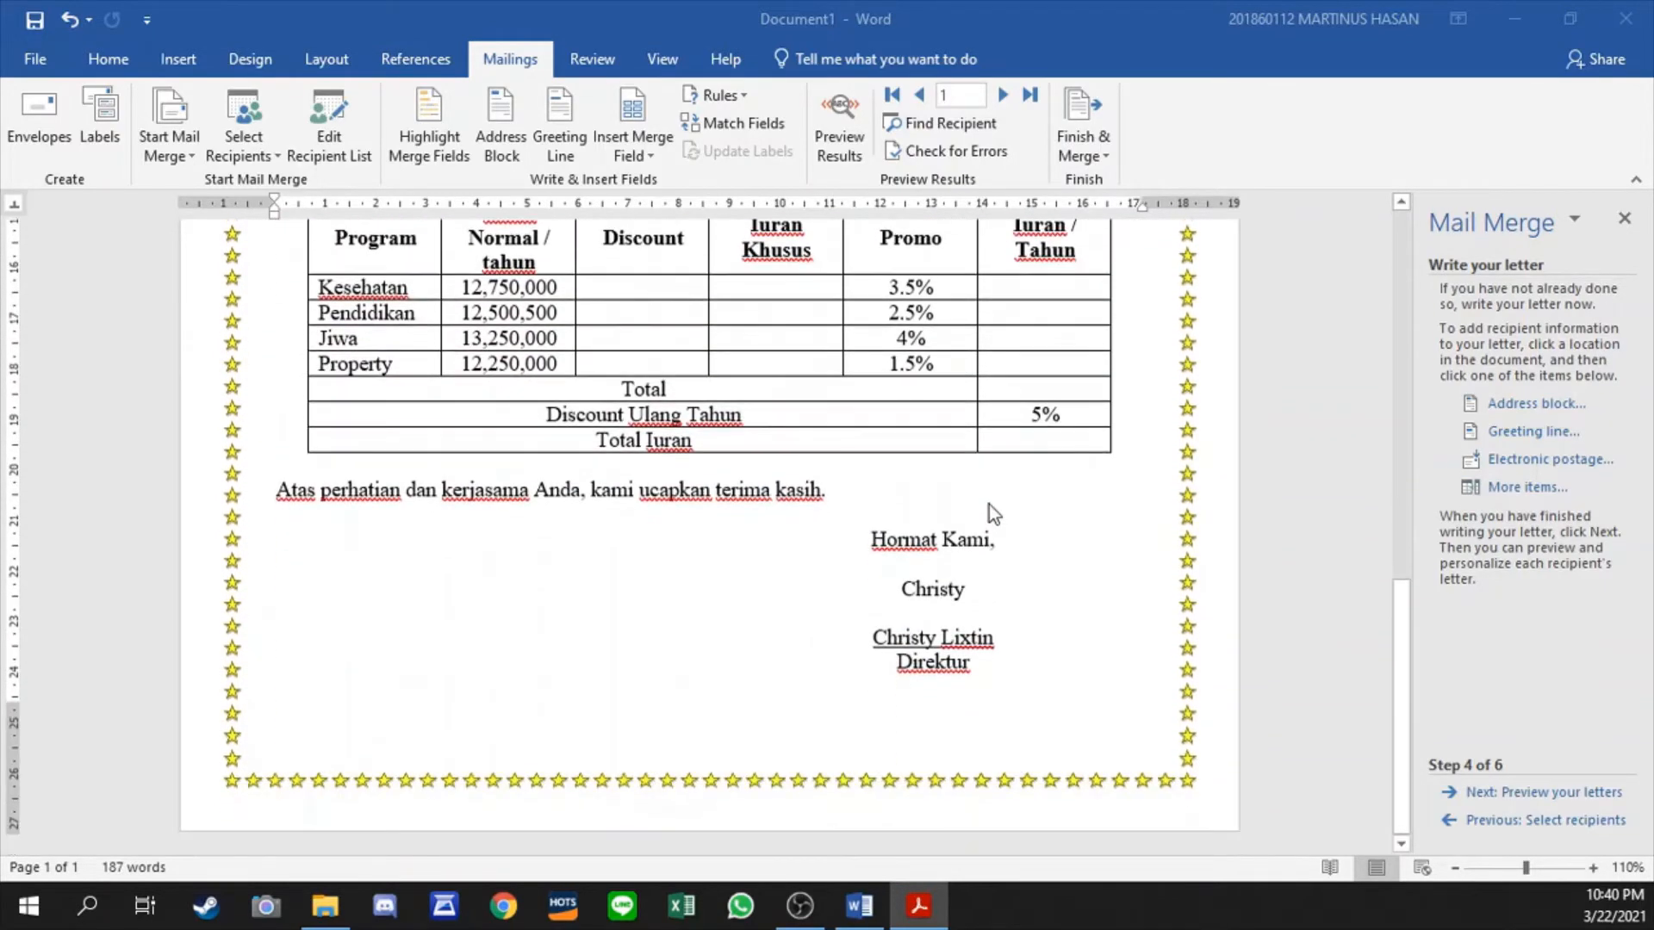
scroll(991, 512, "up", 3)
scroll(989, 505, "up", 2)
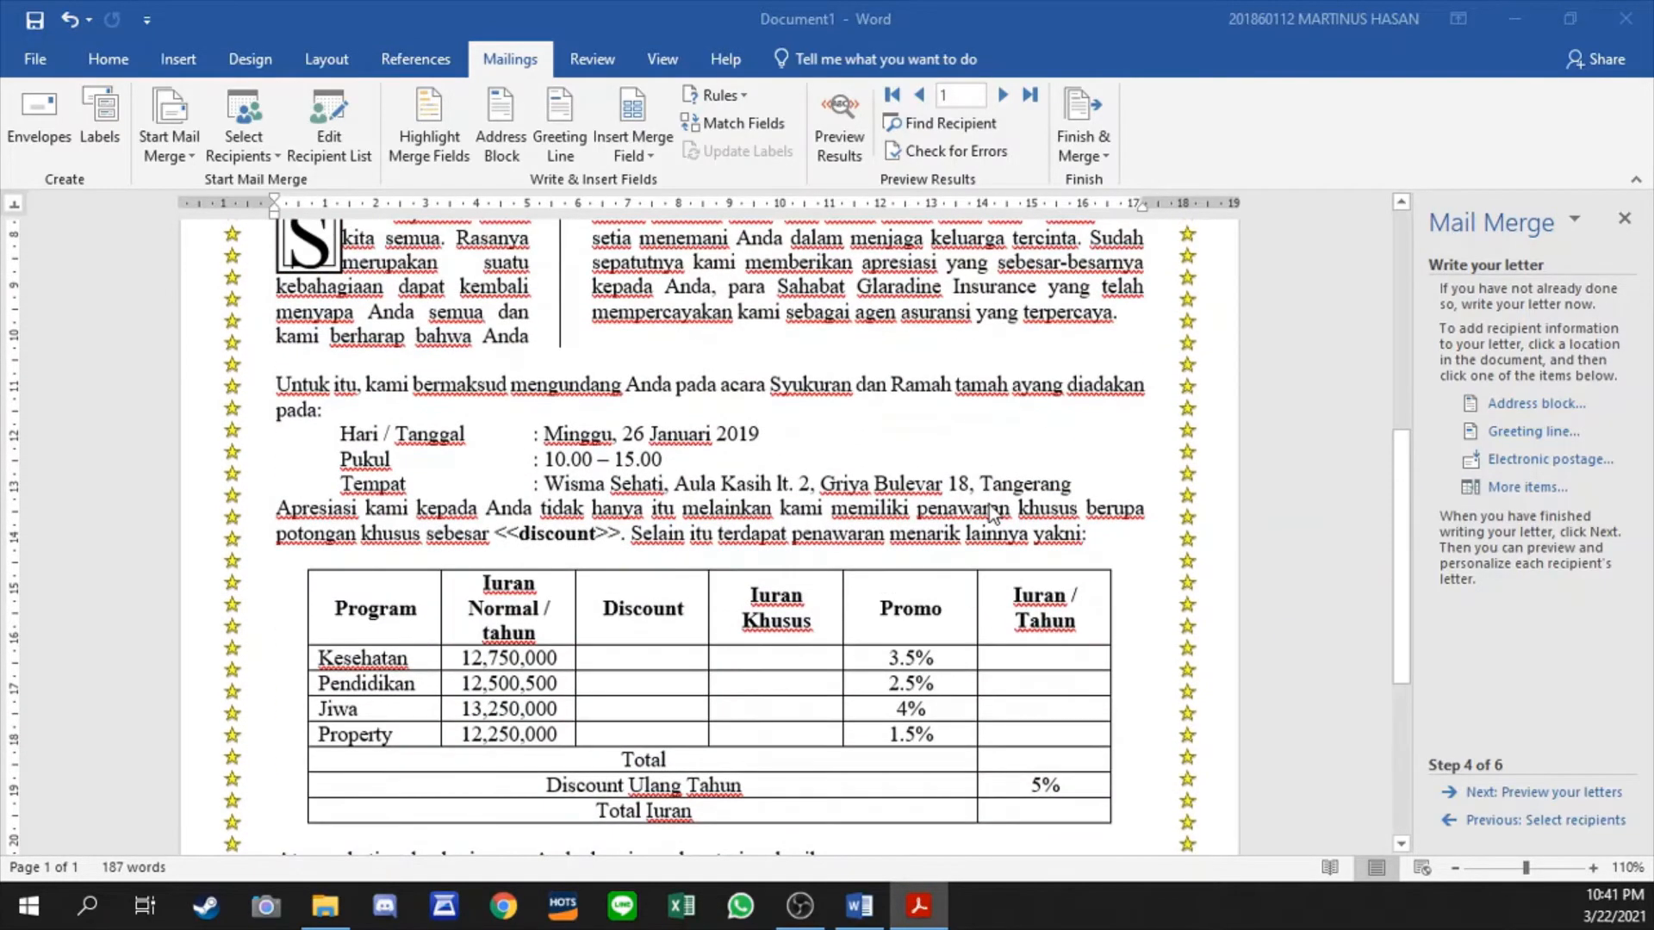
left_click(615, 531)
key("shift+Left")
key("shift+Left")
key("shift+Left")
key("shift+Left")
key("shift+Left")
key("shift+Left")
key("shift+Left")
key("shift+Left")
key("shift+Left")
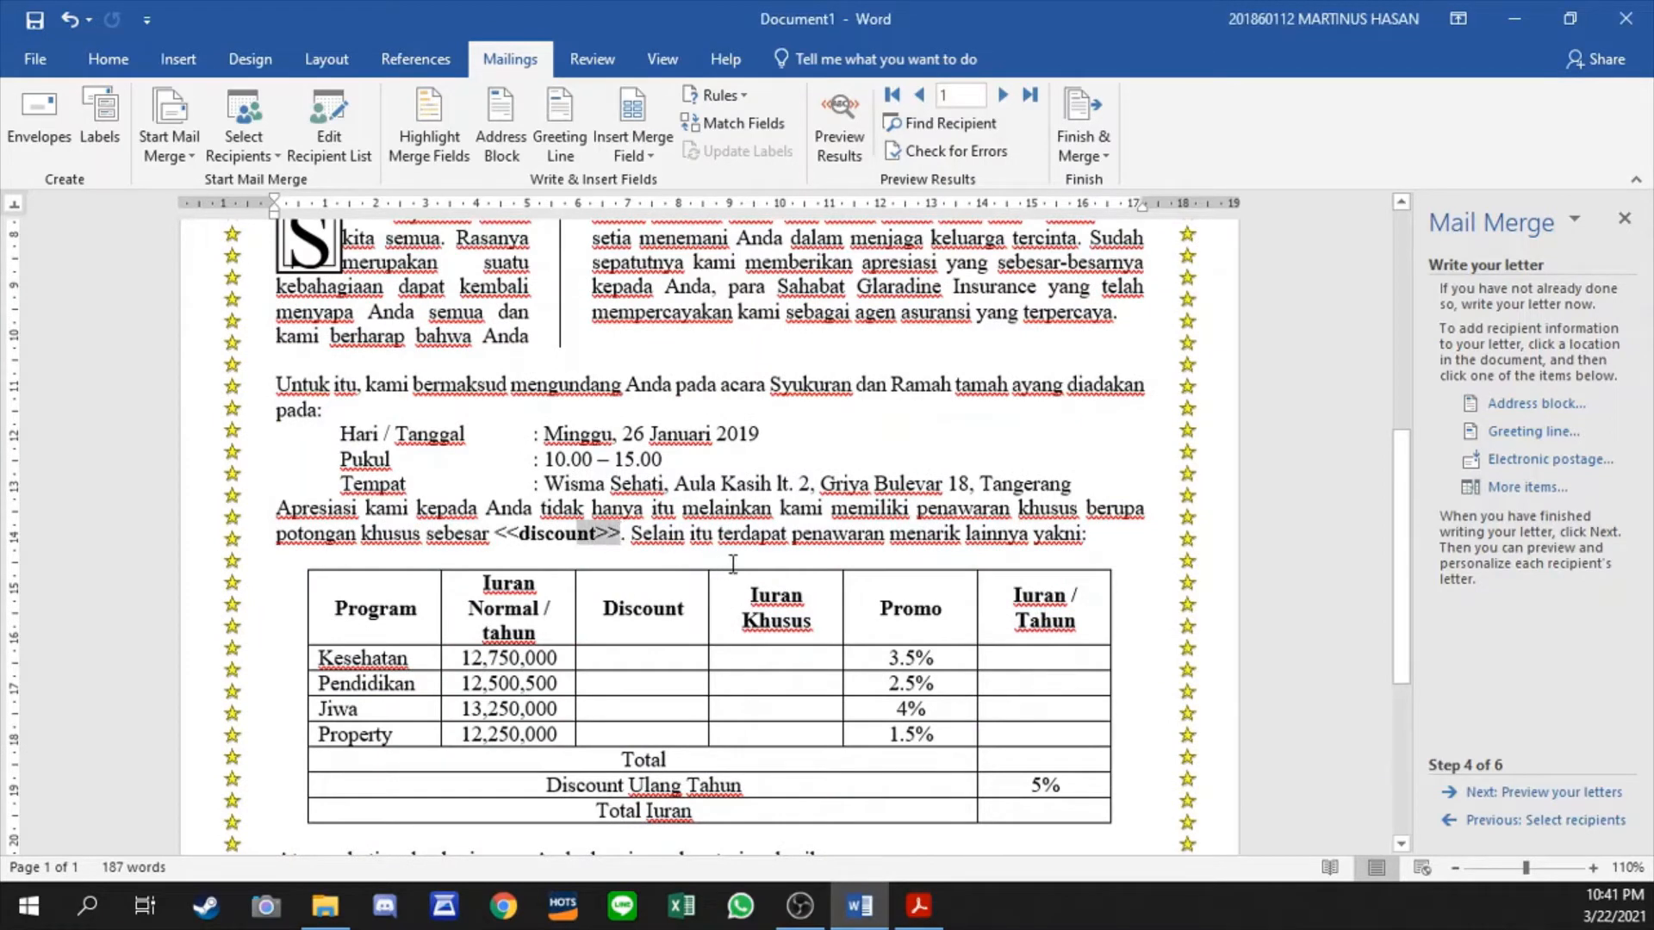
key("shift+Left")
key("shift+Left")
key("shift+Left")
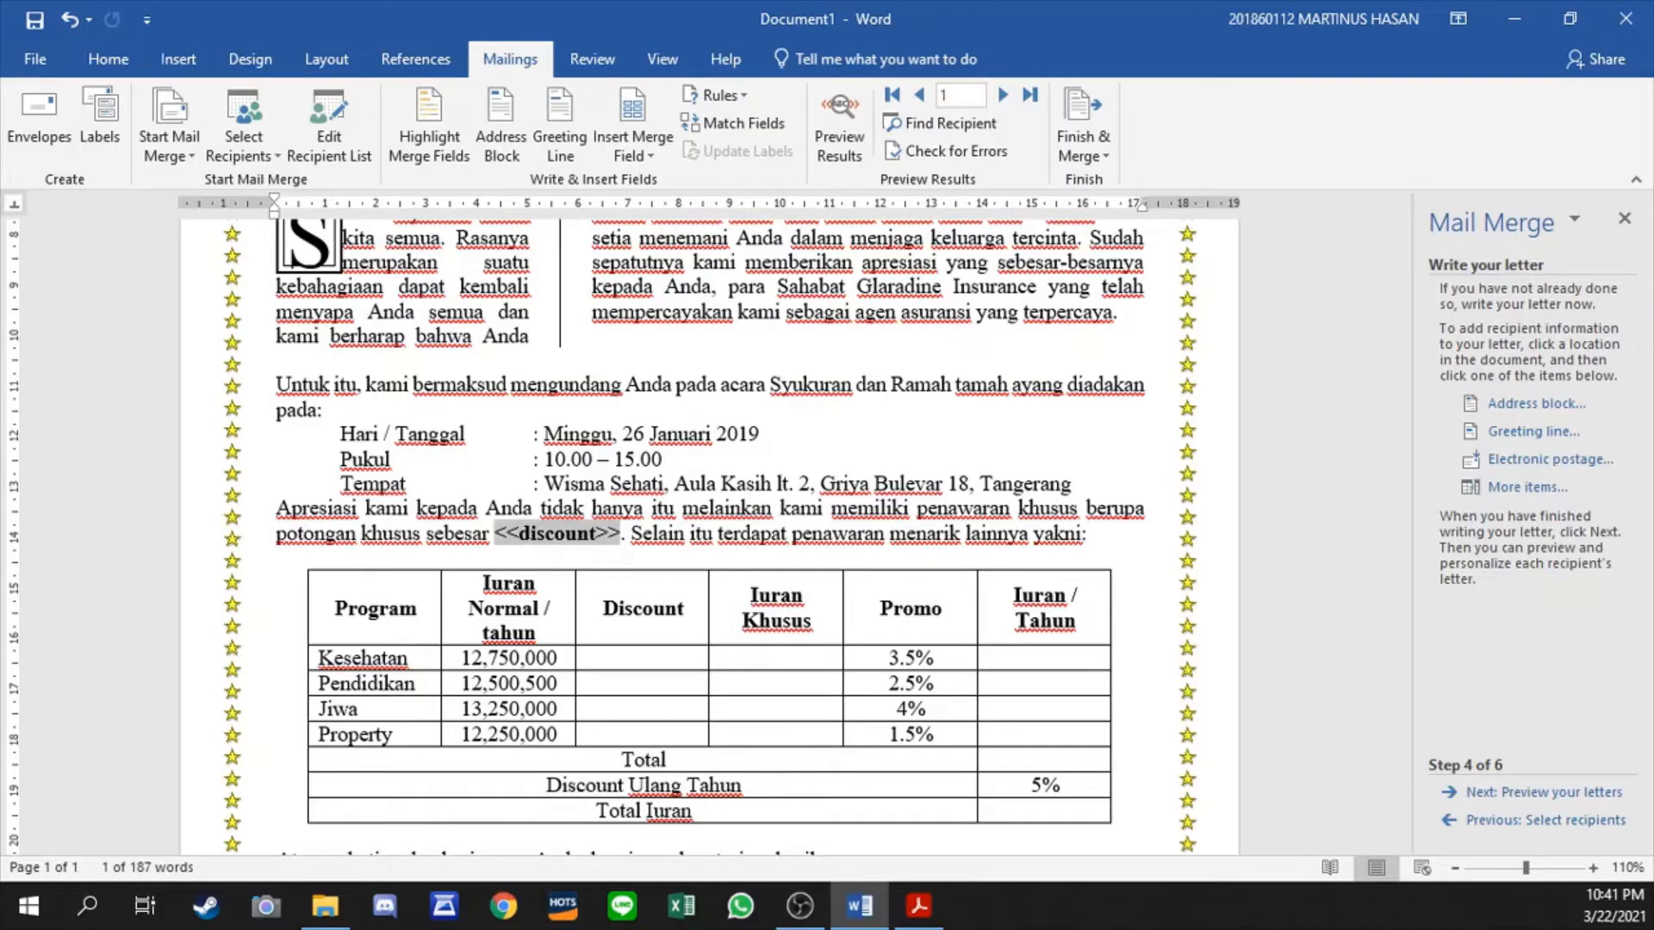
scroll(1221, 446, "up", 2)
scroll(1074, 442, "up", 3)
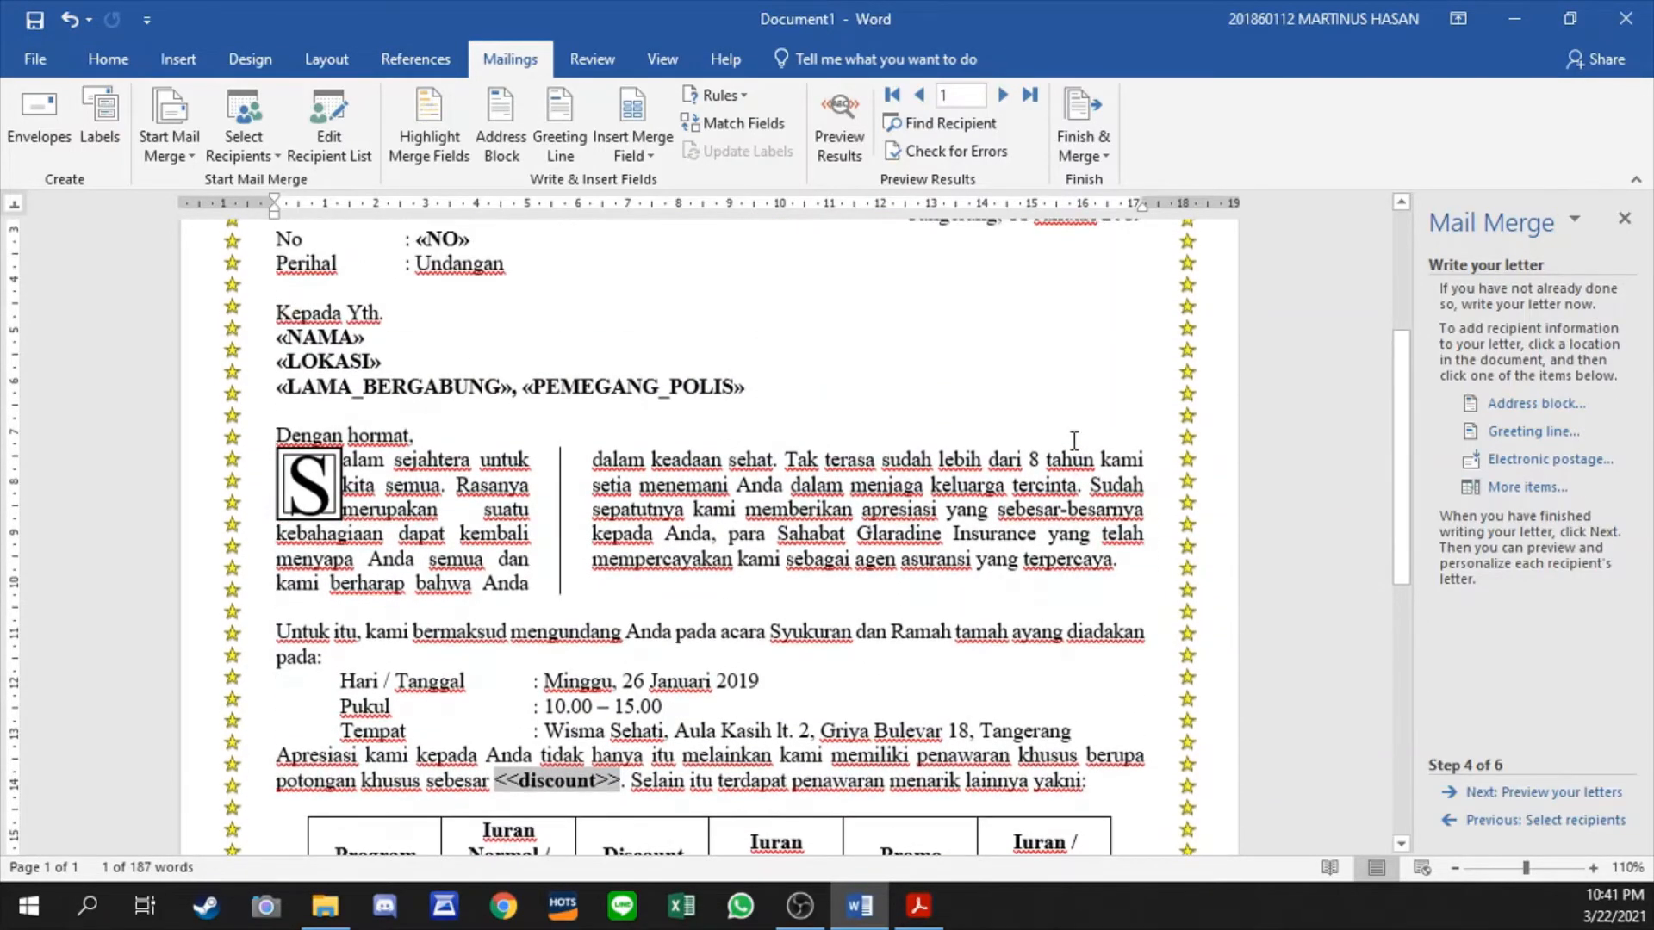
scroll(1074, 442, "down", 4)
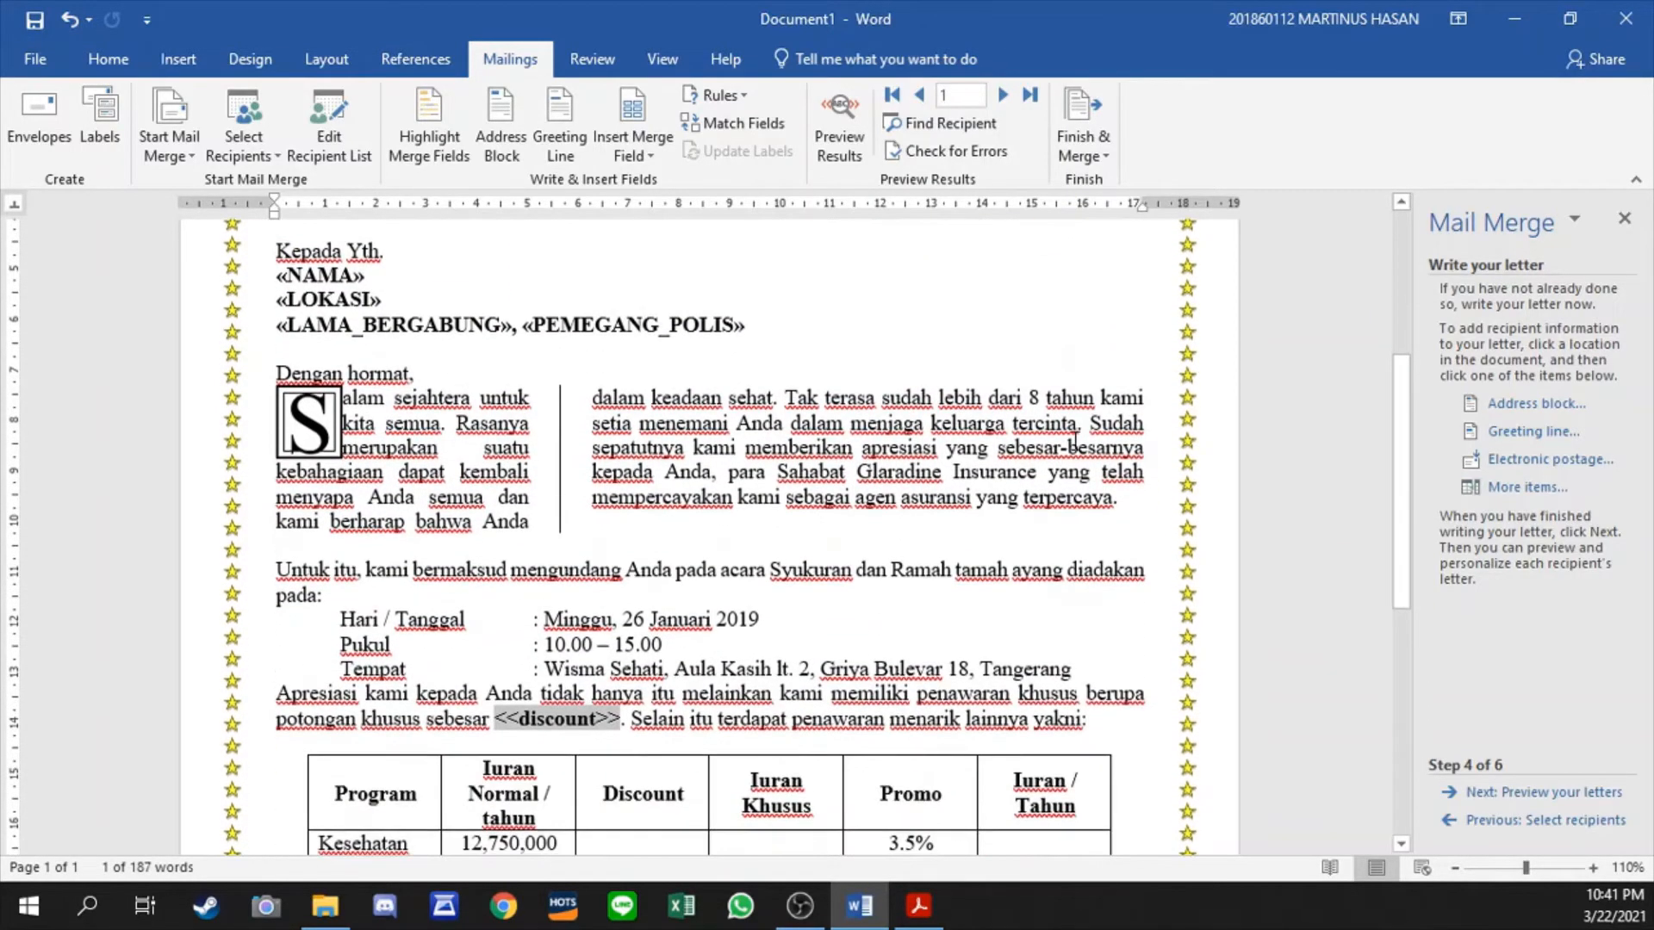
scroll(1074, 442, "down", 1)
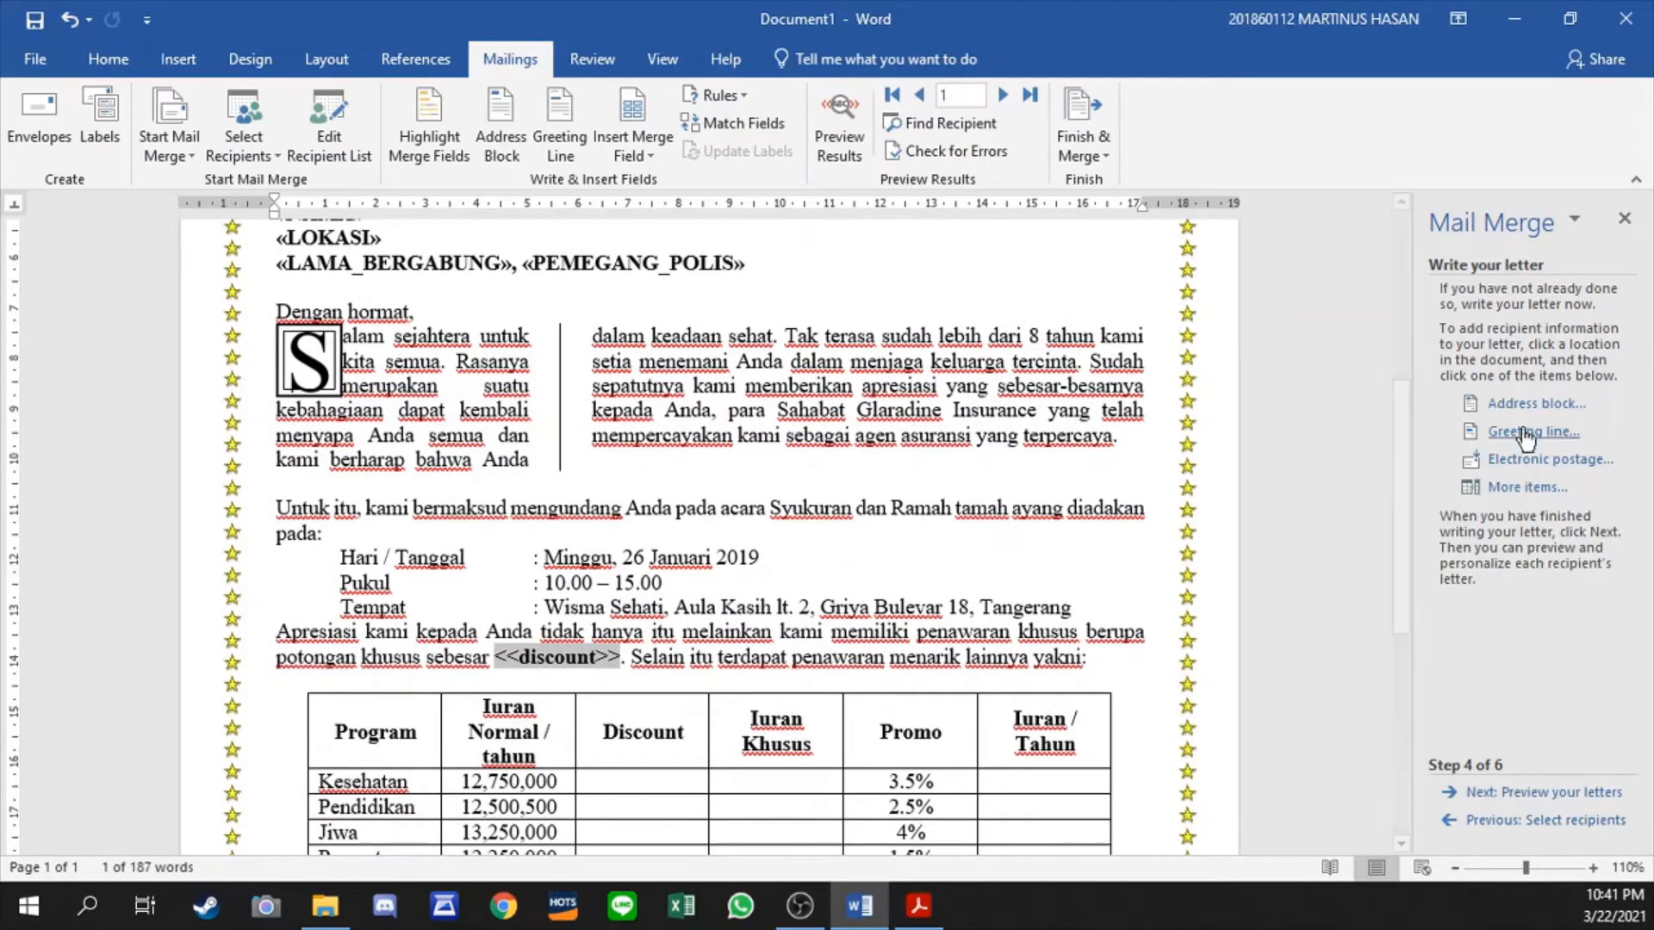
left_click(1520, 488)
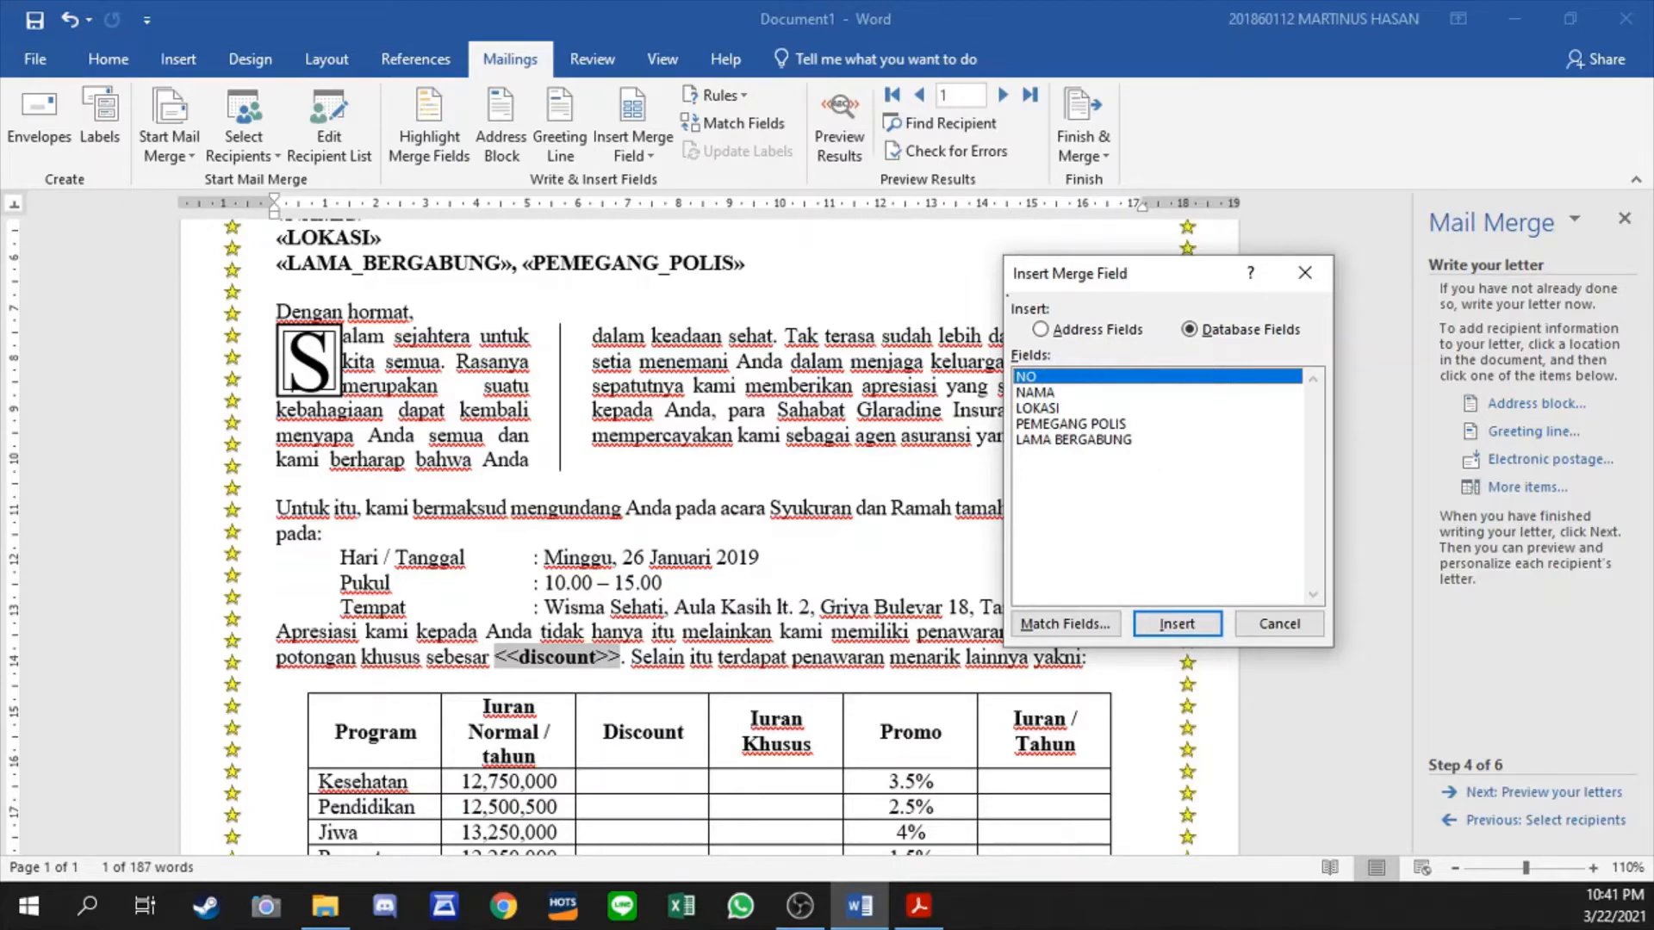
left_click(1279, 622)
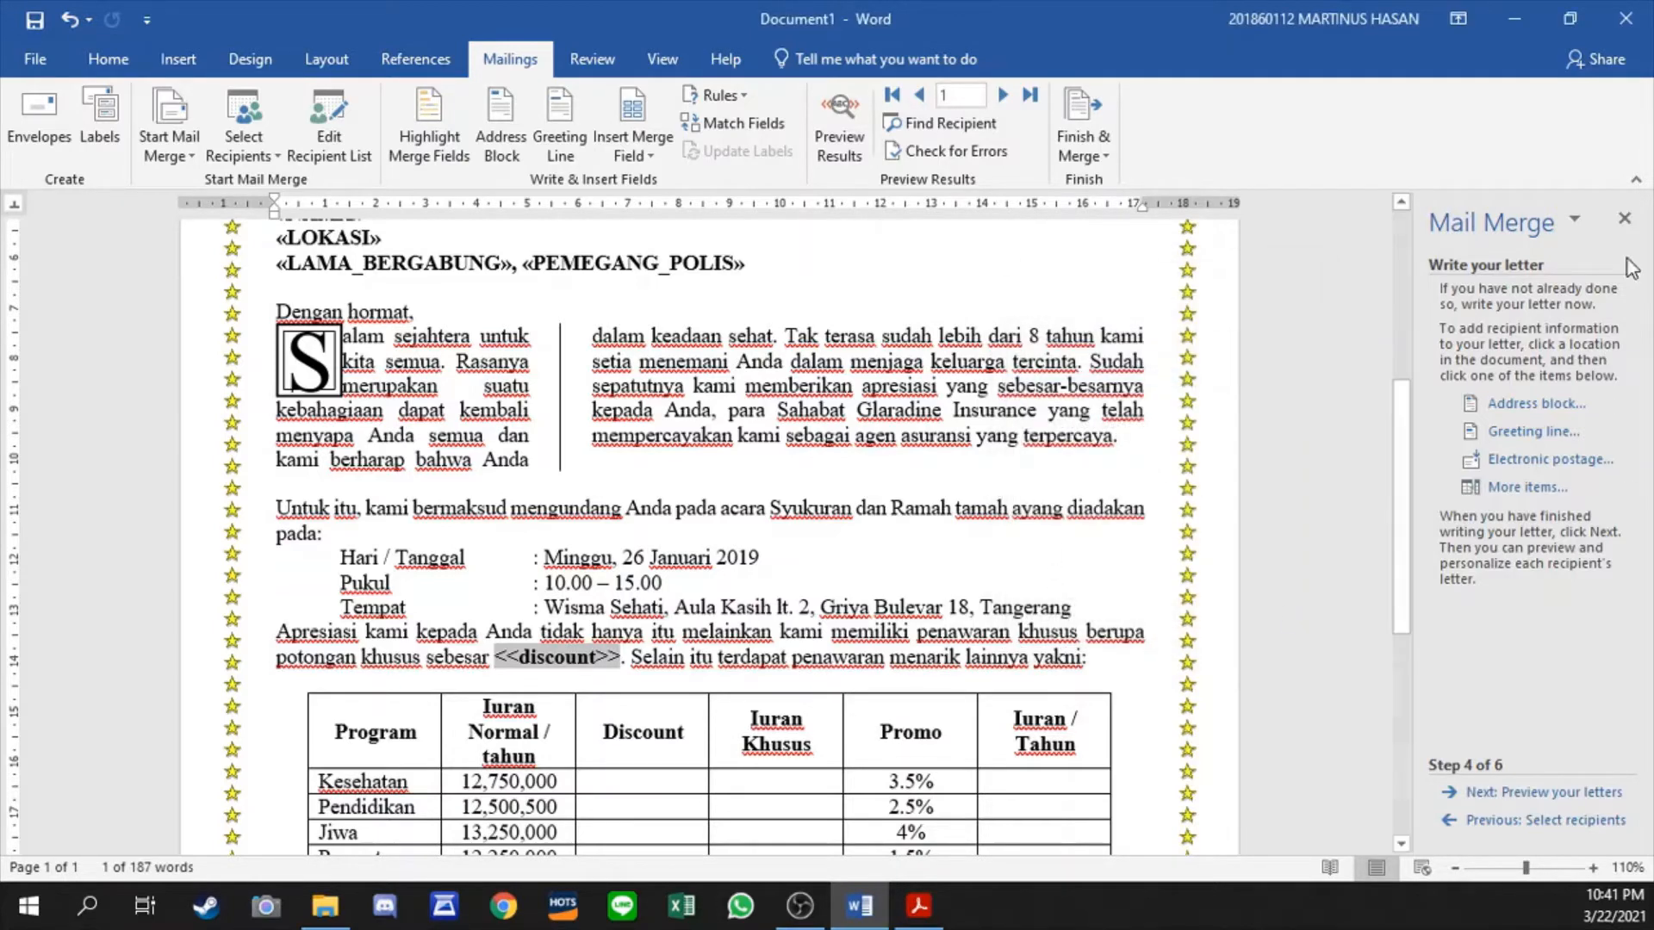
- Preview the merged letters for recipients 1 through 10, and return to the first recipient's letter
left_click(1526, 792)
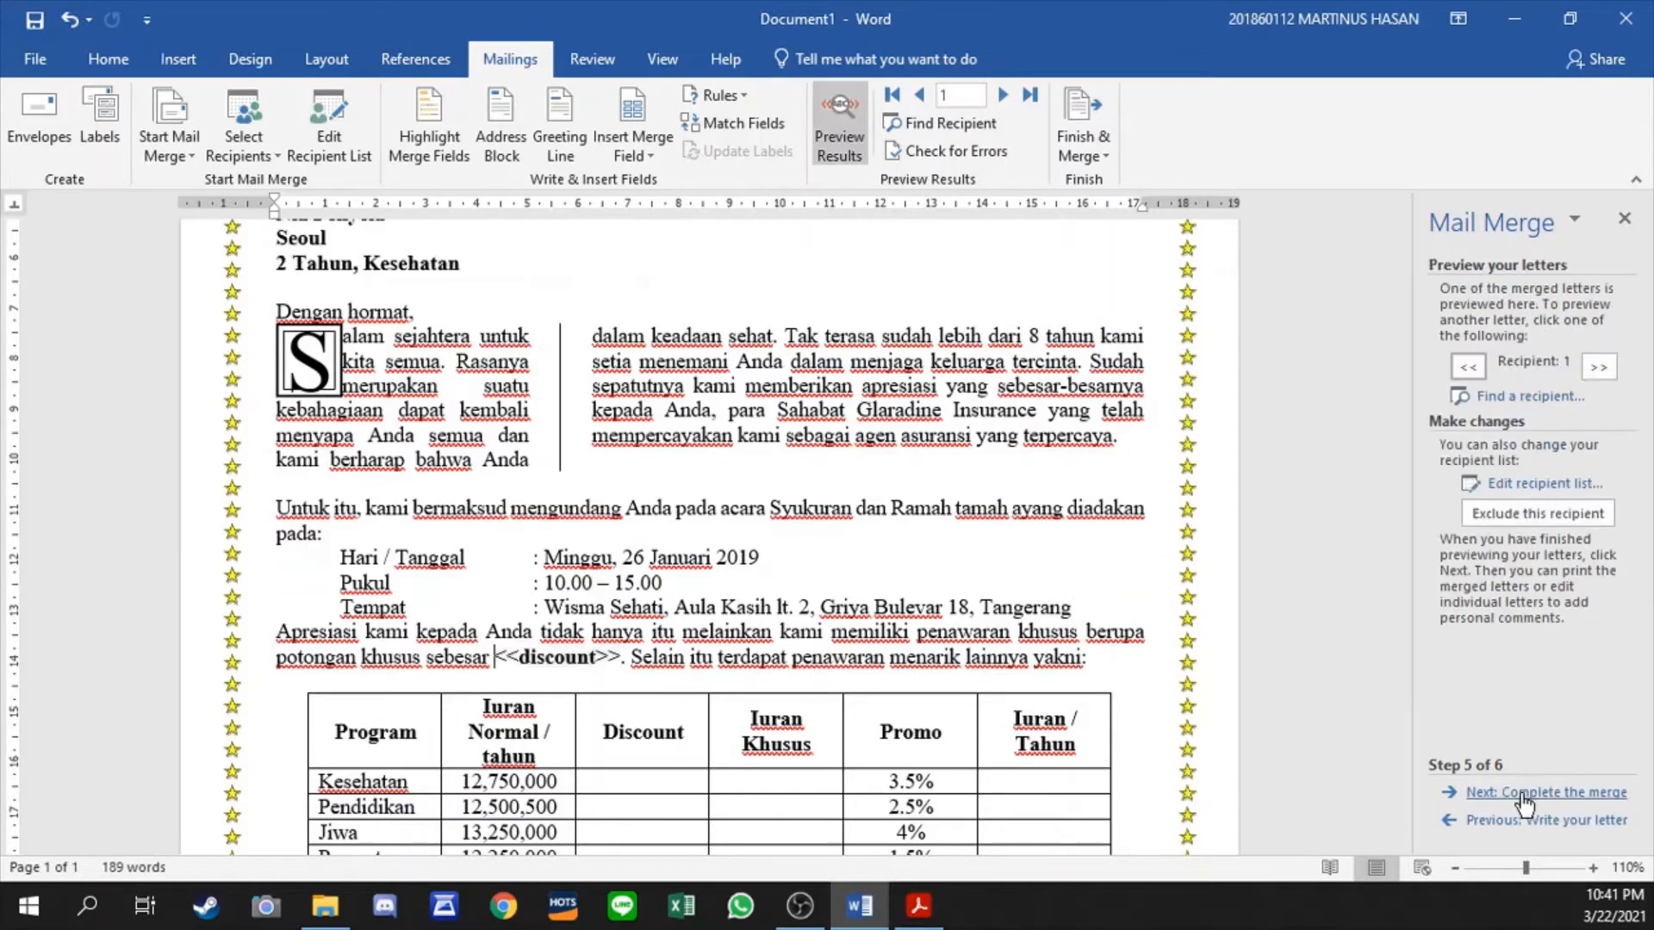
left_click(840, 113)
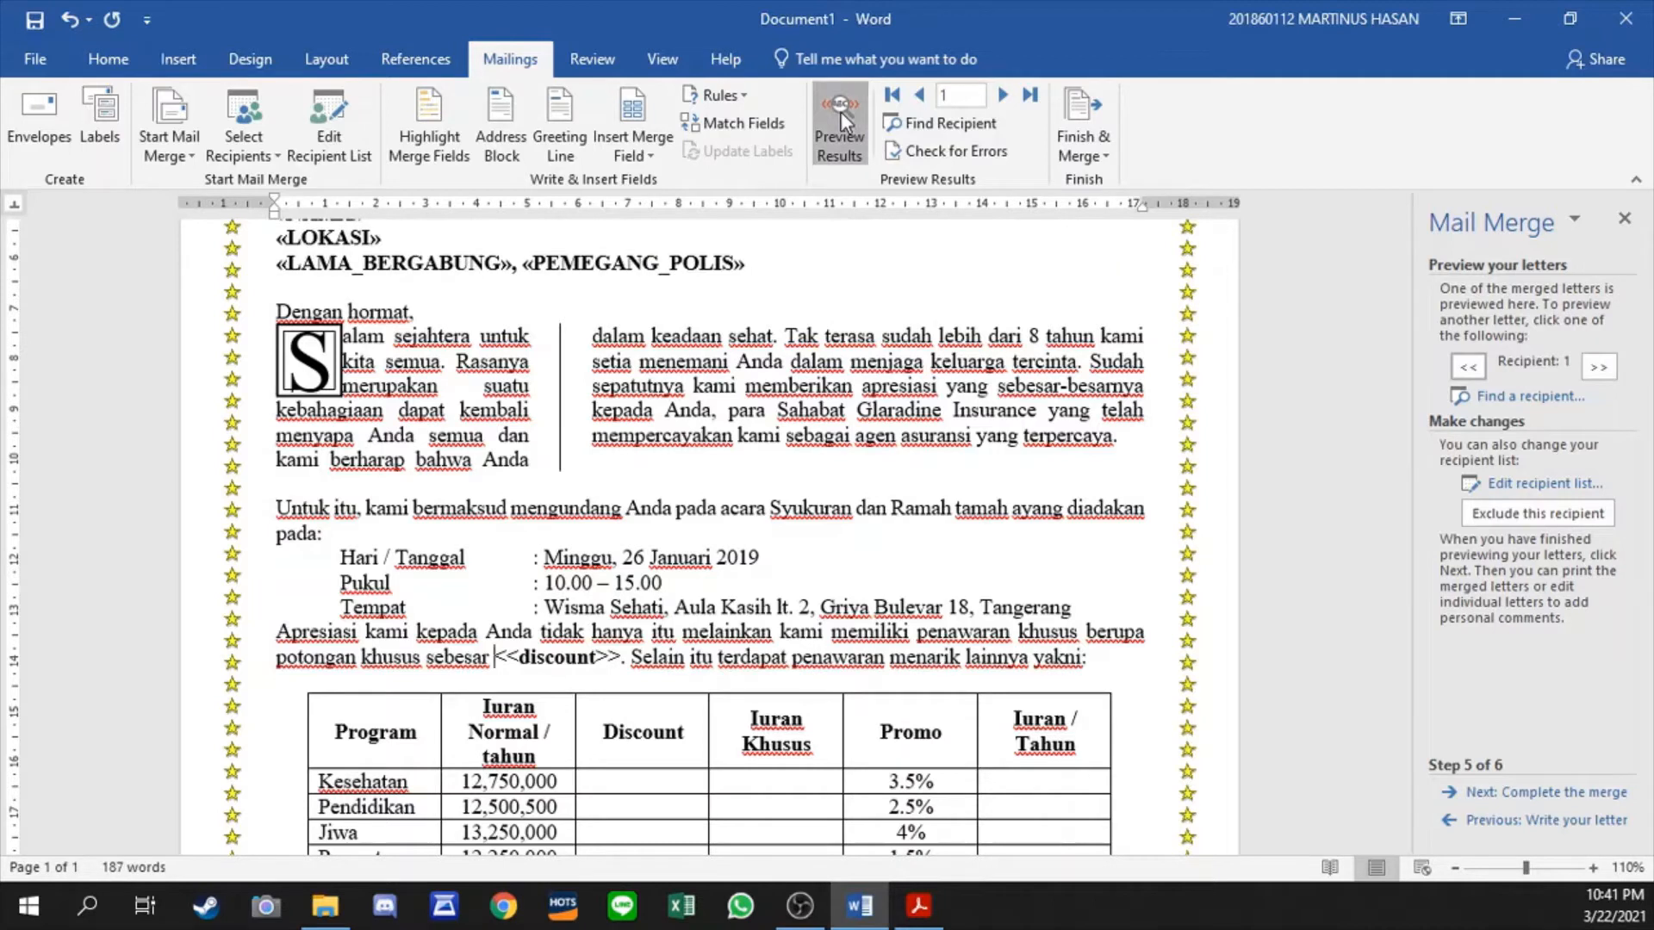
left_click(840, 111)
left_click(1005, 97)
left_click(1005, 96)
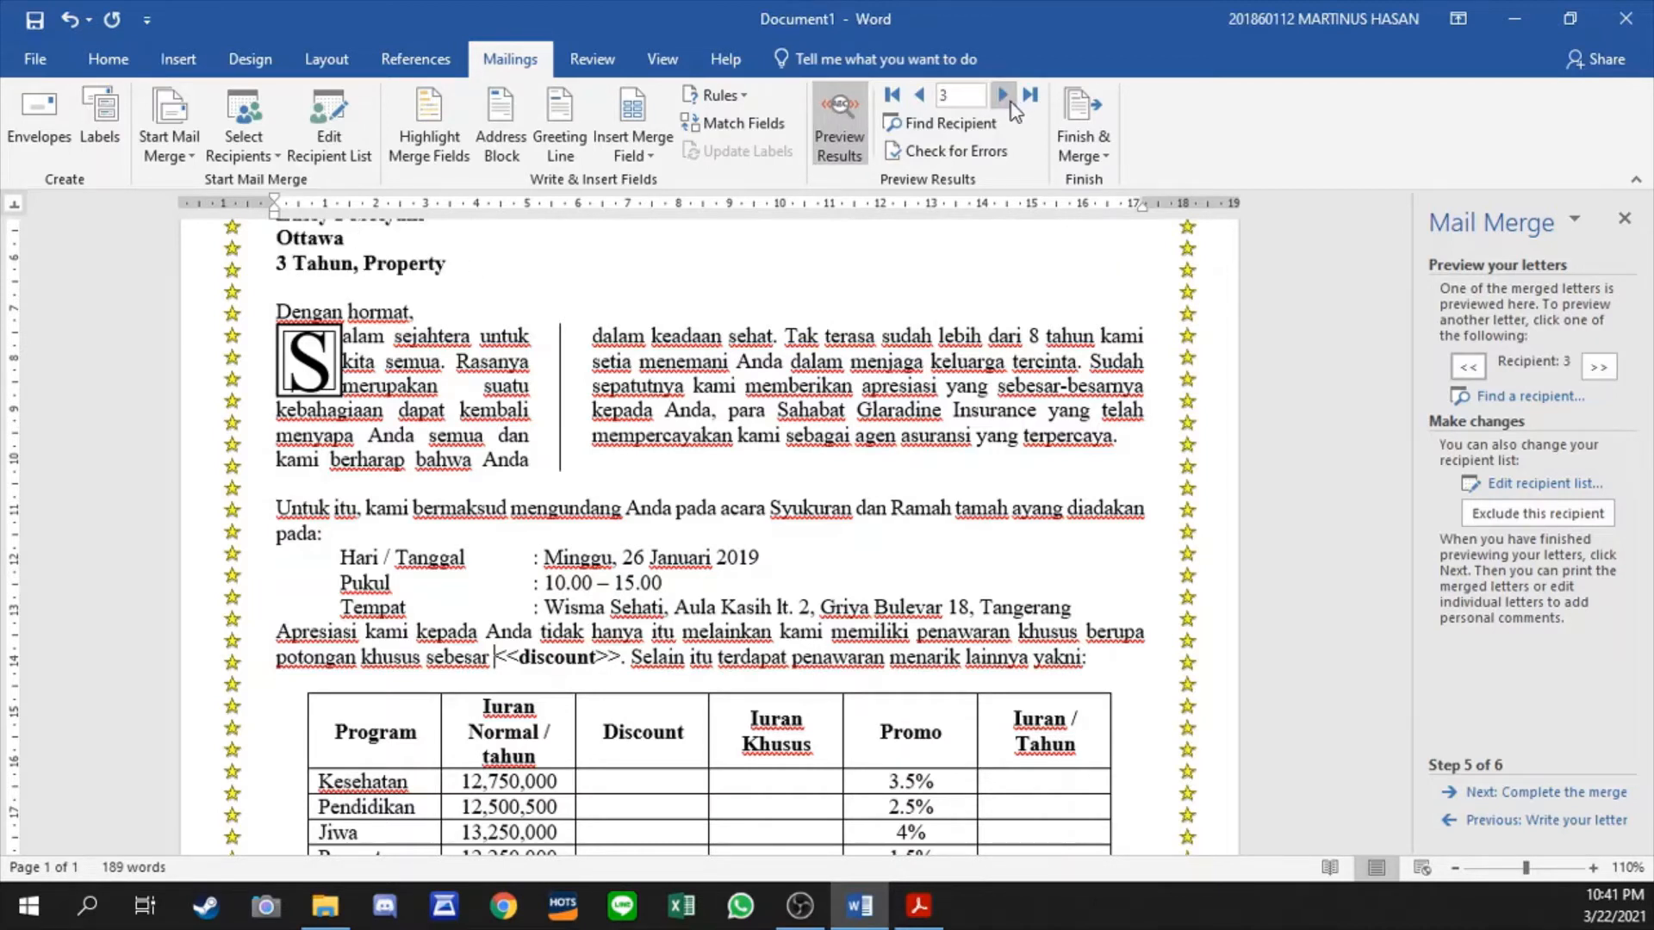
left_click(1005, 96)
left_click(1004, 97)
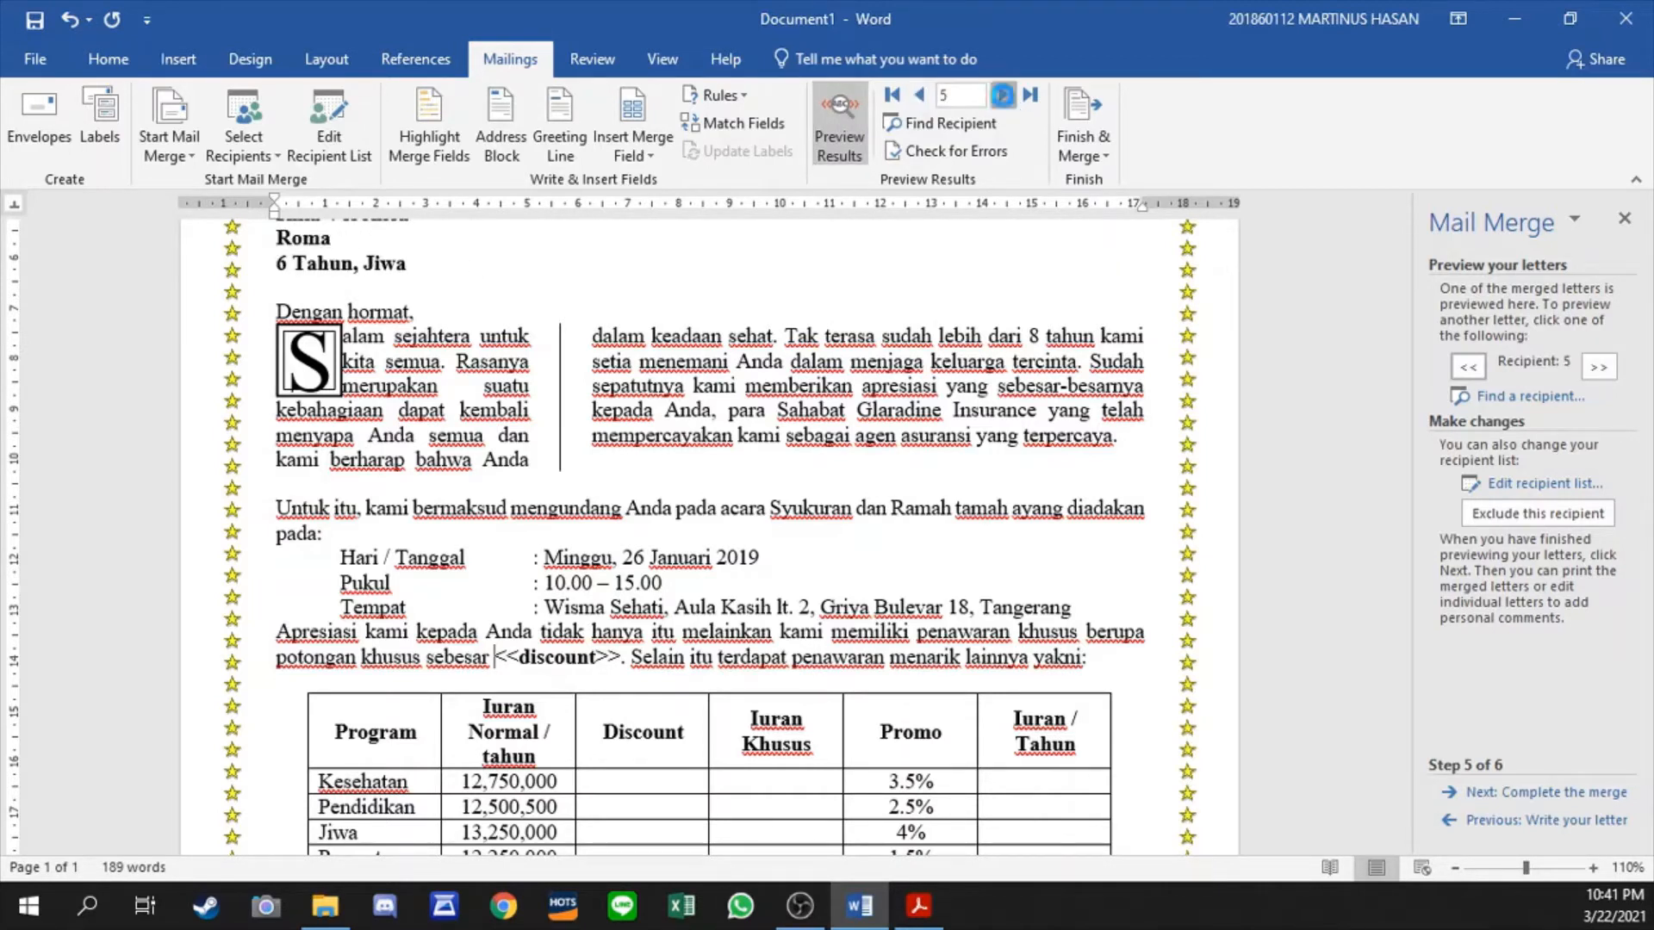
left_click(1003, 96)
left_click(1004, 98)
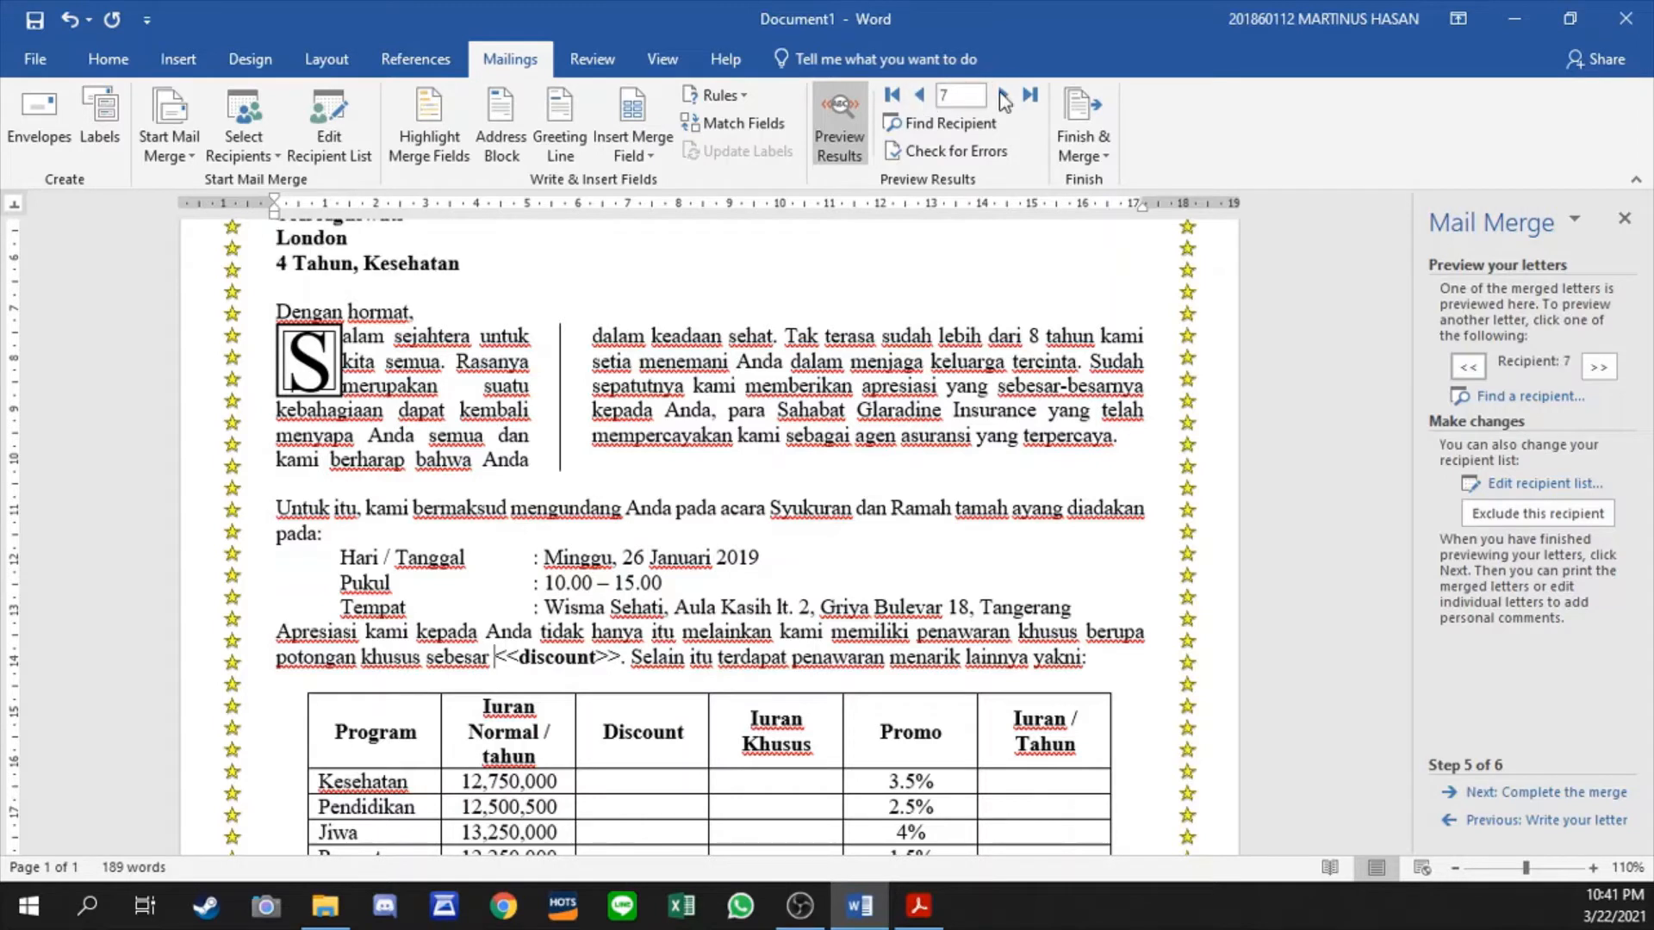
left_click(1004, 97)
left_click(1004, 95)
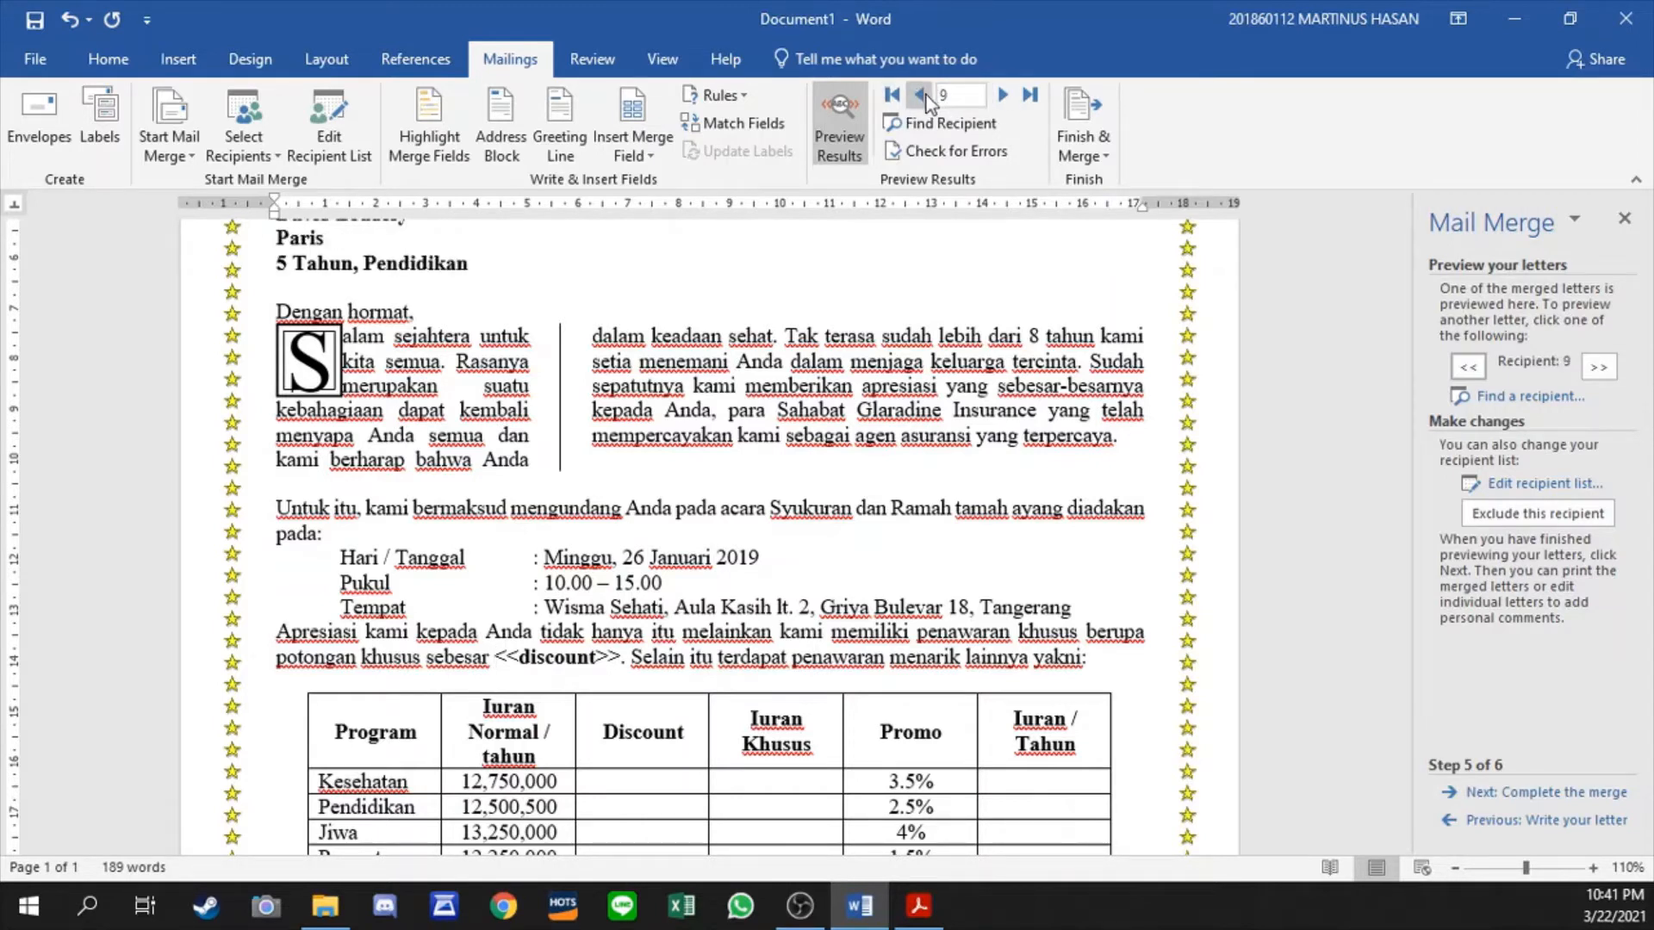
left_click(1004, 95)
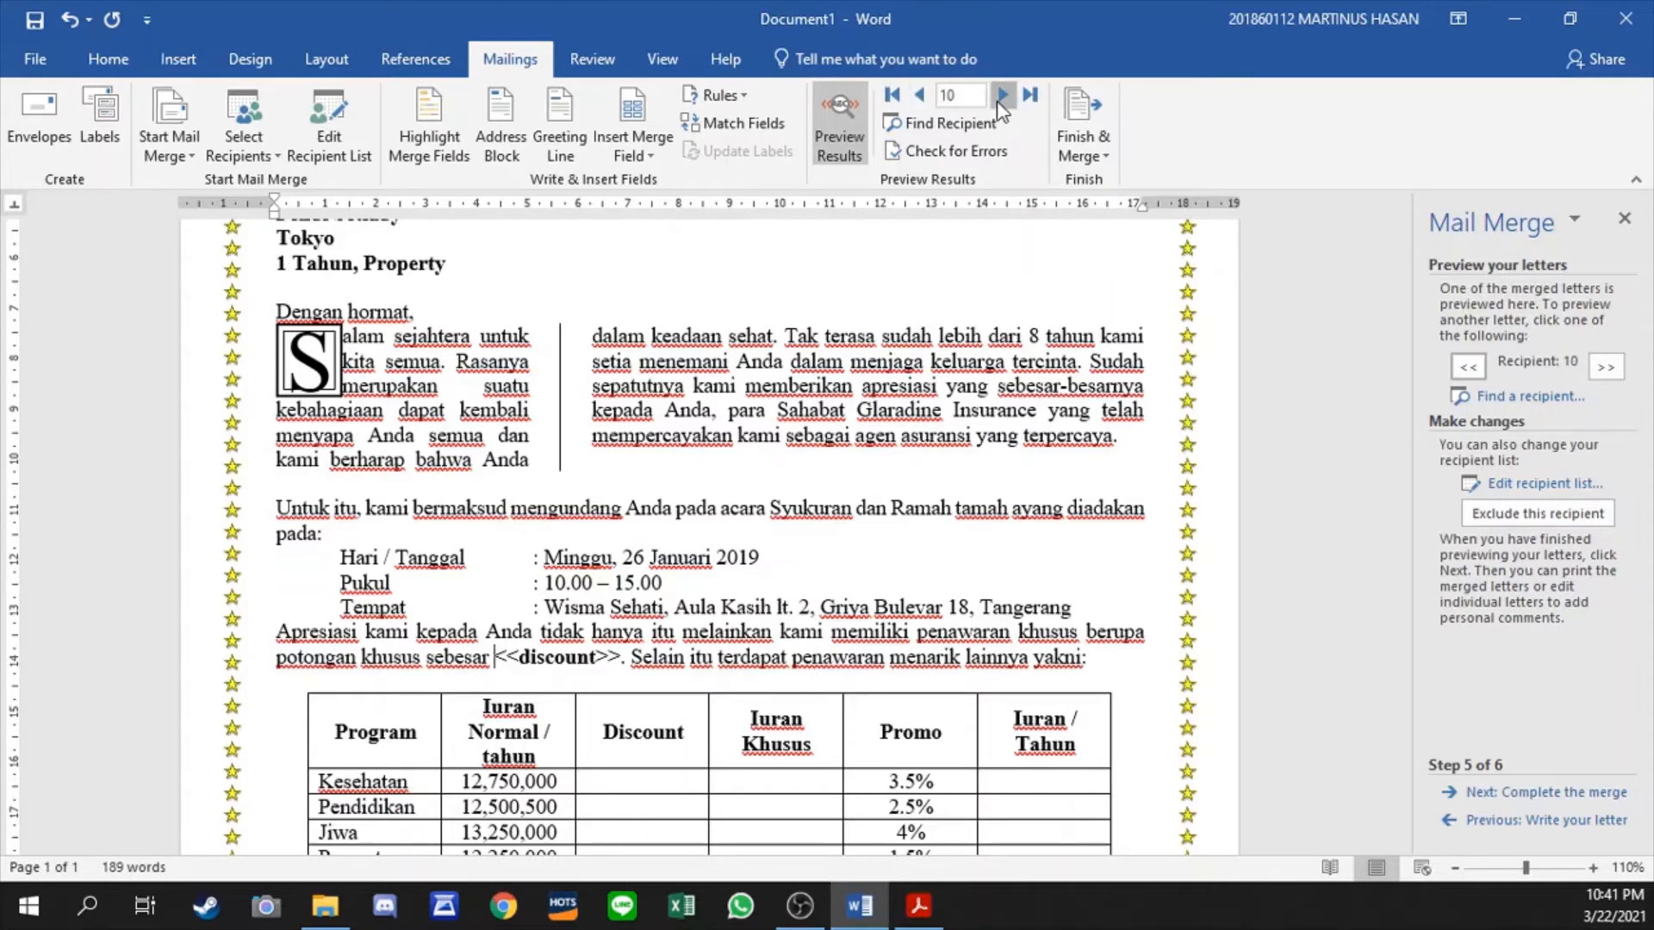
left_click(893, 96)
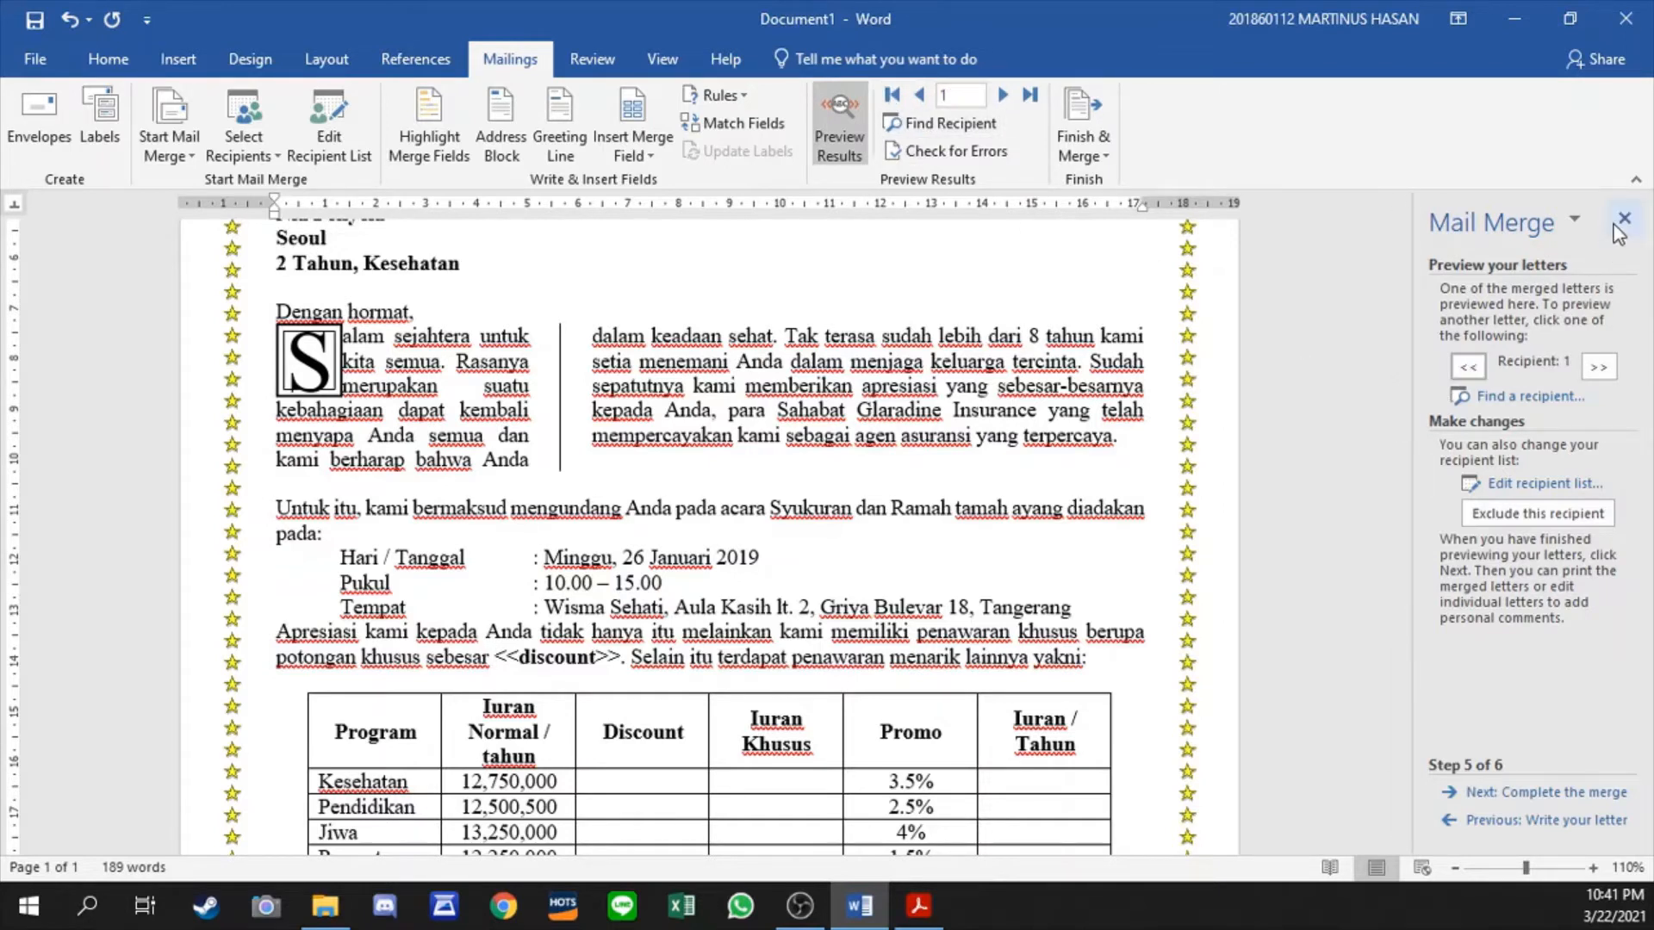
- Advance the mail merge wizard to its final stage, Complete the merge, and close the wizard
left_click(1541, 793)
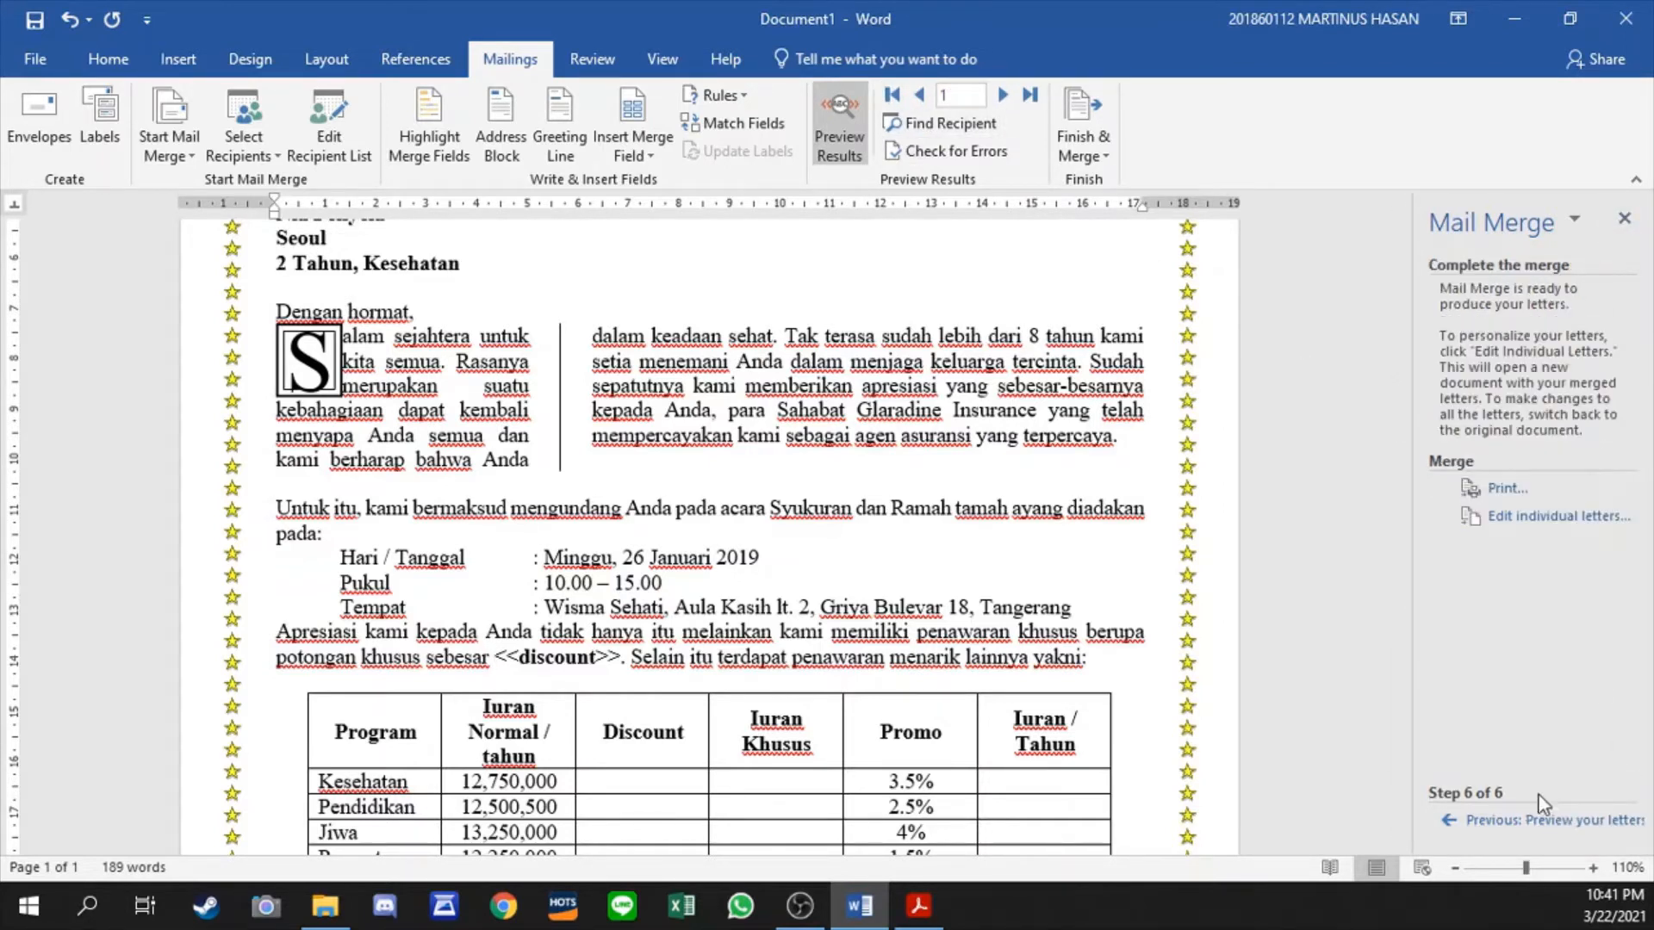
left_click(1624, 217)
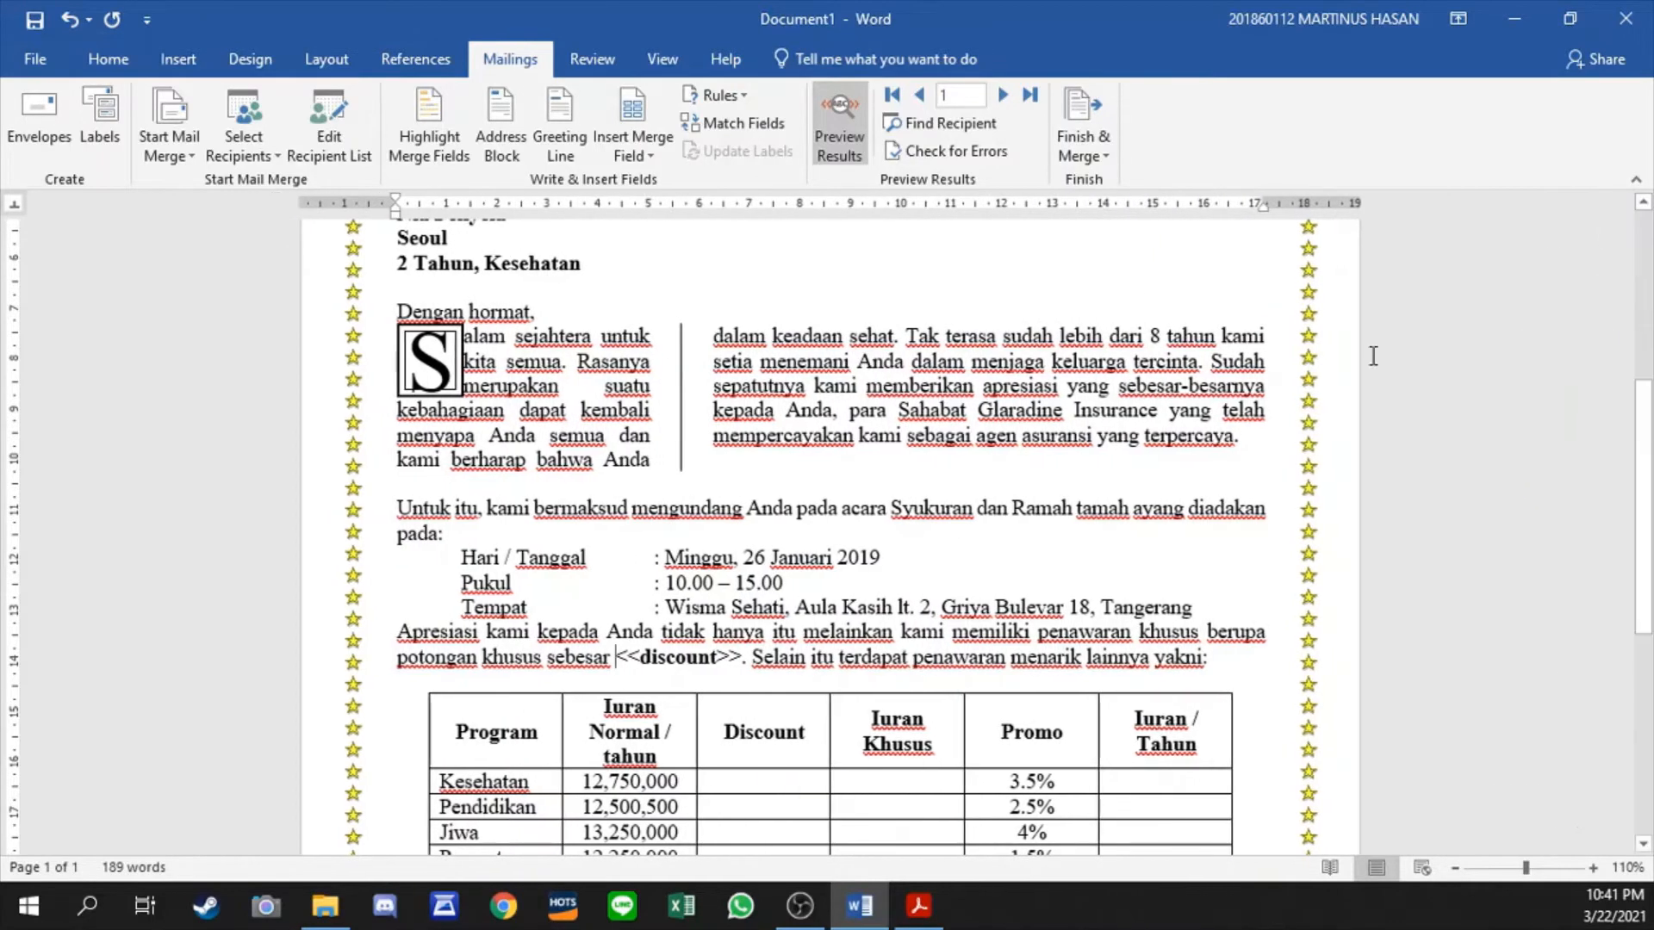
left_click(824, 454)
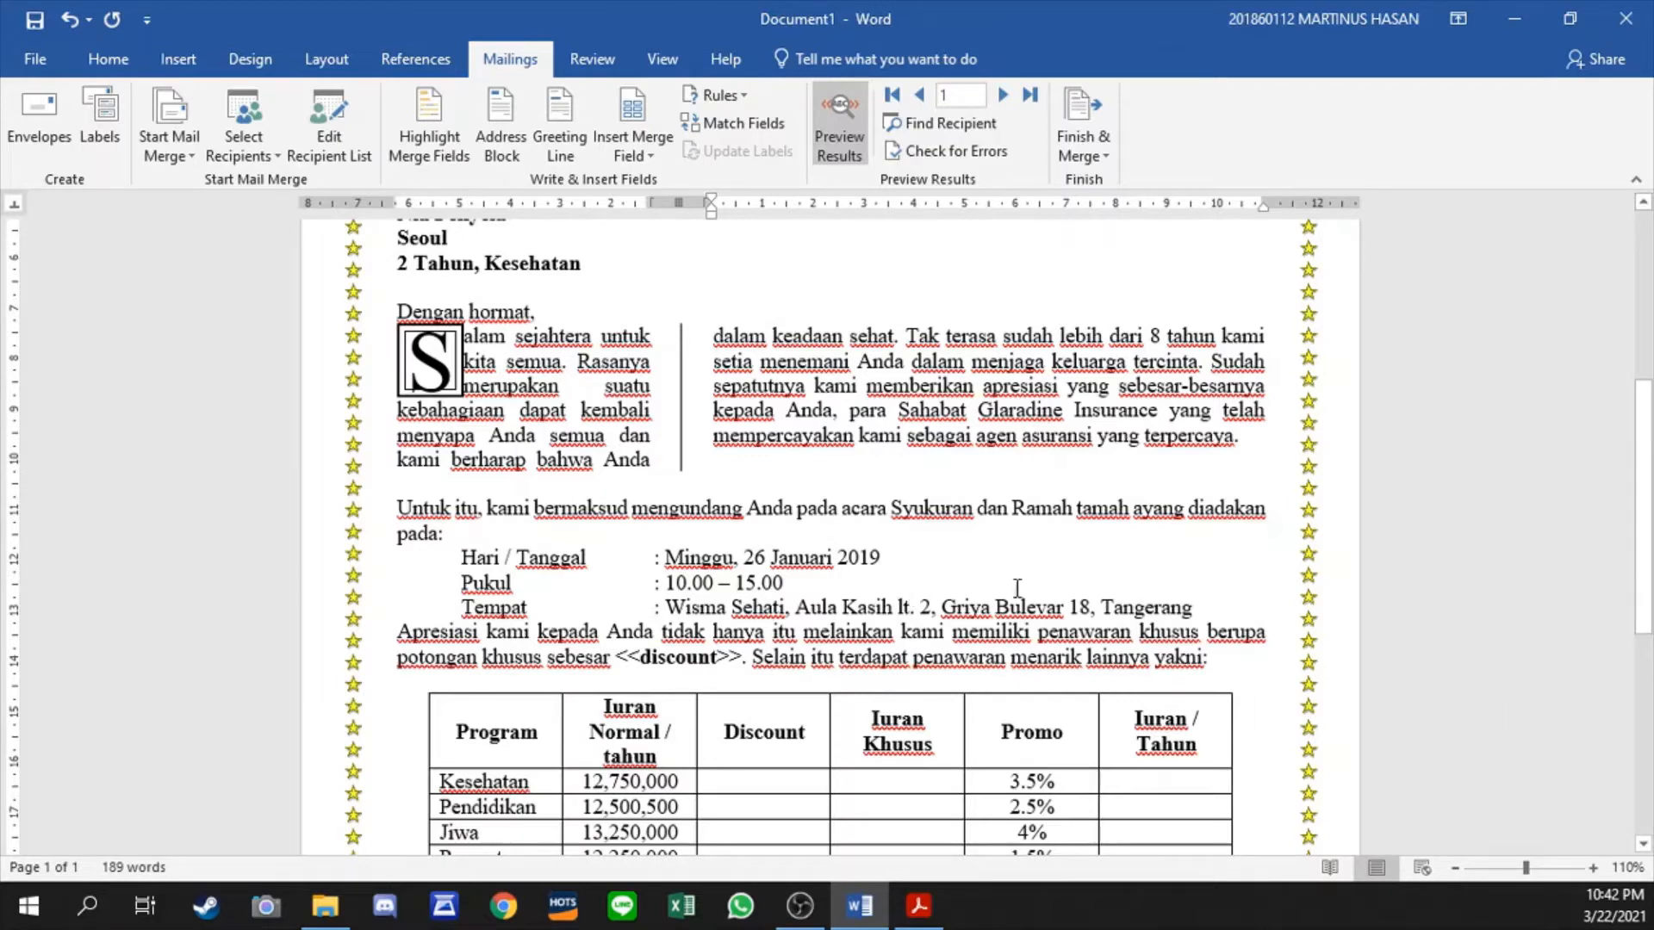
- Delete the <<discount>> placeholder after "potongan khusus sebesar" in the paragraph above the table
left_click(727, 664)
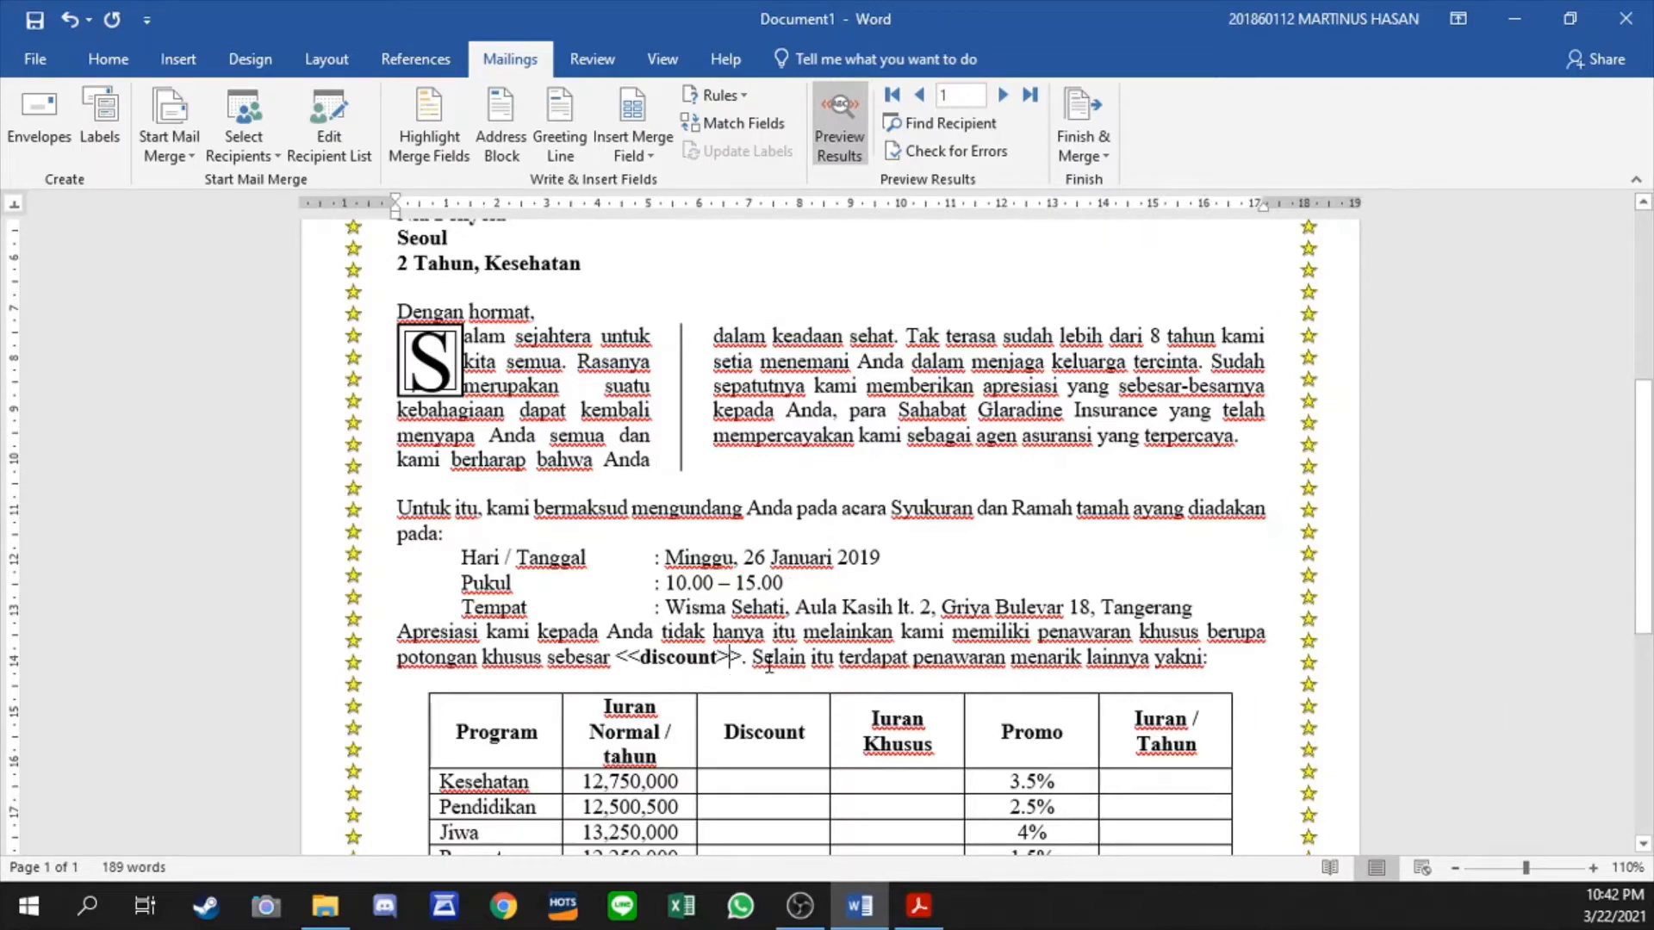
key("shift+Left")
key("shift+Left")
key("shift+Left")
key("shift+Left")
key("shift+Left")
key("shift+Left")
key("shift+Left")
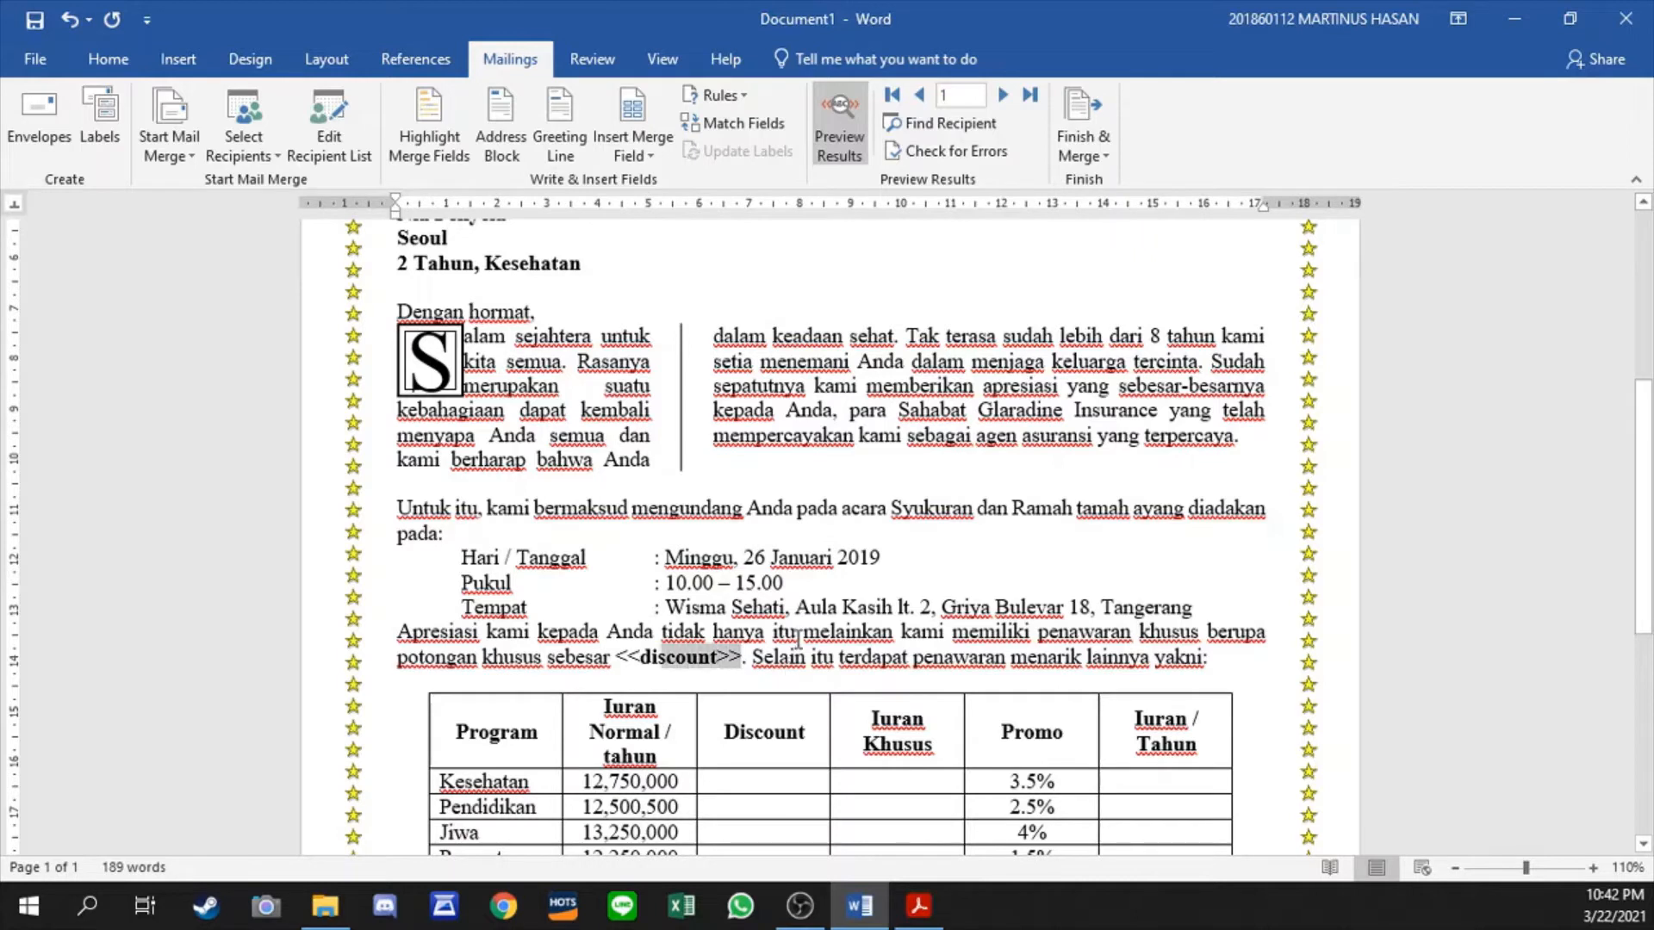
key("BackSpace")
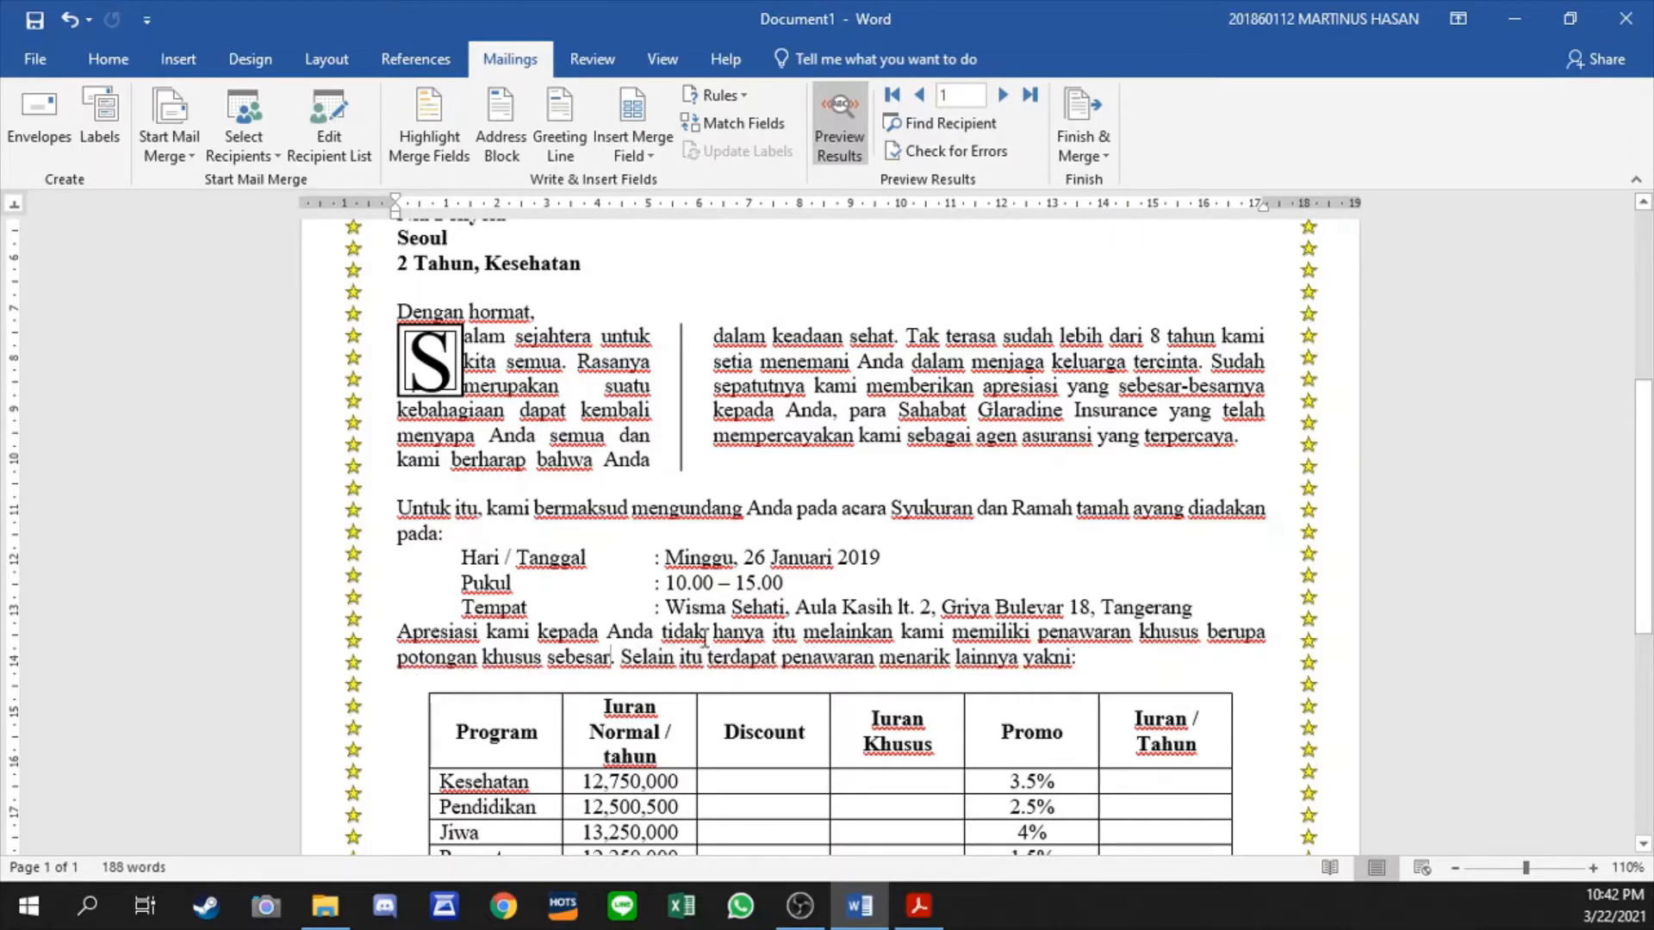
- Start an If...Then...Else rule after "sebesar" with the condition LAMA_BERGABUNG less than 4 Tahun
left_click(714, 95)
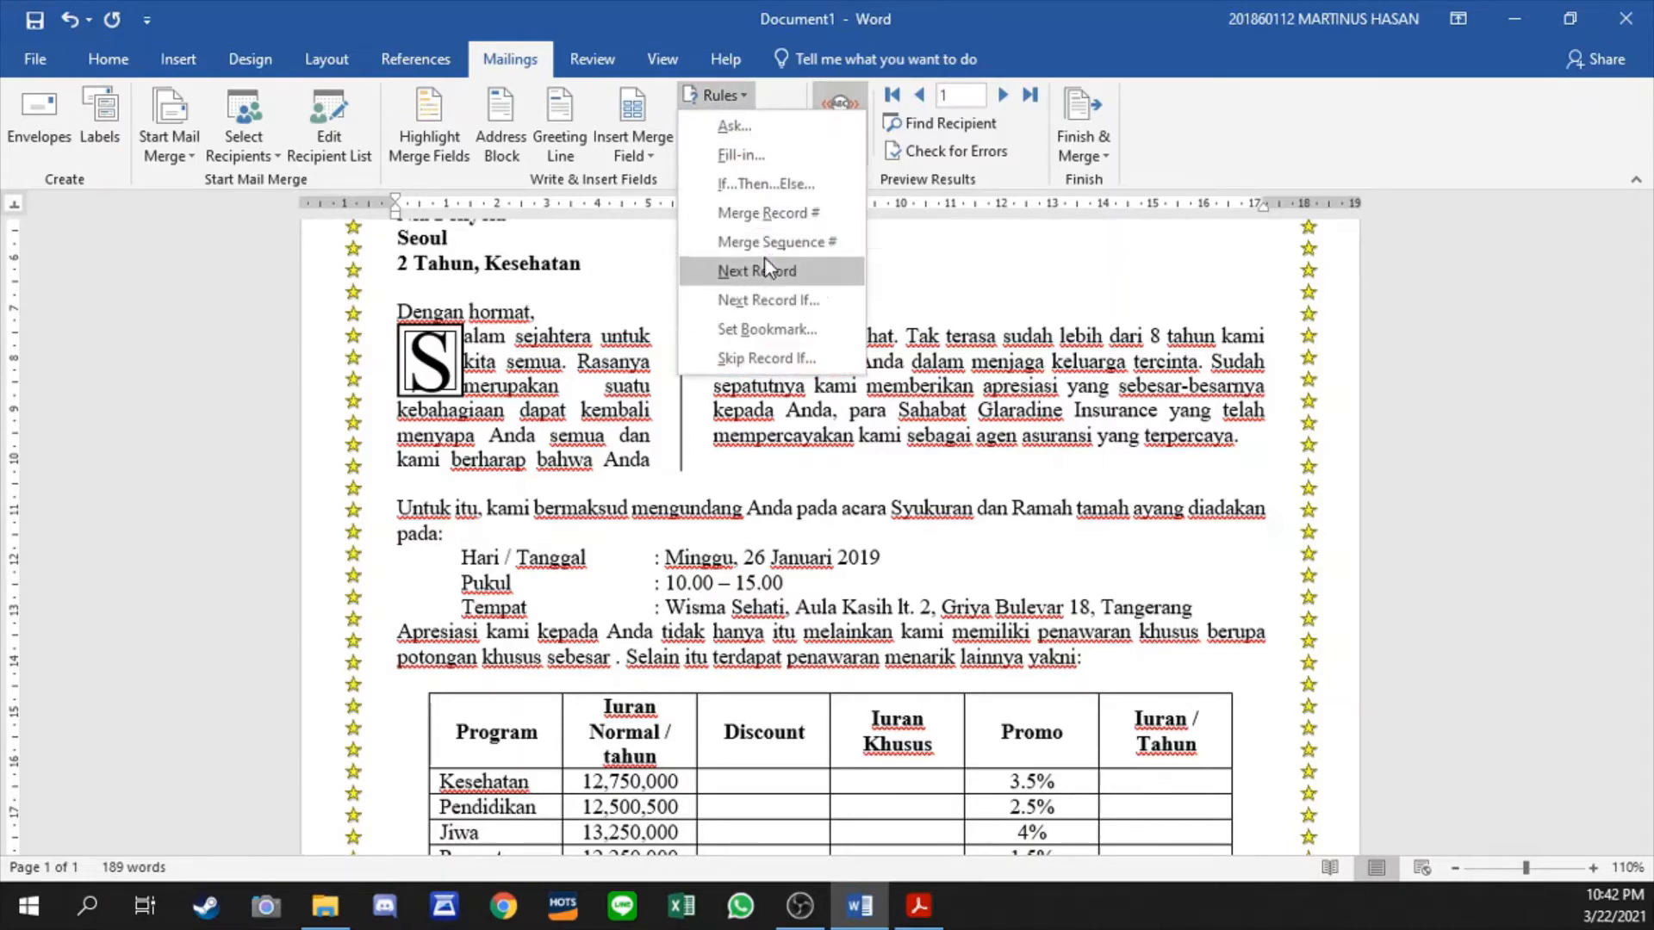
left_click(772, 195)
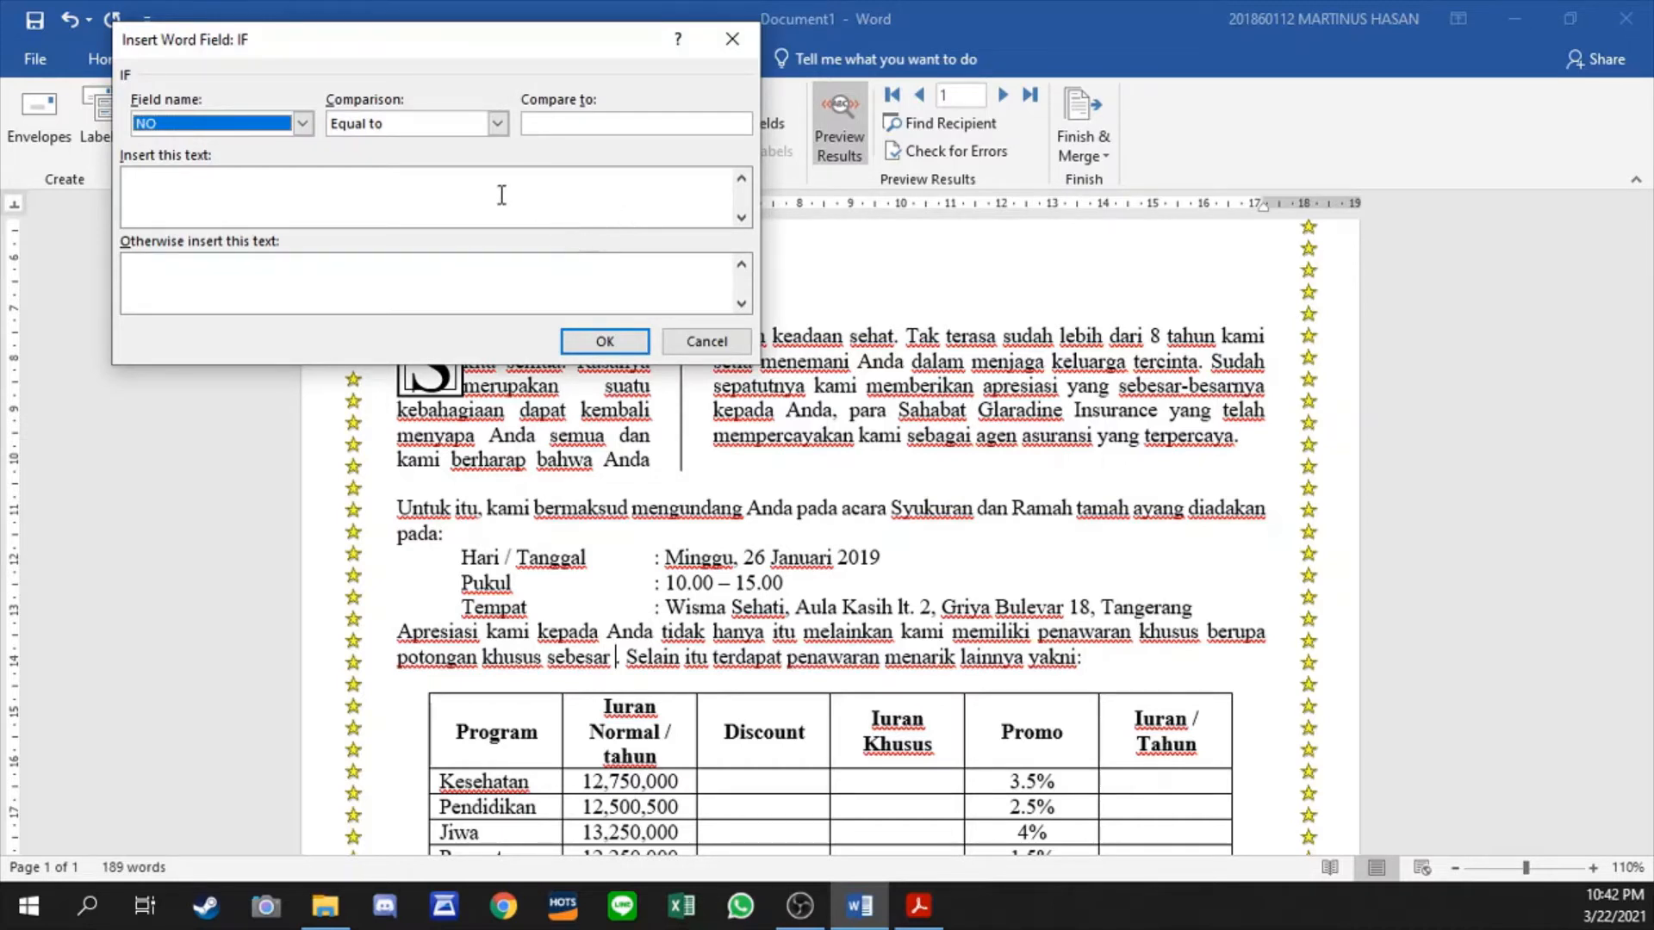
left_click(251, 125)
left_click(200, 205)
left_click(628, 126)
left_click_drag(441, 43, 714, 136)
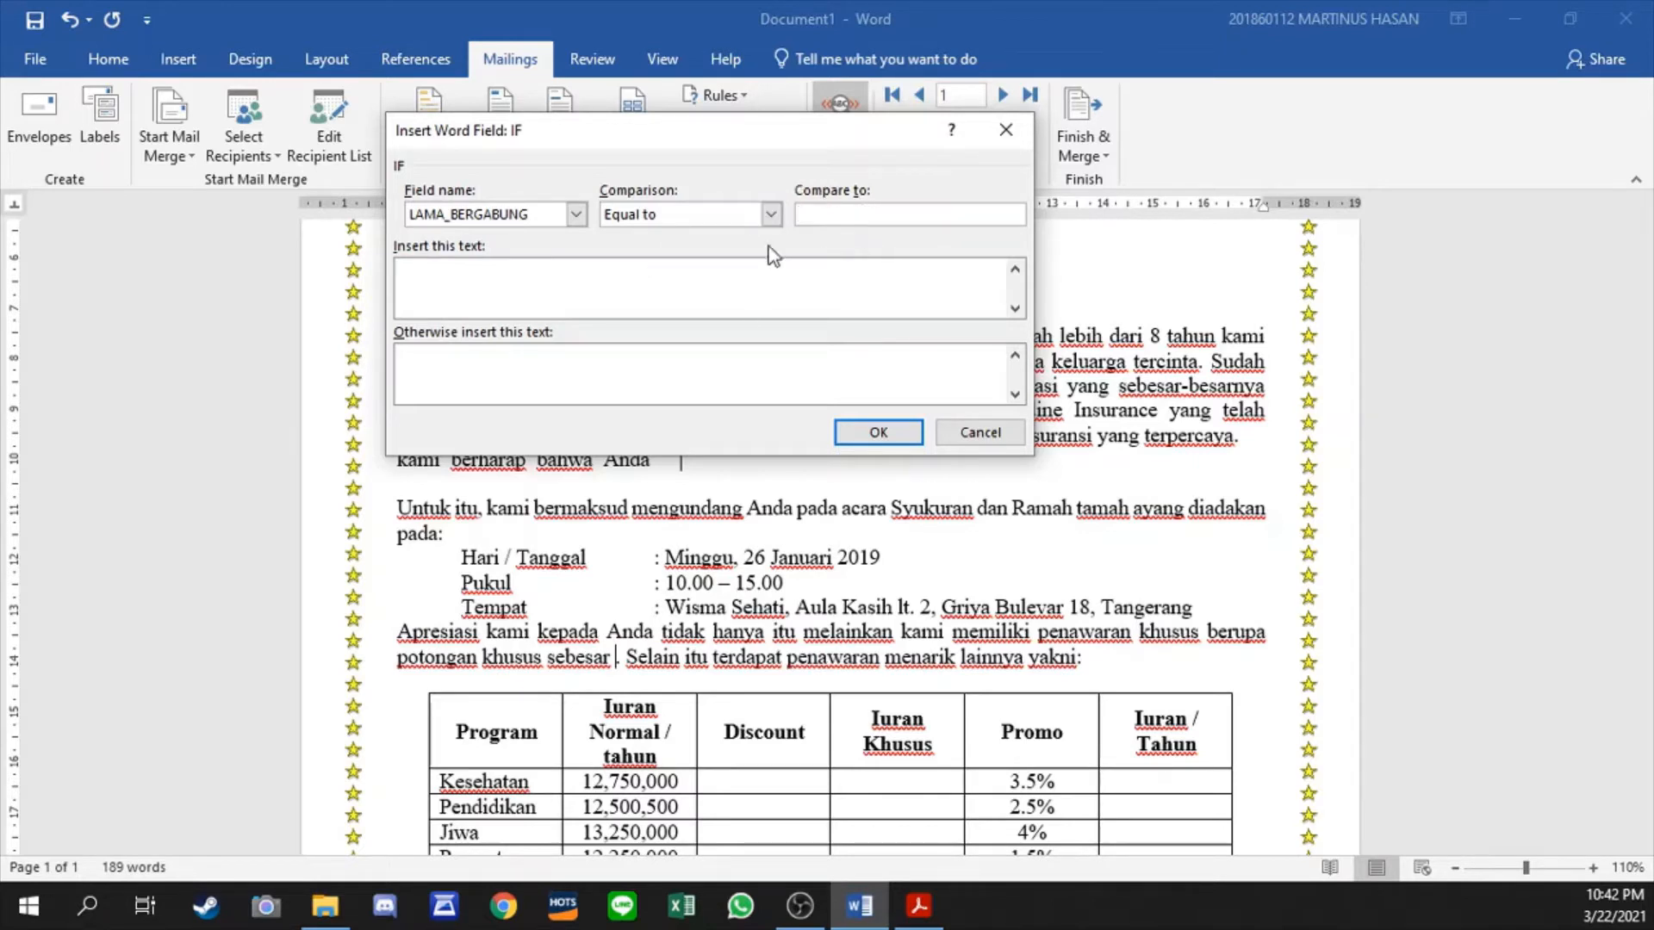
left_click(771, 214)
left_click(699, 267)
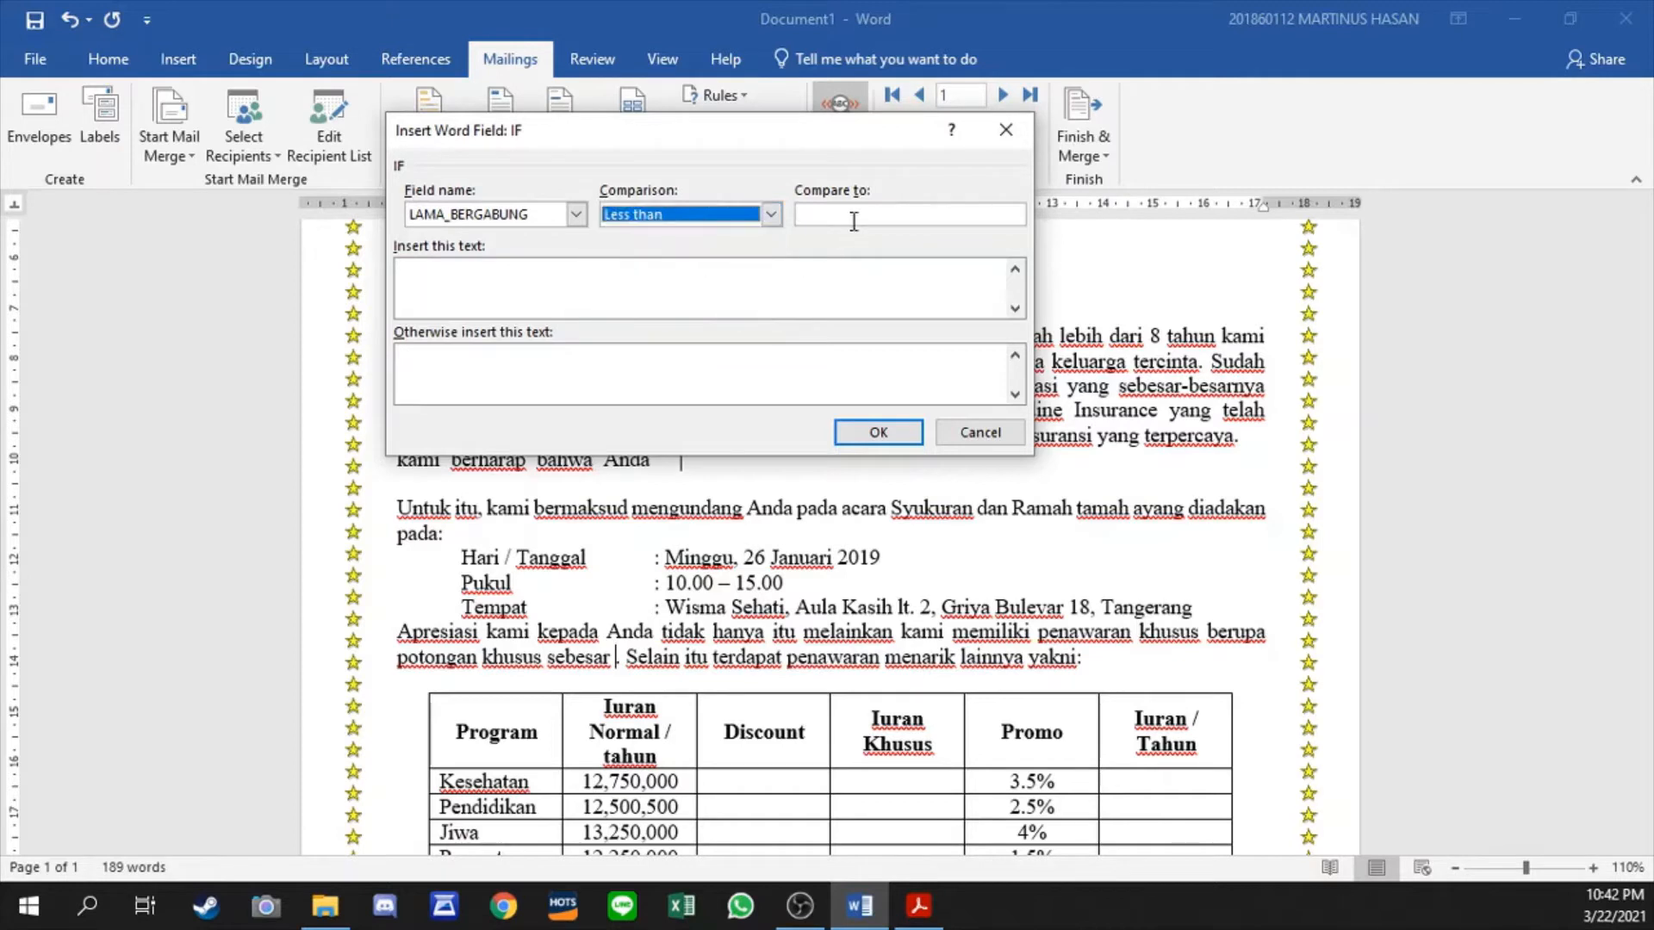
left_click(867, 215)
type("3")
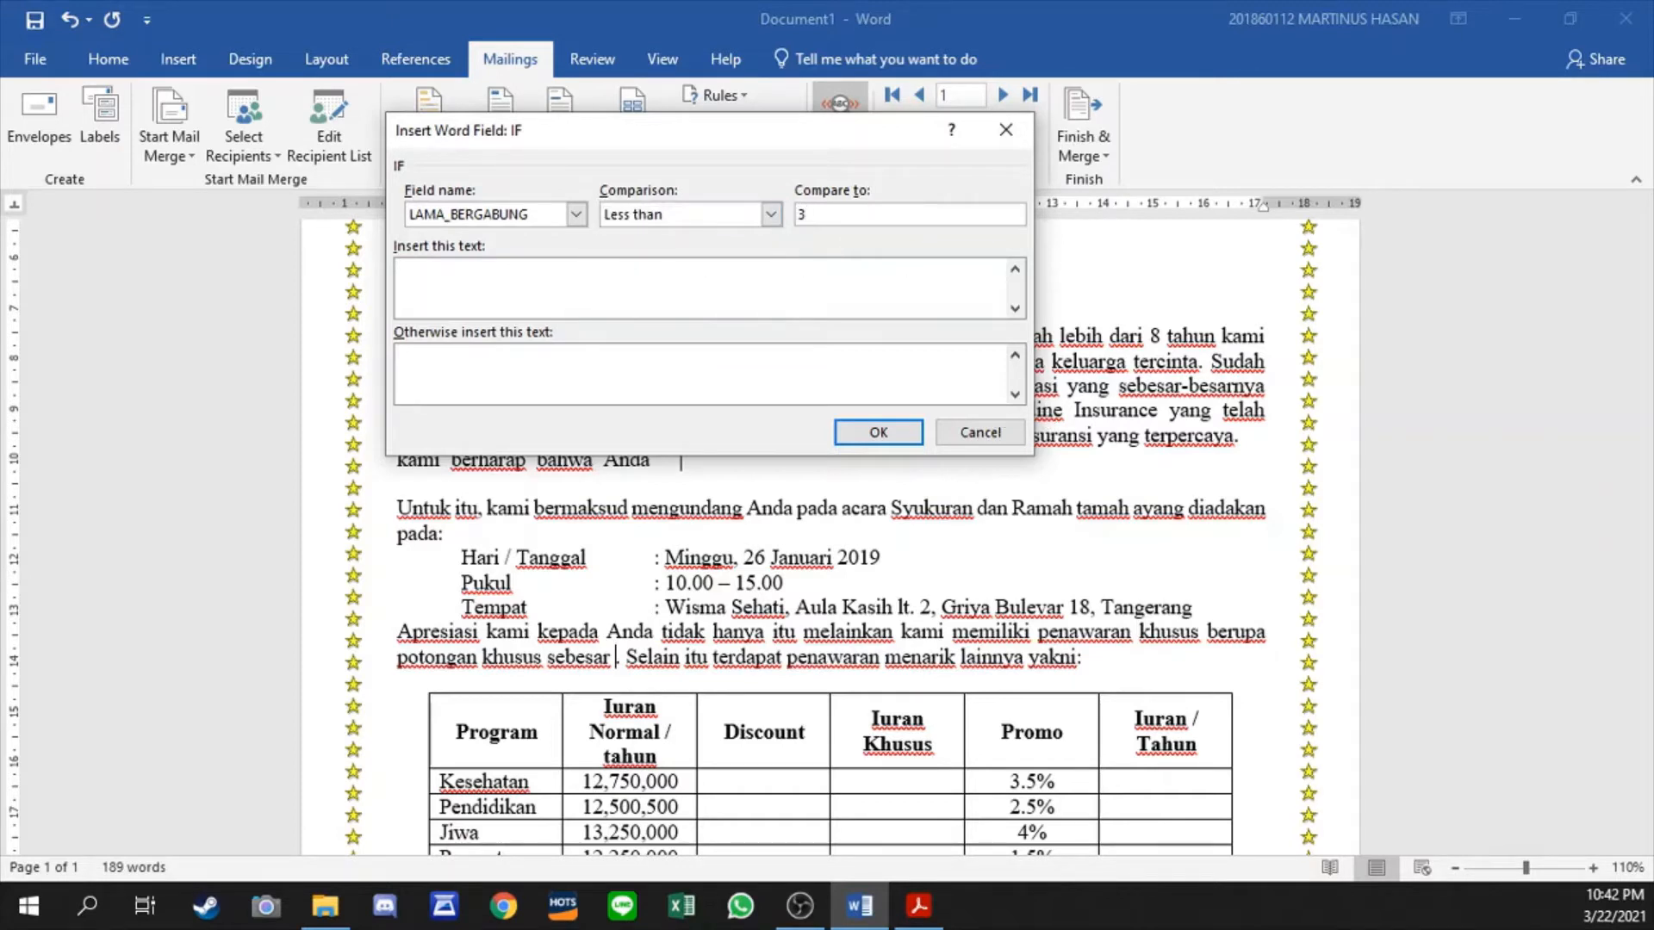
type(" Tahun")
key("BackSpace")
key("BackSpace")
key("BackSpace")
key("BackSpace")
key("BackSpace")
key("BackSpace")
type("4 Tahun")
- Set the rule to insert 1.5% when the condition is met and 2% otherwise, and insert it
left_click(735, 293)
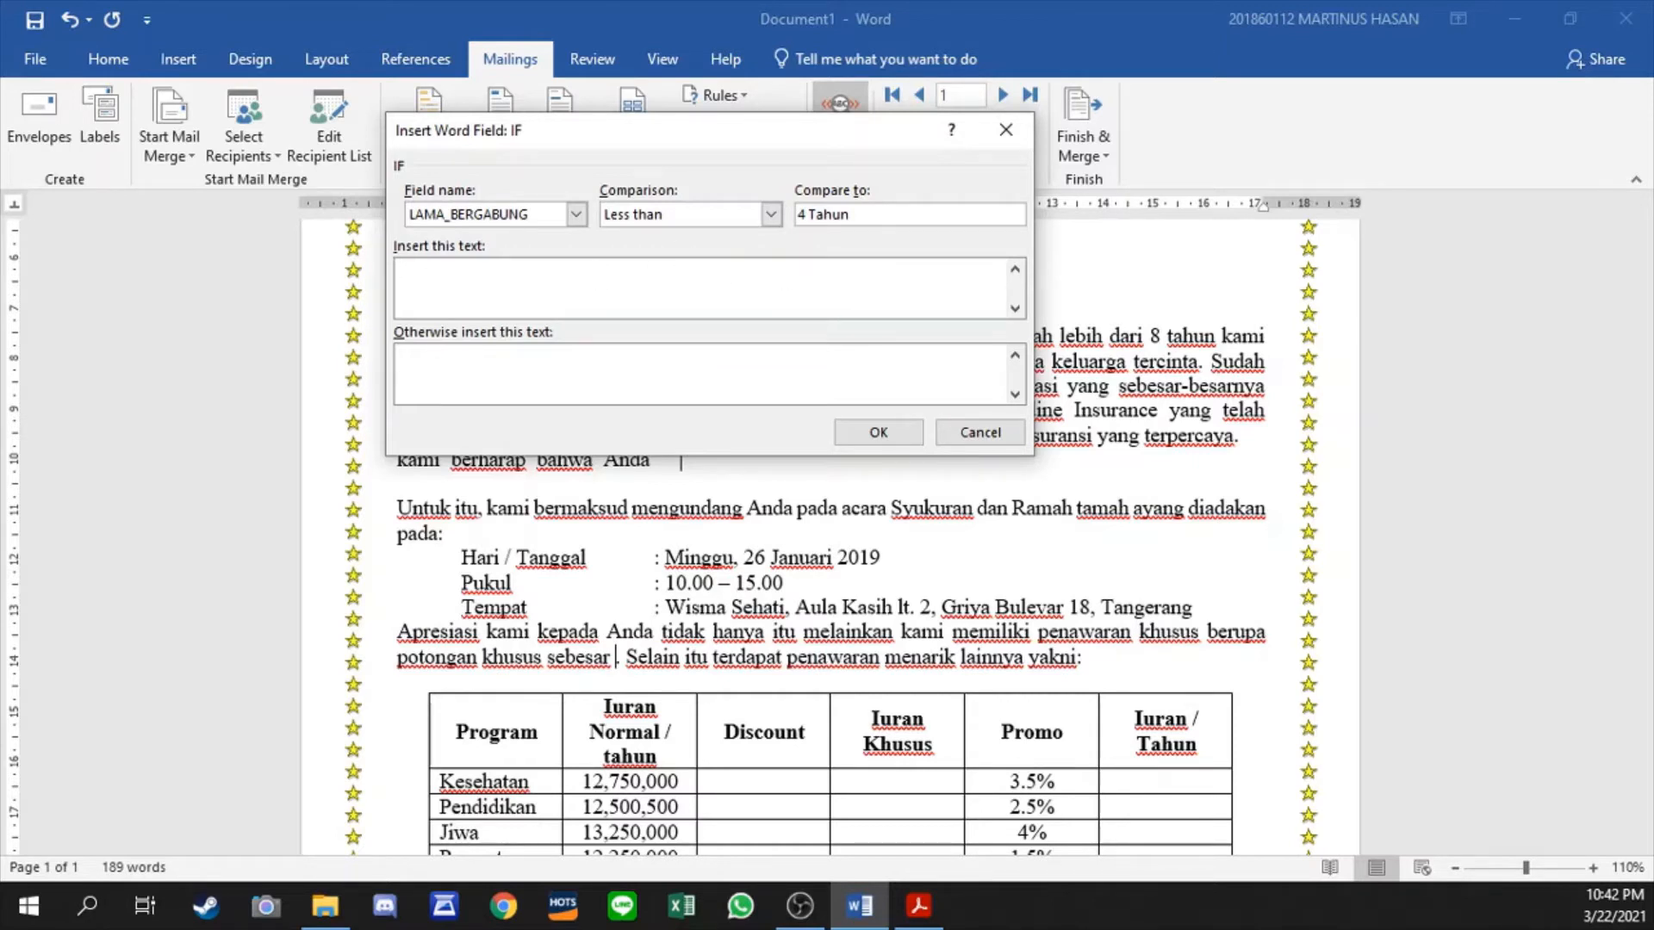
type("1.5%")
left_click(552, 382)
type("2%")
left_click(879, 433)
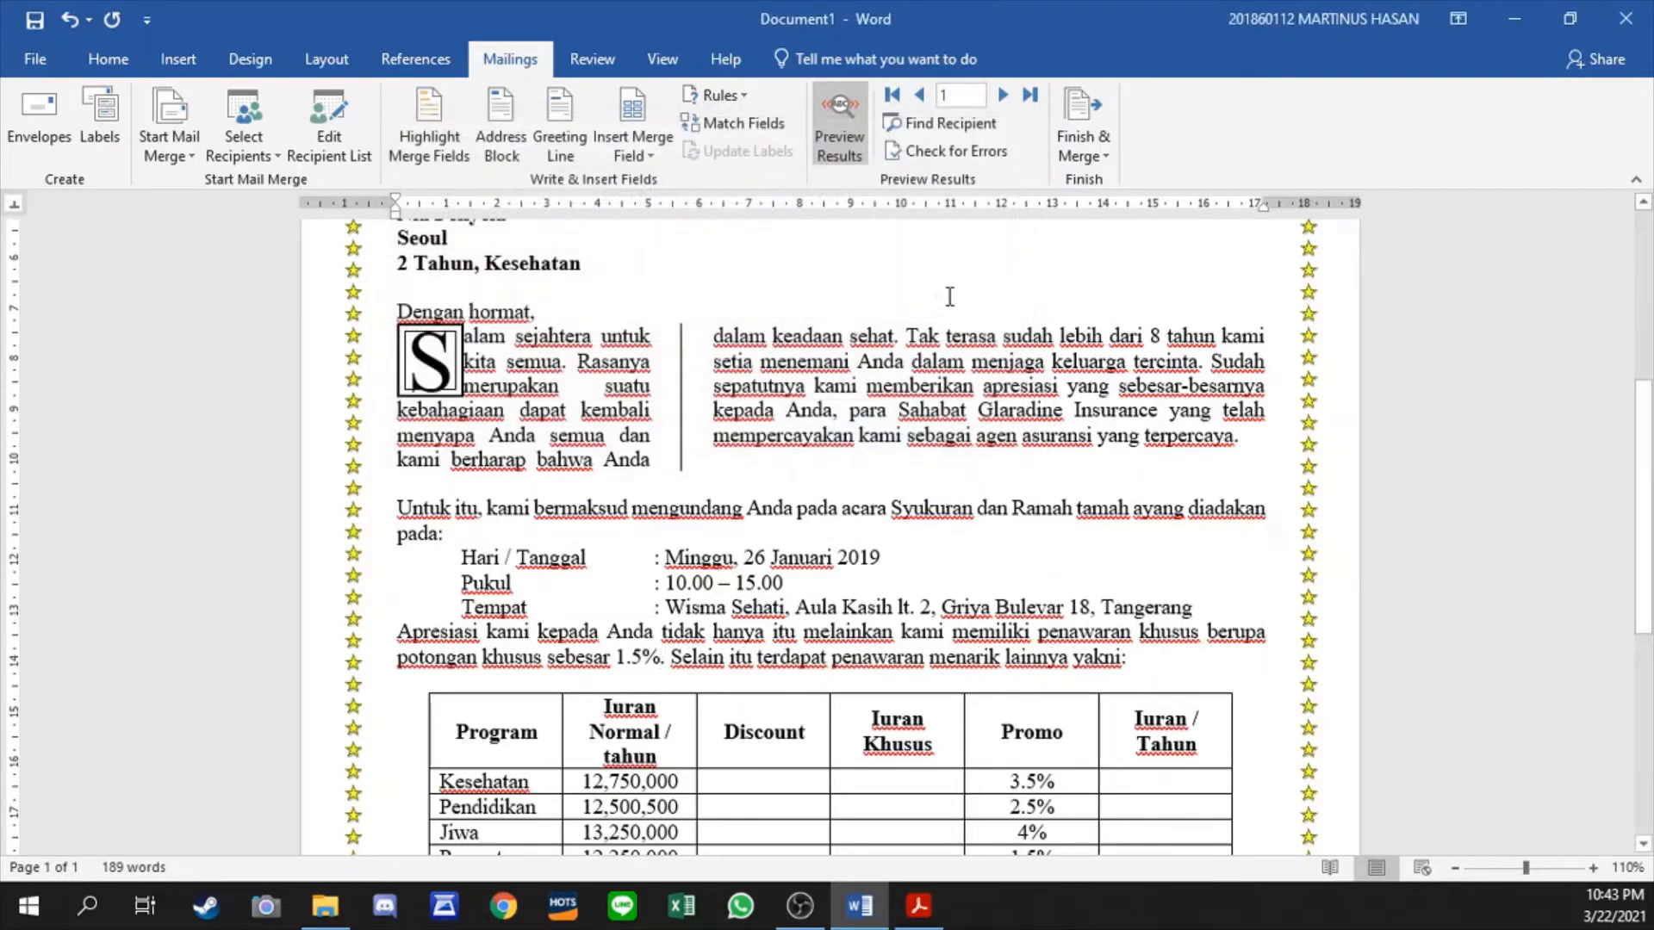
- Preview the letters for recipients 1 through 10 to check each discount against the membership length, and return to the first letter
left_click(1014, 96)
left_click(1014, 96)
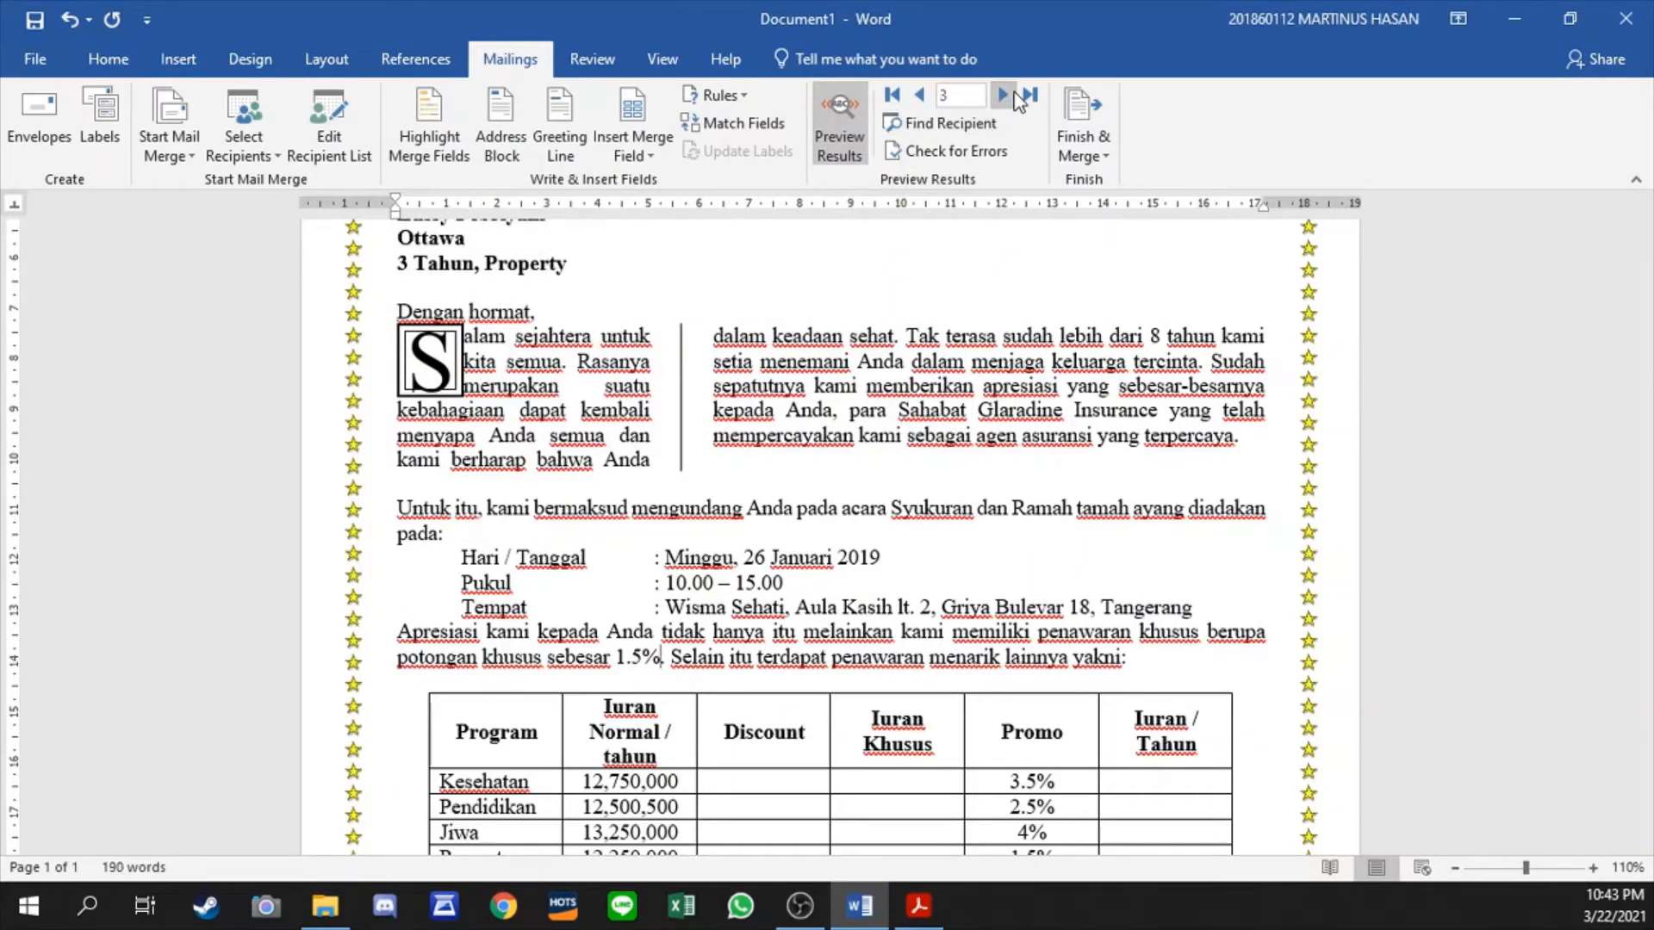
left_click(1013, 94)
left_click(1013, 94)
left_click(922, 92)
left_click(921, 91)
left_click(922, 91)
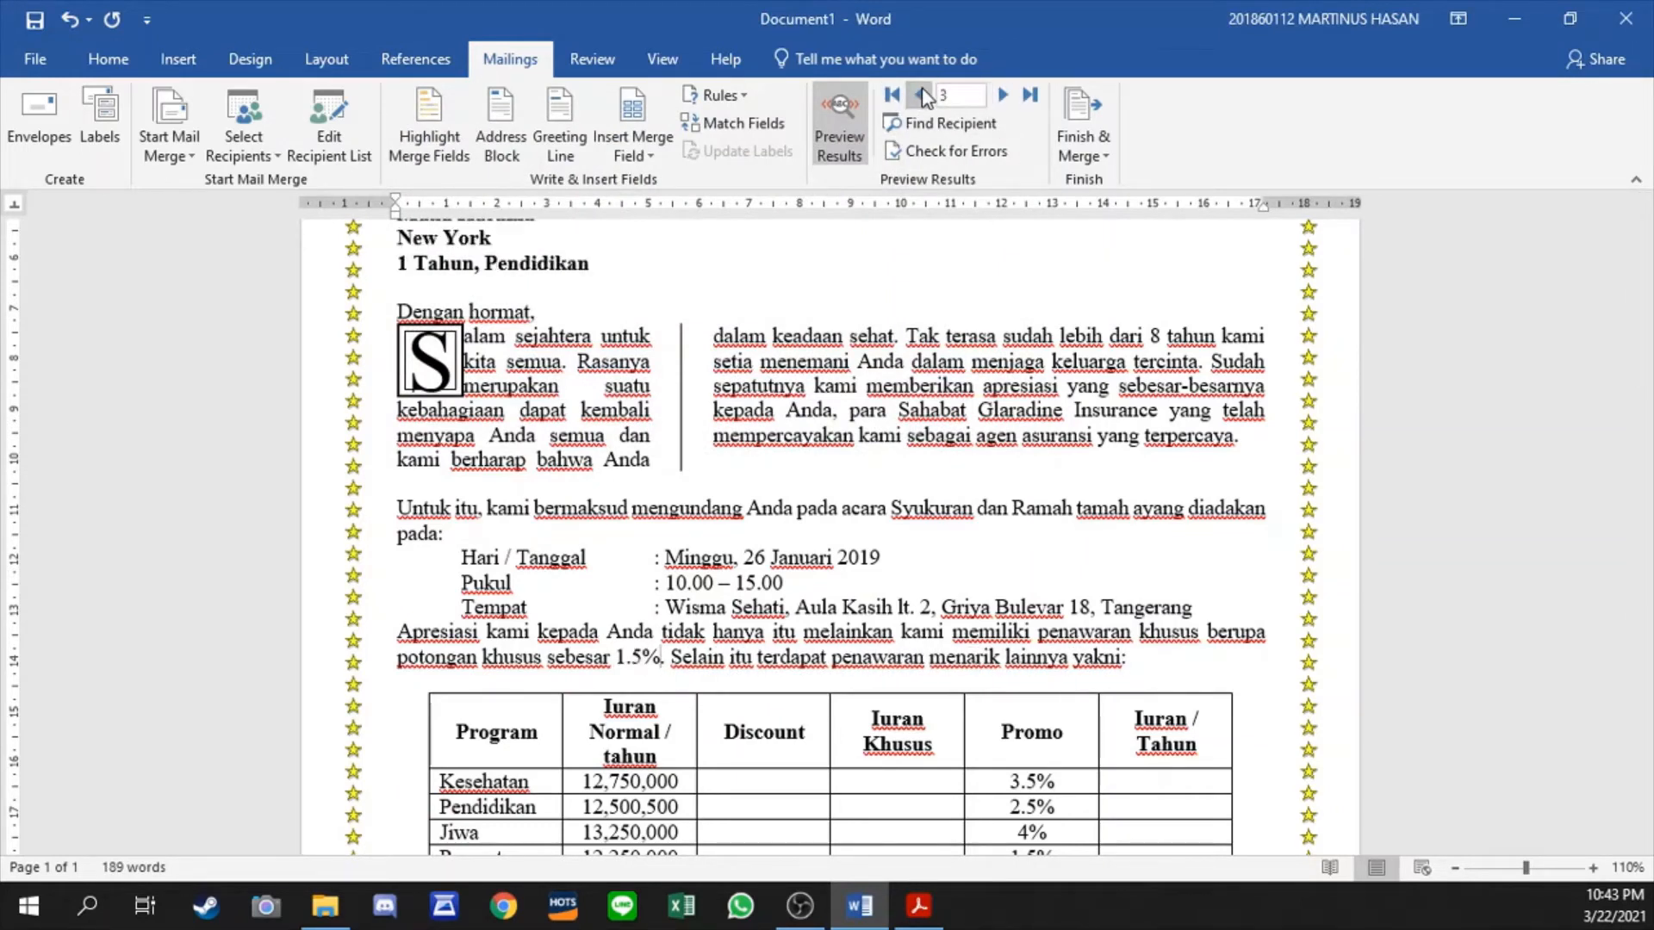
left_click(922, 95)
scroll(930, 350, "up", 3)
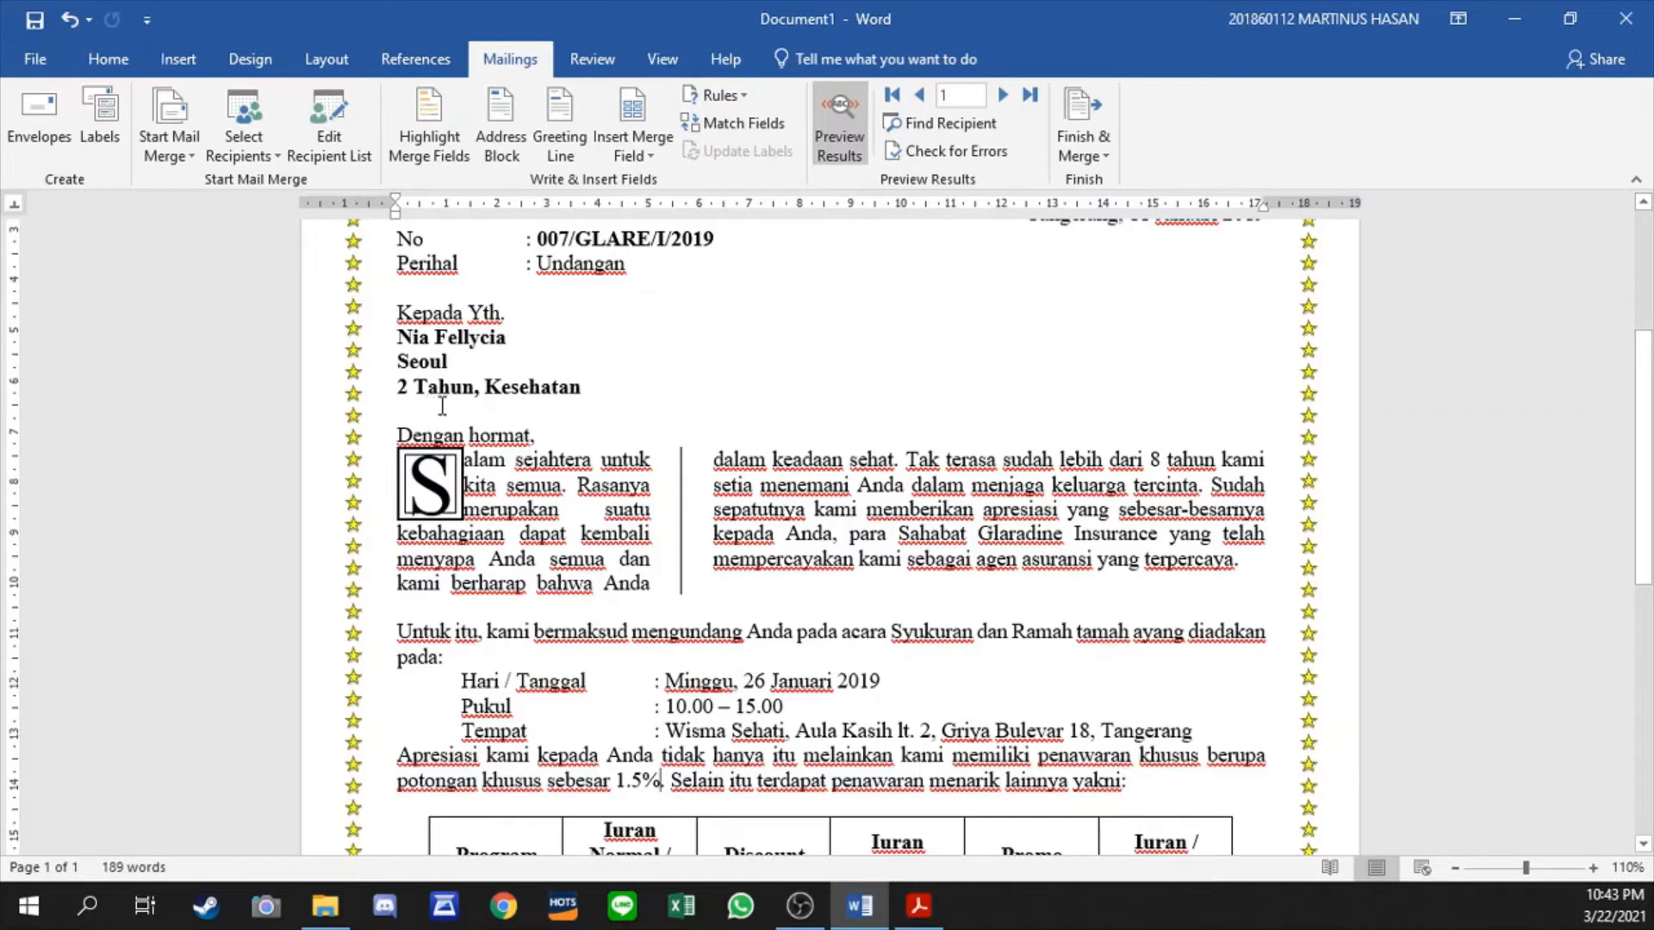
left_click(1004, 95)
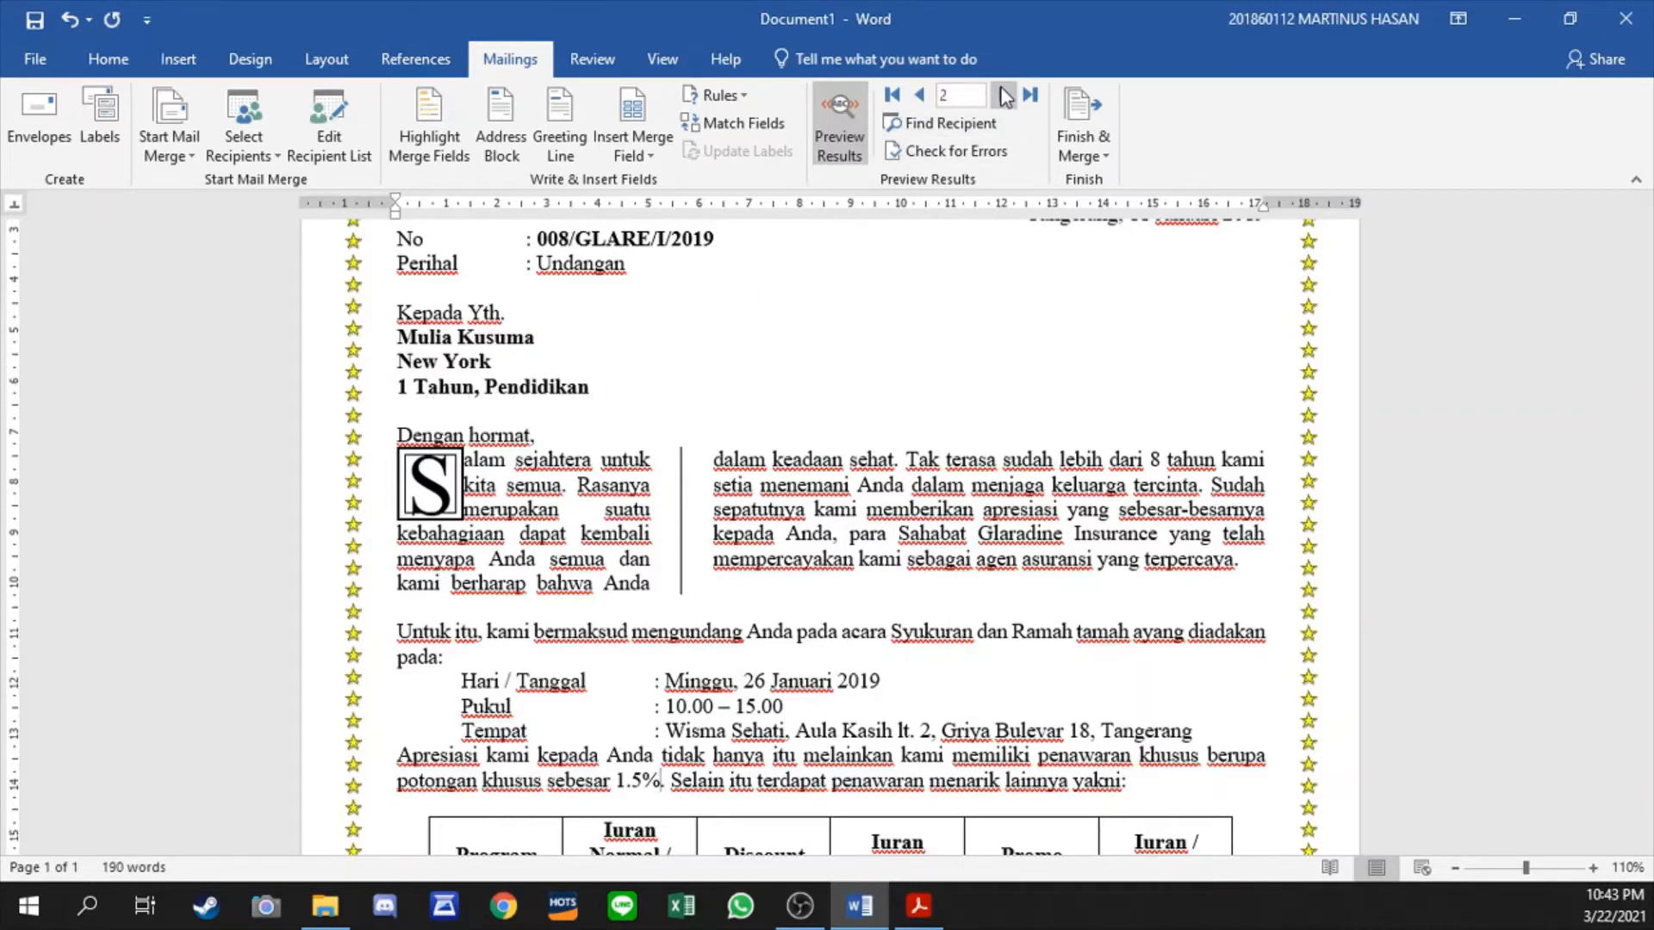
left_click(1003, 95)
left_click(1003, 95)
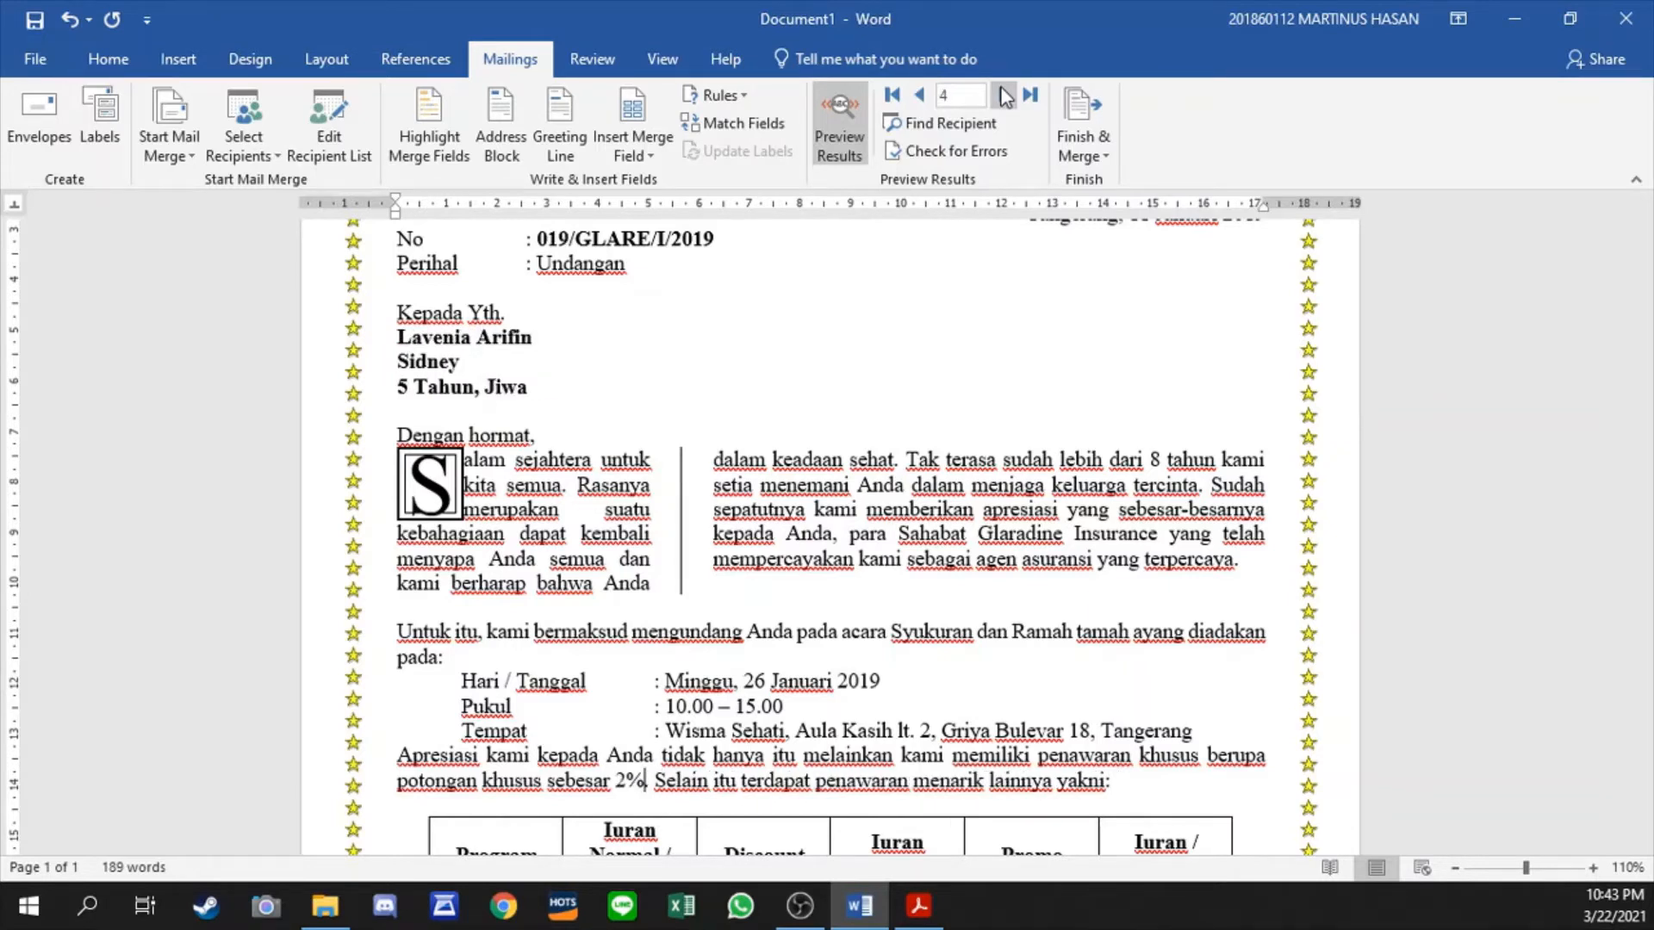
left_click(1004, 95)
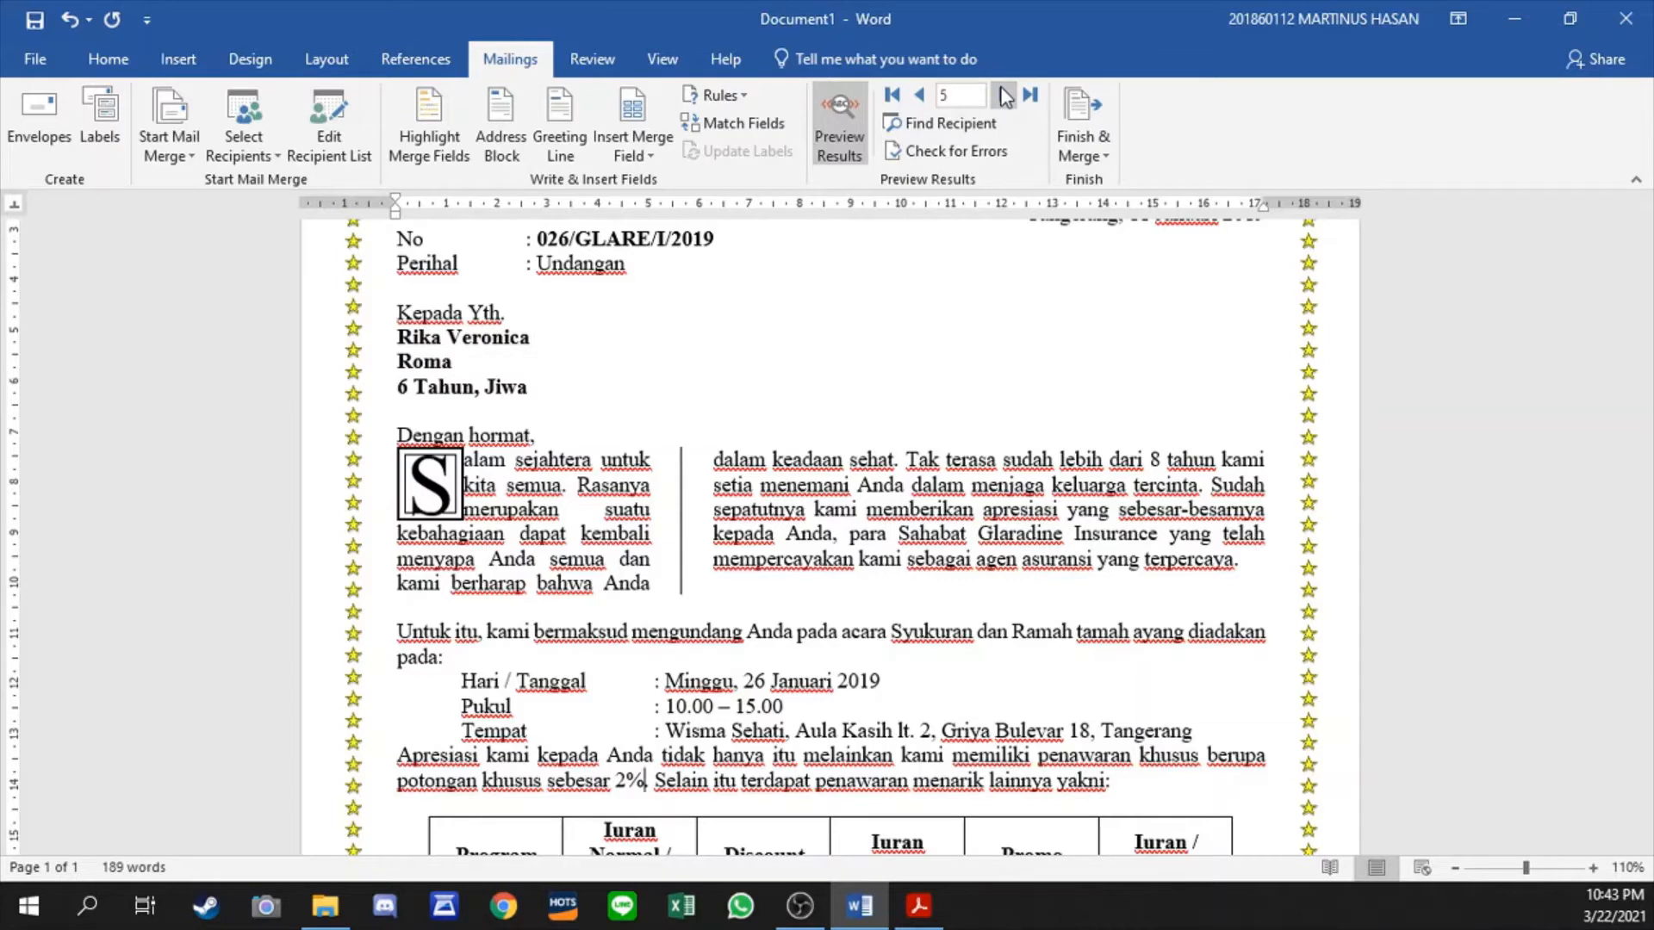
left_click(1004, 95)
left_click(1003, 95)
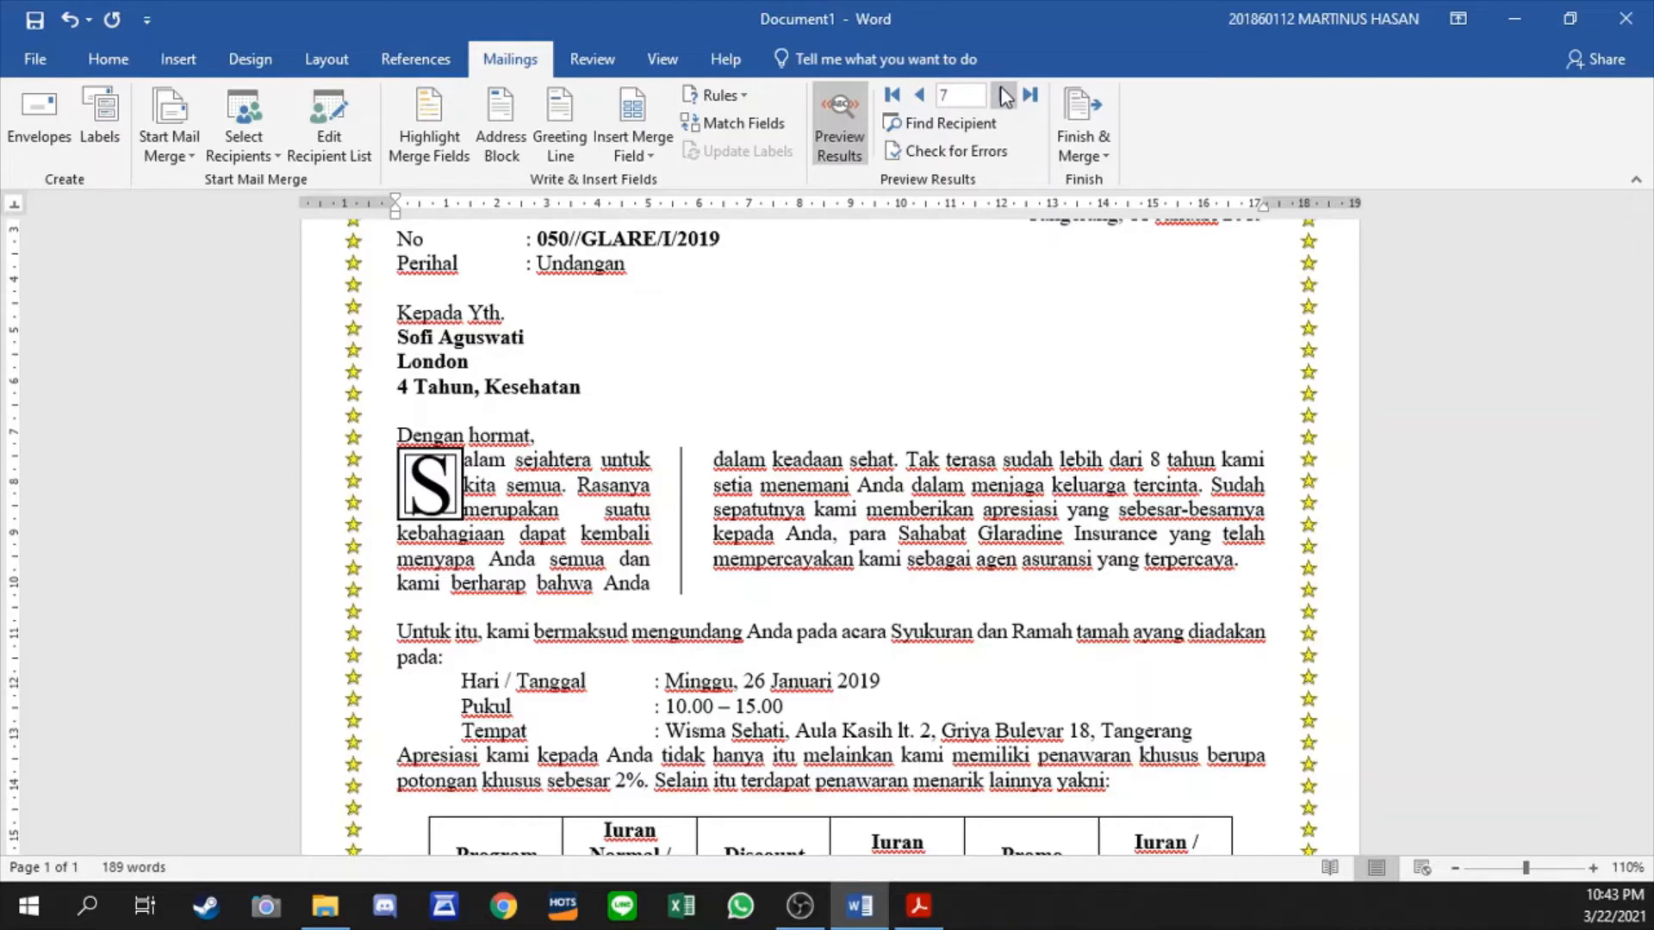
left_click(1003, 94)
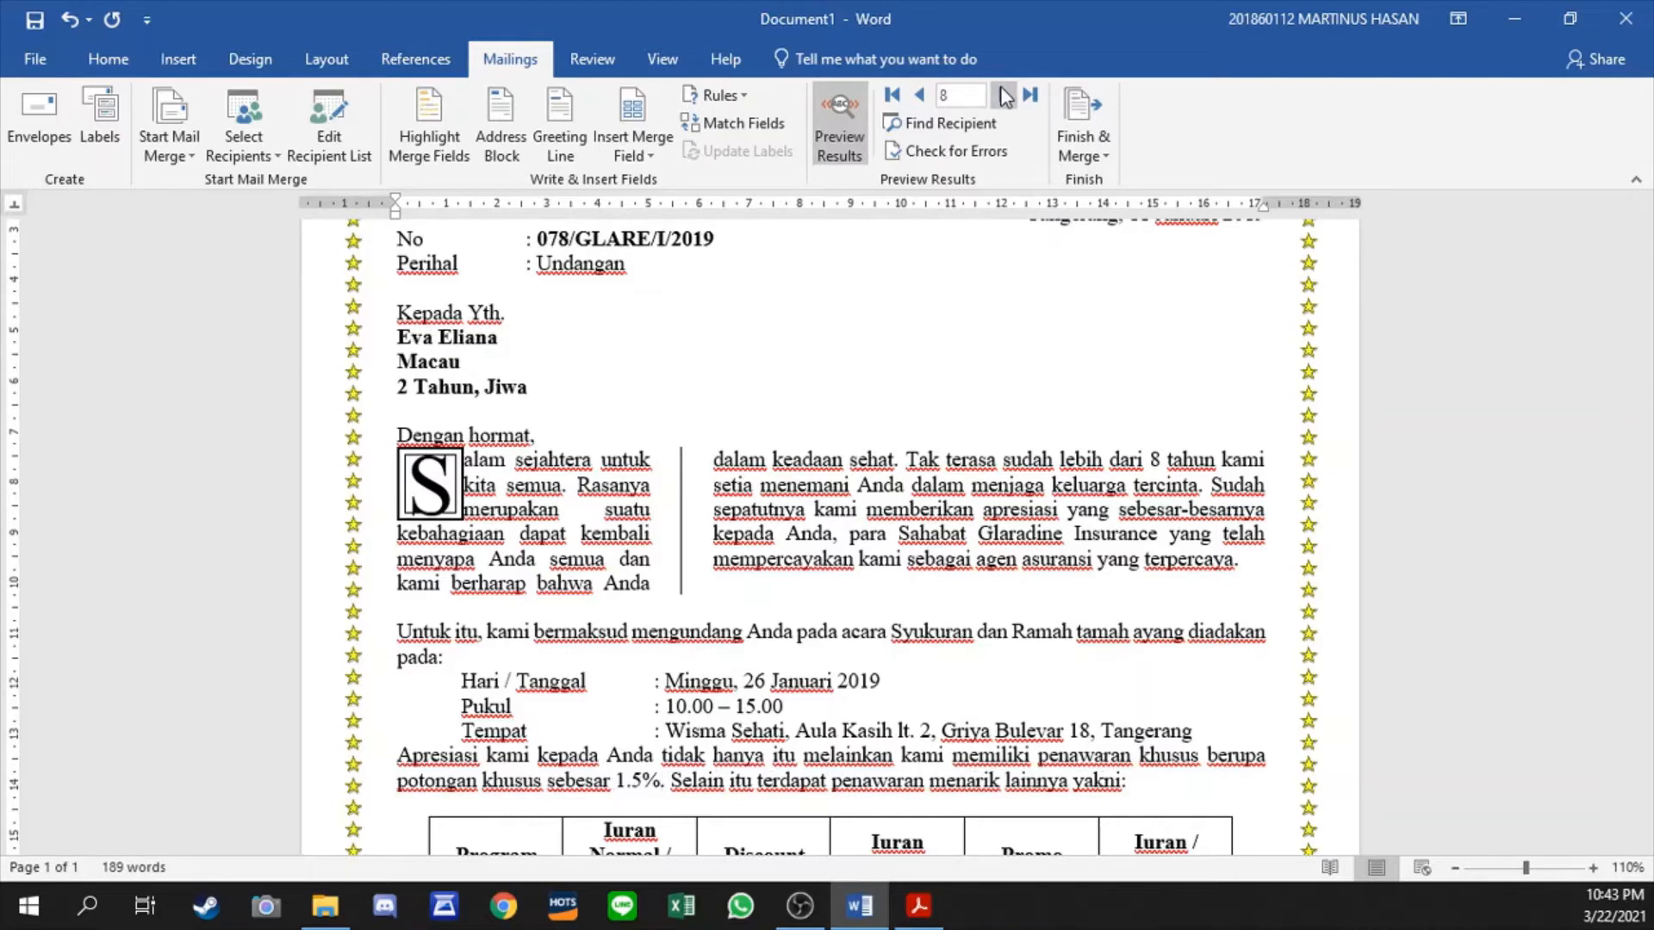
left_click(1003, 95)
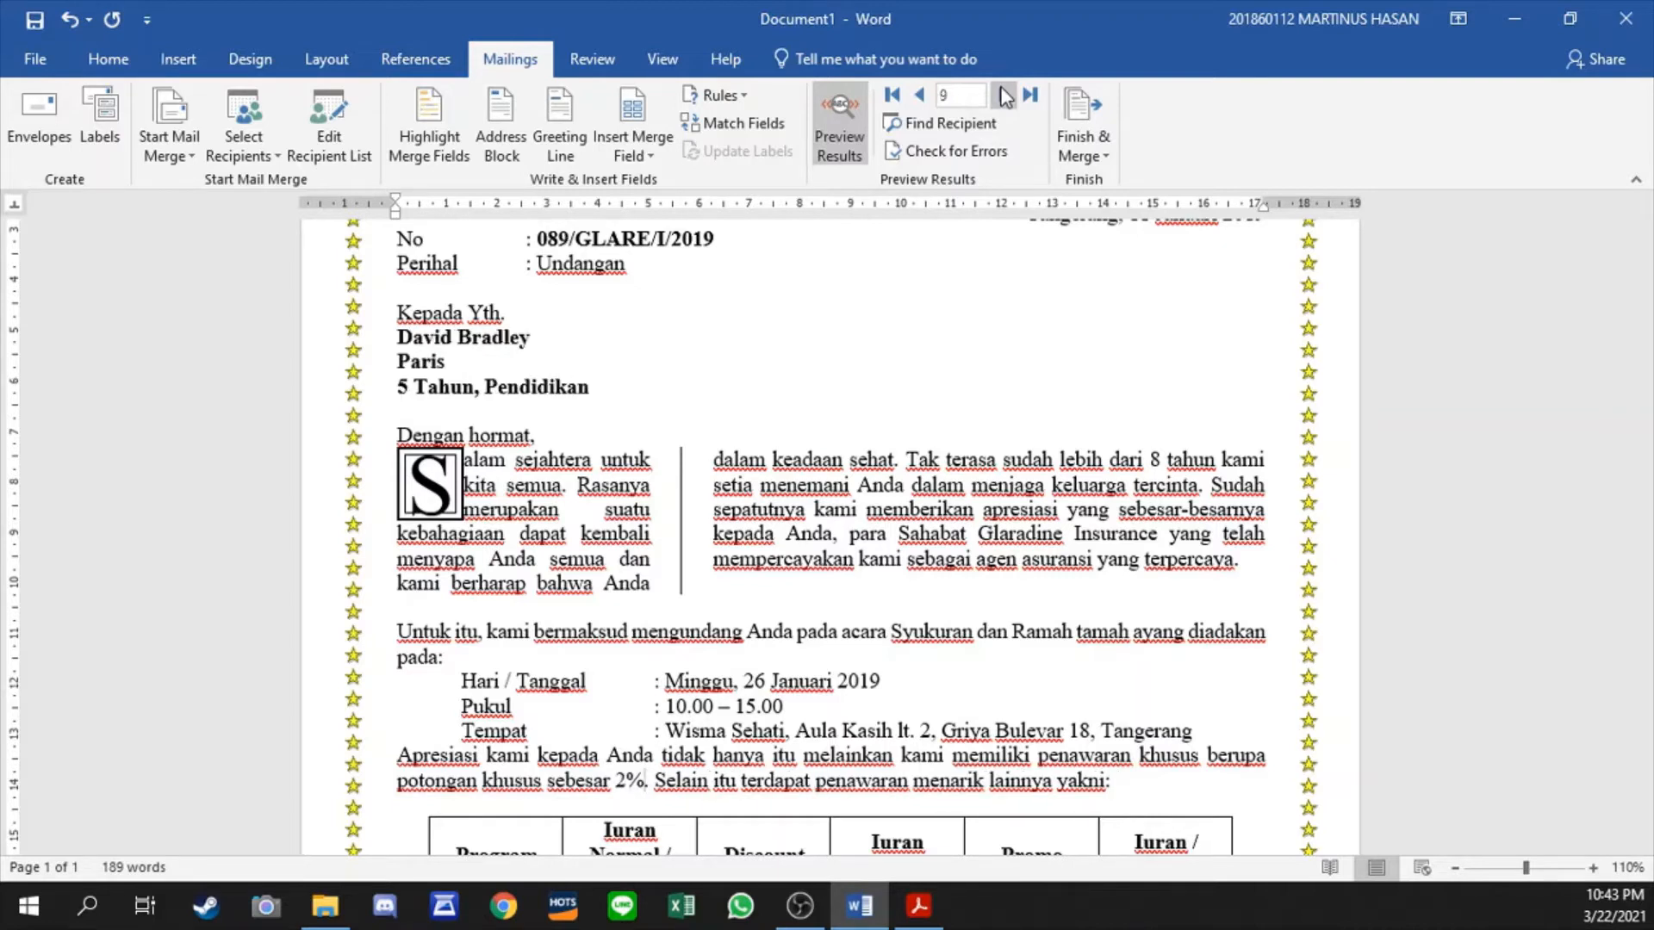
left_click(1003, 95)
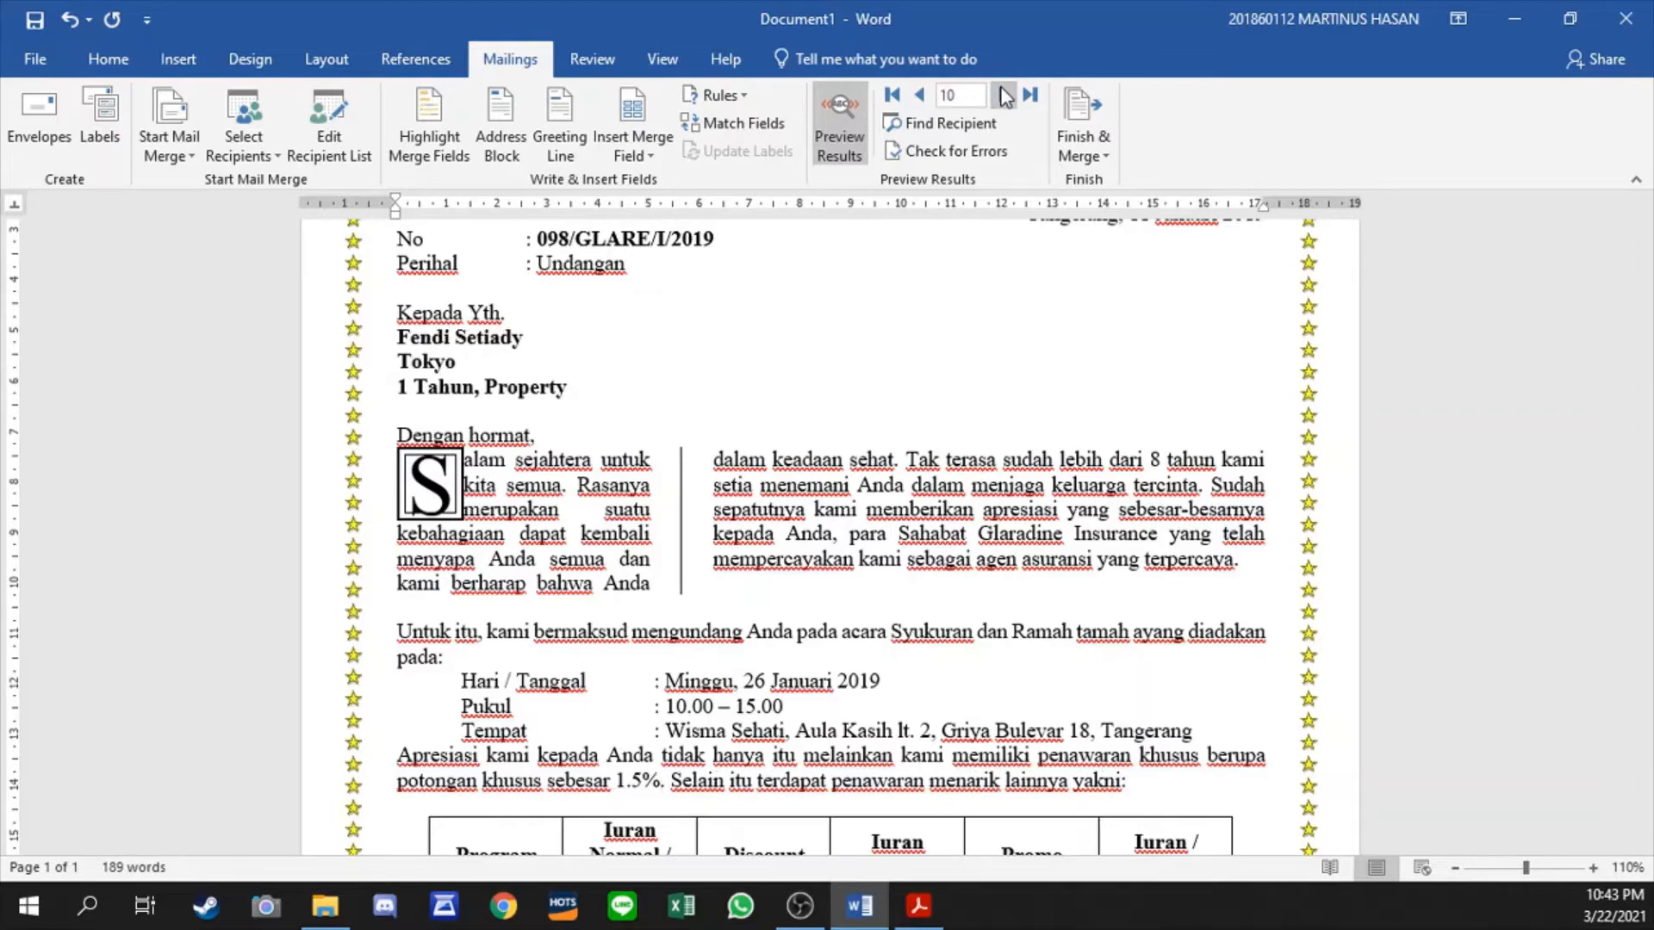
left_click(893, 94)
- Place the cursor in the Discount cell of the Kesehatan row in the program table
left_click(745, 533)
scroll(818, 585, "down", 2)
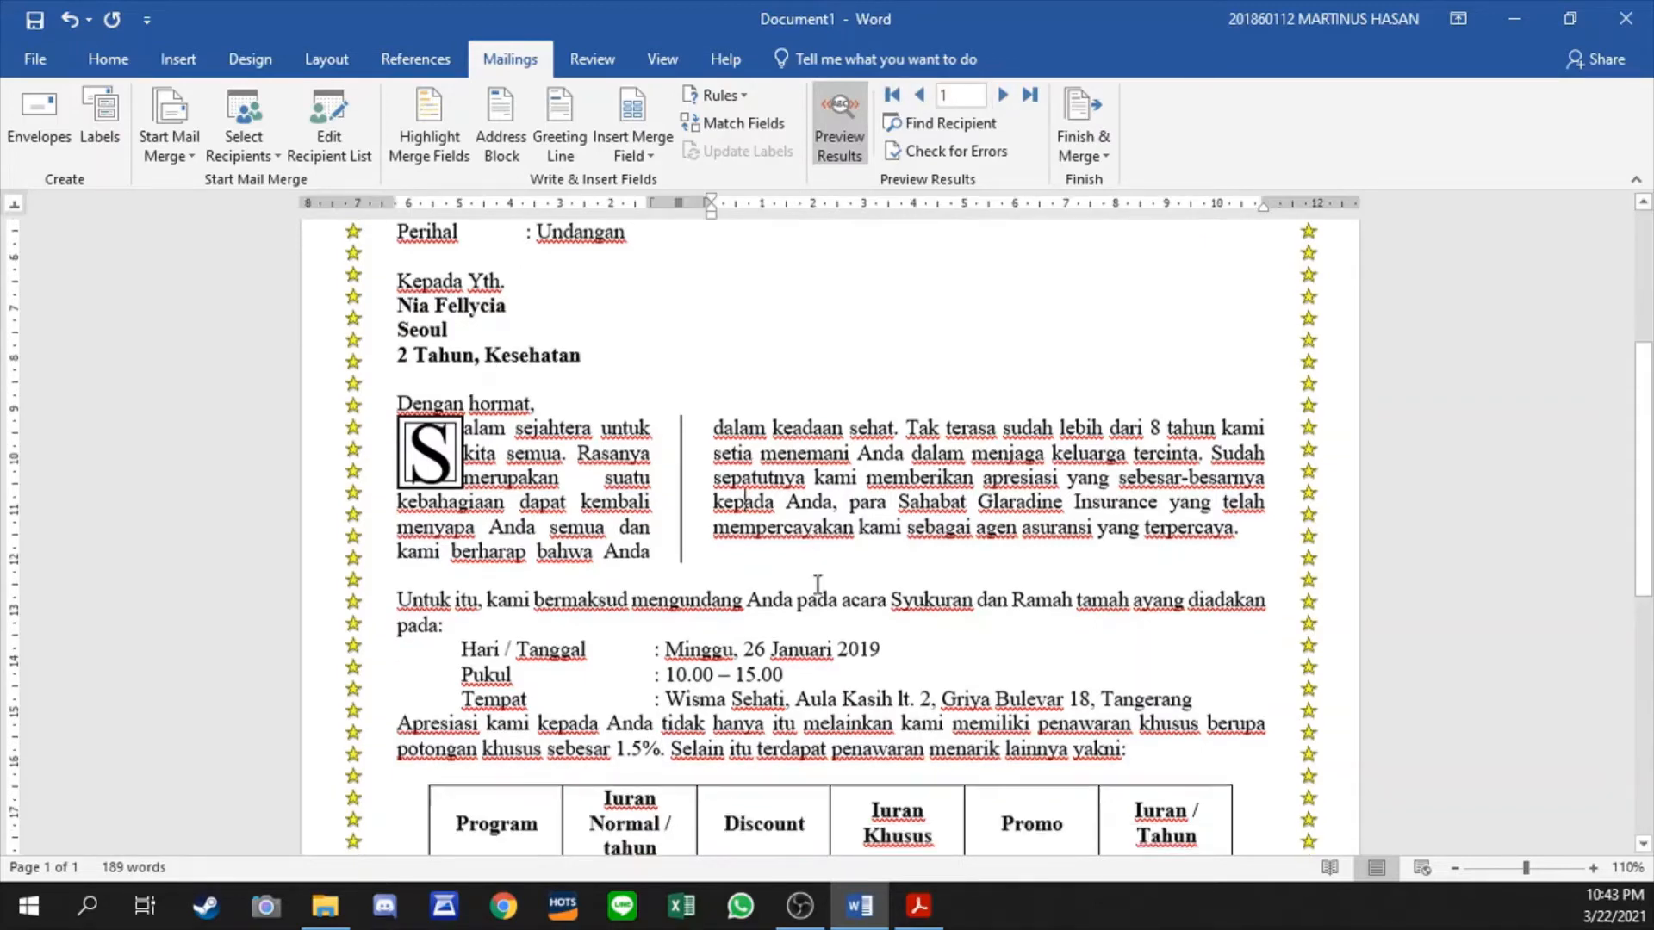
scroll(818, 585, "down", 3)
left_click(808, 597)
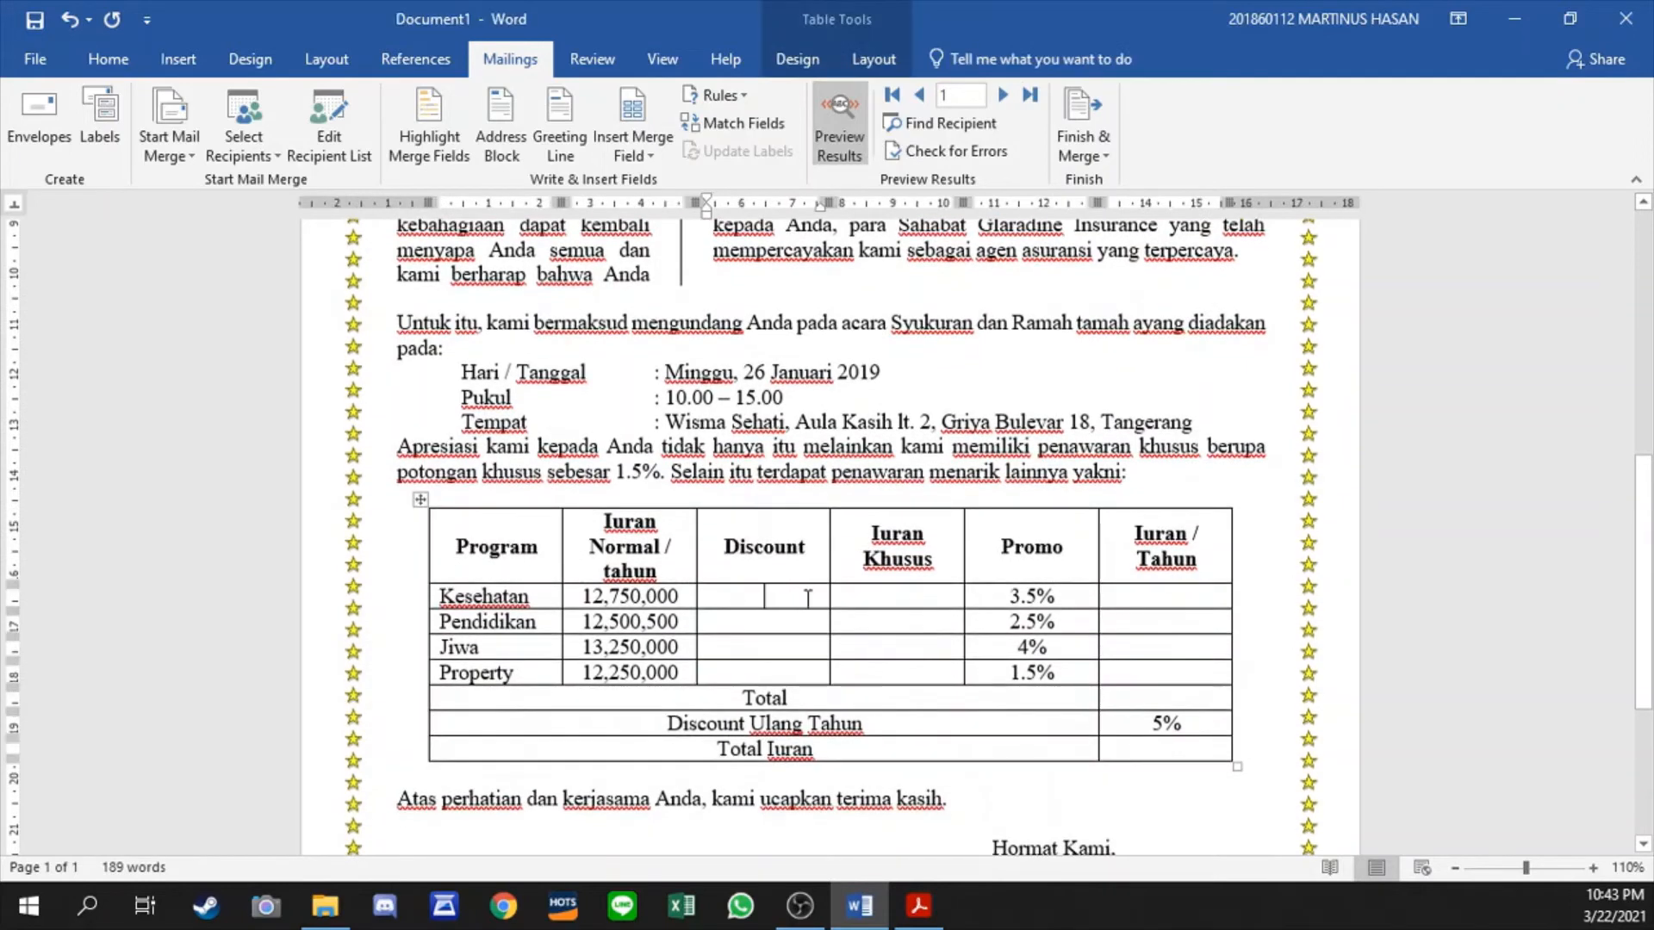
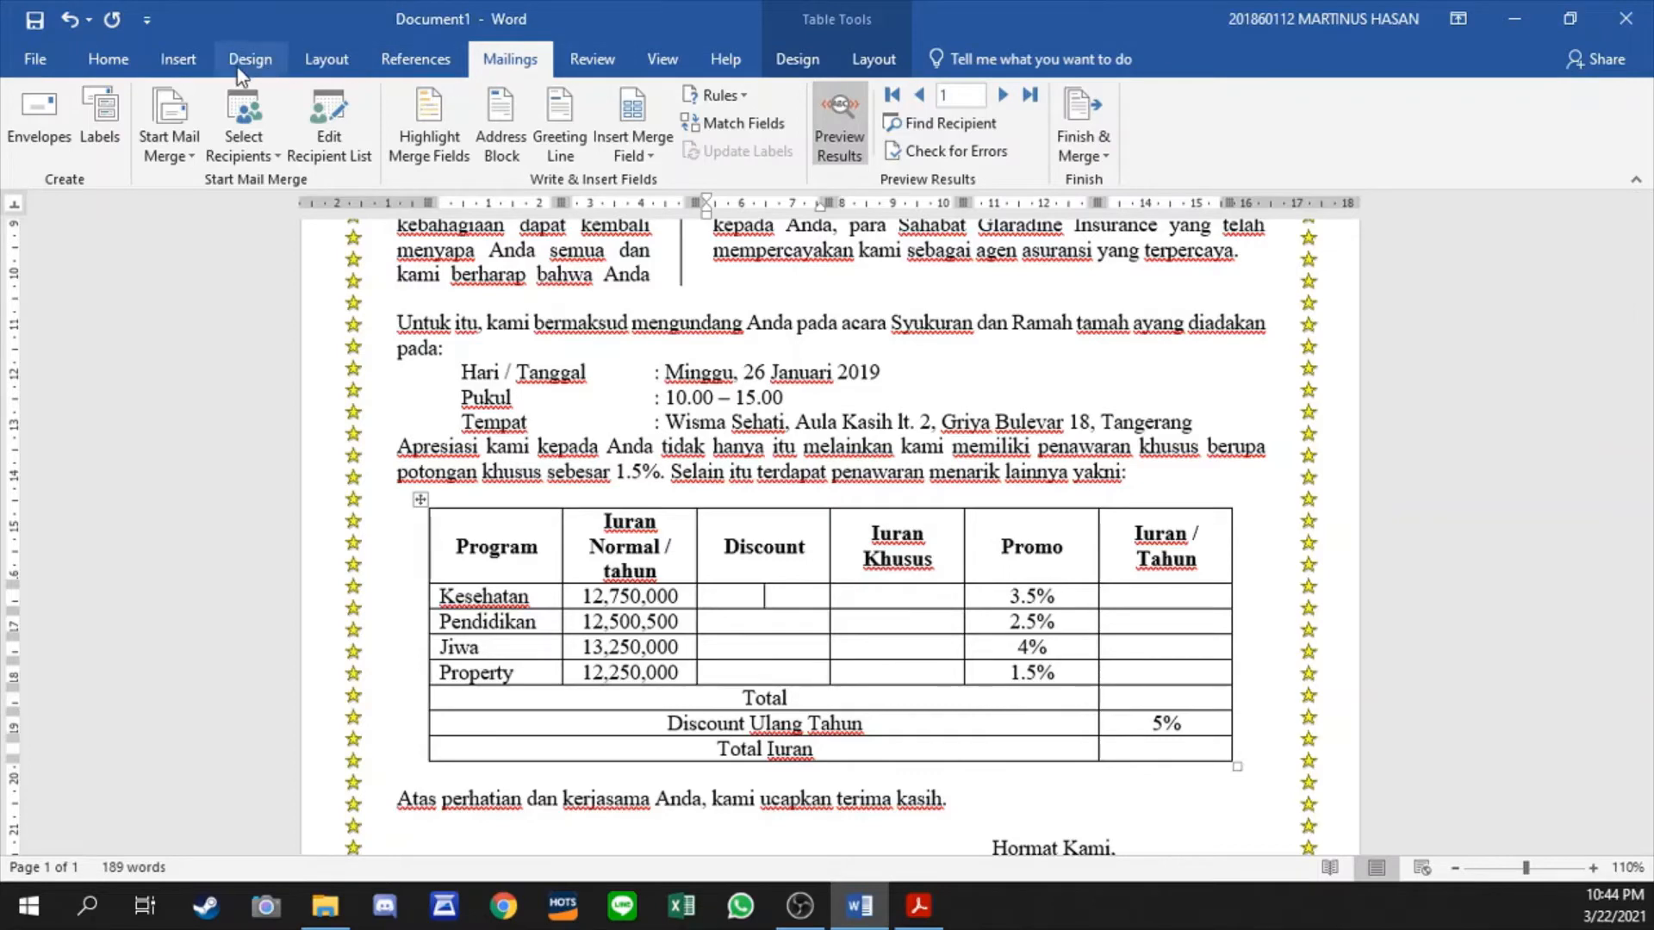
- Start an If...Then...Else rule in the Kesehatan Discount cell with the condition LAMA_BERGABUNG less than 4 Tahun
left_click(728, 102)
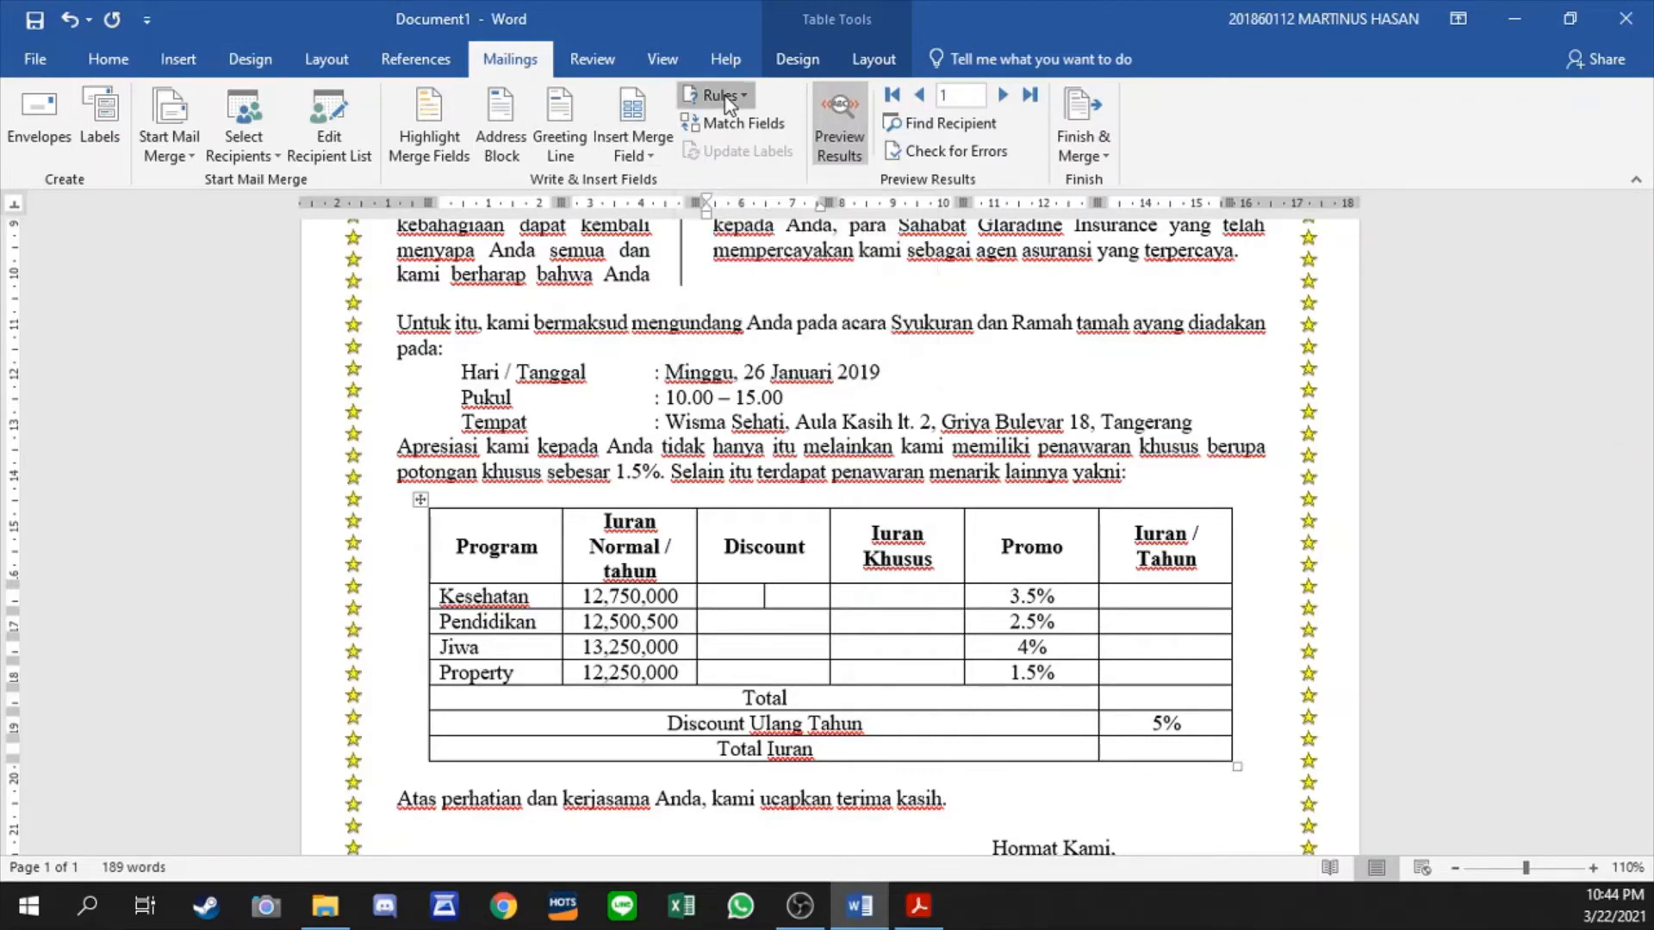
left_click(741, 178)
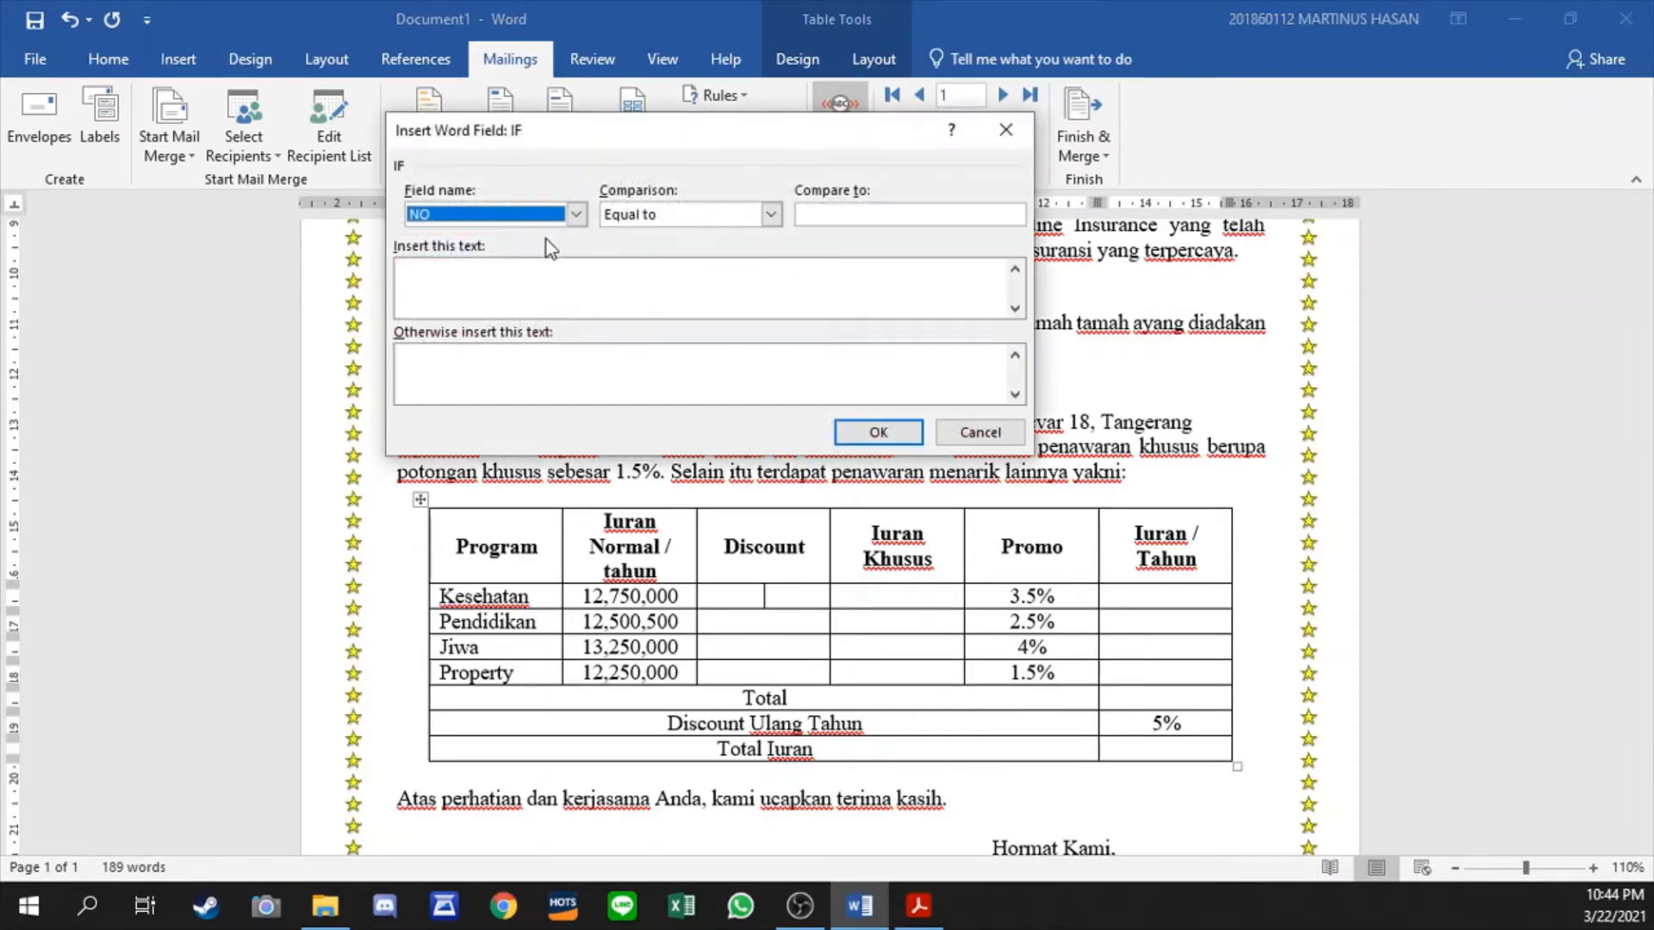
left_click(576, 214)
left_click(504, 299)
left_click(770, 214)
left_click(681, 270)
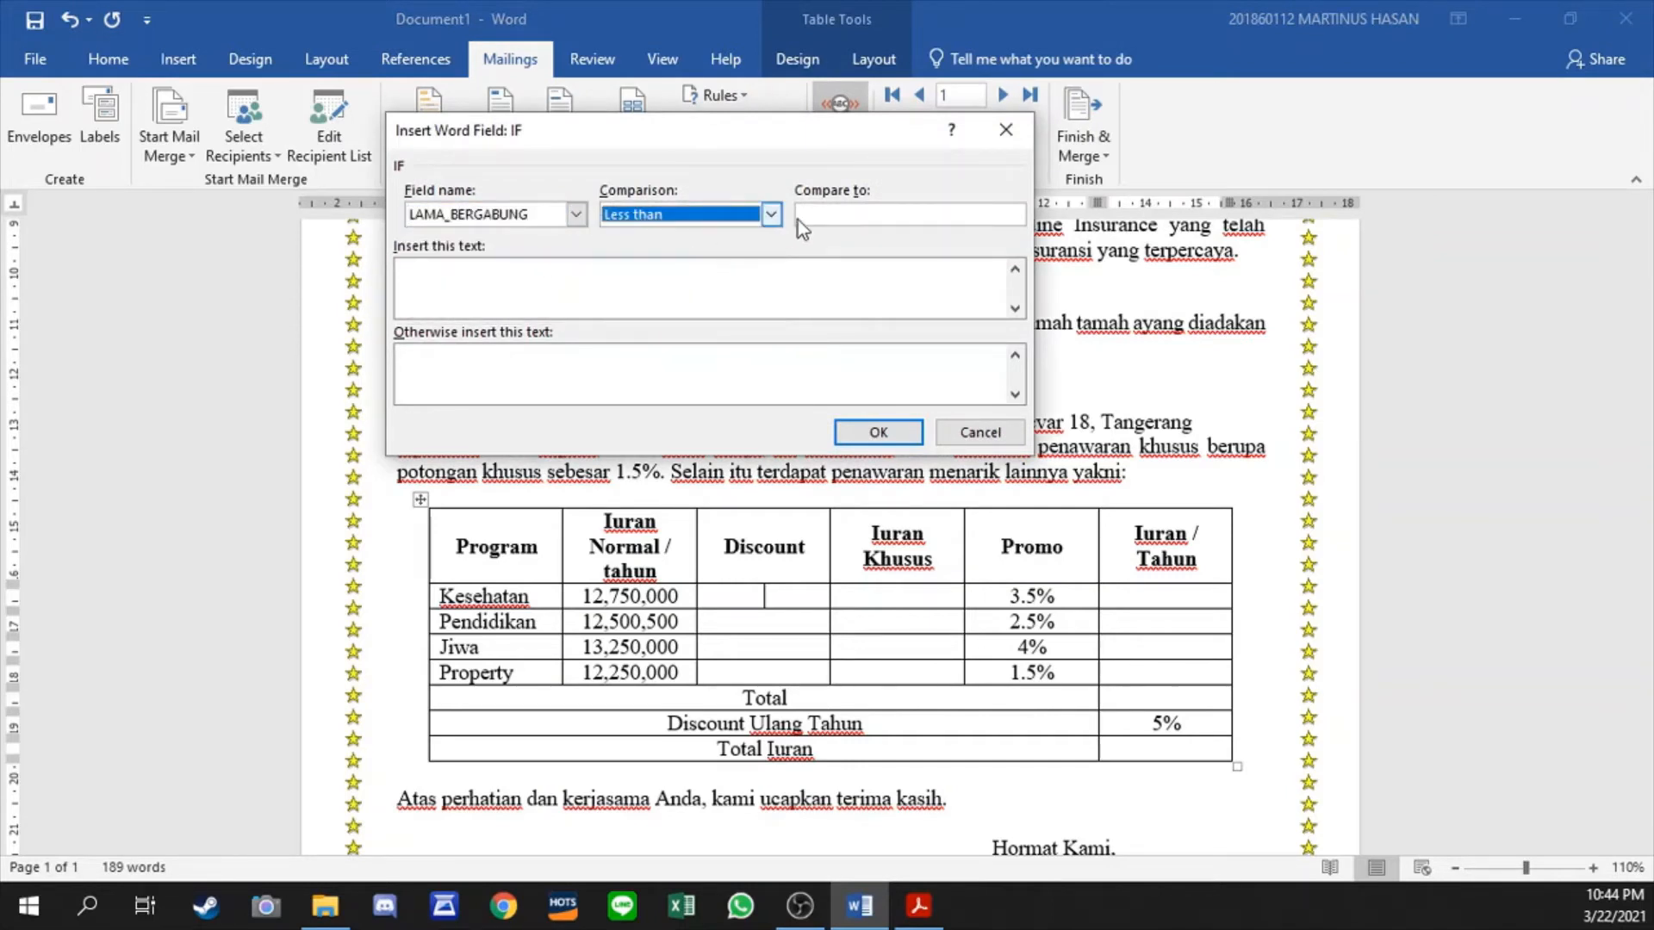
left_click(799, 216)
type("4 ")
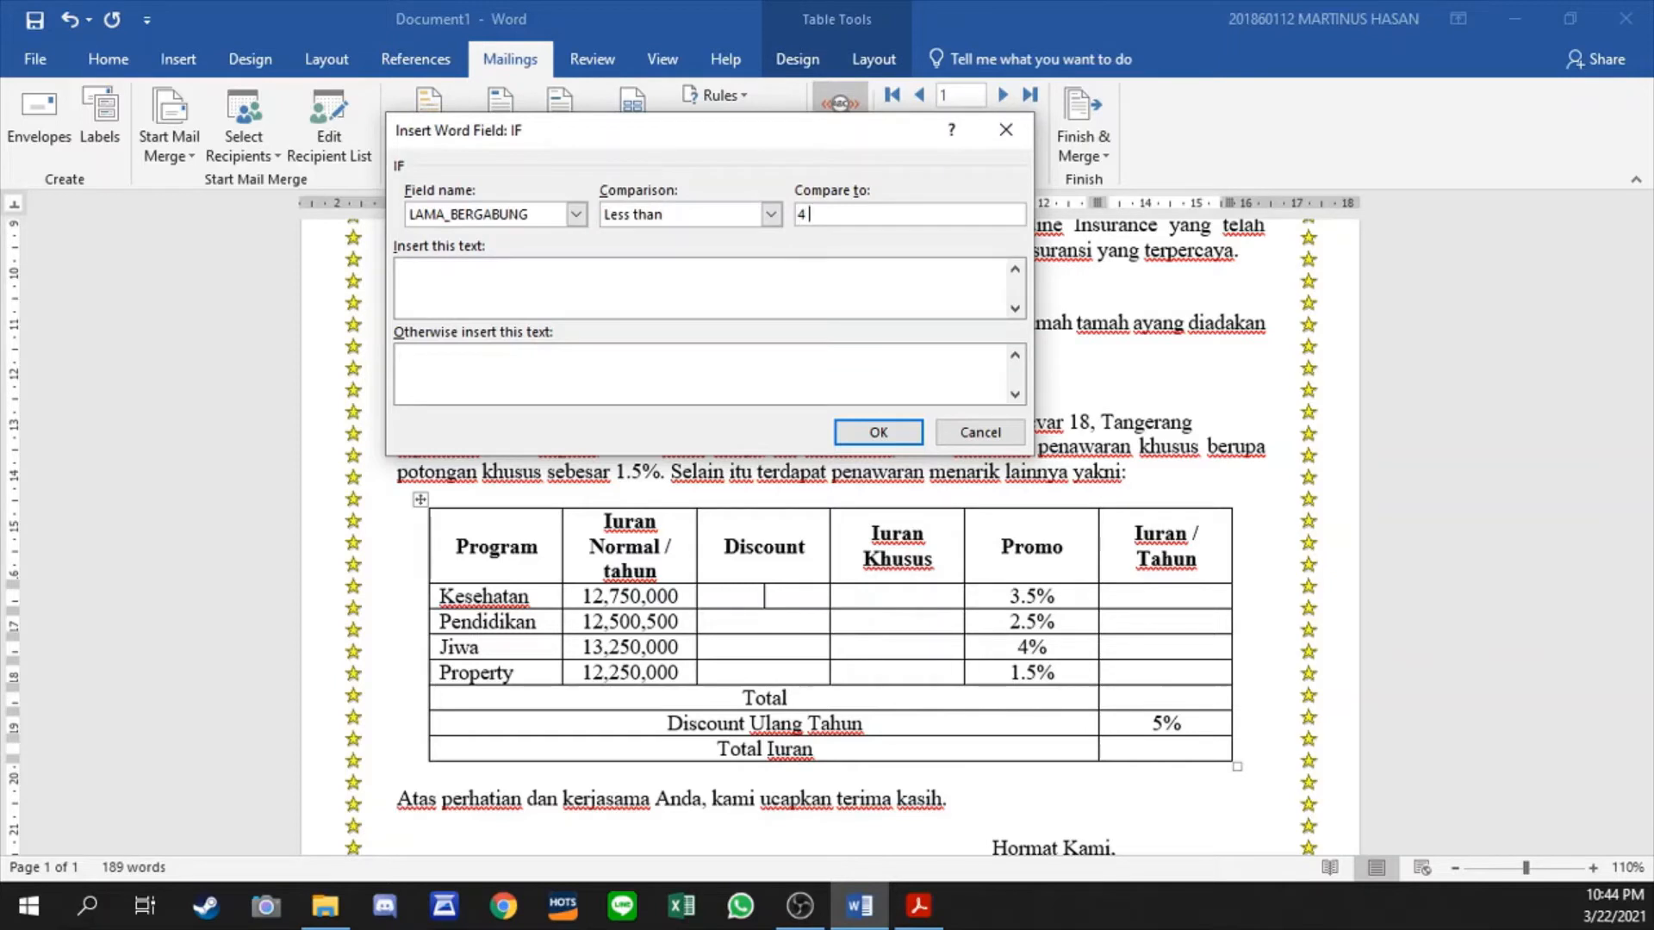
type("Tahun")
- Set the cell's rule to give 1.5% when the condition is met and 2% otherwise, and insert it
left_click(670, 294)
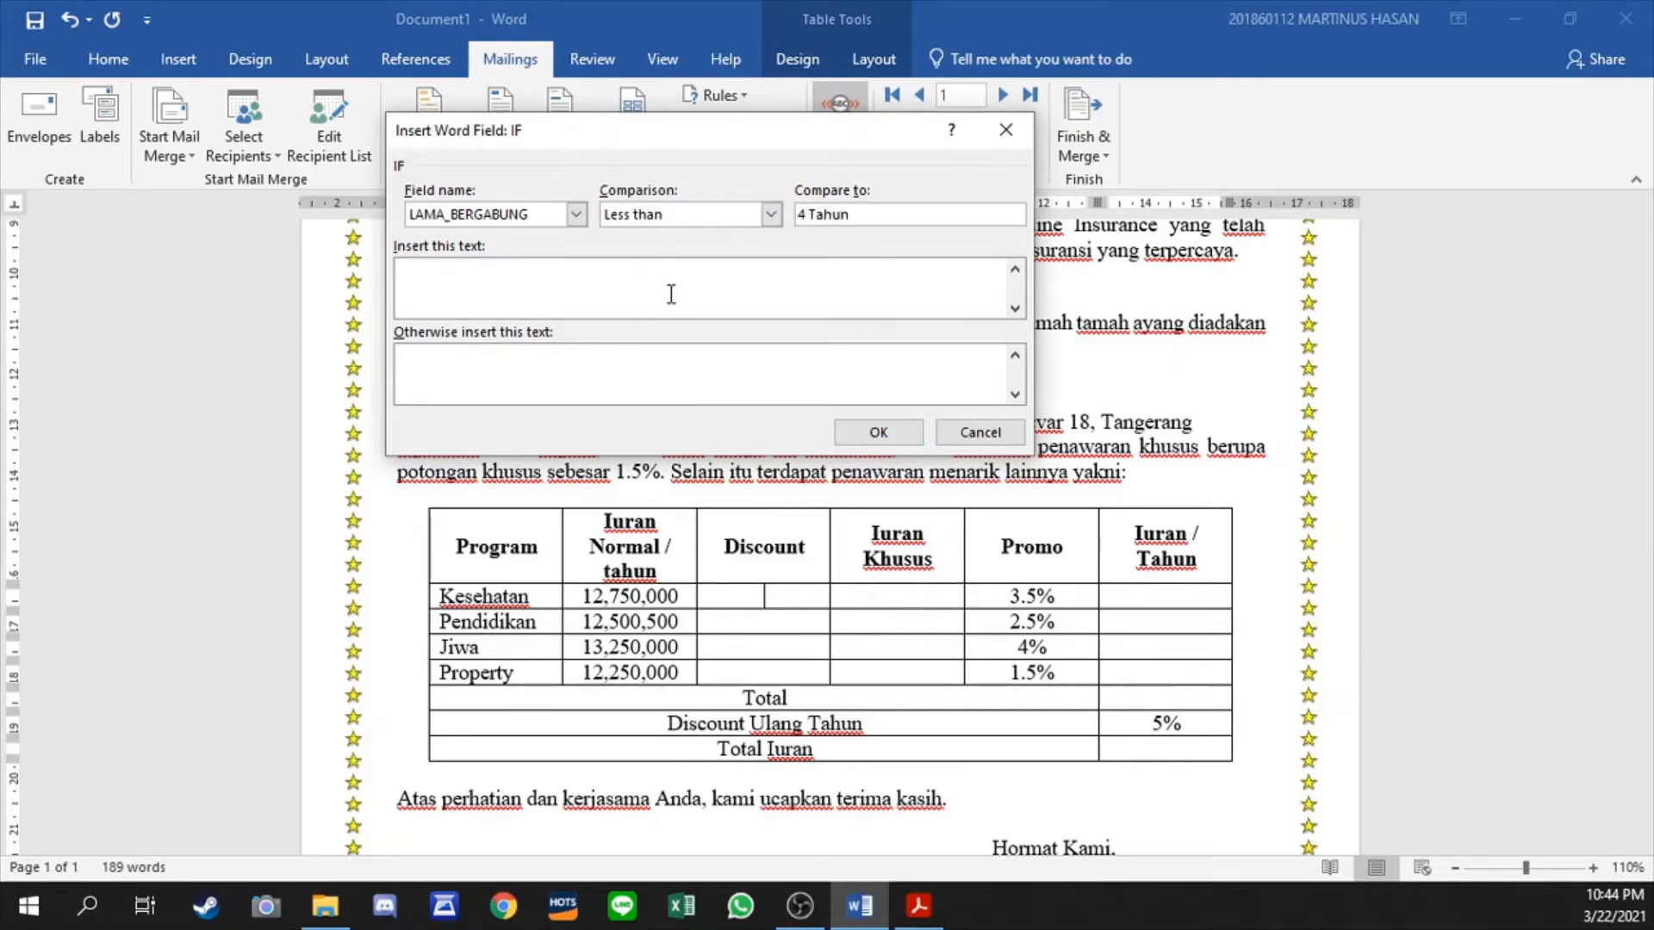
type("1.5%")
left_click(591, 385)
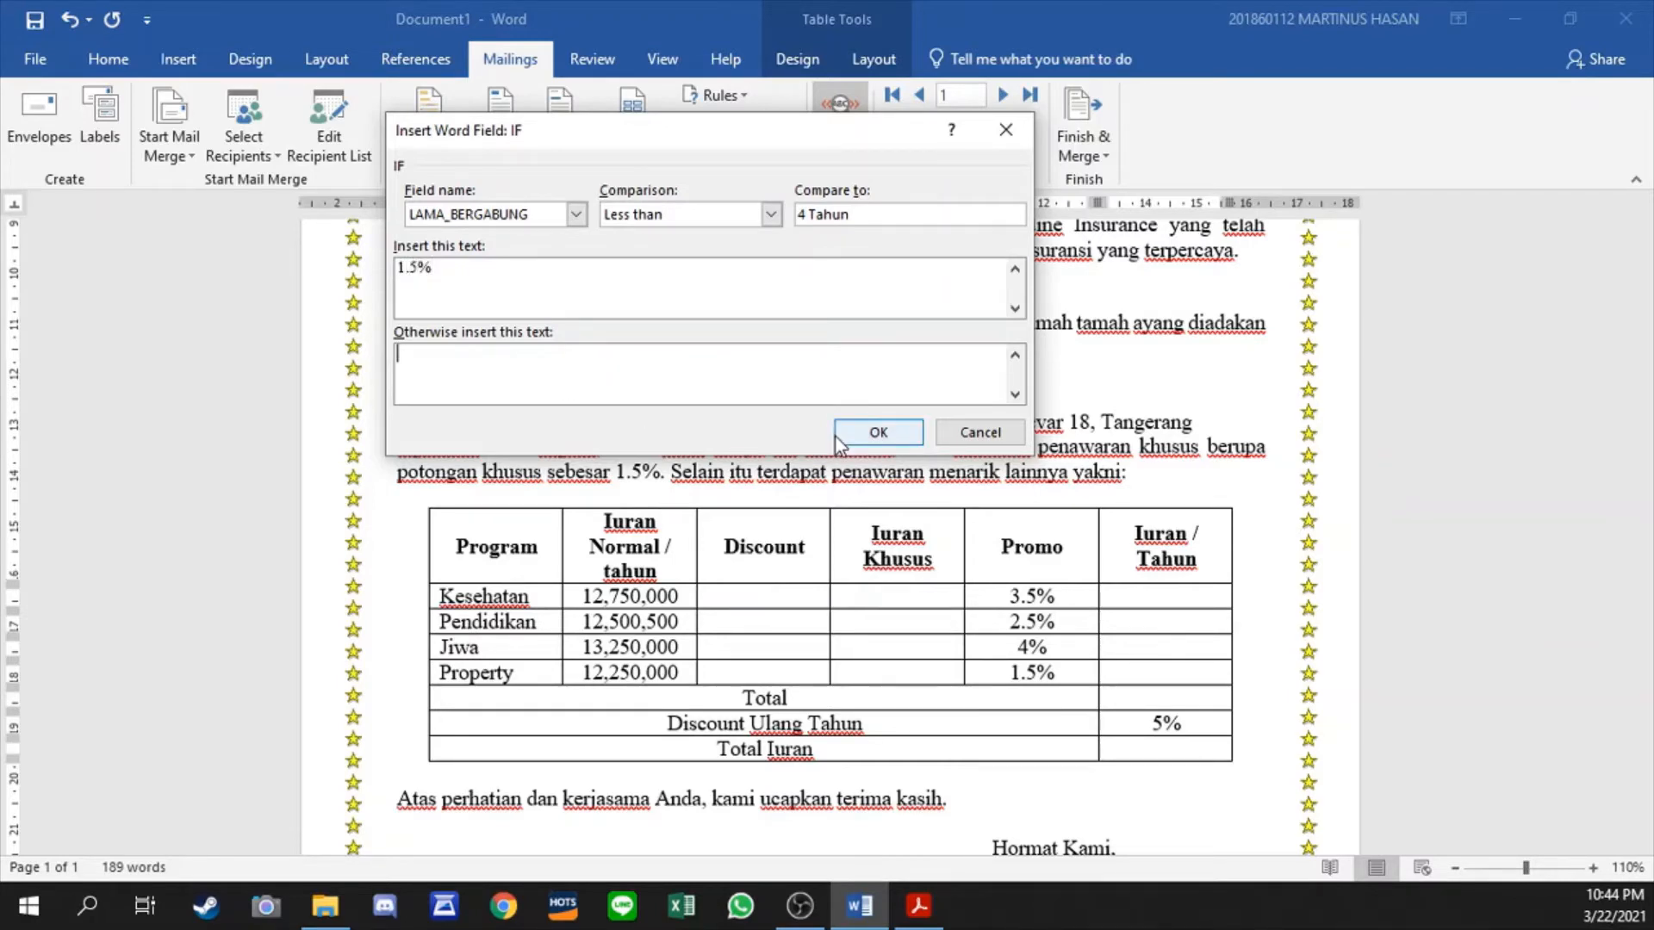
type("2%")
left_click(865, 435)
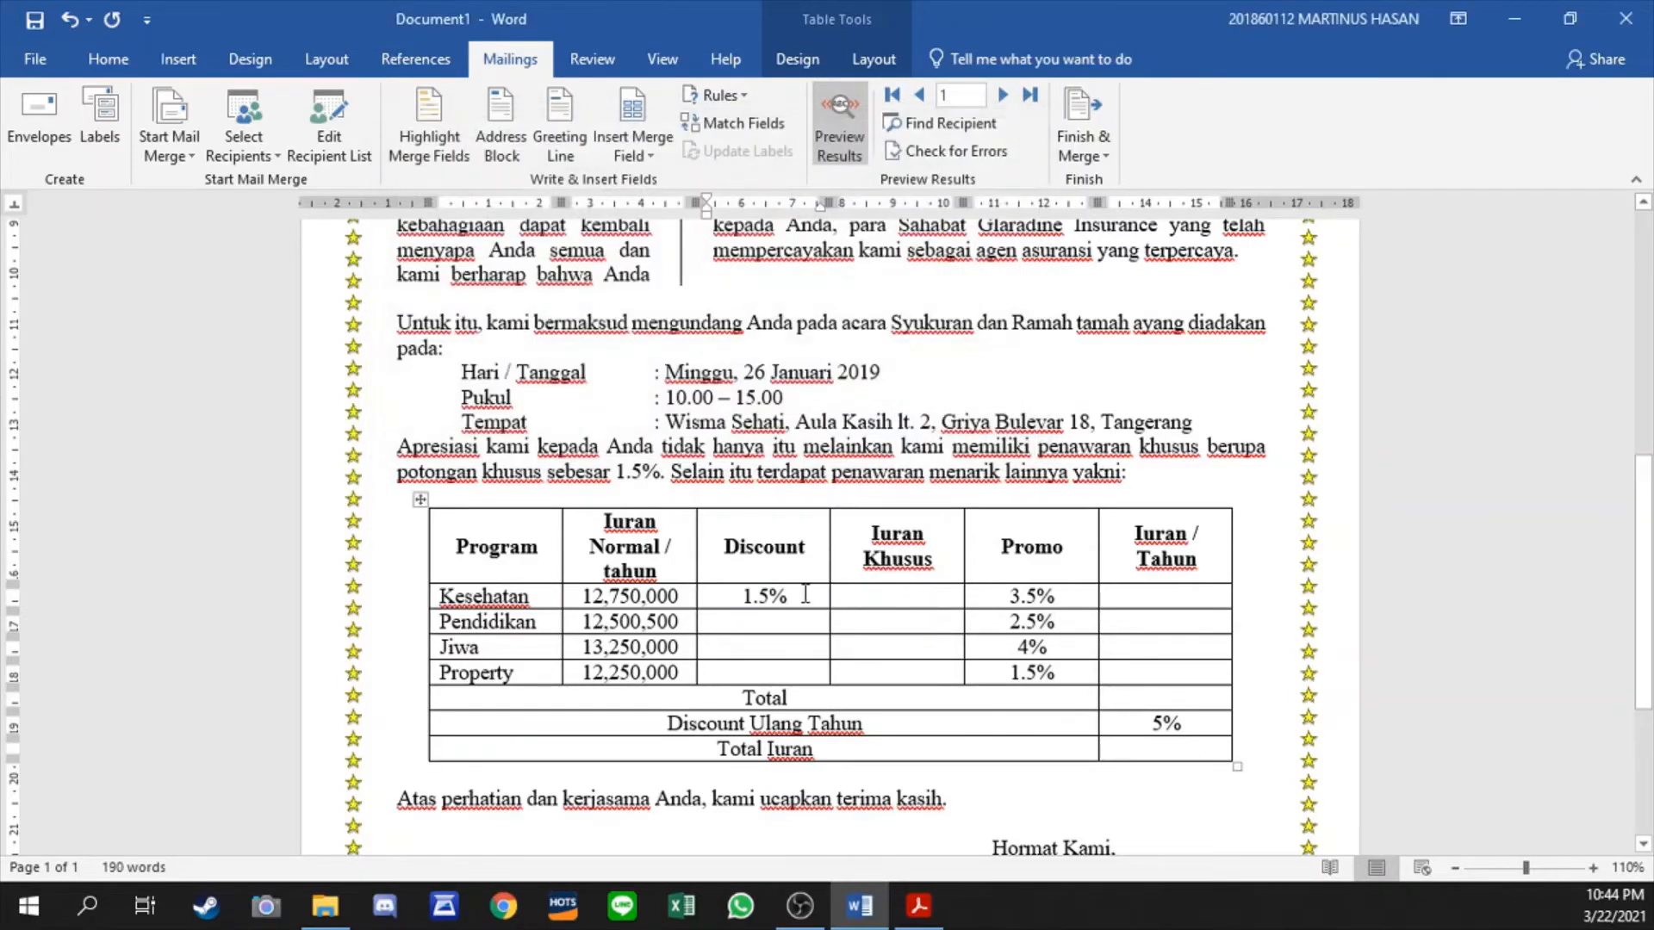
- Copy the Kesehatan discount rule into the Pendidikan, Jiwa and Property Discount cells and centre the pasted values
key("ctrl+c")
left_click_drag(776, 586, 765, 672)
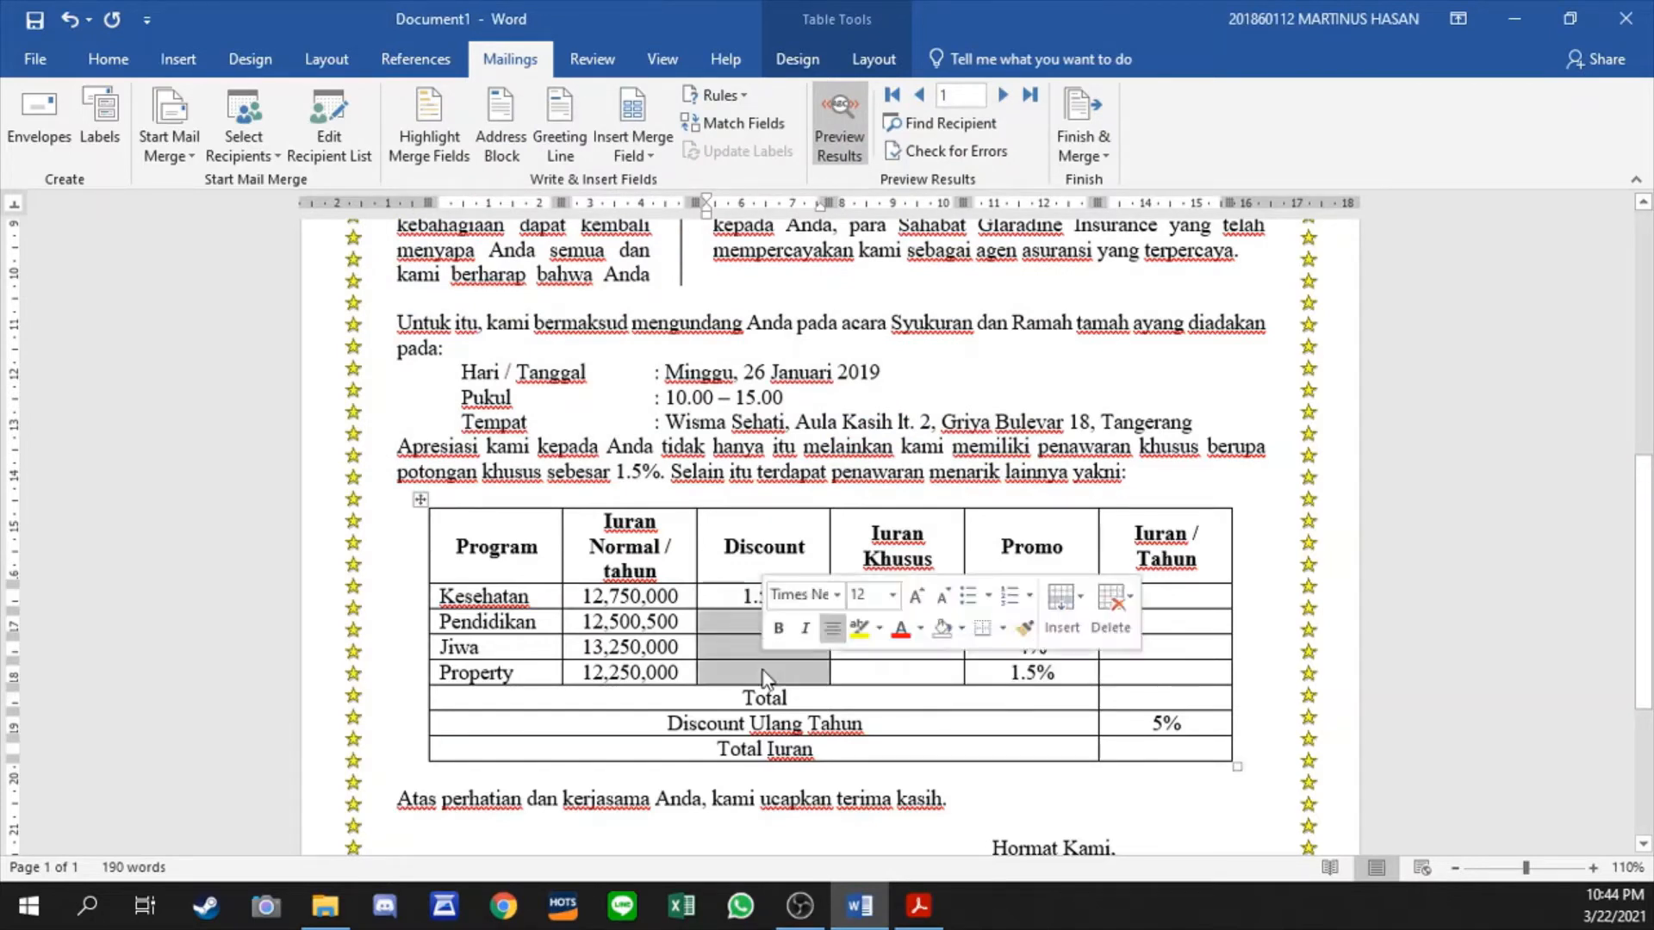
key("ctrl+v")
key("ctrl+e")
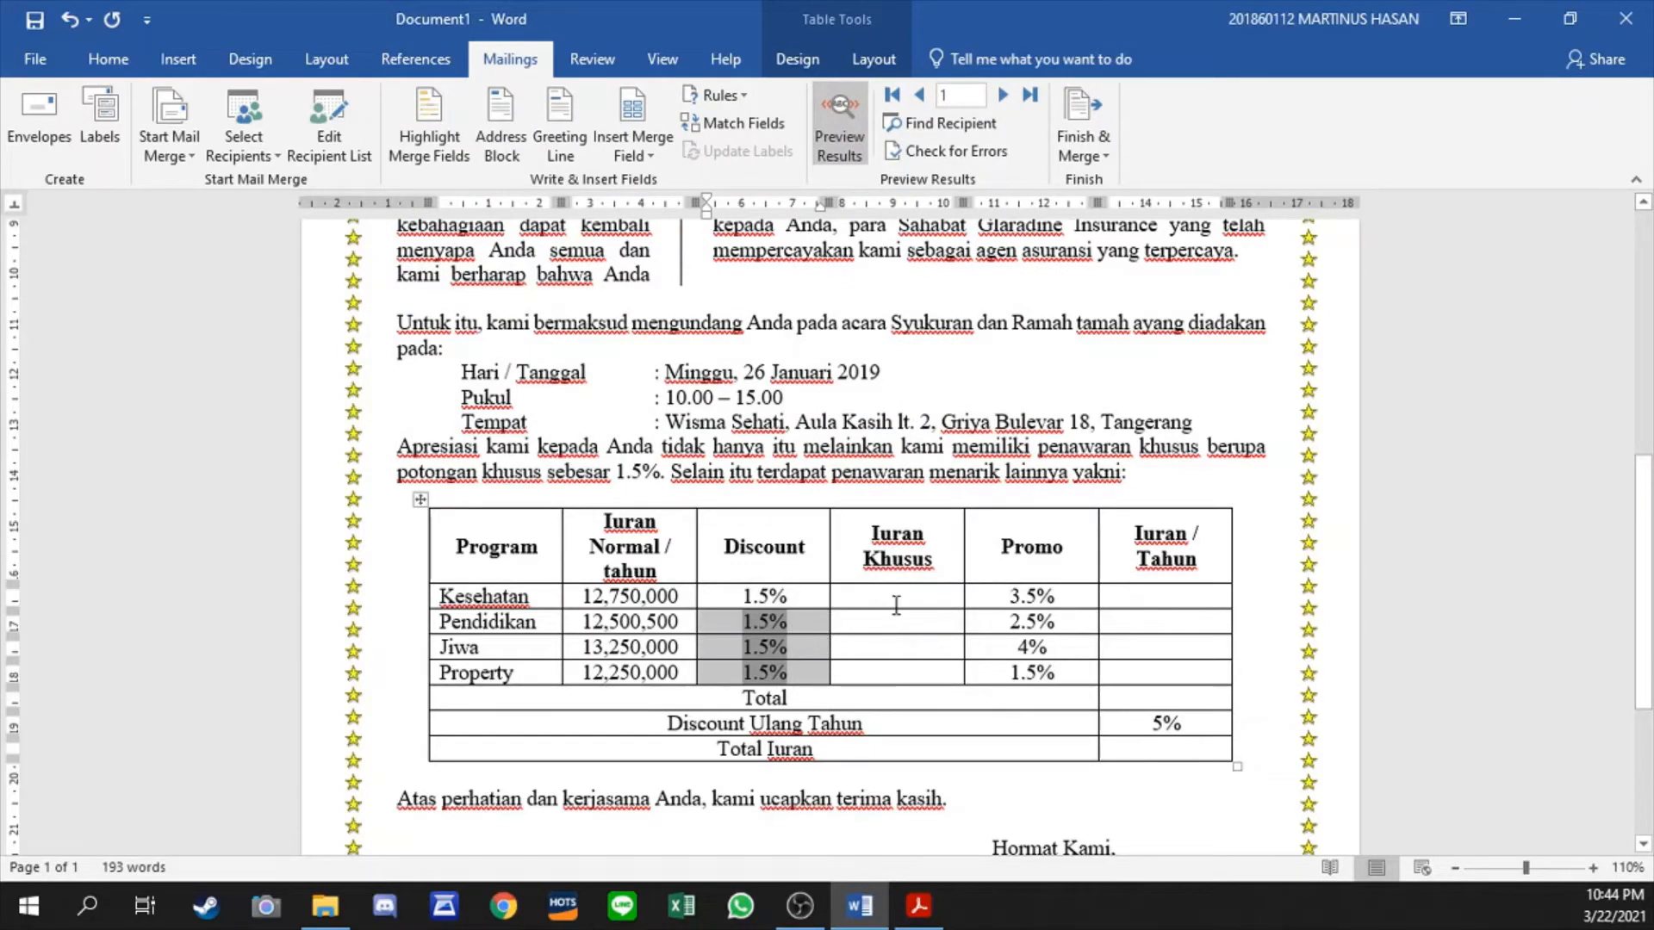
- Insert the formula =B2*(100%-C2) in the Iuran Khusus cell of the Kesehatan row
left_click(898, 603)
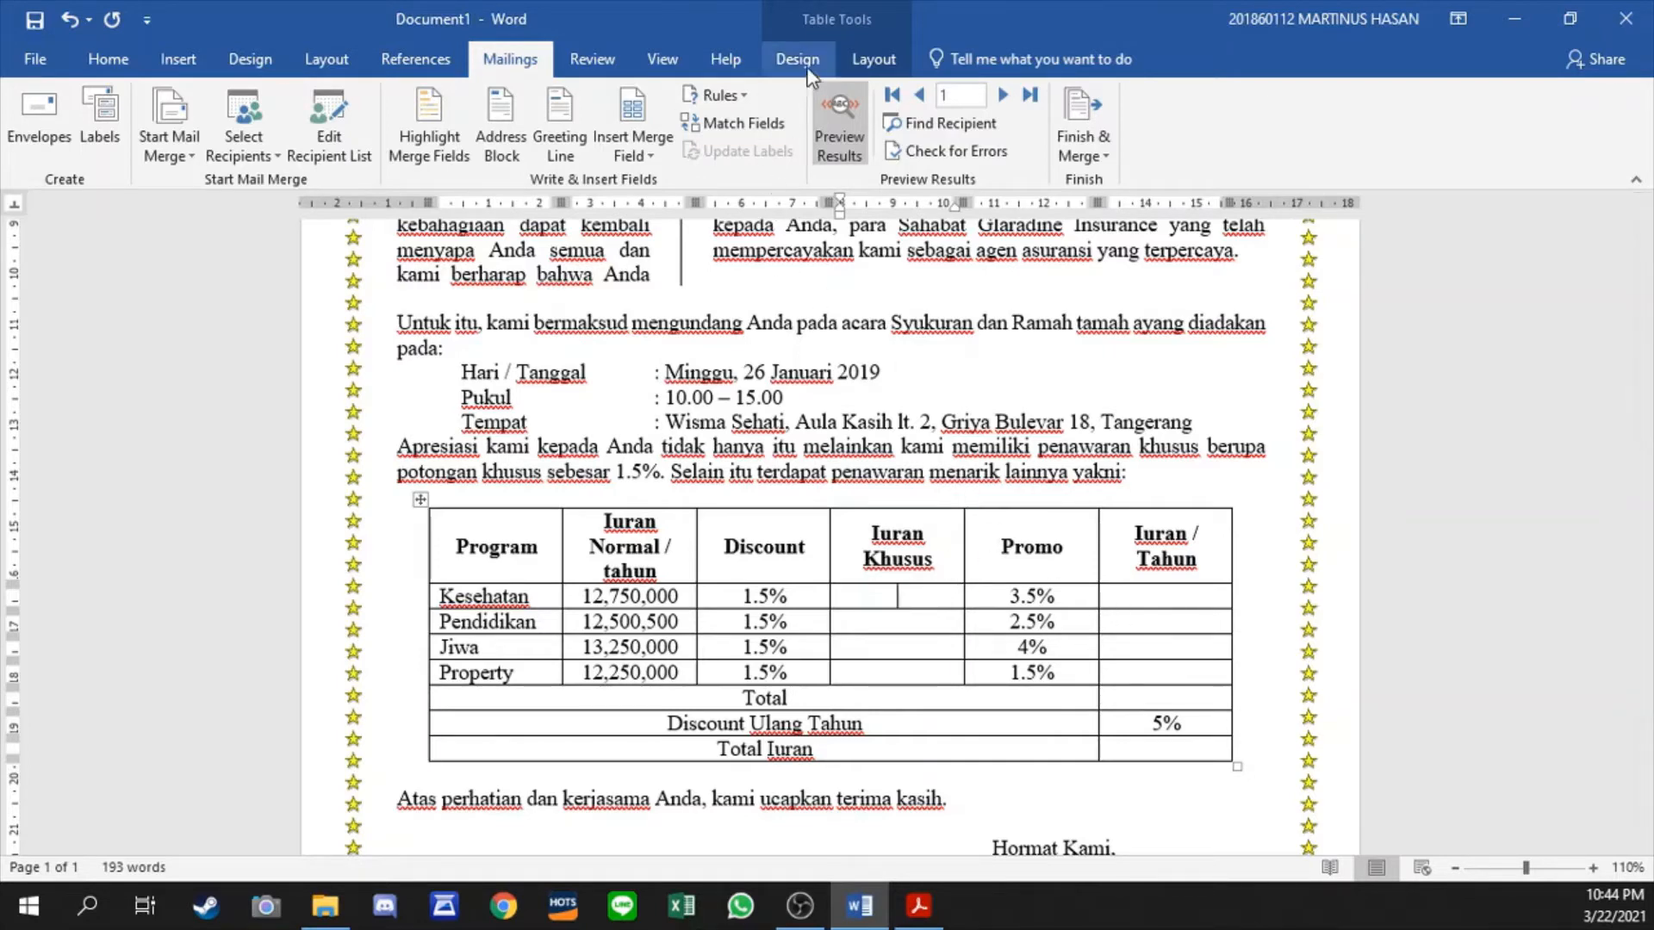
left_click(875, 60)
left_click(1469, 145)
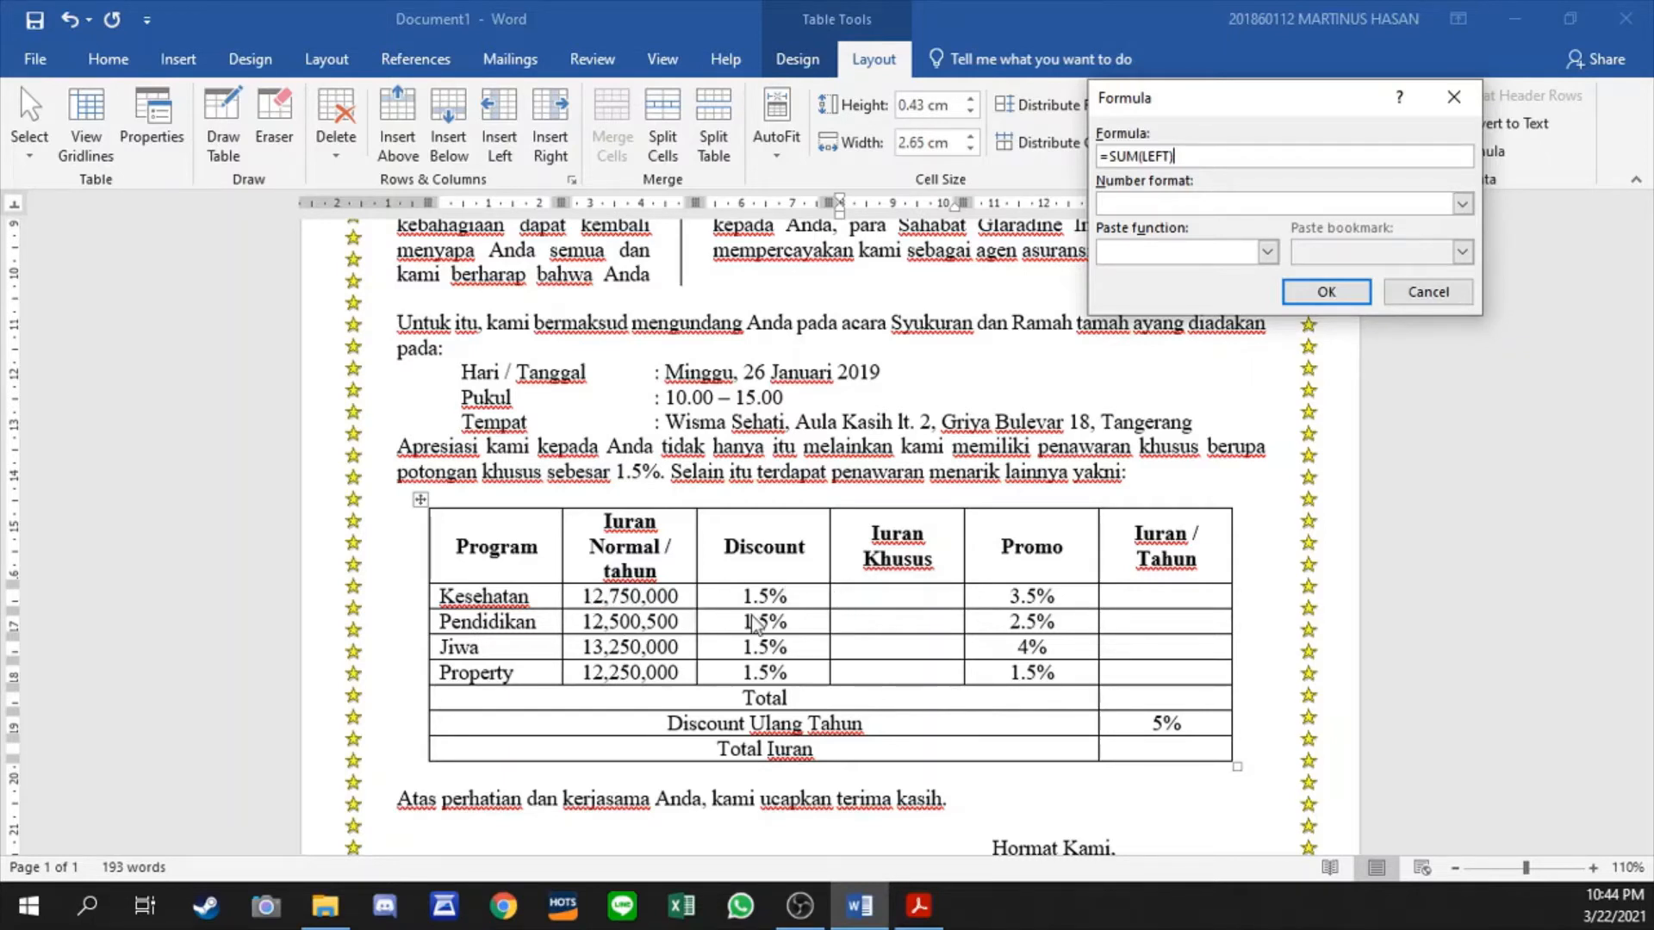
left_click_drag(1204, 160, 1115, 165)
type("B2*")
type("(100%-C2")
left_click(1326, 295)
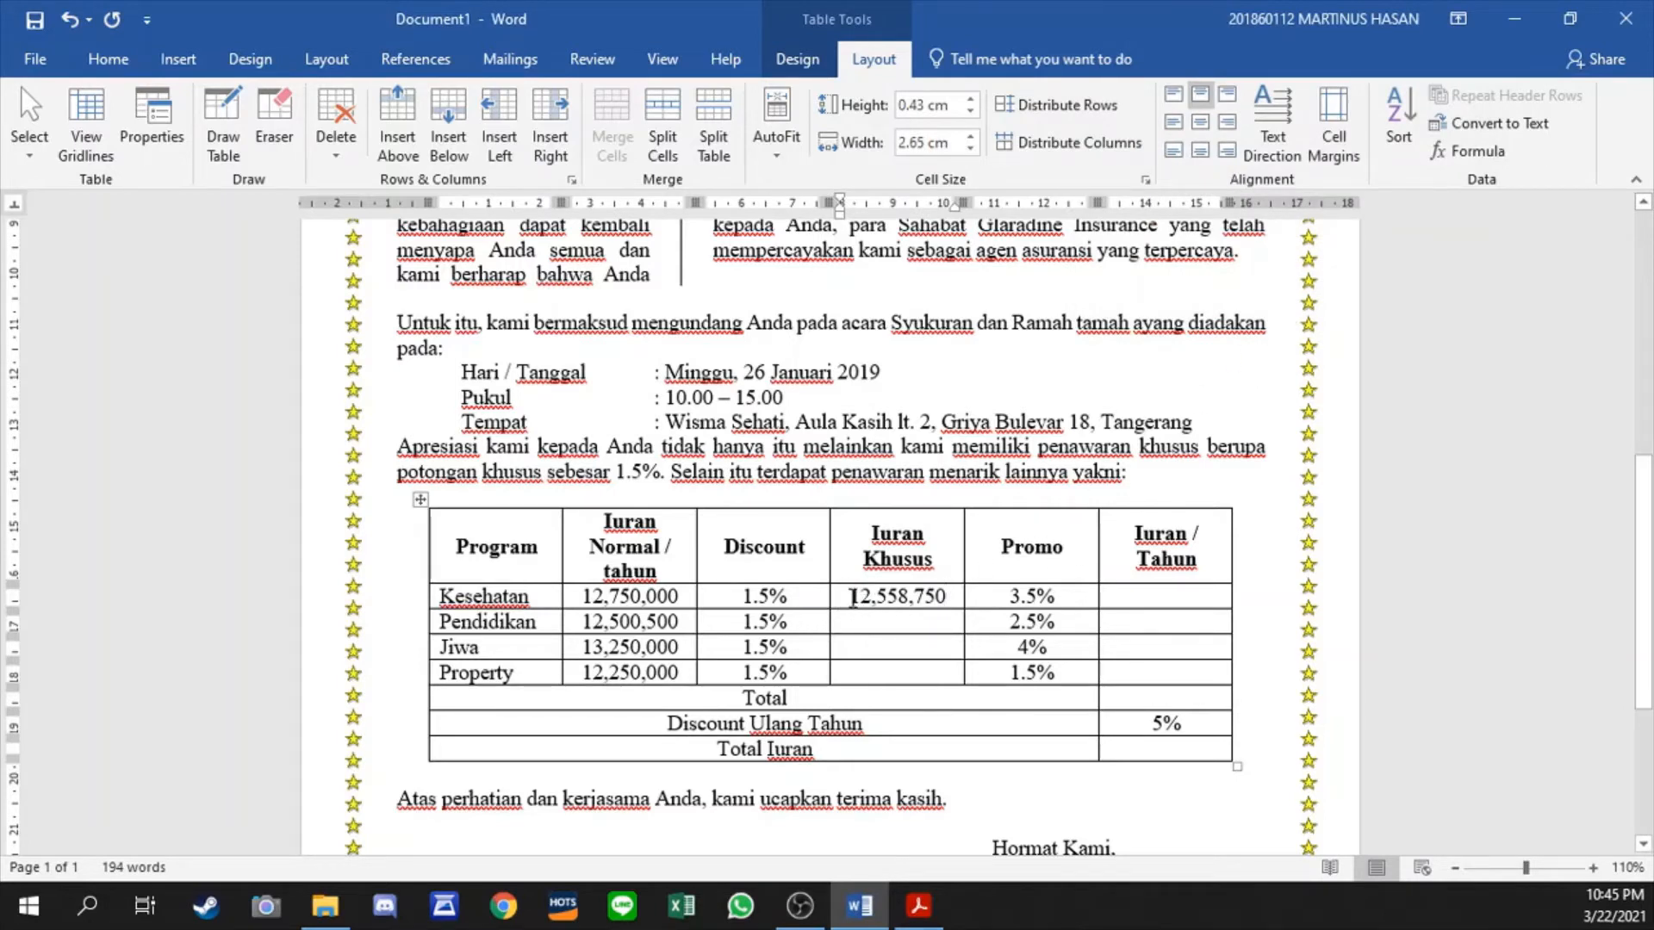
- Copy the Kesehatan Iuran Khusus formula into the Pendidikan, Jiwa and Property rows and centre the pasted values
double_click(853, 596)
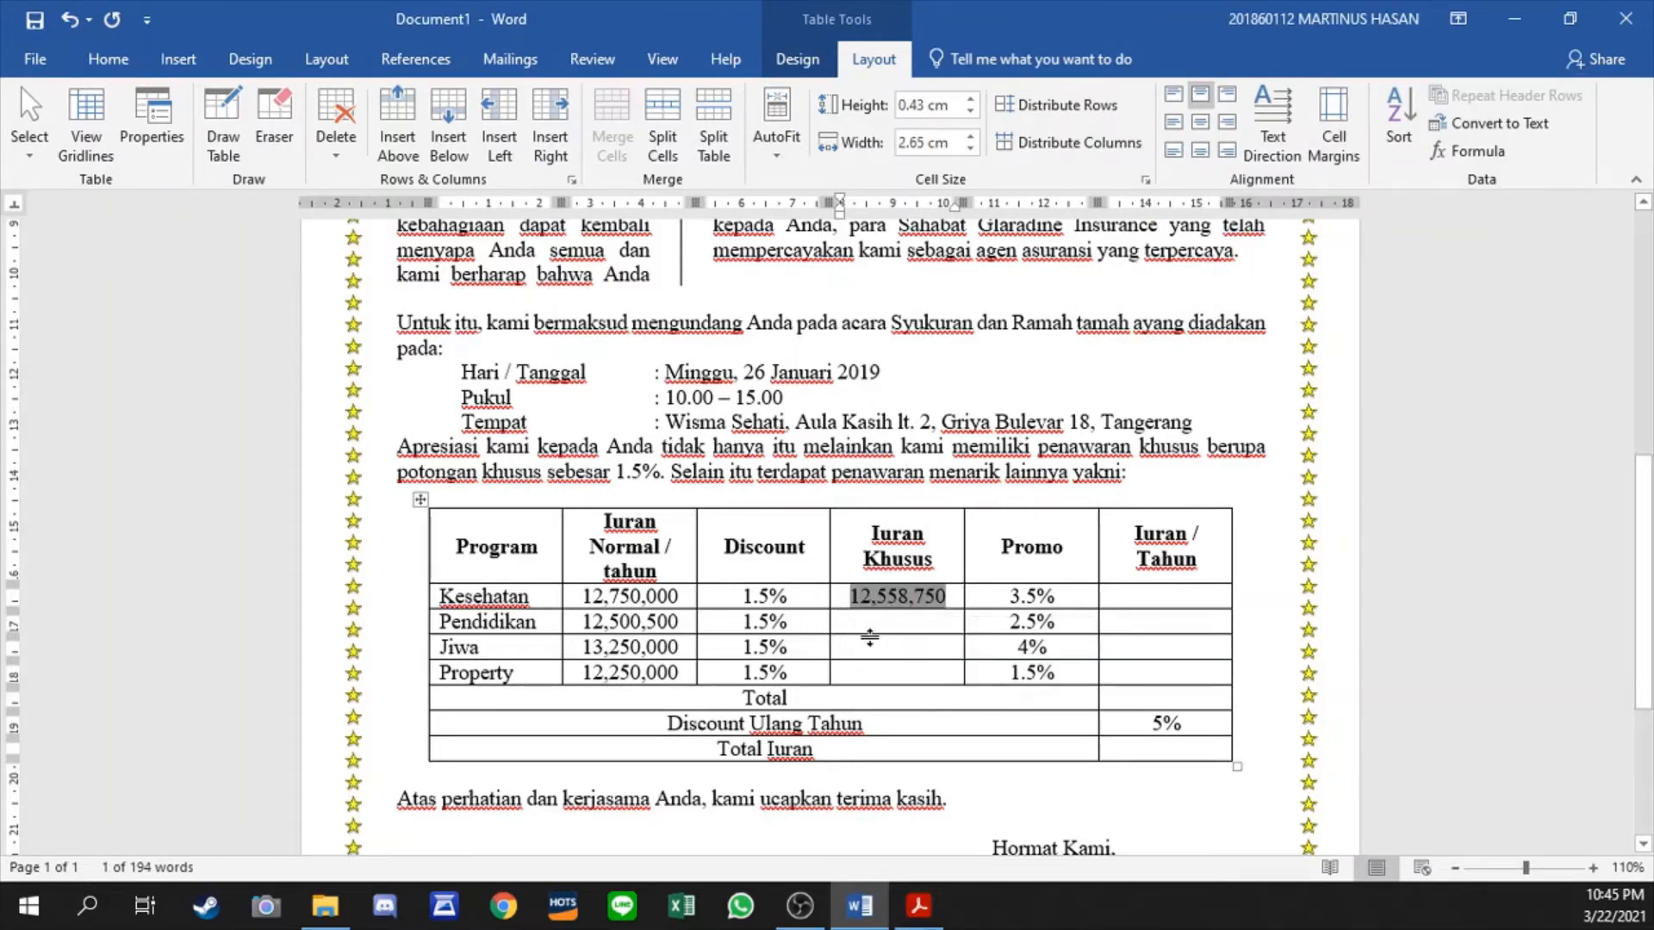
left_click_drag(879, 626, 896, 674)
key("ctrl+v")
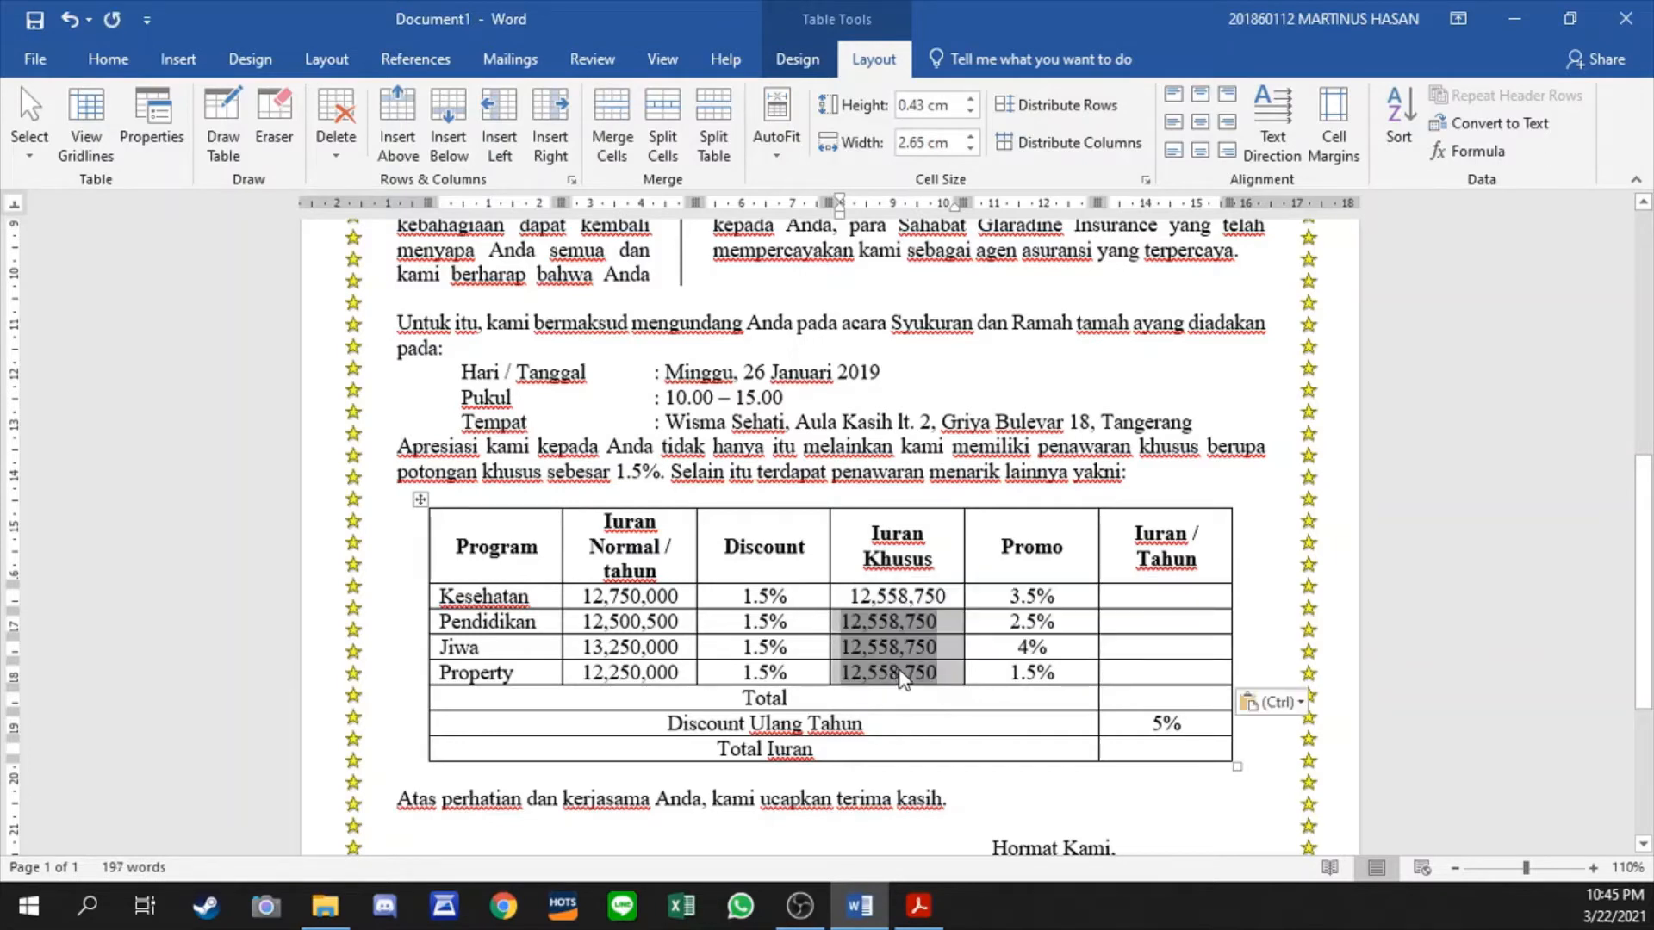
- Change the Pendidikan row's Iuran Khusus formula to =B3*(100%-C3)
left_click(957, 622)
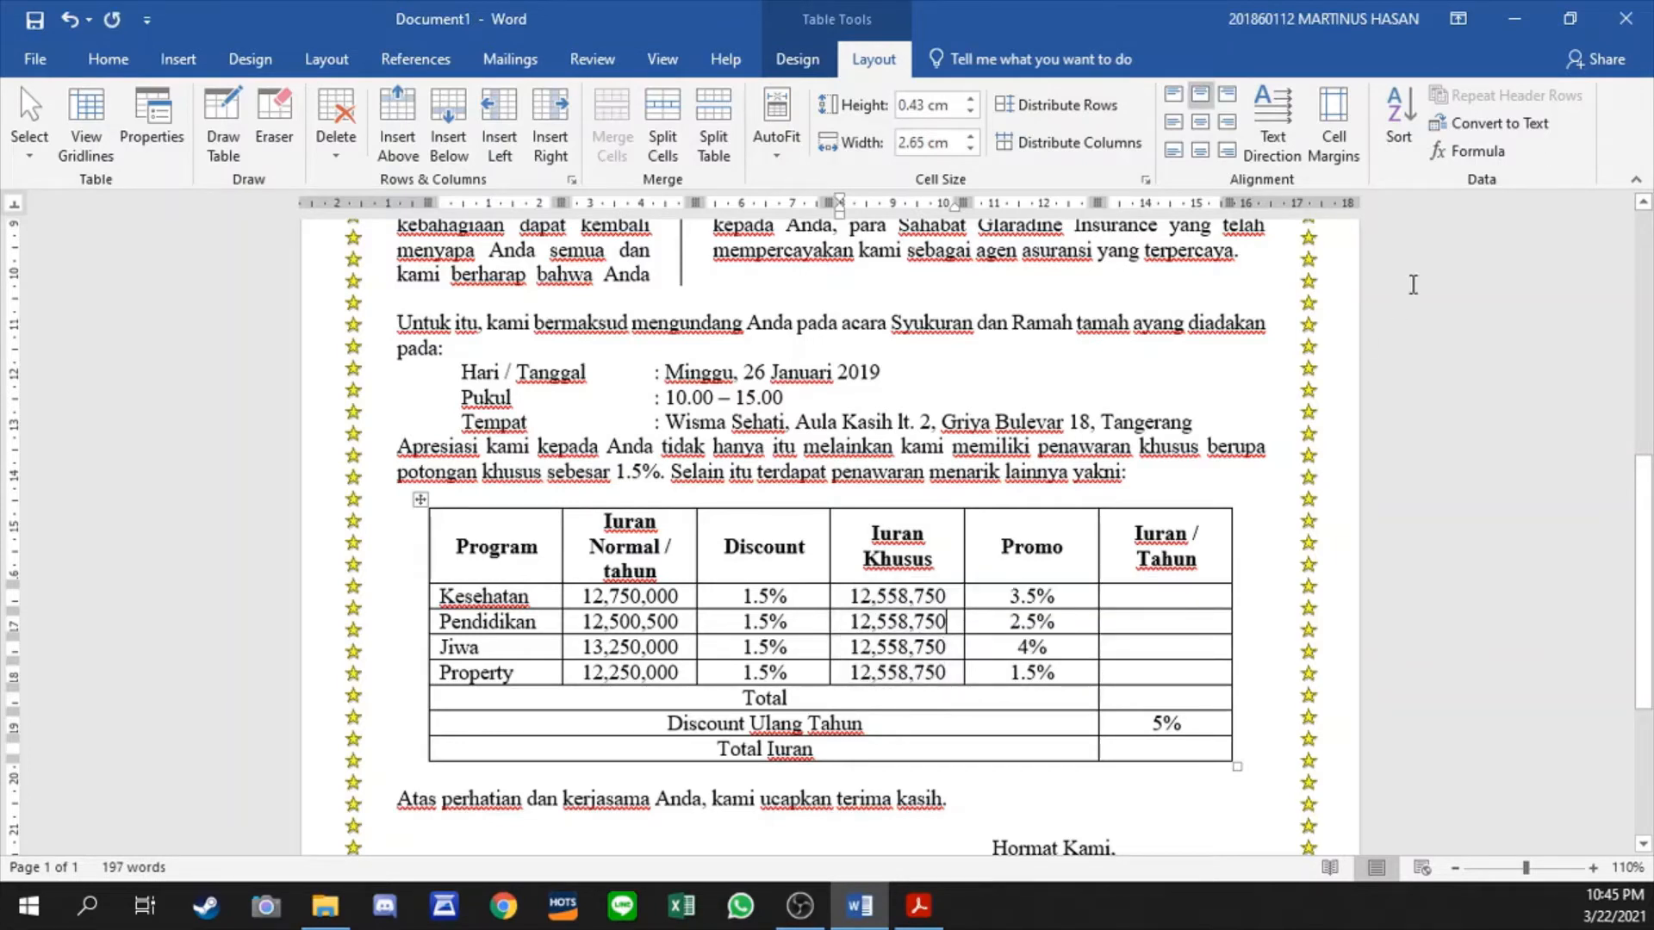
left_click(1474, 152)
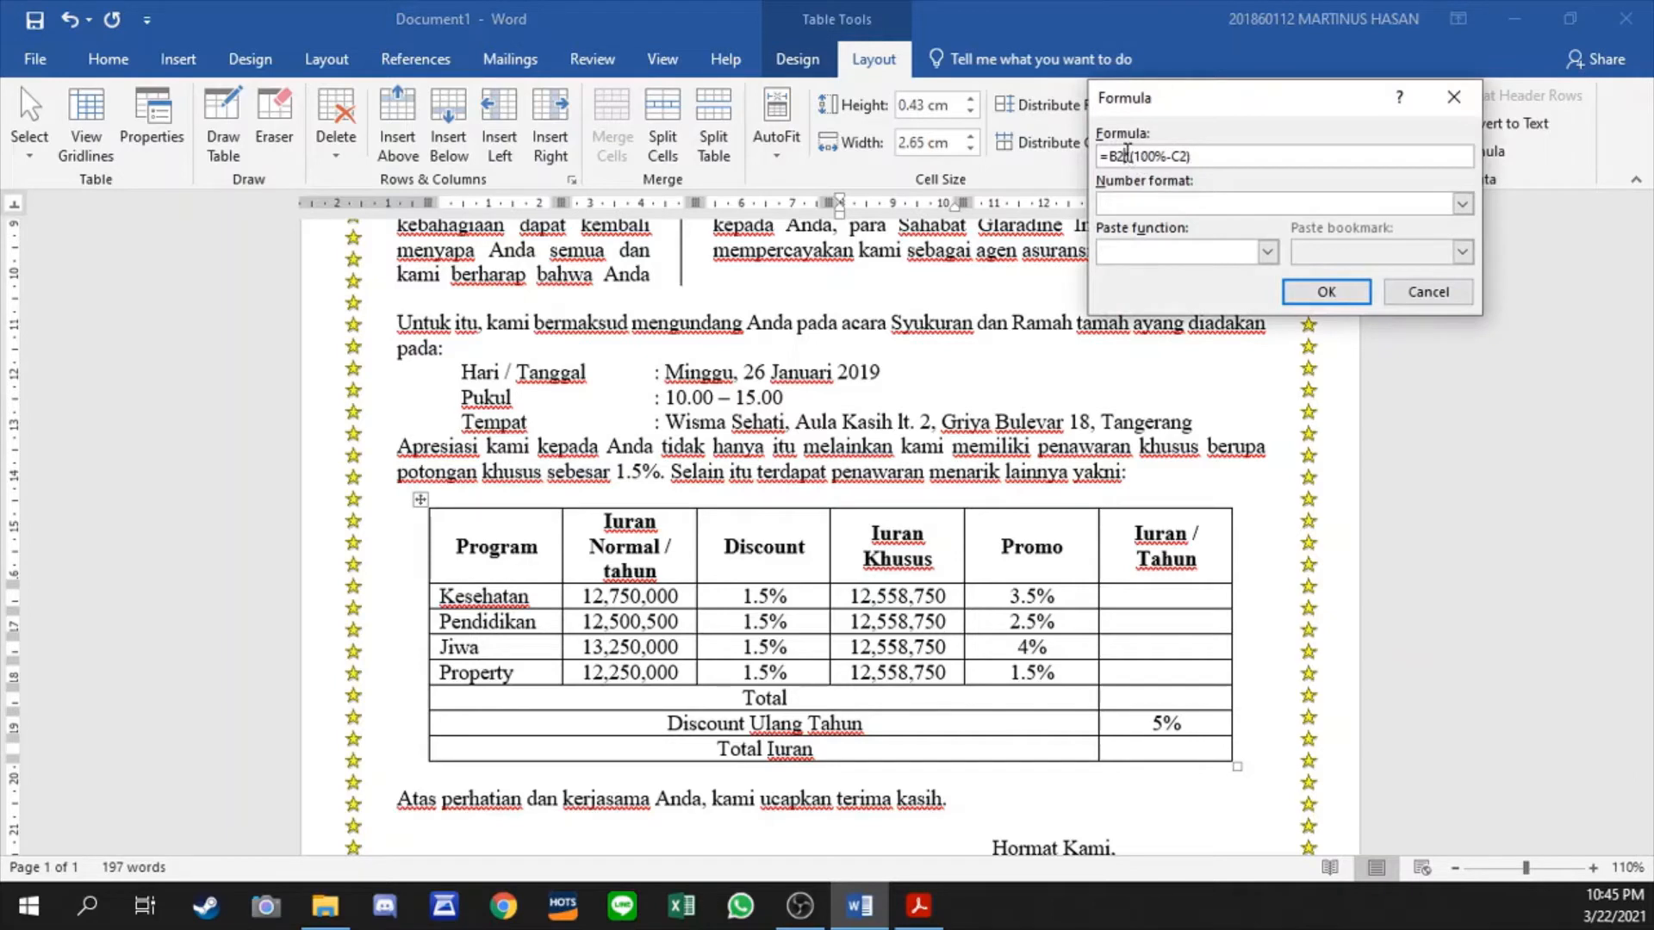
key("BackSpace")
type("3")
key("End")
type("3)")
key("Return")
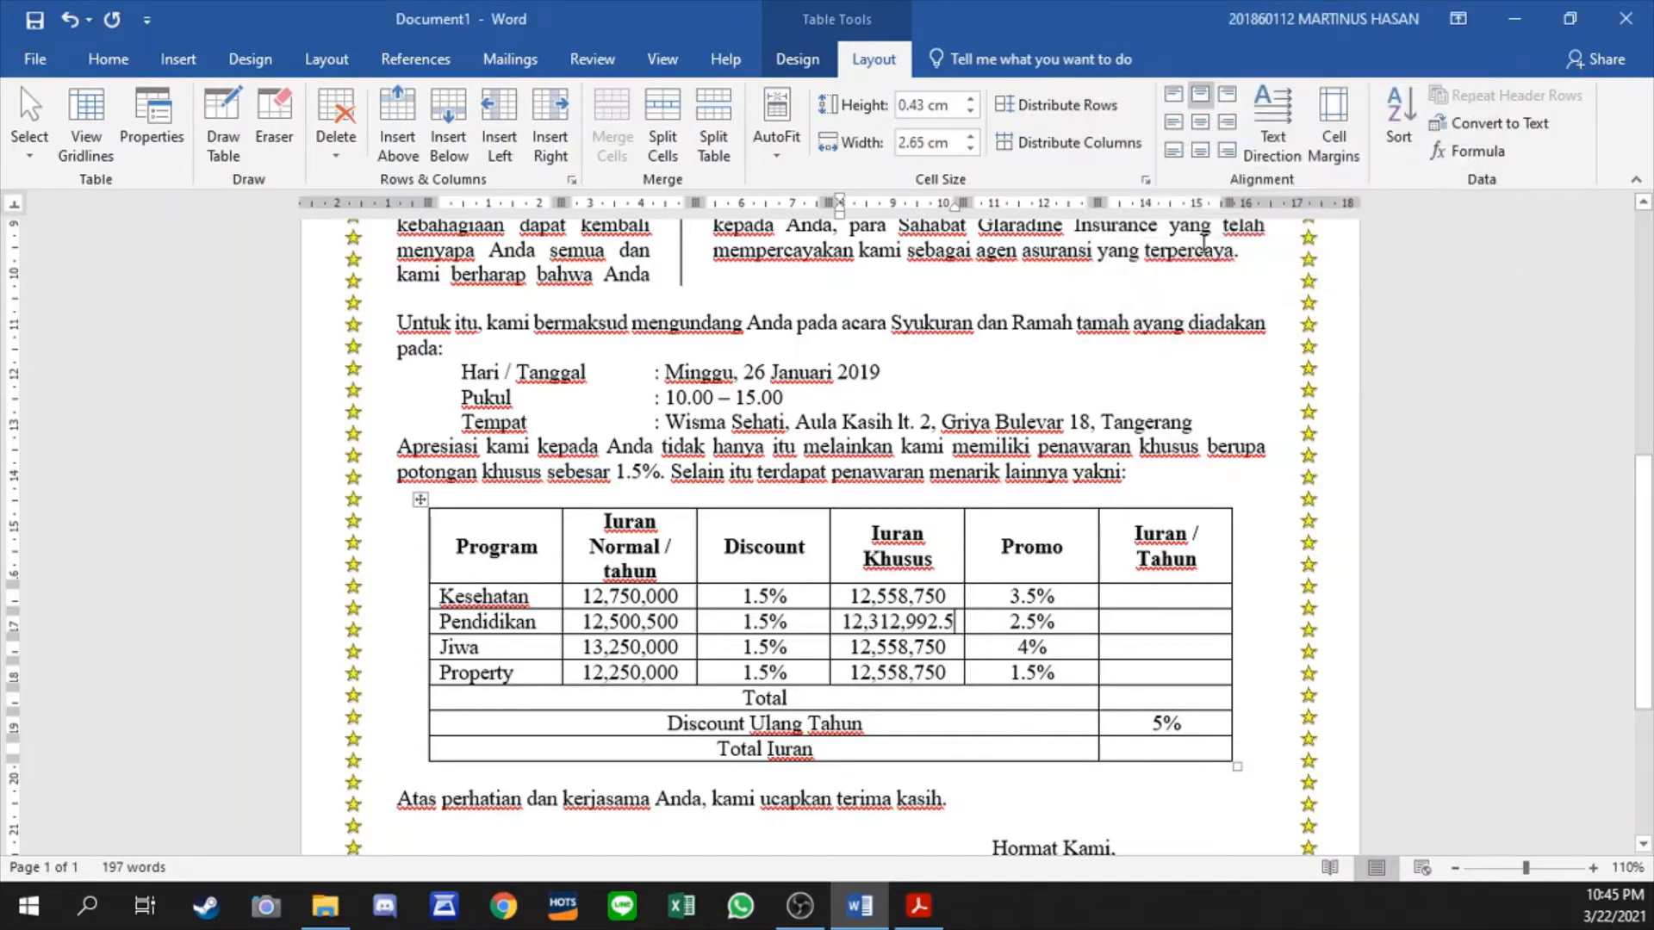
- Change the Jiwa row's Iuran Khusus formula to refer to the cells of row 4
double_click(939, 646)
left_click(1466, 151)
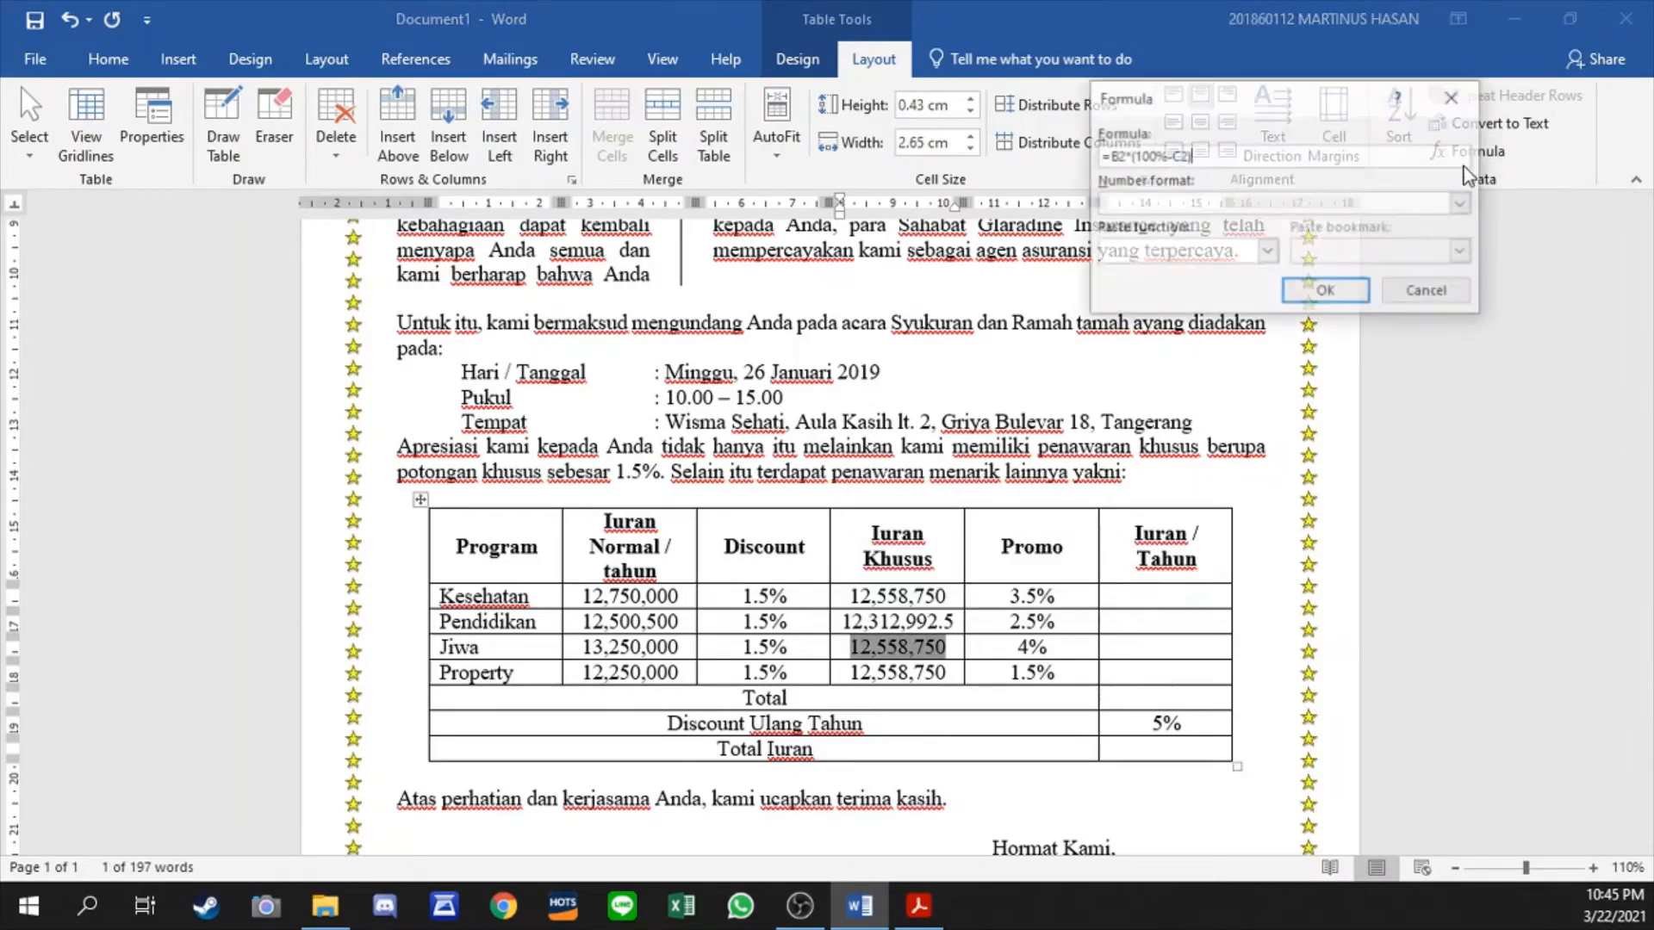
left_click(1127, 156)
key("BackSpace")
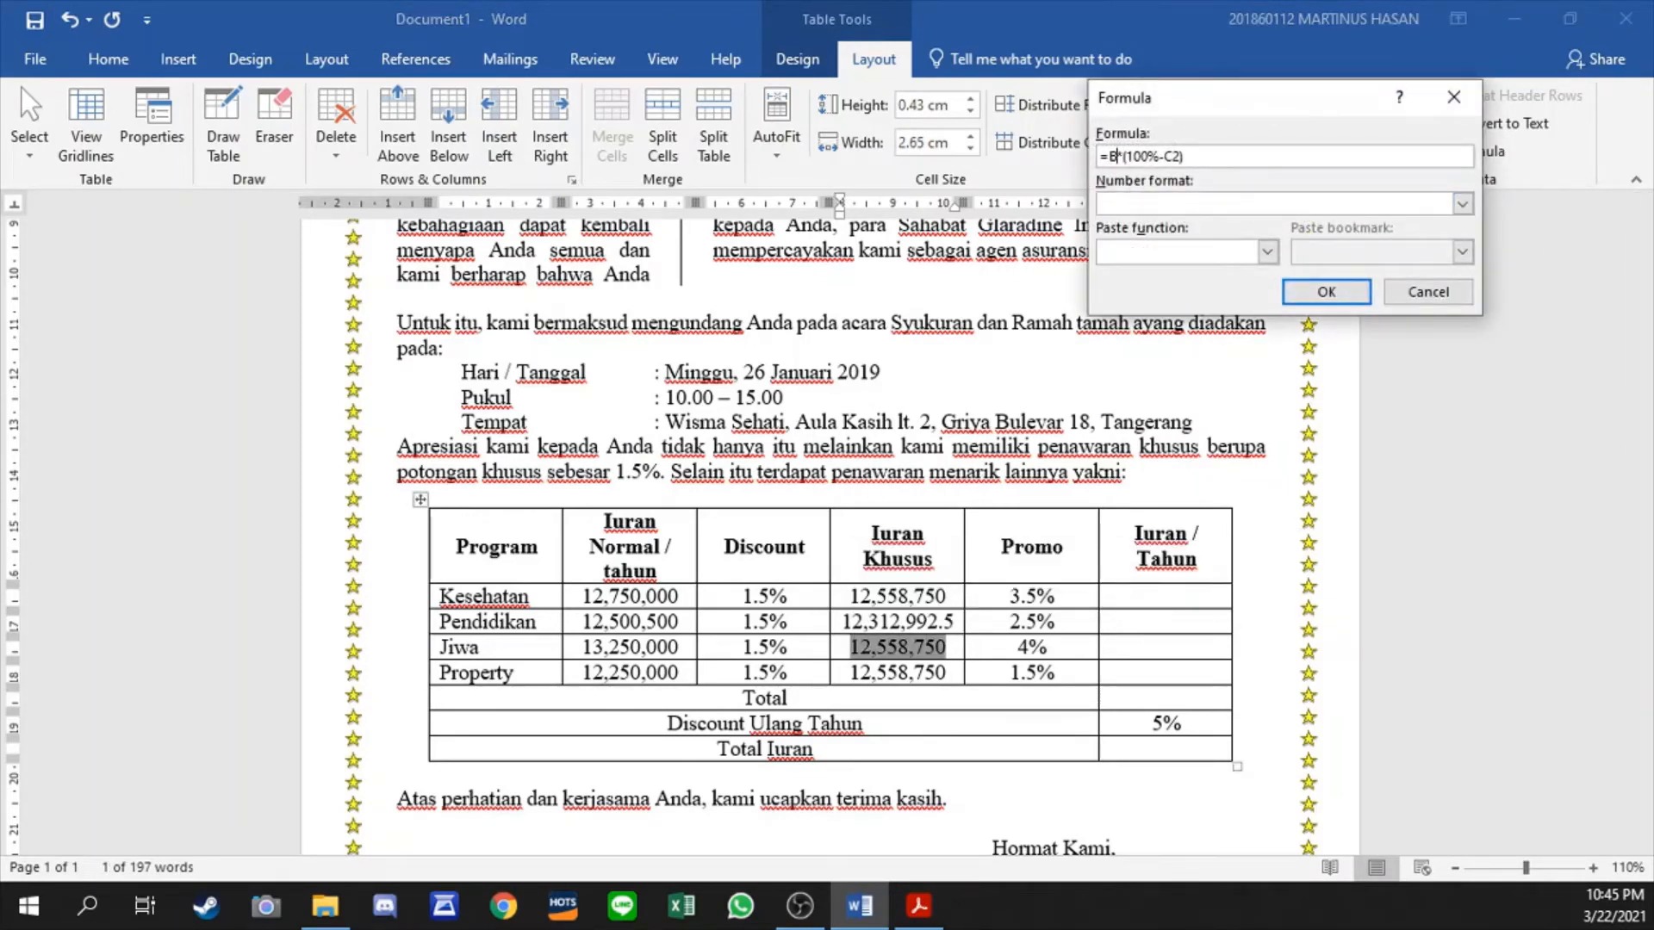
type("4")
left_click(1325, 292)
- Change the Property row's Iuran Khusus formula to refer to the cells of row 5
left_click(958, 673)
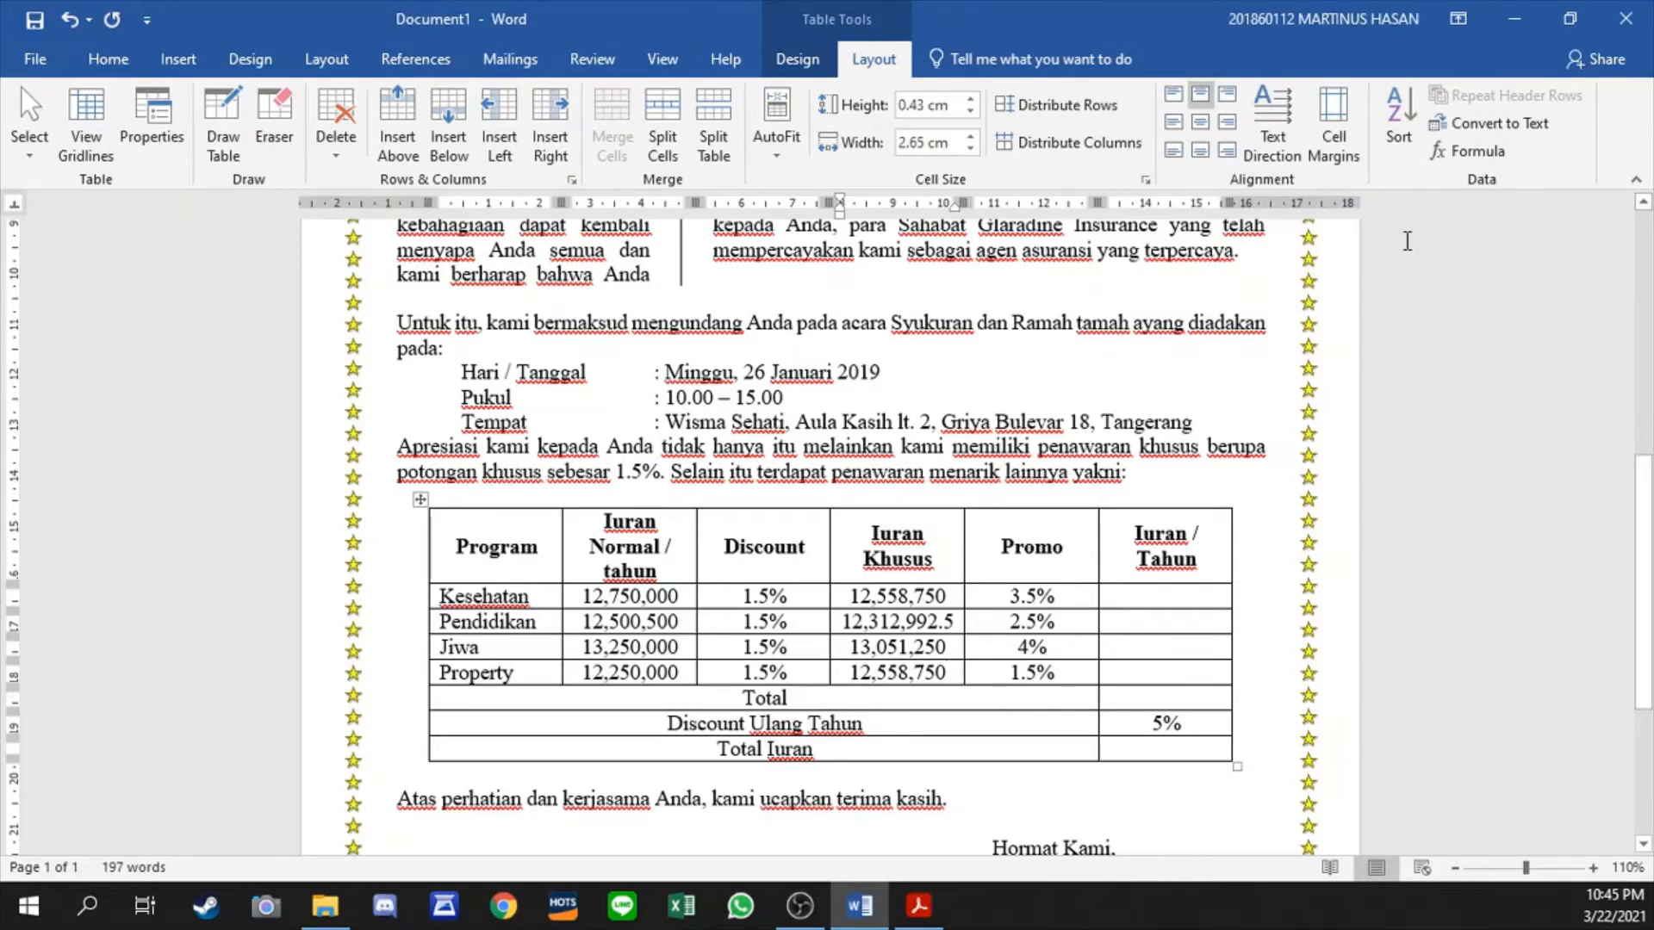
left_click(1467, 151)
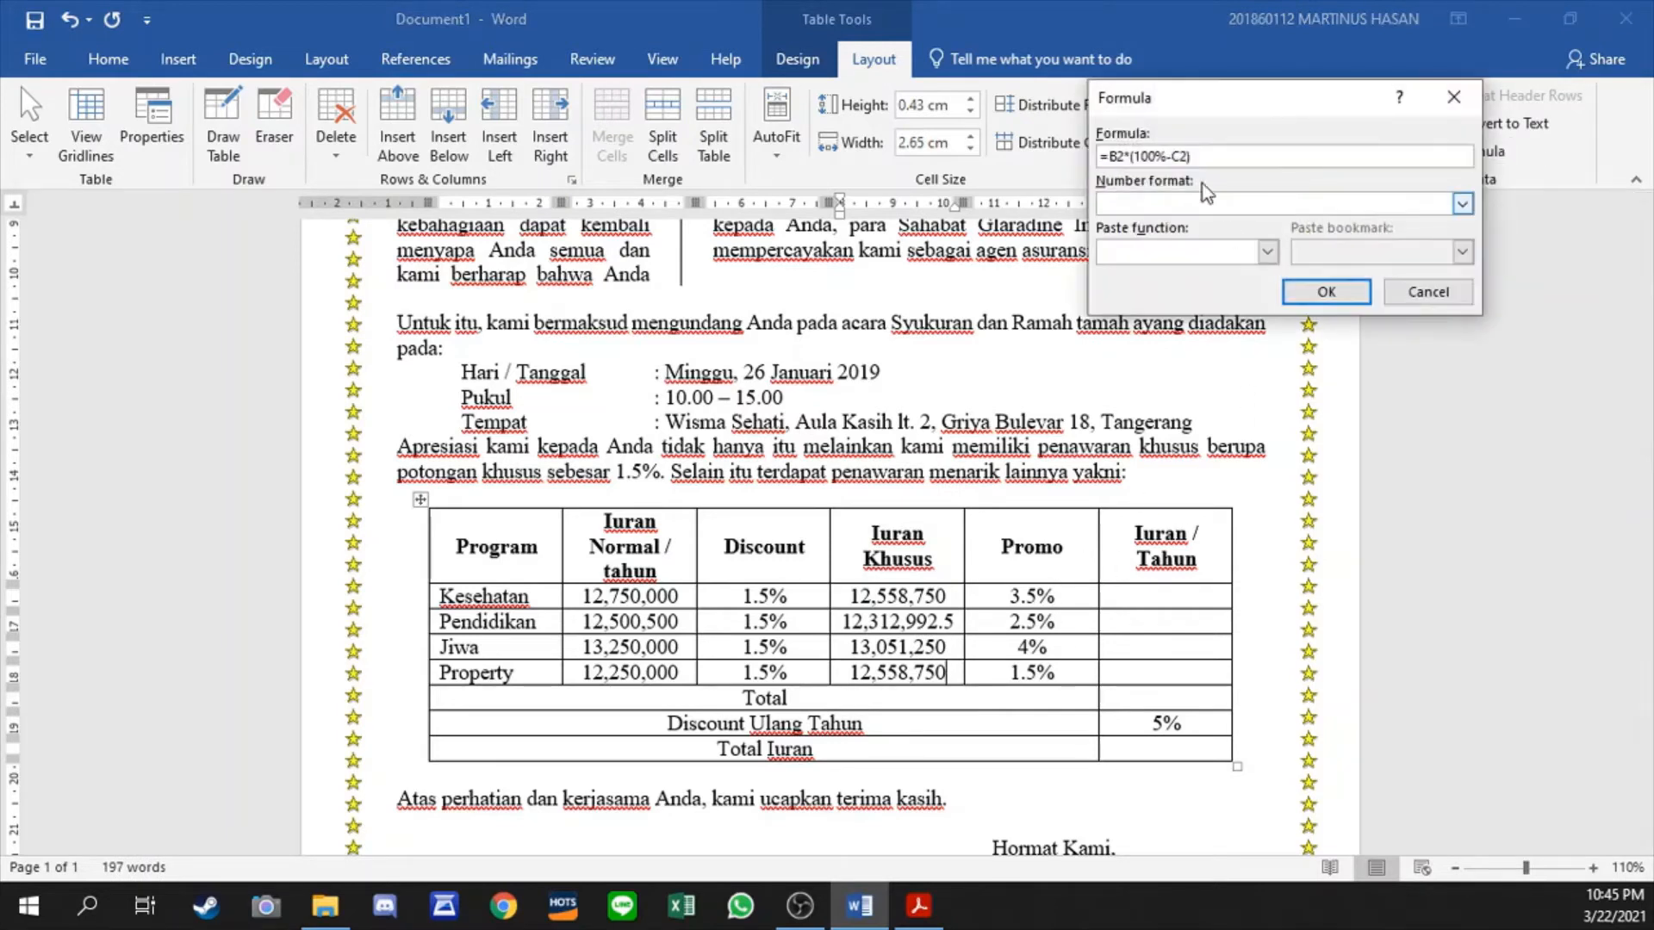
left_click(1124, 156)
key("BackSpace")
type("5")
key("Return")
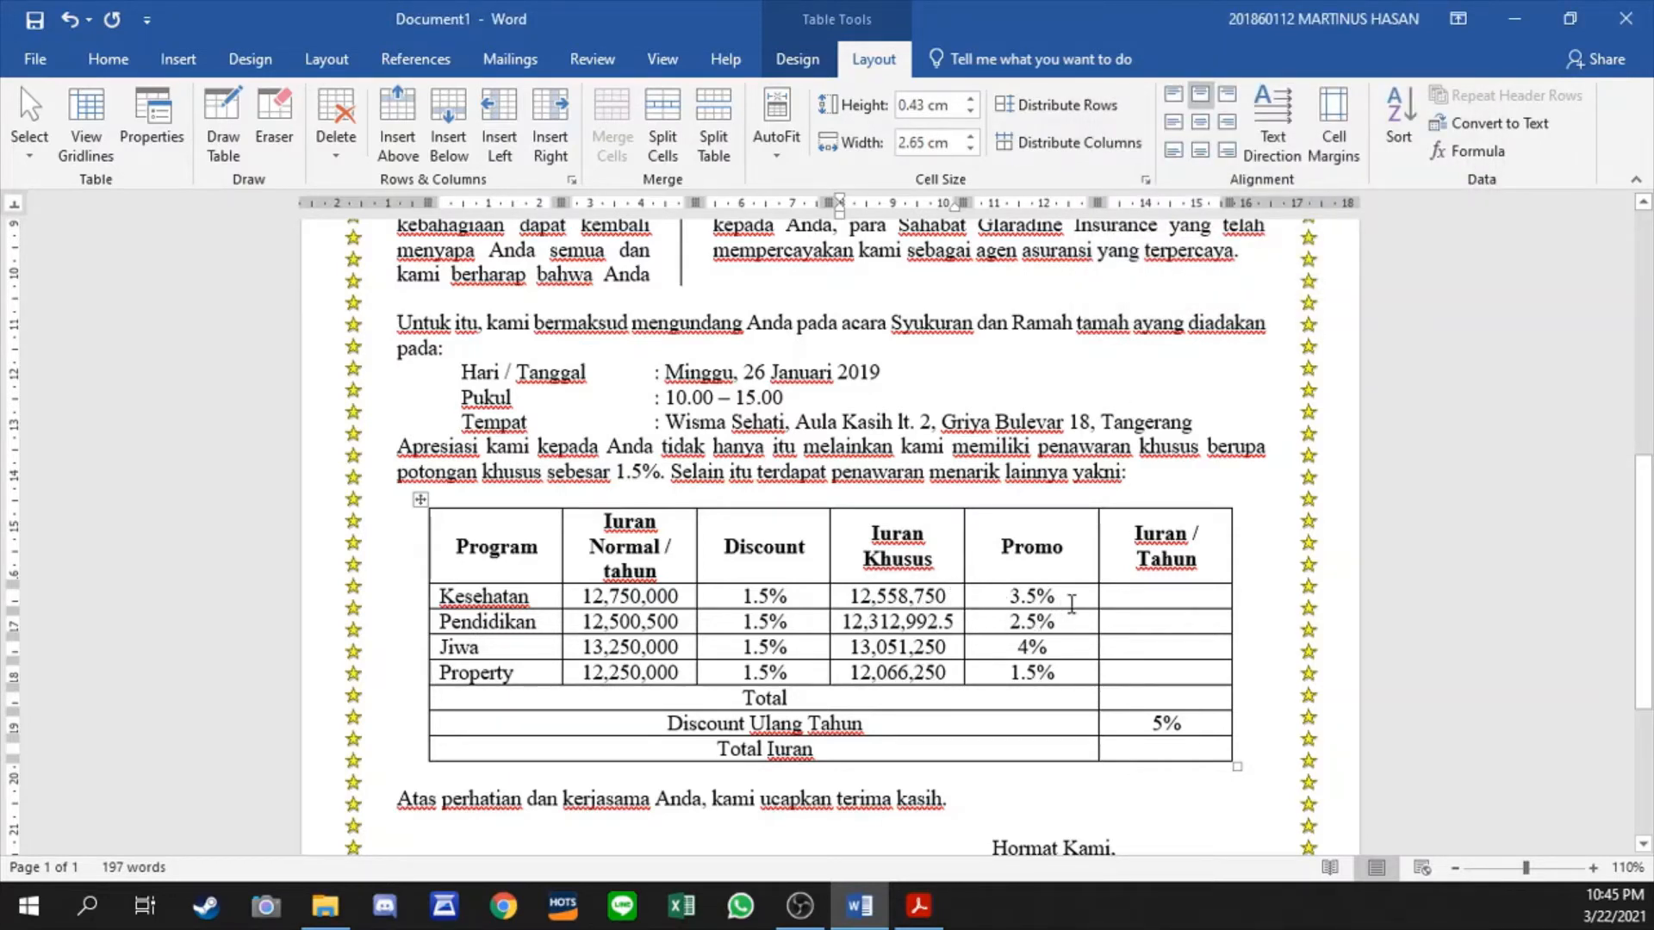
- Insert the formula =D2*(100%-e2) in the Iuran / Tahun cell of the Kesehatan row
left_click(1150, 596)
left_click_drag(849, 594, 1070, 596)
left_click(1039, 601)
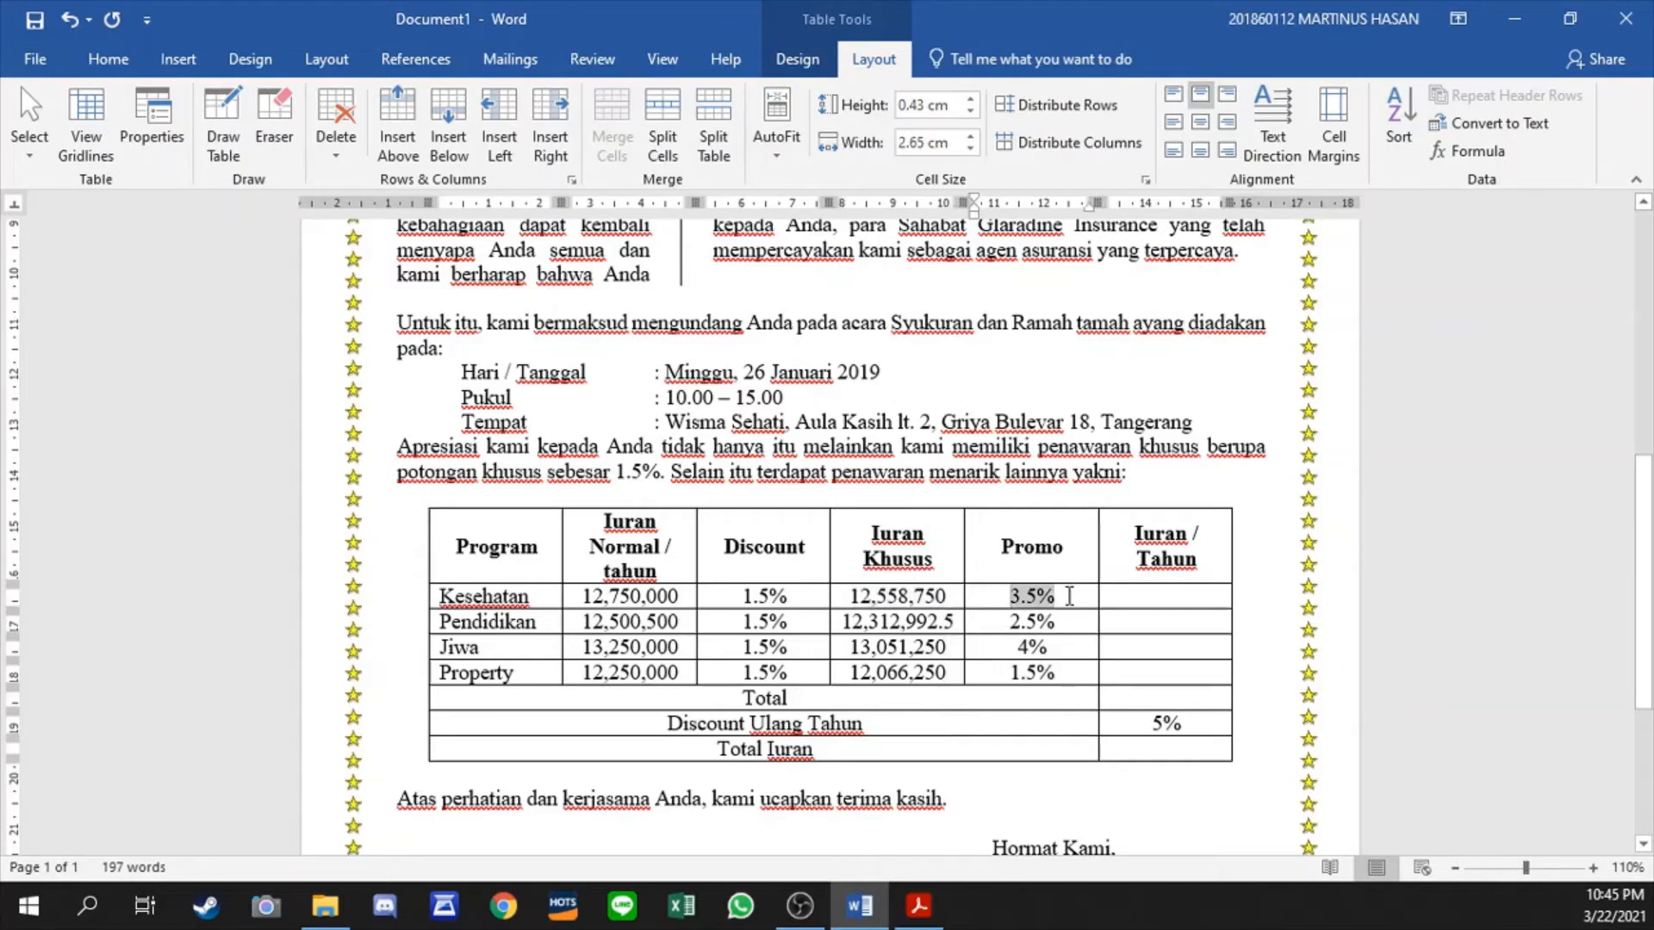
left_click(1156, 593)
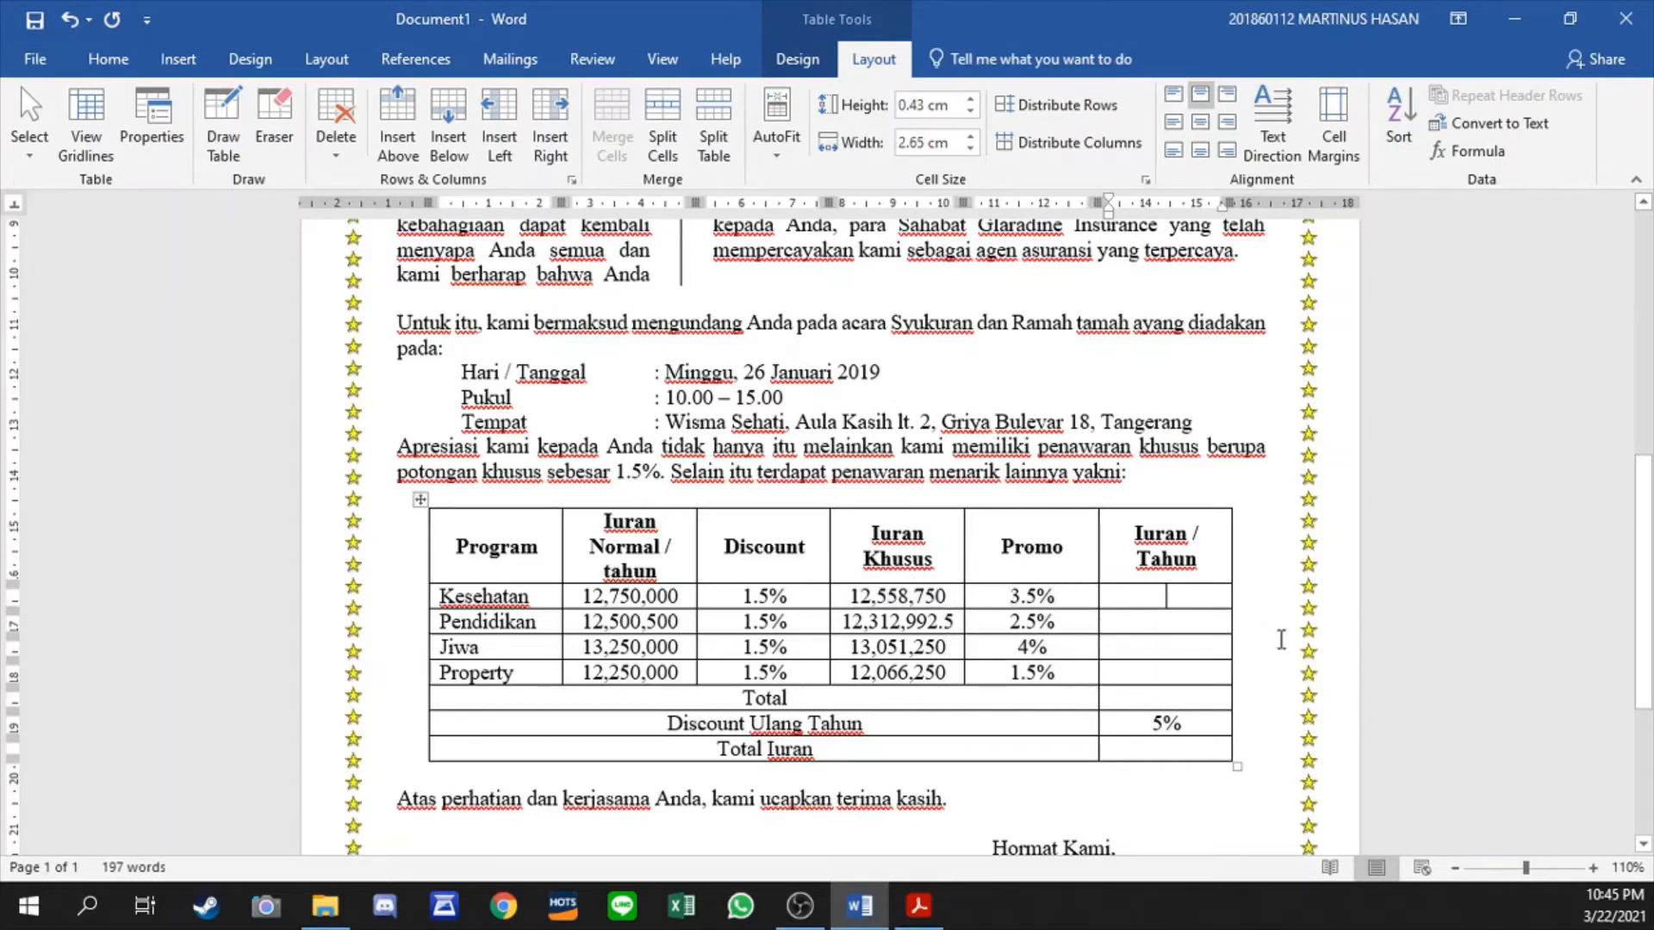
left_click(1461, 152)
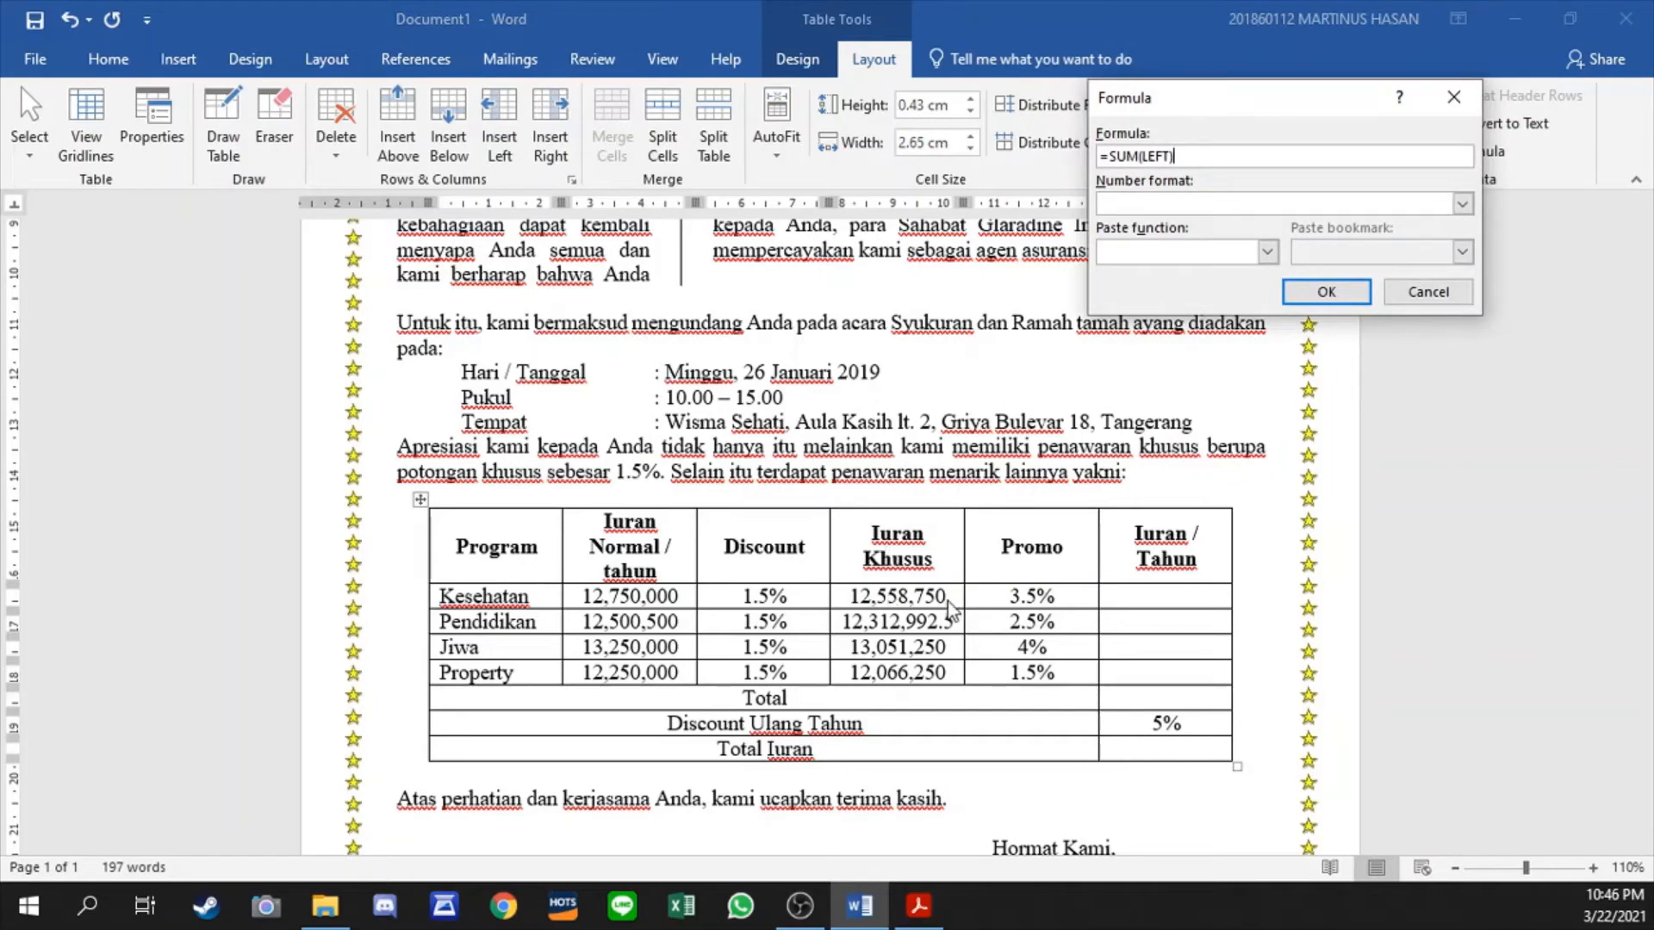
left_click_drag(1111, 157, 1225, 164)
type("D2*(100%-e2")
key("Return")
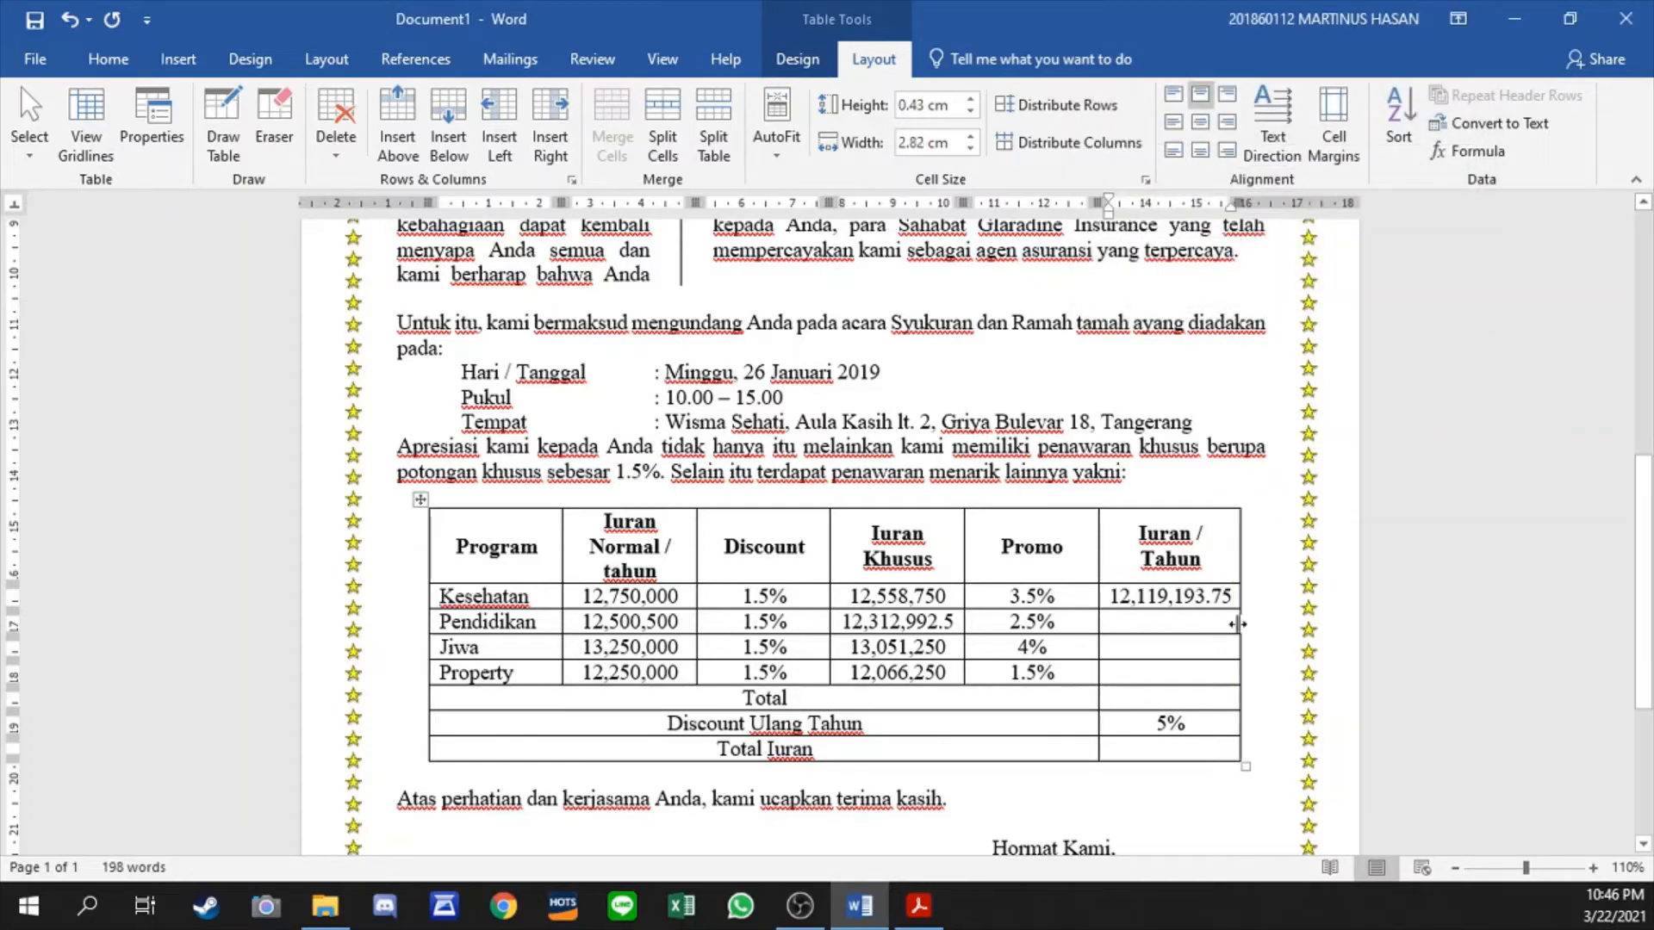
- Copy the Kesehatan Iuran / Tahun formula into the Pendidikan, Jiwa and Property rows
left_click(1102, 596)
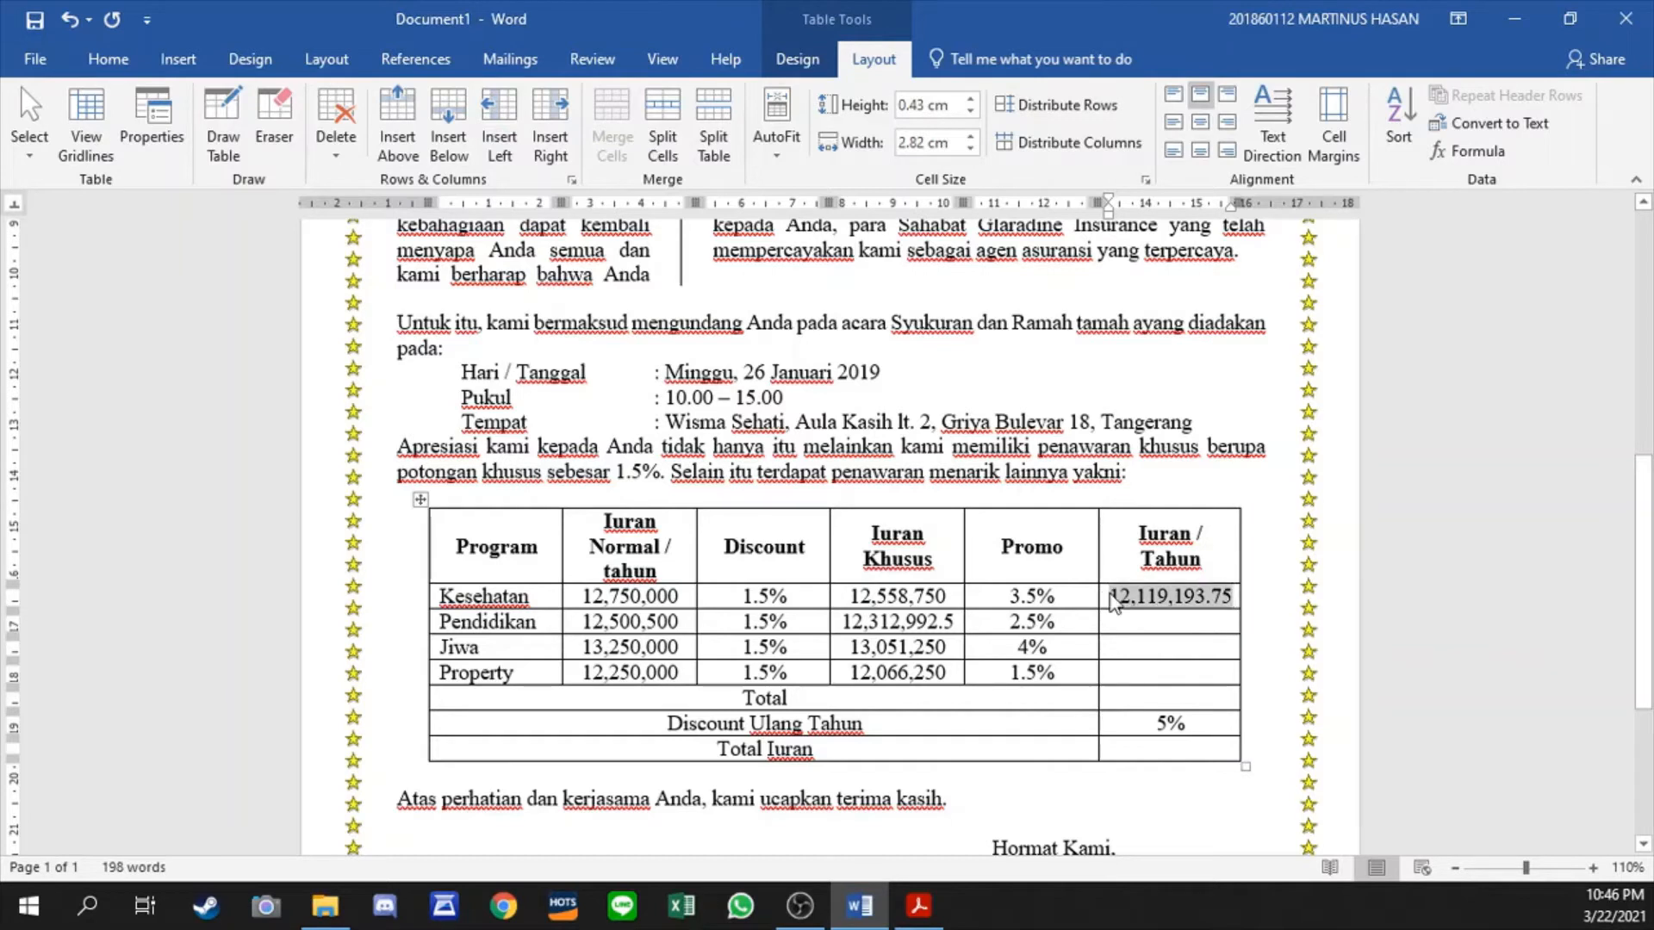
key("ctrl+c")
left_click(1156, 675, "shift")
key("ctrl+v")
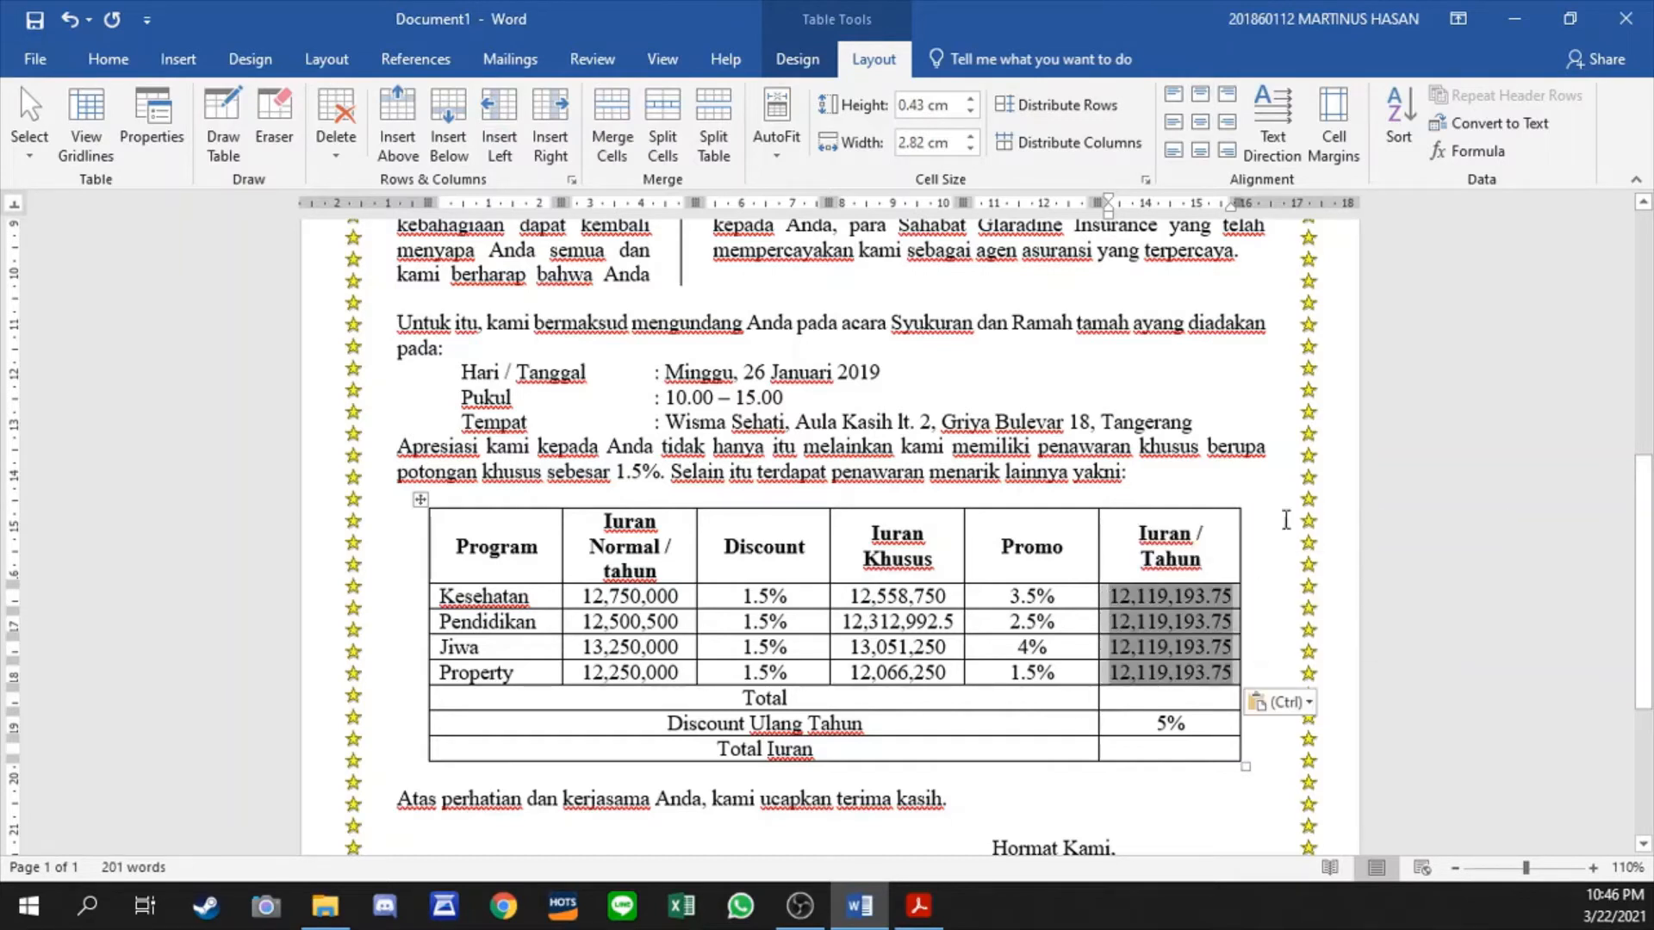
- Change the Pendidikan row's Iuran / Tahun formula to =D3*(100%-e3)
left_click(1168, 621)
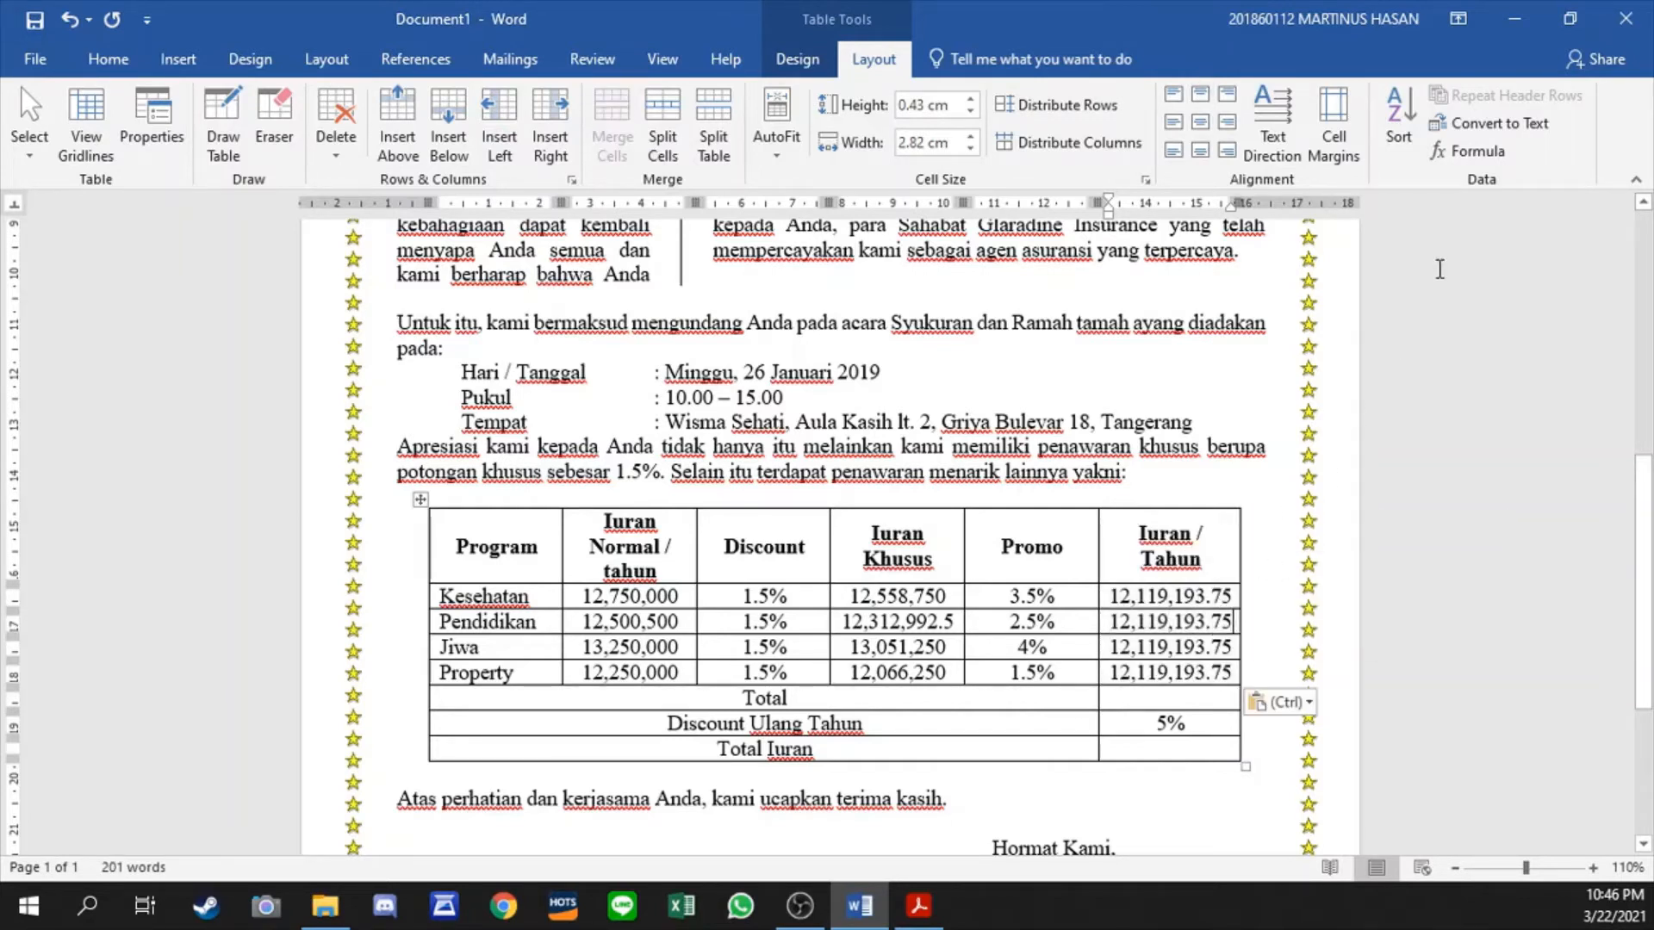
left_click(1467, 151)
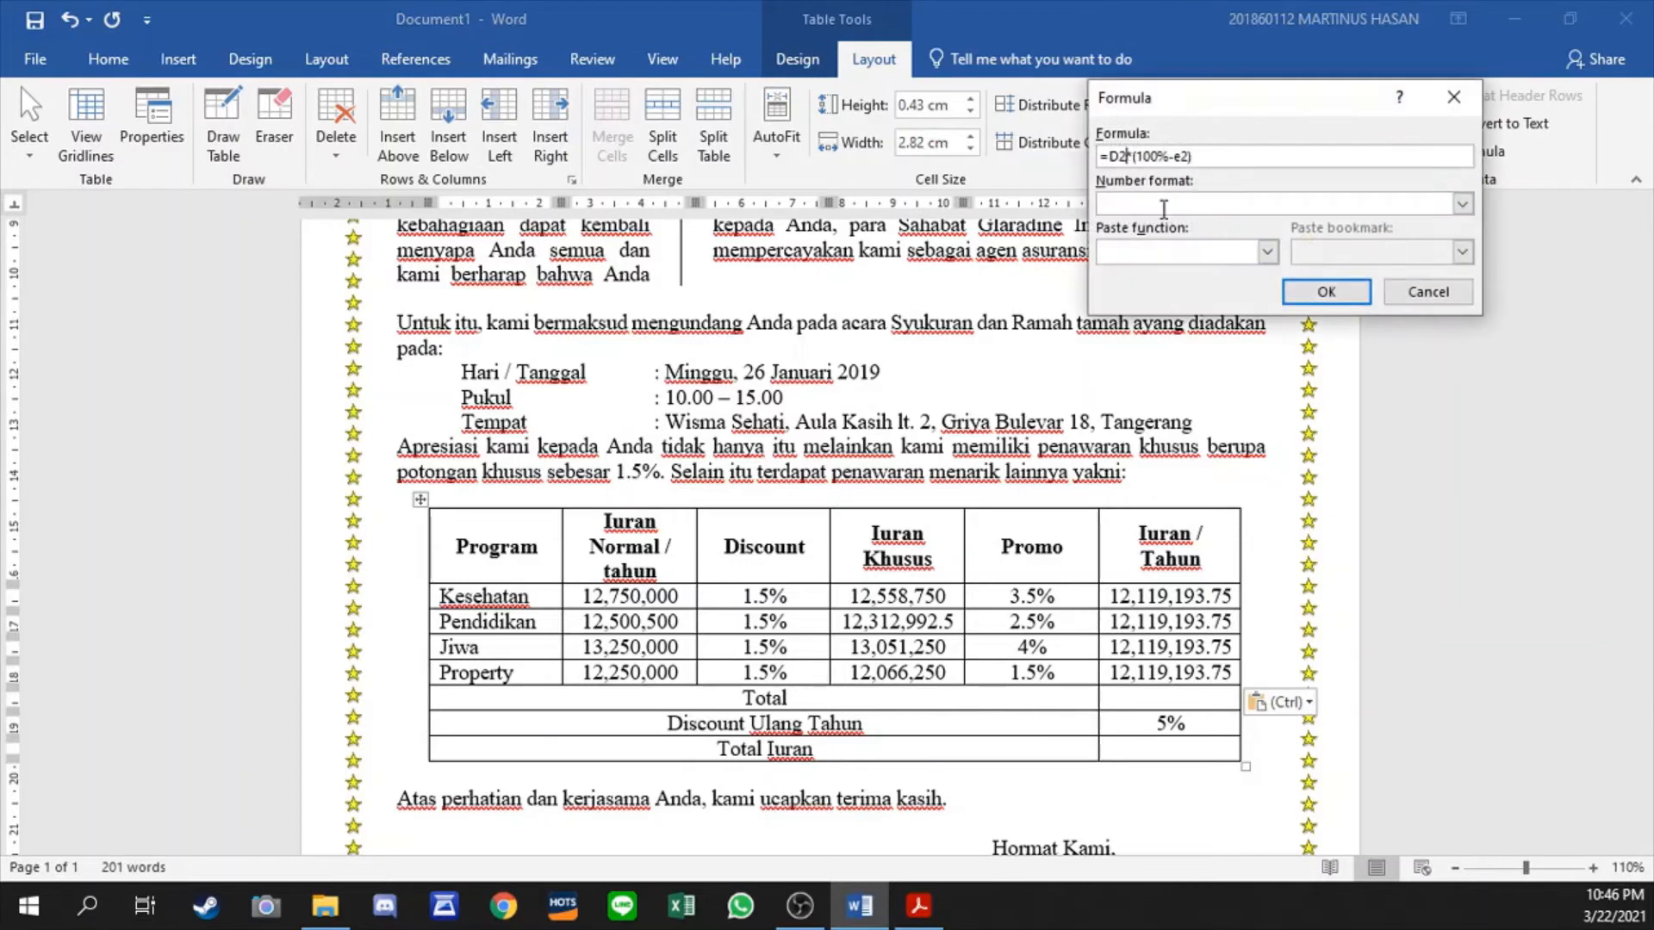
key("BackSpace")
type("3")
key("End")
left_click(1326, 292)
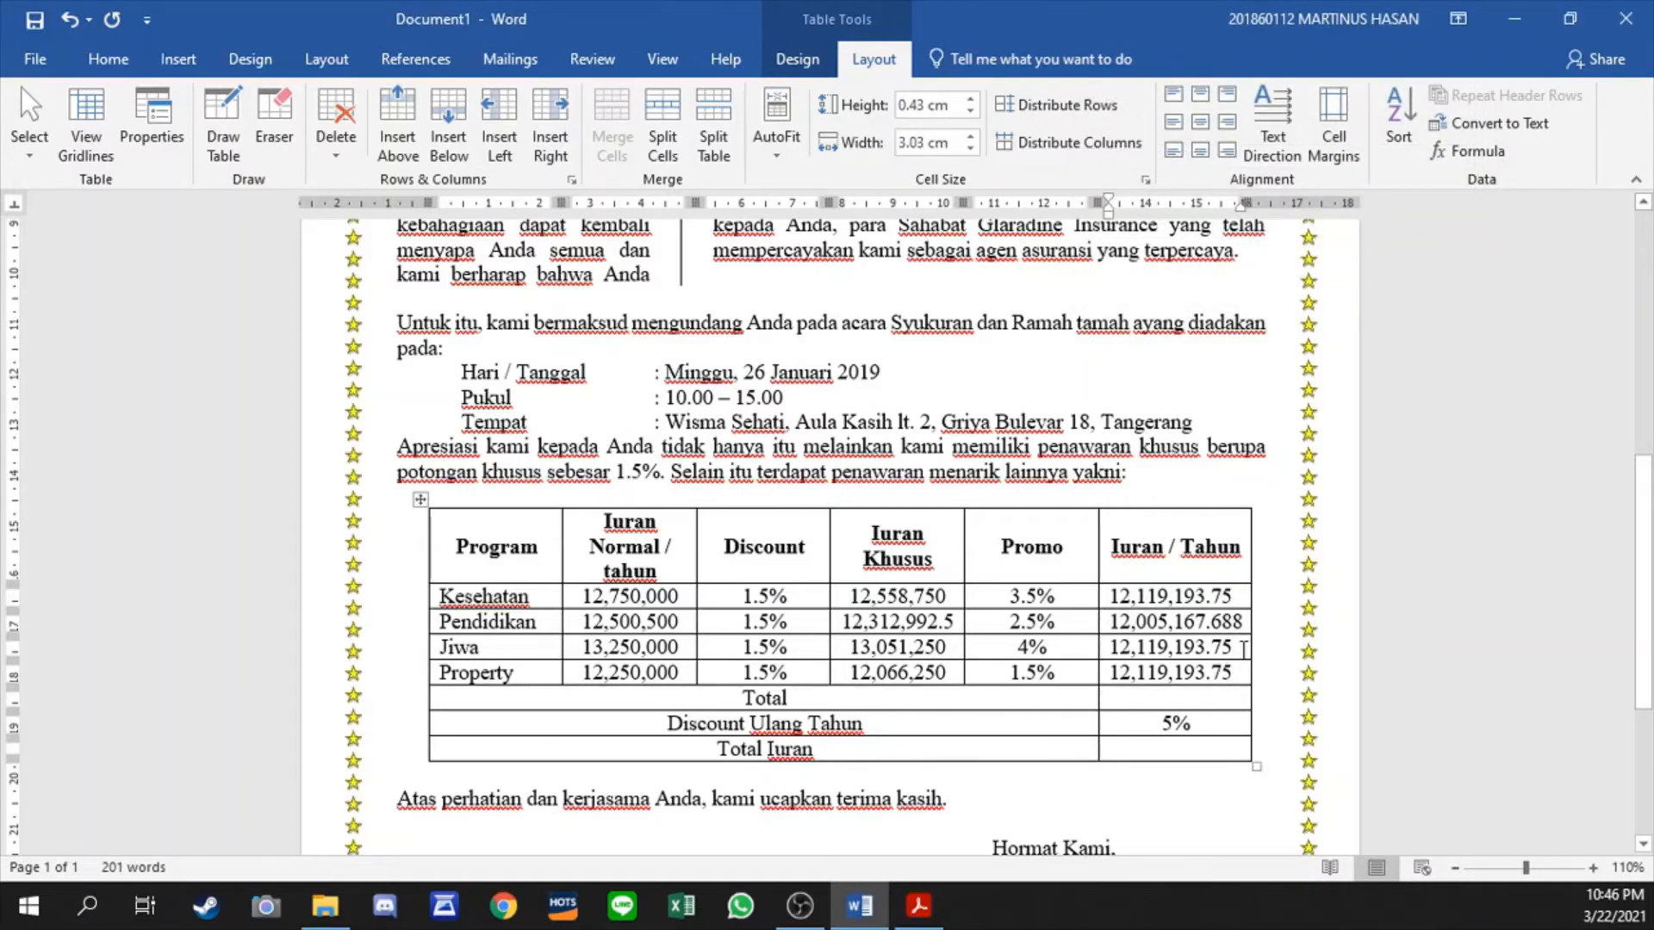
- Change the Jiwa row's Iuran / Tahun formula to refer to the cells of row 4
left_click(1238, 645)
left_click(1467, 151)
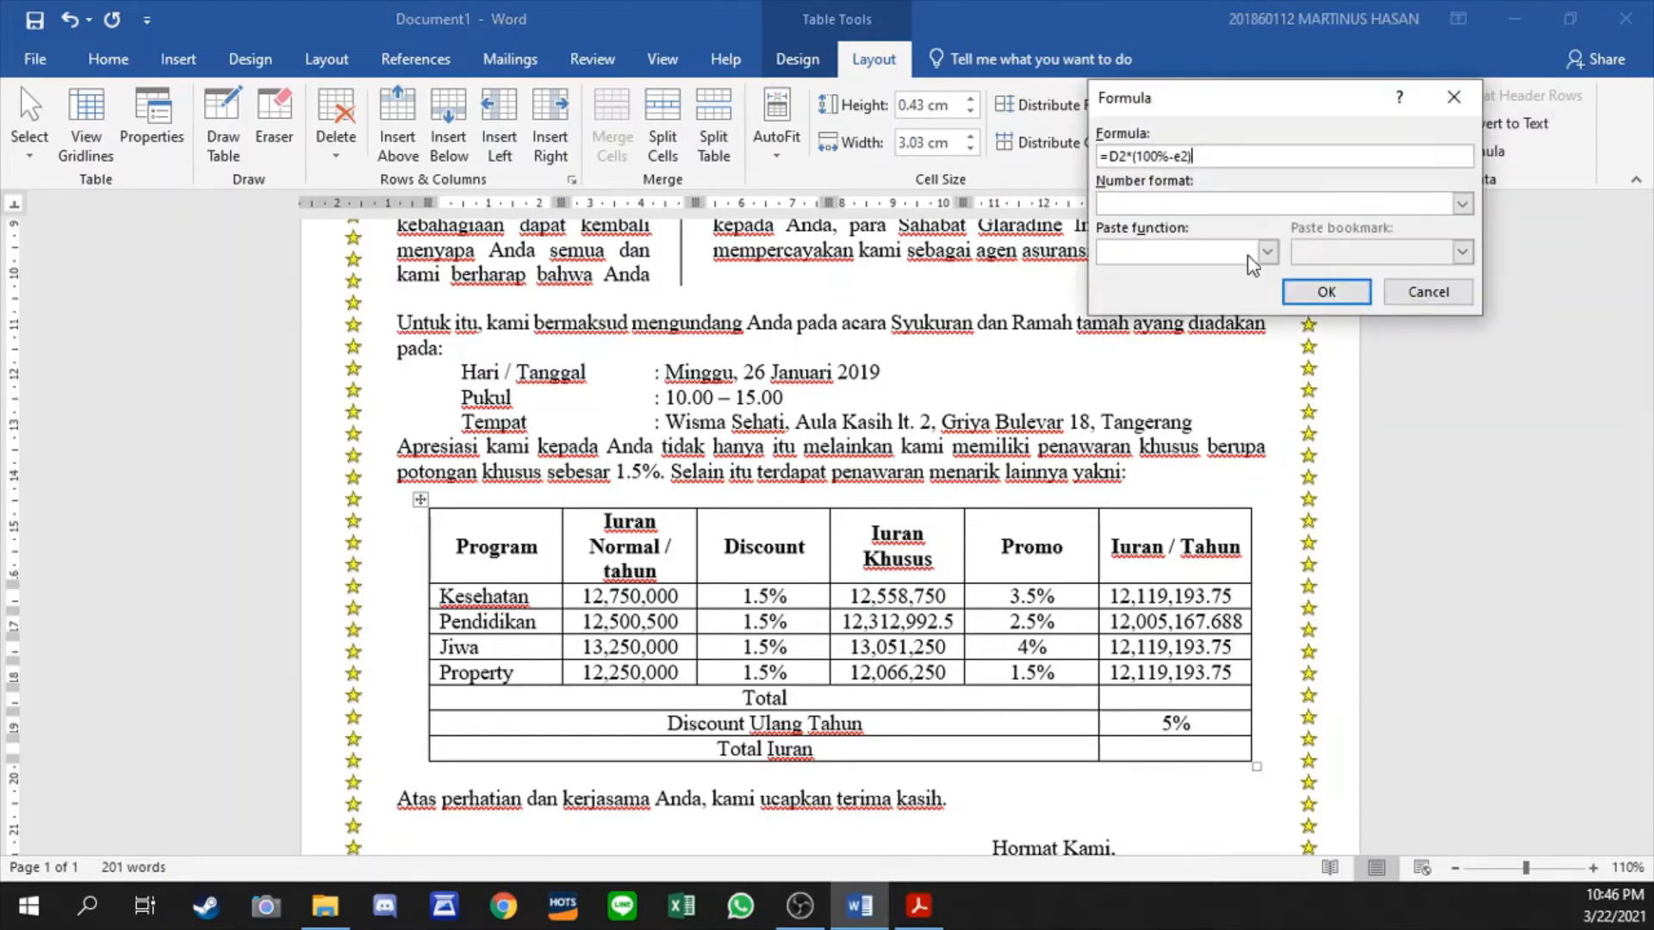
left_click(1125, 158)
key("BackSpace")
type("4")
key("Return")
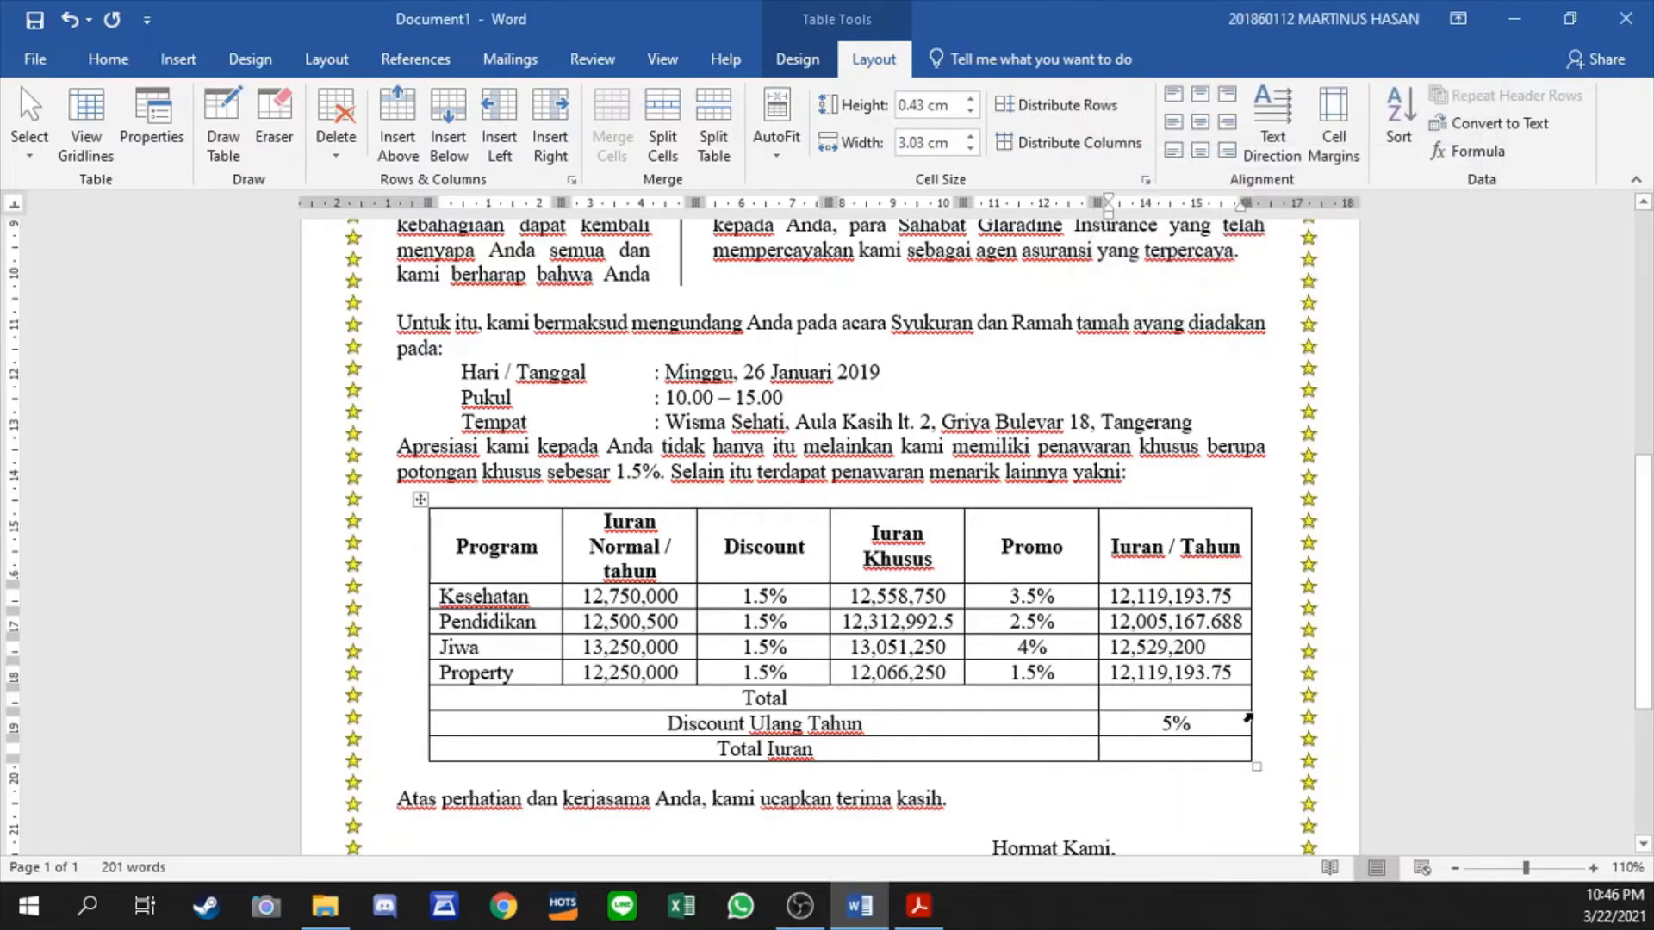
- Change the Property row's Iuran / Tahun formula to =D5*(100%-e5) with the number format #,##0
left_click_drag(1199, 673, 1083, 674)
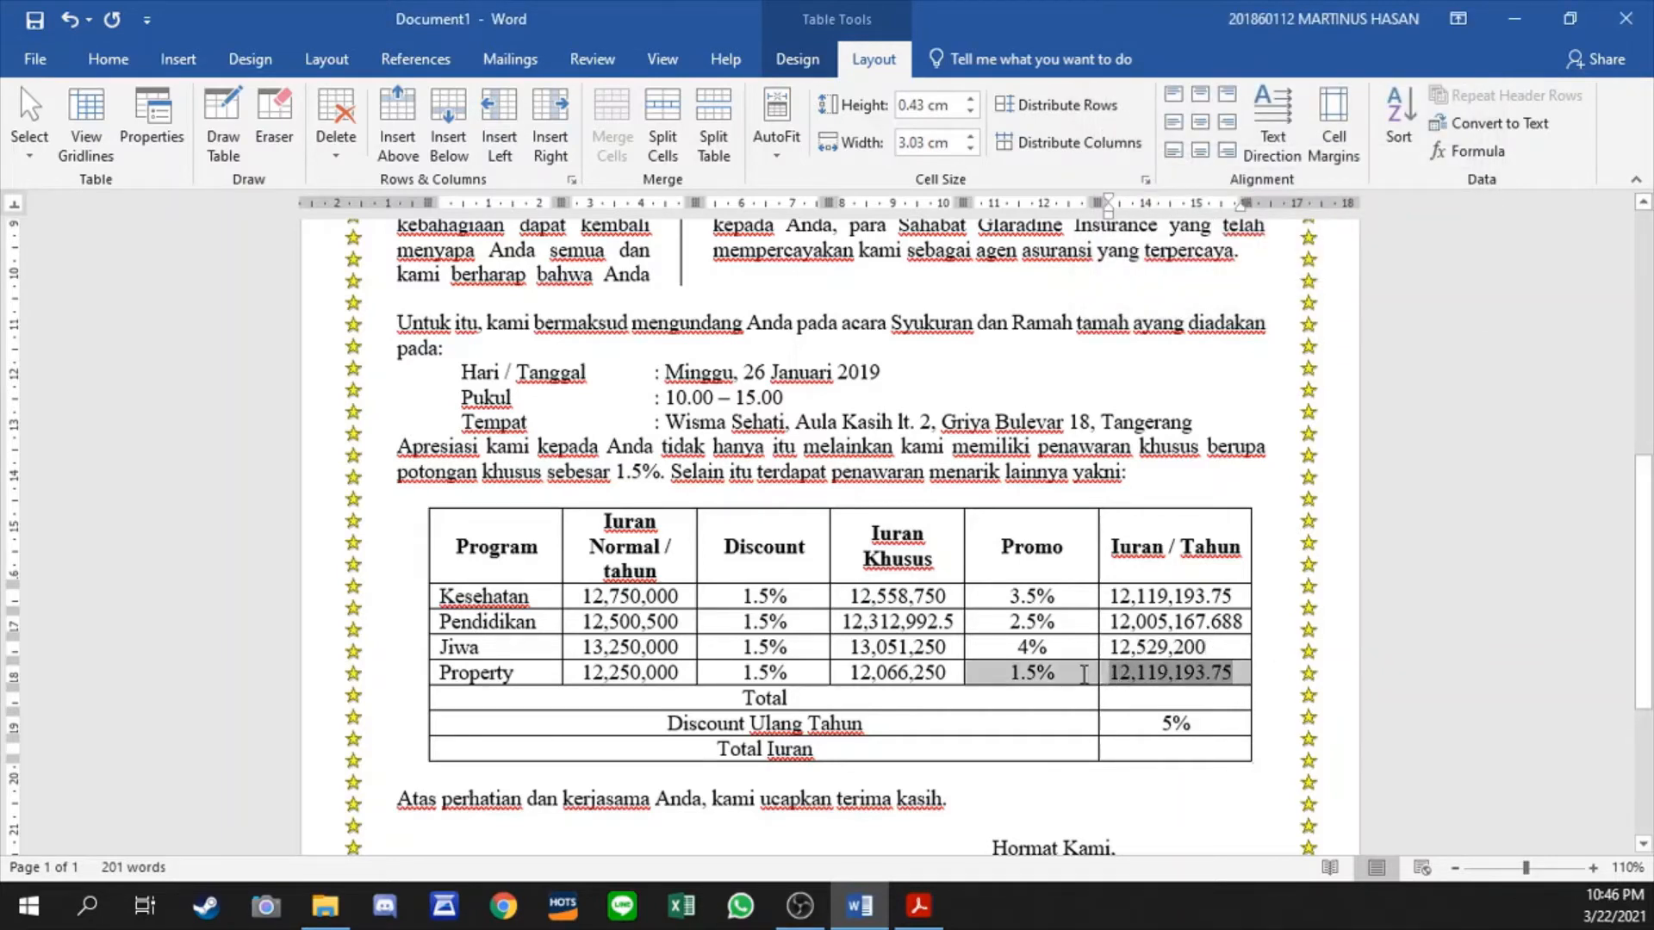
left_click(1206, 679)
left_click(1239, 672)
left_click_drag(1238, 672, 1112, 674)
left_click(1473, 150)
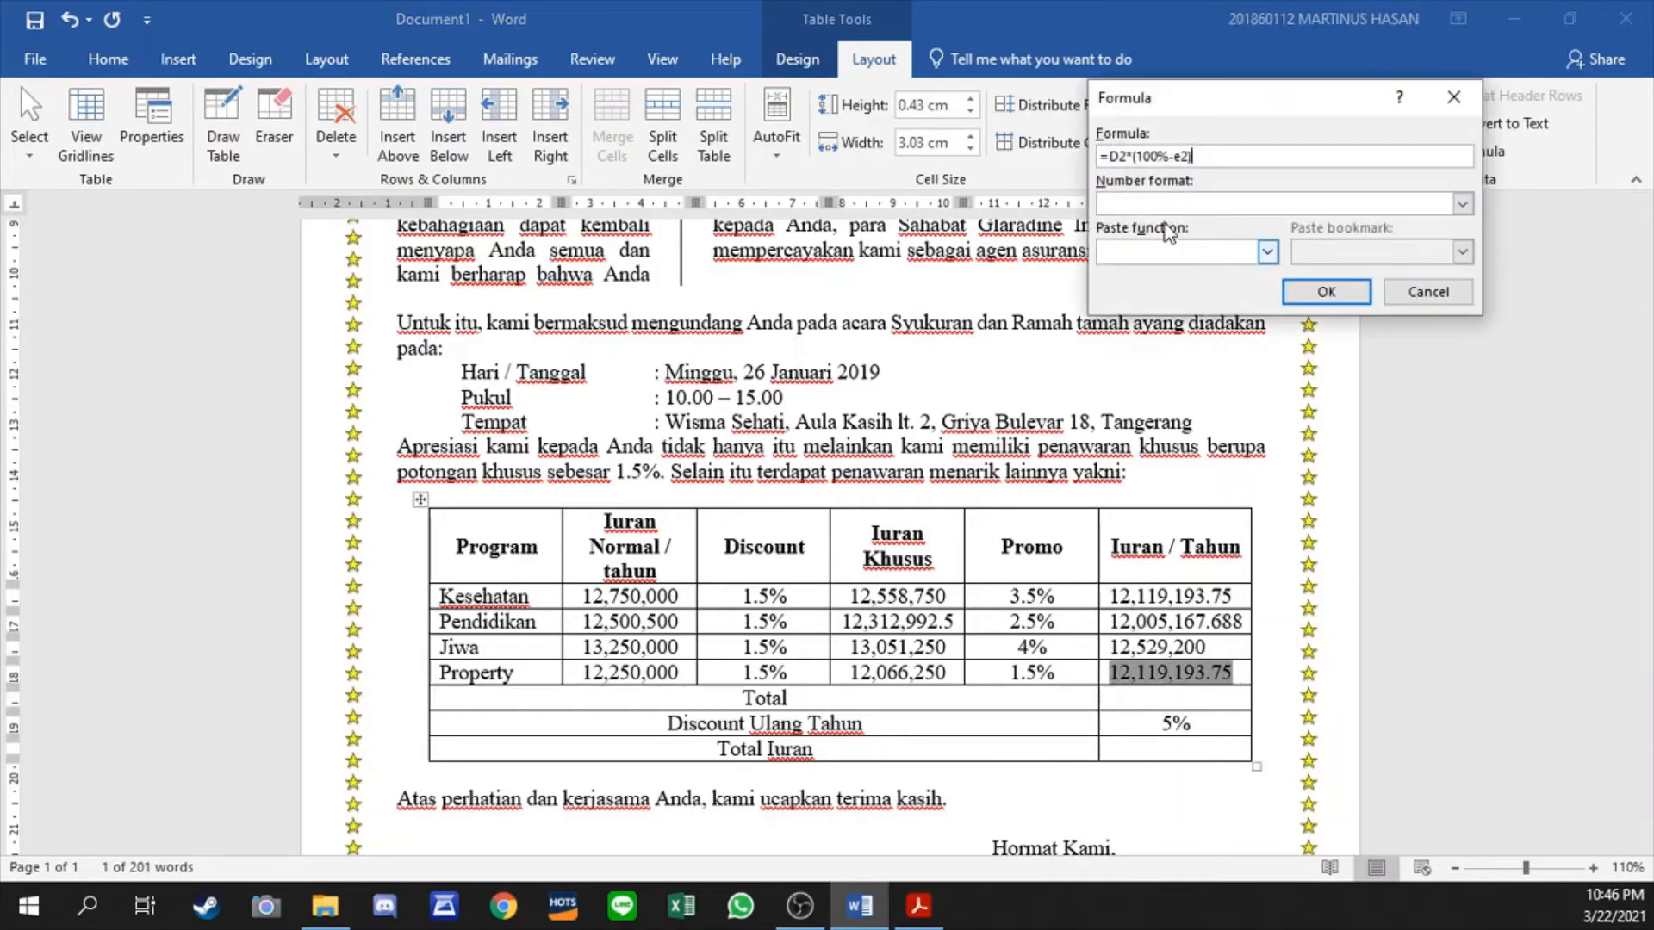
left_click(1123, 156)
key("BackSpace")
type("5")
left_click(1462, 203)
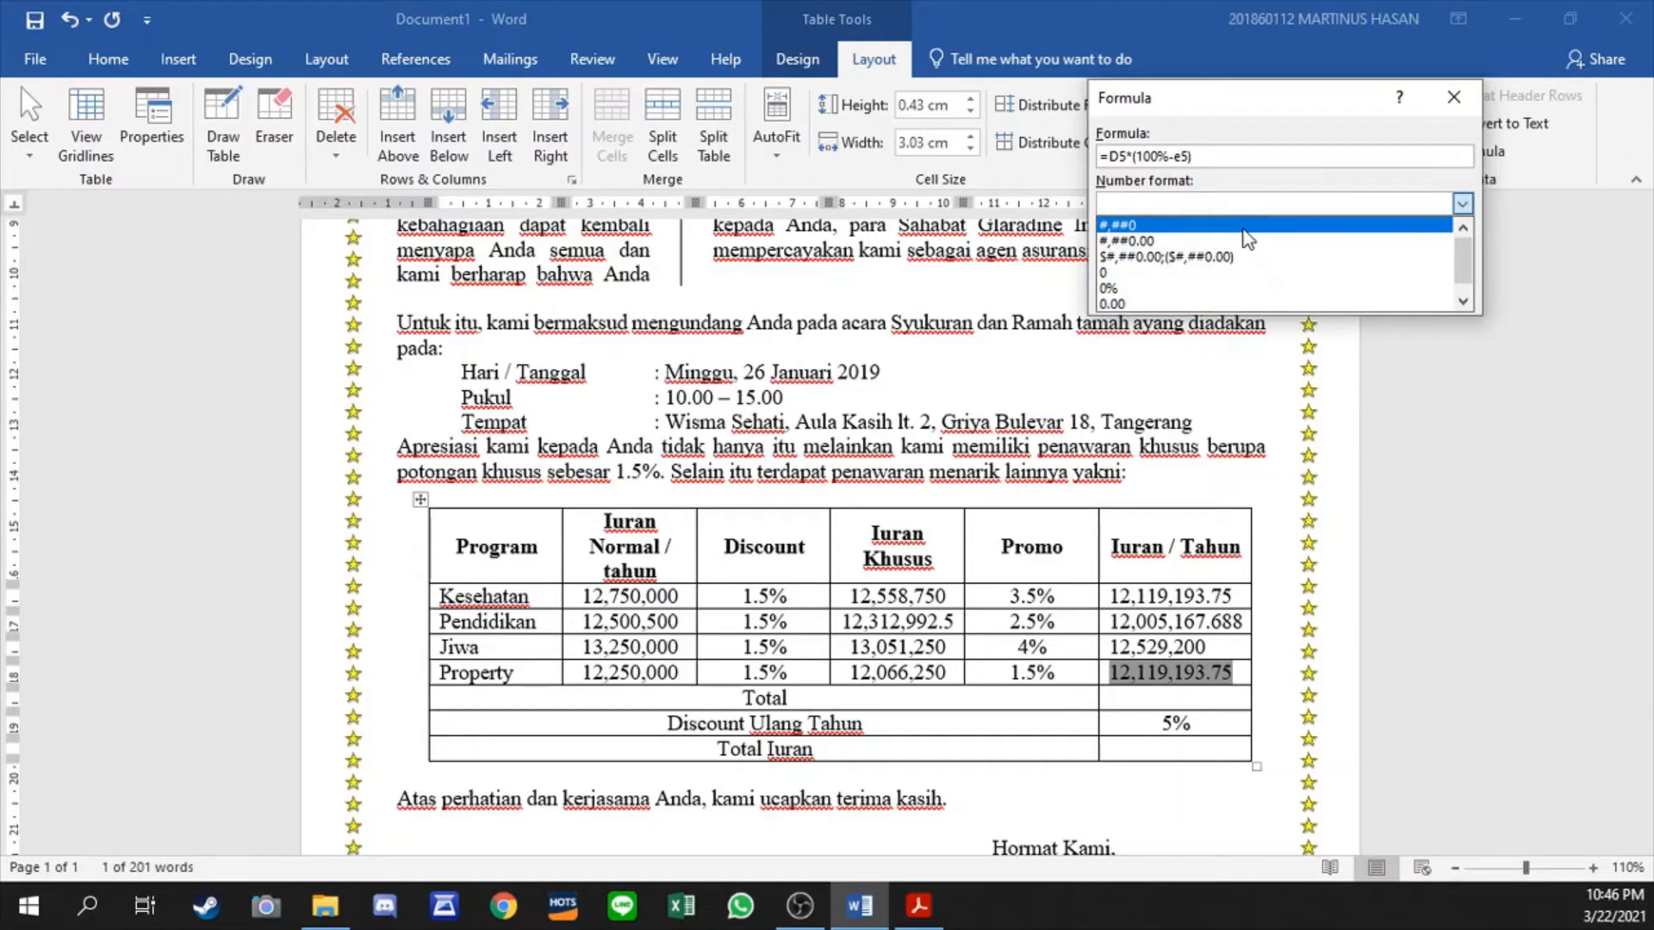
scroll(1176, 245, "down", 1)
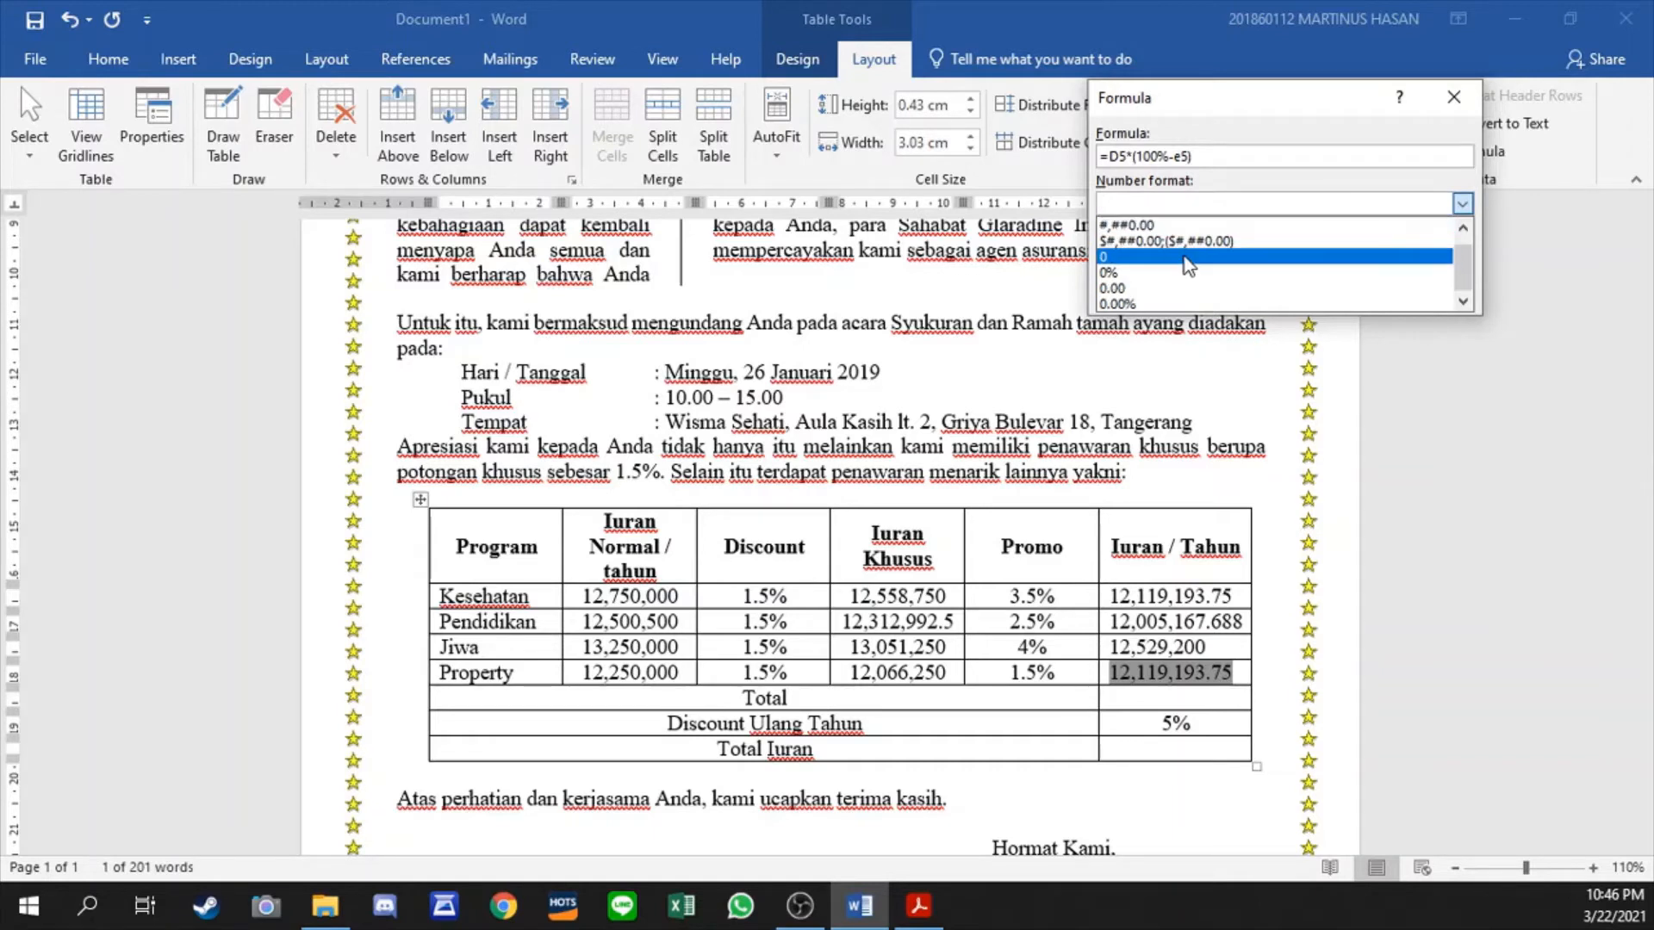
scroll(1196, 231, "up", 1)
left_click(1199, 230)
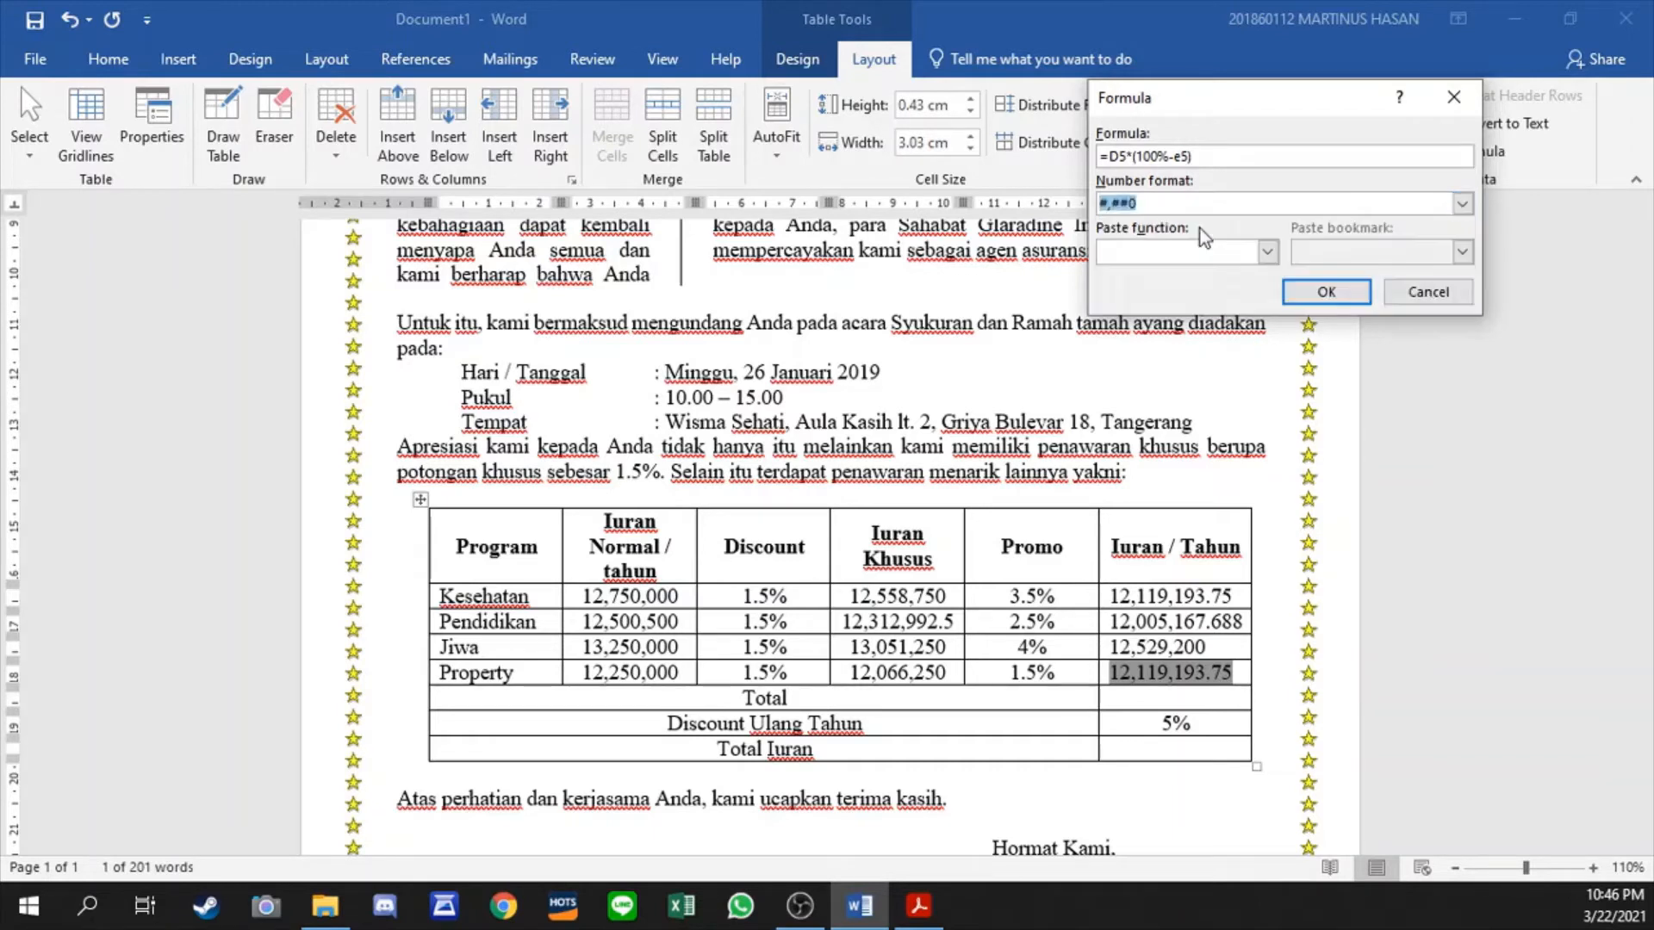
left_click(1326, 291)
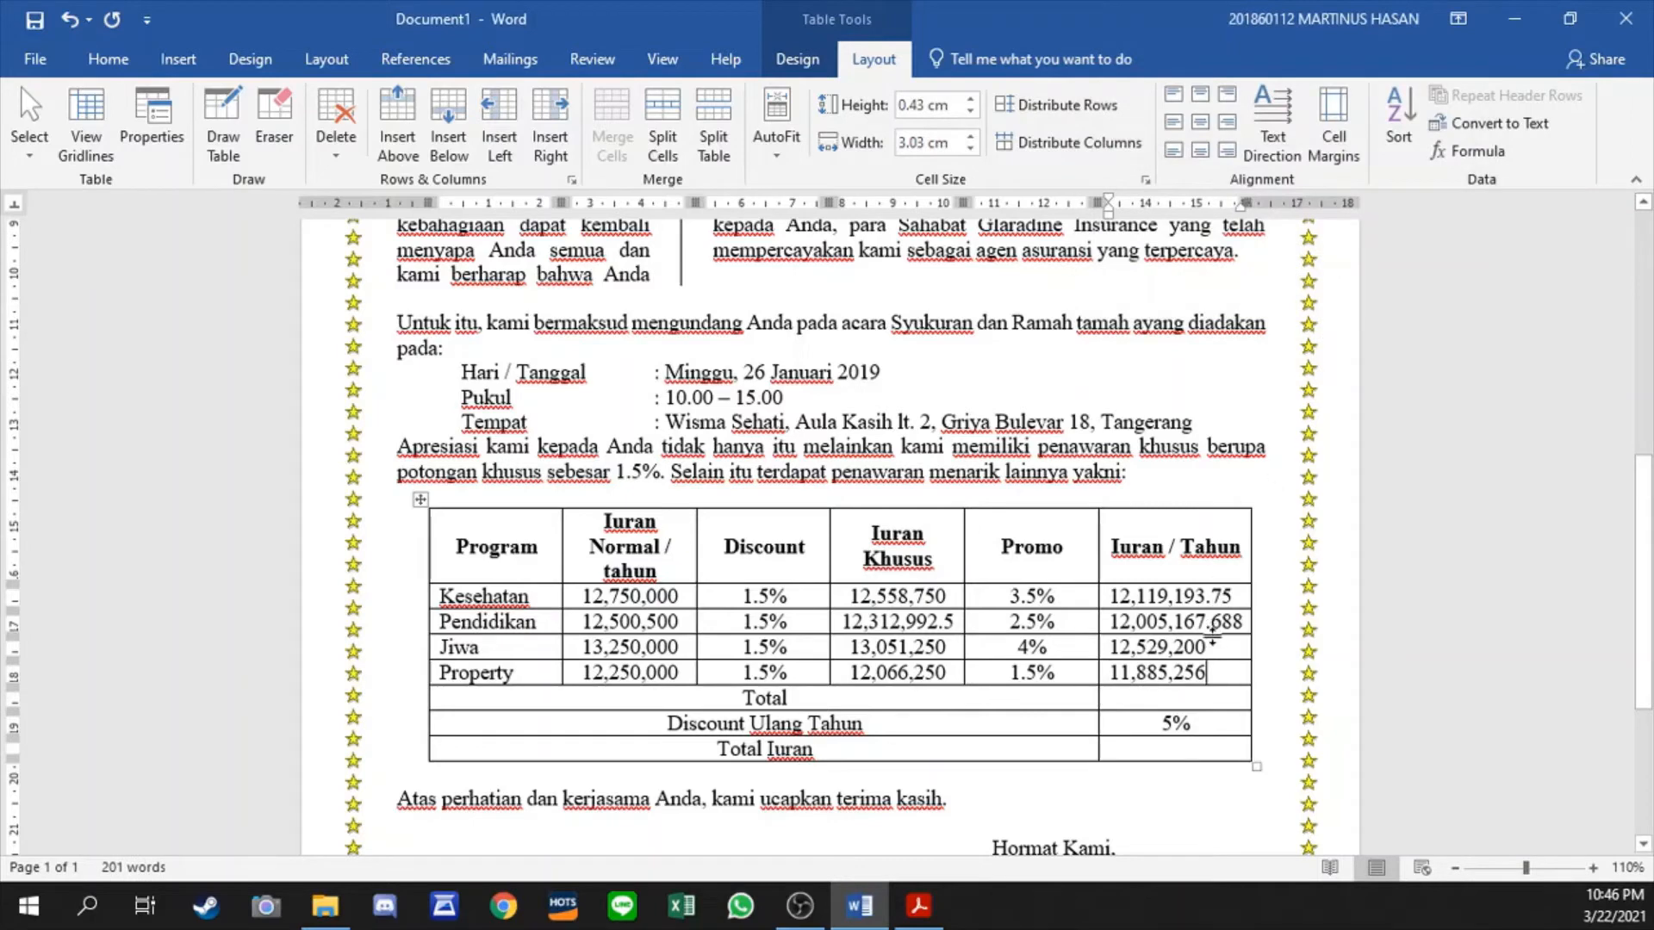
left_click_drag(1212, 638, 1110, 590)
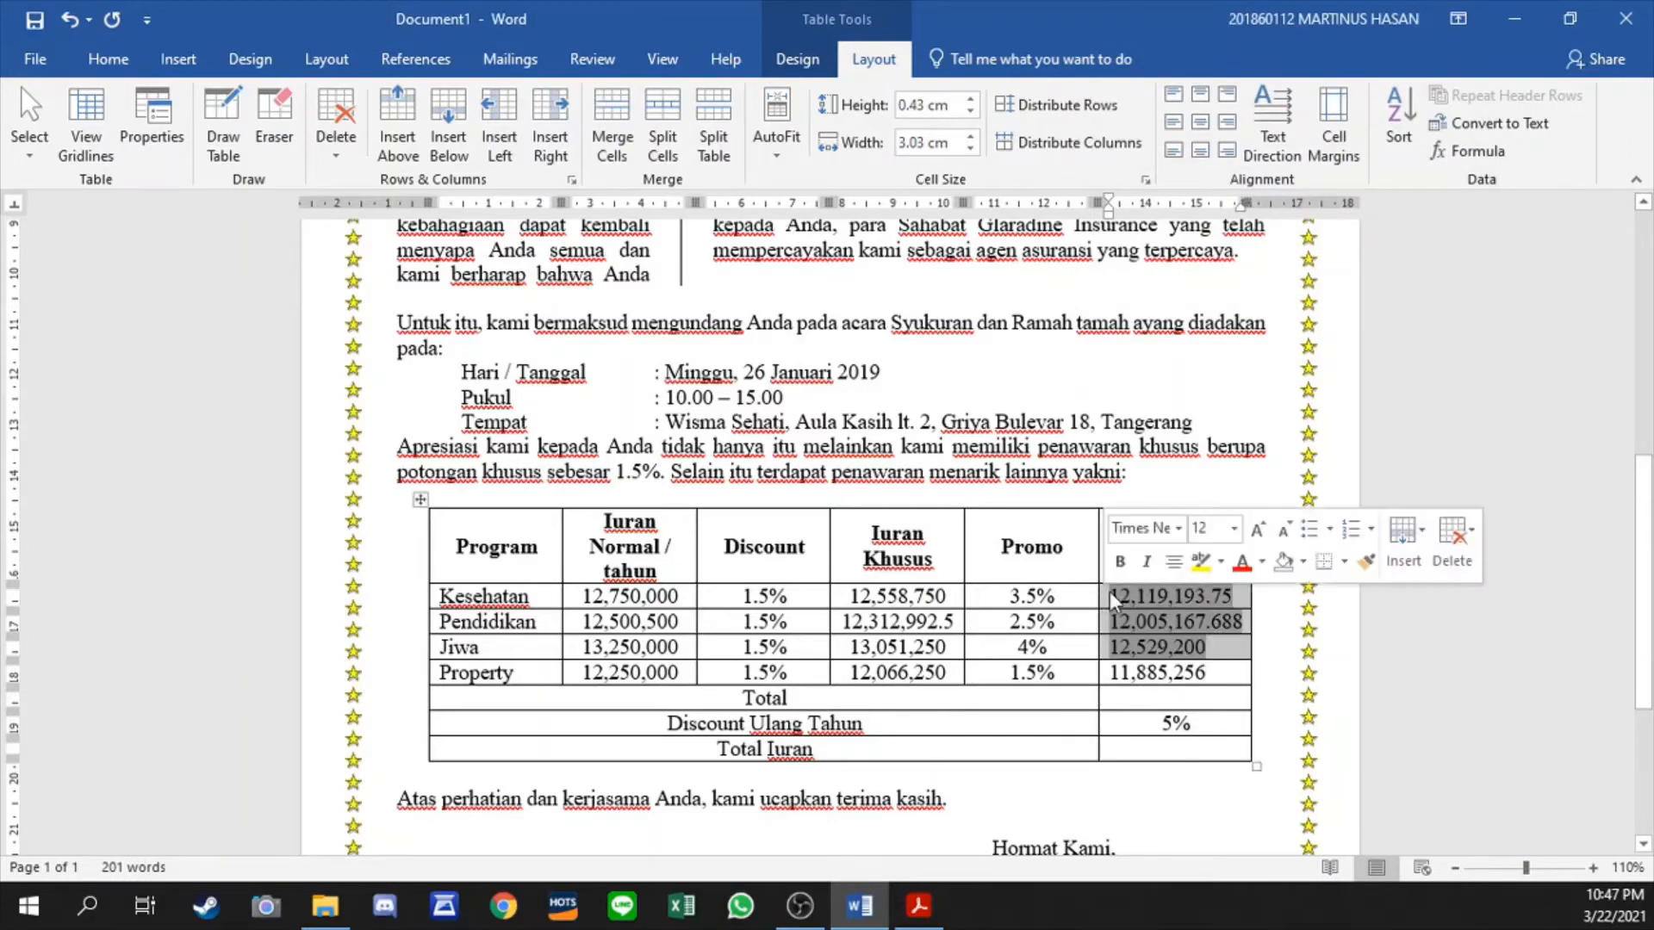
left_click(1467, 151)
left_click(1428, 292)
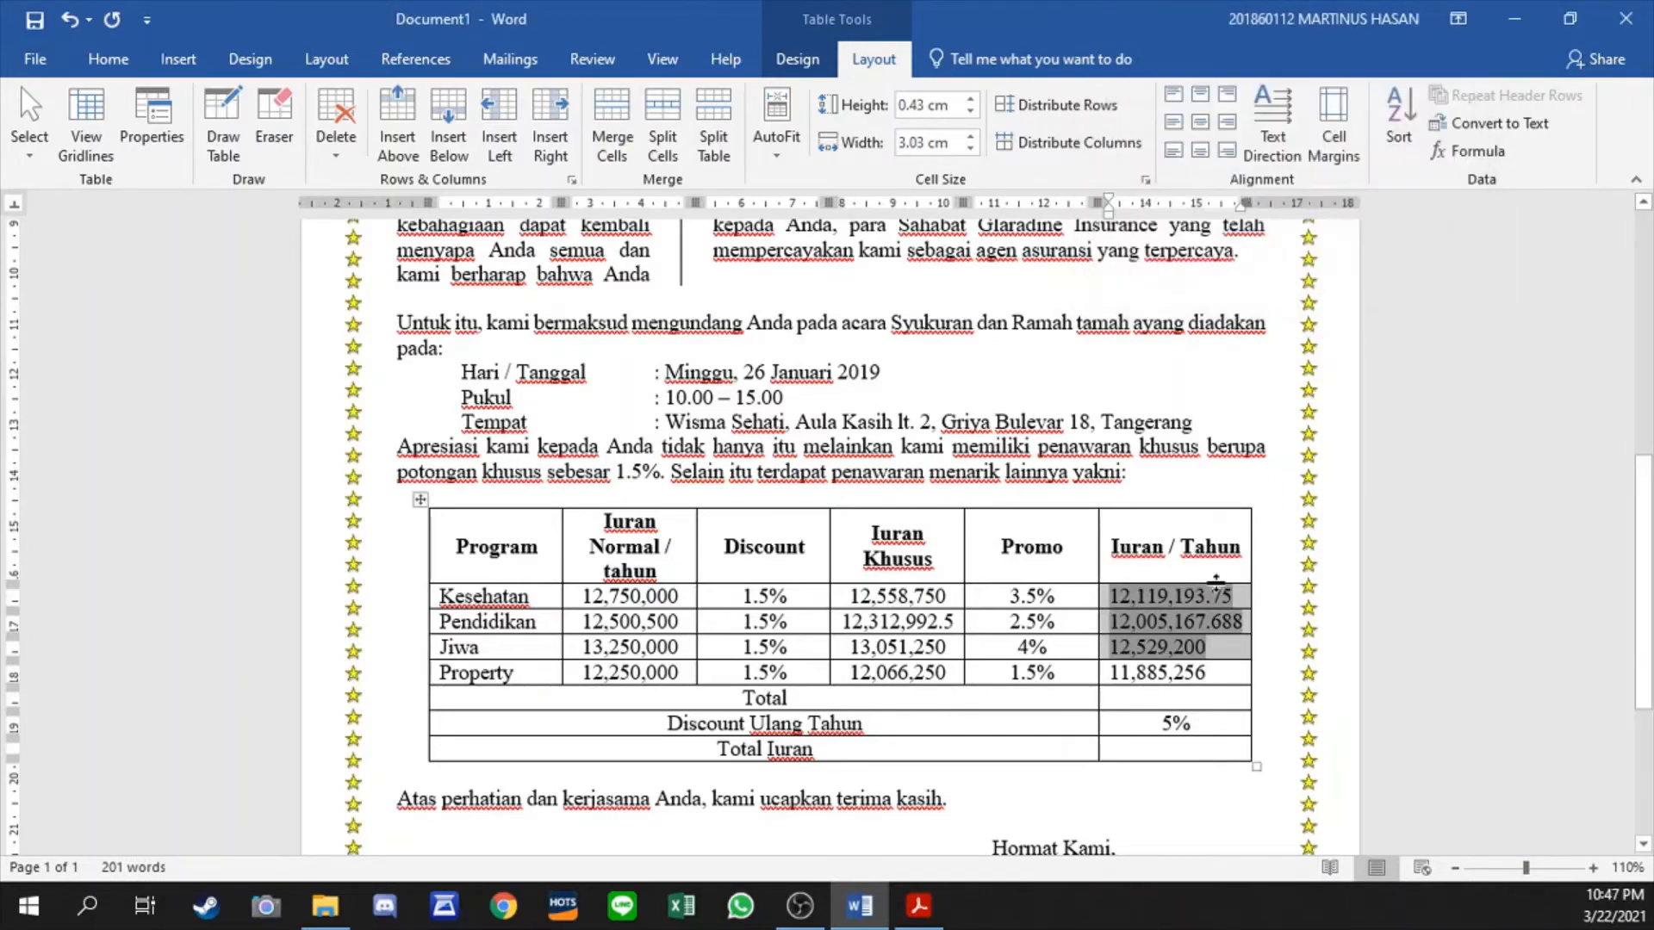
- Apply the number format #,##0 to the Kesehatan row's Iuran / Tahun formula
left_click(1228, 596)
left_click(1465, 151)
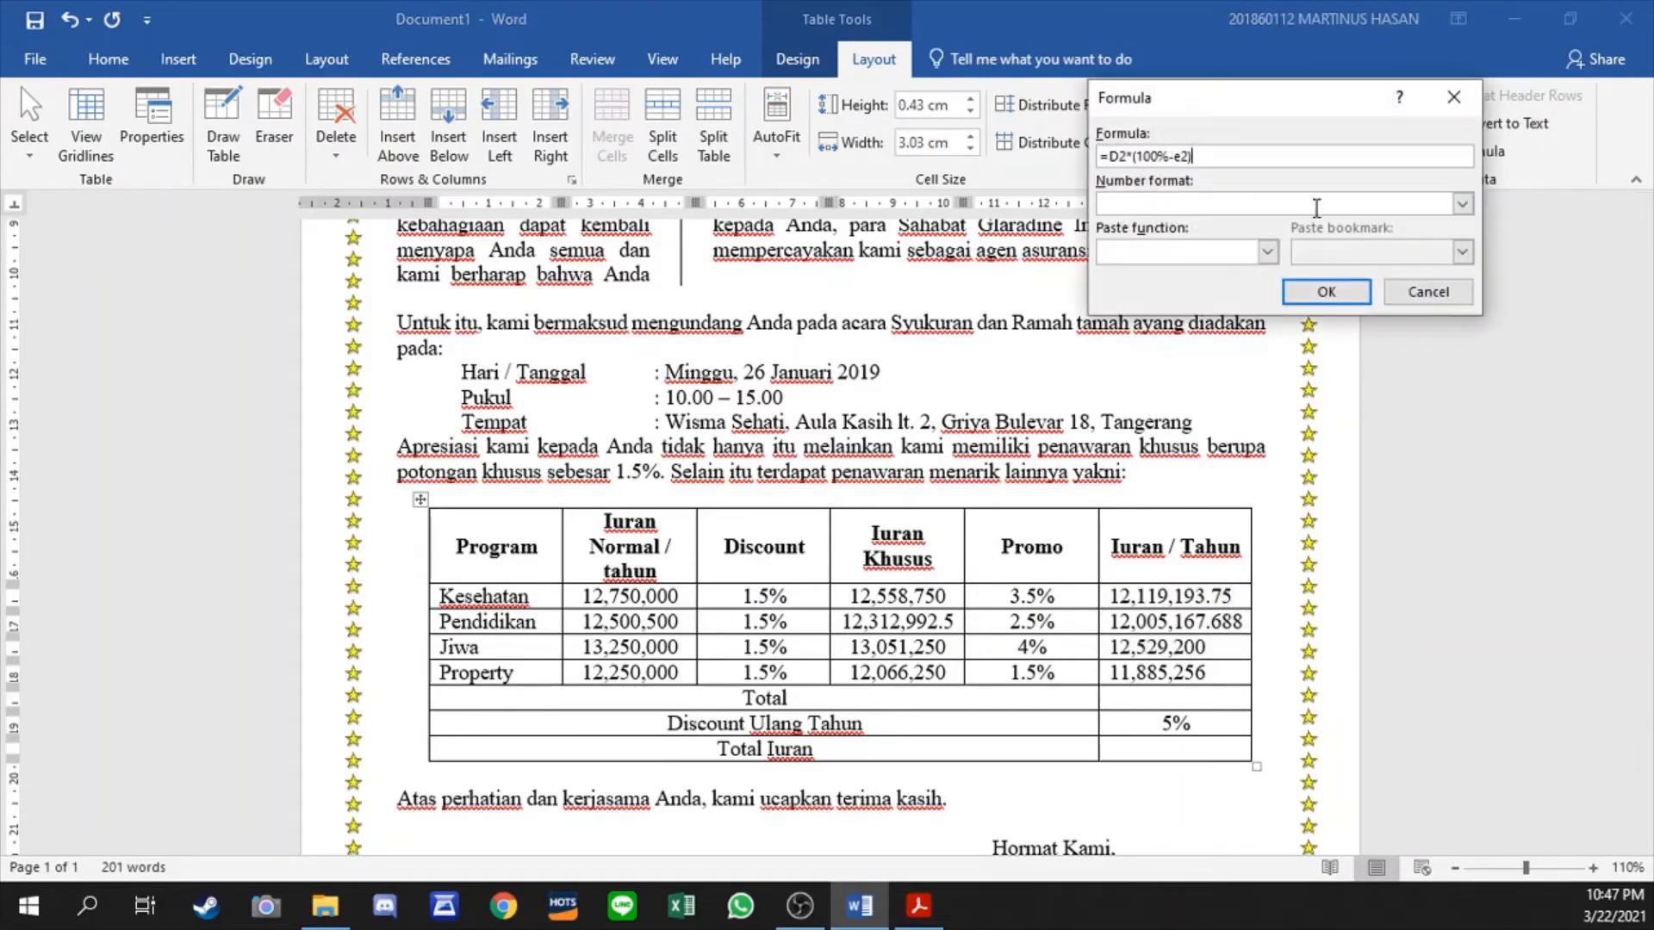
left_click(1462, 203)
left_click(1189, 222)
left_click(1327, 292)
- Apply the number format #,##0 to the Pendidikan row's Iuran / Tahun formula
double_click(1223, 621)
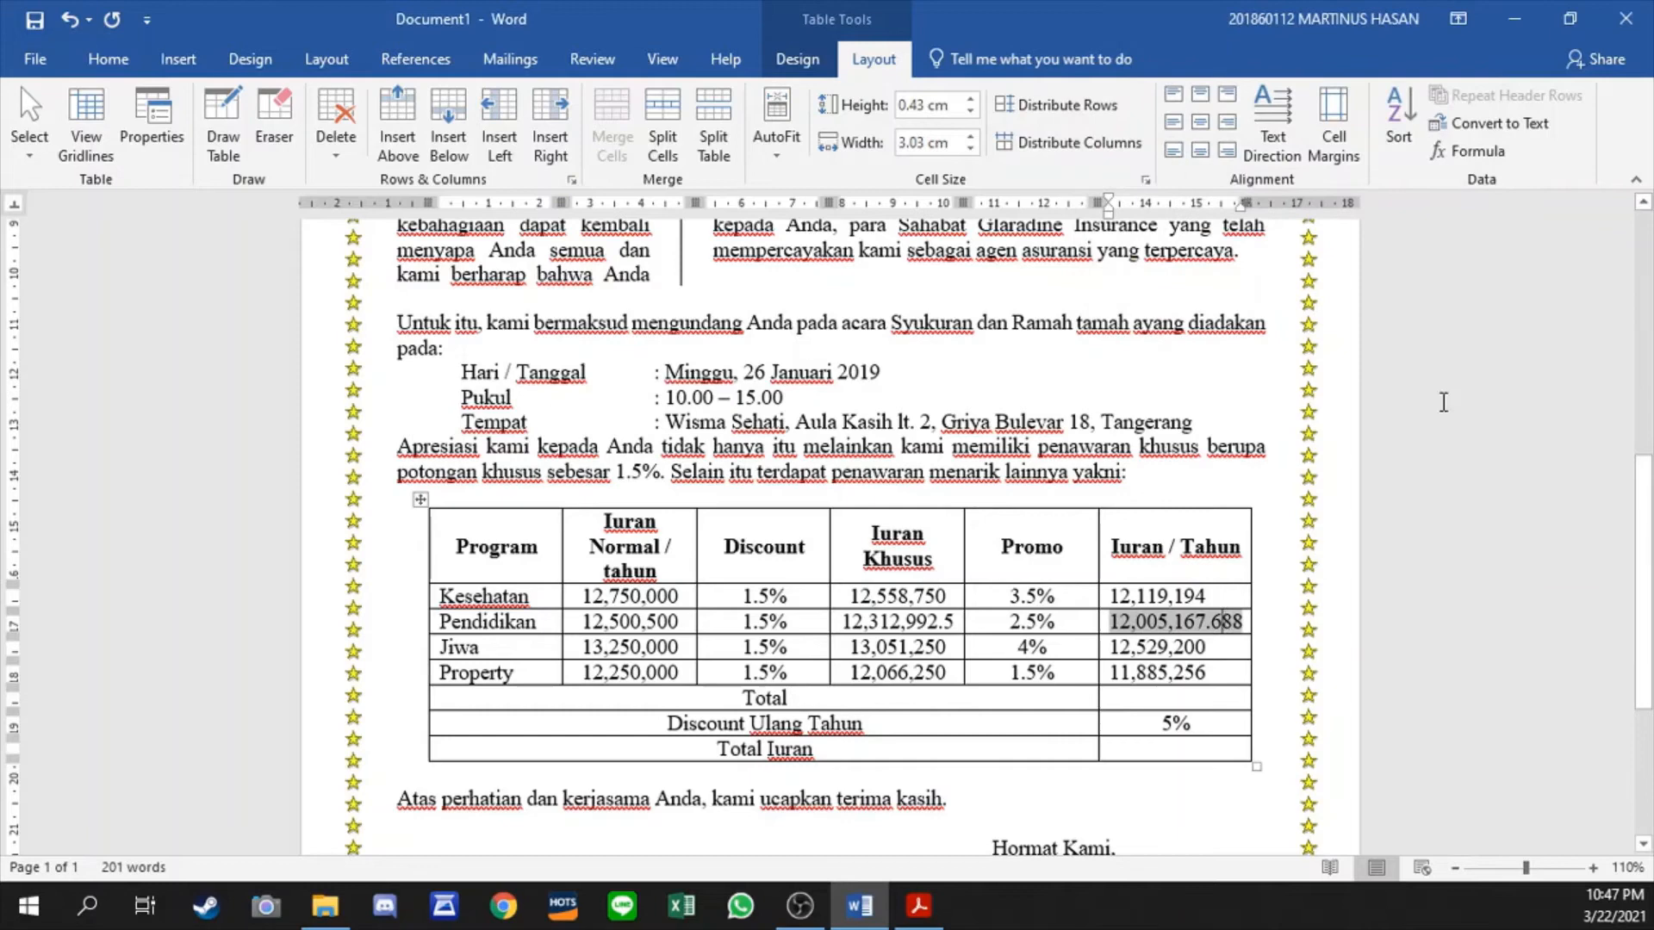
left_click(1473, 151)
left_click(1462, 204)
left_click(1155, 221)
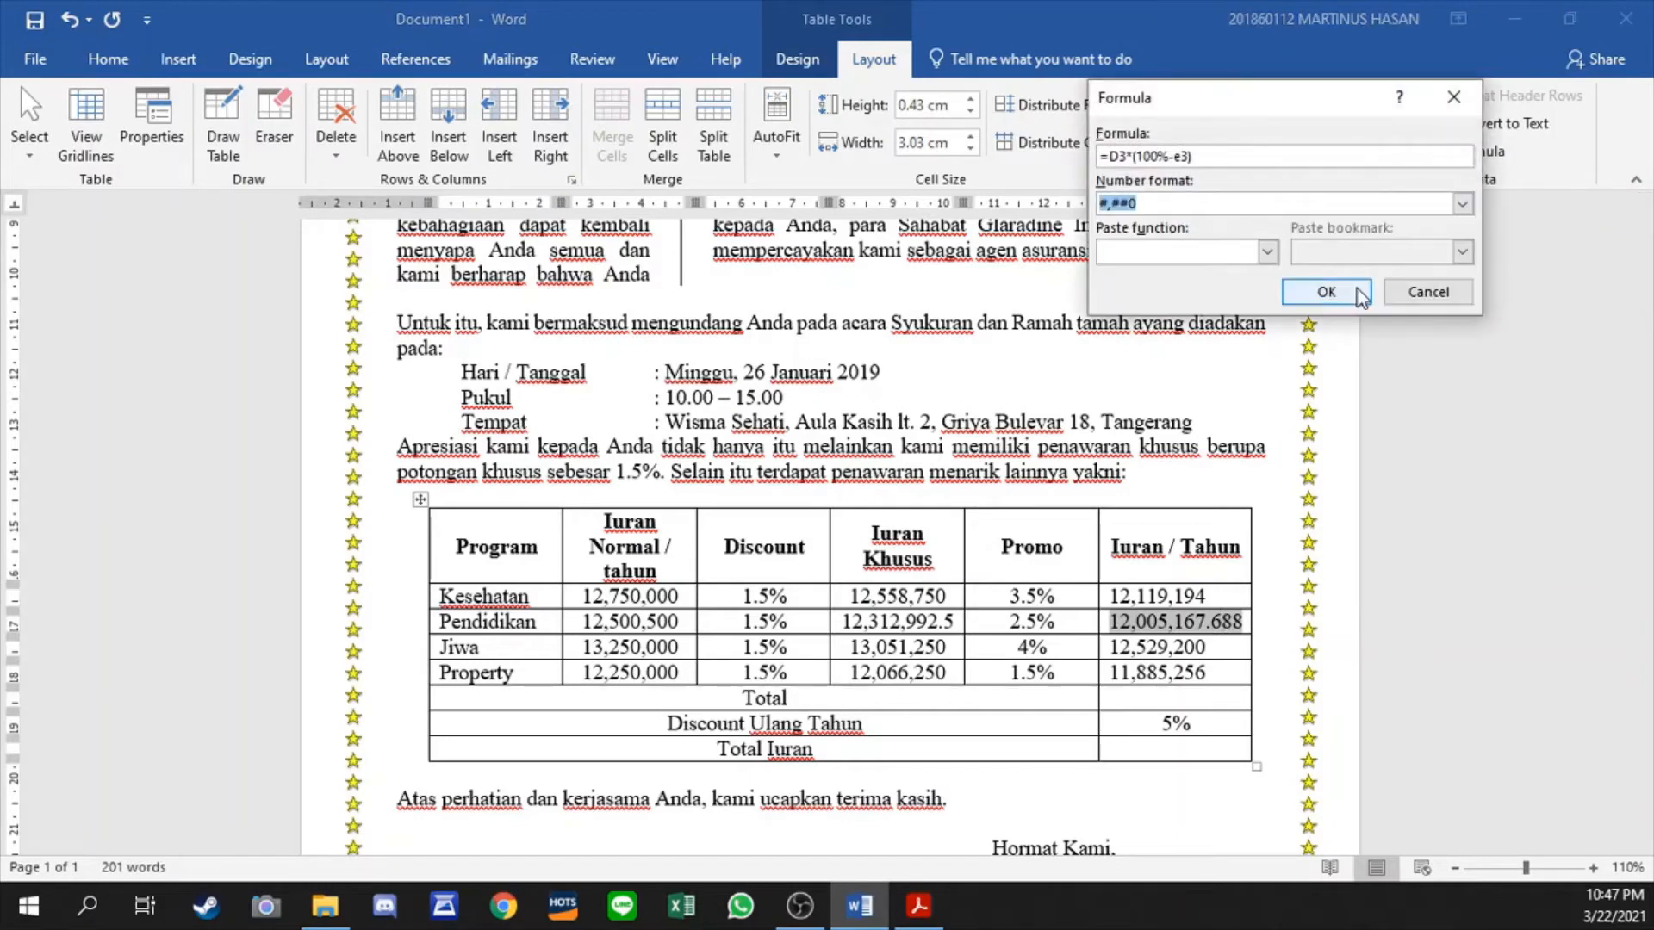
left_click(1327, 292)
- Apply the number format #,##0 to the Jiwa row's Iuran / Tahun formula
left_click(1216, 647)
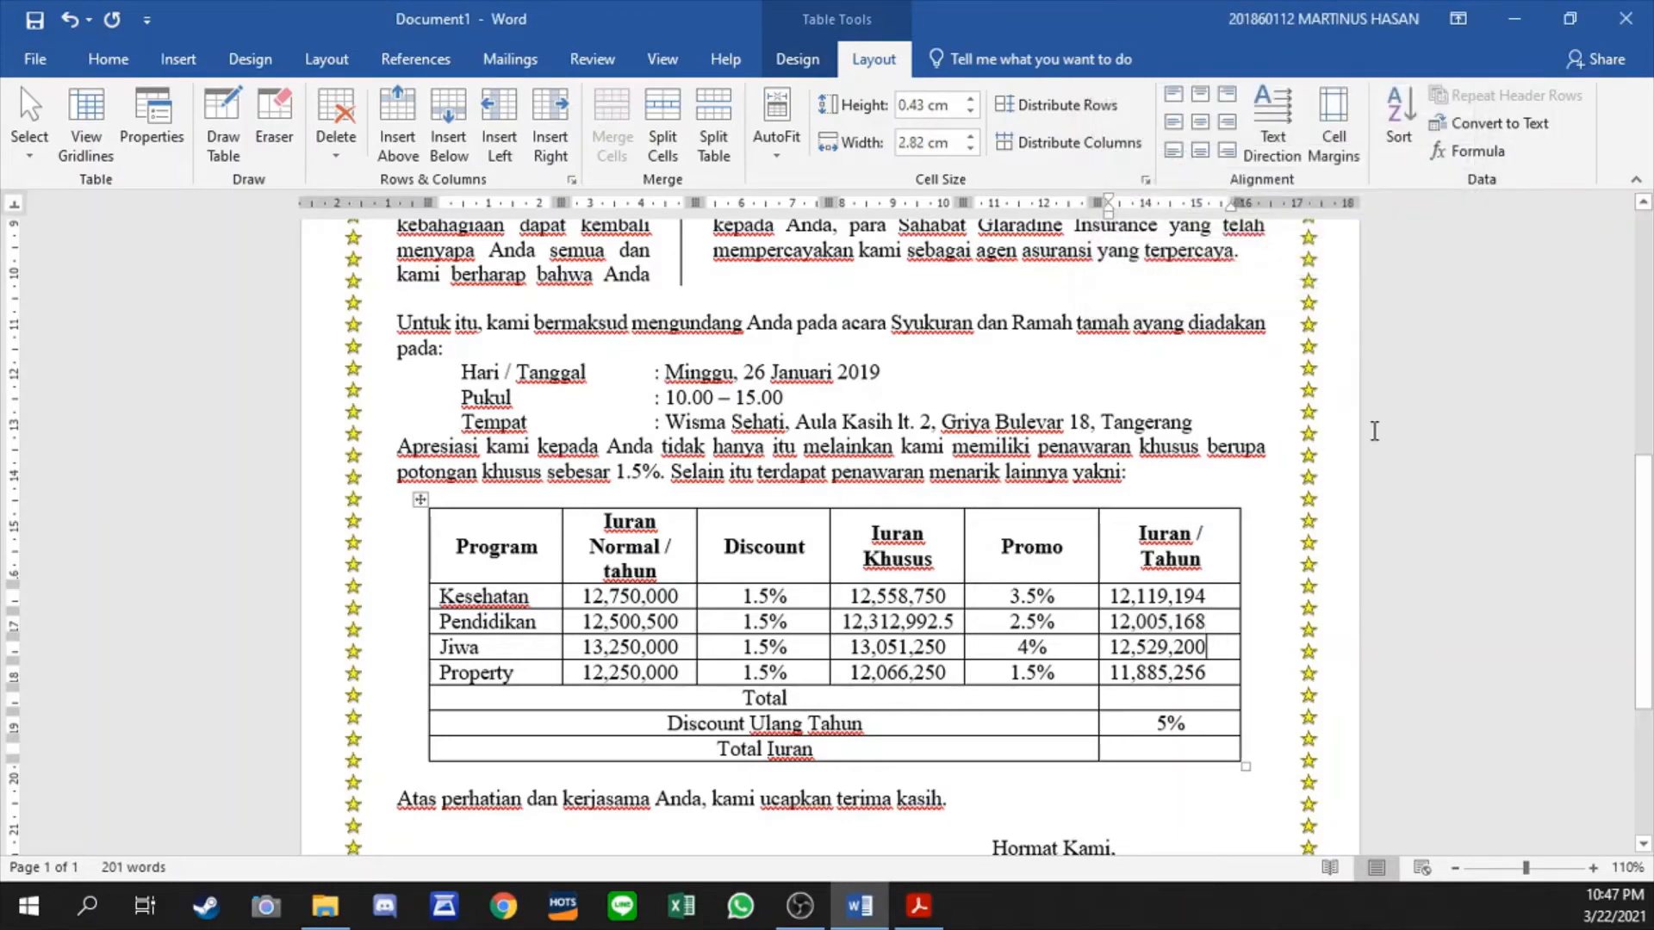
left_click(1473, 152)
left_click(1462, 204)
left_click(1154, 222)
left_click(1326, 292)
- Apply the number format #,##0 to the Kesehatan row's Iuran Khusus formula
left_click(959, 596)
left_click(1473, 152)
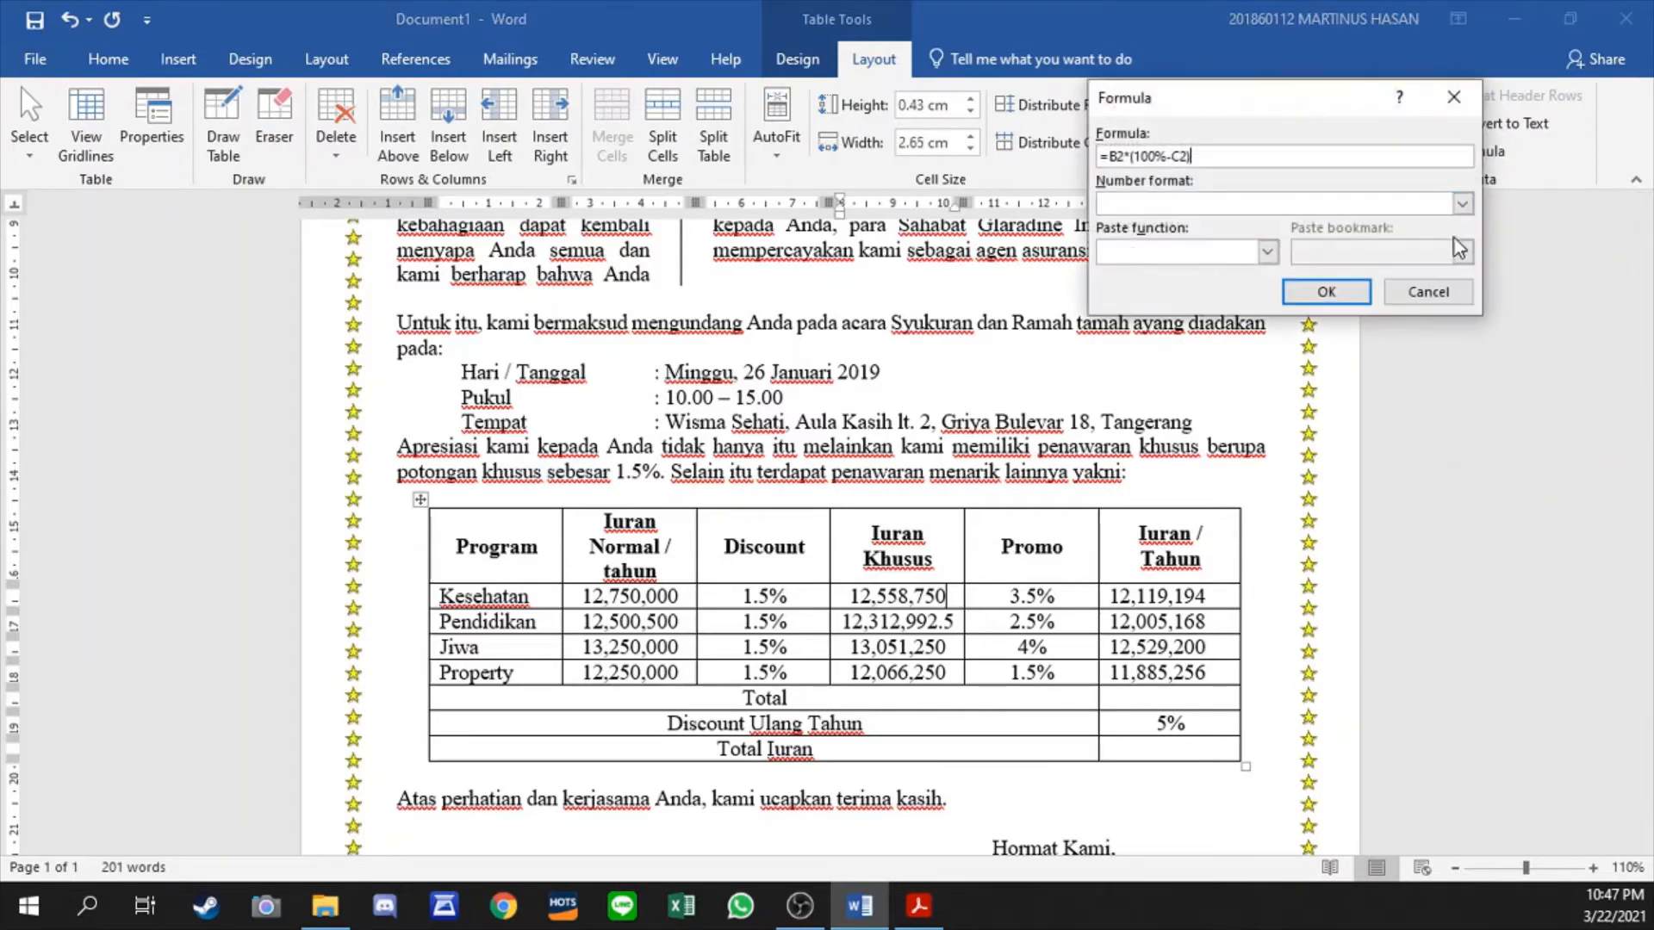
left_click(1462, 203)
left_click(1418, 226)
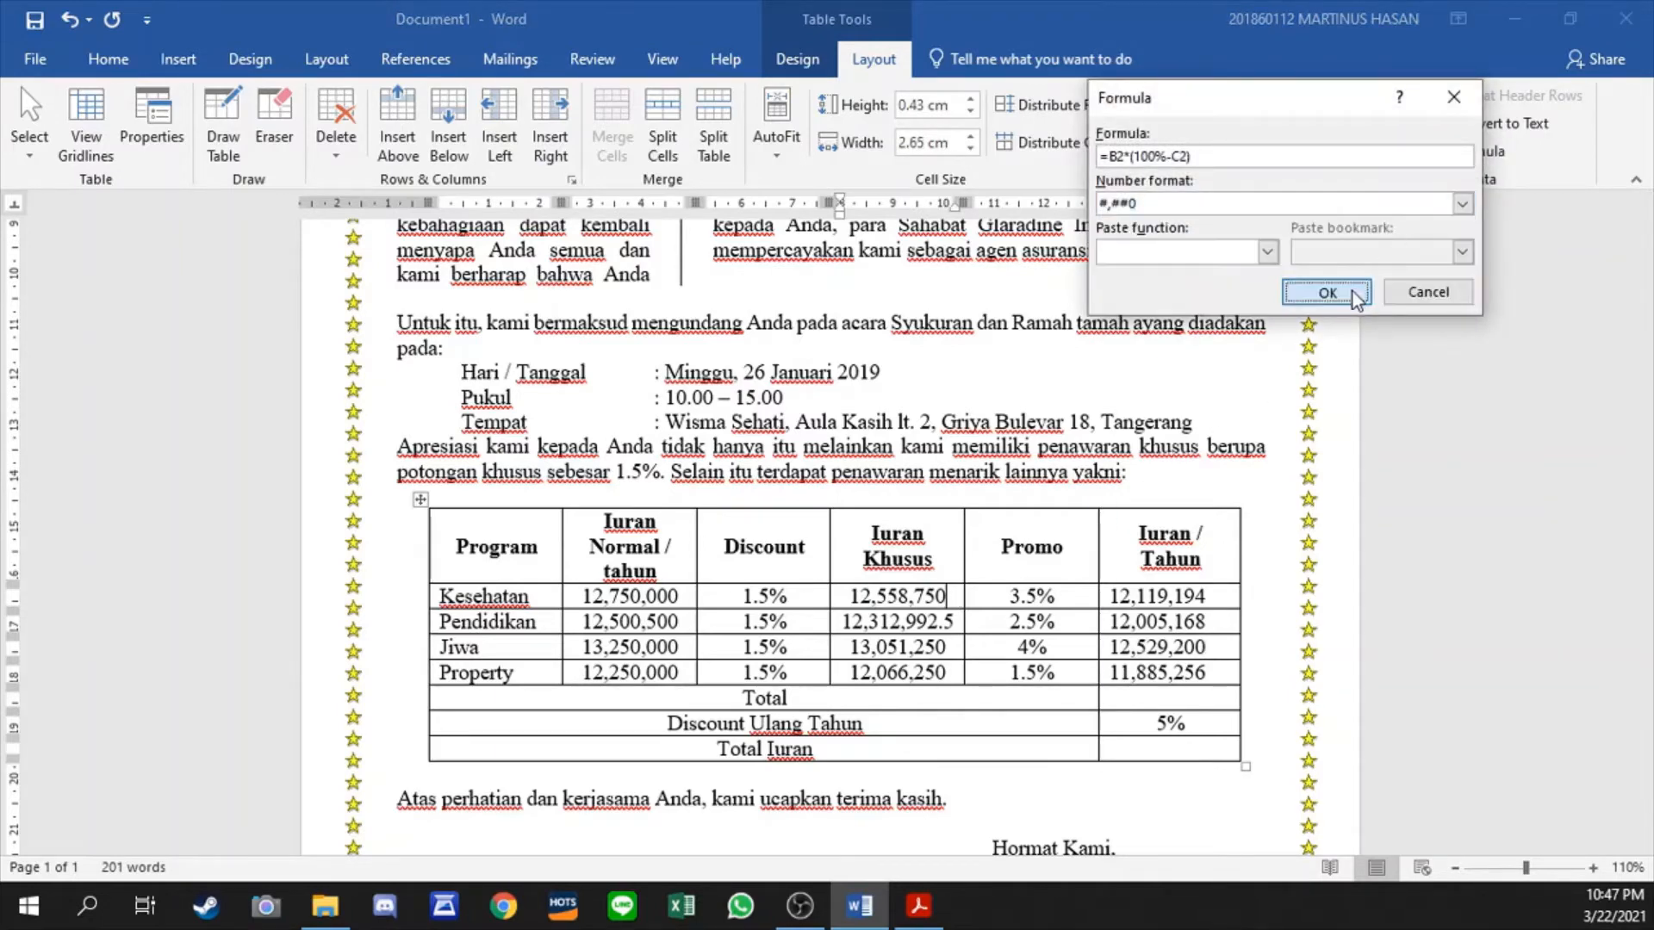
left_click(1326, 292)
- Apply the number format #,##0 to the Pendidikan row's Iuran Khusus formula
key("Down")
left_click(1474, 152)
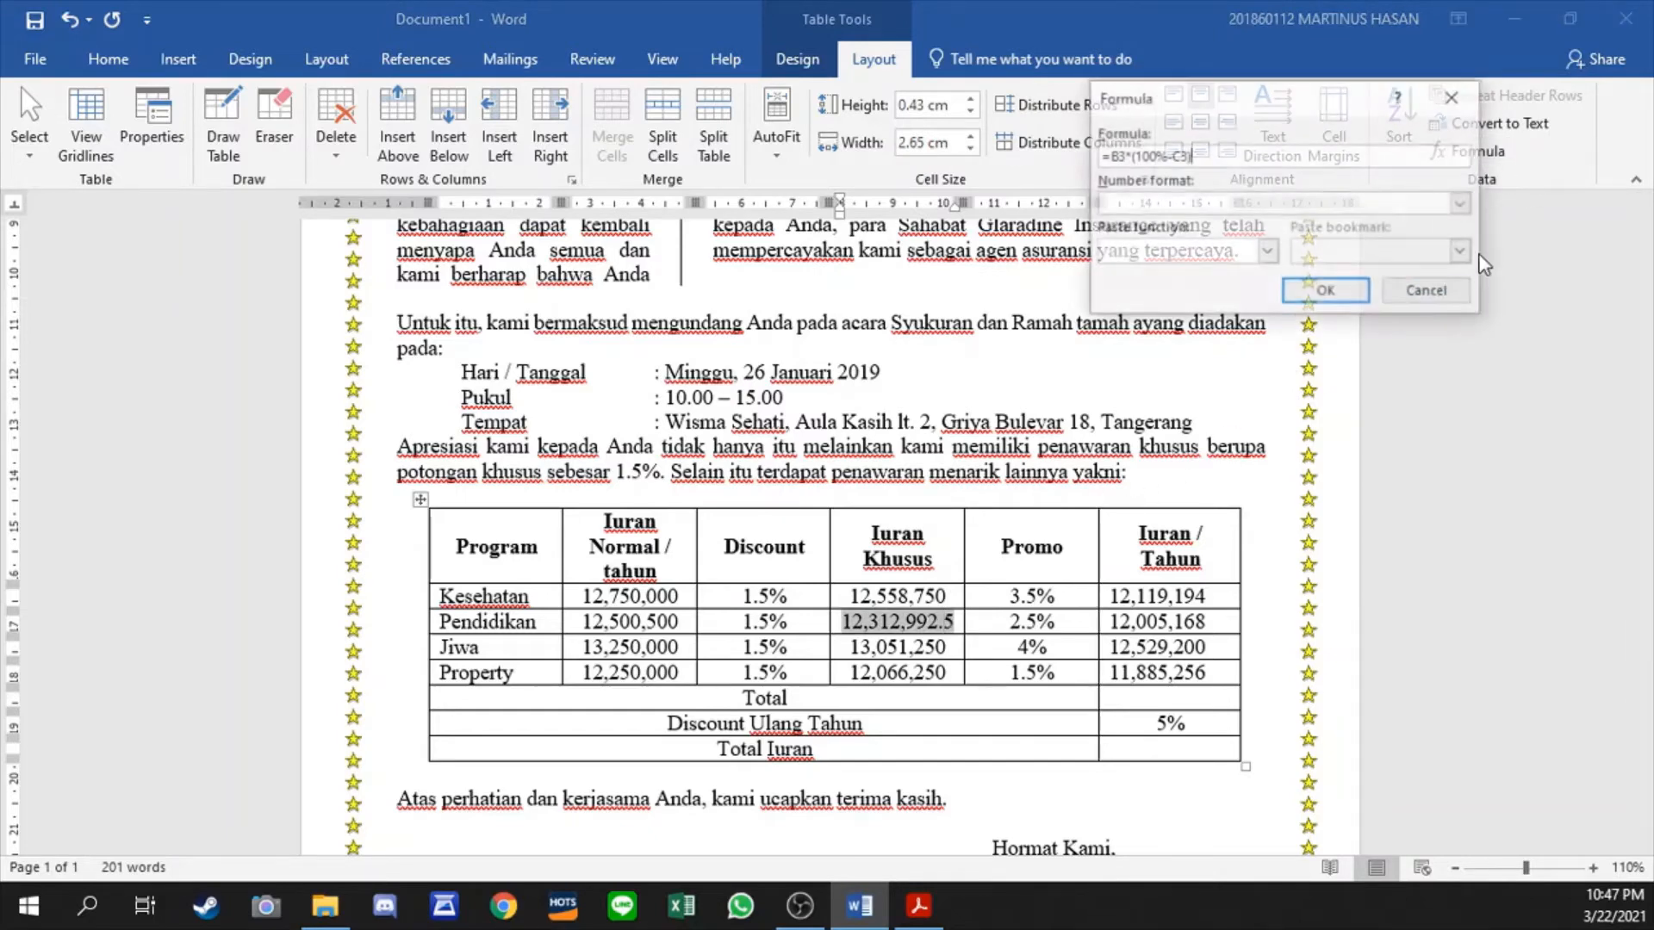
left_click(1462, 204)
left_click(1428, 226)
left_click(1347, 288)
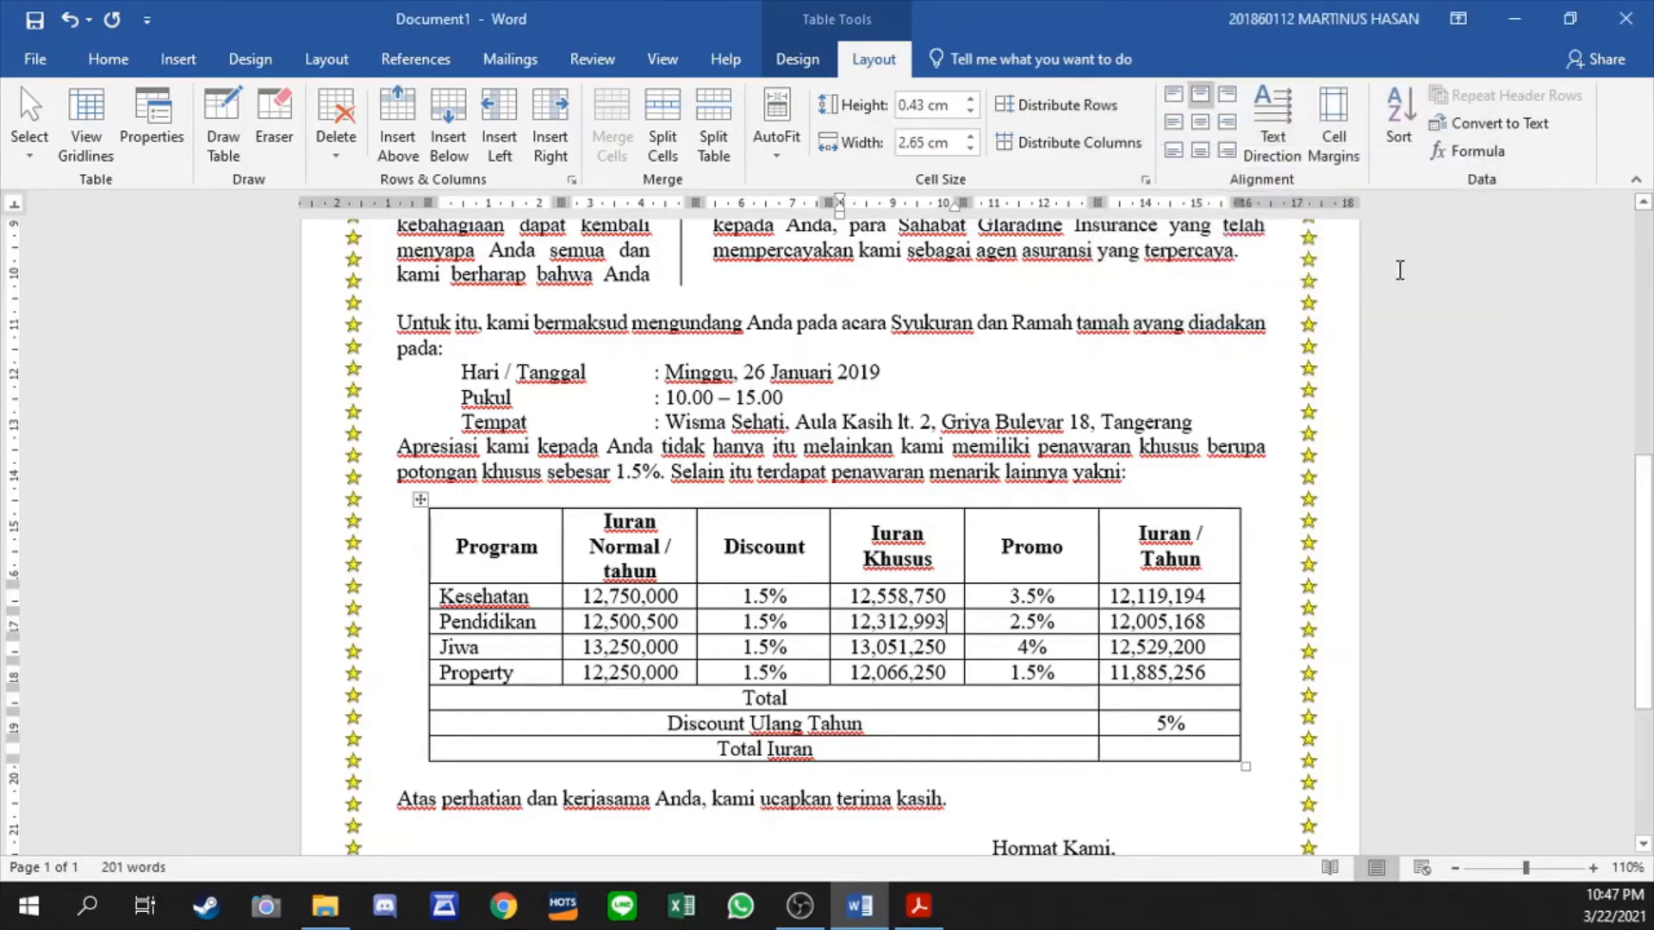
- Apply the number format #,##0 to the Jiwa row's Iuran Khusus formula
left_click(1478, 152)
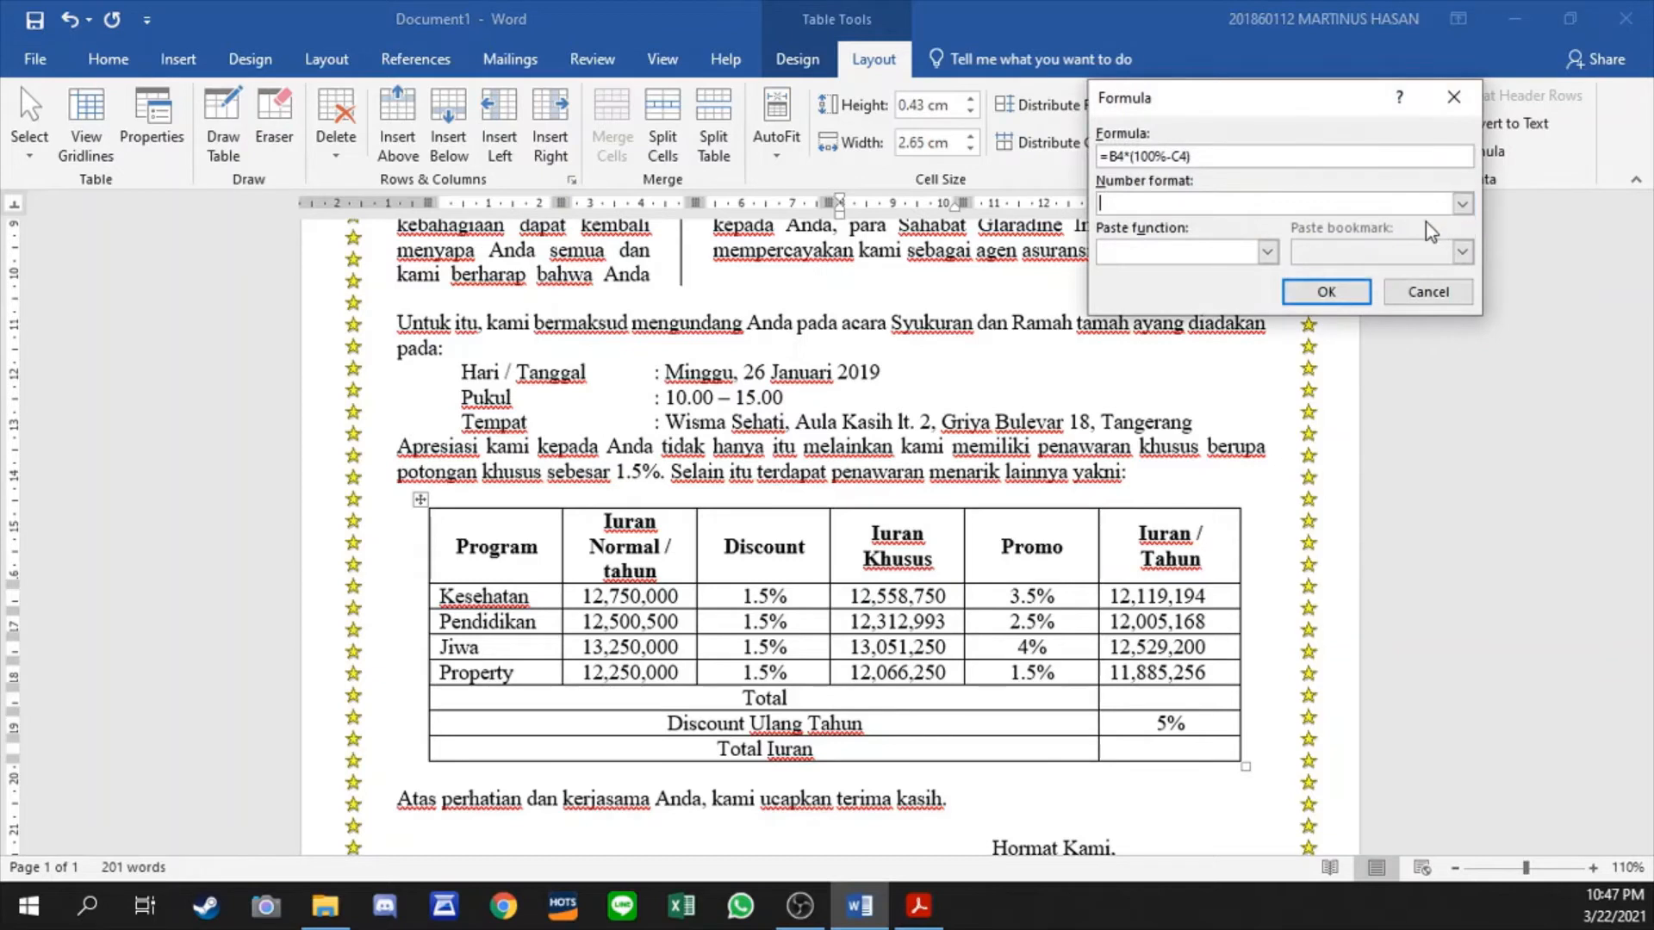
left_click(1462, 203)
left_click(1428, 225)
left_click(1462, 204)
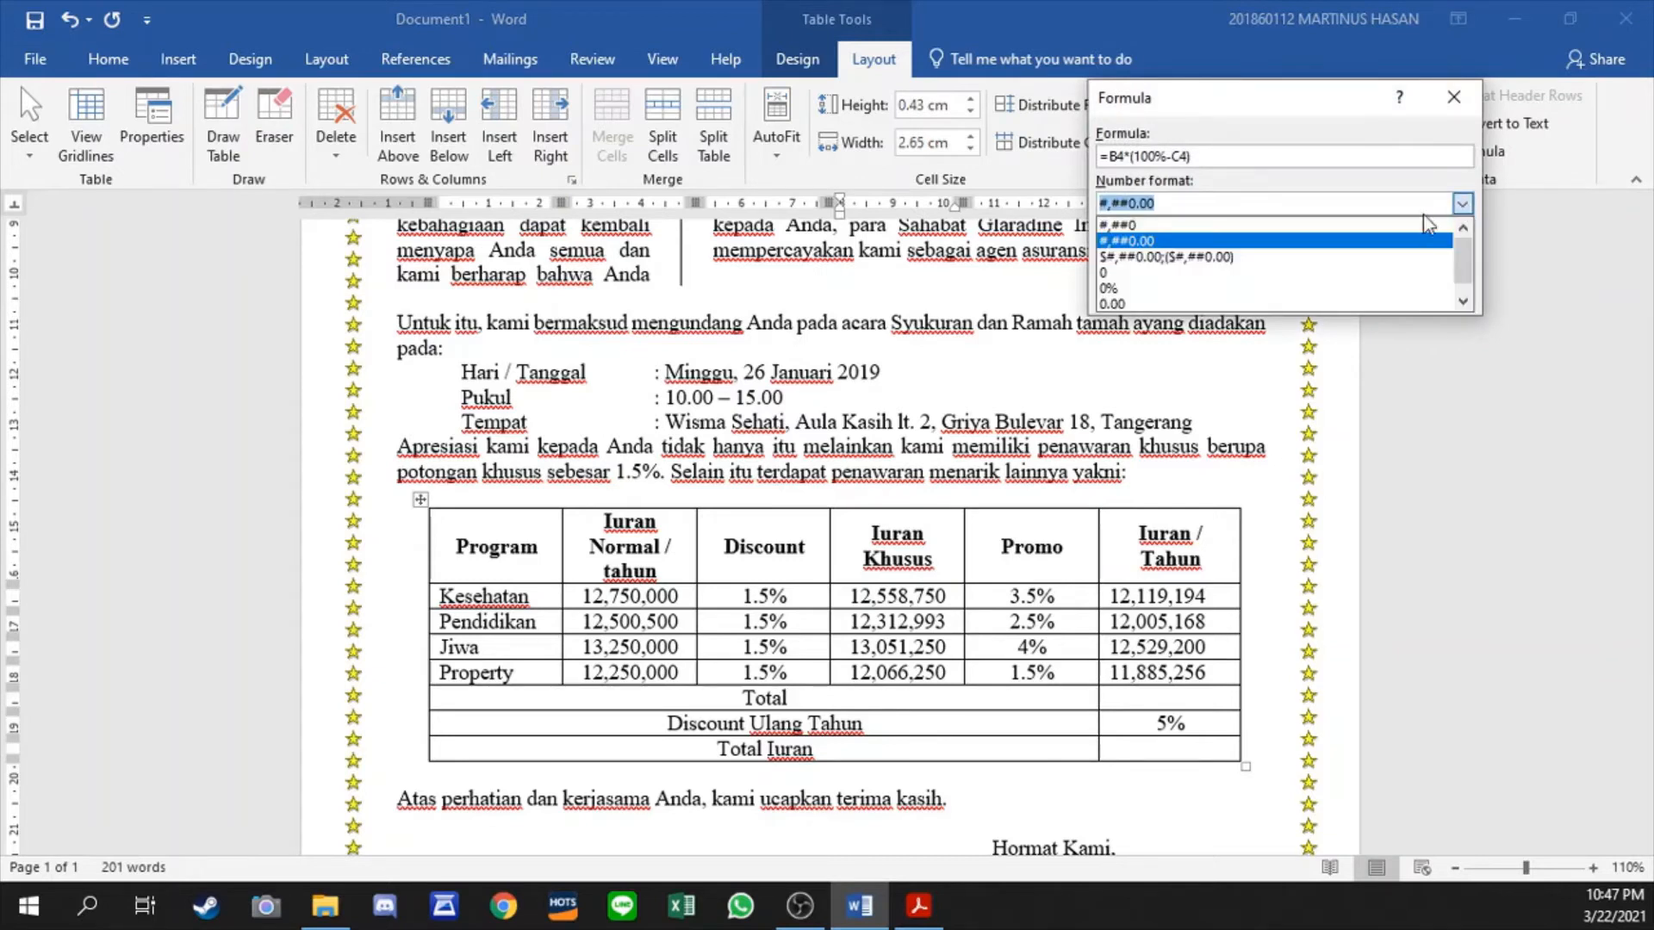
left_click(1392, 225)
left_click(1462, 203)
left_click(1408, 225)
left_click(1347, 288)
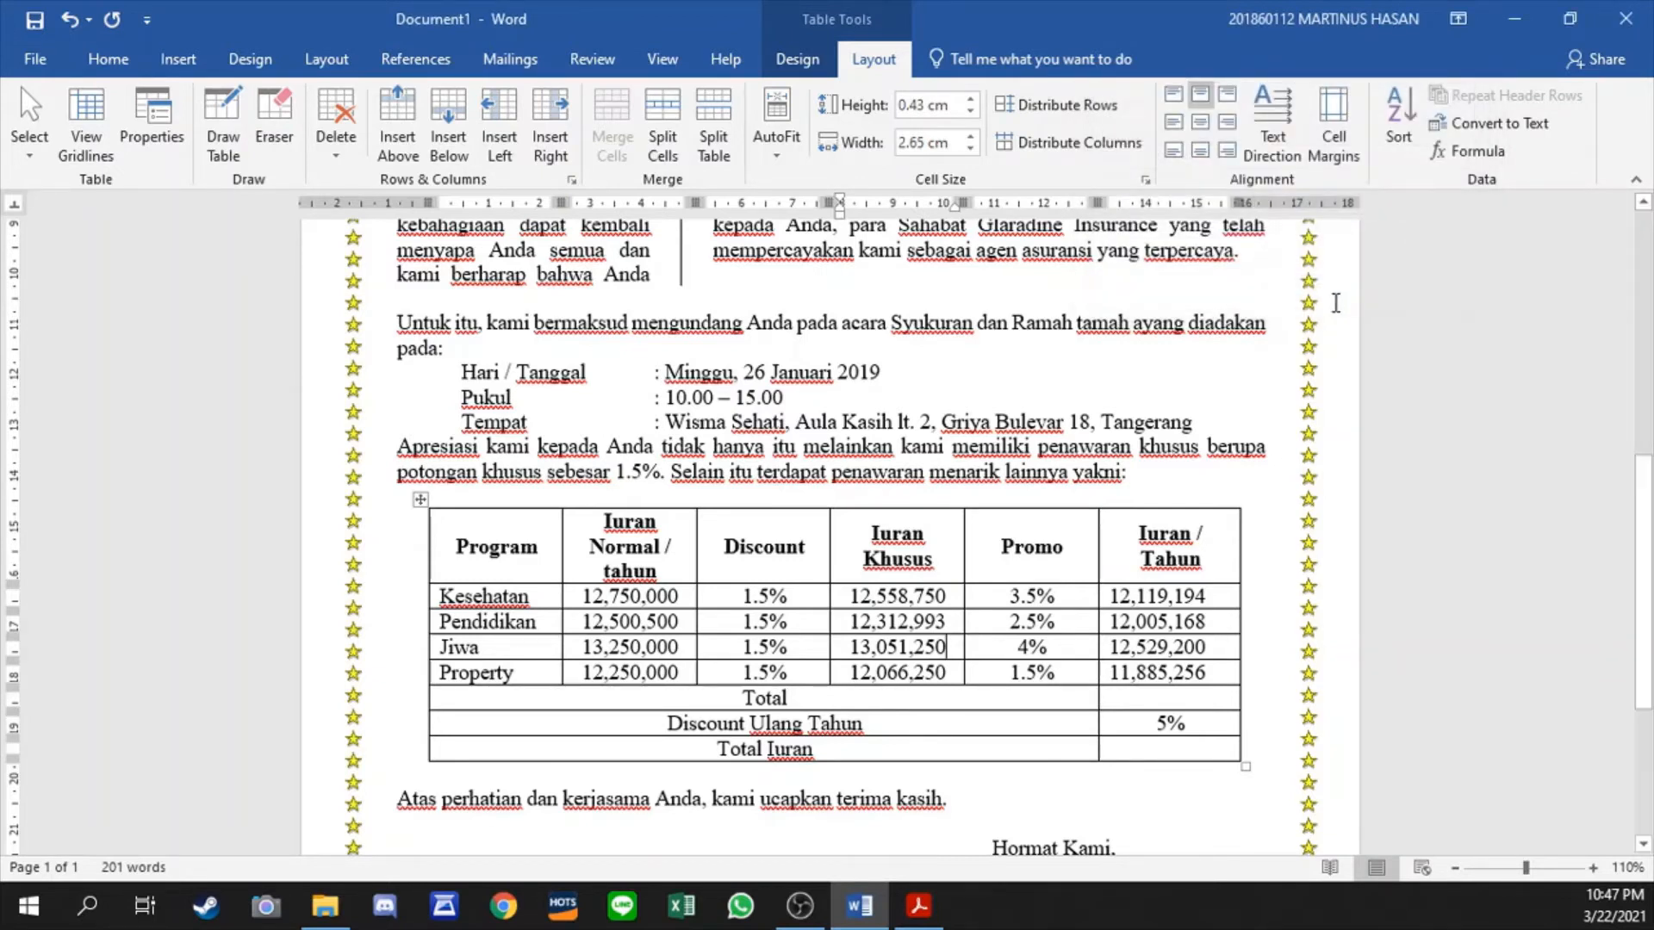
- Apply the number format #,##0 to the Property row's Iuran Khusus formula
left_click(1475, 152)
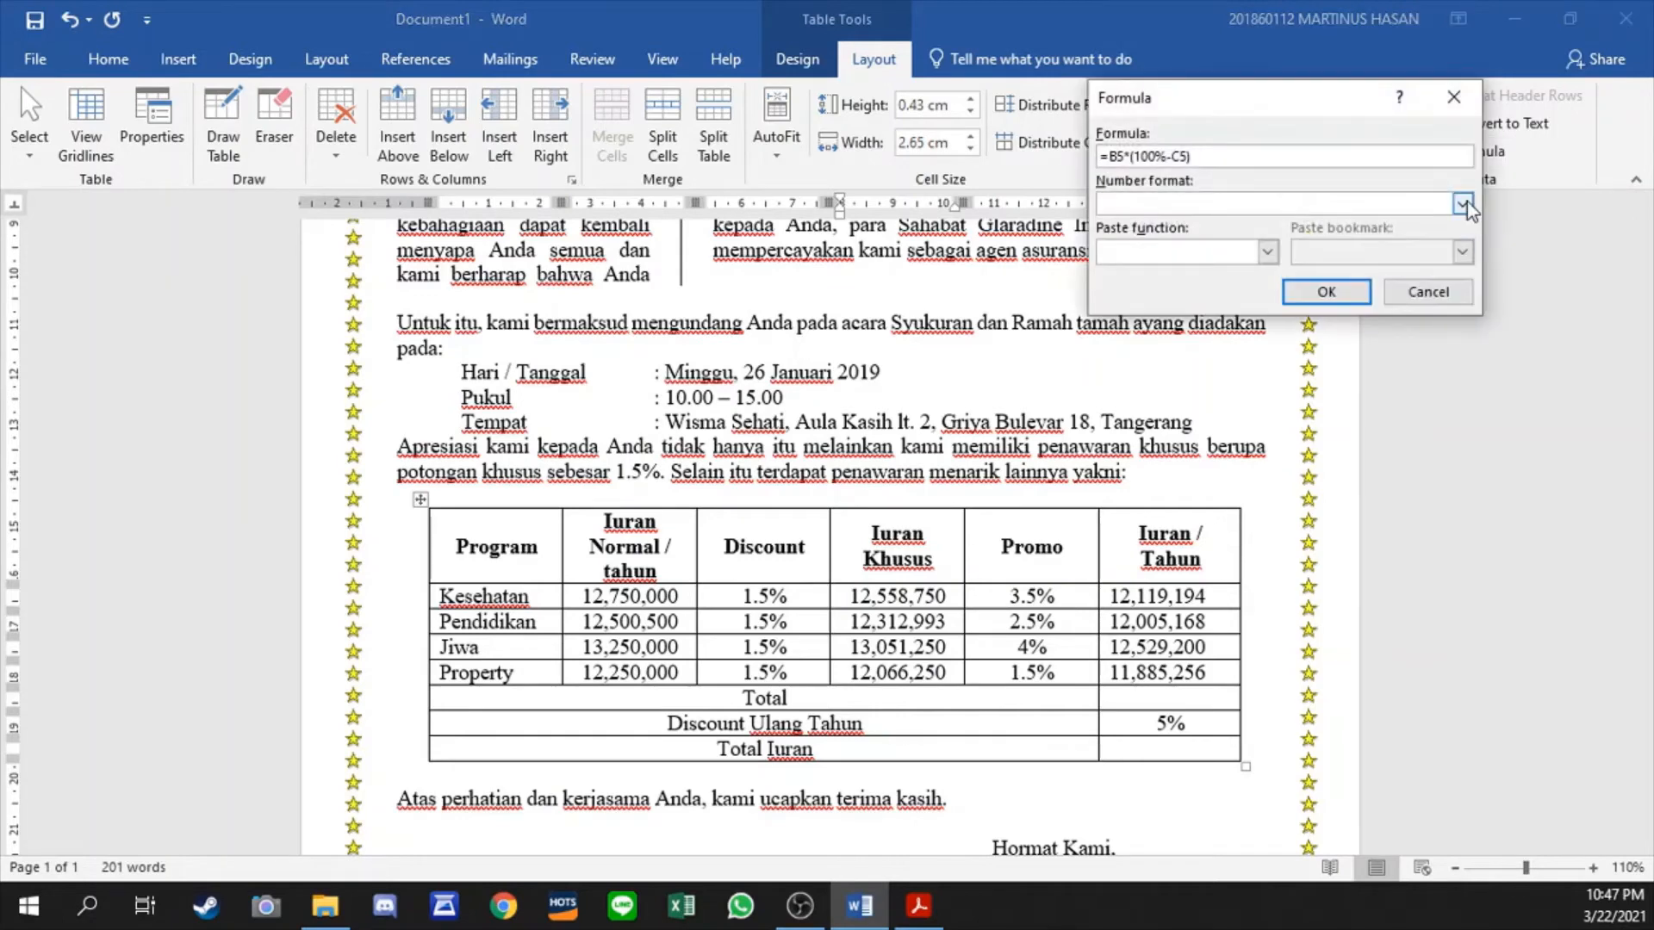
left_click(1461, 204)
left_click(1395, 225)
left_click(1333, 289)
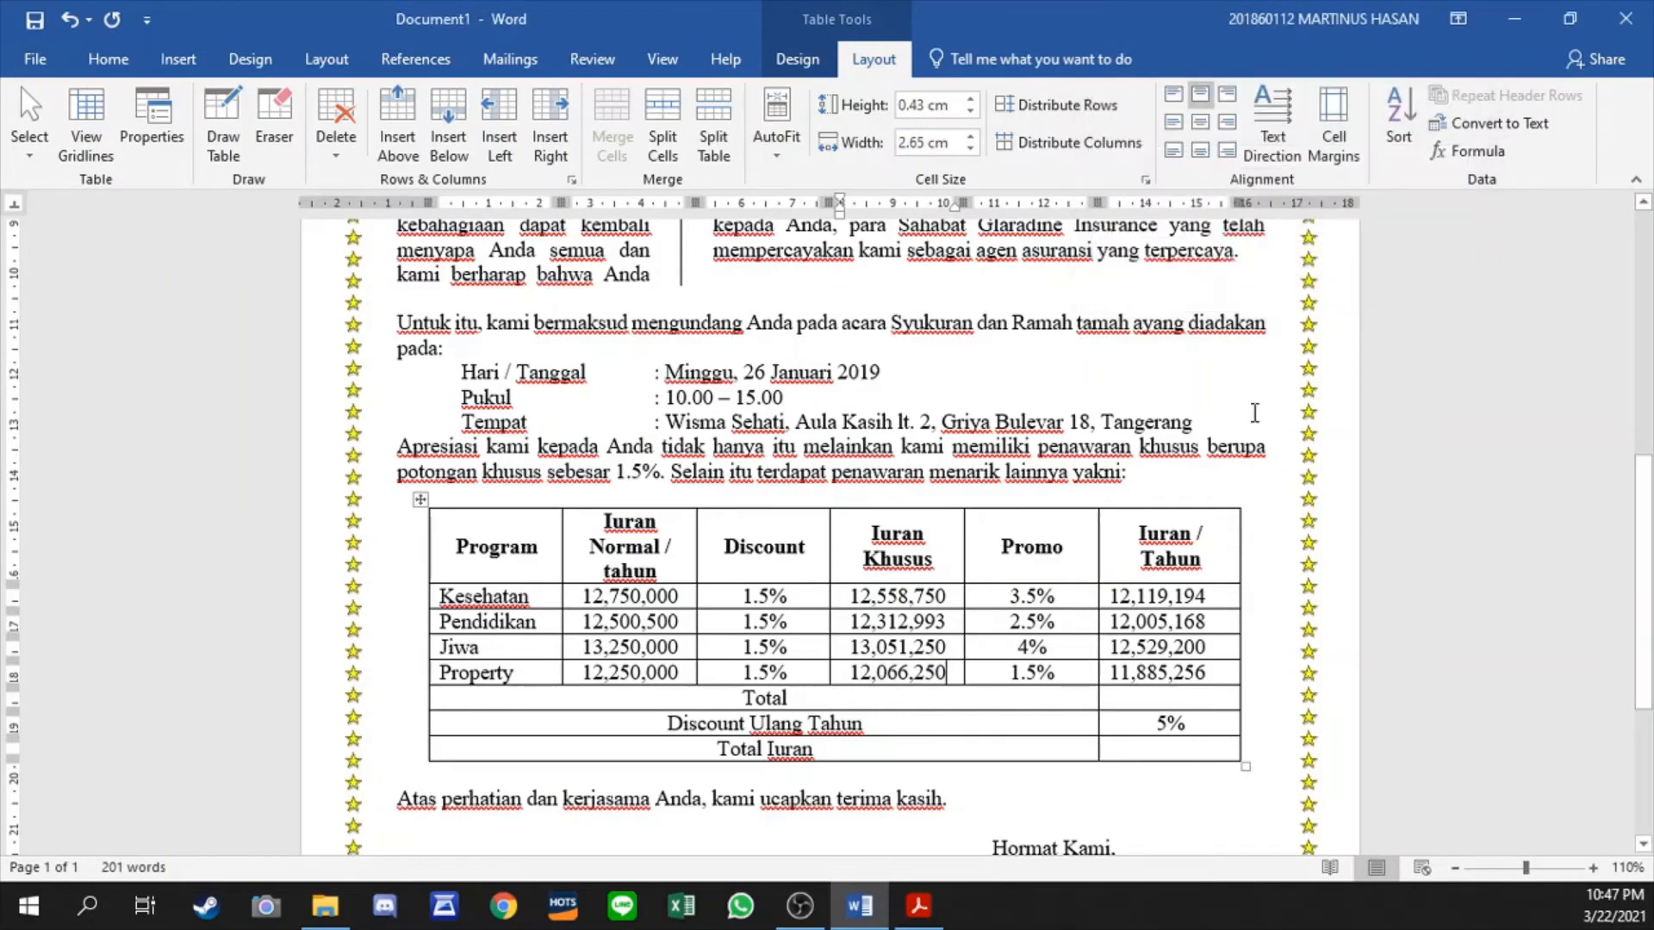
- Centre the four programs' Iuran / Tahun amounts and insert the formula =SUM(ABOVE) in the Total row below them
left_click_drag(1149, 600, 1144, 678)
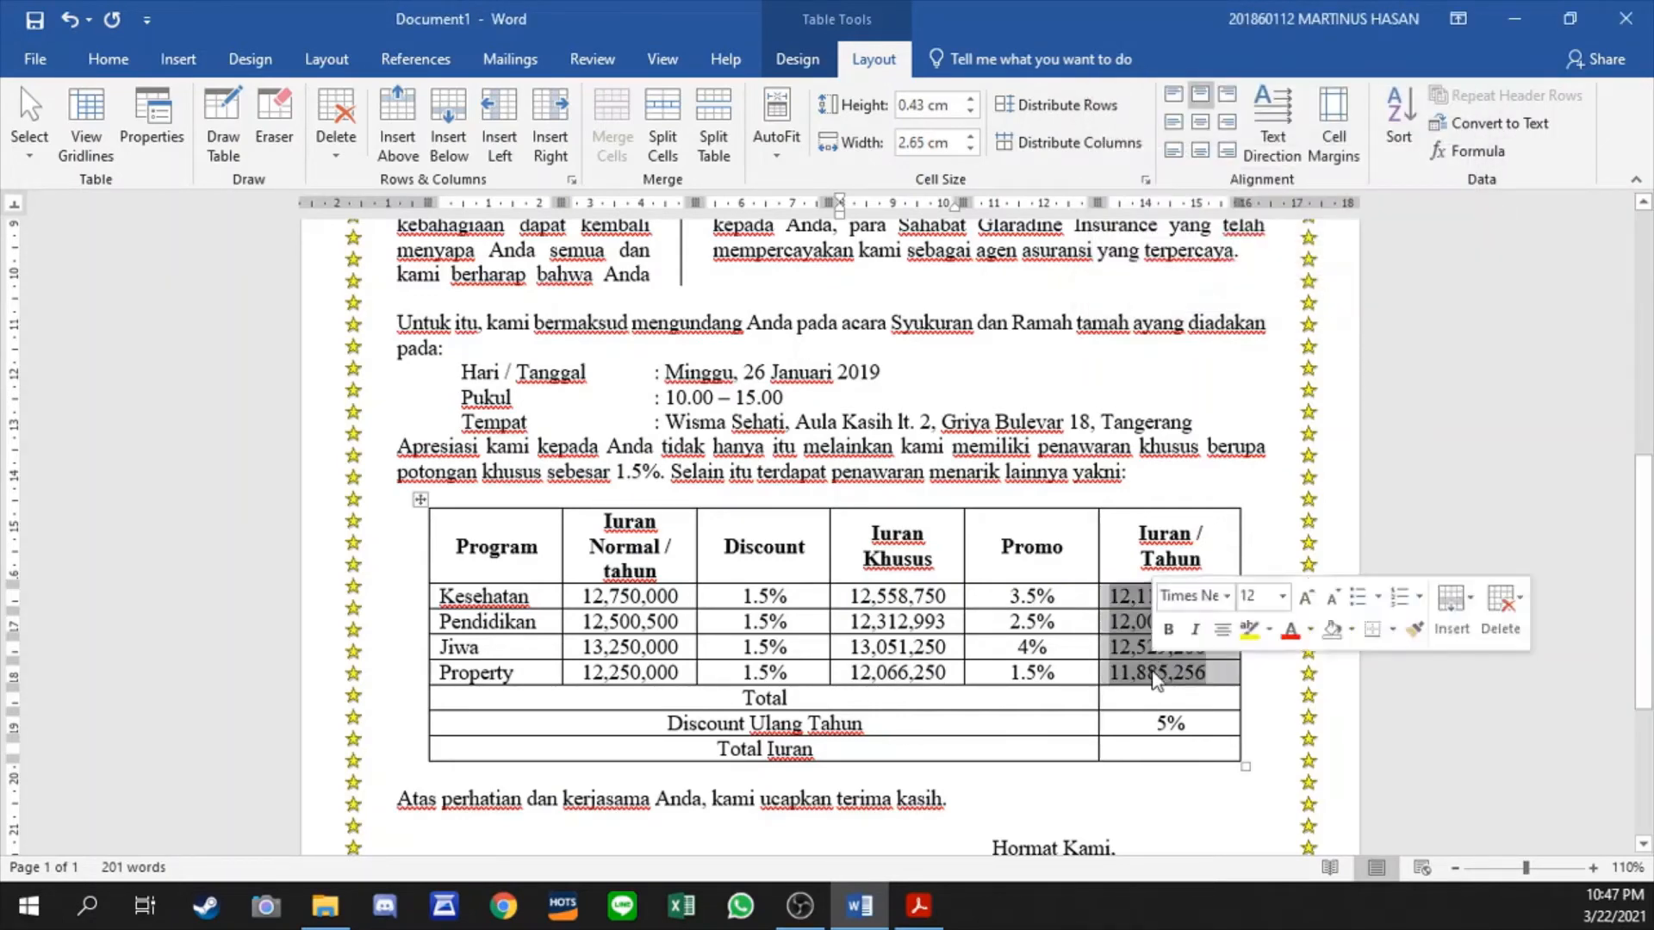
key("ctrl+e")
left_click(1139, 696)
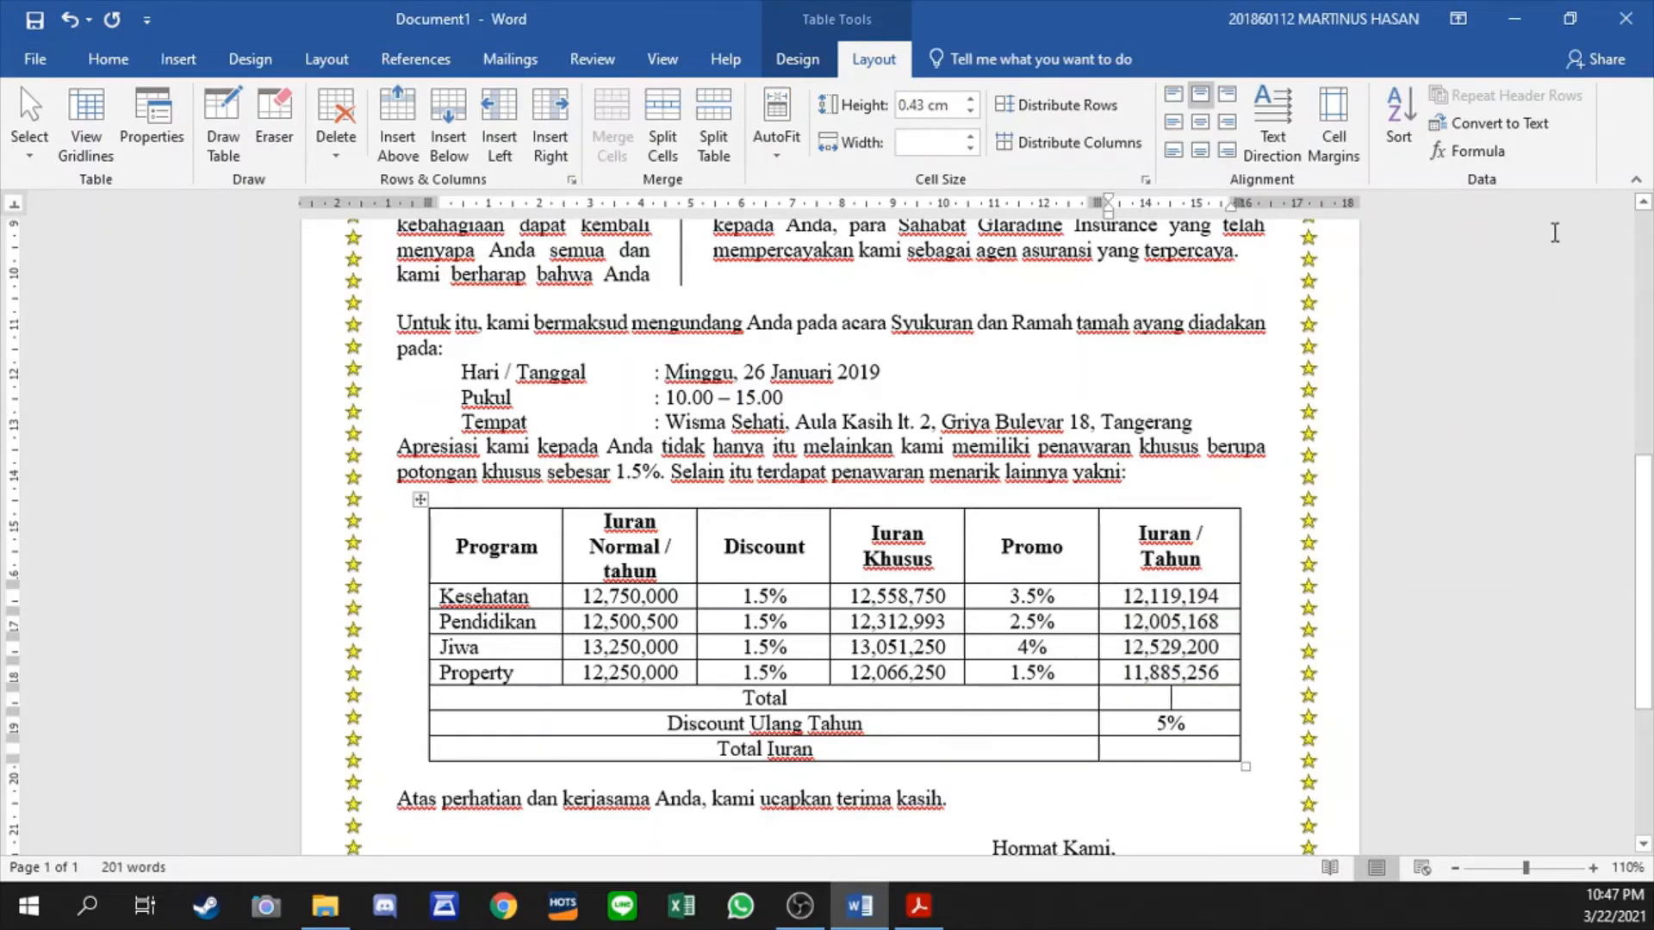
left_click(1472, 151)
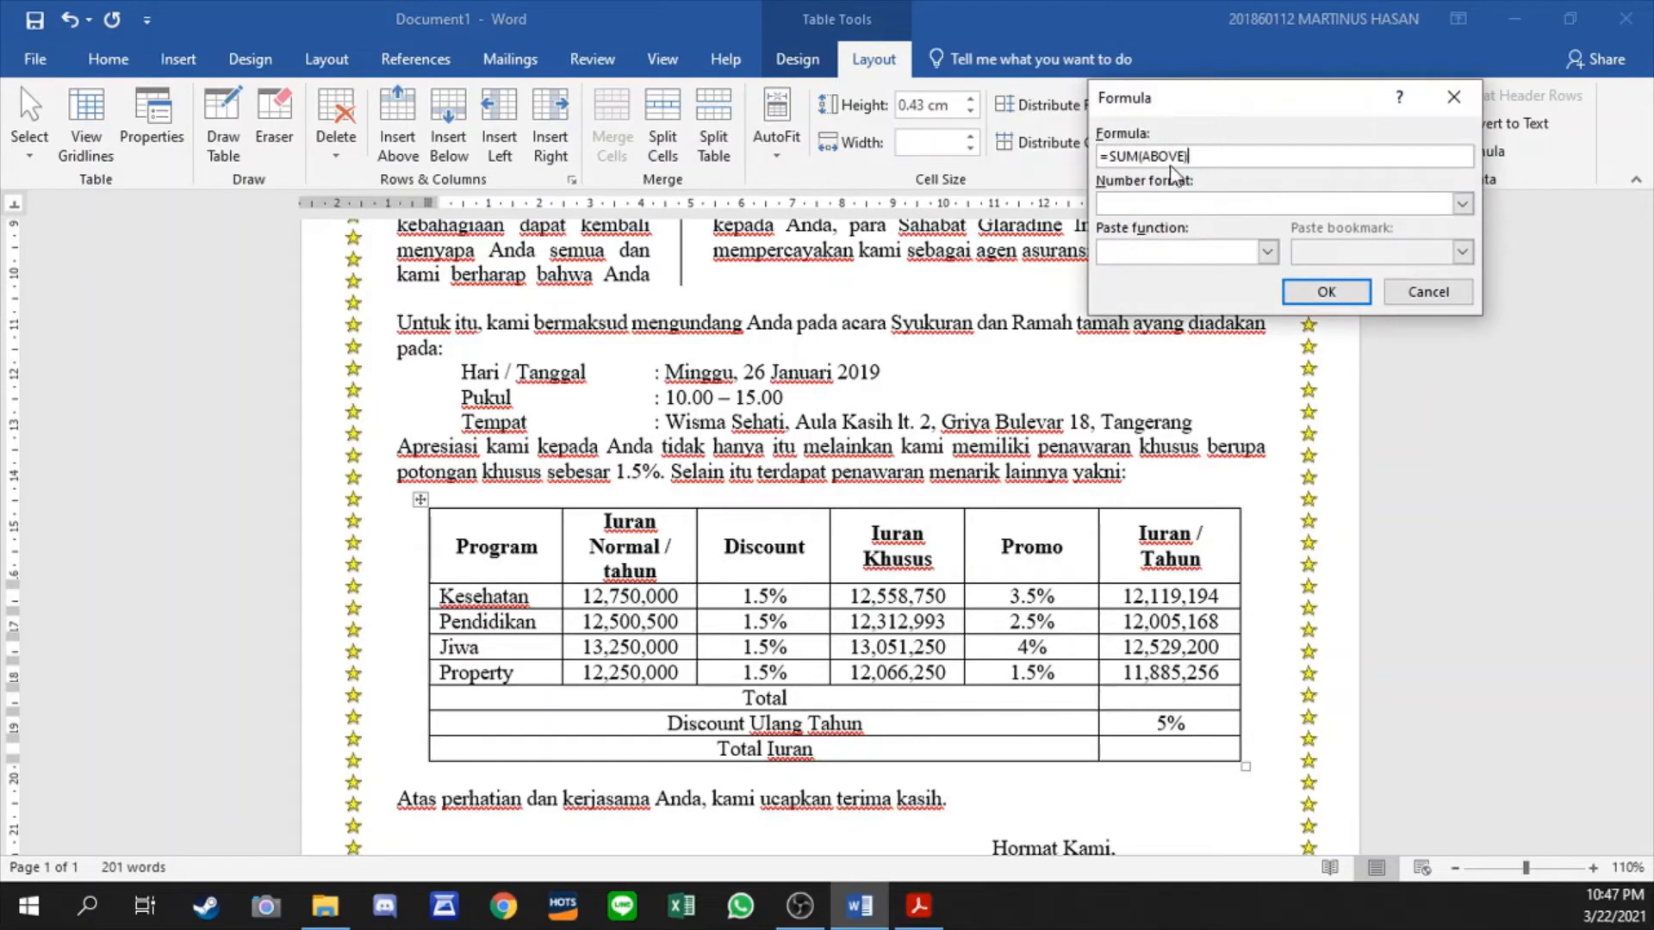
left_click(1331, 289)
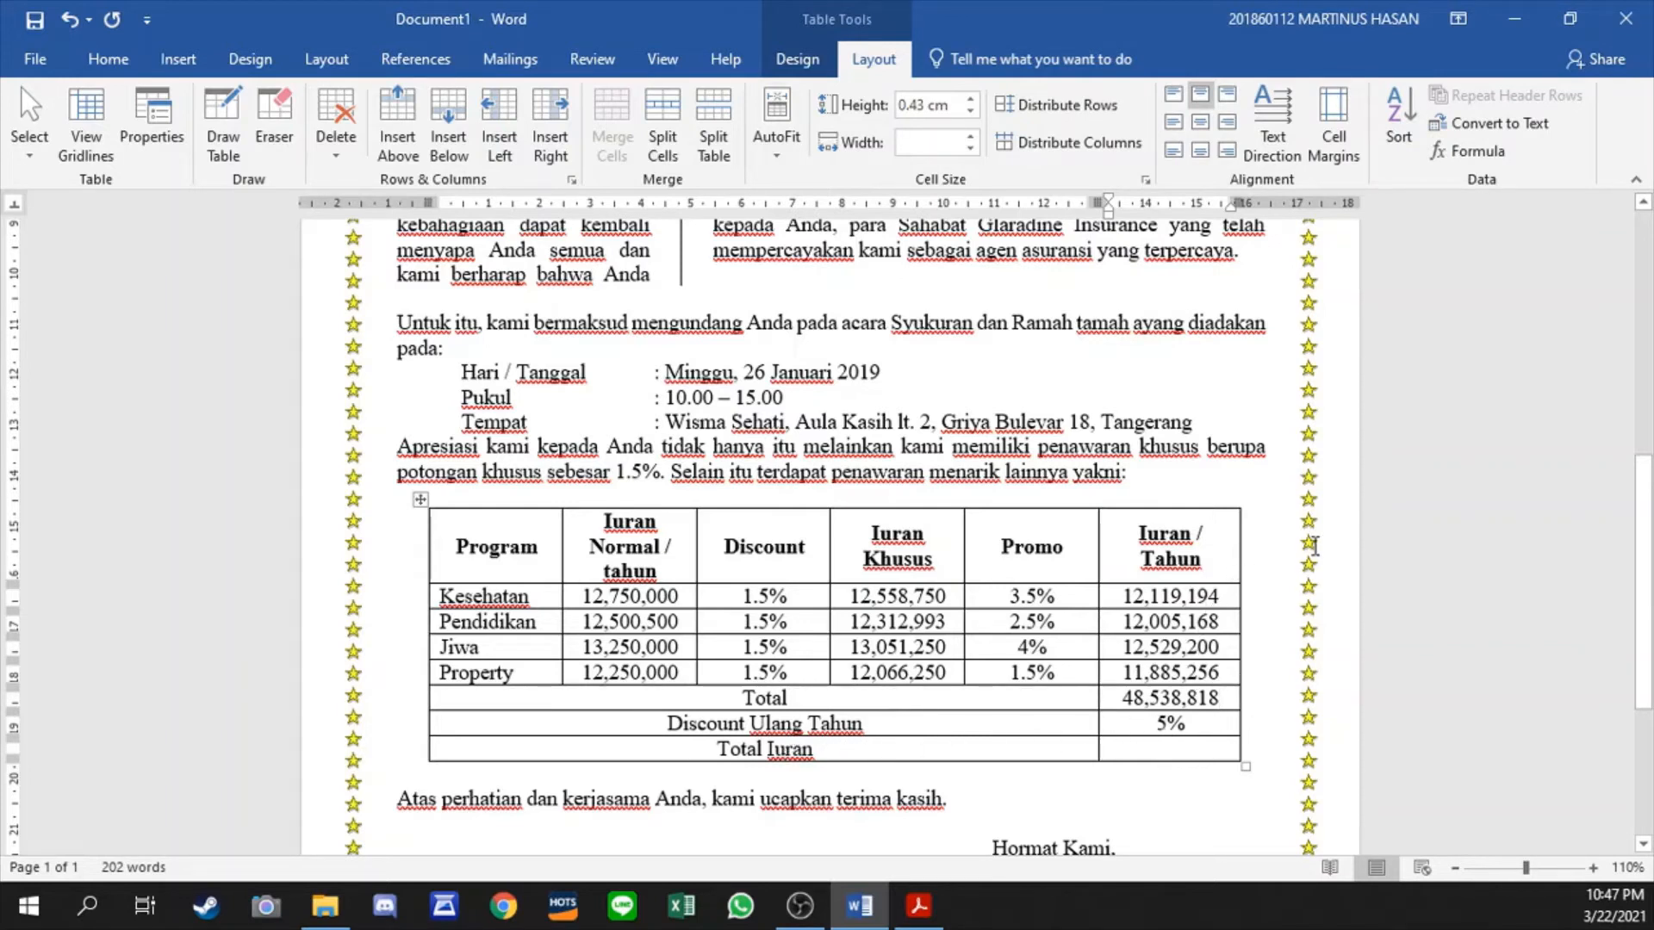
left_click(1474, 151)
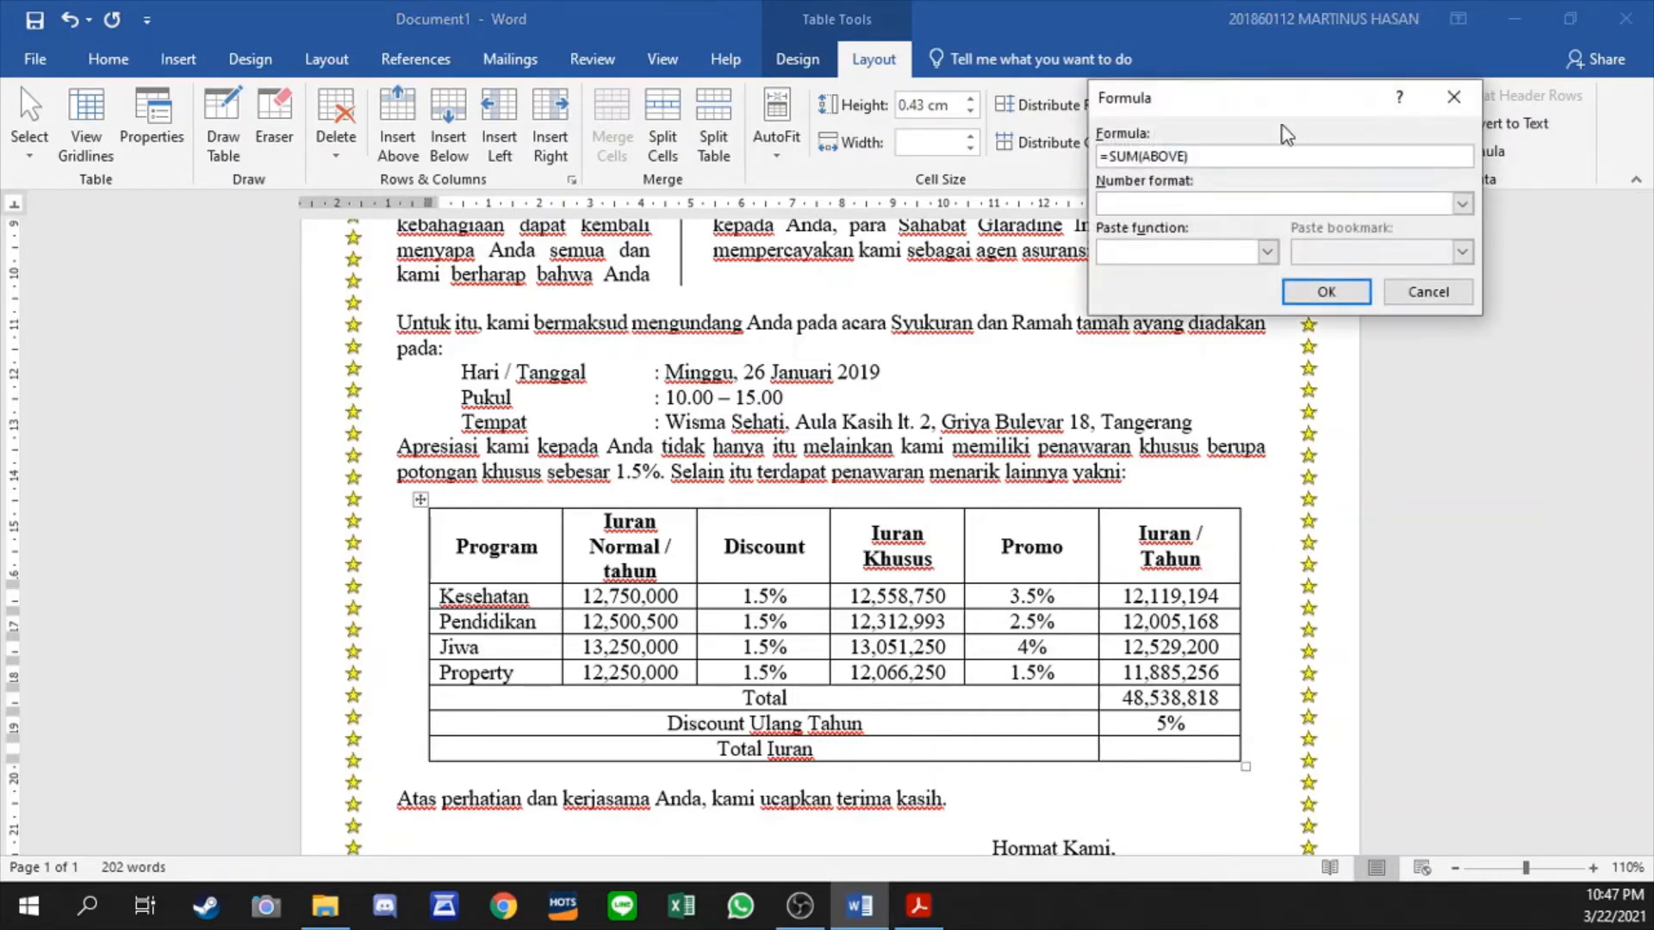
left_click_drag(1296, 106, 1120, 68)
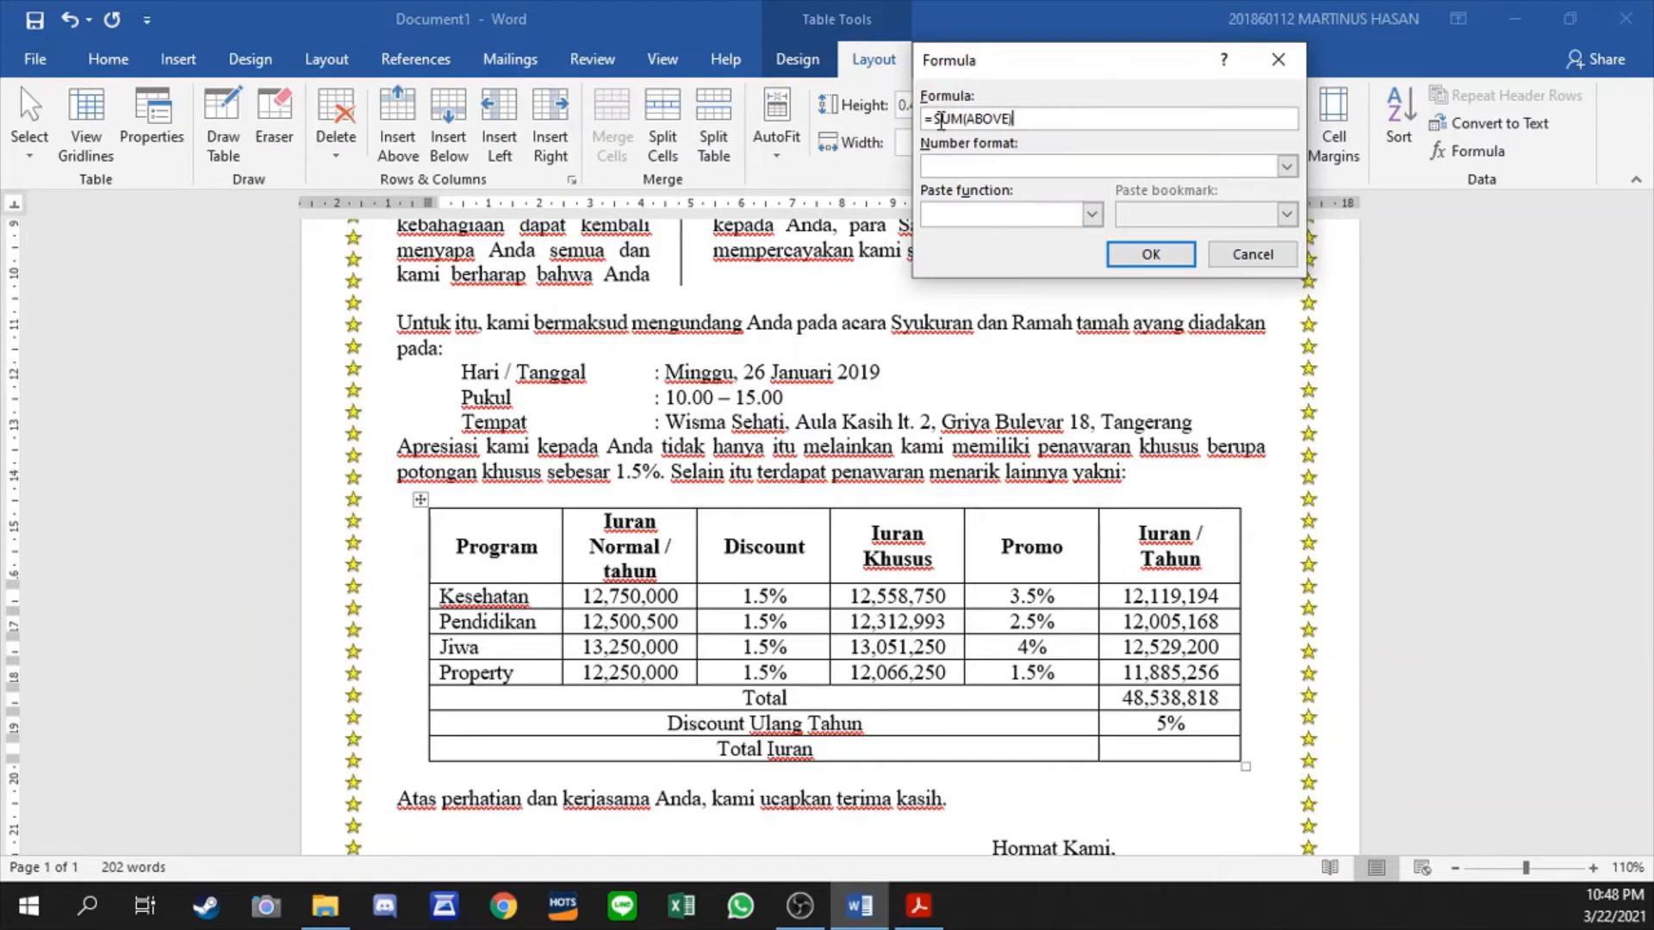
double_click(941, 119)
type("=b2*100%-")
key("Escape")
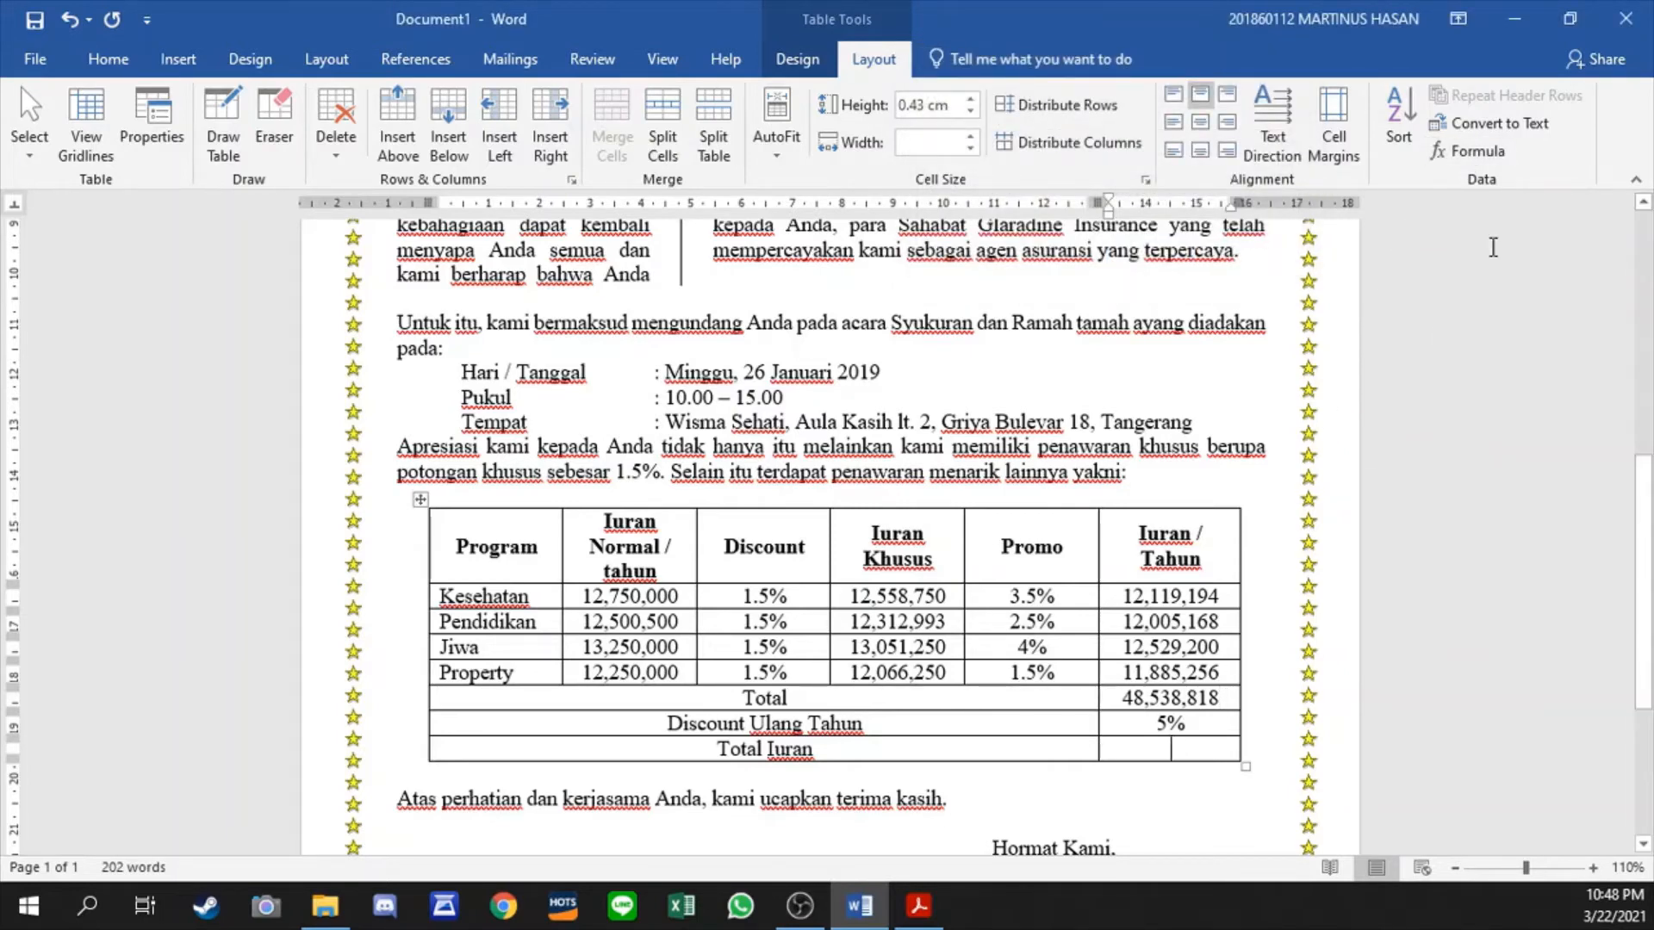
- Insert the formula =B6*(100%-B7) with the number format #,##0 in the Total Iuran row
left_click(1475, 150)
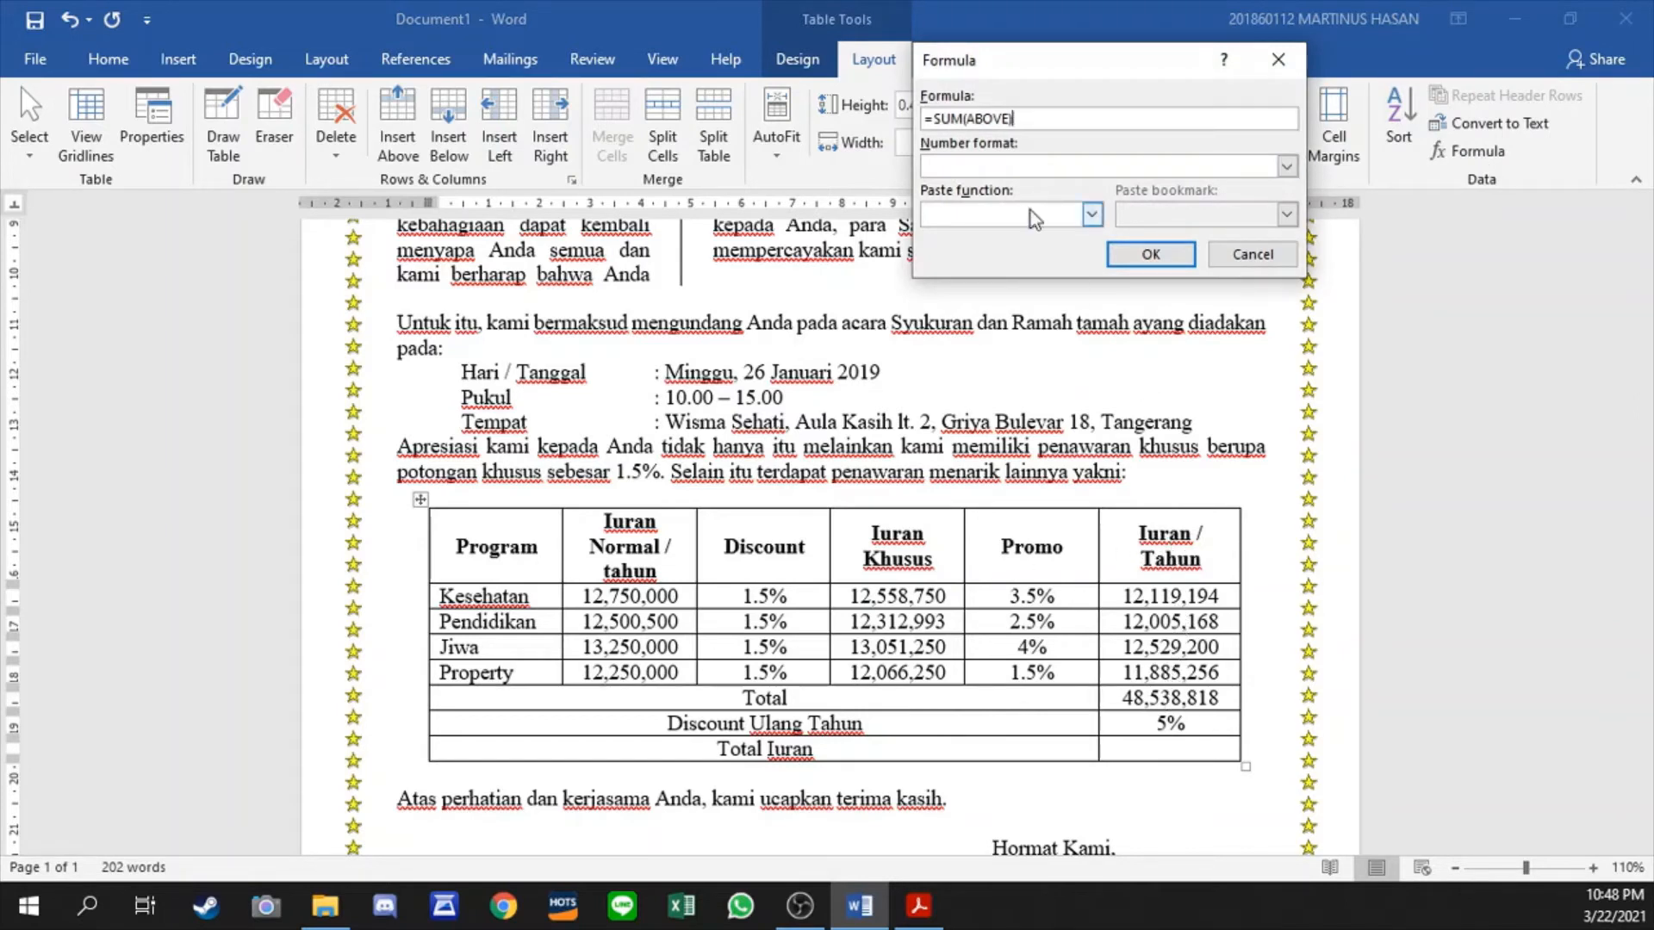
left_click_drag(936, 120, 1081, 148)
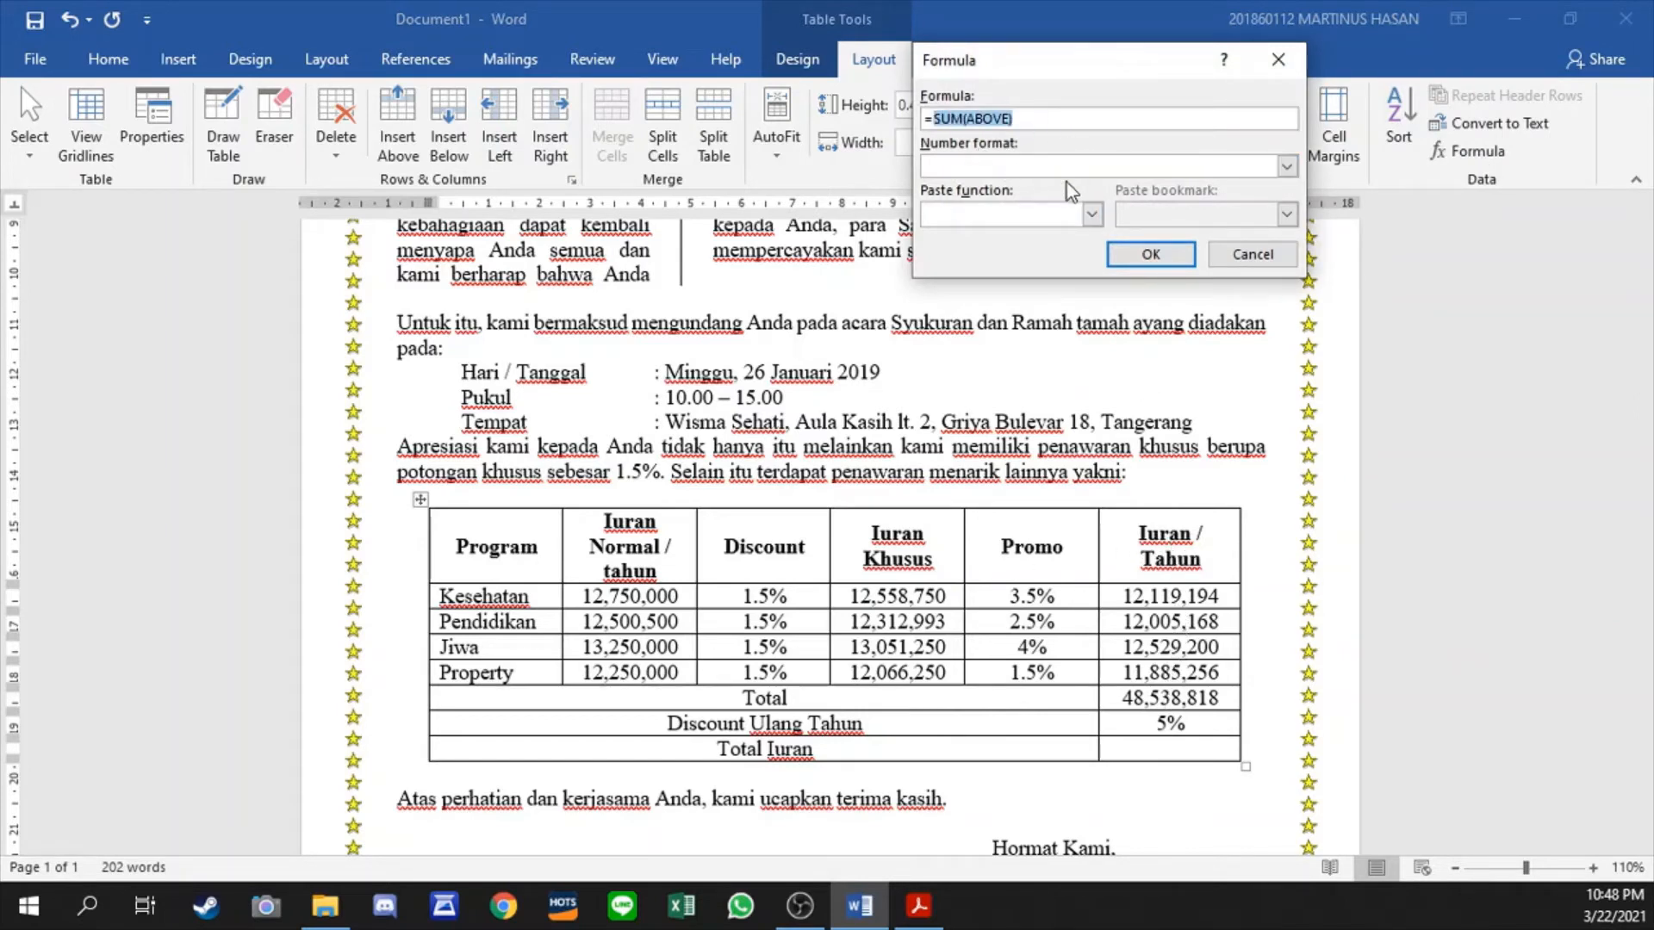
type("B6*(100%-B7")
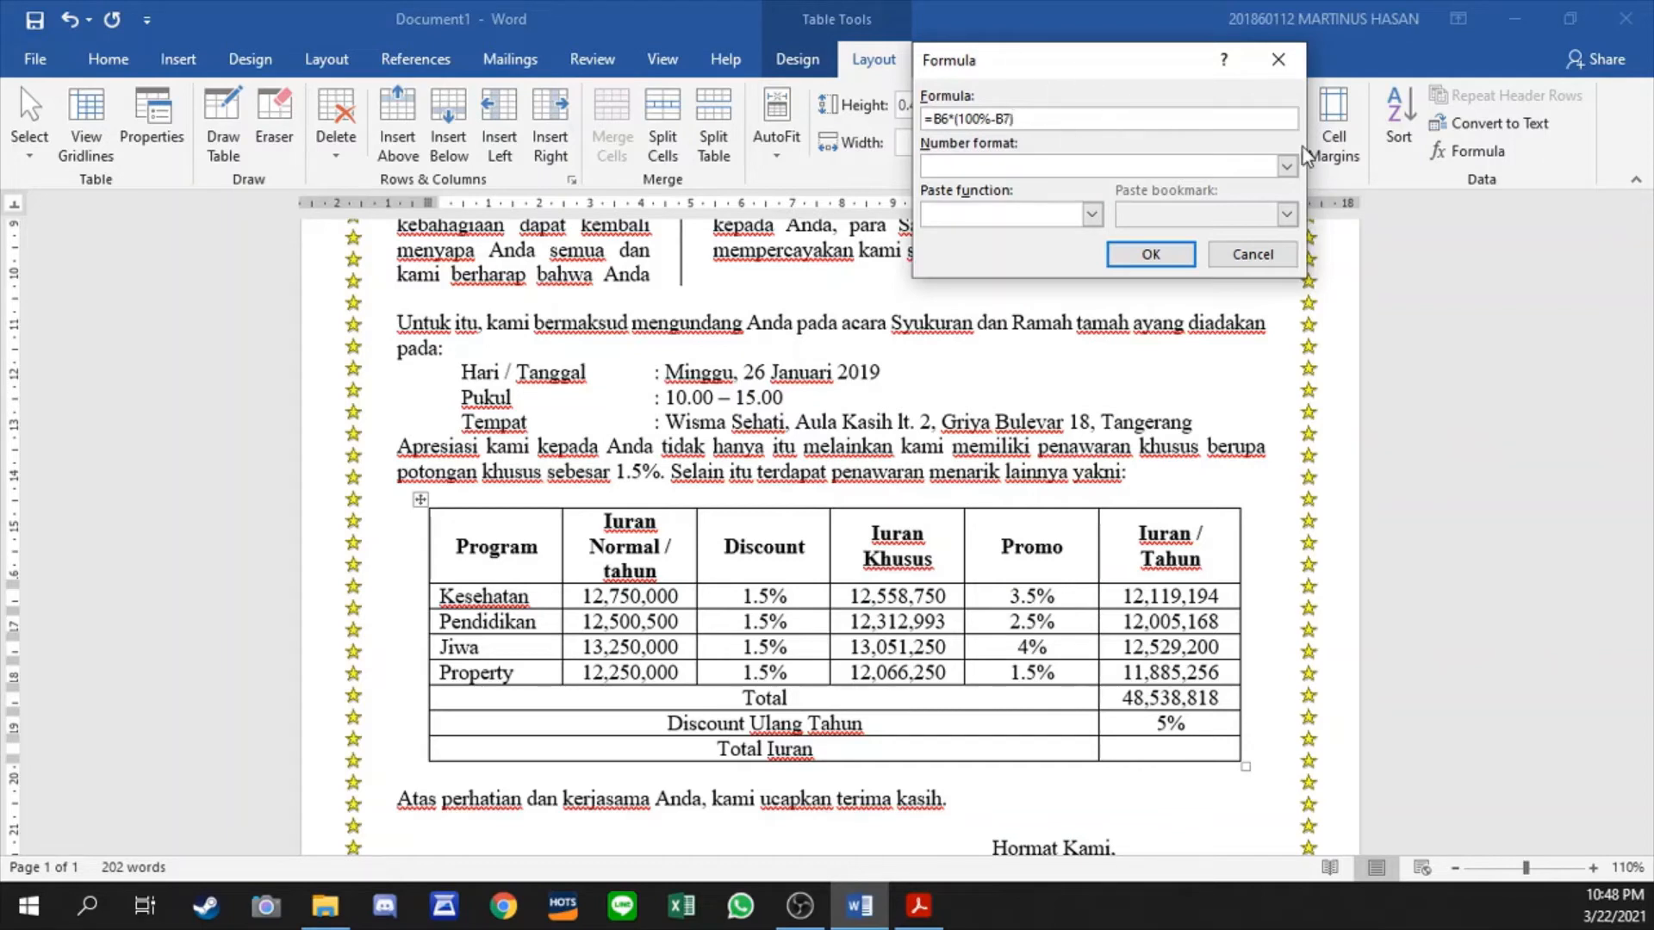
left_click(1286, 166)
left_click(1206, 181)
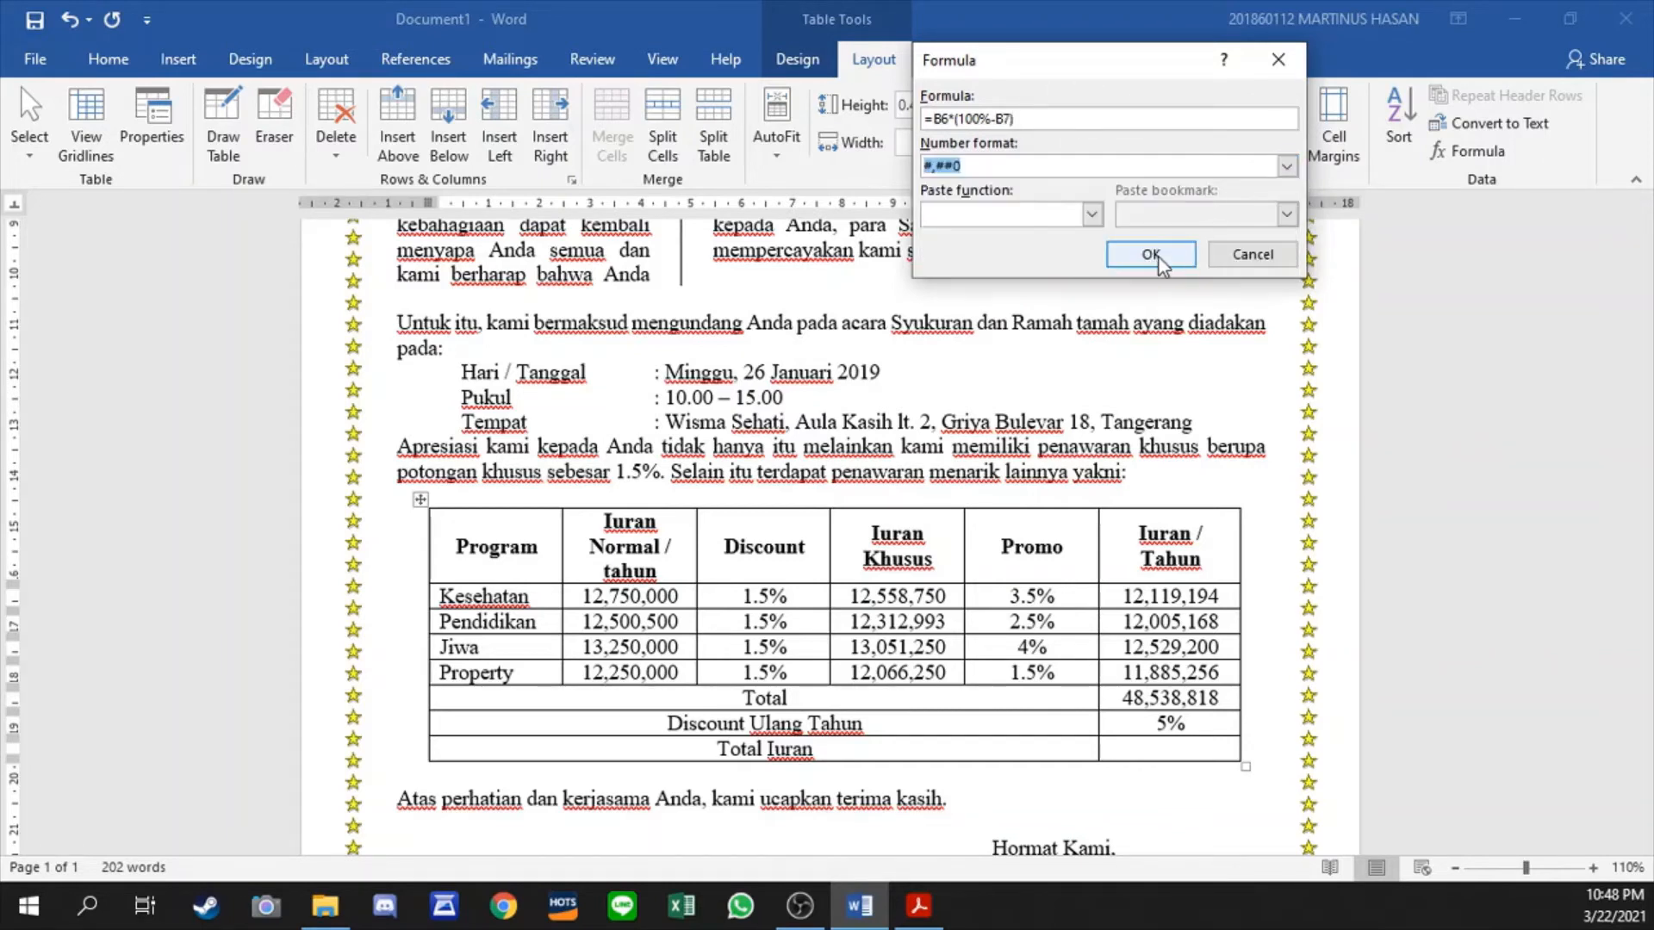
left_click(1151, 255)
- Set the signature word below "Hormat Kami," in the Mady Risaw font and enlarge it by three size steps
scroll(1154, 547, "down", 5)
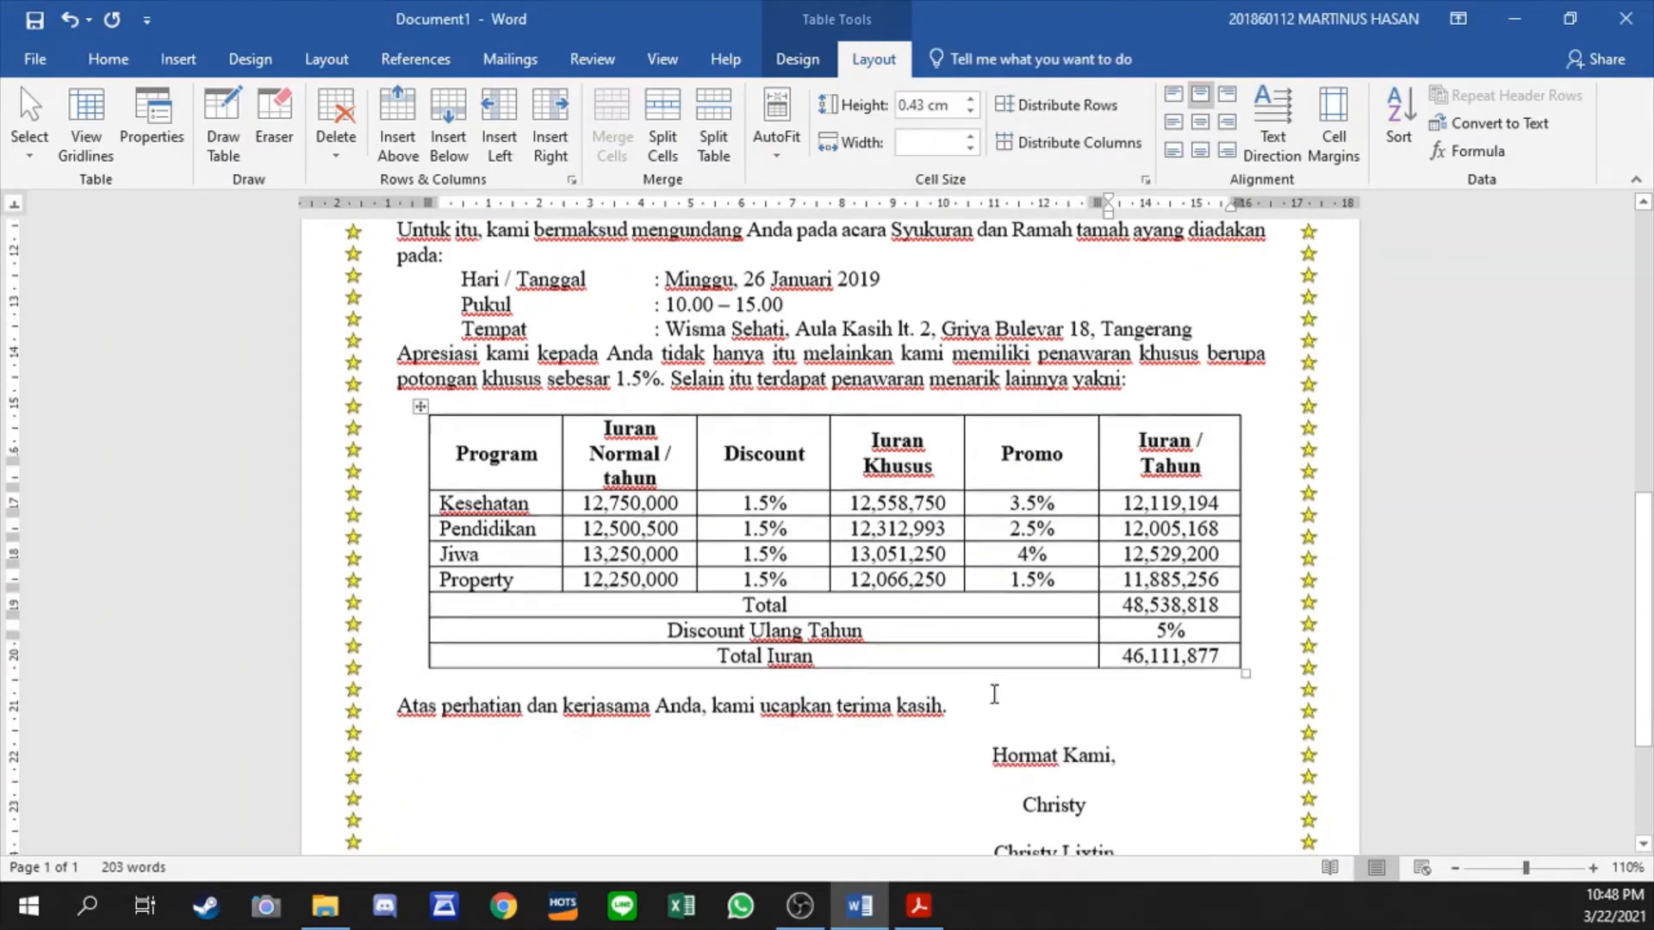
double_click(1019, 667)
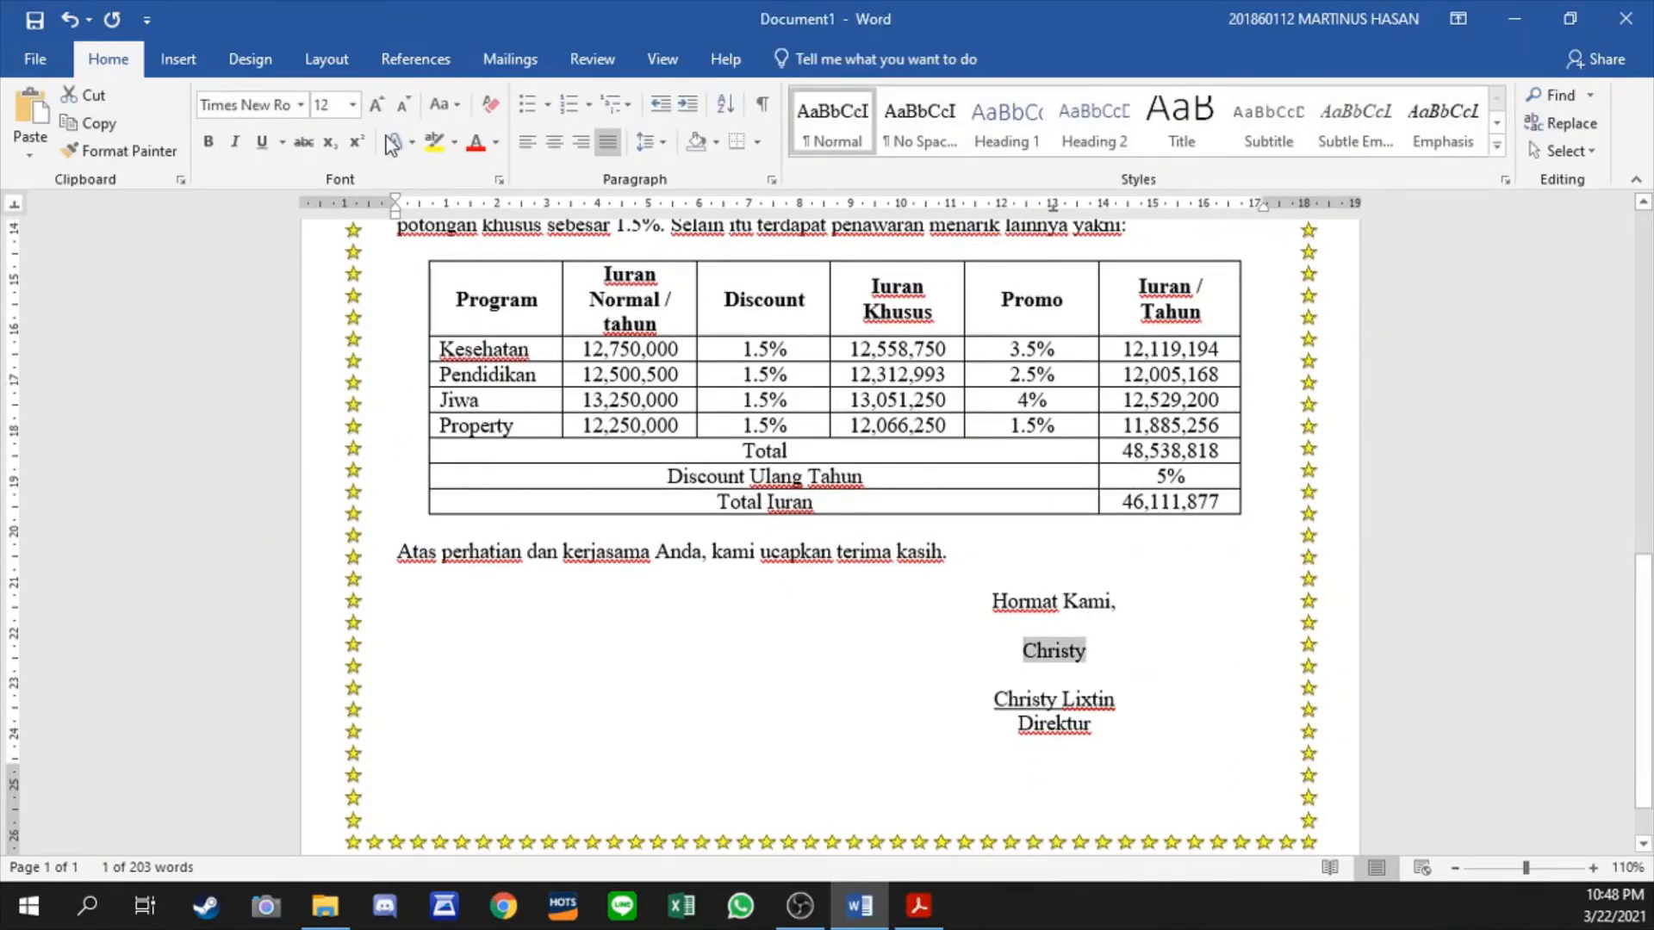
left_click(300, 104)
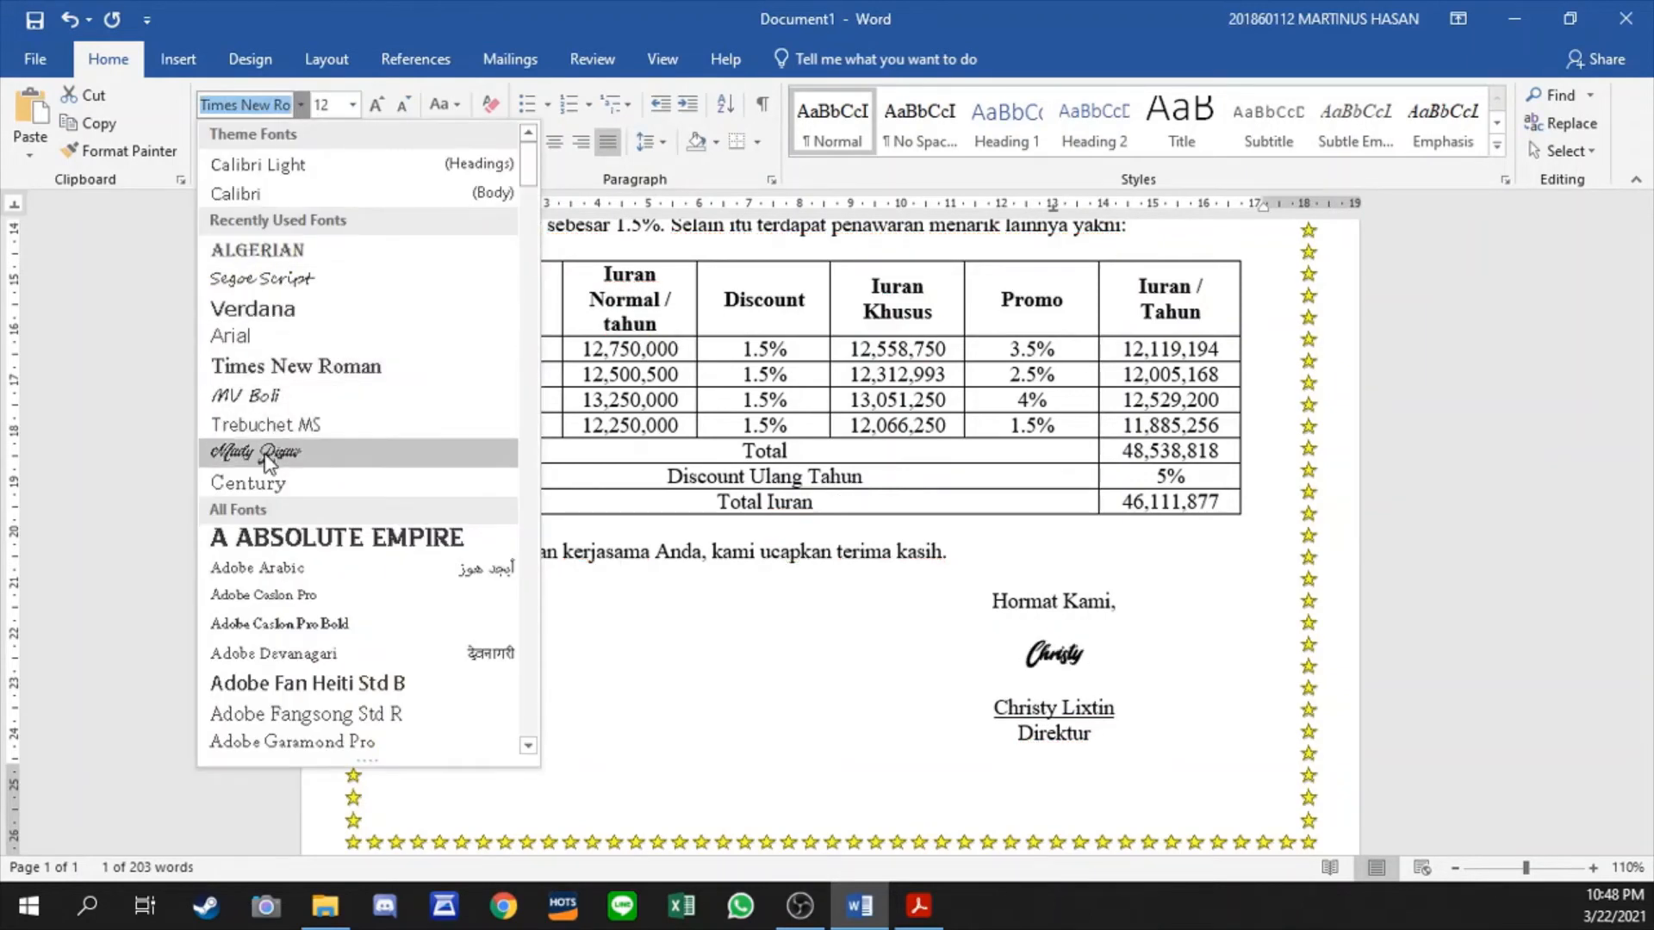
left_click(263, 454)
left_click(376, 105)
left_click(375, 104)
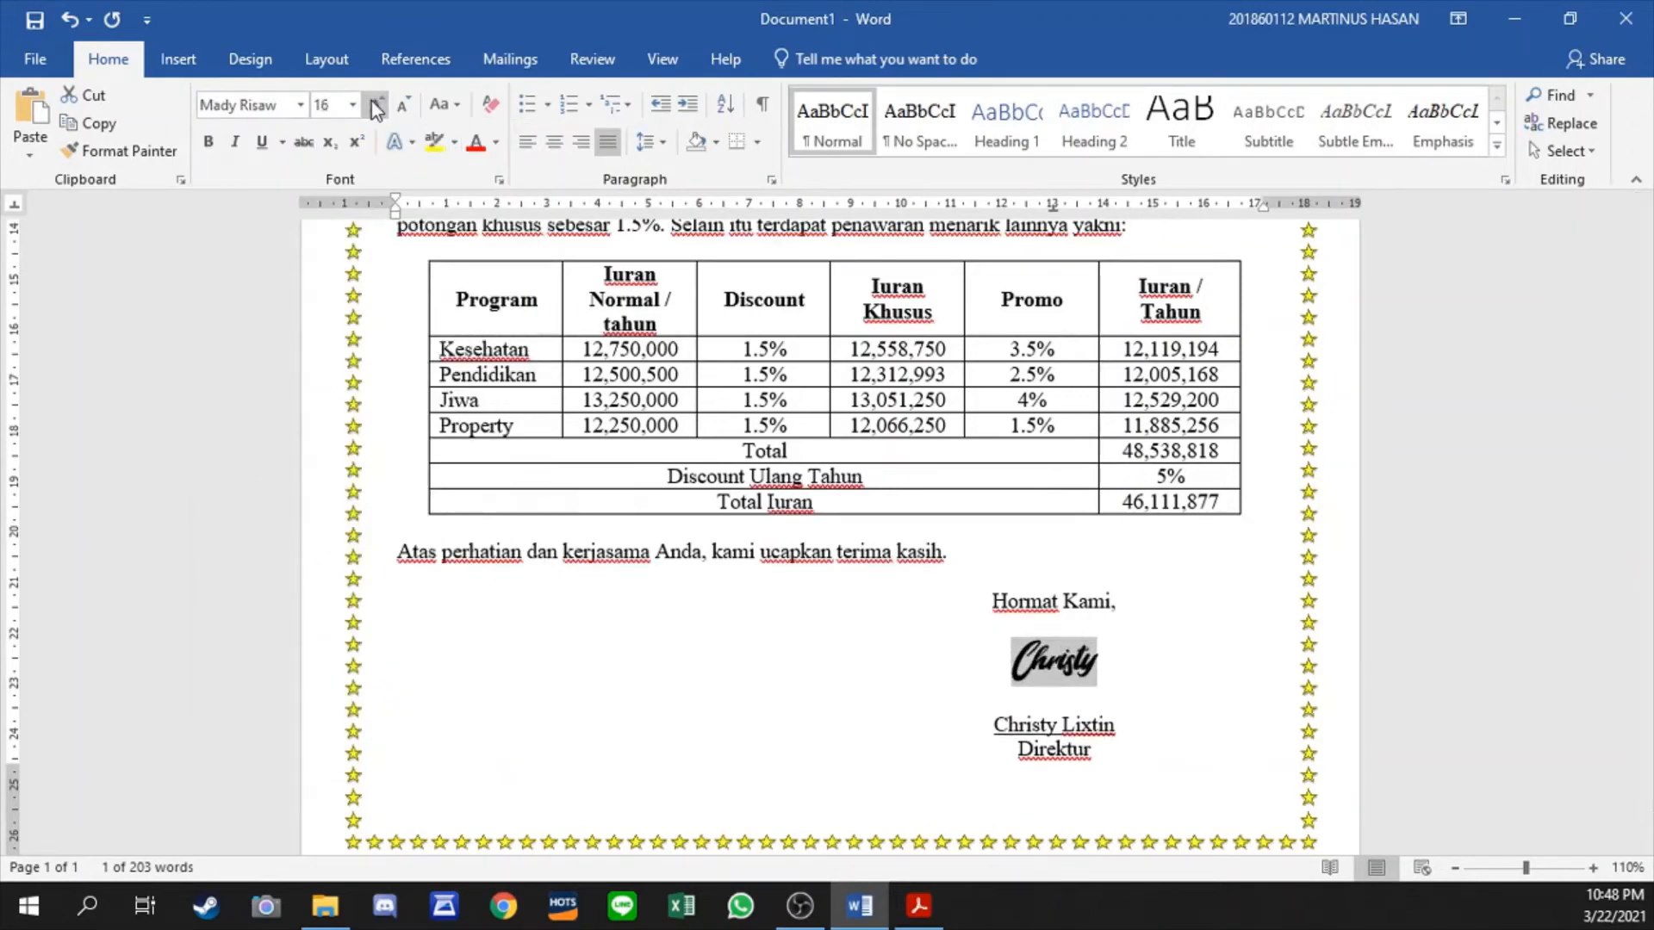
left_click(375, 104)
left_click(376, 104)
left_click(376, 104)
- Remove the blank lines directly below and above the script signature in the closing block
left_click(1064, 740)
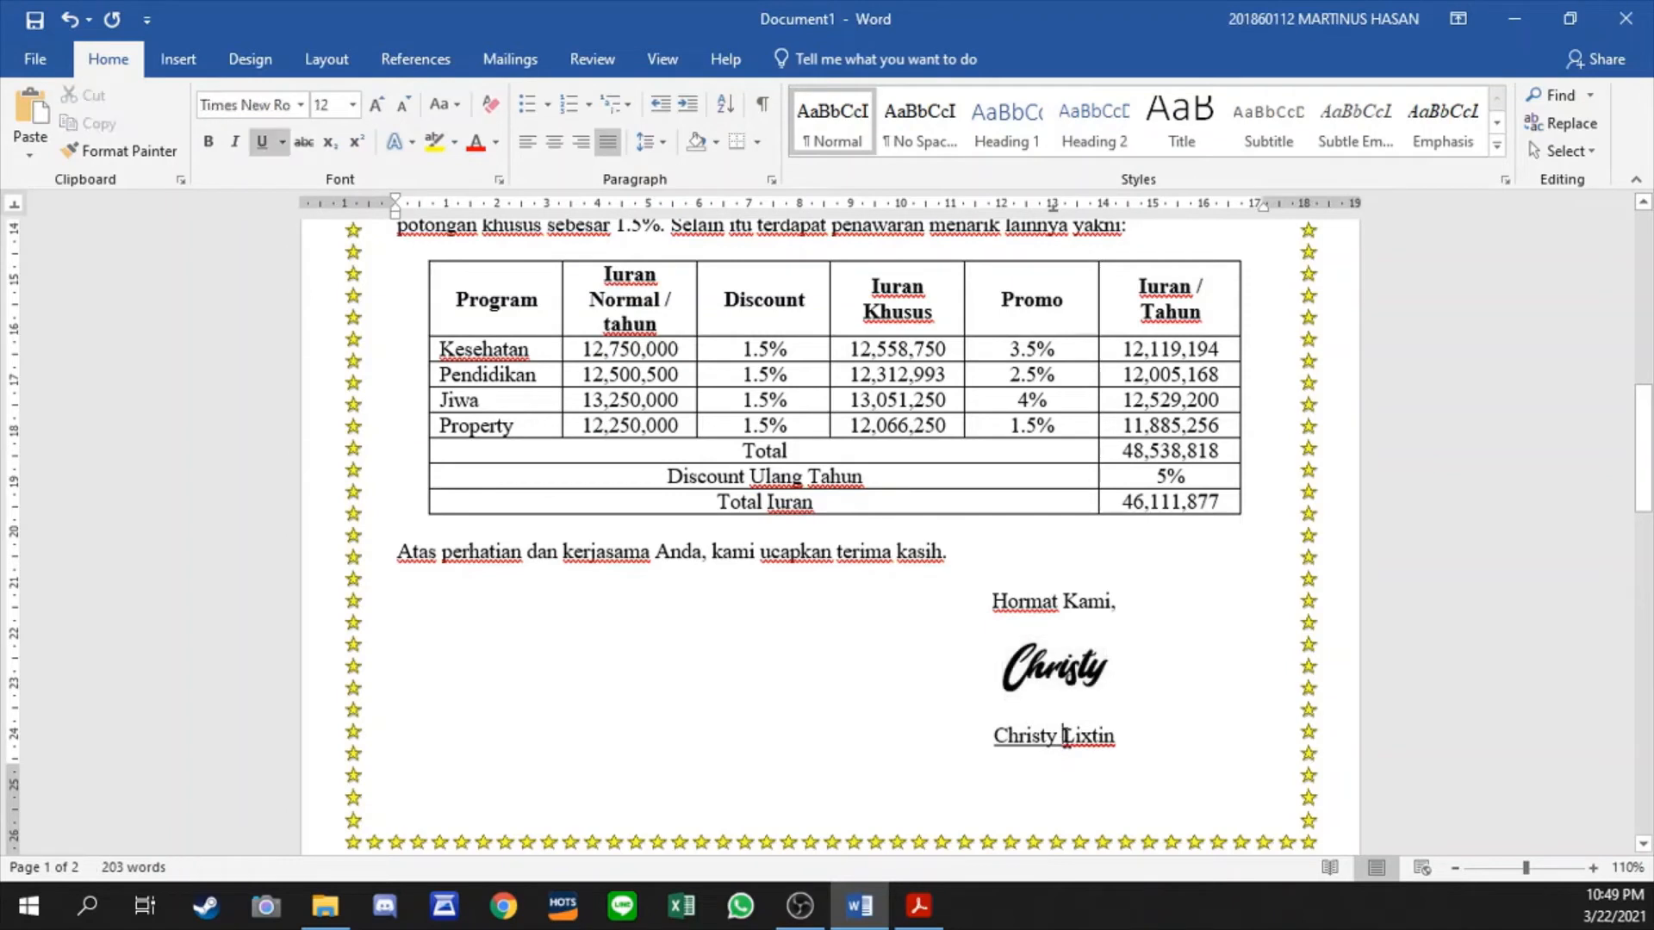
key("Home")
key("BackSpace")
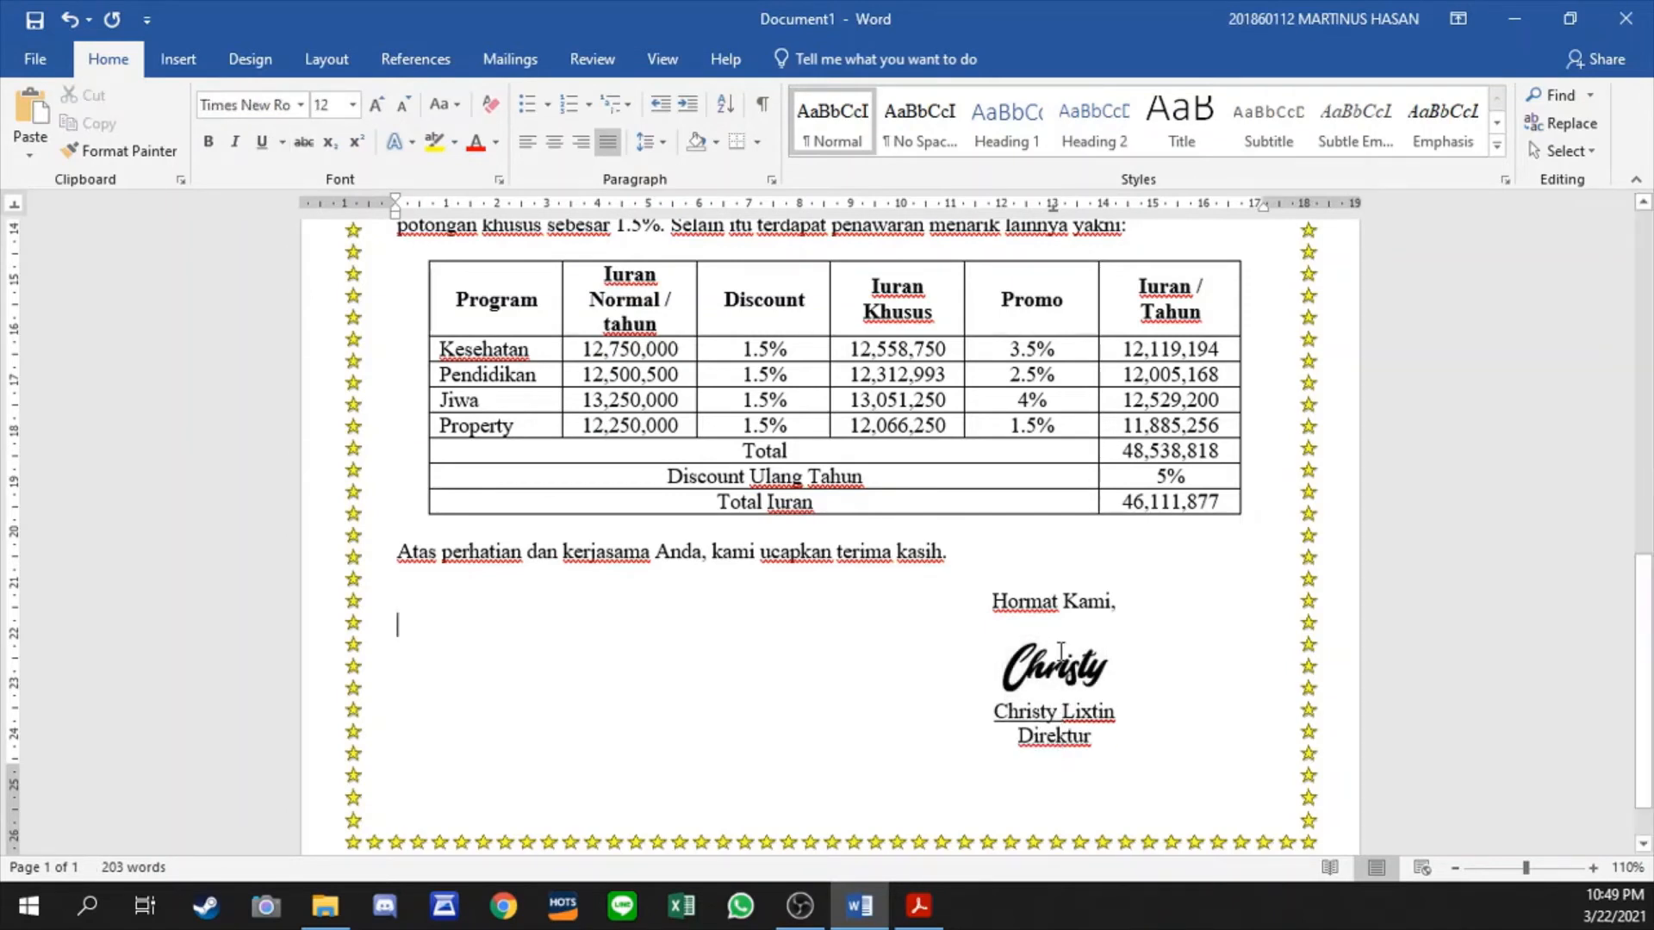
left_click(1049, 669)
key("Home")
key("BackSpace")
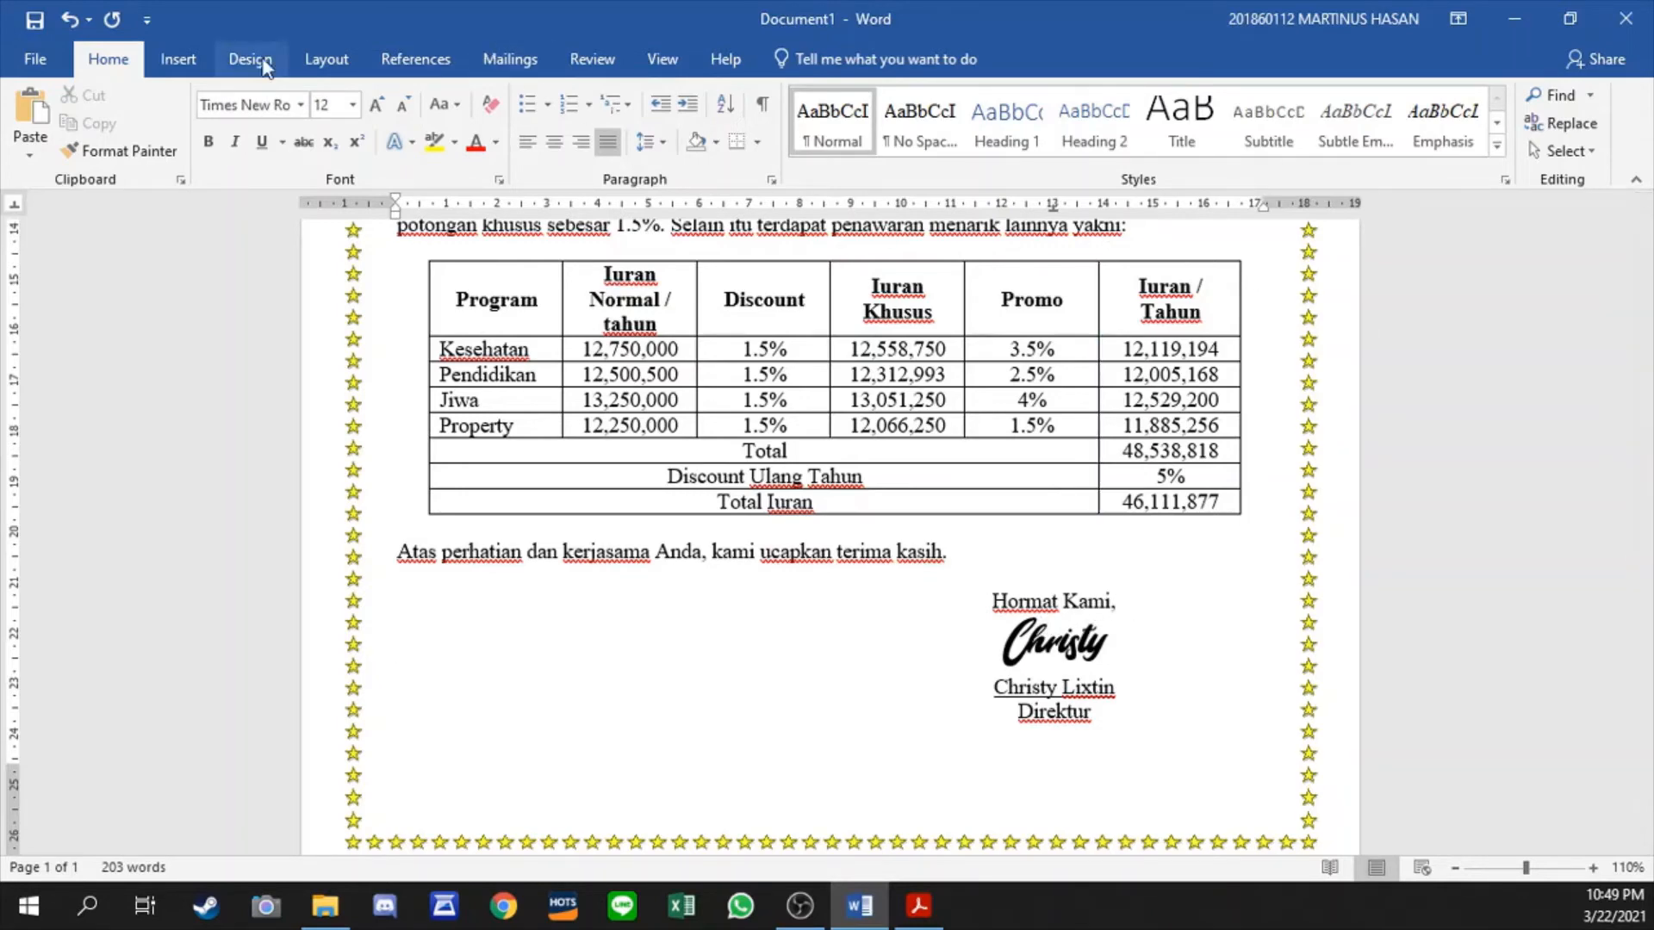
- Preview the merged letter through record 10, return to record 1, and review the letter from the letterhead to the signature
left_click(435, 69)
left_click(509, 62)
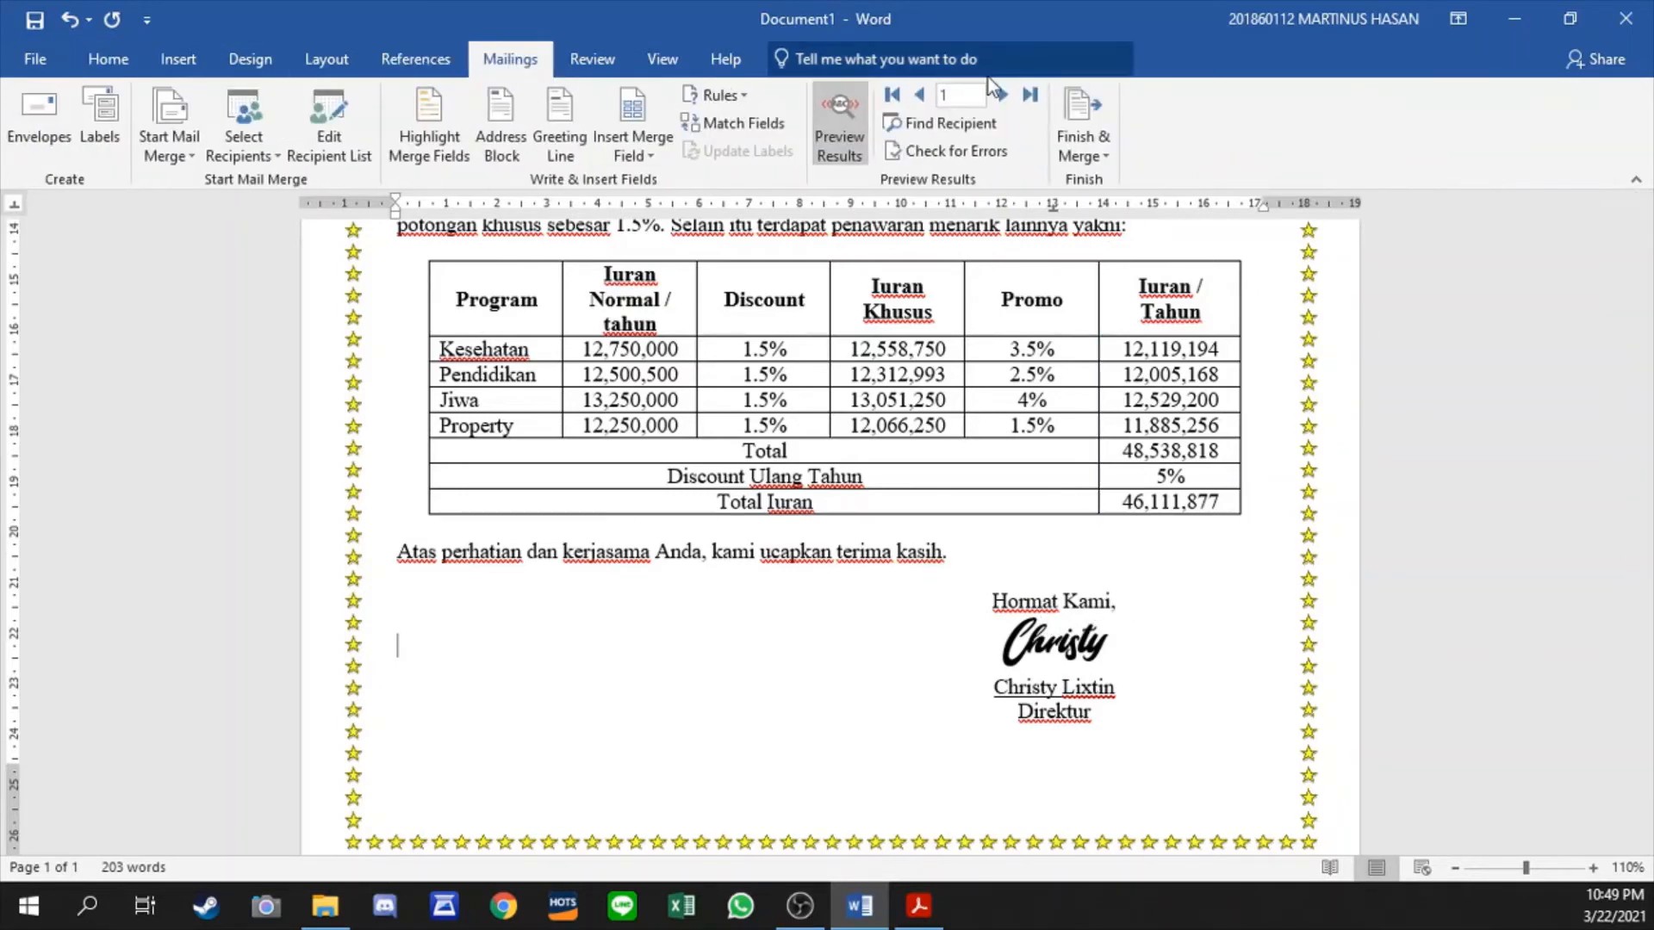
left_click(1008, 95)
left_click(1004, 95)
left_click(1005, 95)
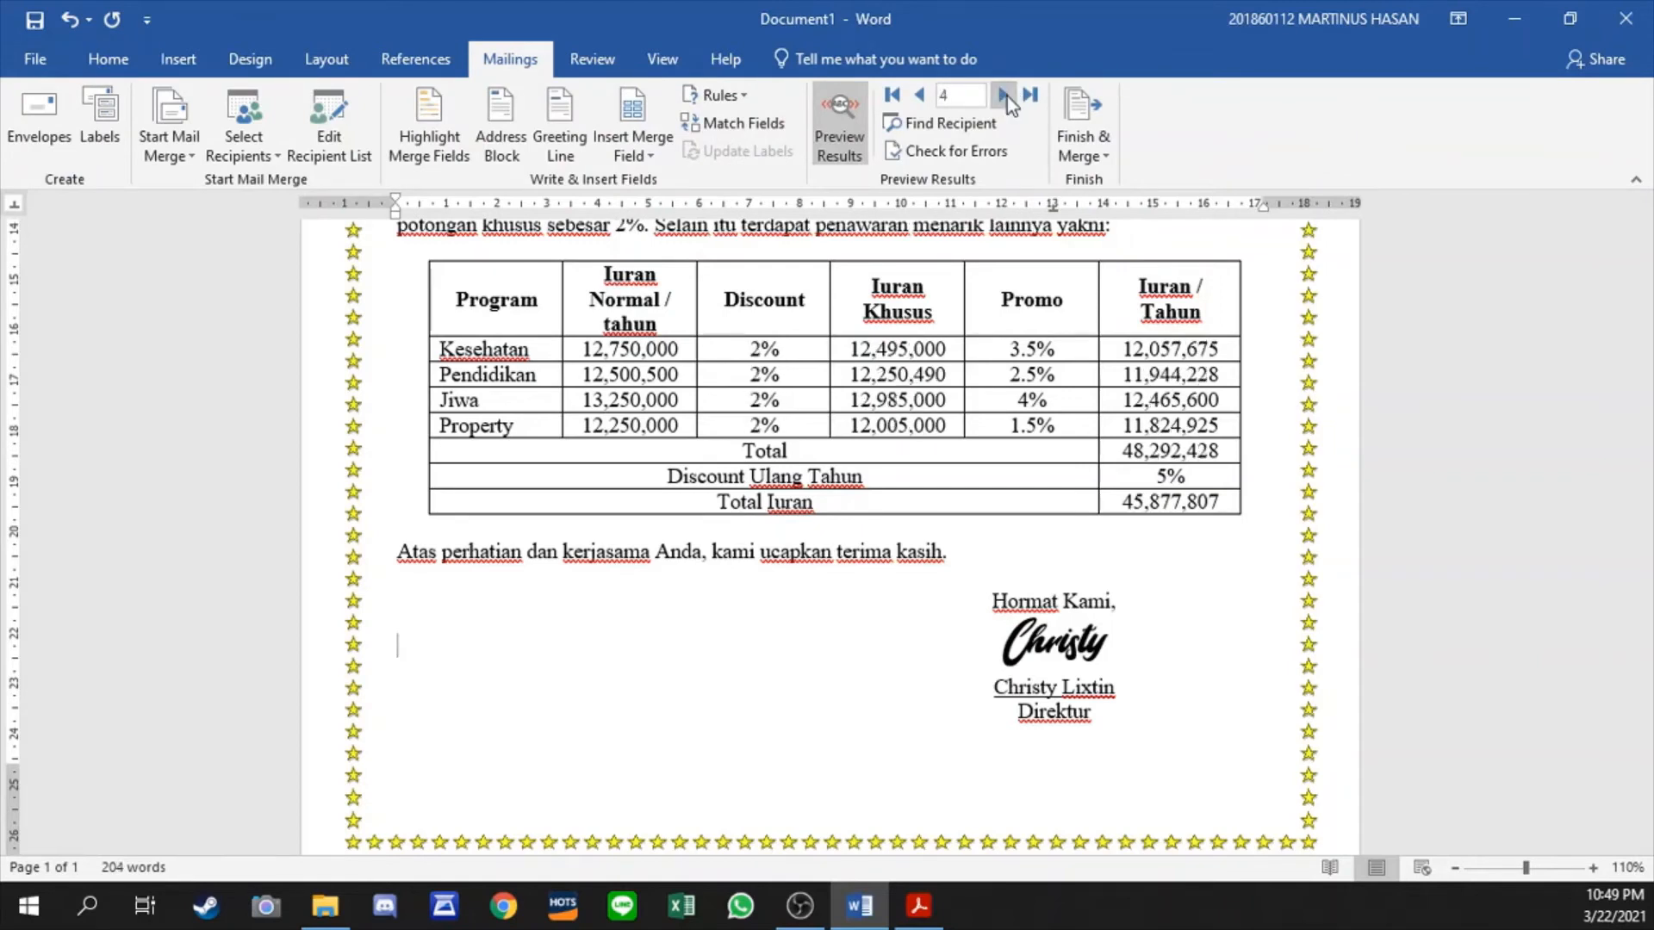
left_click(1005, 95)
left_click(1004, 95)
left_click(1004, 94)
left_click(1004, 95)
left_click(1004, 95)
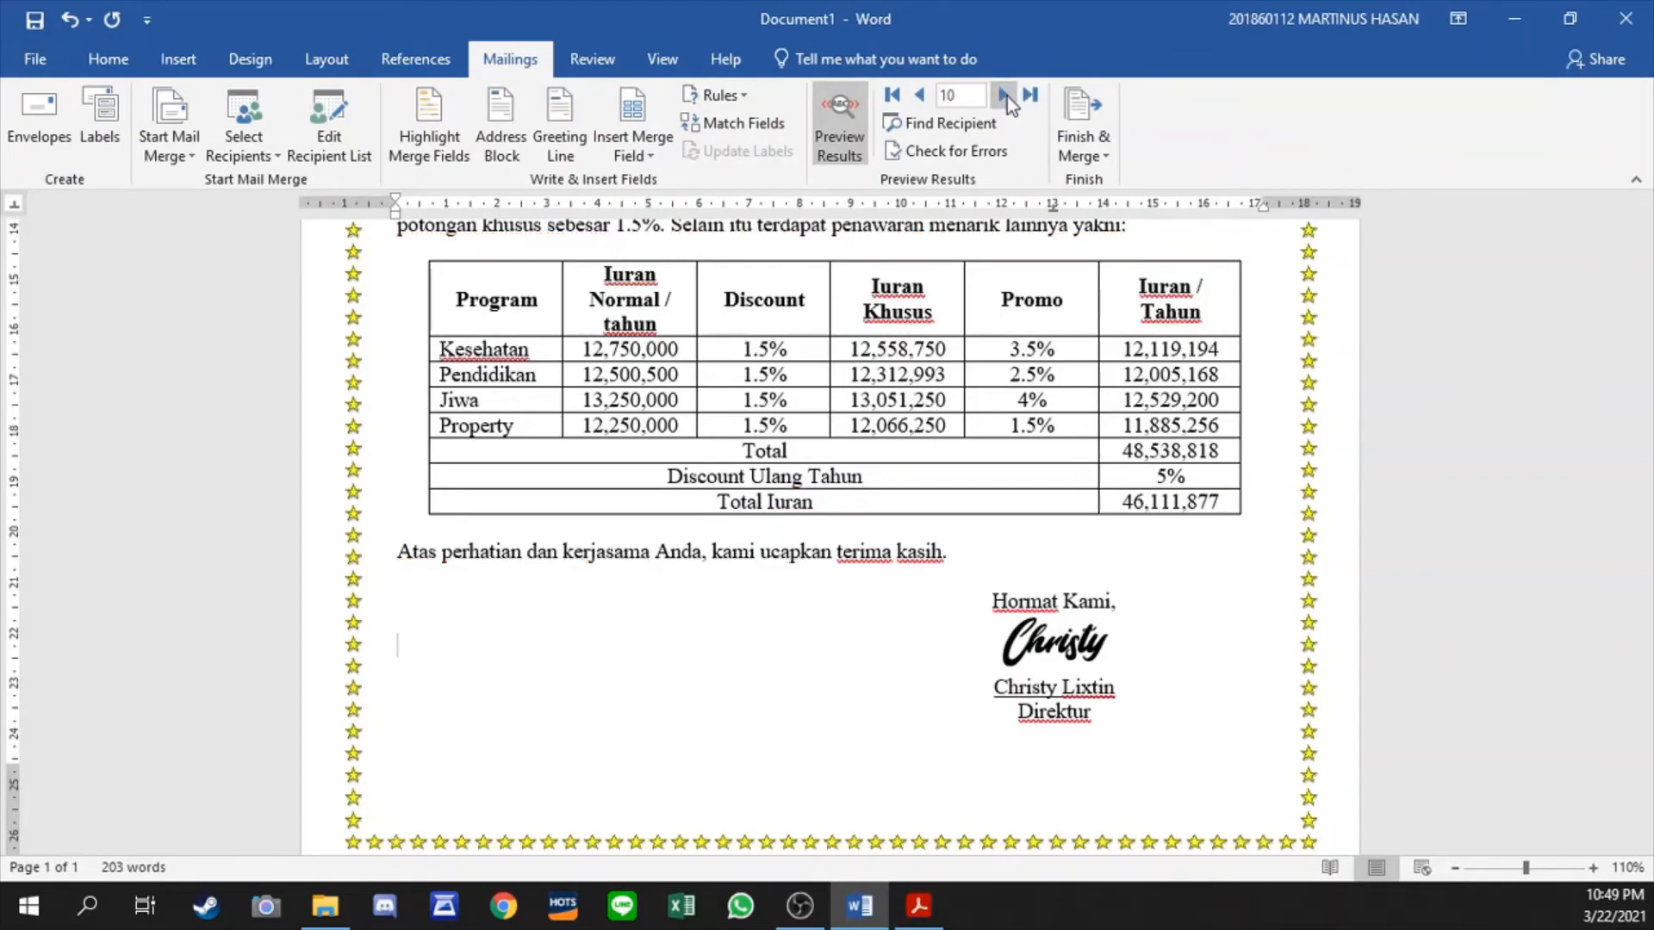
left_click(917, 100)
left_click(918, 100)
left_click(917, 100)
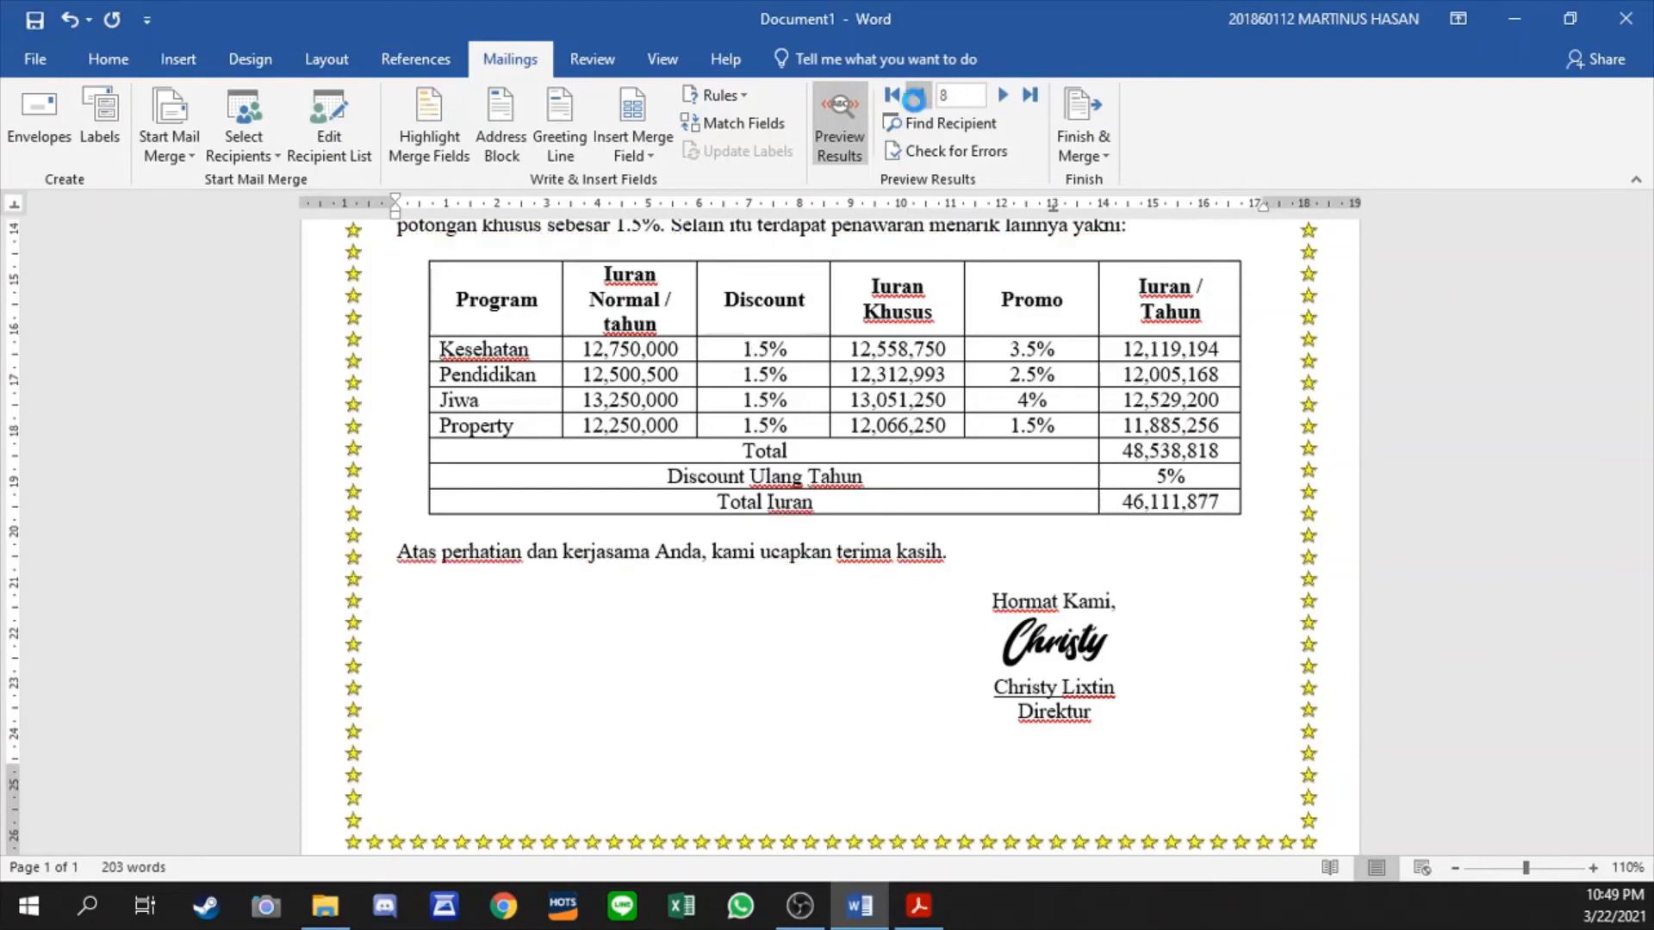
left_click(917, 99)
left_click(918, 100)
left_click(892, 97)
scroll(1021, 398, "up", 5)
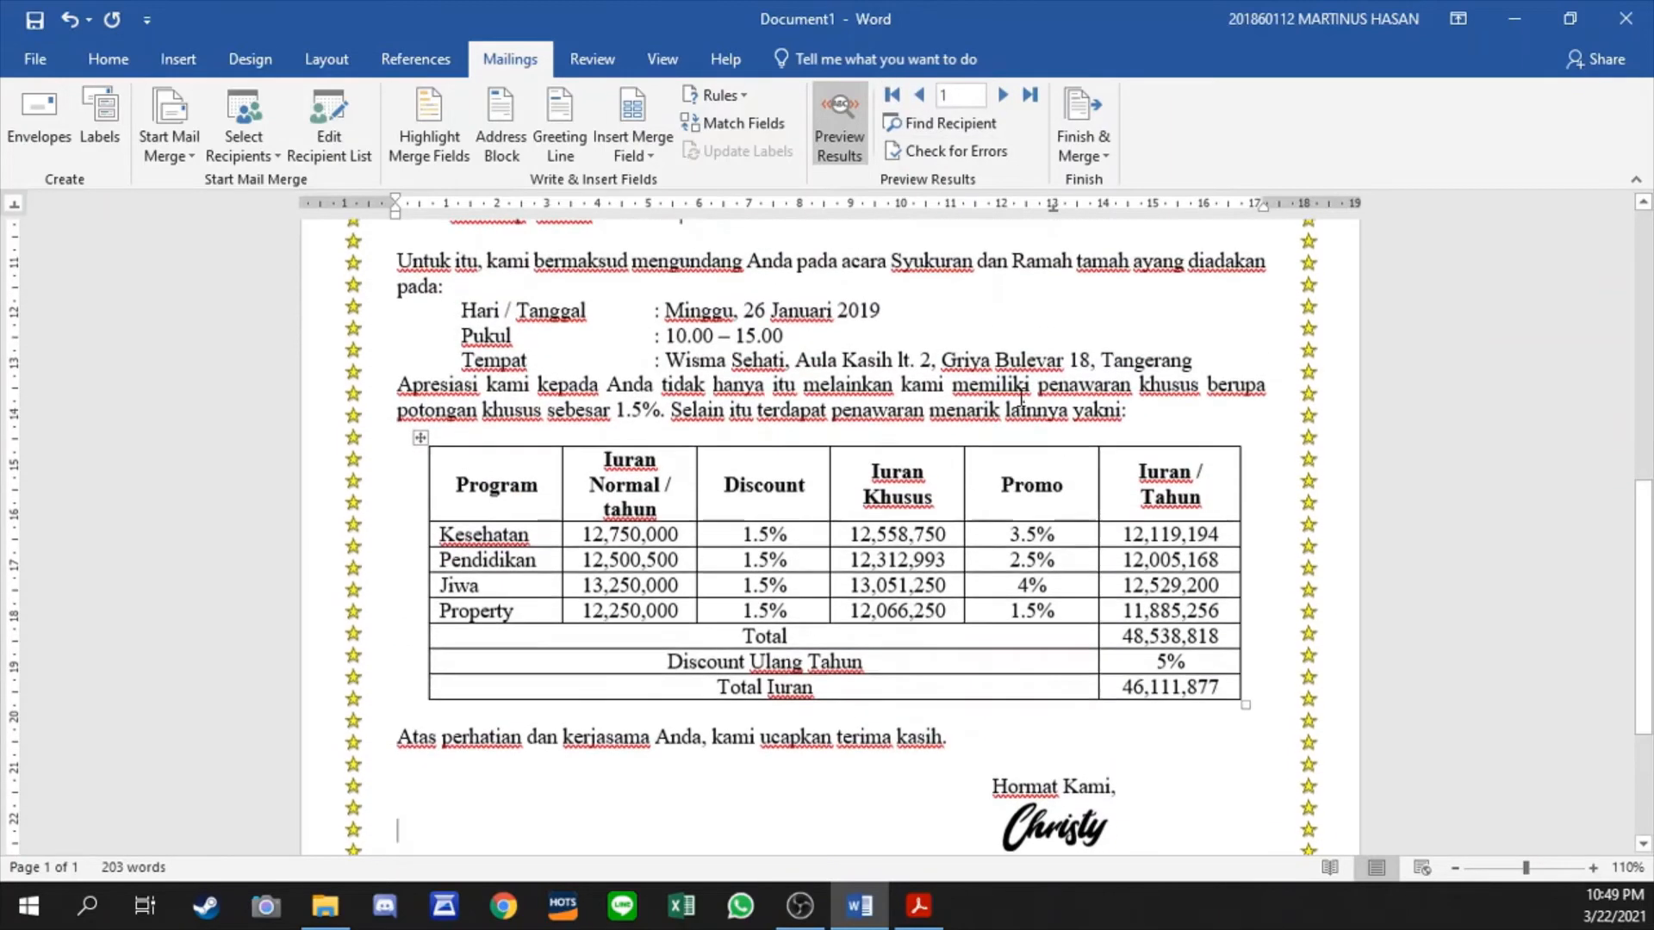
scroll(1021, 398, "up", 6)
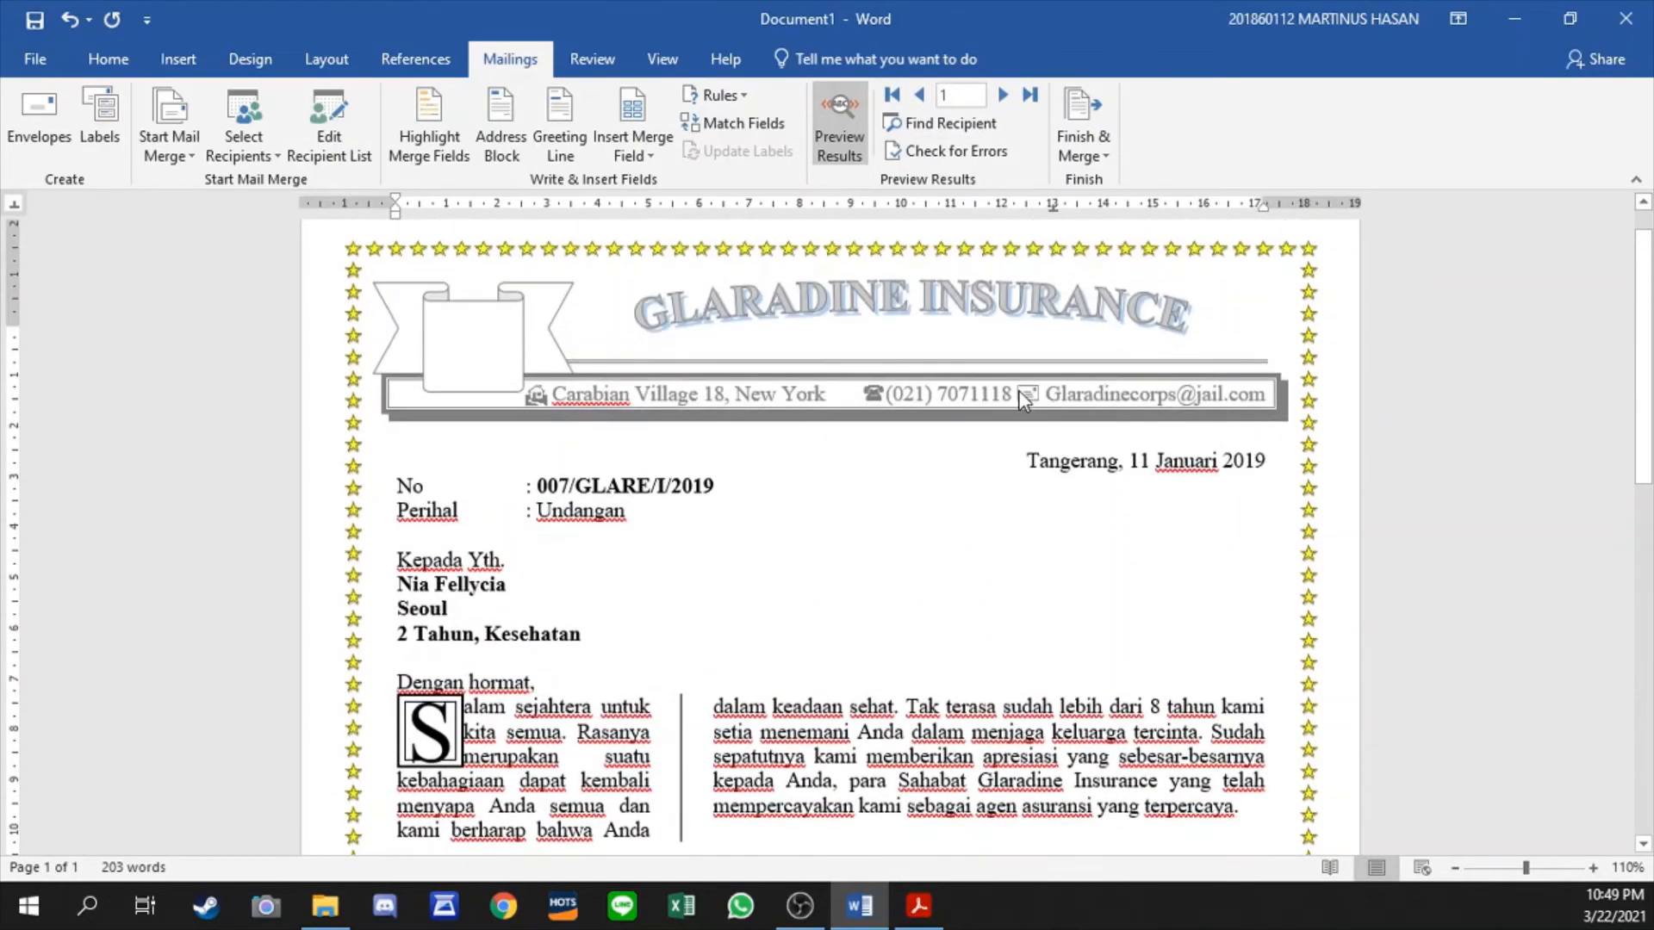
scroll(1004, 402, "down", 1)
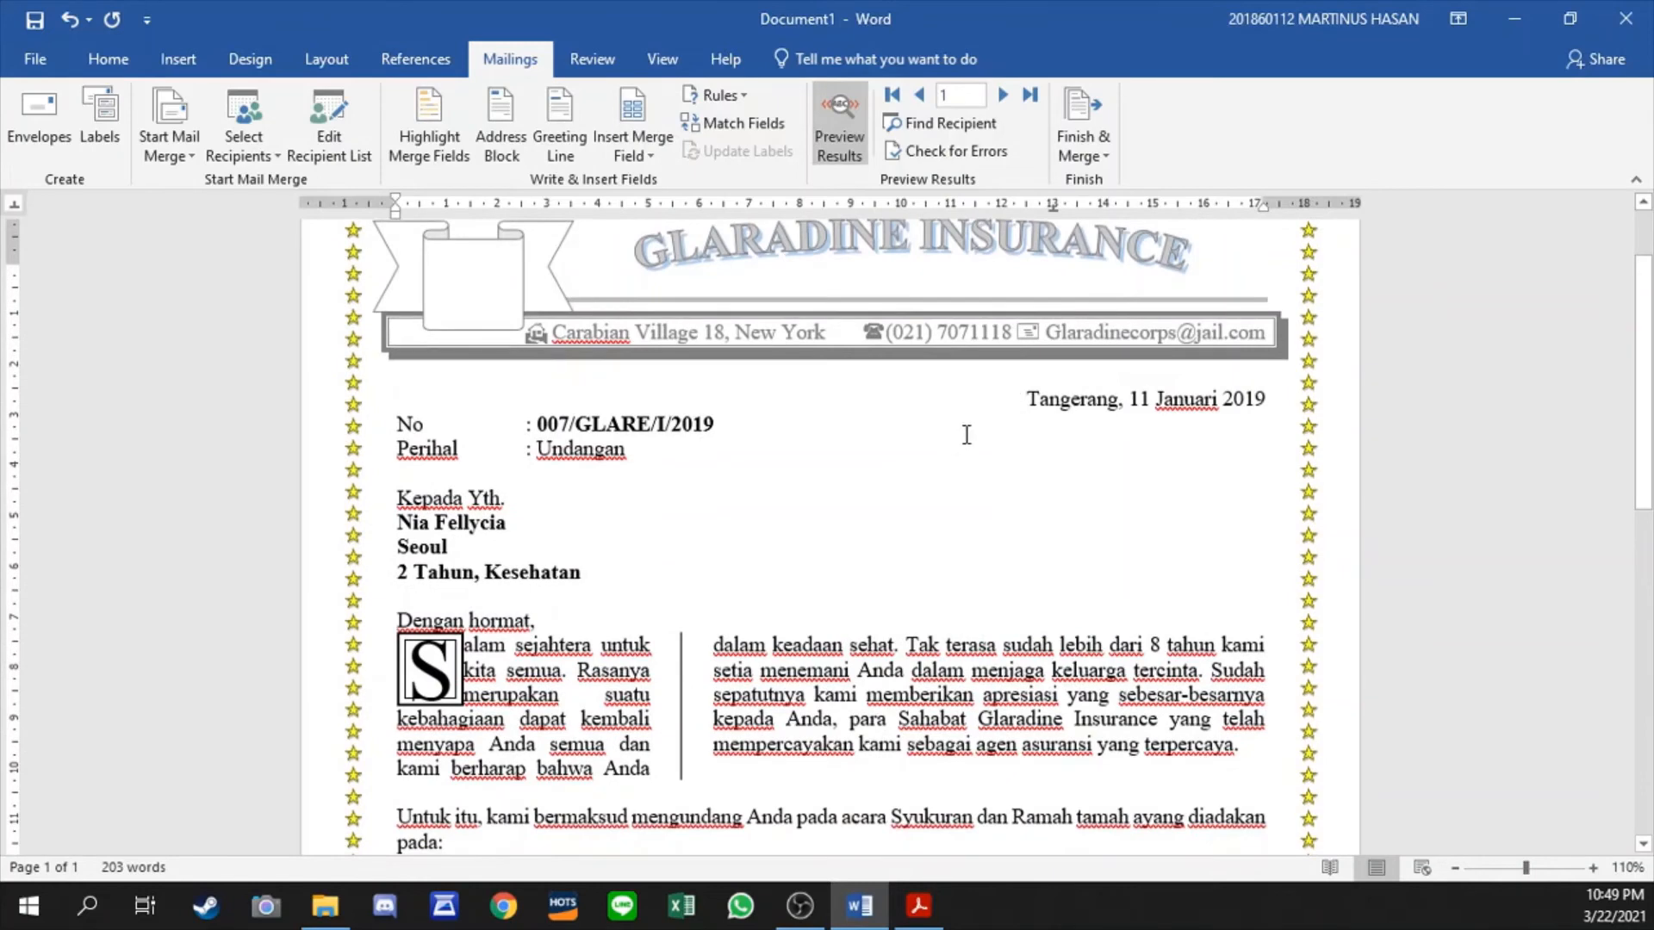
scroll(970, 436, "down", 12)
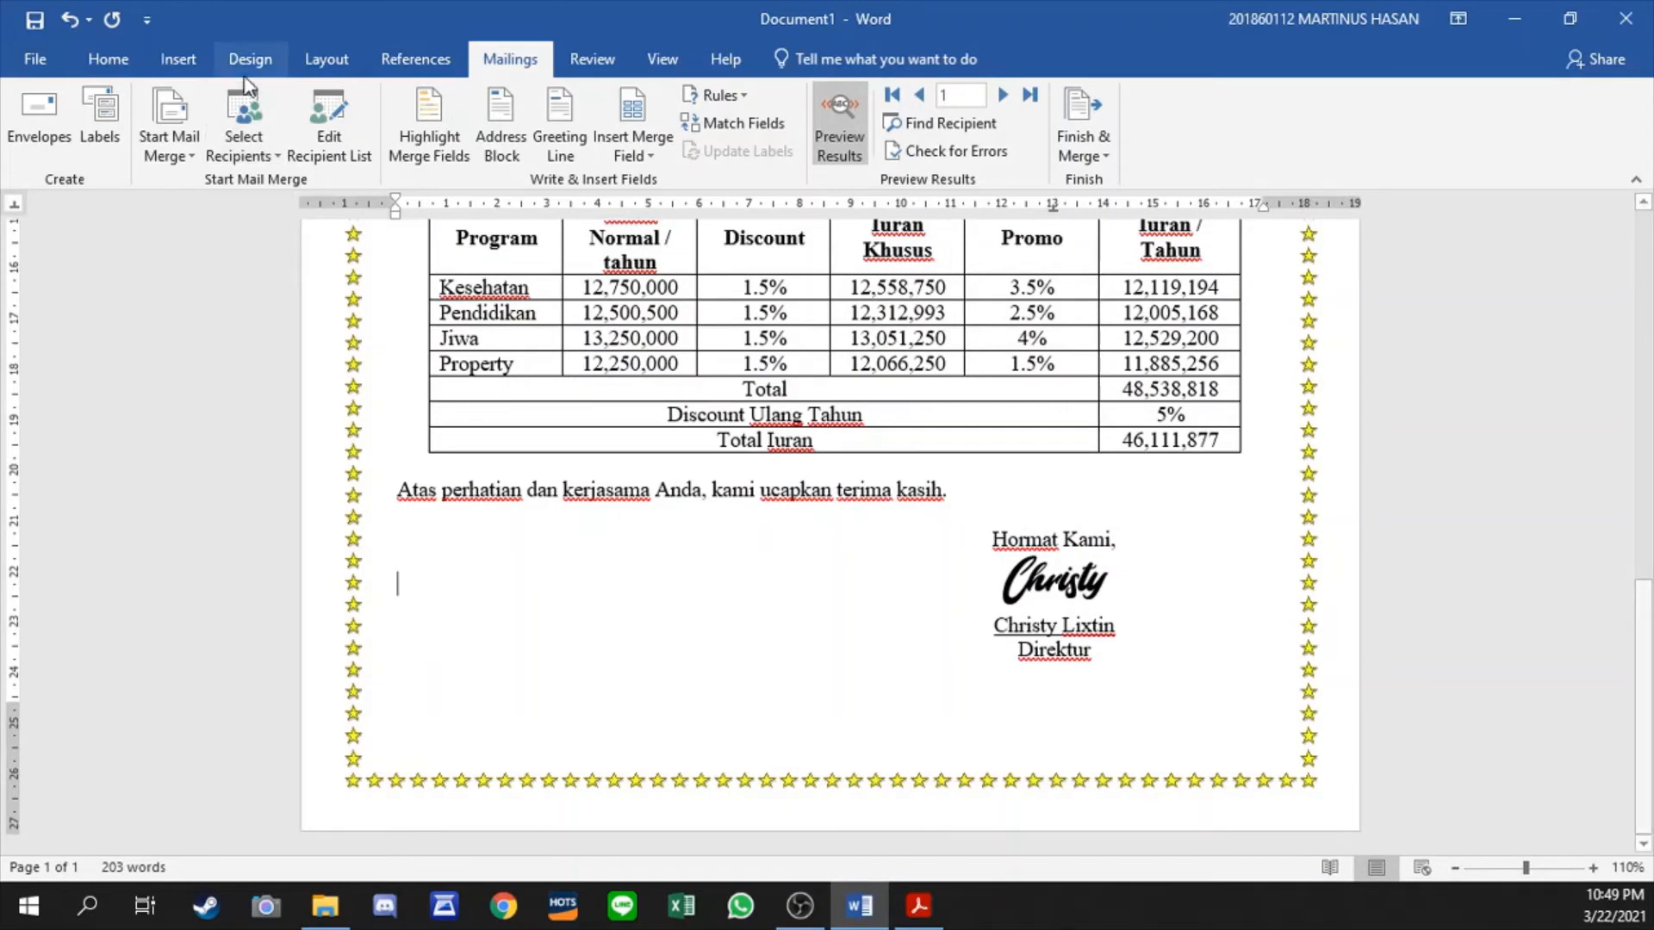
- Draw a straight diagonal line about 2.83 cm high and wide, descending from the left star border below the closing sentence
left_click(176, 58)
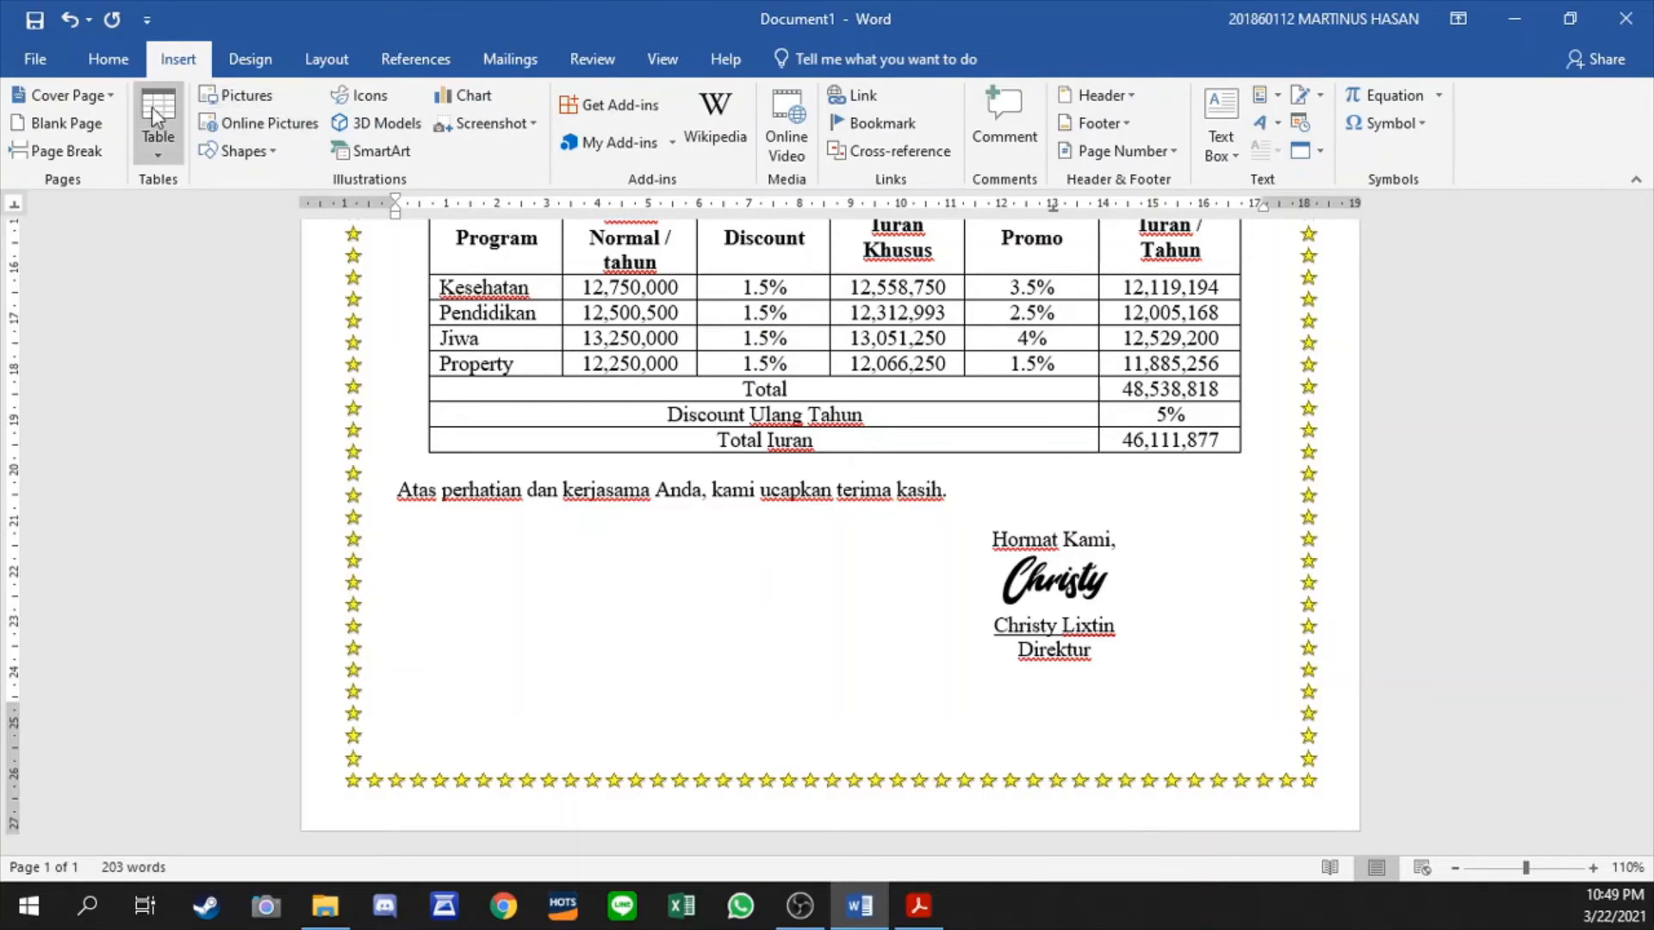
left_click(245, 153)
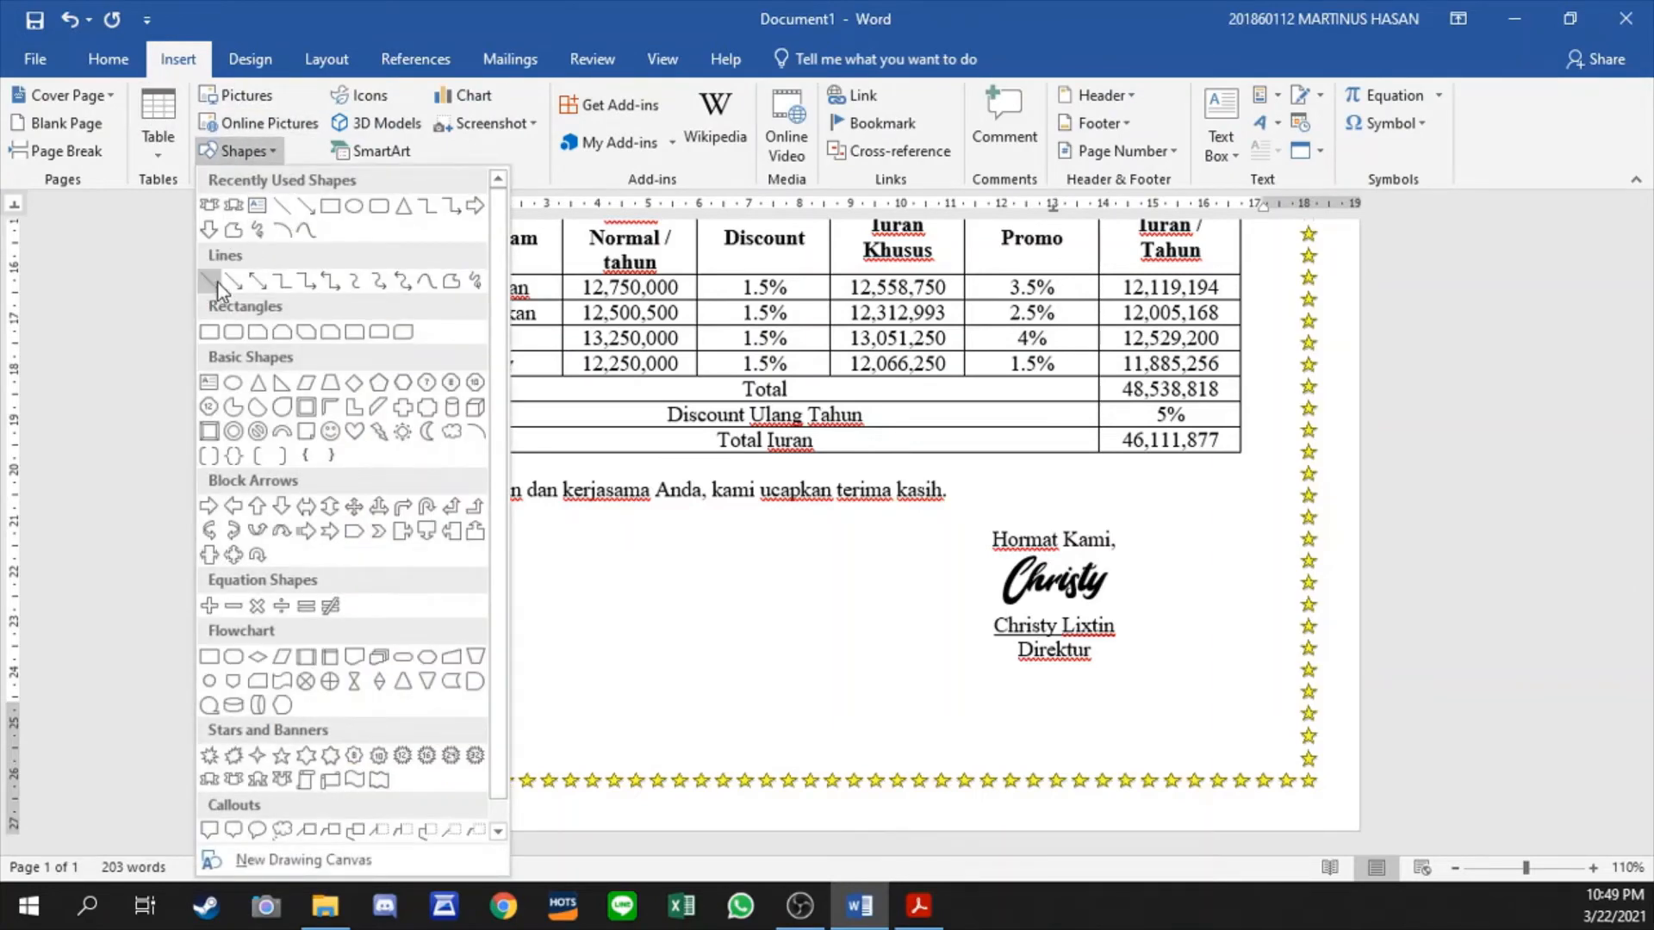
left_click(296, 207)
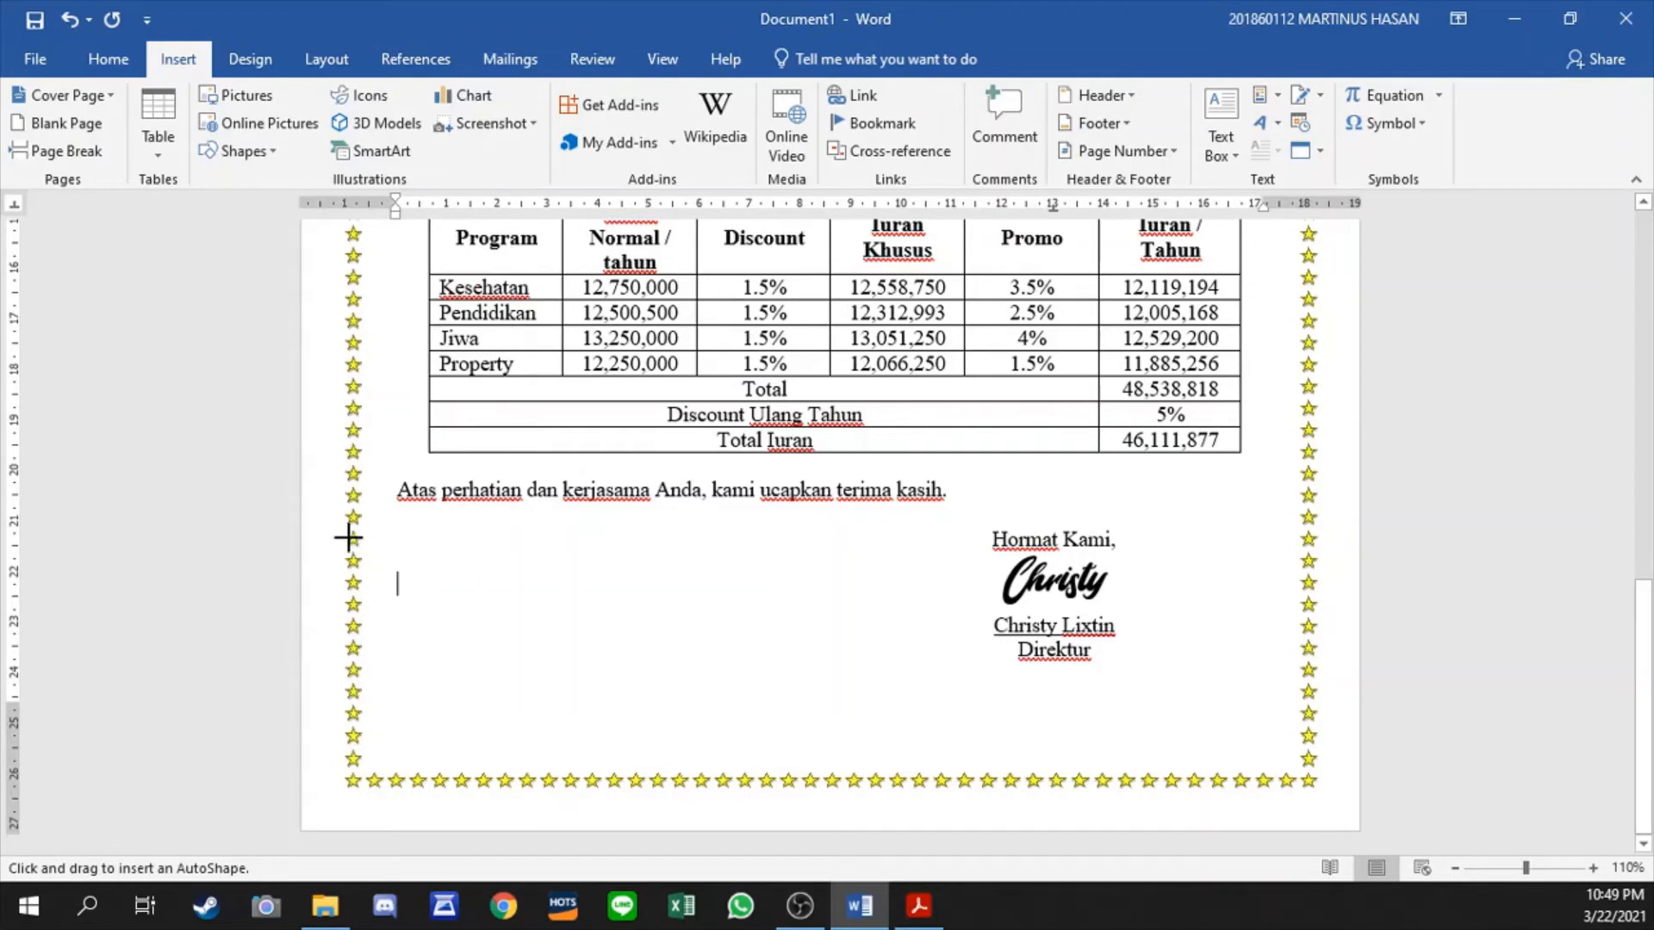
mouse_move(361, 537)
left_mouse_down()
mouse_move(527, 691)
mouse_move(494, 652)
mouse_move(497, 672)
left_mouse_up()
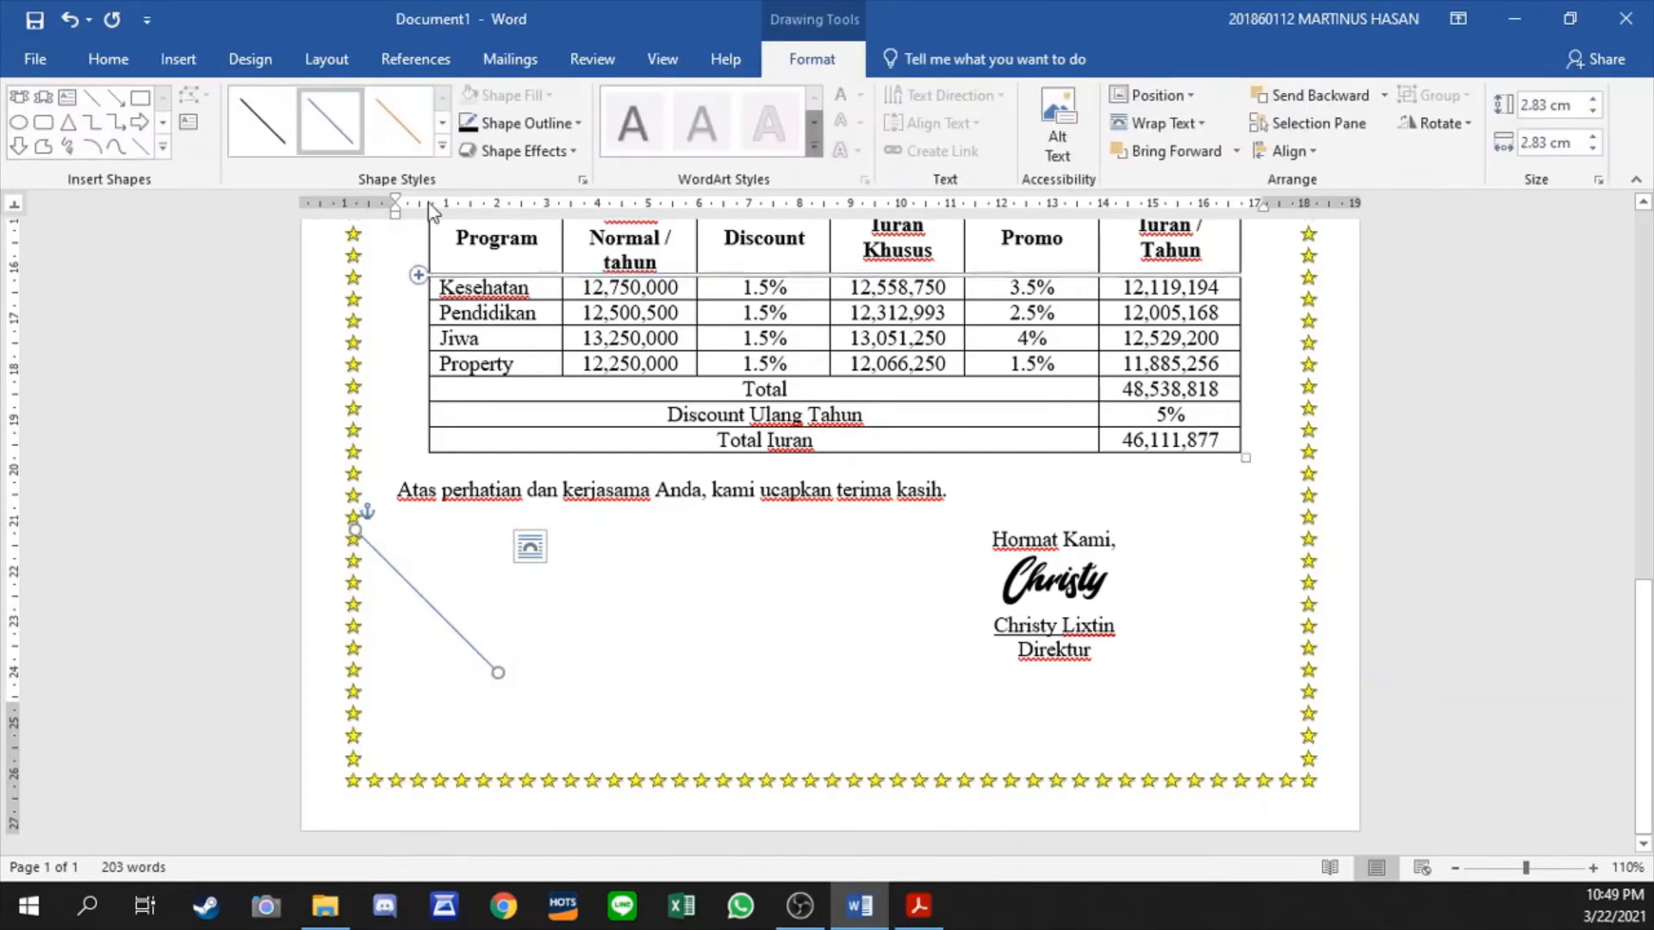
- Give the diagonal line the heaviest black theme style with dotted dashes, and shorten it to about 2.71 cm high and wide
left_click(447, 155)
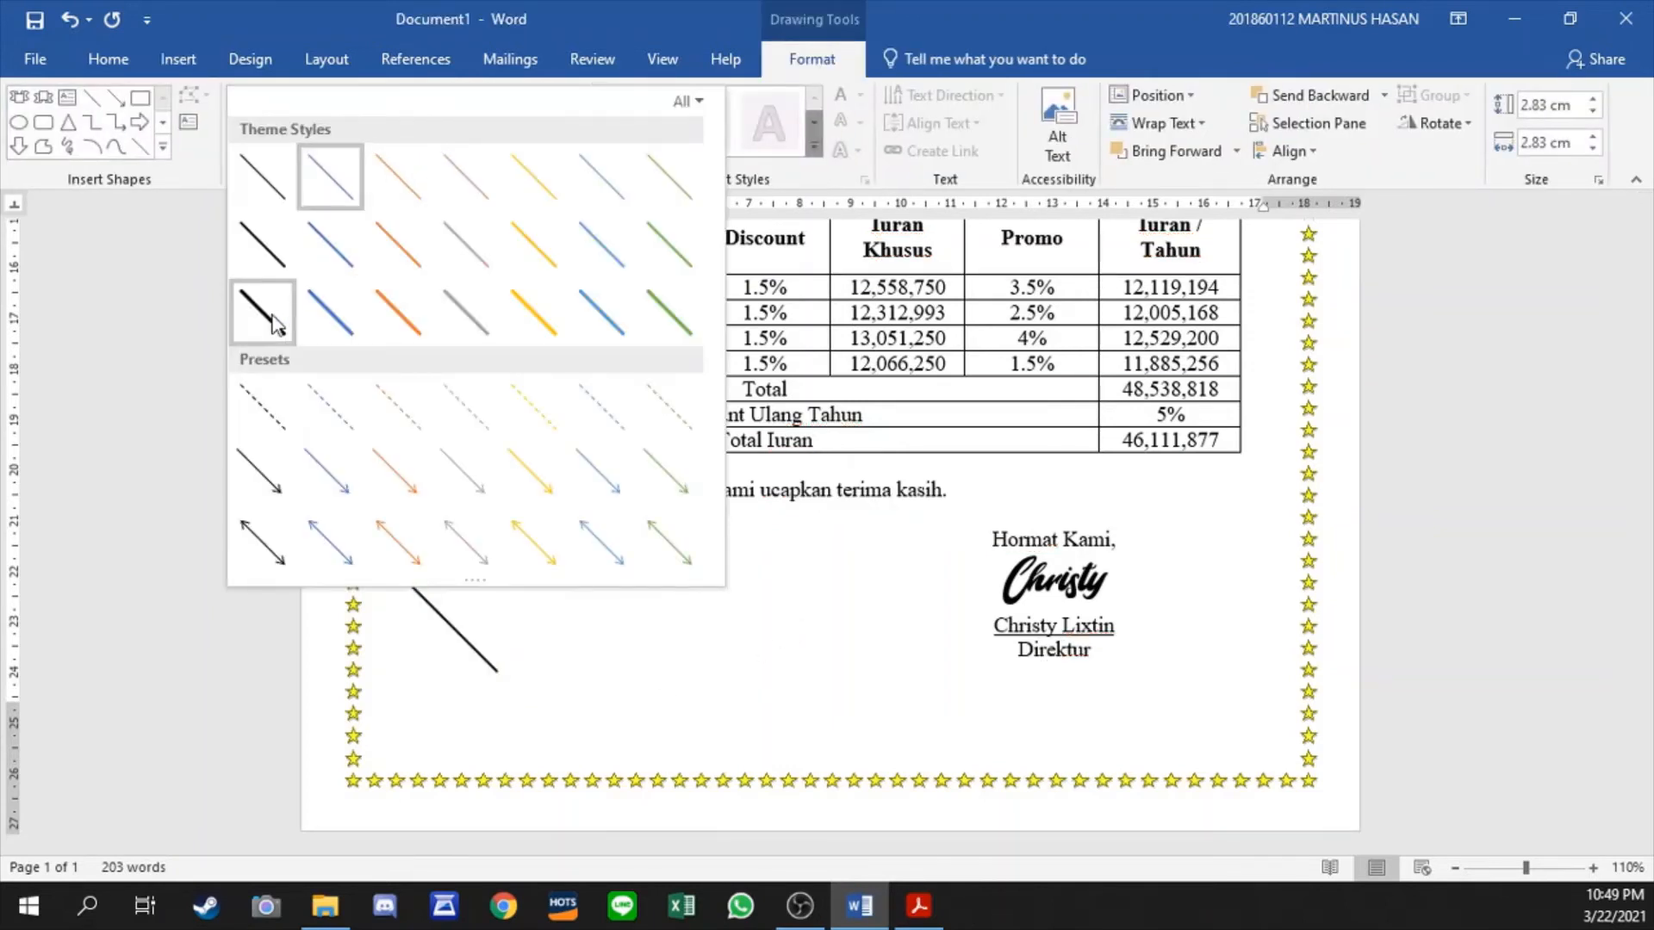
left_click(265, 325)
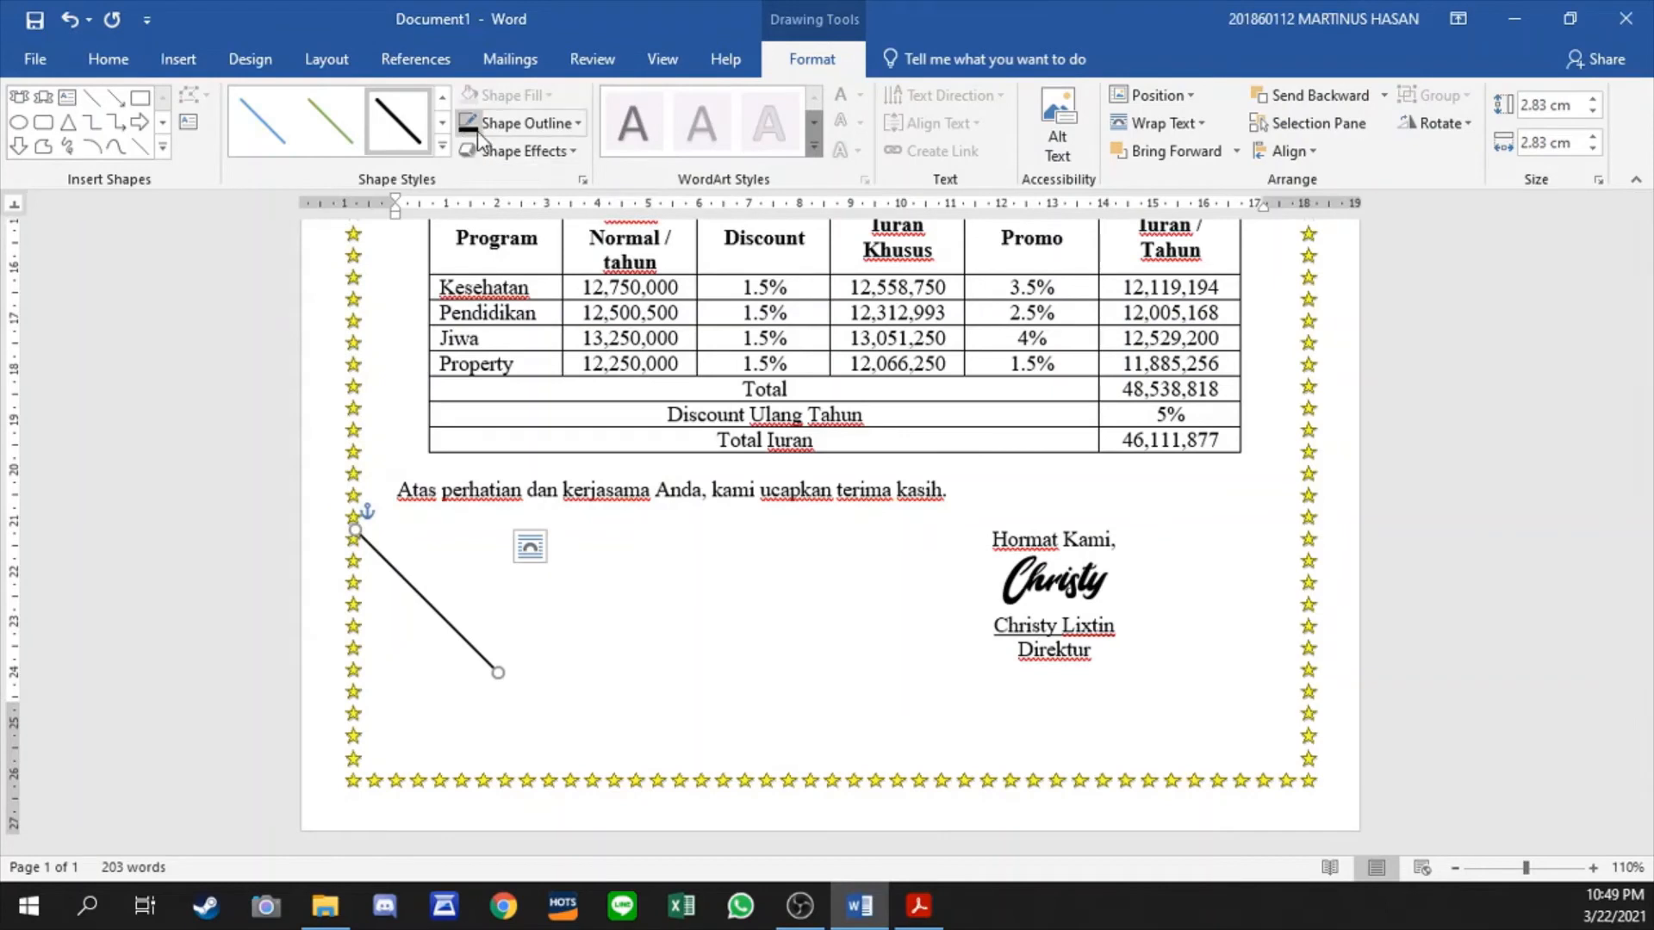
left_click(575, 129)
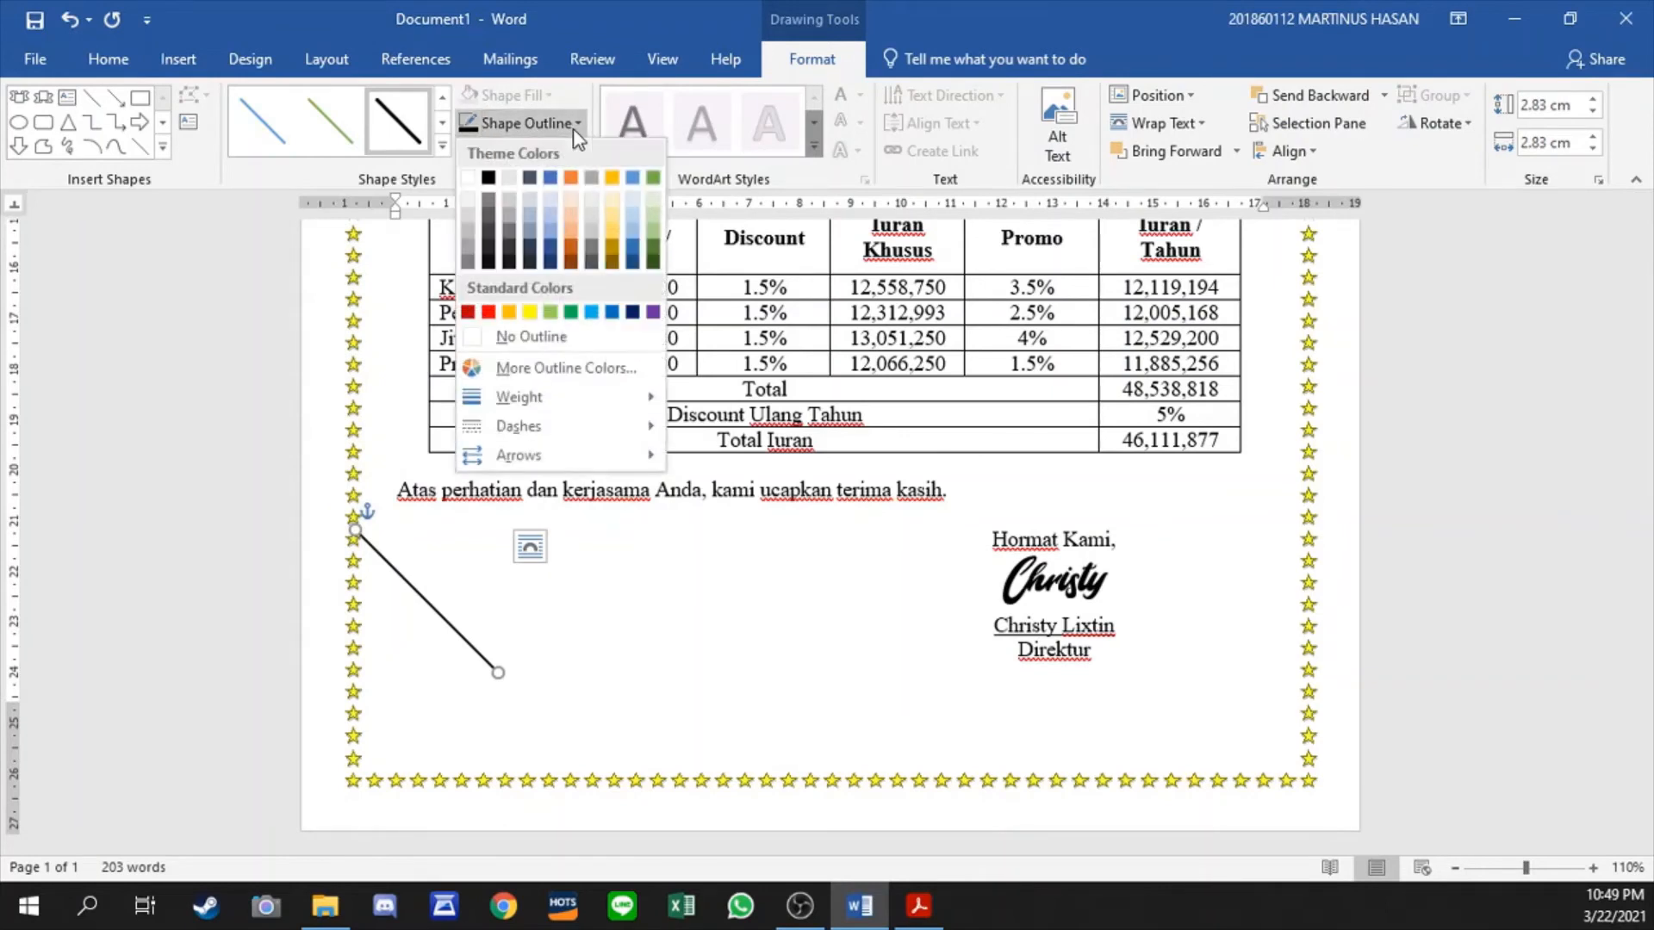
mouse_move(538, 405)
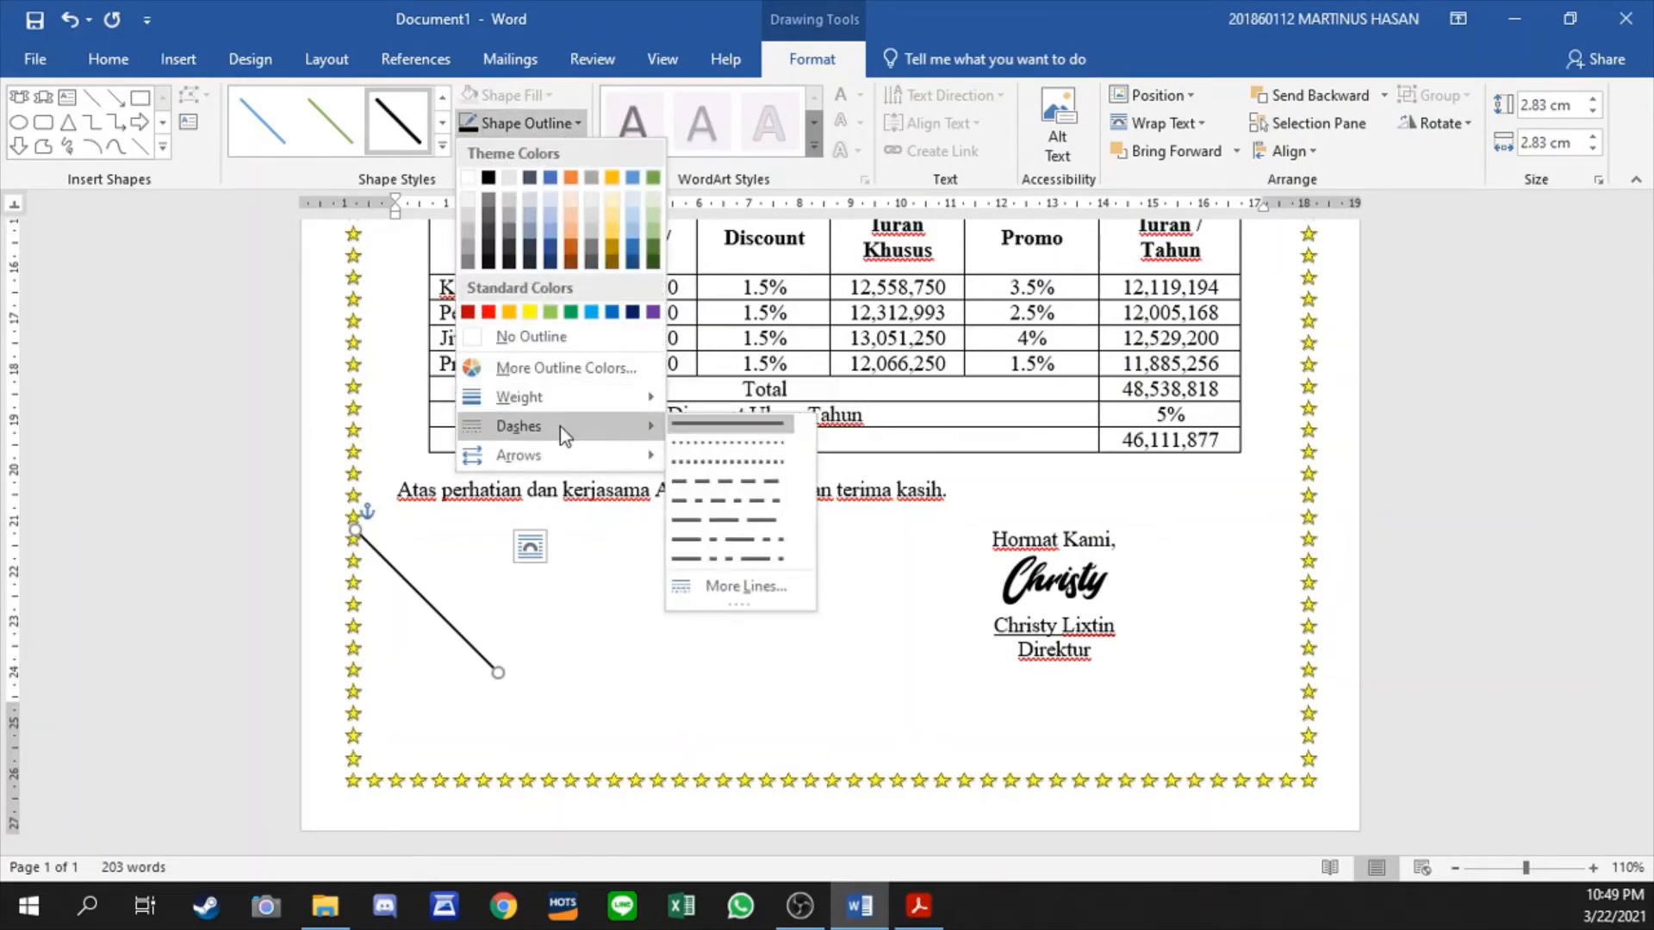
left_click(761, 450)
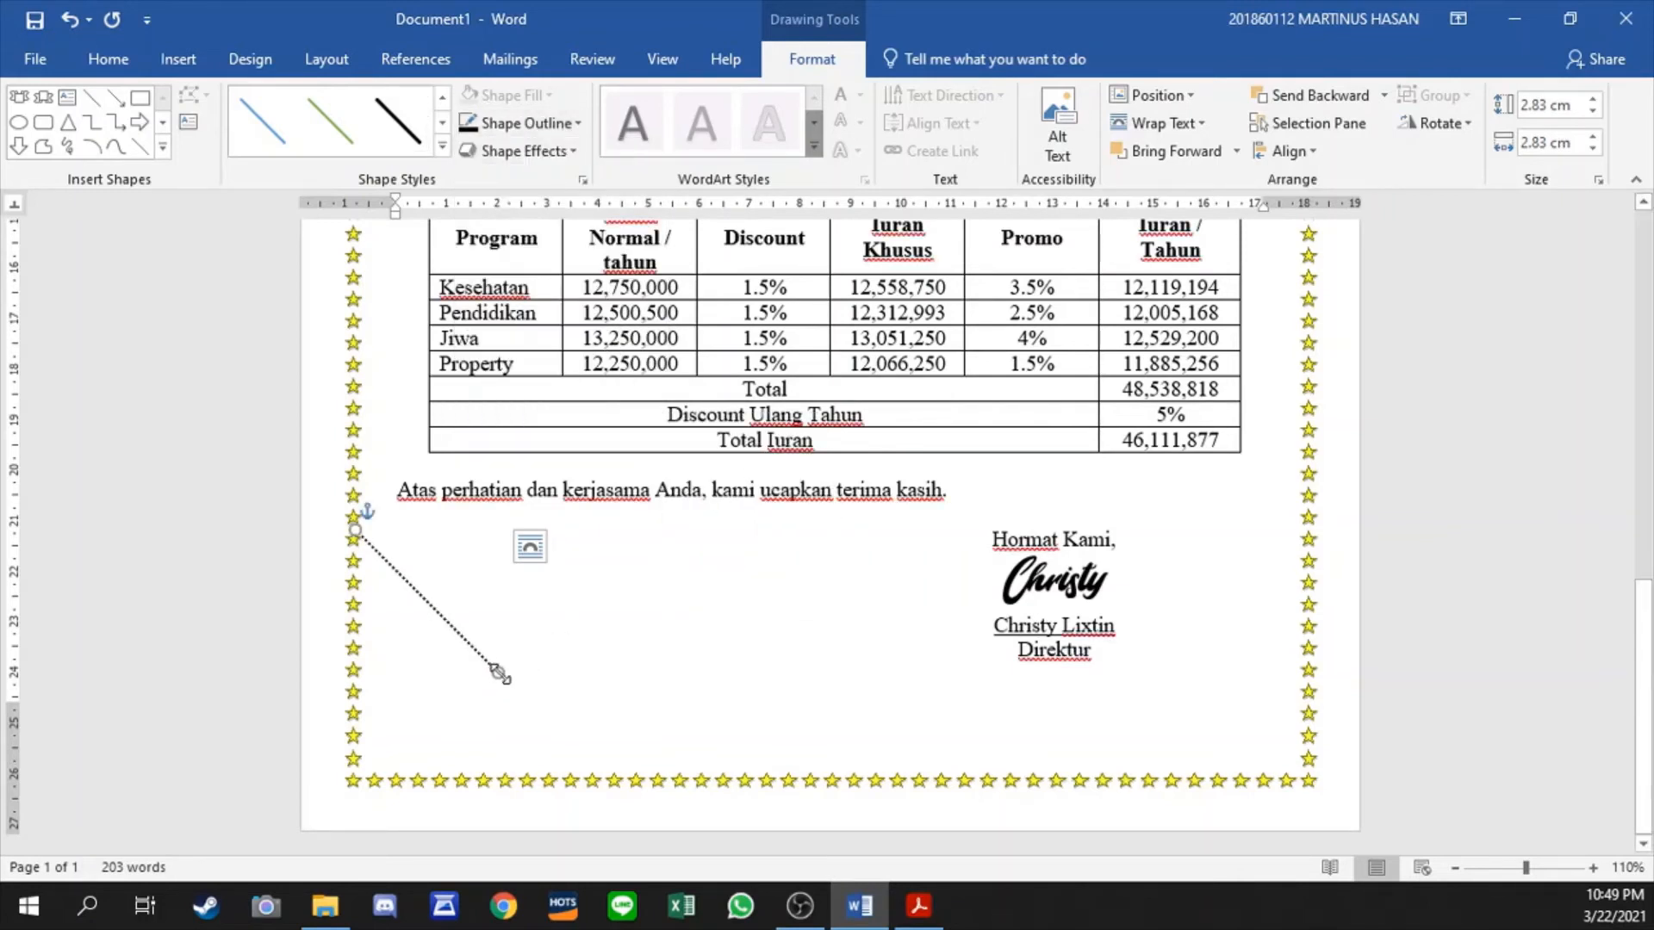
mouse_move(499, 673)
left_mouse_down()
mouse_move(528, 694)
mouse_move(510, 667)
left_mouse_up()
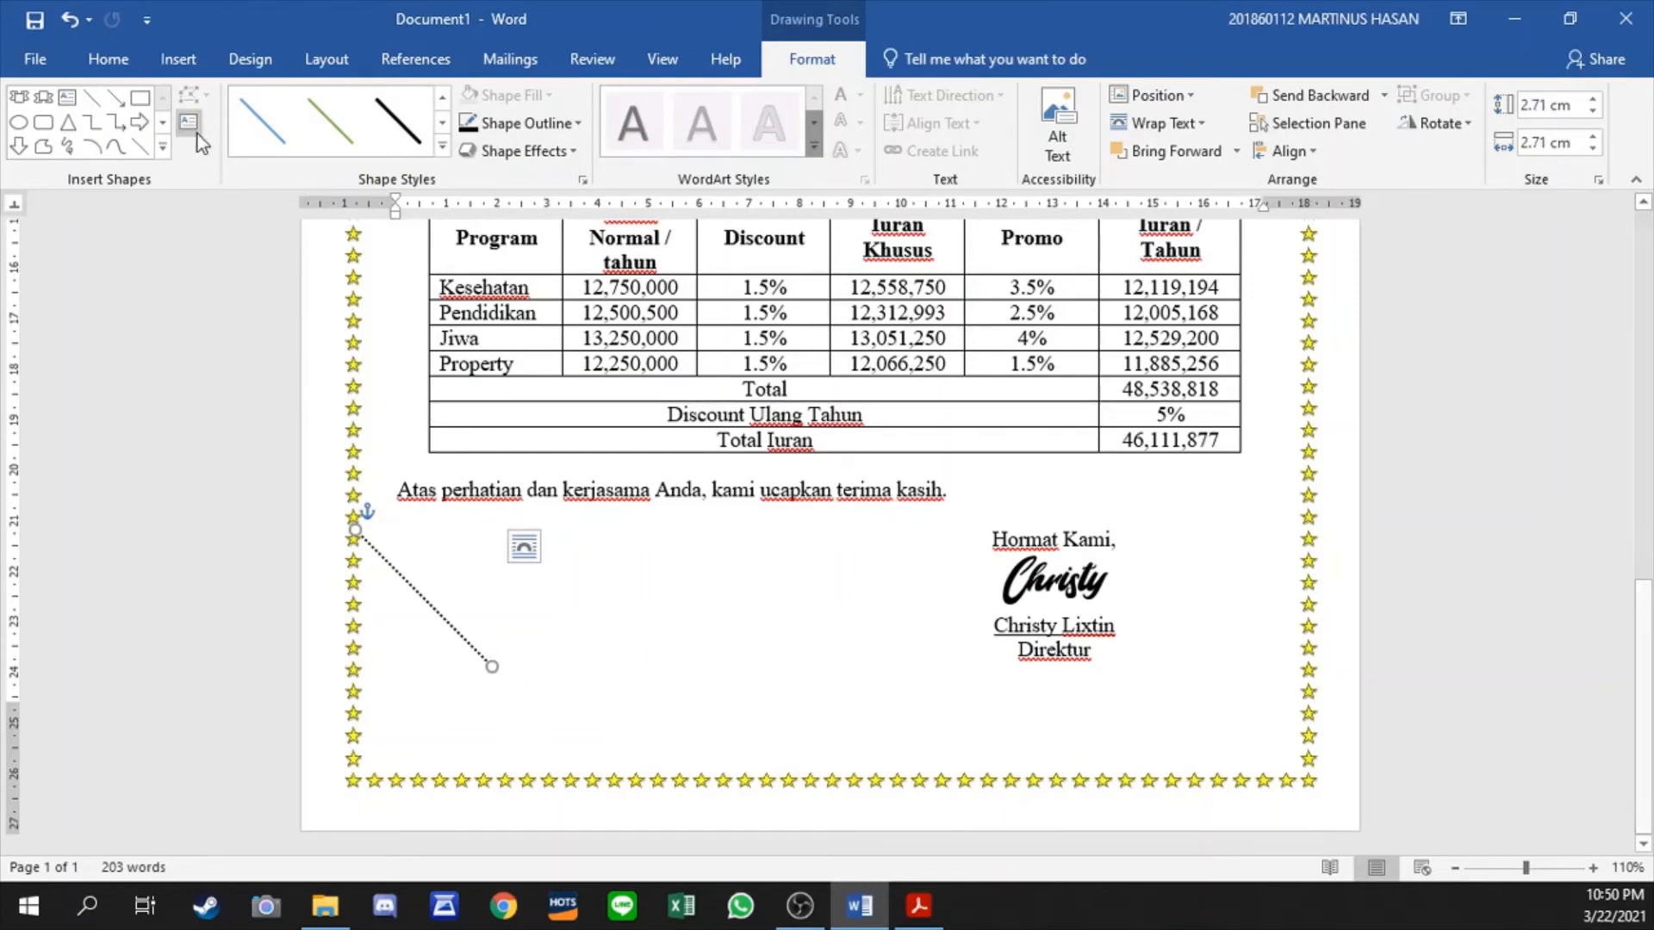
key("ctrl+v")
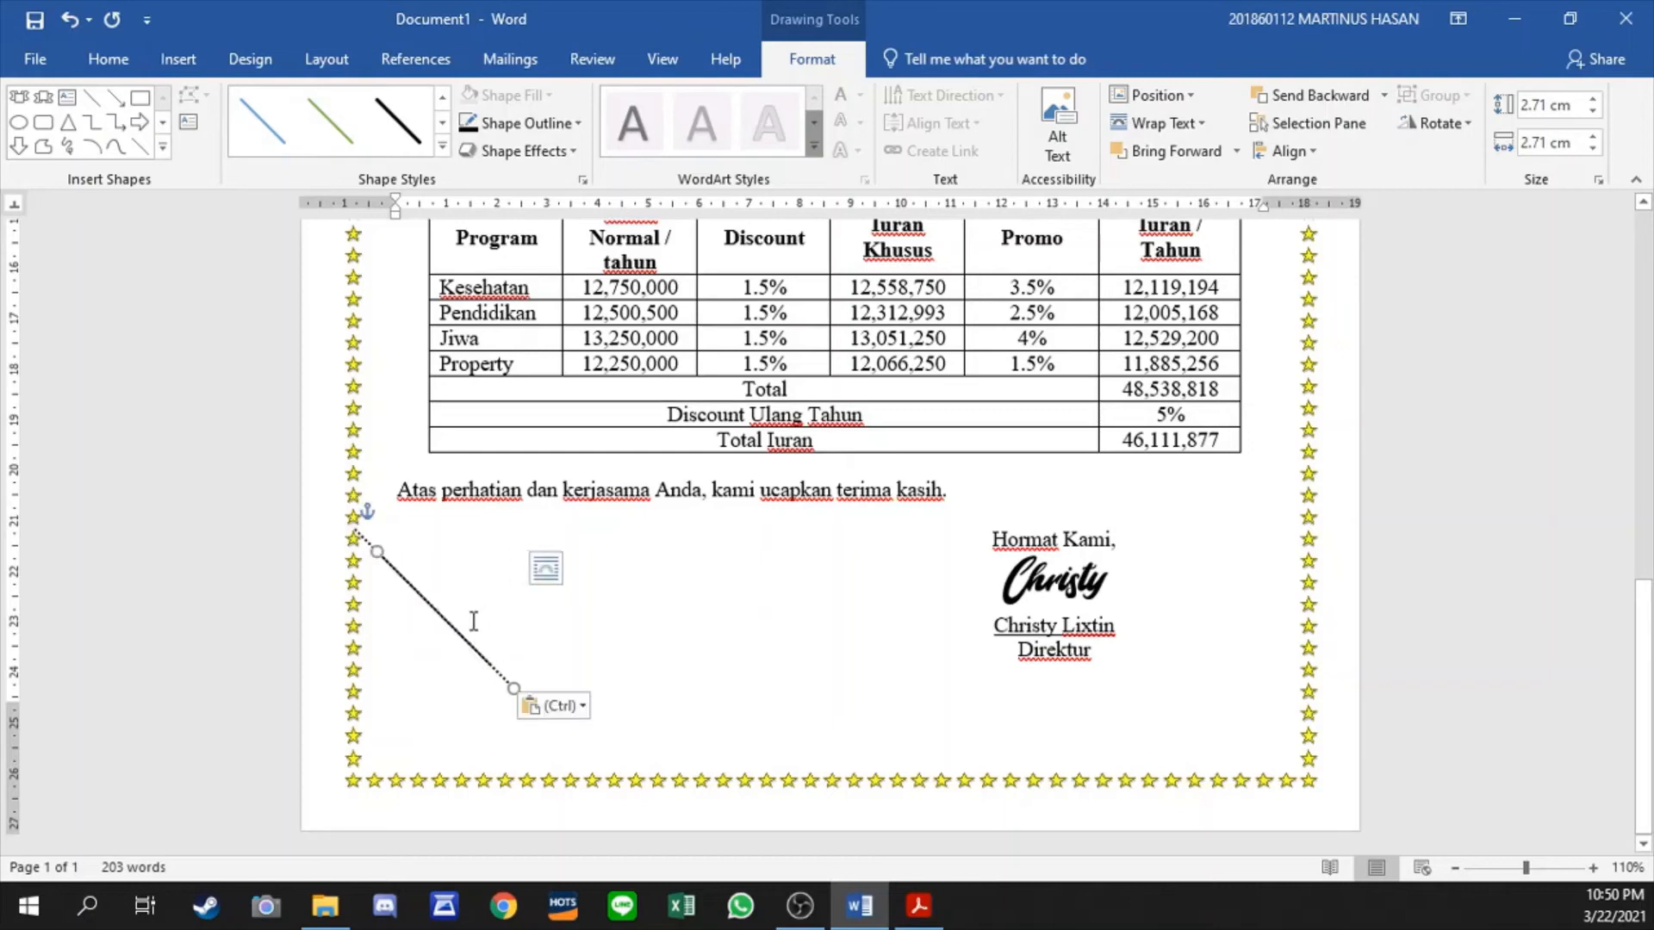
left_click_drag(493, 684, 687, 668)
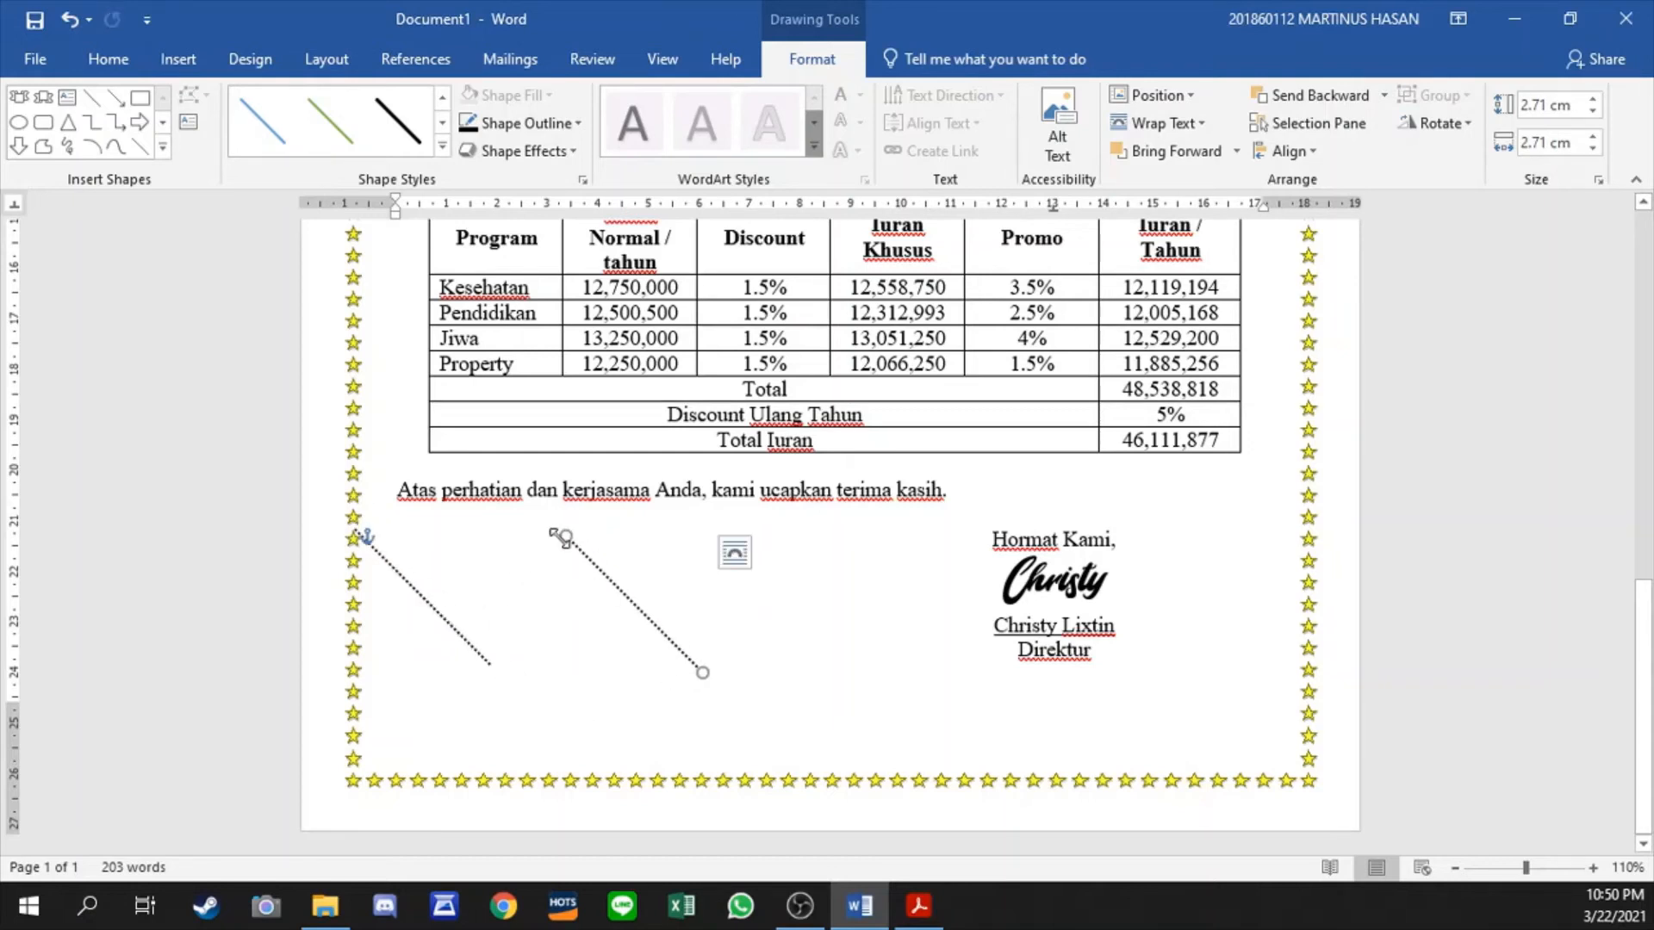
left_click_drag(572, 536, 489, 662)
left_click_drag(694, 672, 945, 669)
key("Delete")
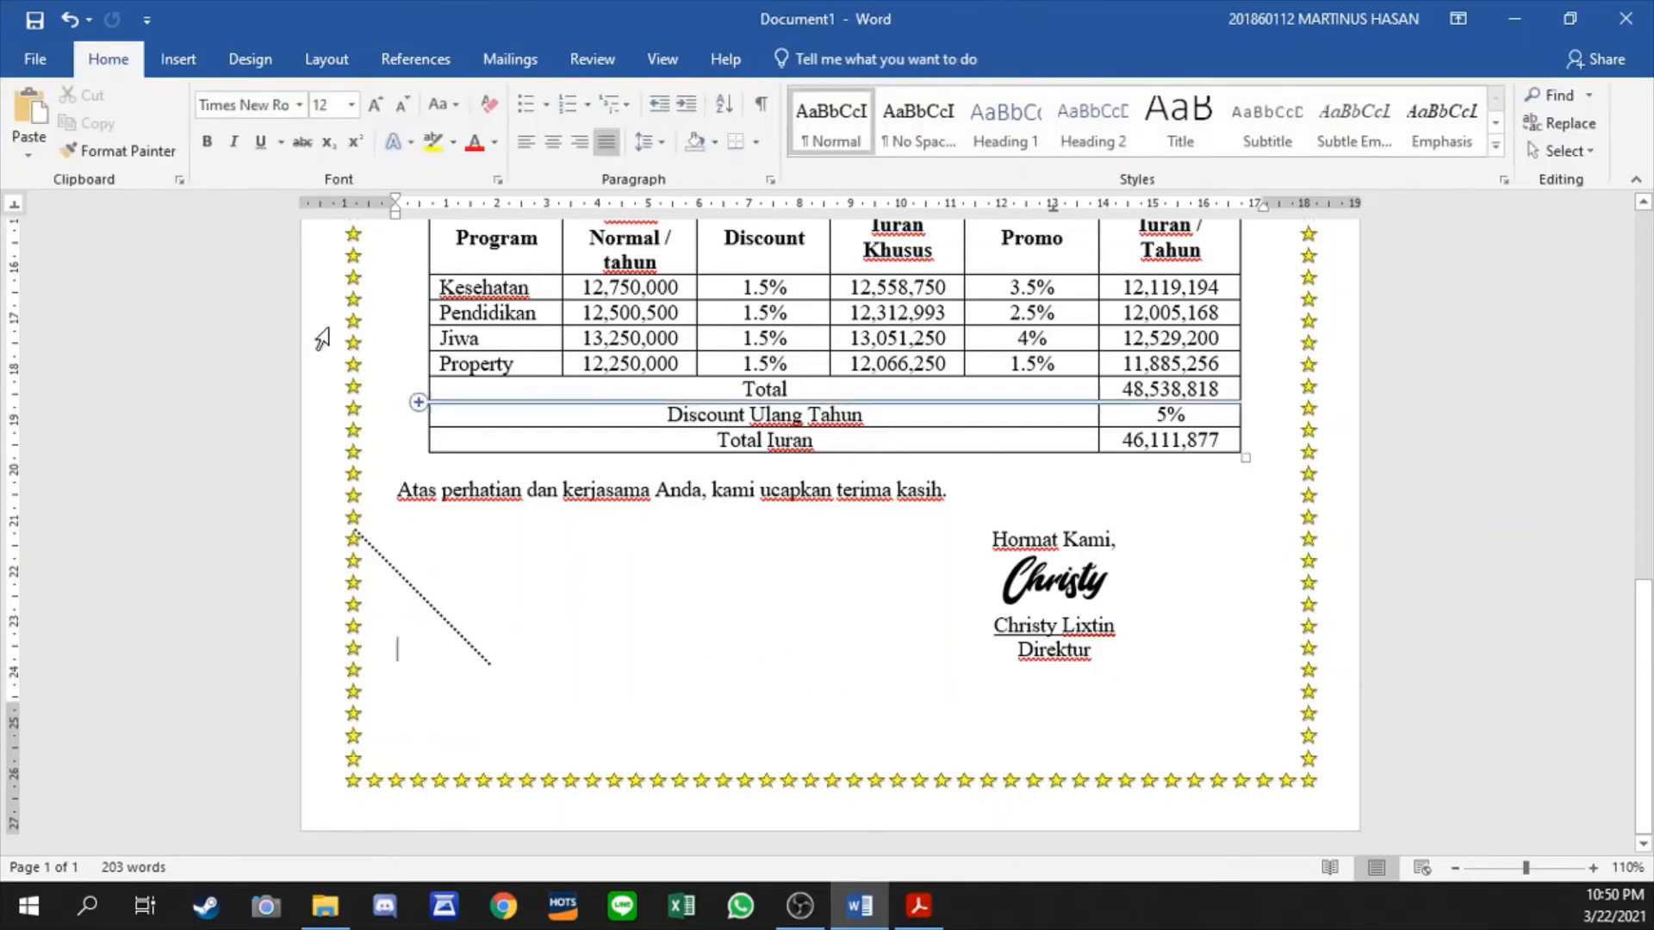
- Draw a horizontal line about 16.08 cm long from the diagonal line's lower end to the right star border
left_click(176, 58)
left_click(245, 152)
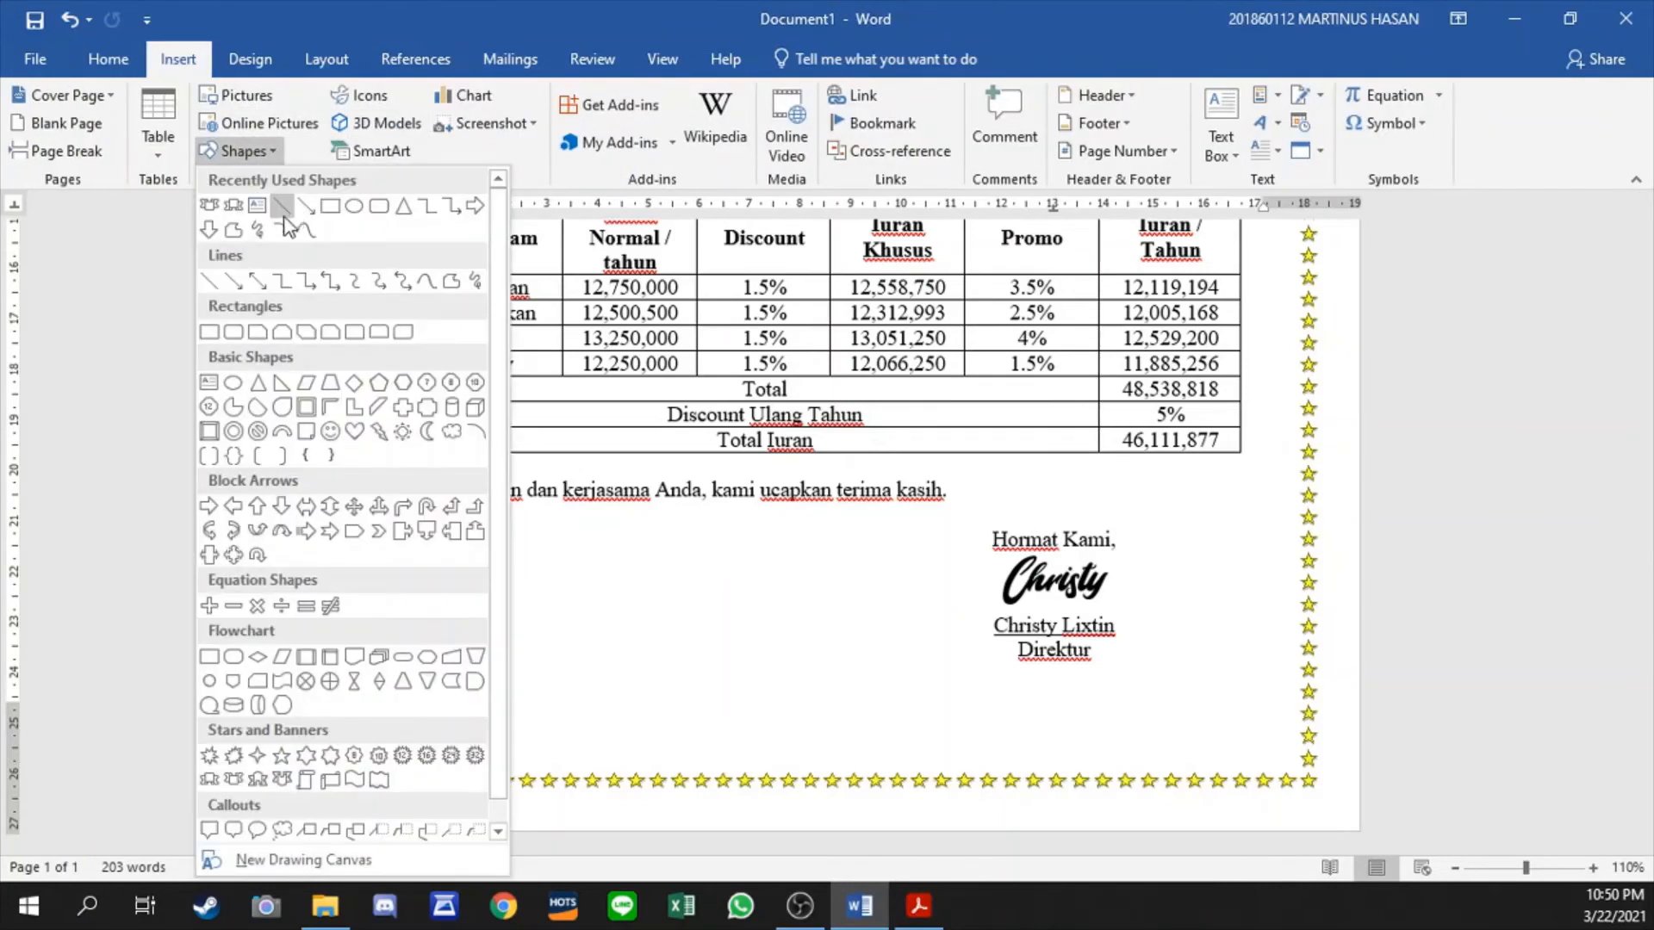
left_click(287, 210)
left_click_drag(356, 534, 491, 662)
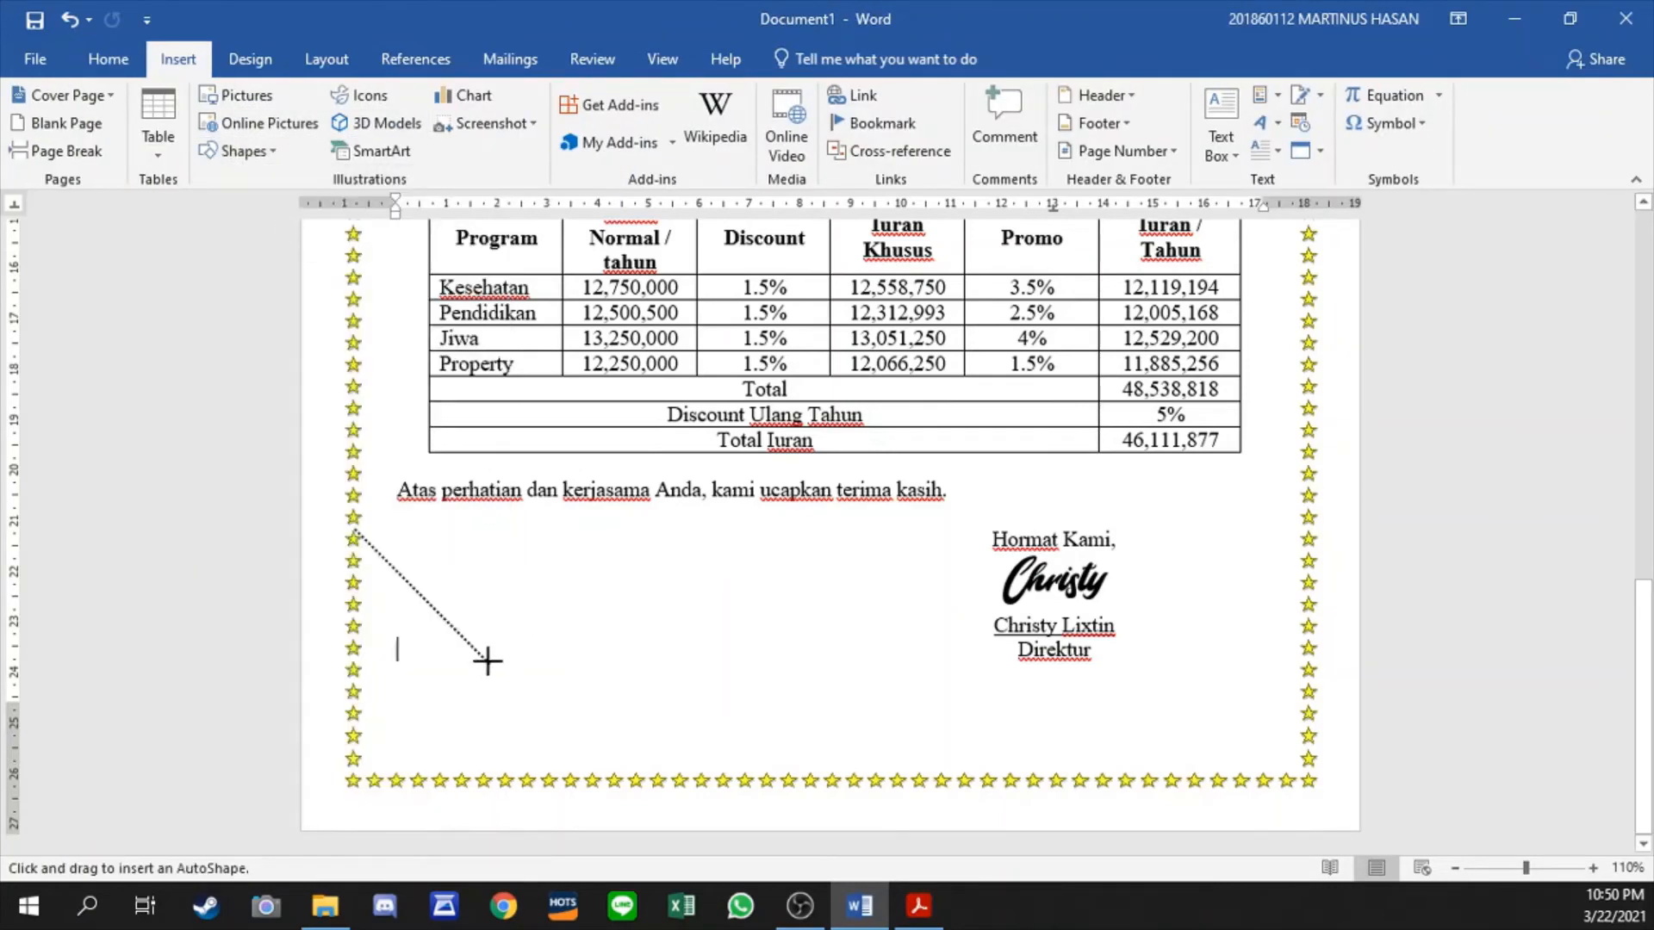
left_click(488, 661, "shift")
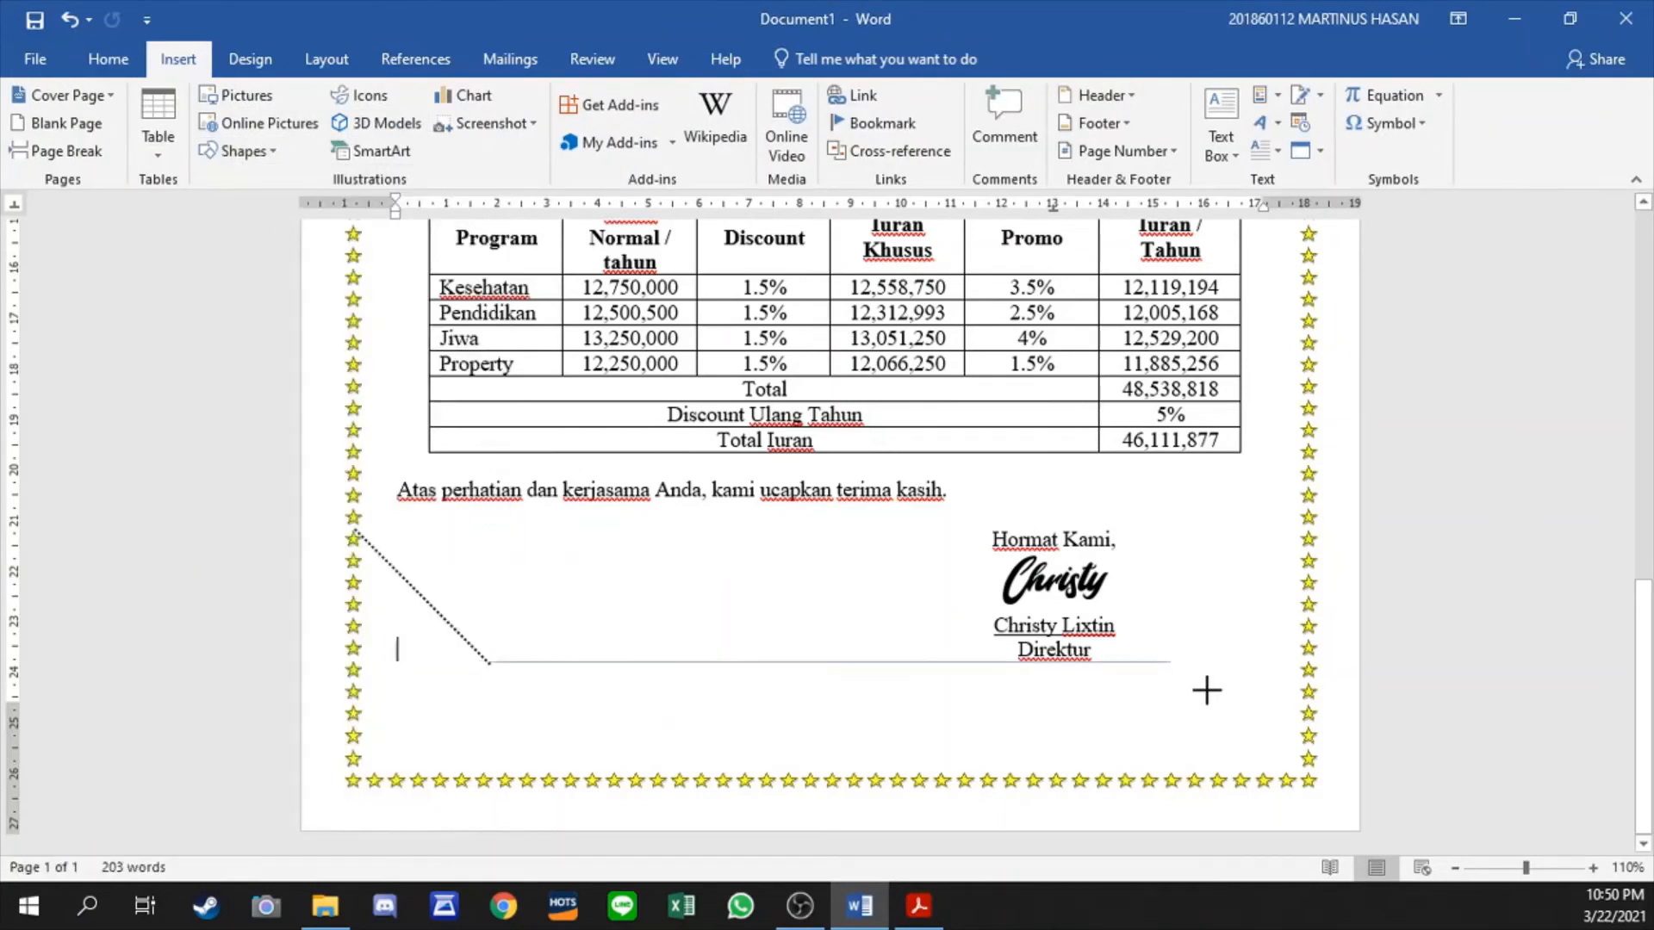
double_click(1300, 689)
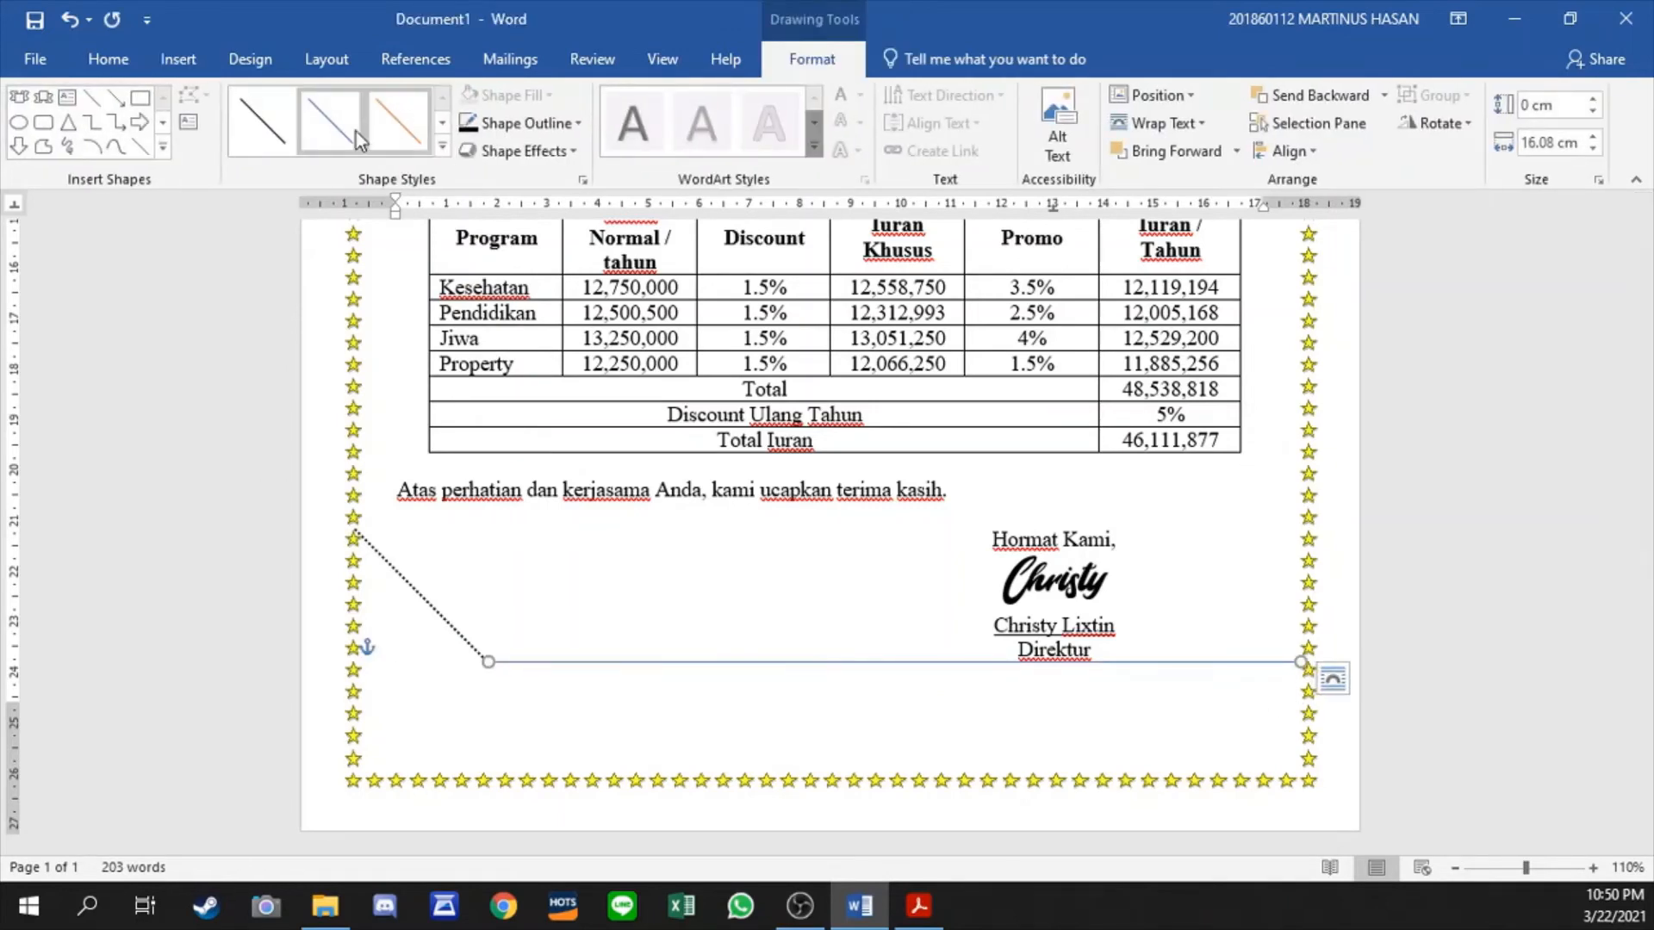
- Give the horizontal line the heaviest black theme style and a dotted dash pattern matching the diagonal line
left_click(443, 147)
left_click(265, 310)
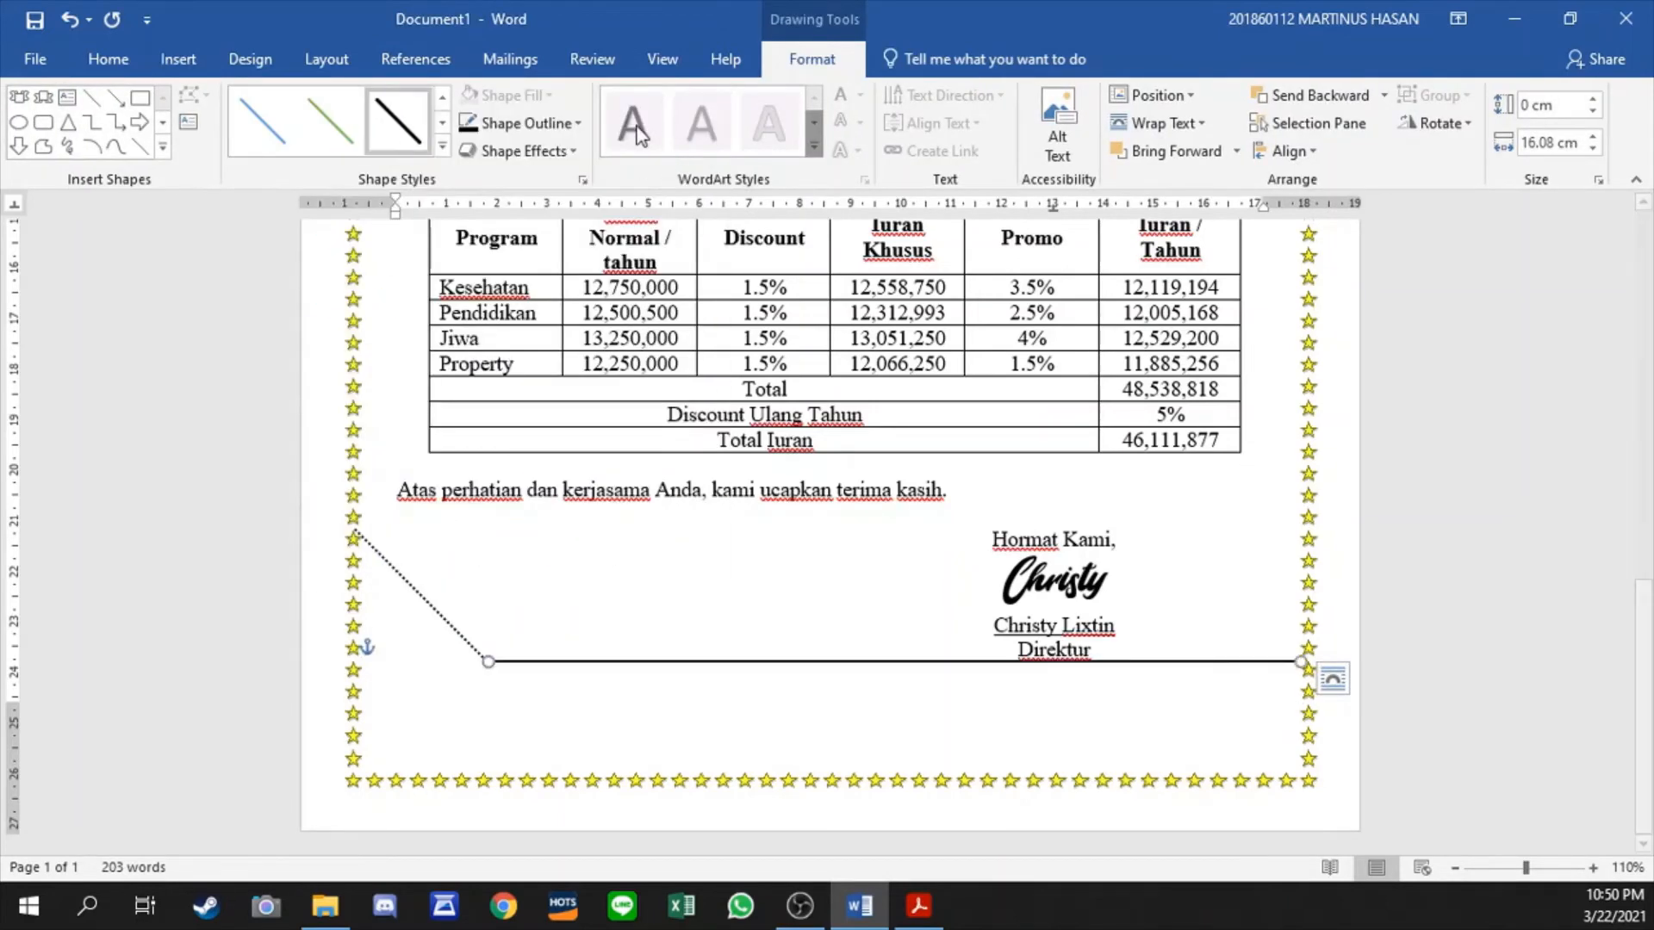
left_click(575, 125)
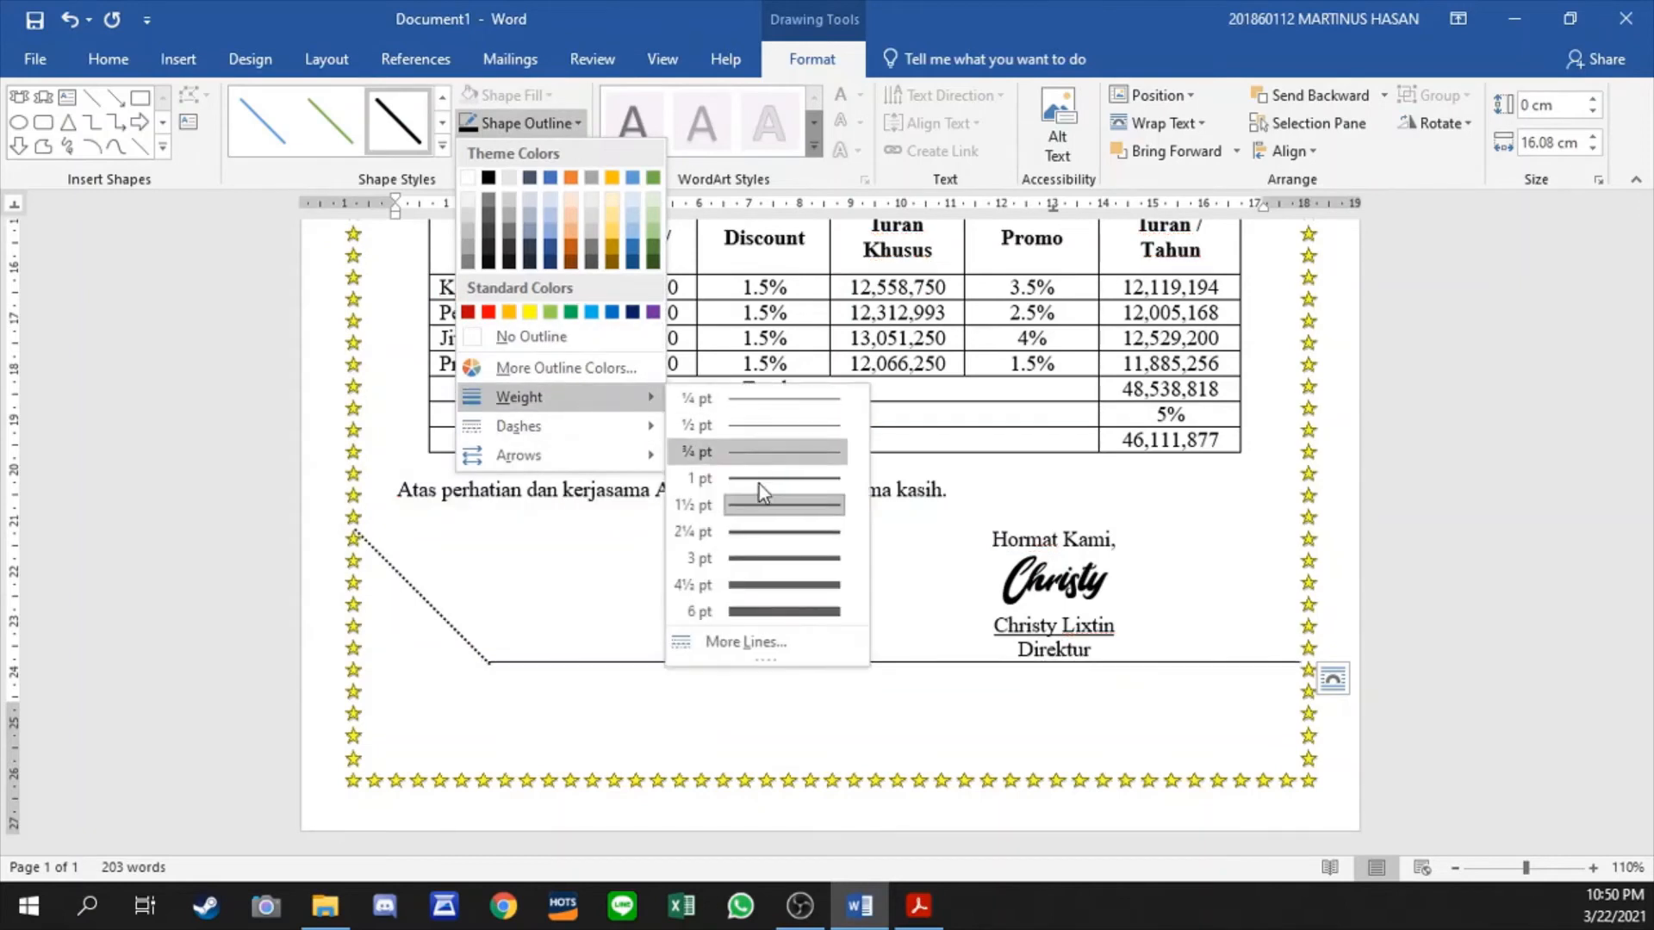
mouse_move(601, 447)
left_click(758, 453)
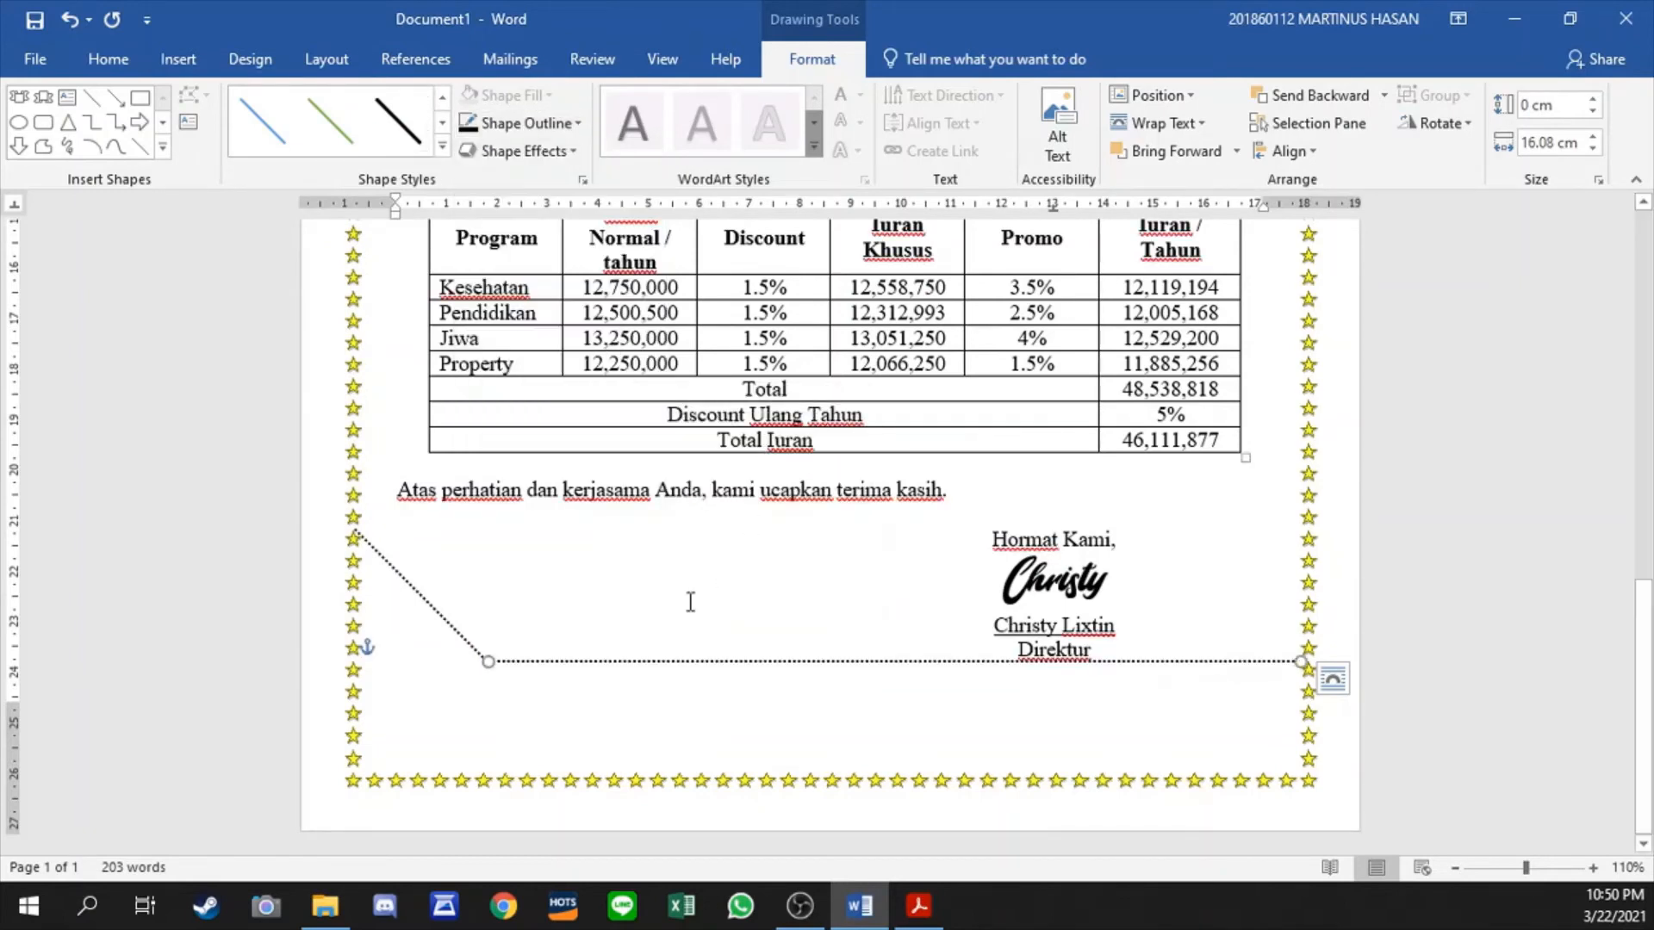
- Lower the horizontal dotted line slightly so it meets the diagonal line's lower end
left_click(649, 663)
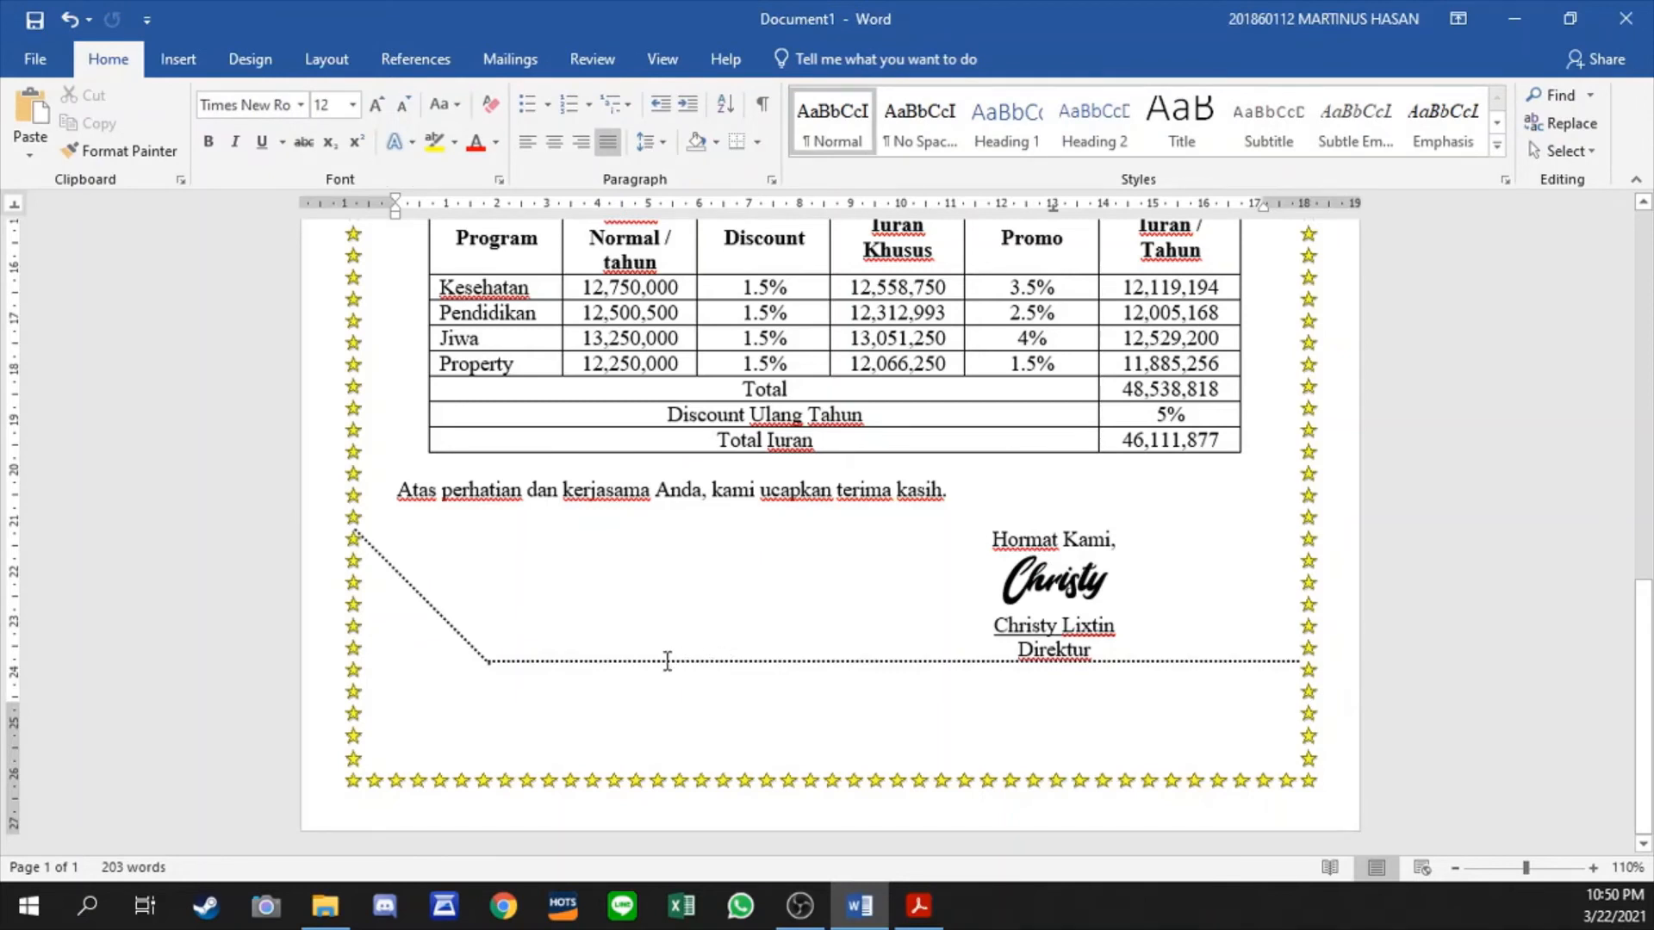
left_click(664, 662)
left_click(664, 694)
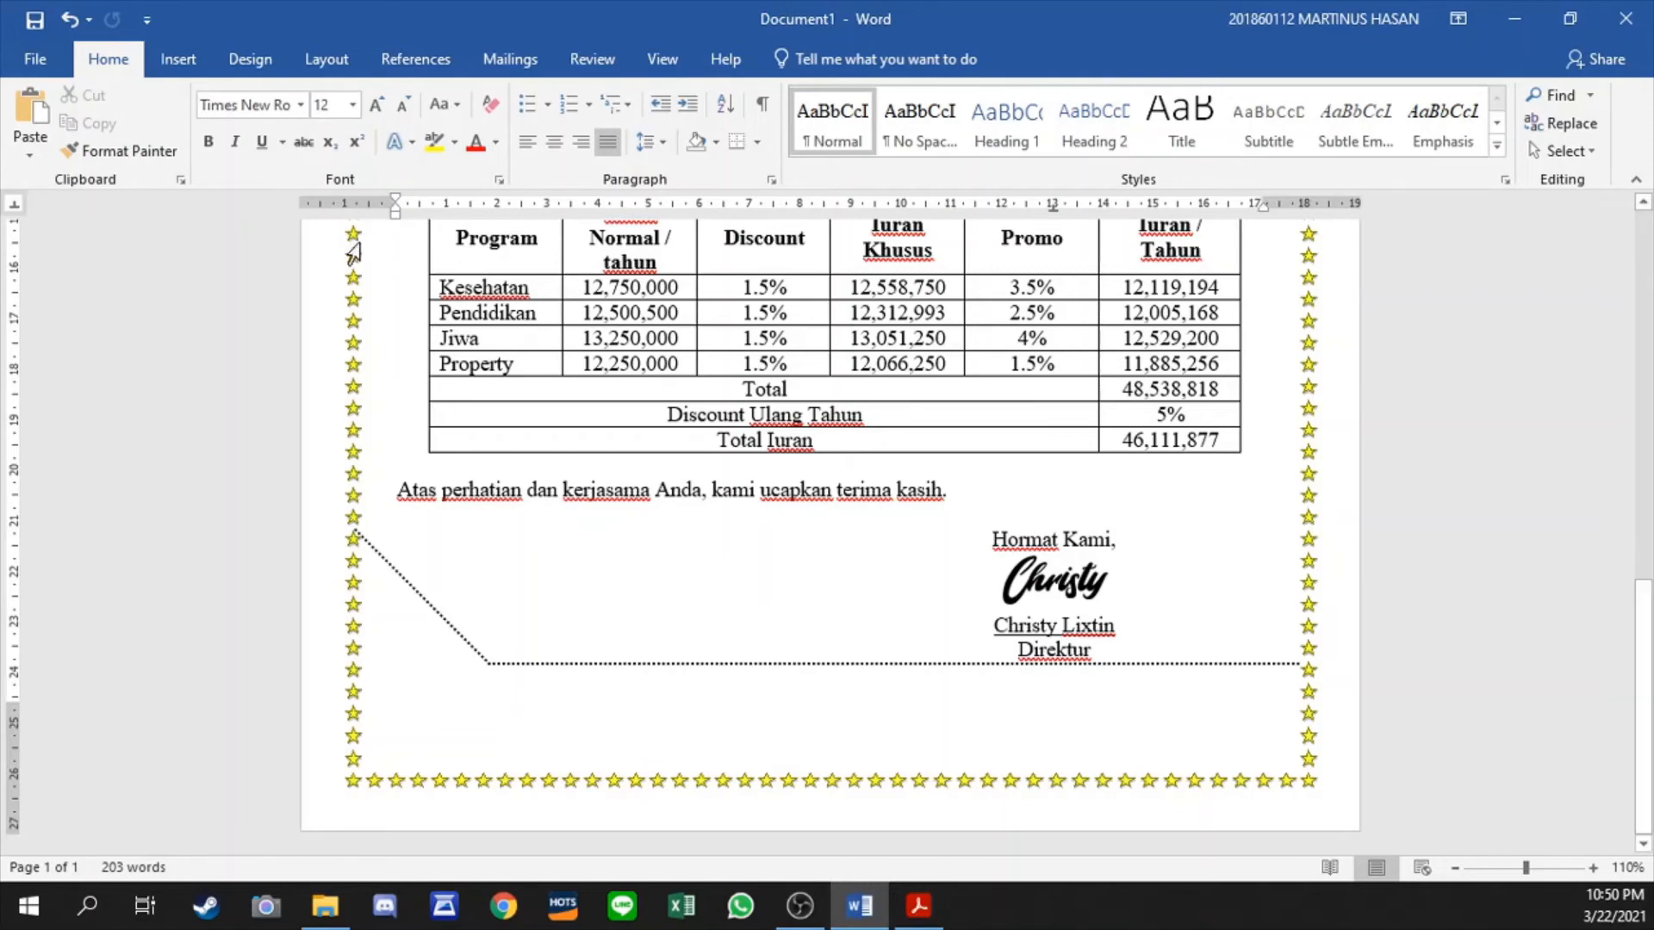
left_click(177, 59)
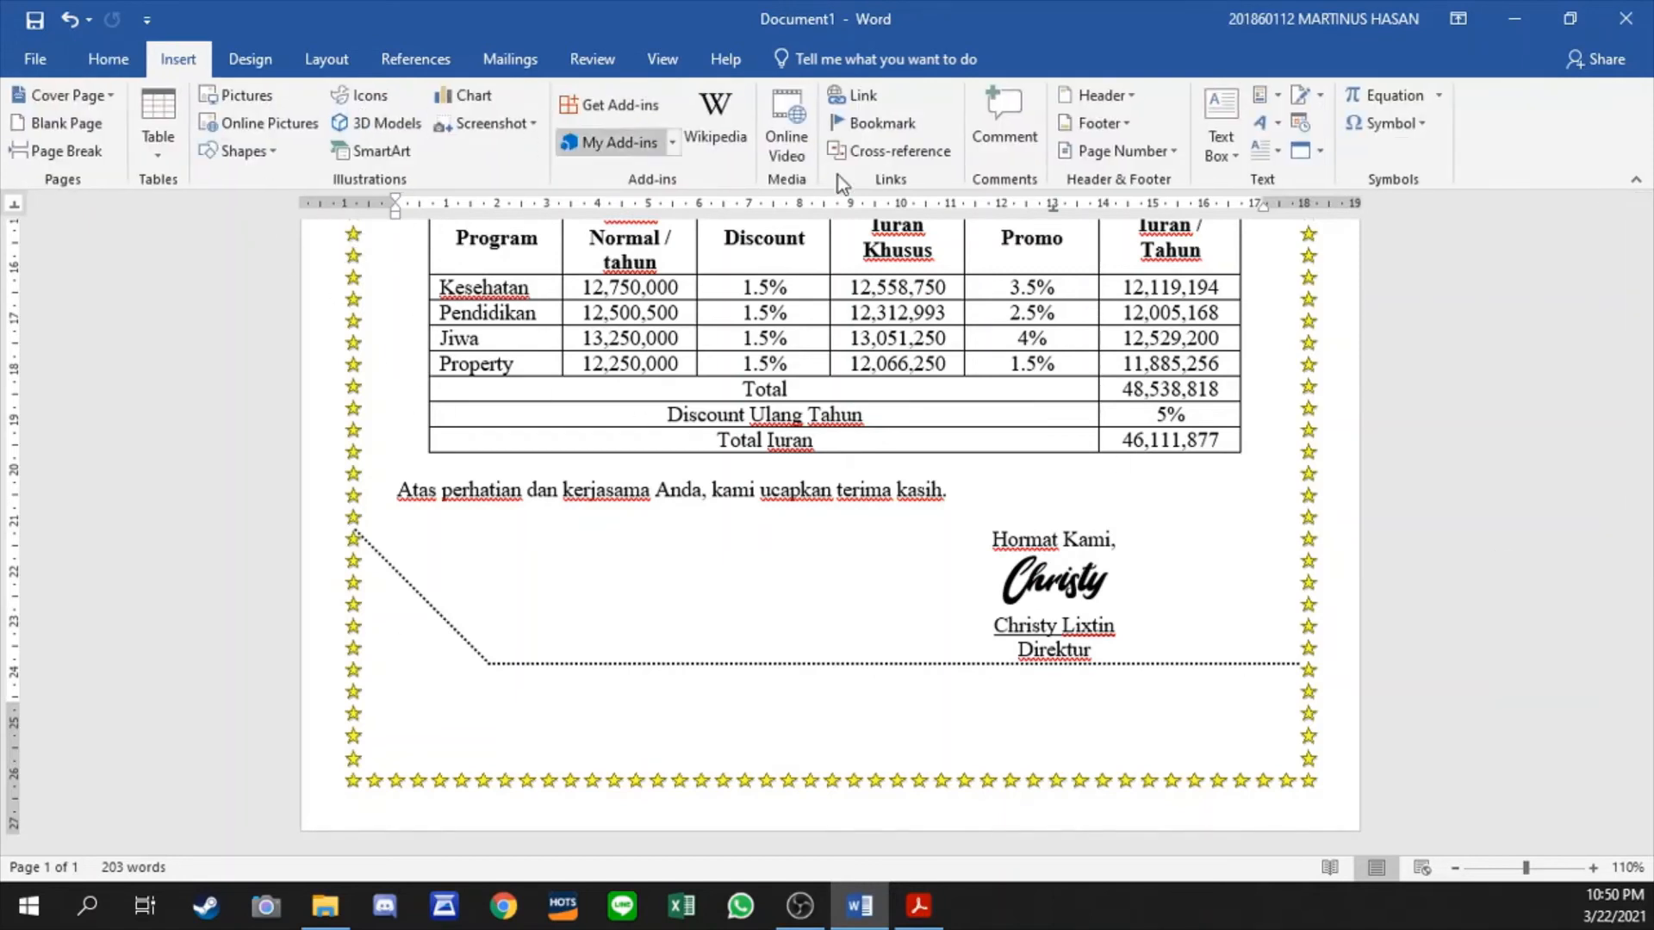
left_click(1216, 121)
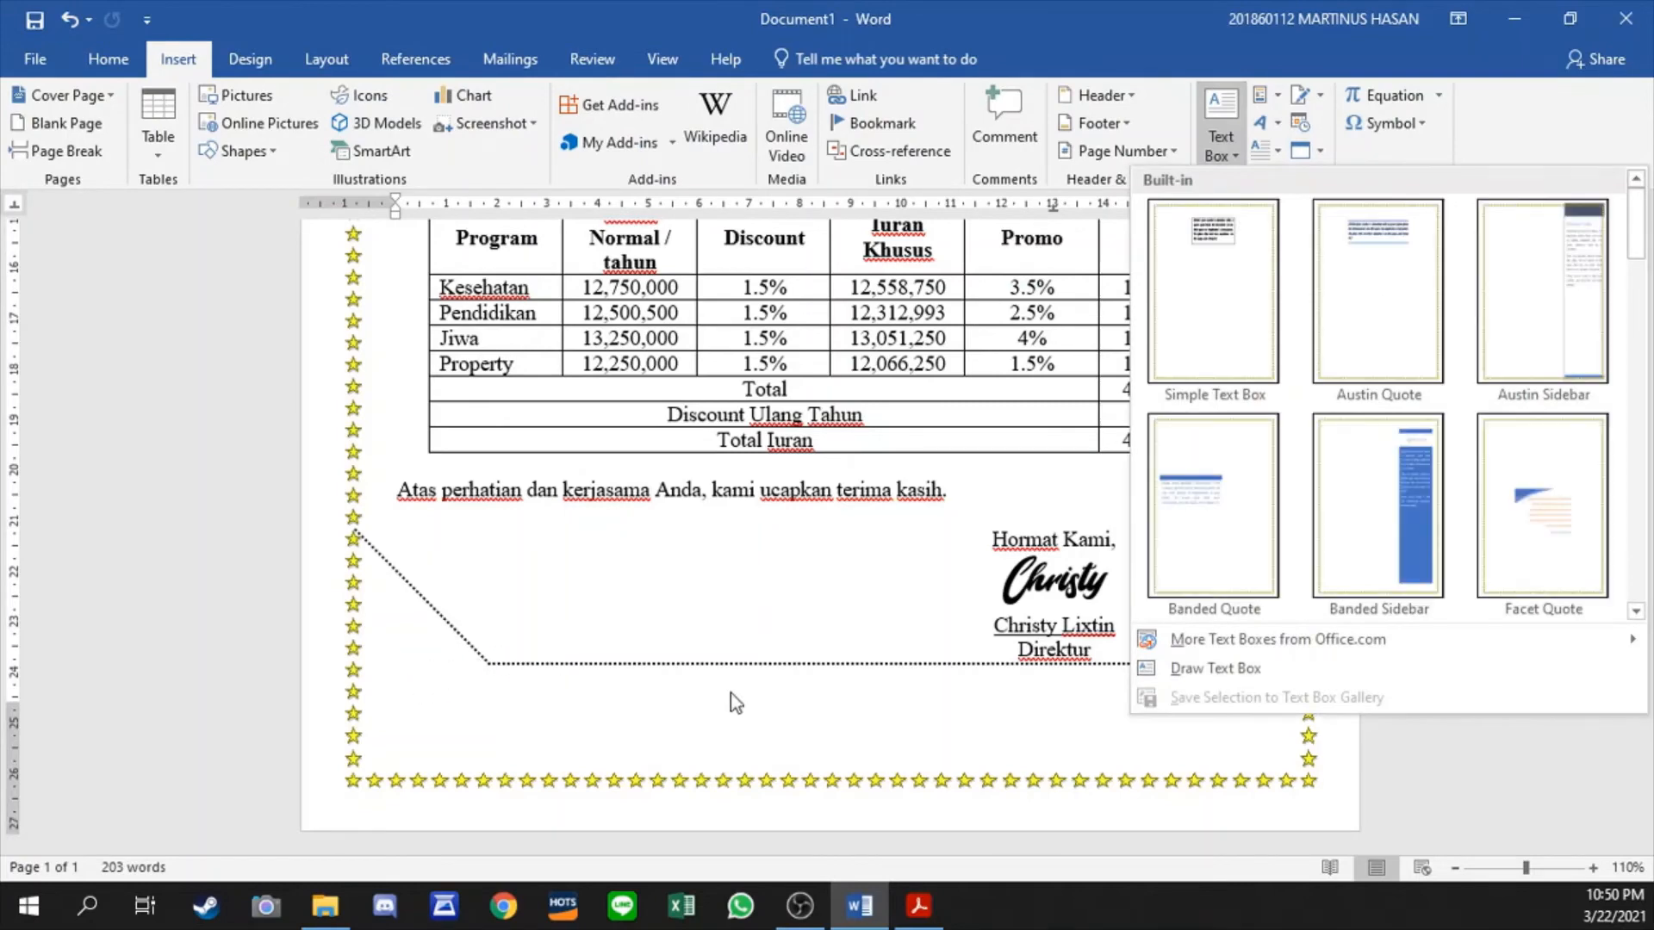
left_click(1206, 308)
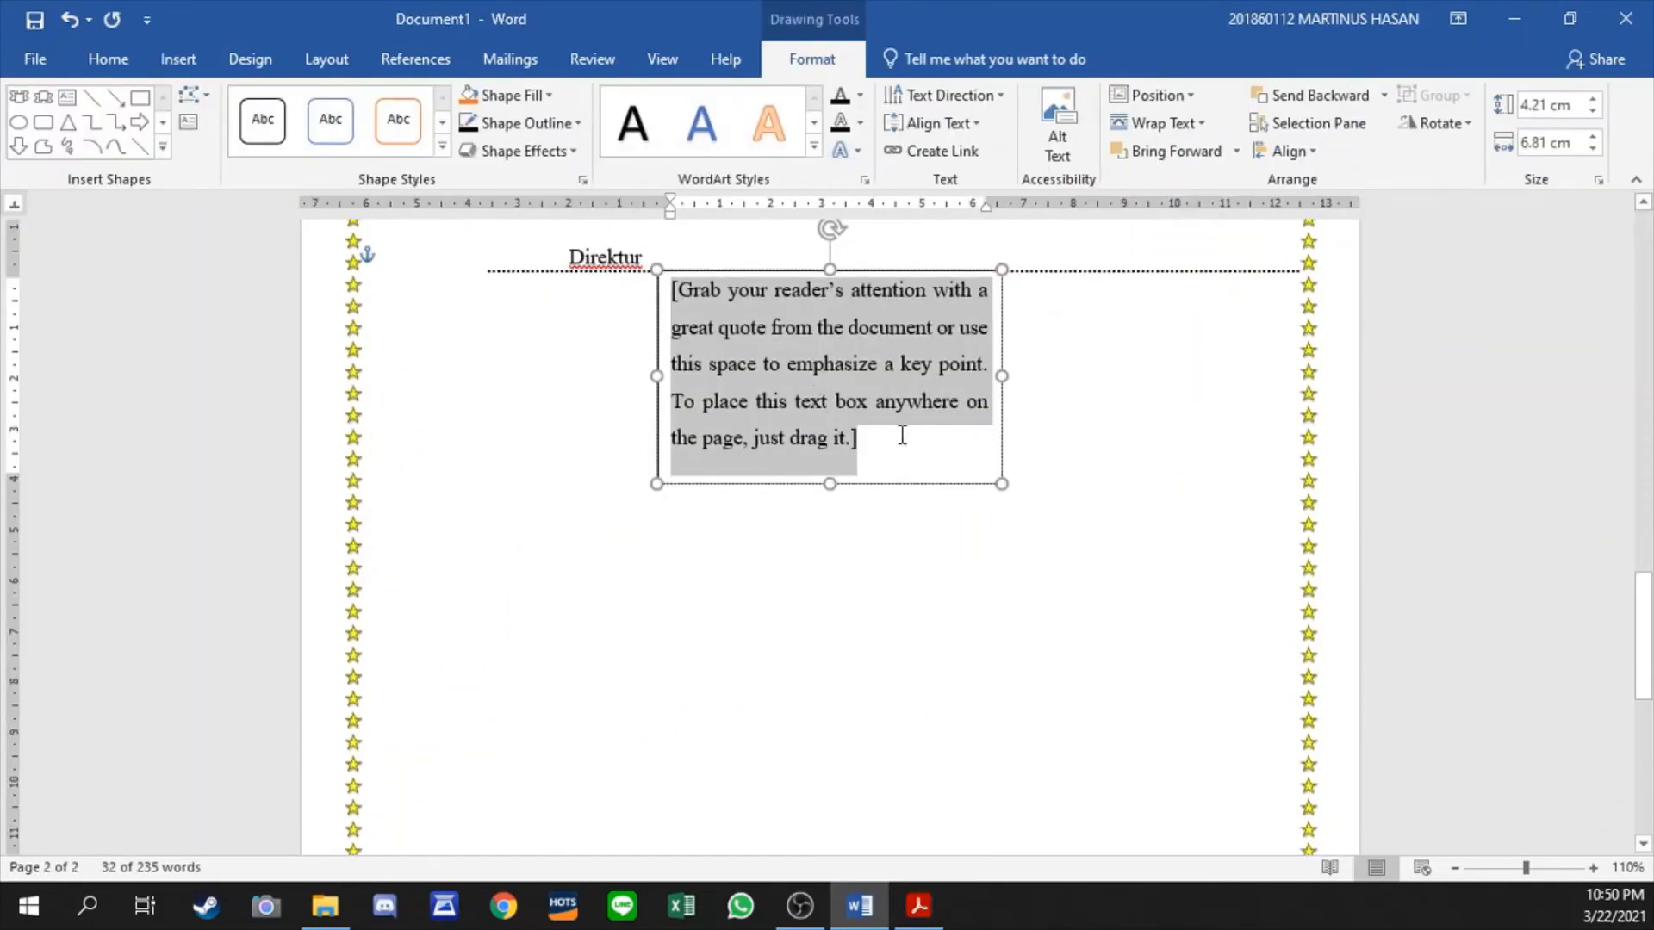
left_click(1161, 129)
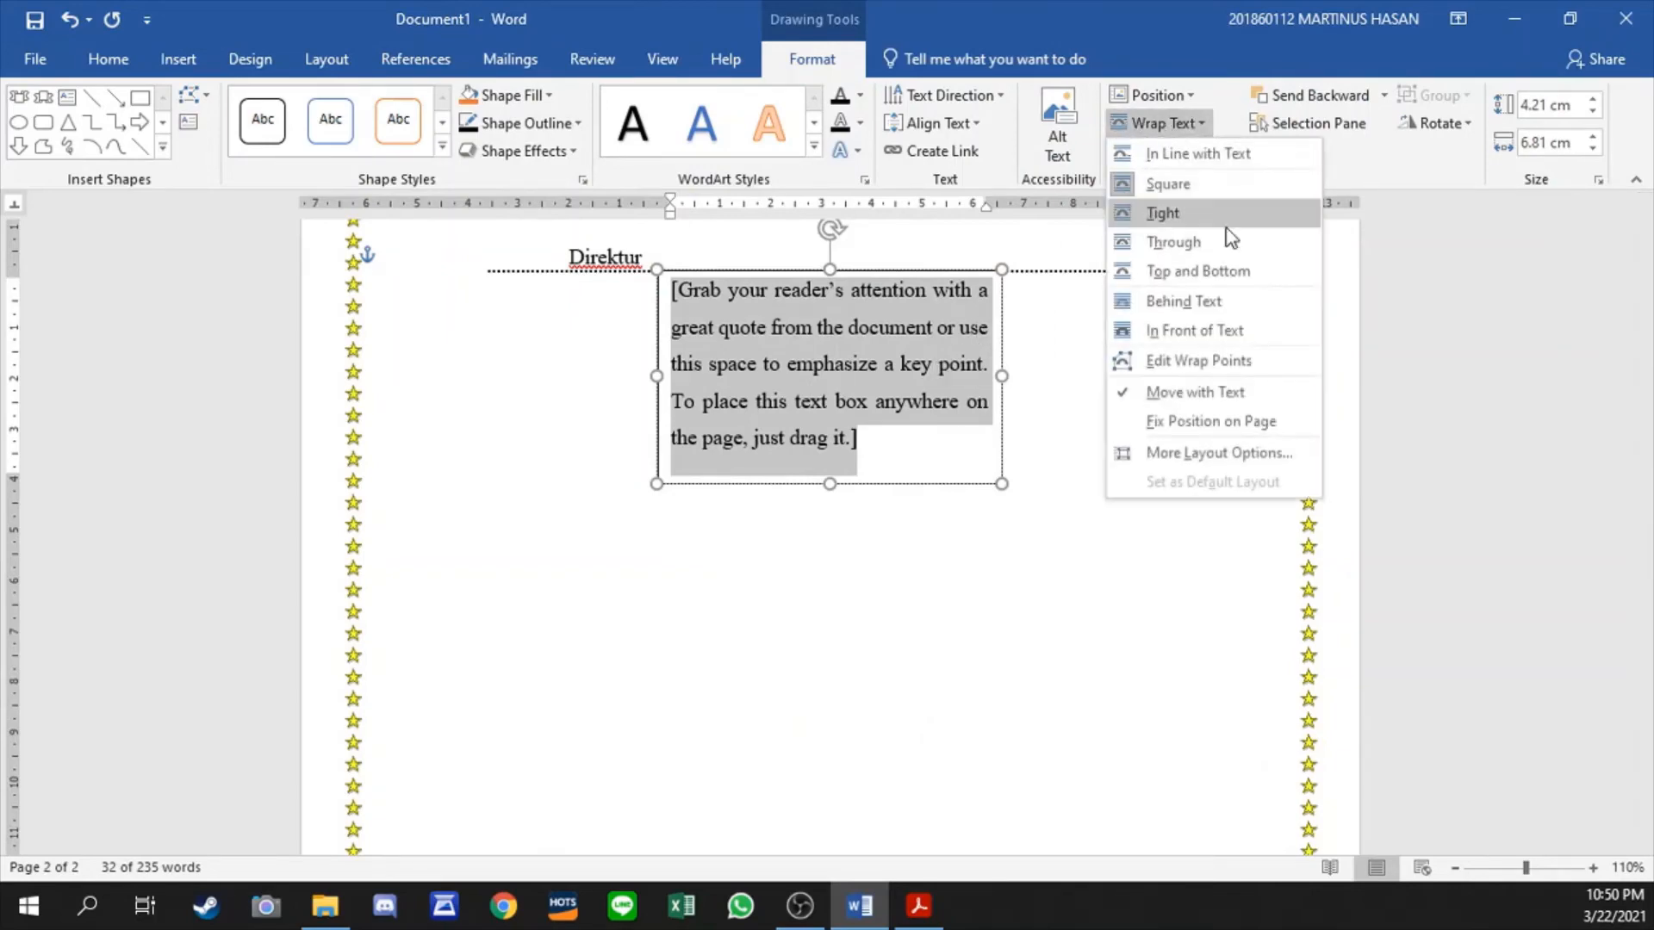
left_click(1155, 369)
left_click(926, 484)
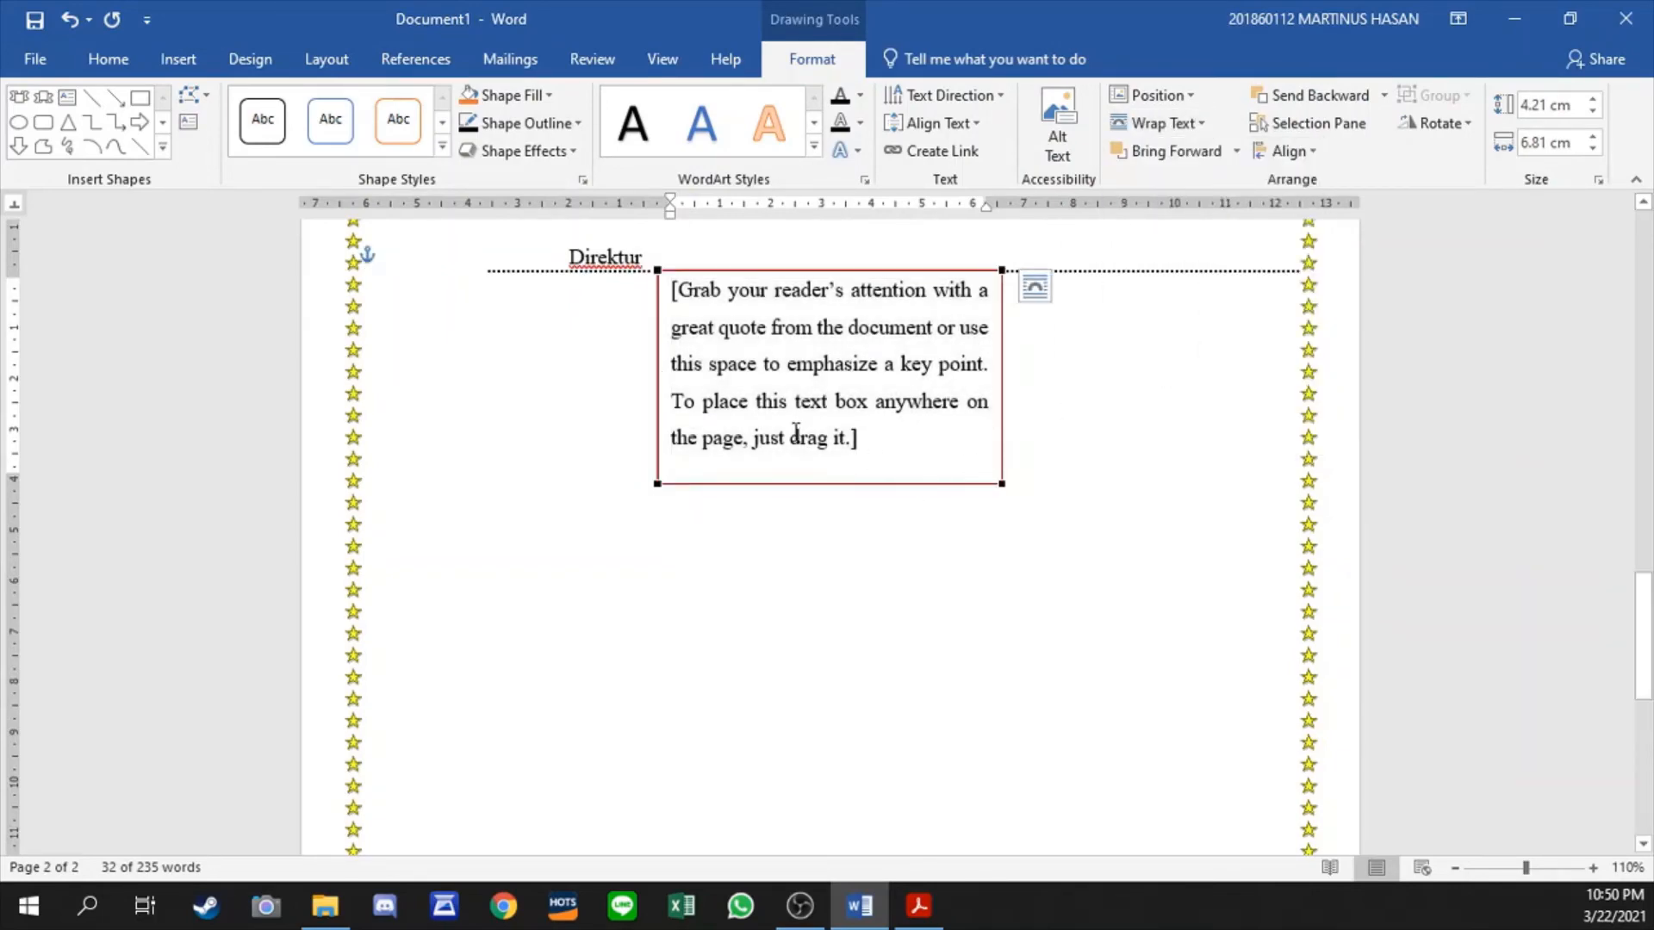
scroll(796, 435, "up", 5)
key("ctrl+z")
key("ctrl+z")
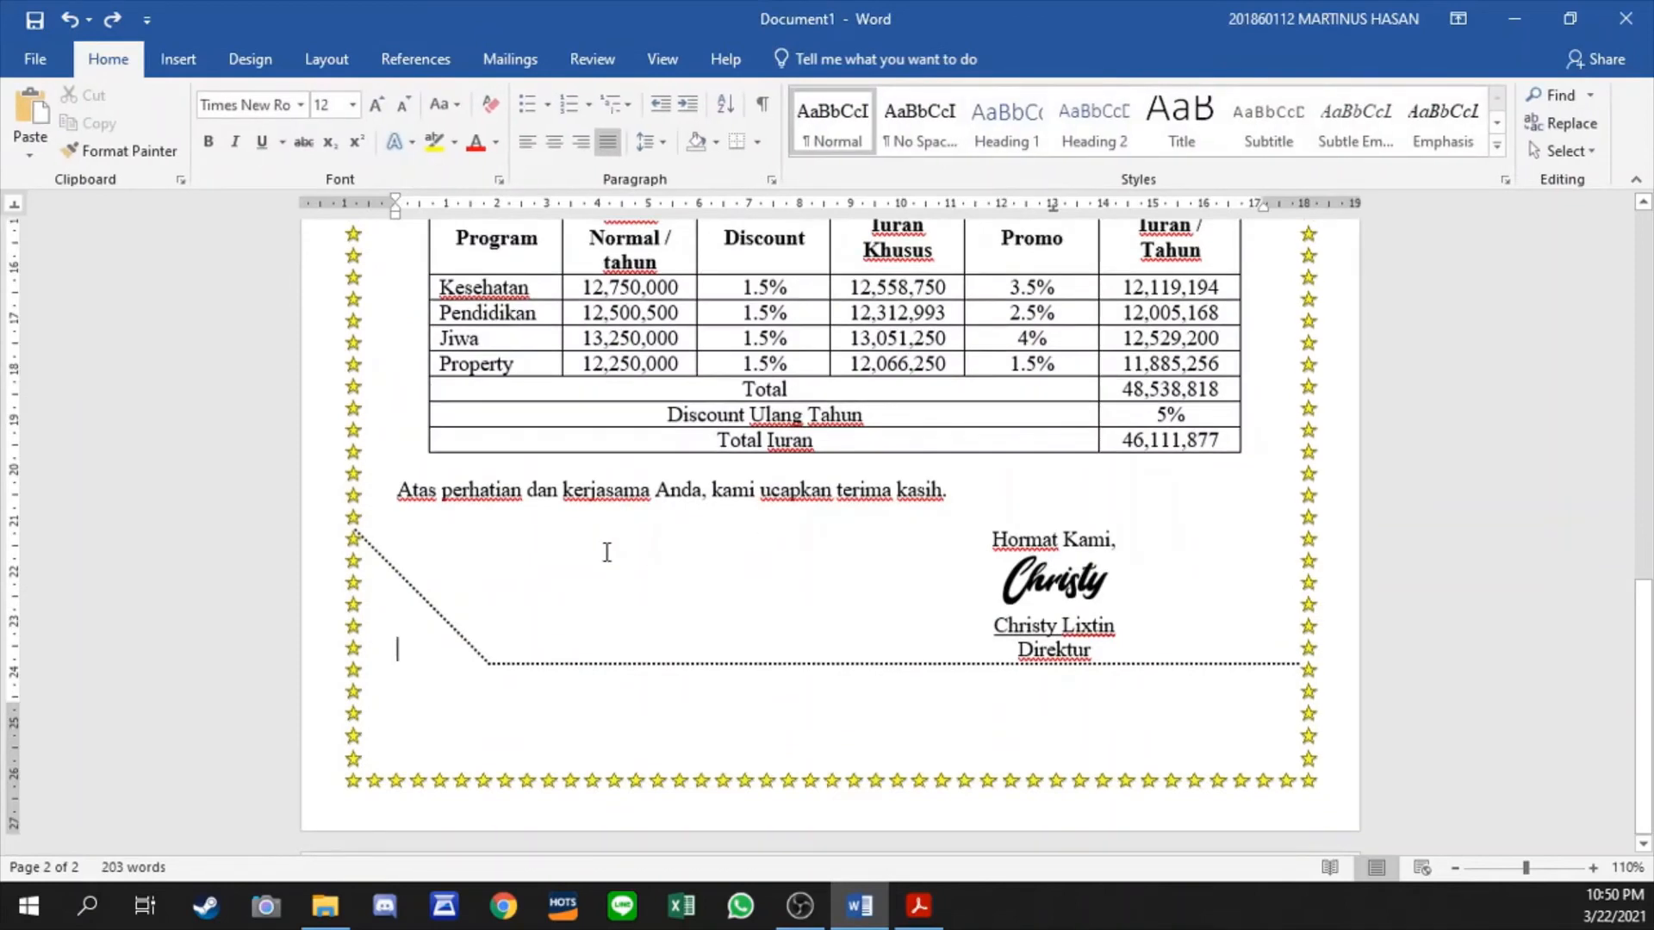
- Insert a Simple Text Box and set its text wrapping to In Front of Text
left_click(177, 59)
left_click(1214, 134)
left_click(1213, 290)
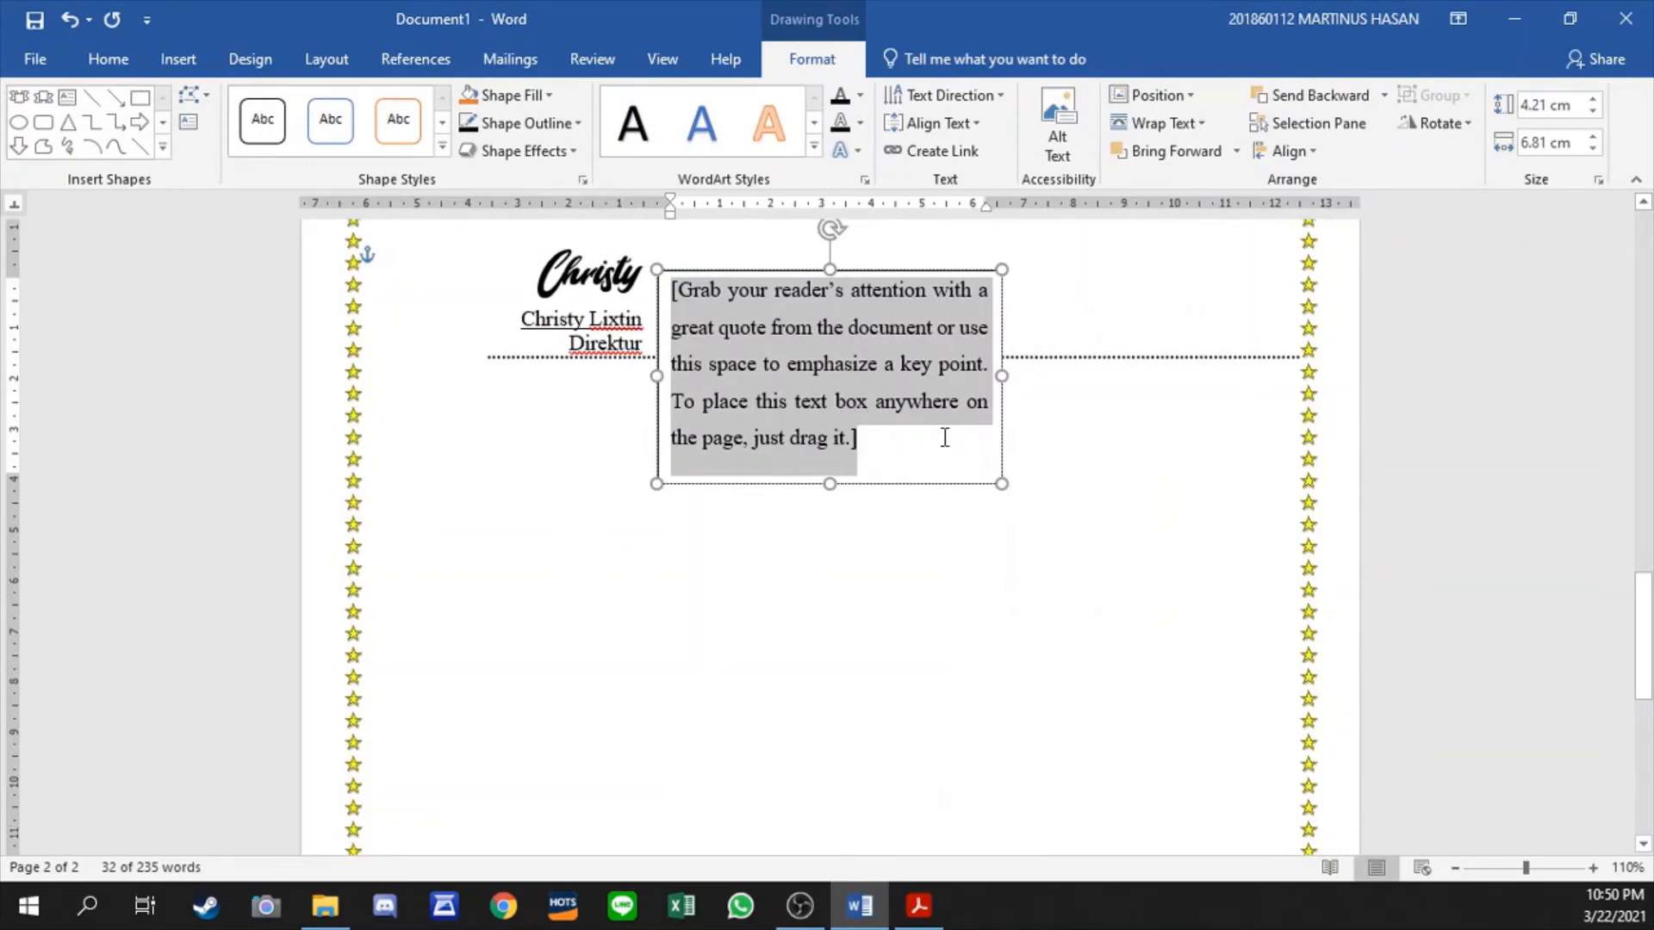
left_click(914, 483)
left_click(1161, 123)
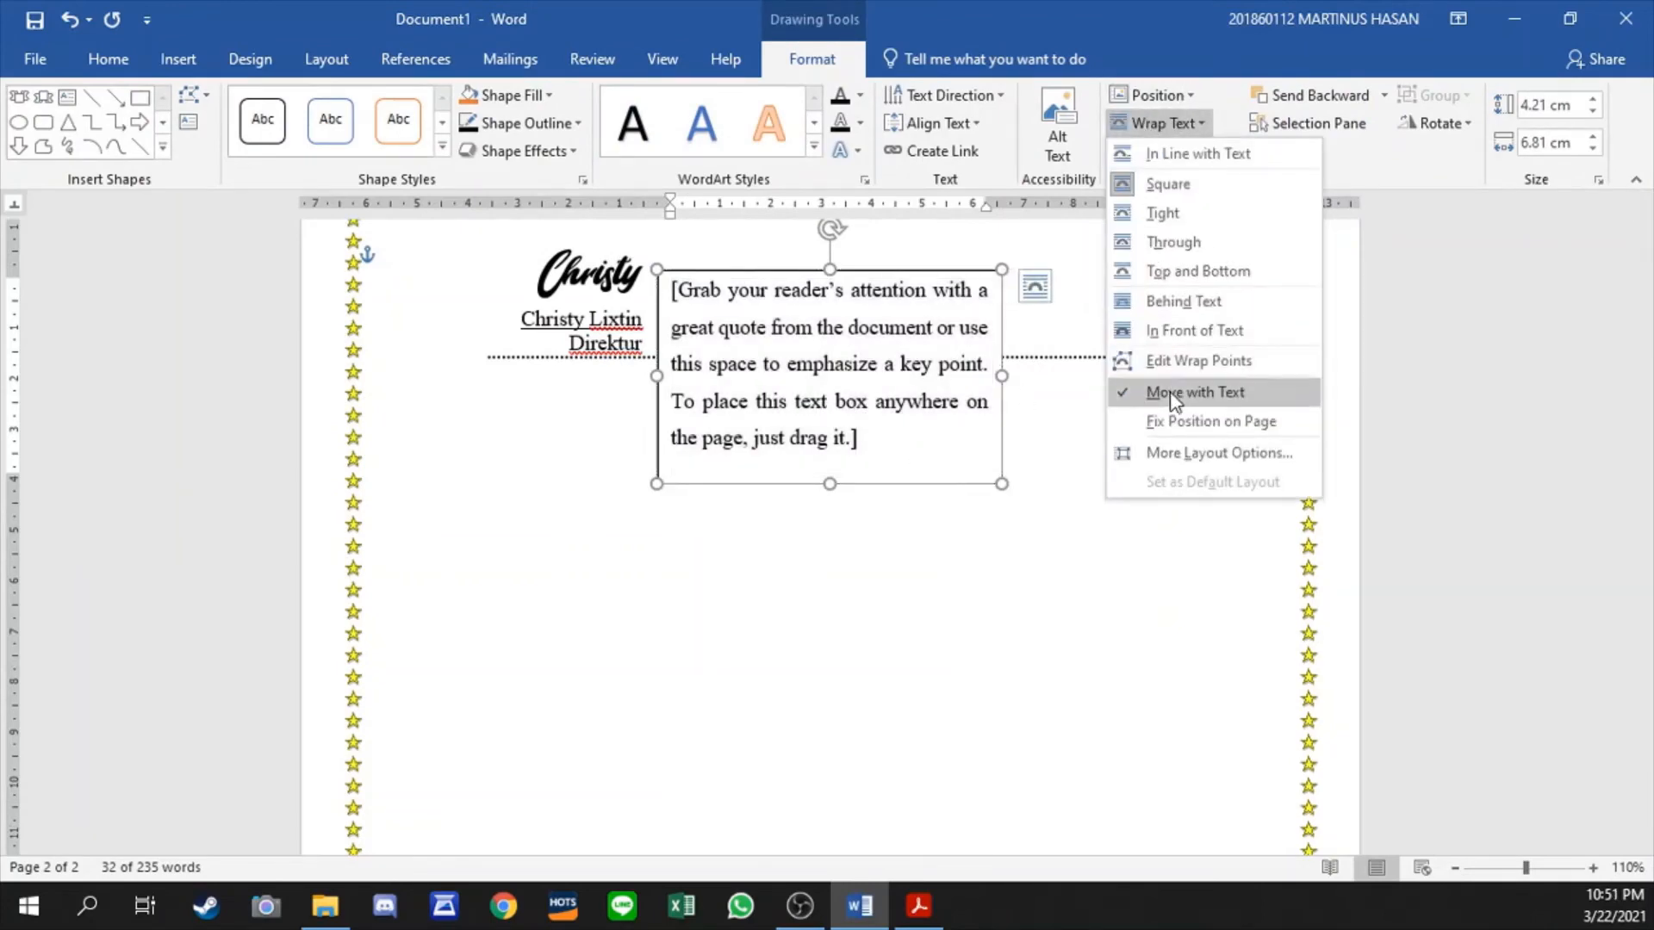
left_click(1198, 332)
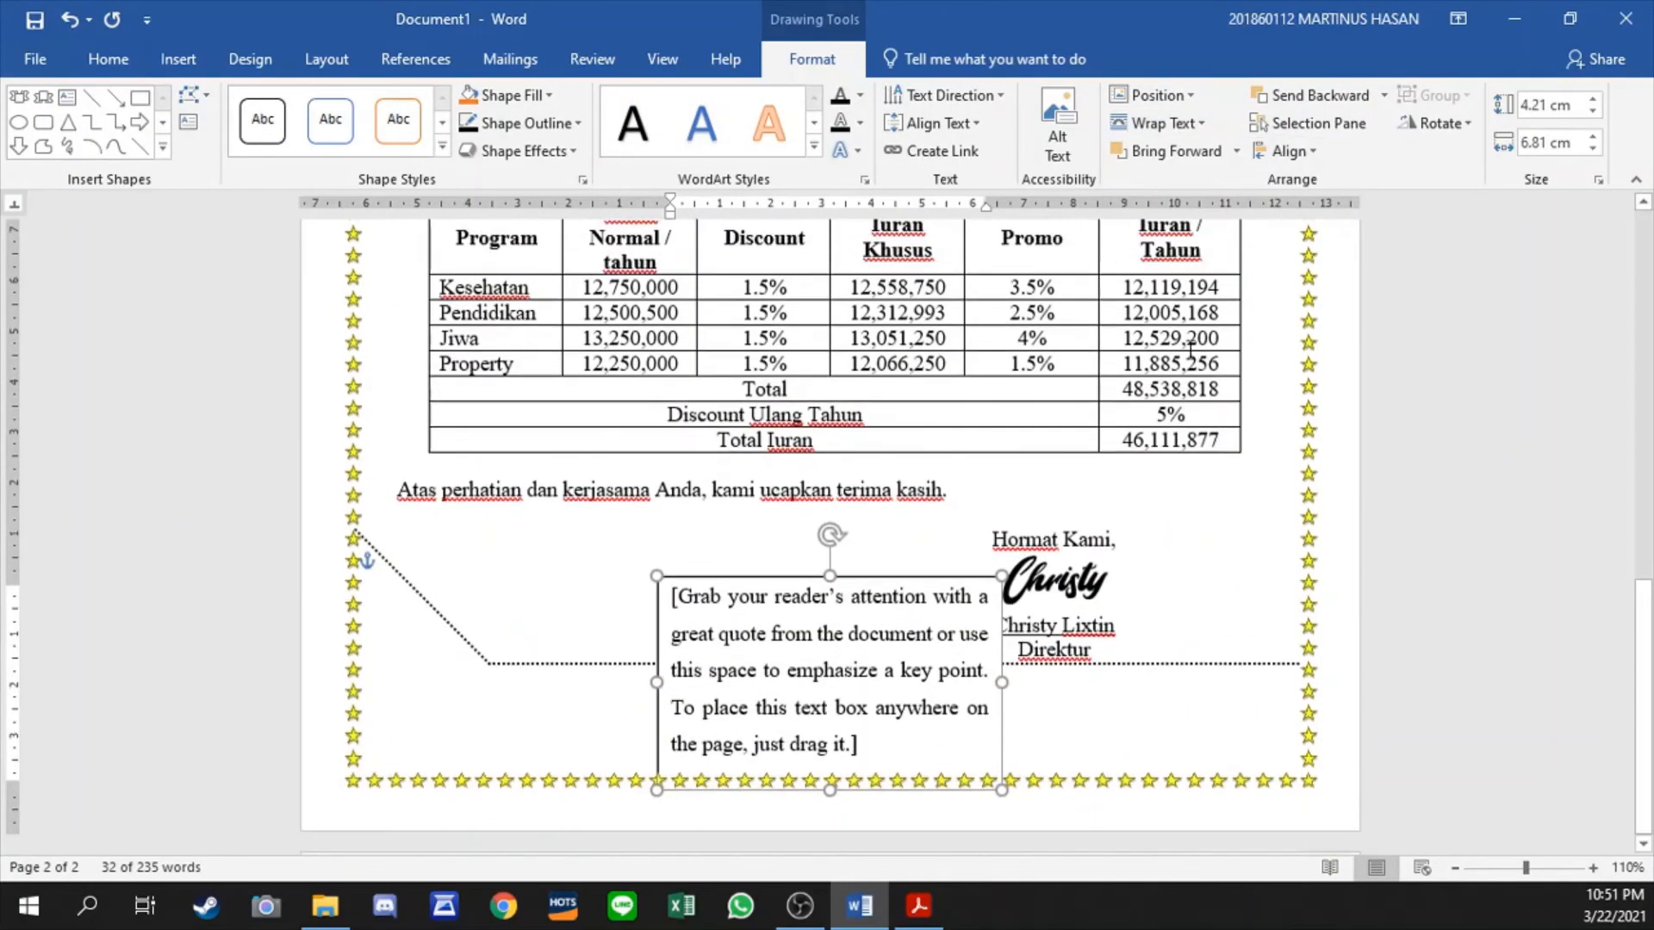
- Replace the text box placeholder with GLARE and INSURANCE on two separate lines
left_click(801, 652)
type("GL")
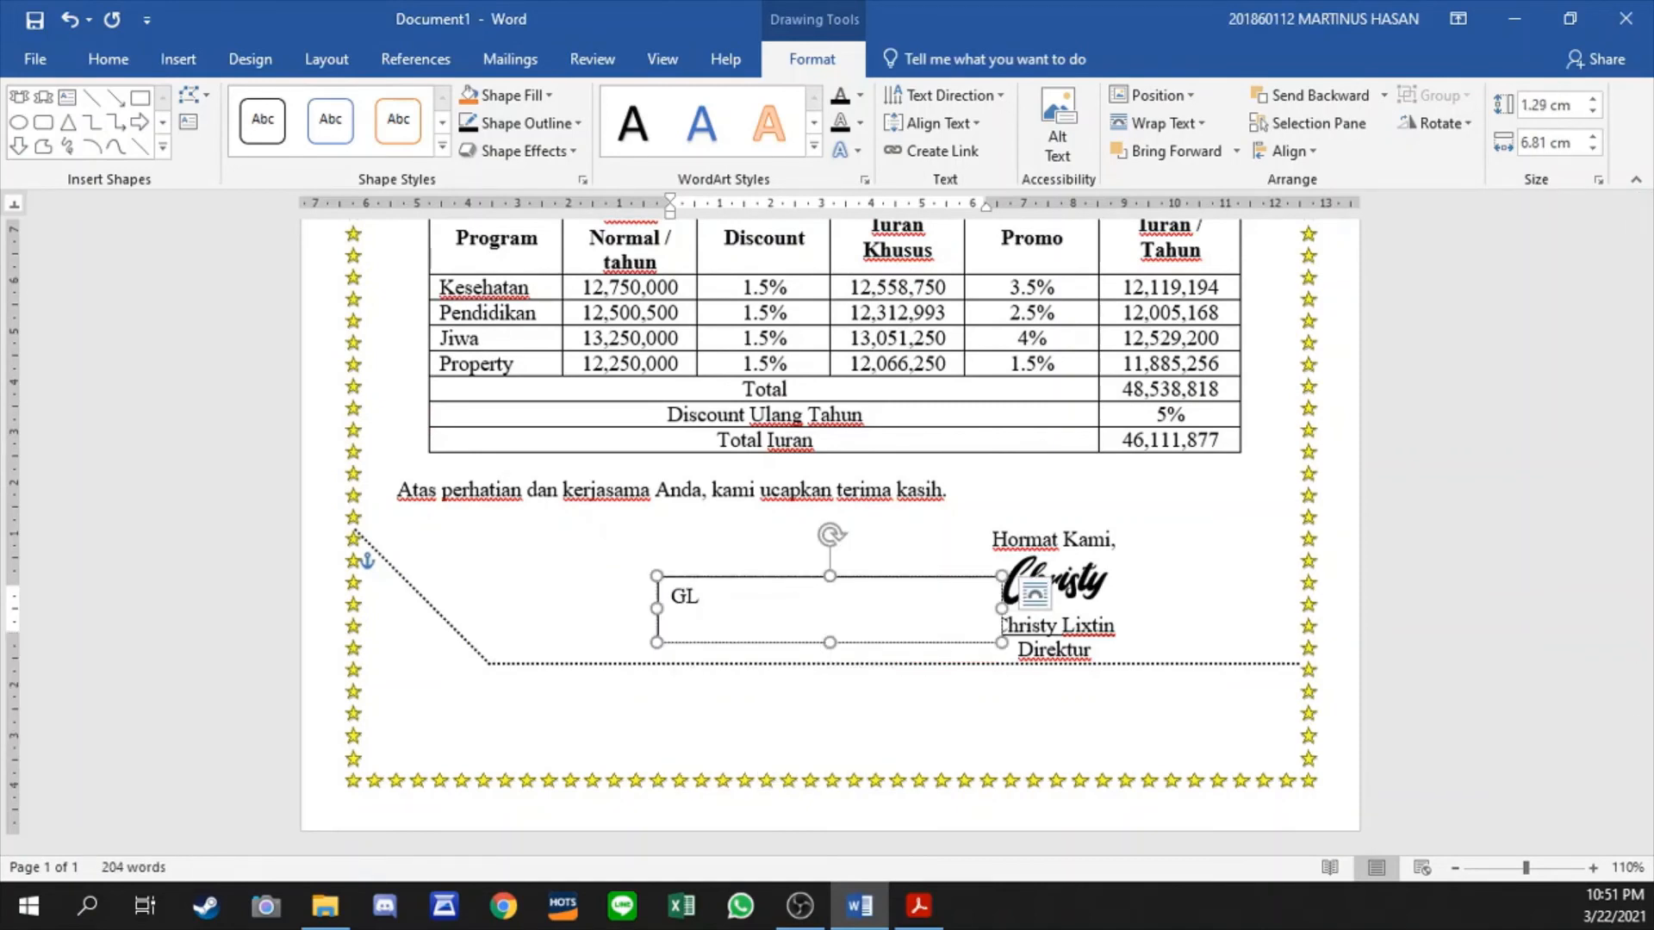
type("ARE")
key("Return")
type("INSURA")
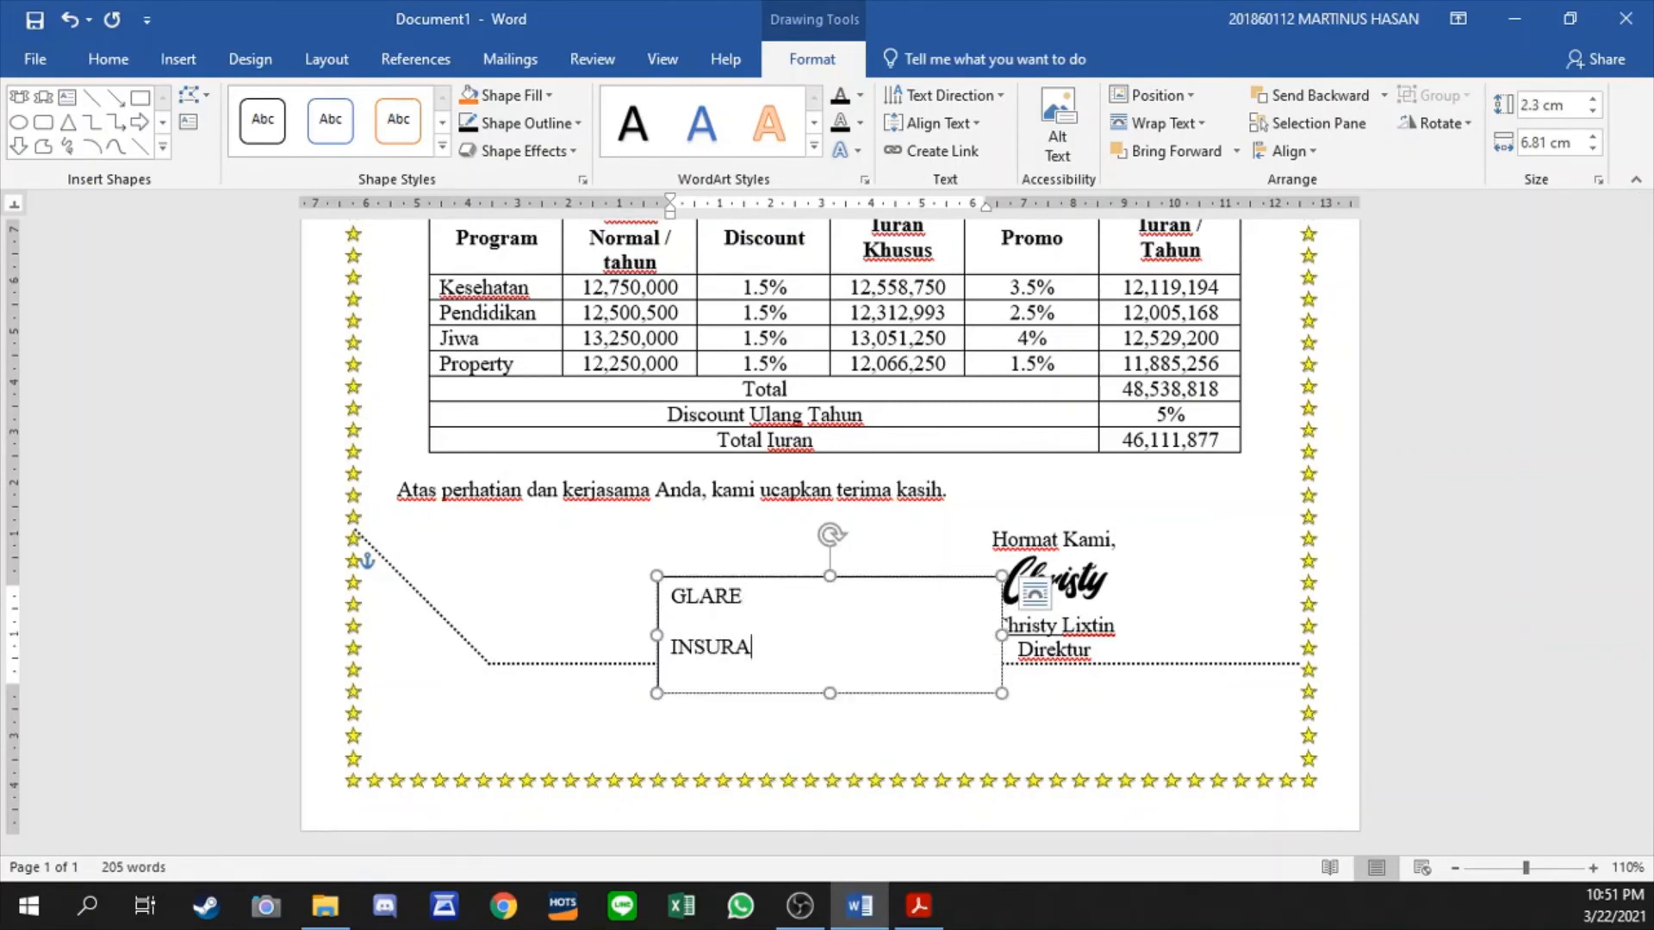
type("NCE")
- Remove the space after both paragraphs in the GLARE INSURANCE text box
key("ctrl+a")
left_click(129, 62)
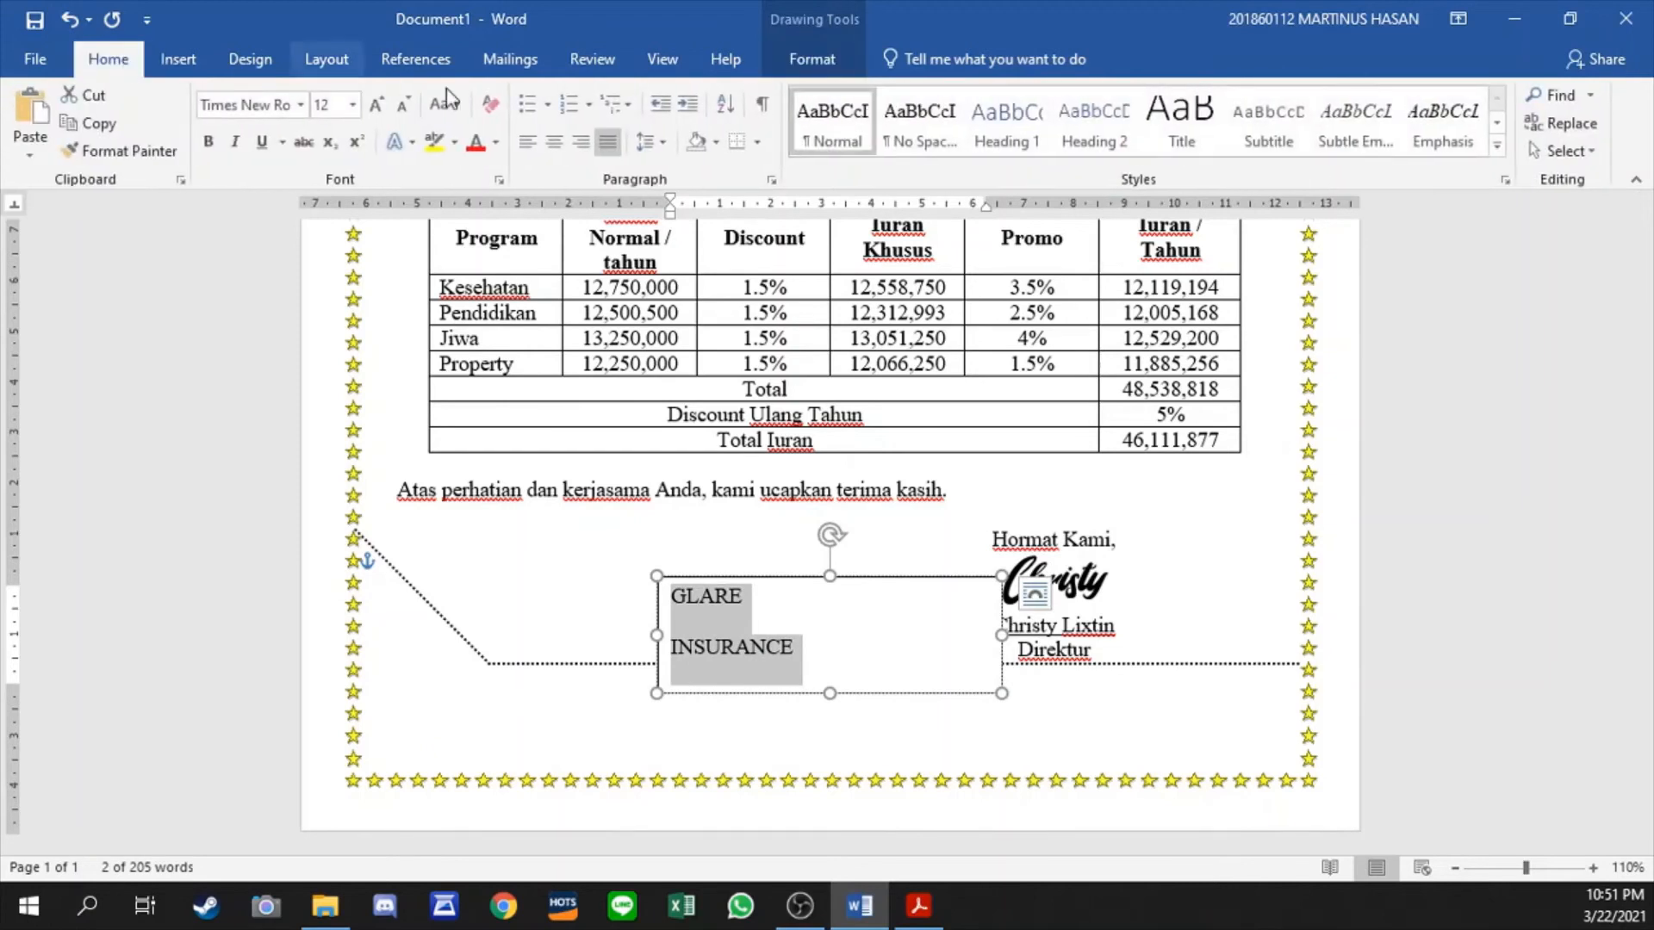
left_click(662, 140)
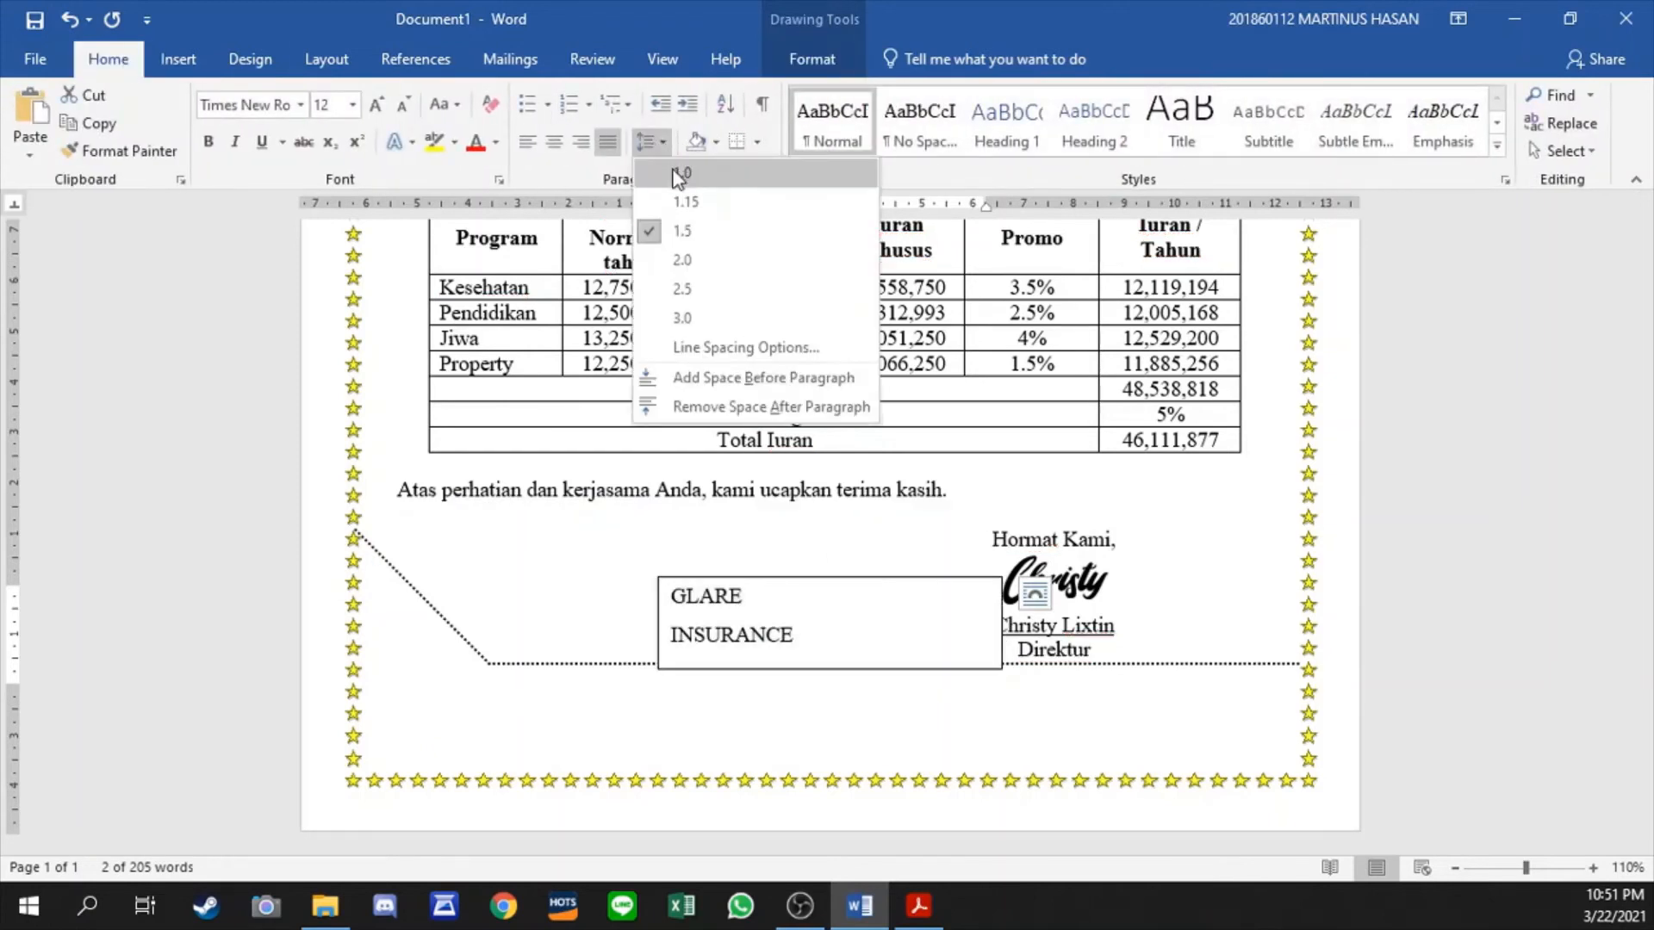
left_click(700, 408)
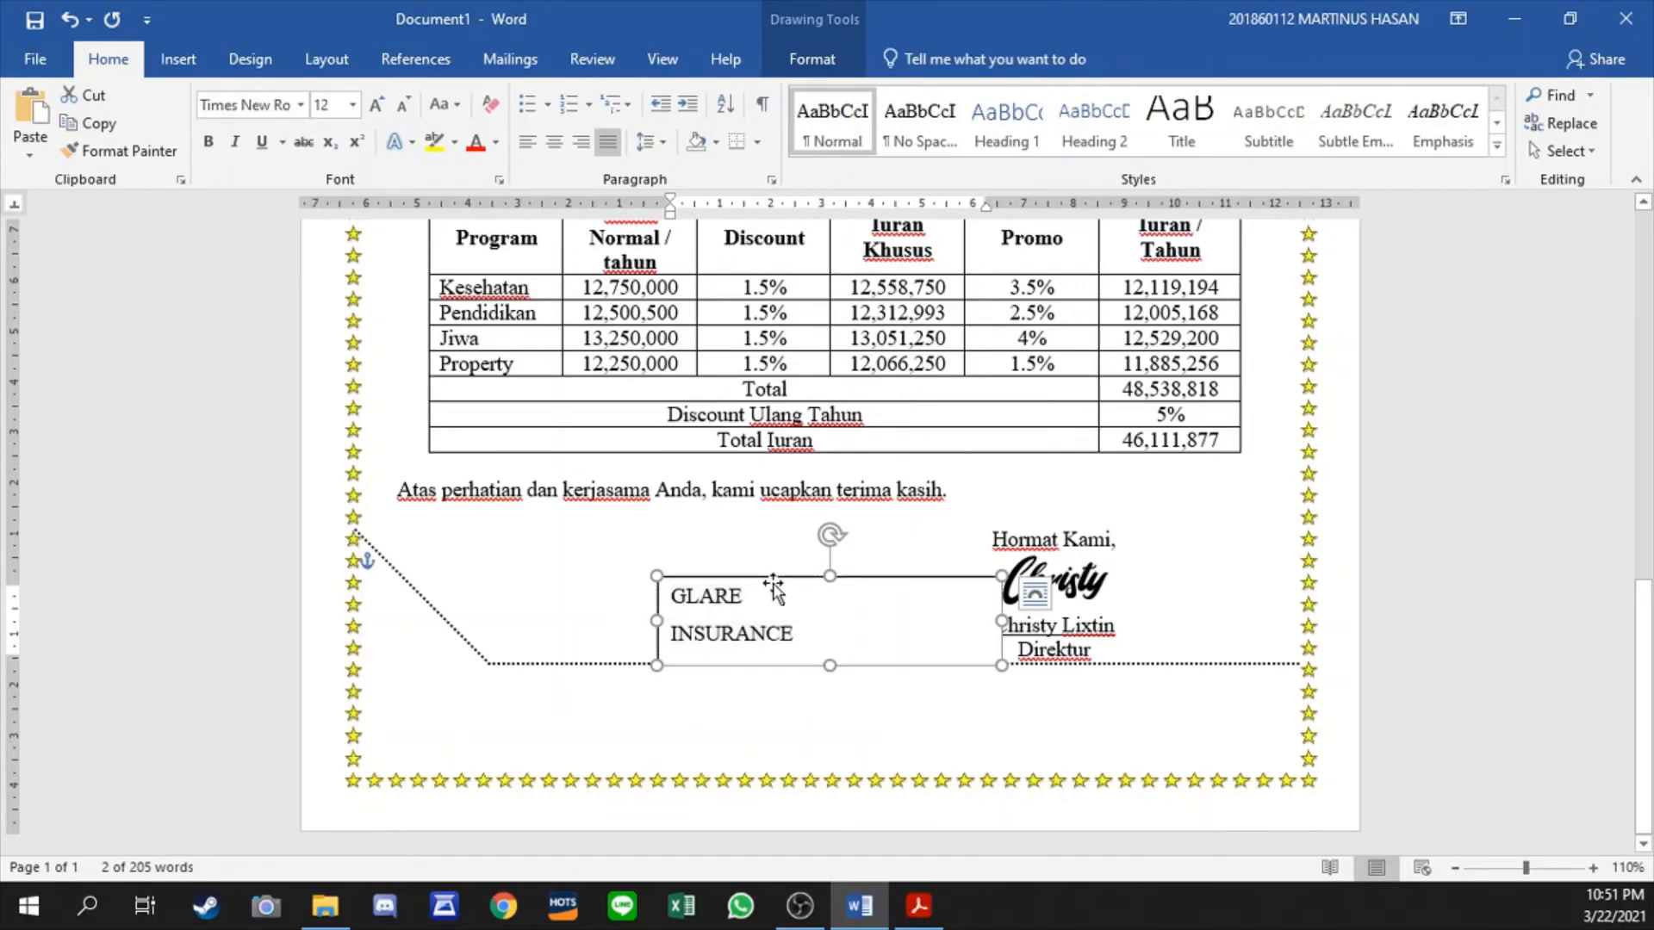
- Give the GLARE INSURANCE text box no fill and no outline
left_click(812, 58)
left_click(572, 126)
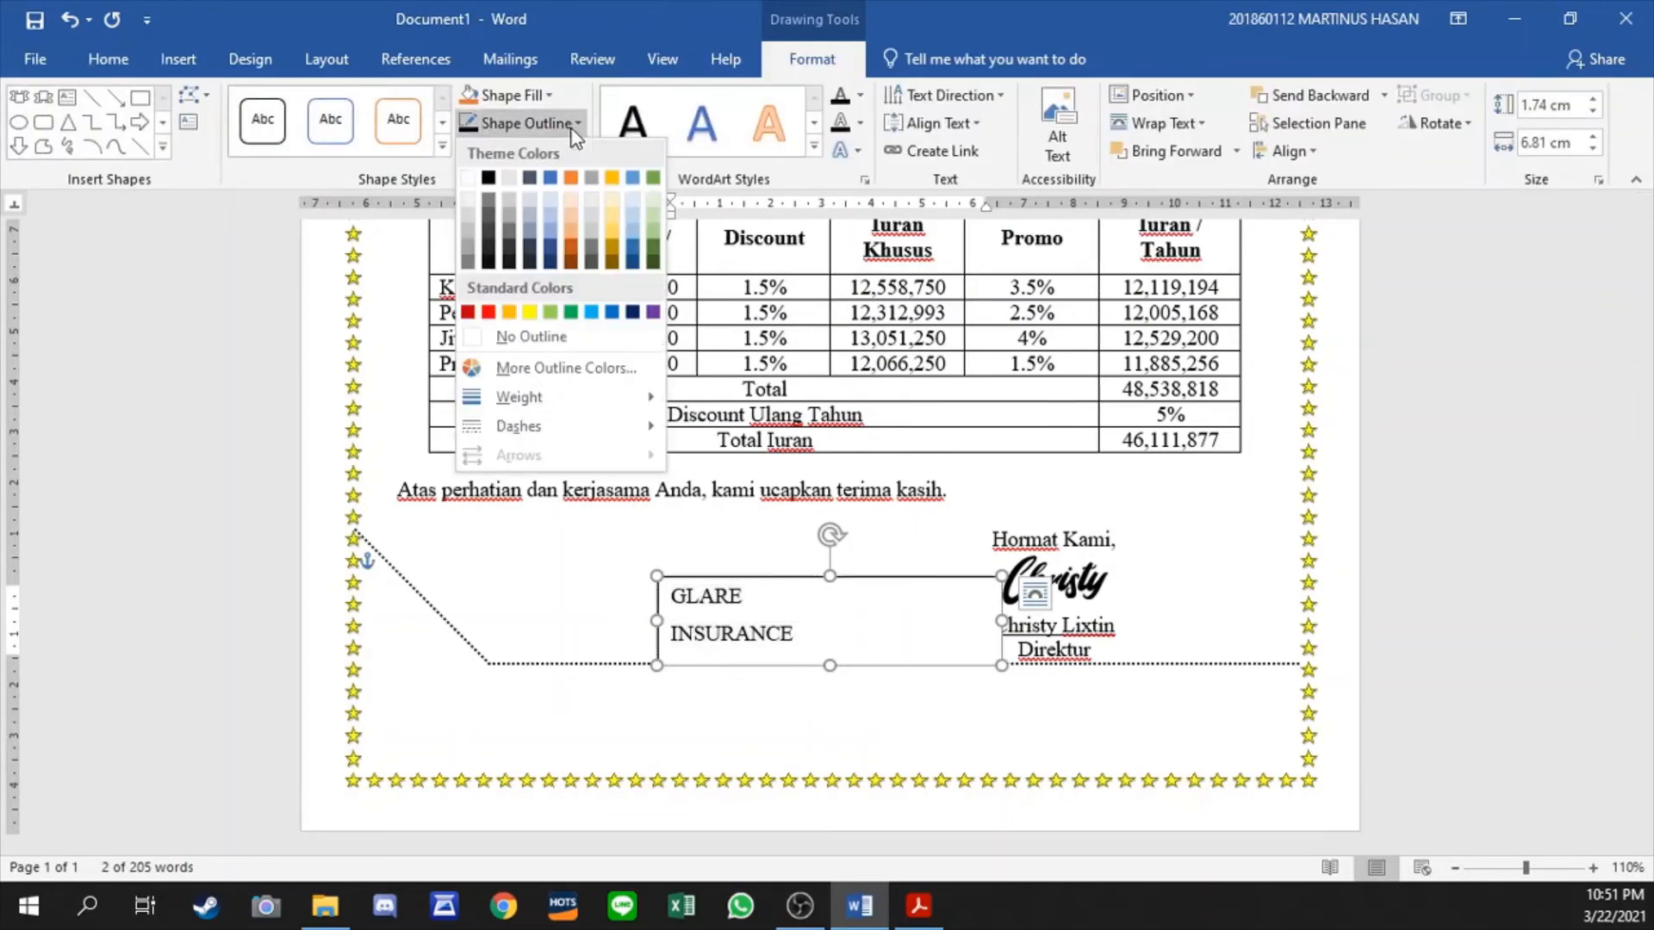
left_click(546, 93)
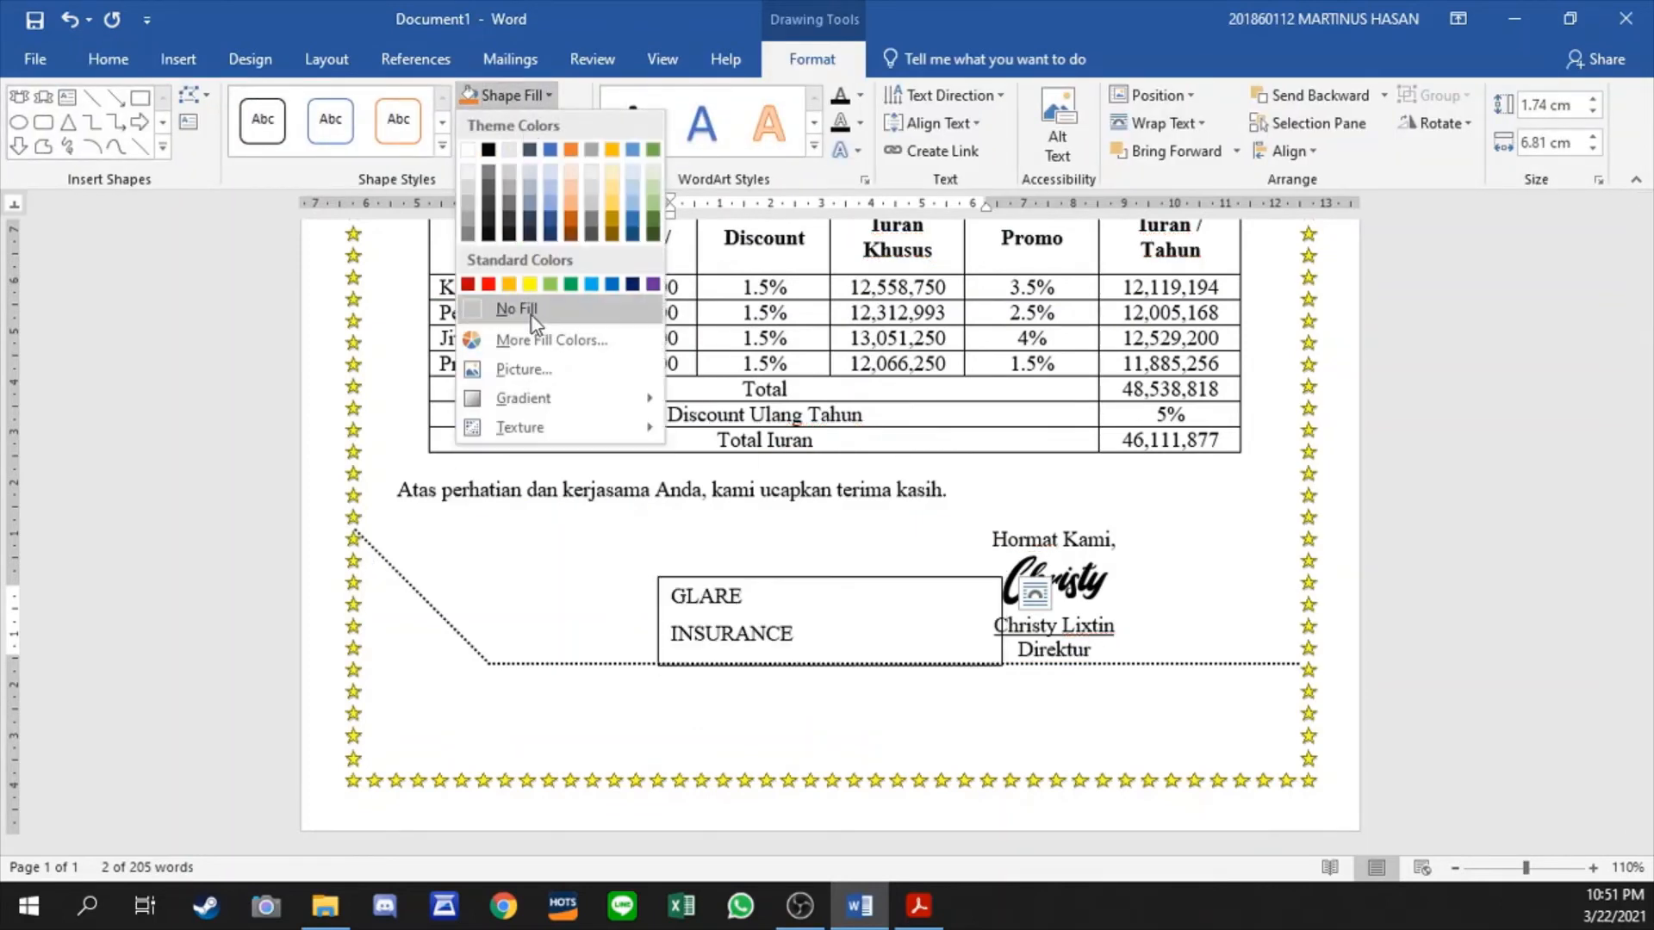
left_click(531, 311)
left_click(525, 123)
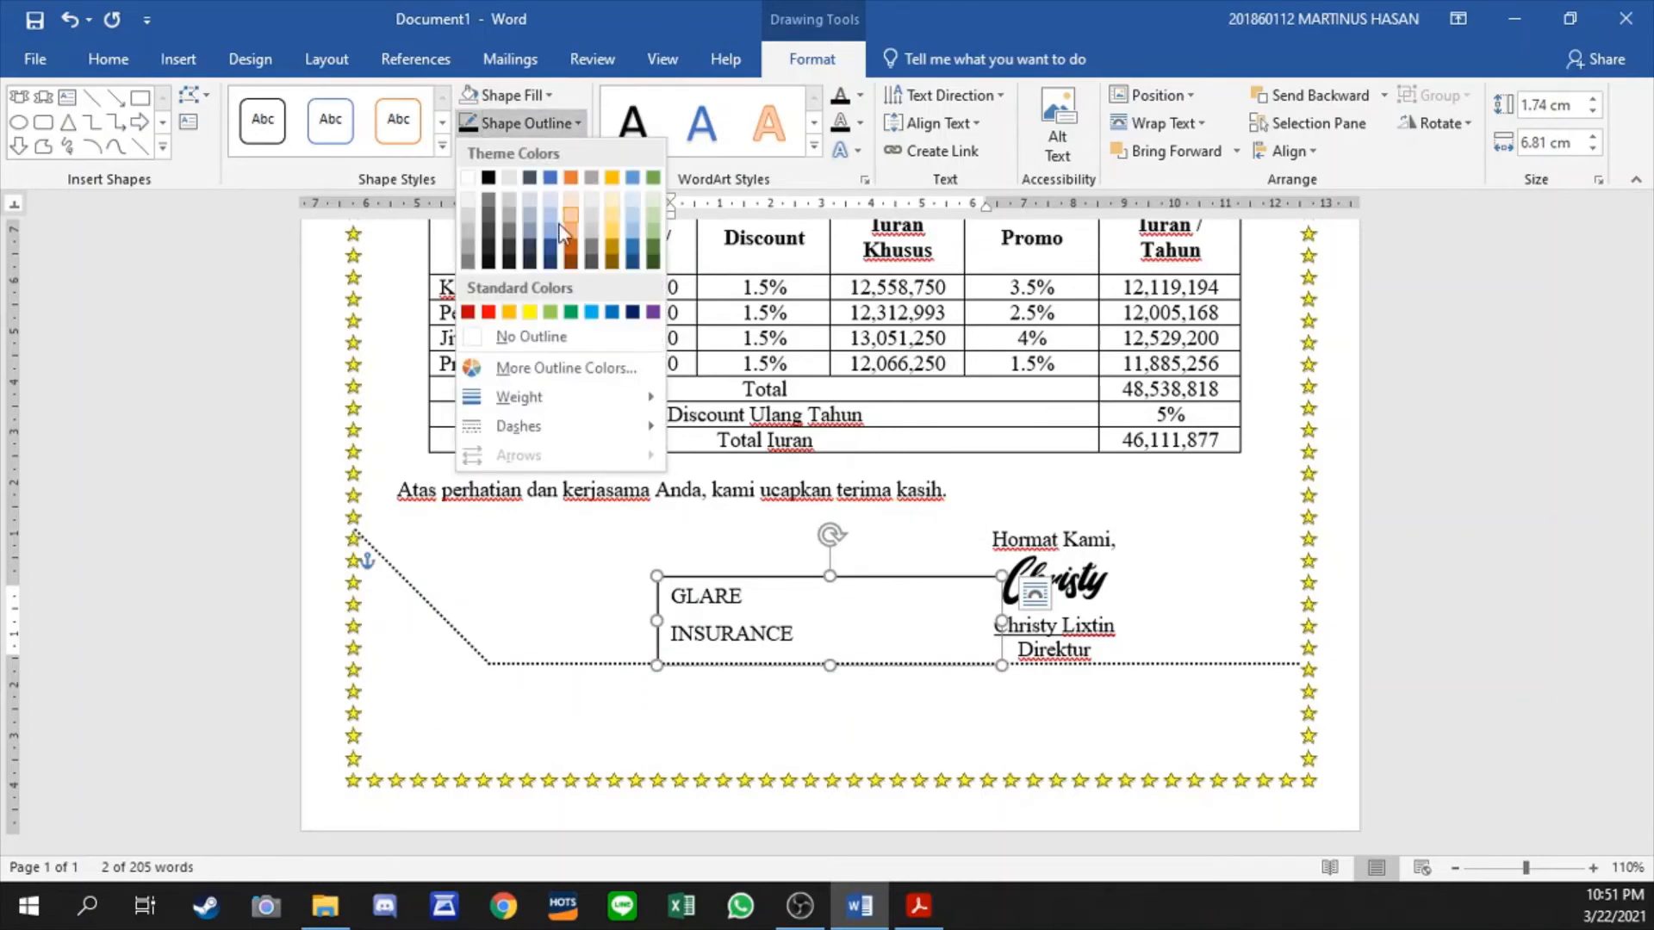
left_click(523, 339)
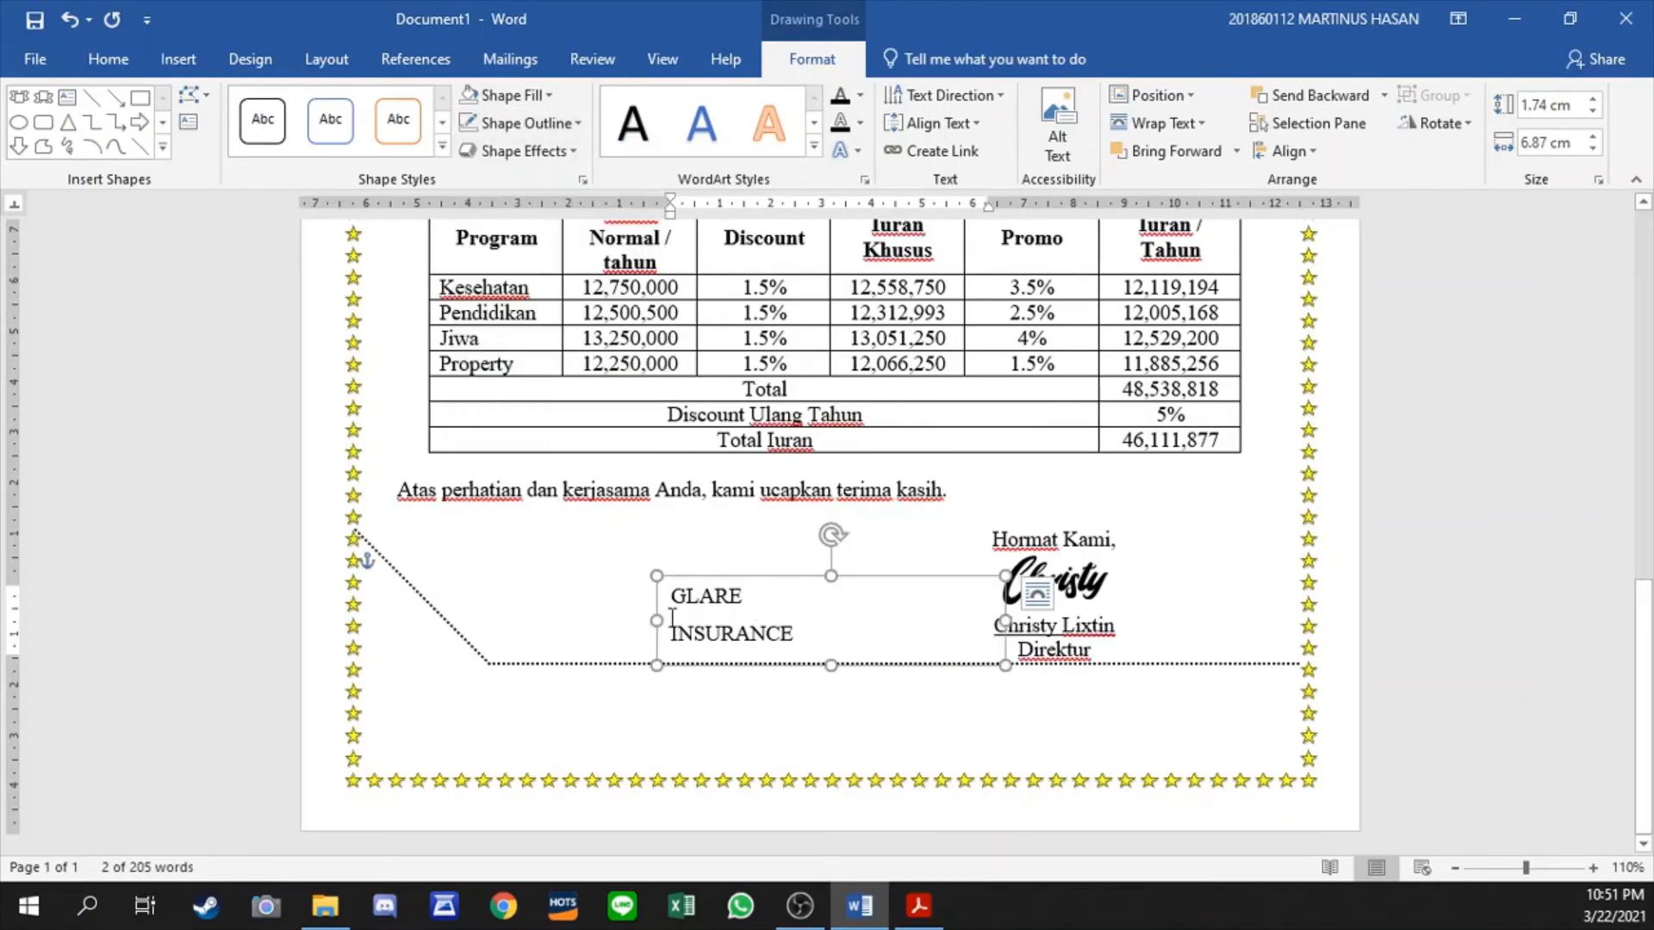
- Move the GLARE INSURANCE text box beneath the diagonal dotted line near the left star border, and make it about 1.83 cm high
left_click_drag(653, 597, 348, 629)
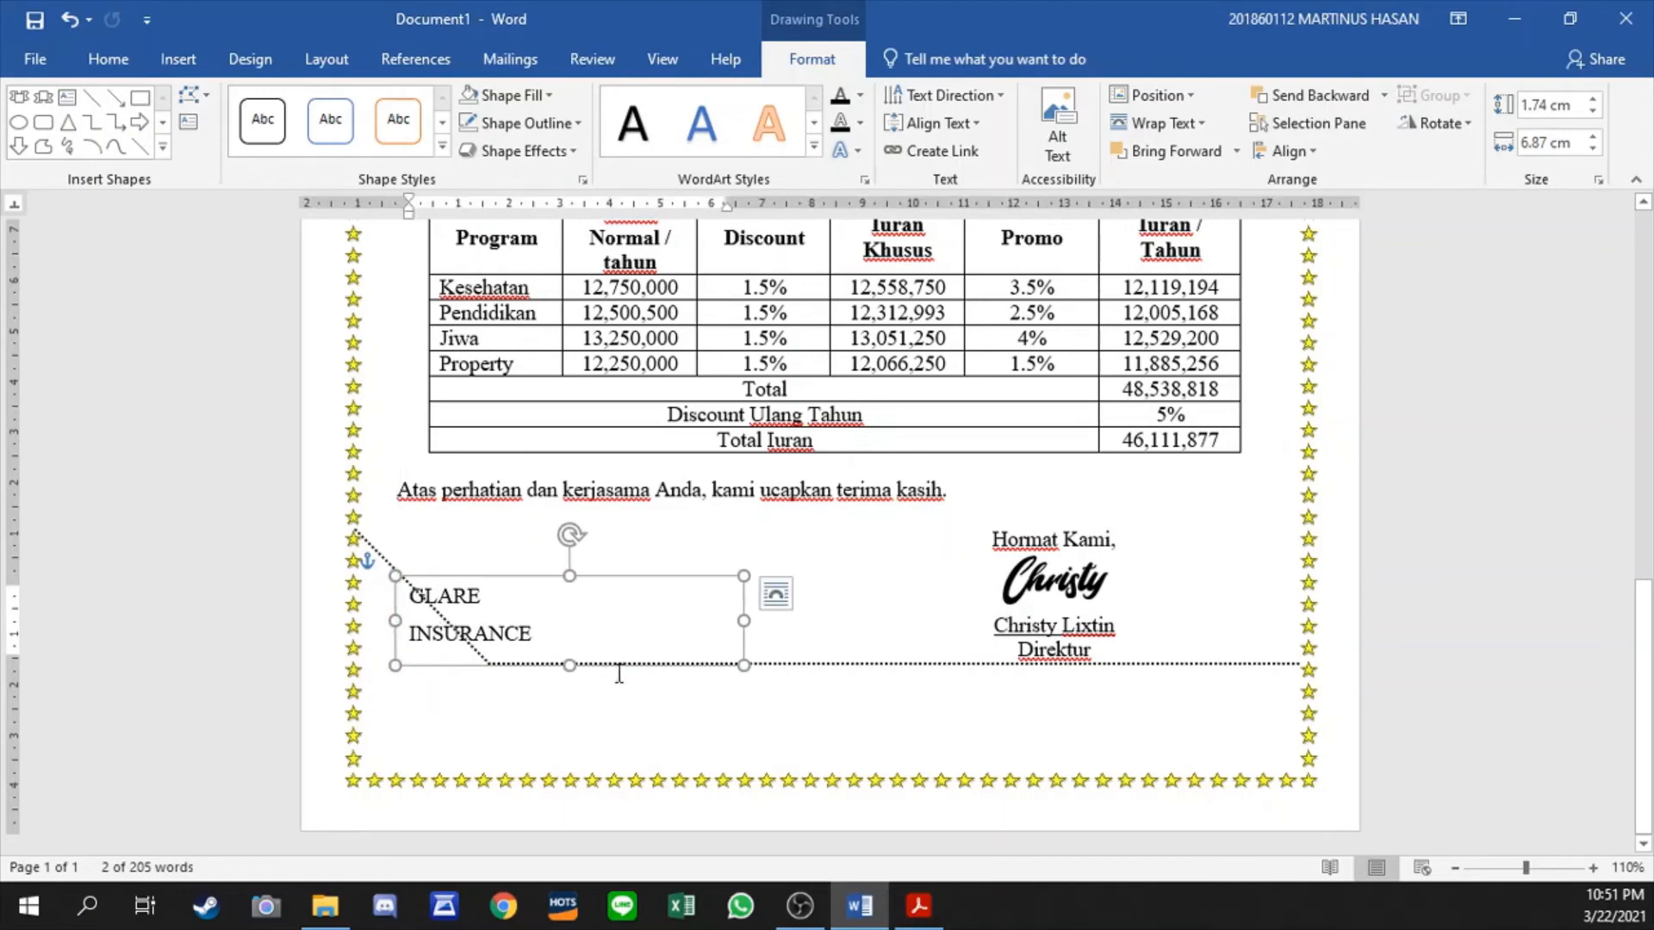
left_click_drag(620, 664, 624, 751)
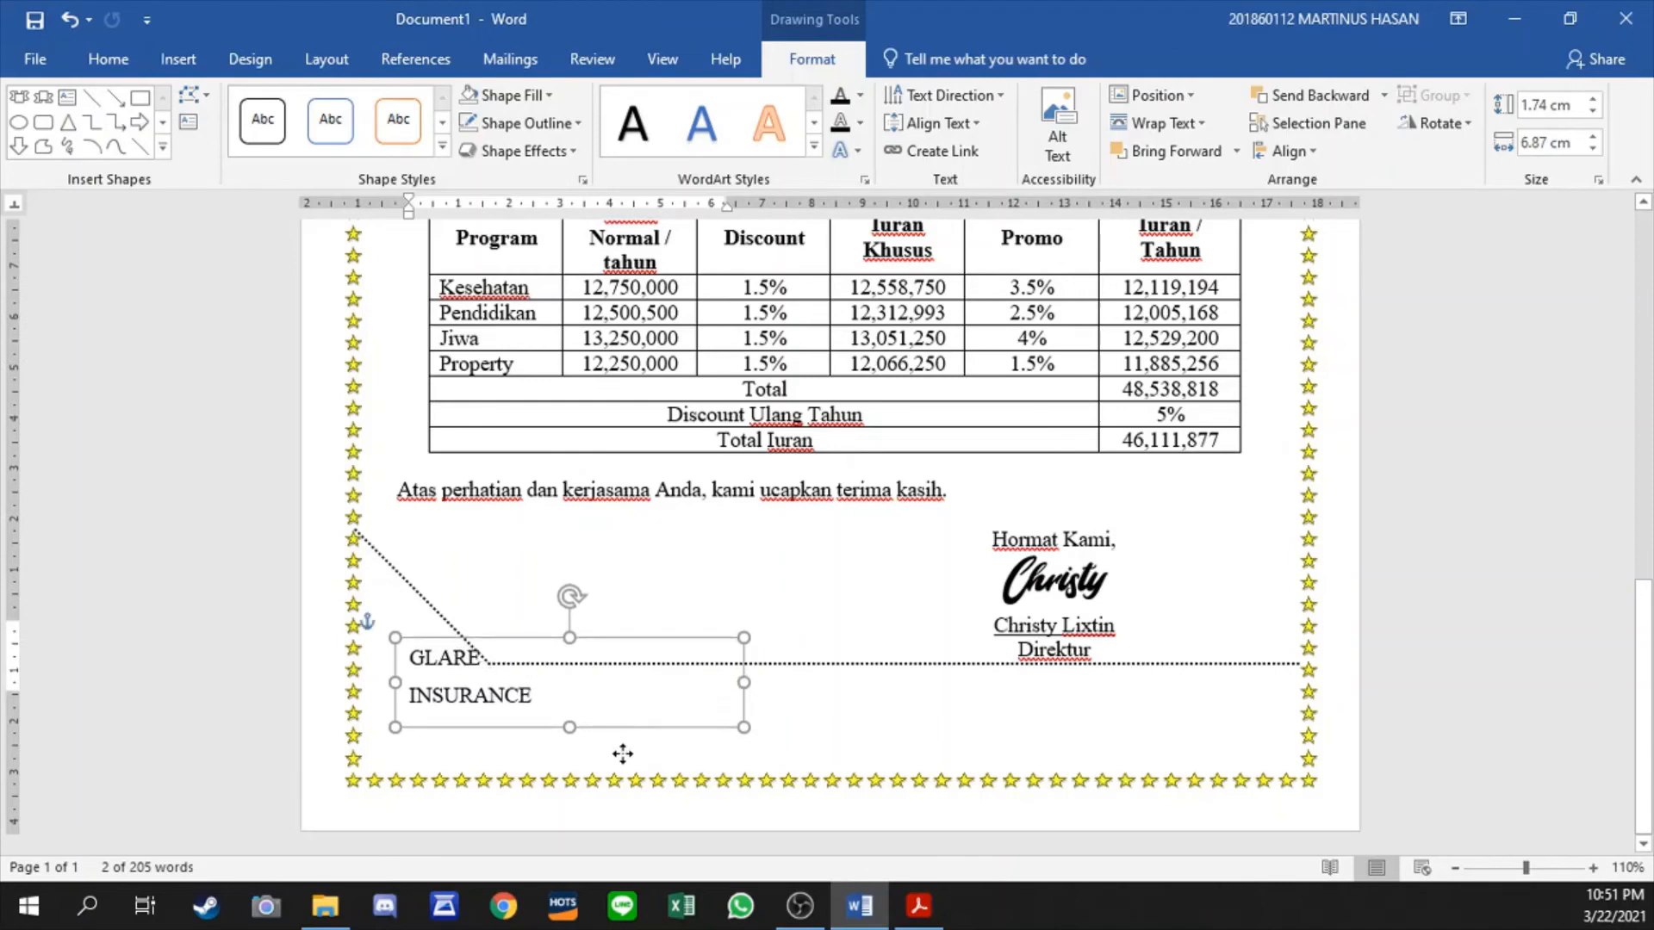
key("ctrl+z")
key("ctrl+z")
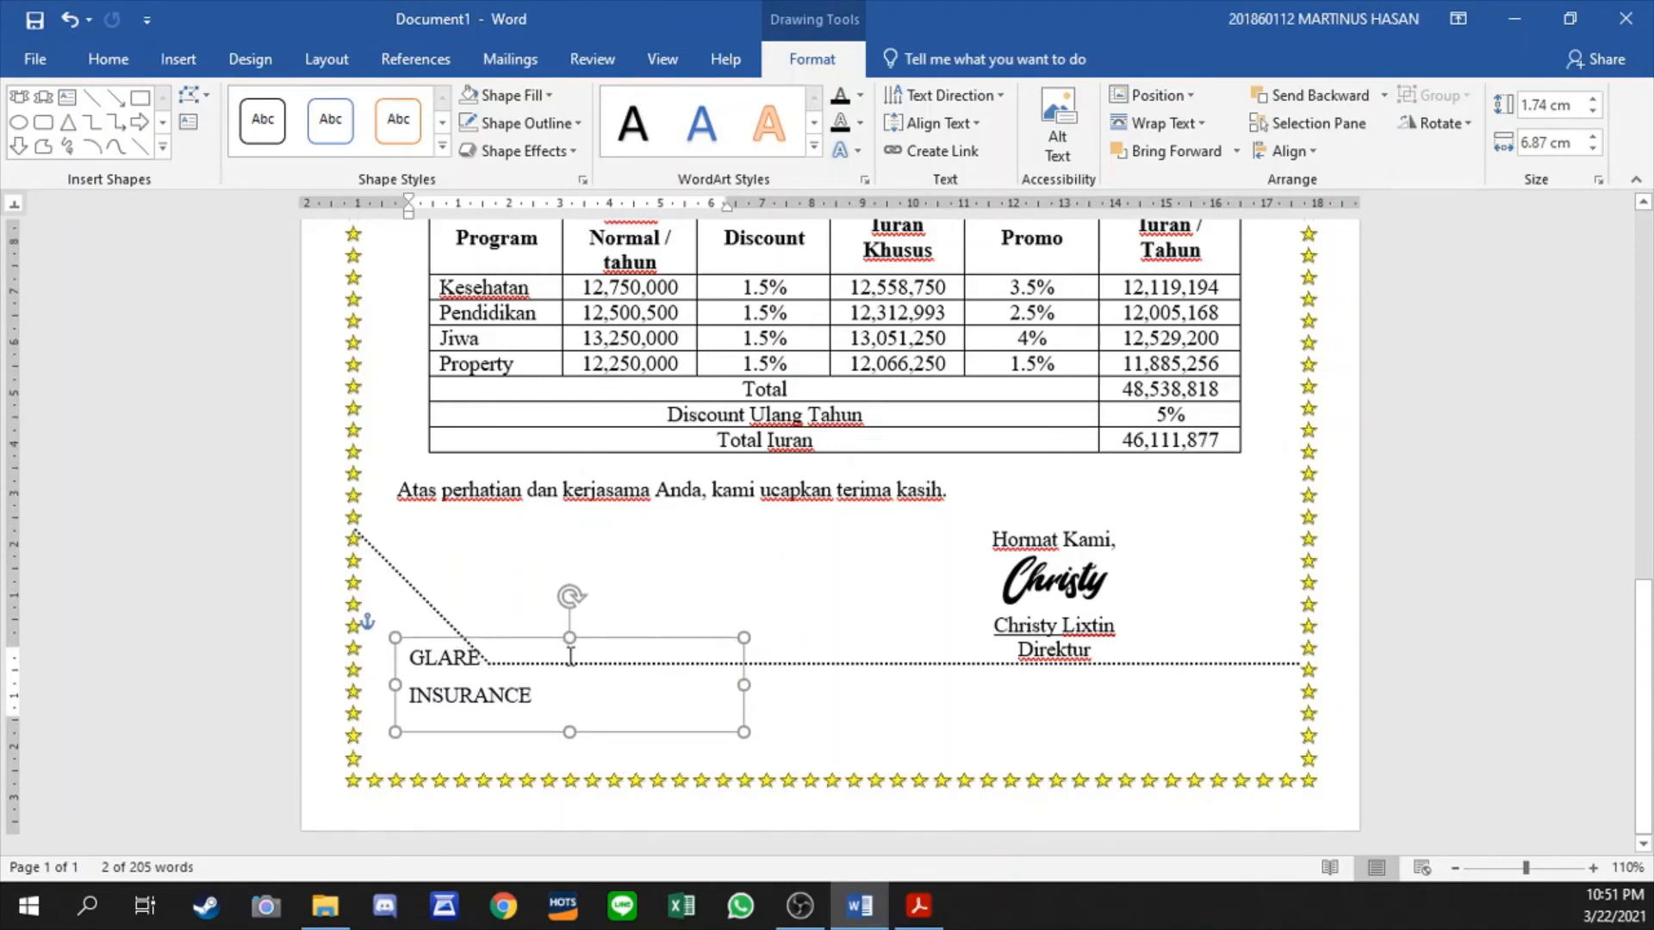
key("Left")
key("Left")
key("Left")
key("Left")
key("Left")
key("Left")
key("Left")
key("Left")
key("Left")
key("Left")
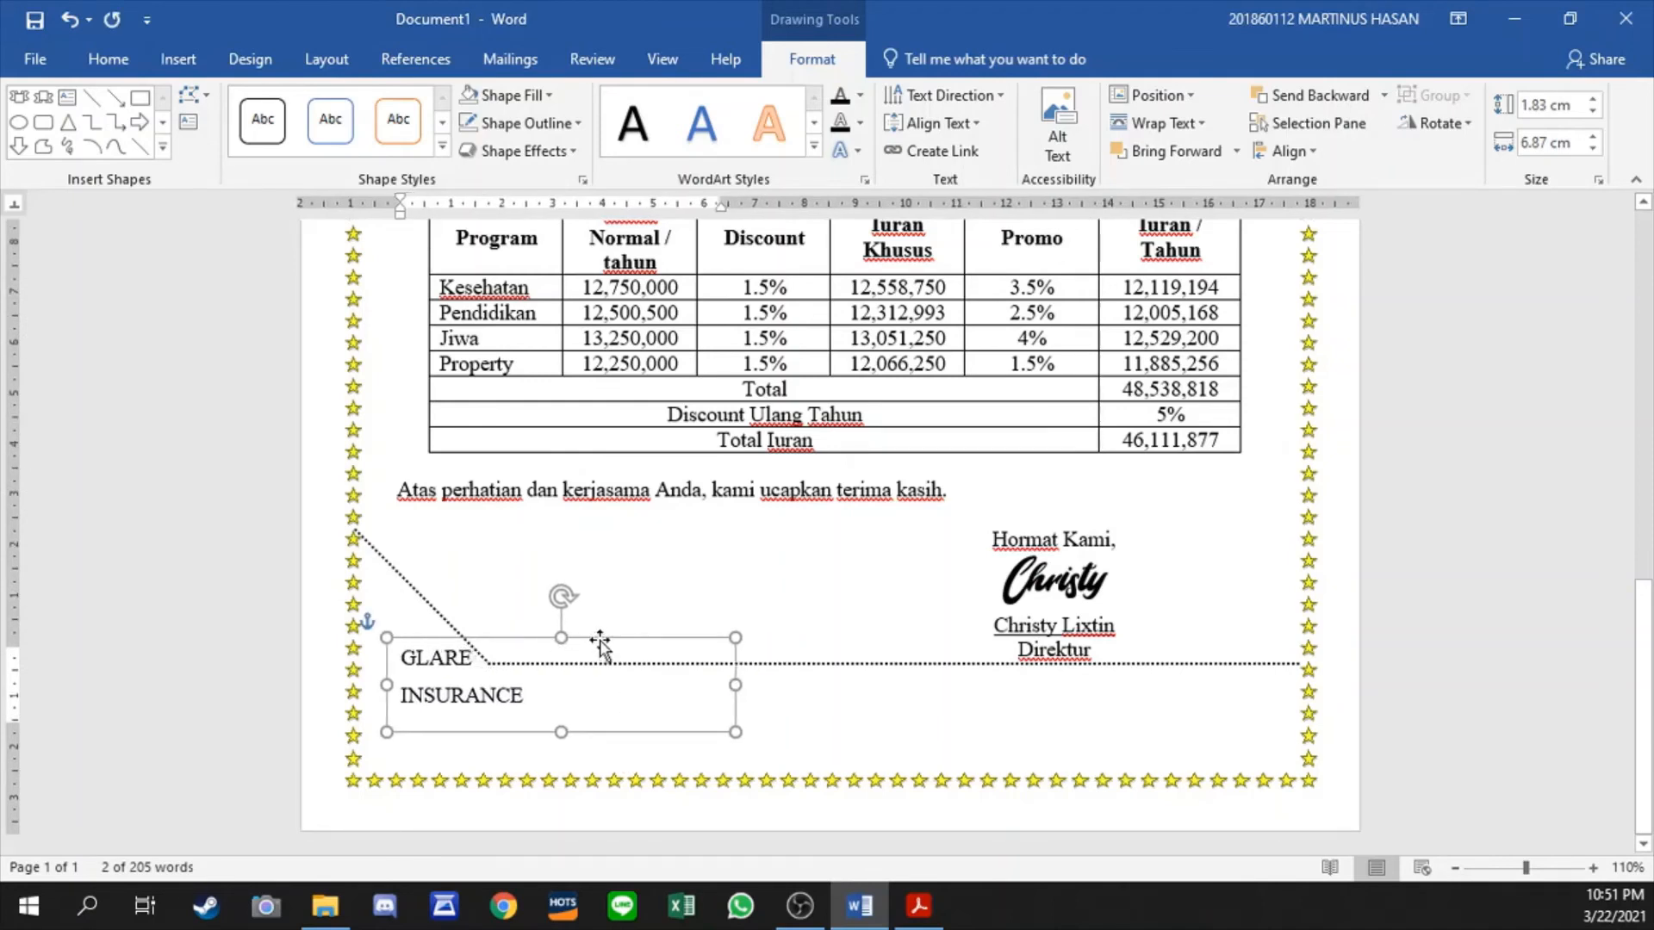
- Open the page footer and enter the centred slogan "Your Life is on Your Decision"
left_click(929, 780)
double_click(928, 780)
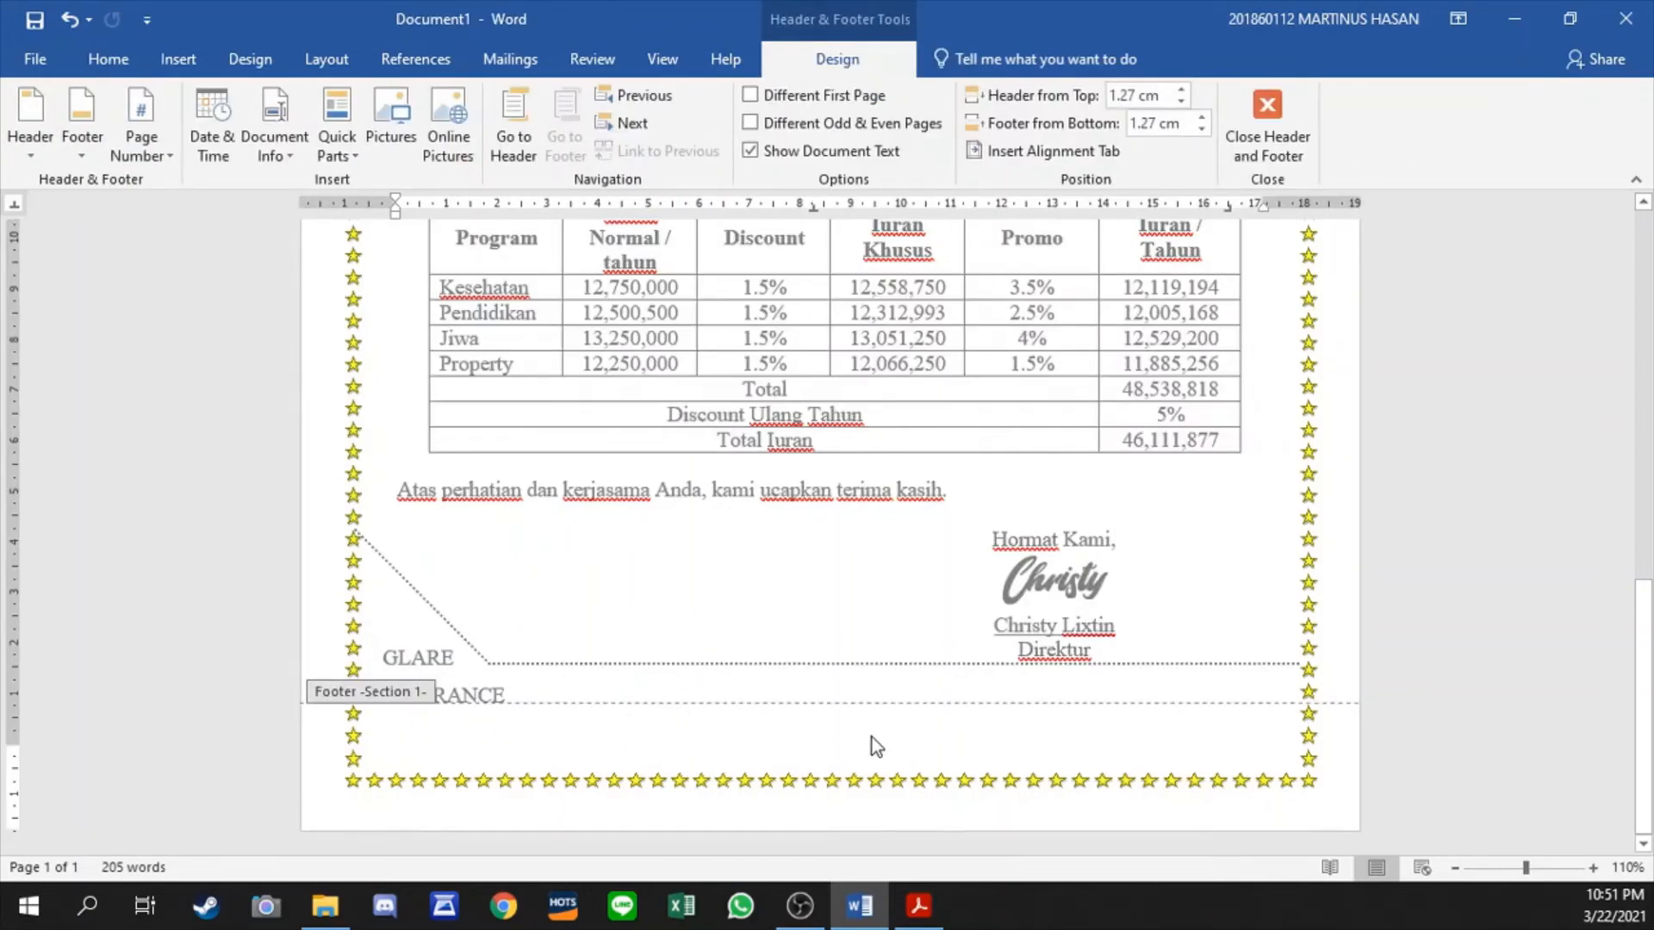
type("yOUR")
key("BackSpace")
key("BackSpace")
key("BackSpace")
key("BackSpace")
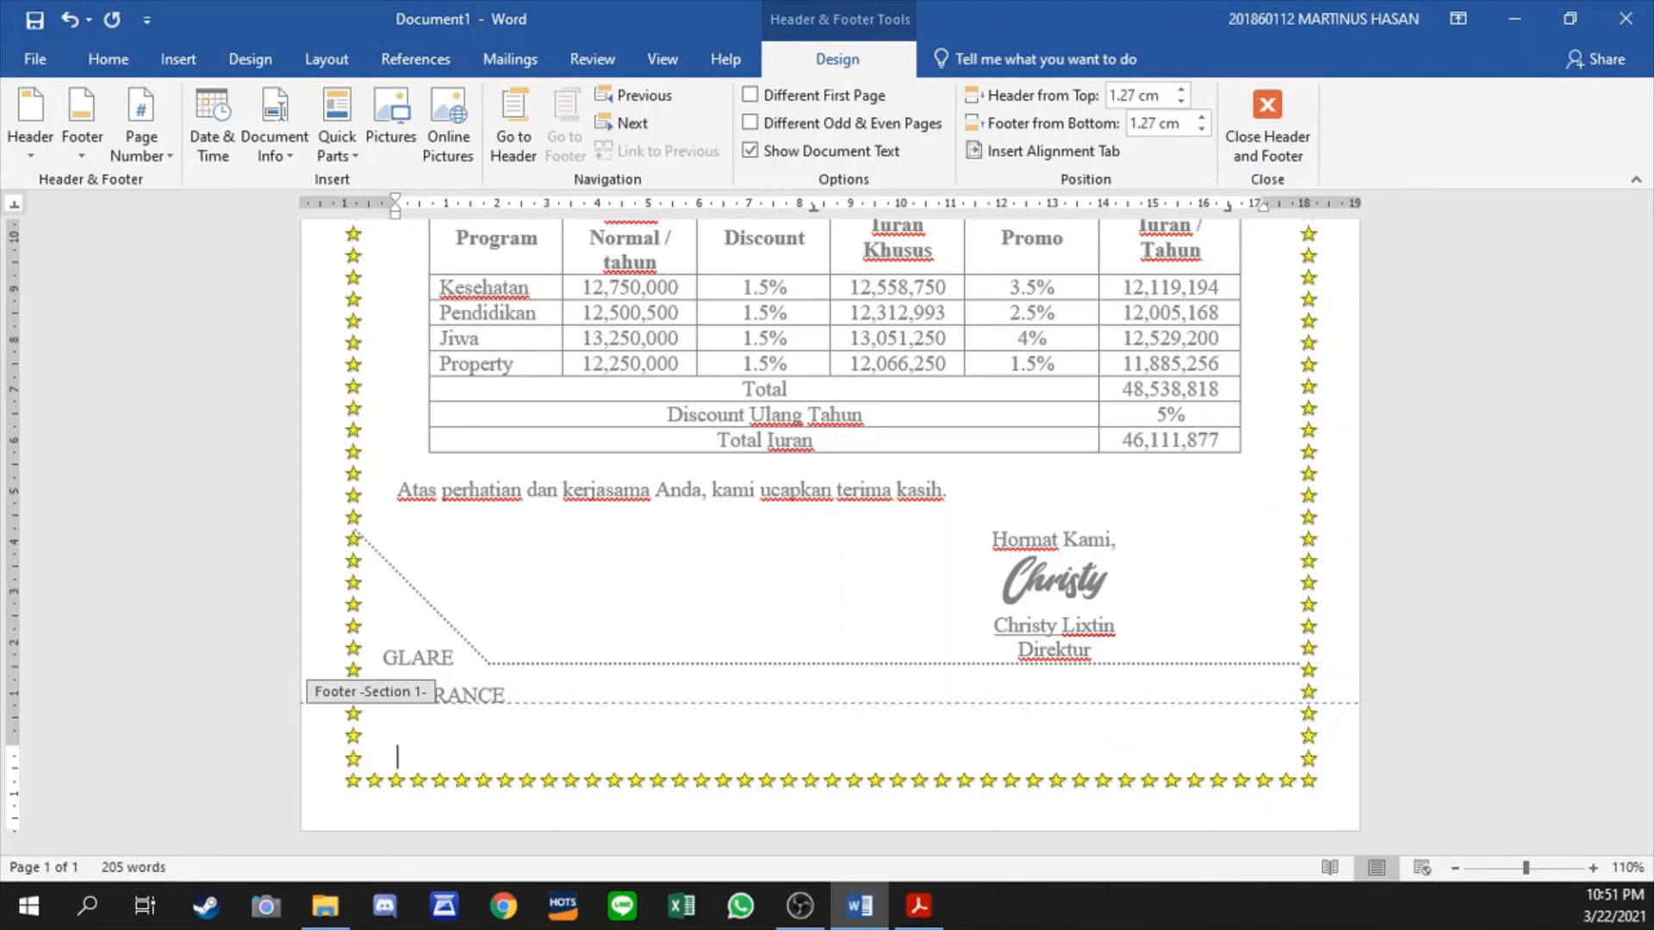
type("Your Life is on Yo")
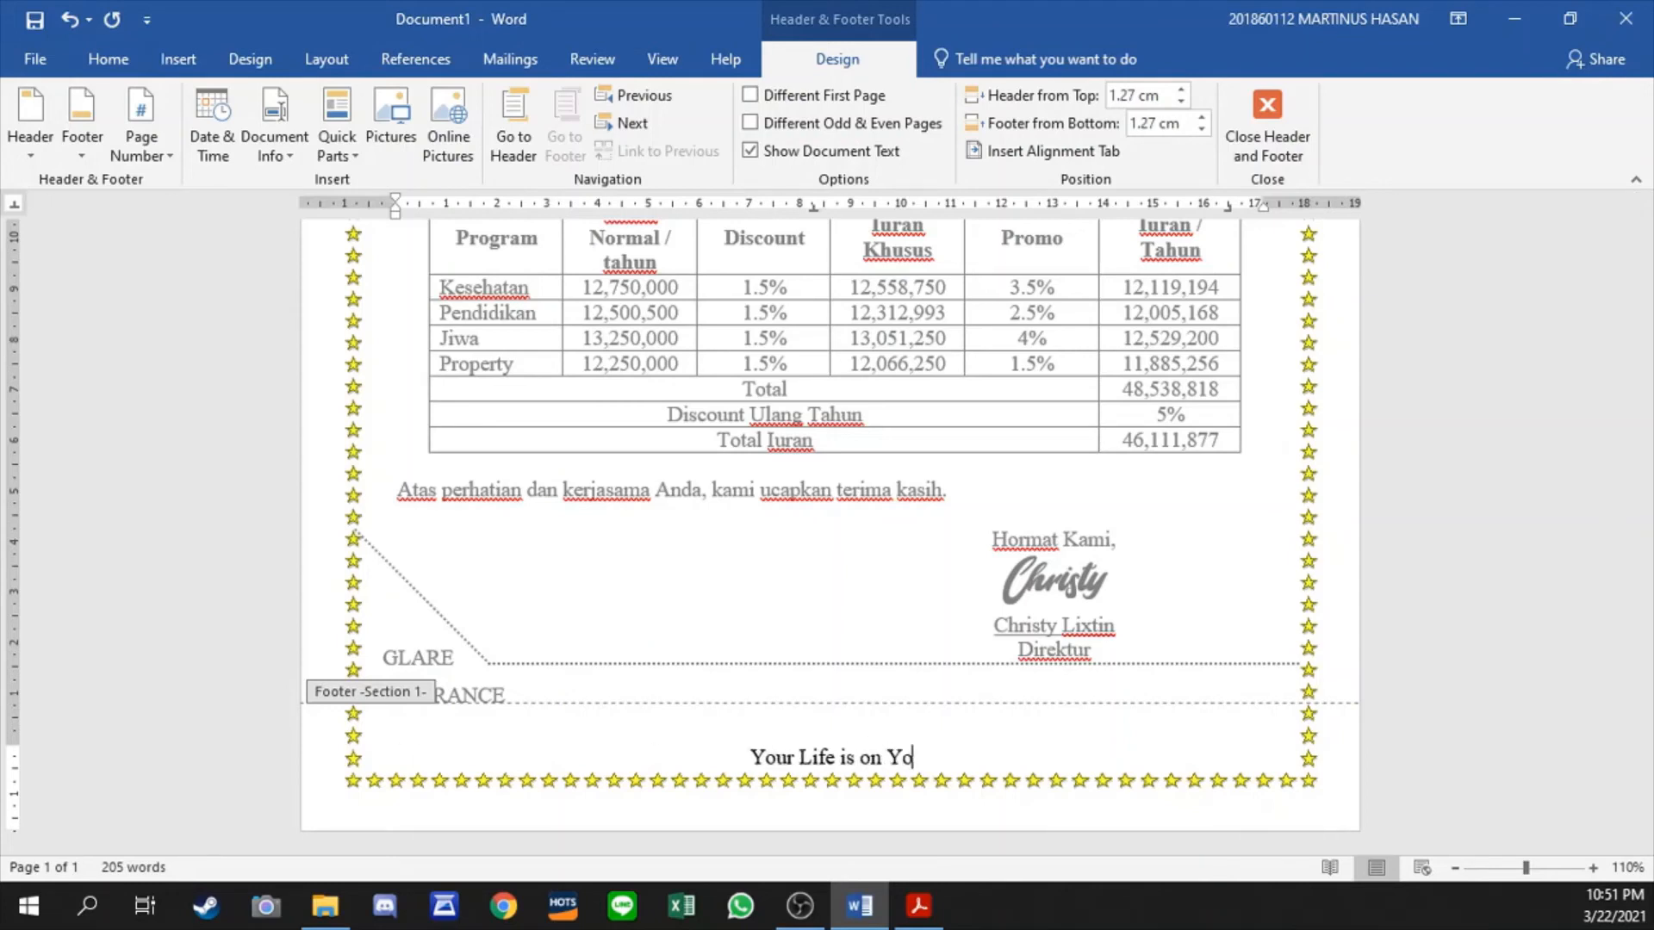
type("ur Decision")
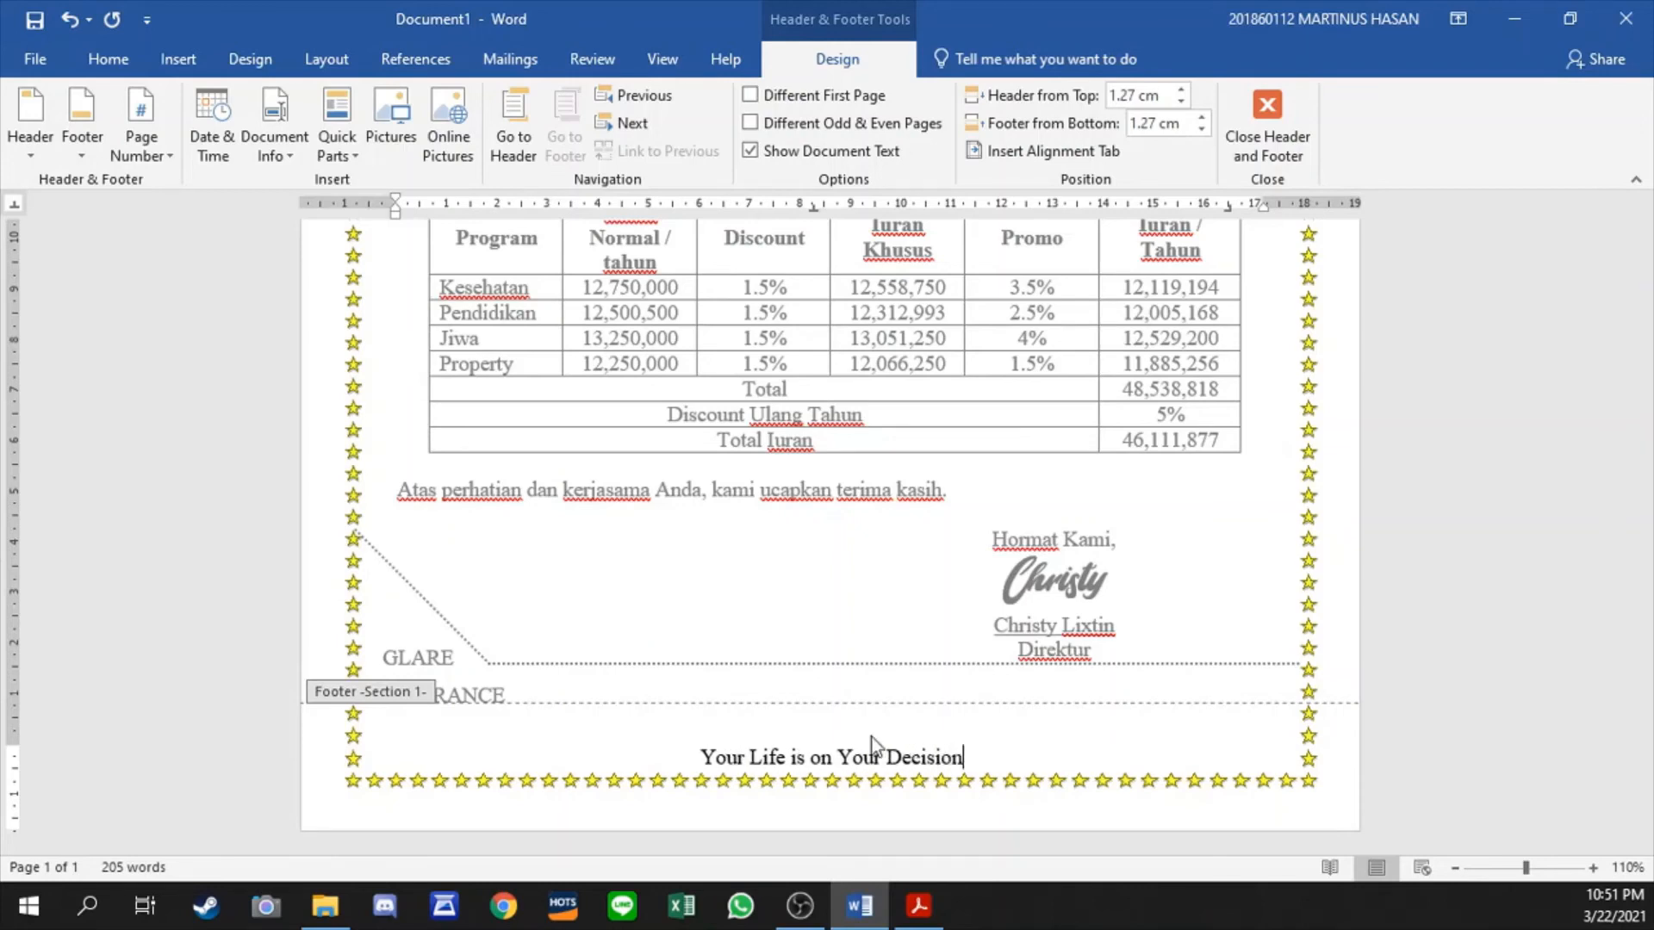
- Format the footer slogan as bold Segoe Script at 14 pt
key("ctrl+a")
key("ctrl+b")
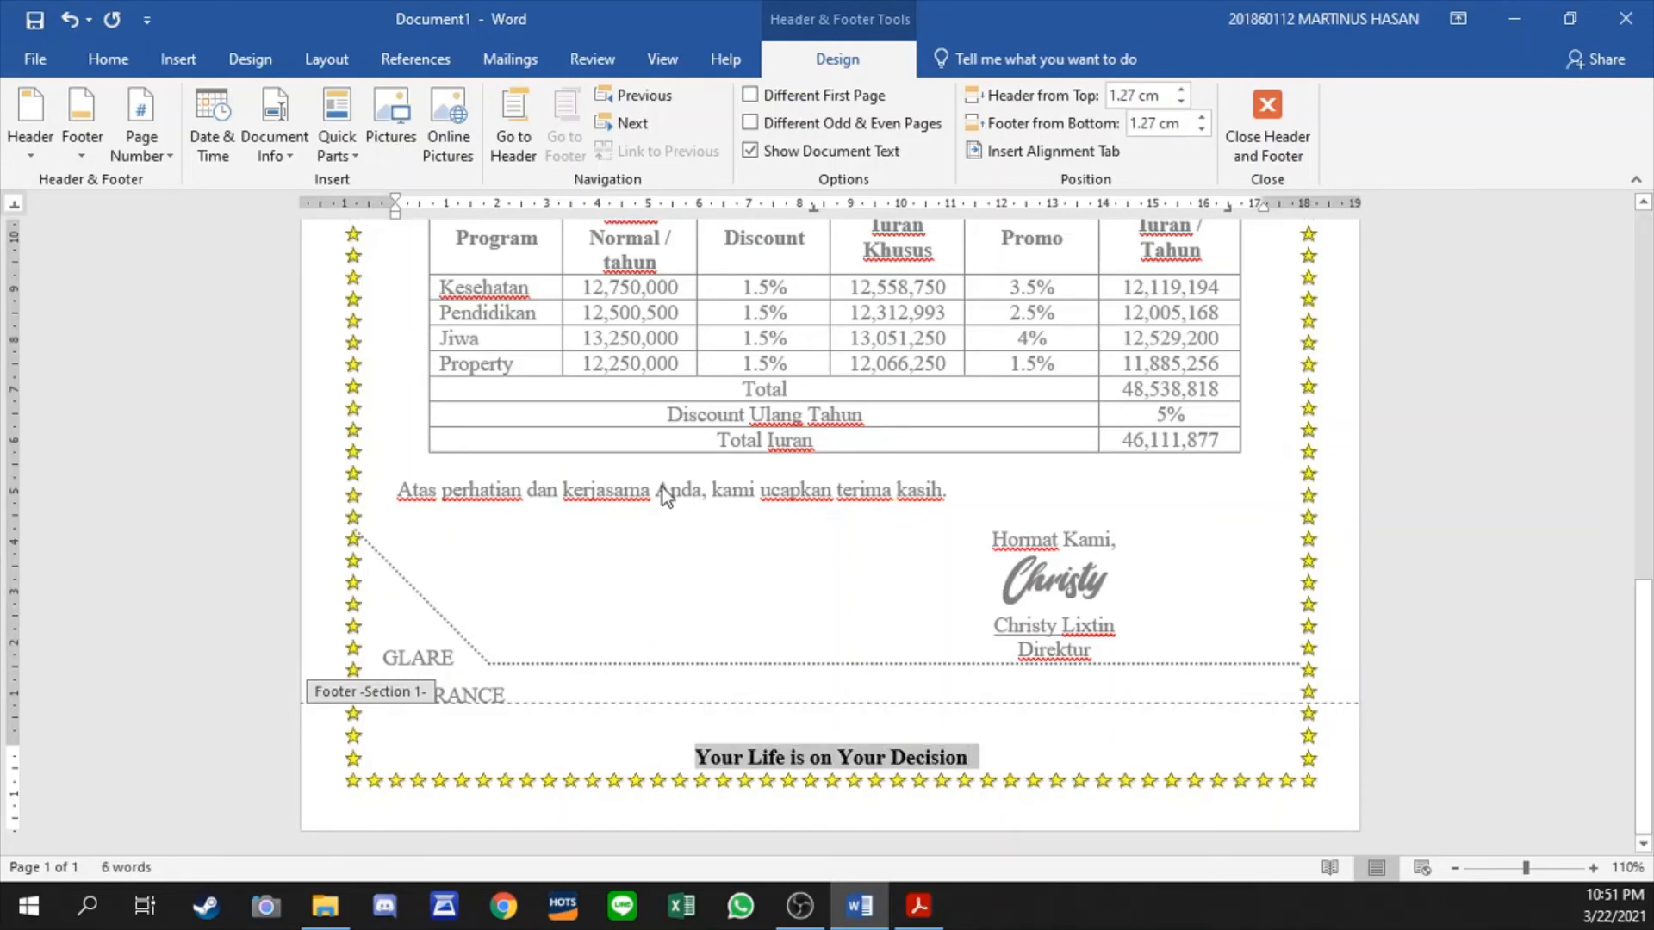
left_click(107, 58)
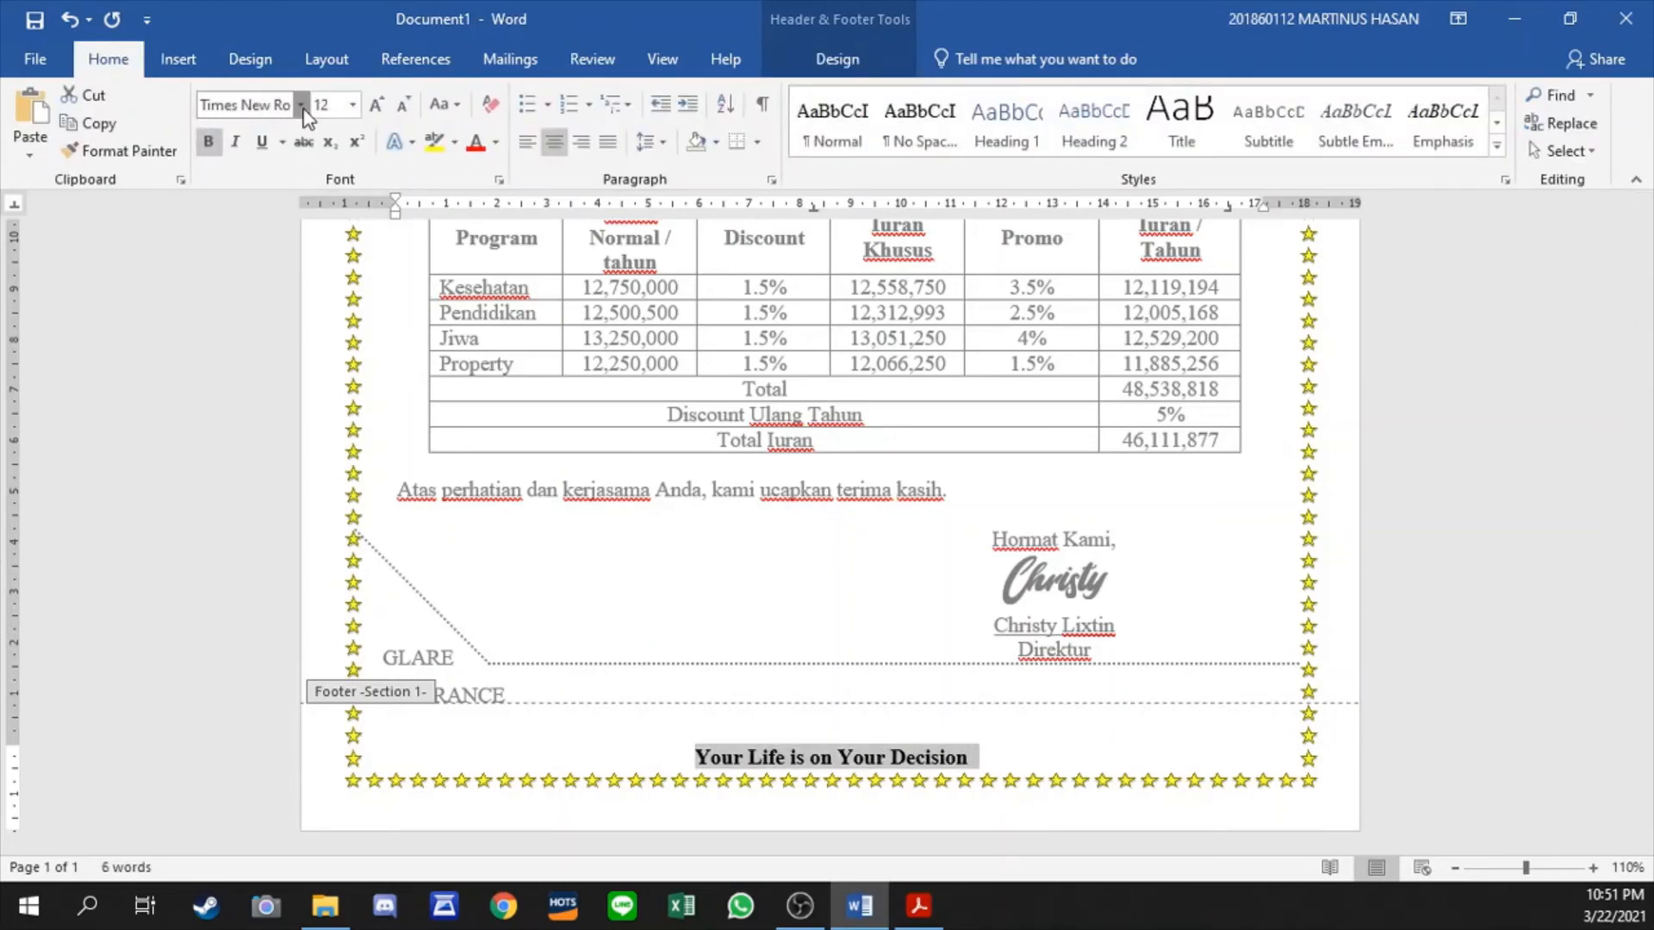
left_click(300, 104)
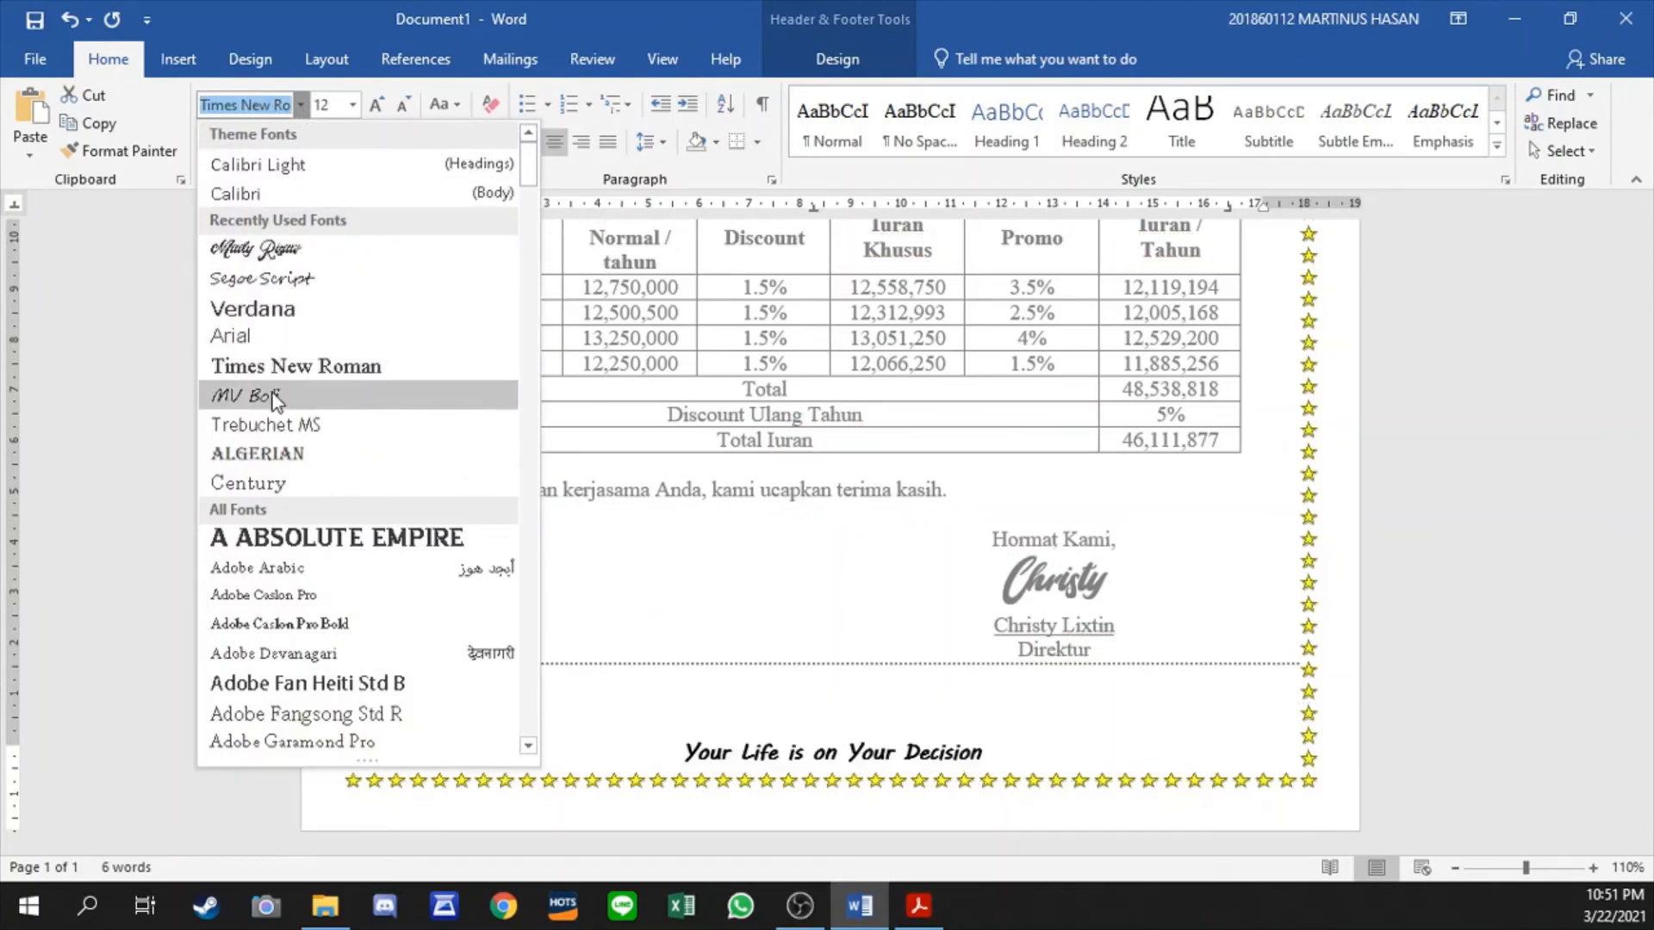
left_click(298, 284)
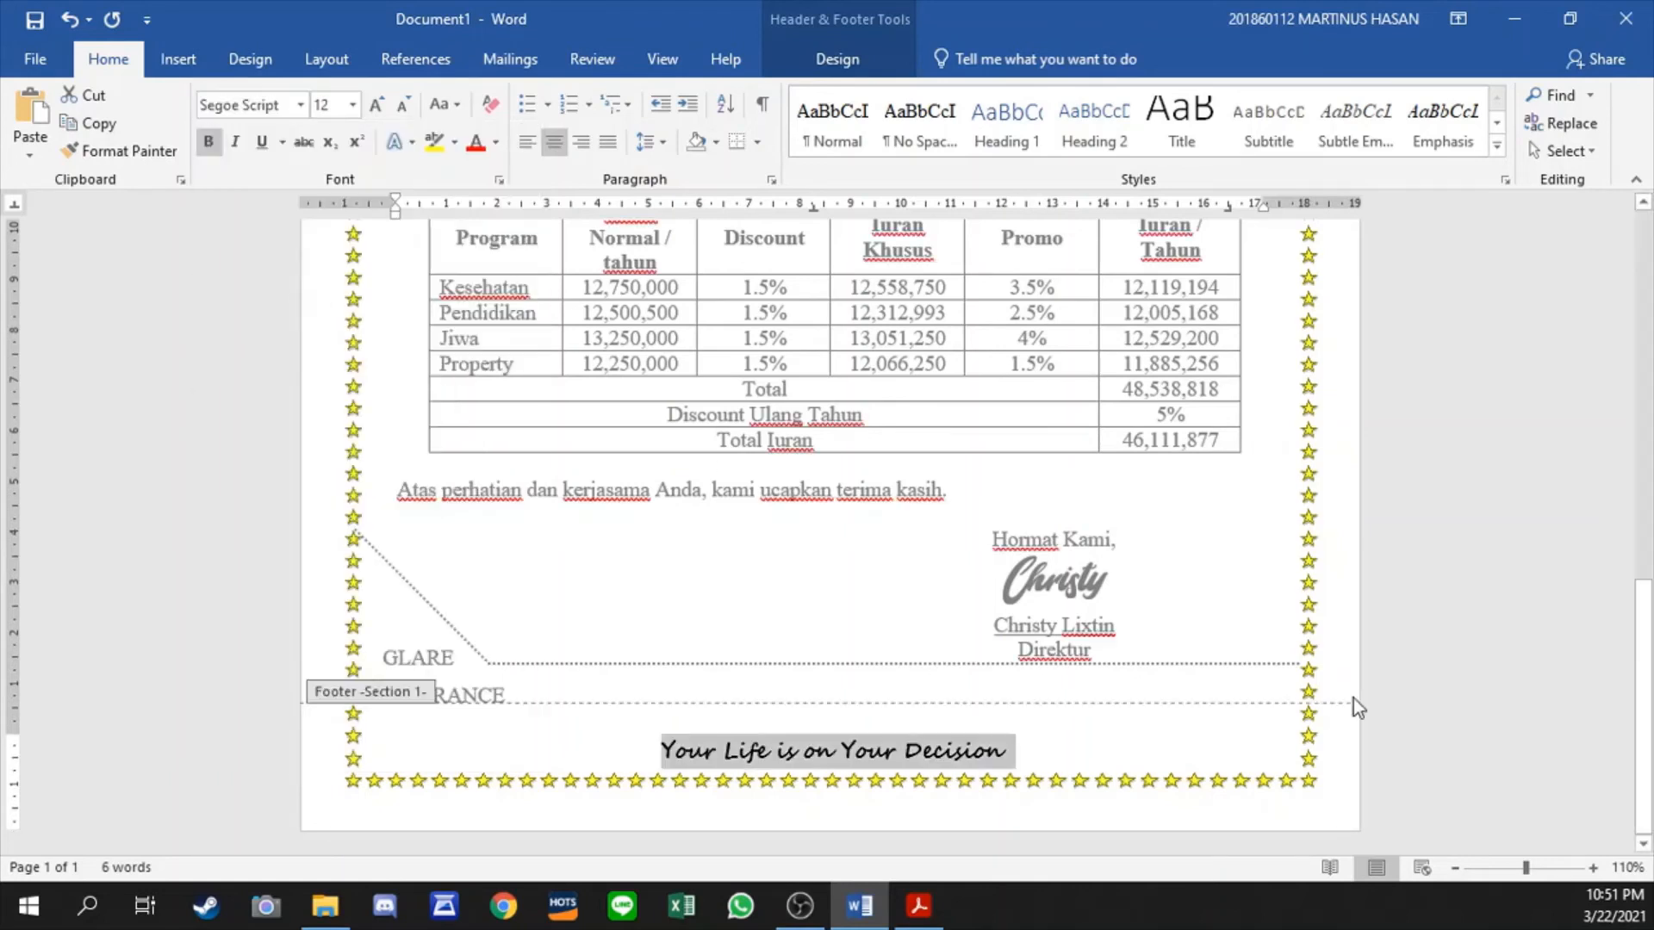
left_click(377, 104)
left_click(1035, 751)
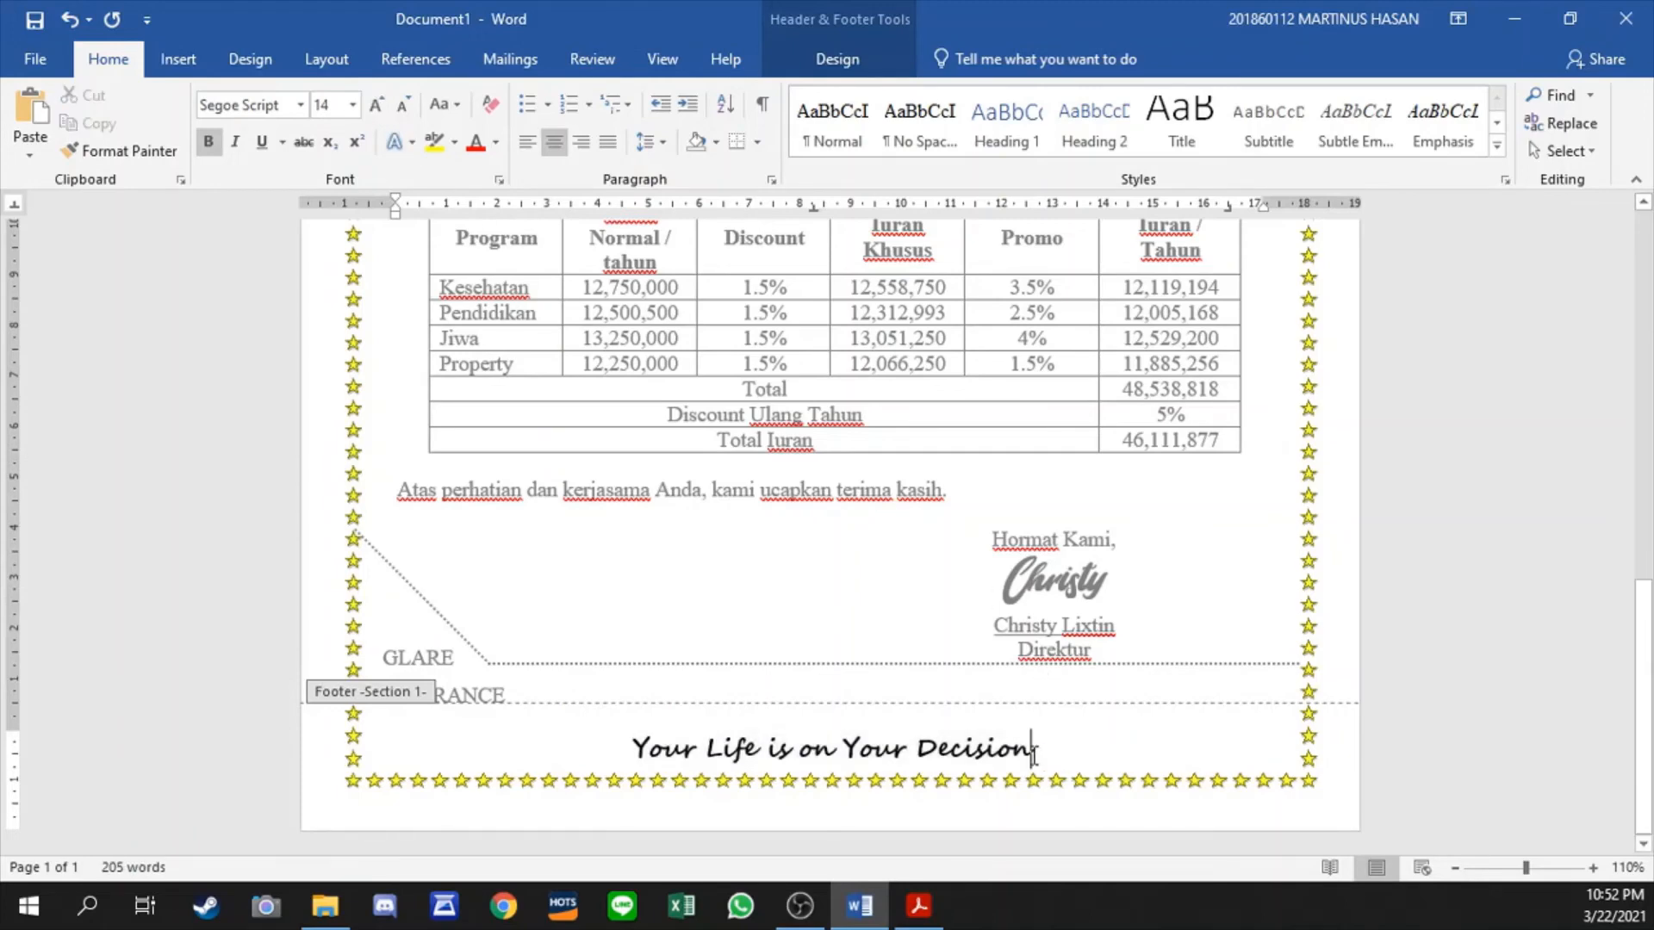
- Add a 3 pt thick-and-thin line as a top-only paragraph border above the footer slogan and return to the letter body
left_click(250, 60)
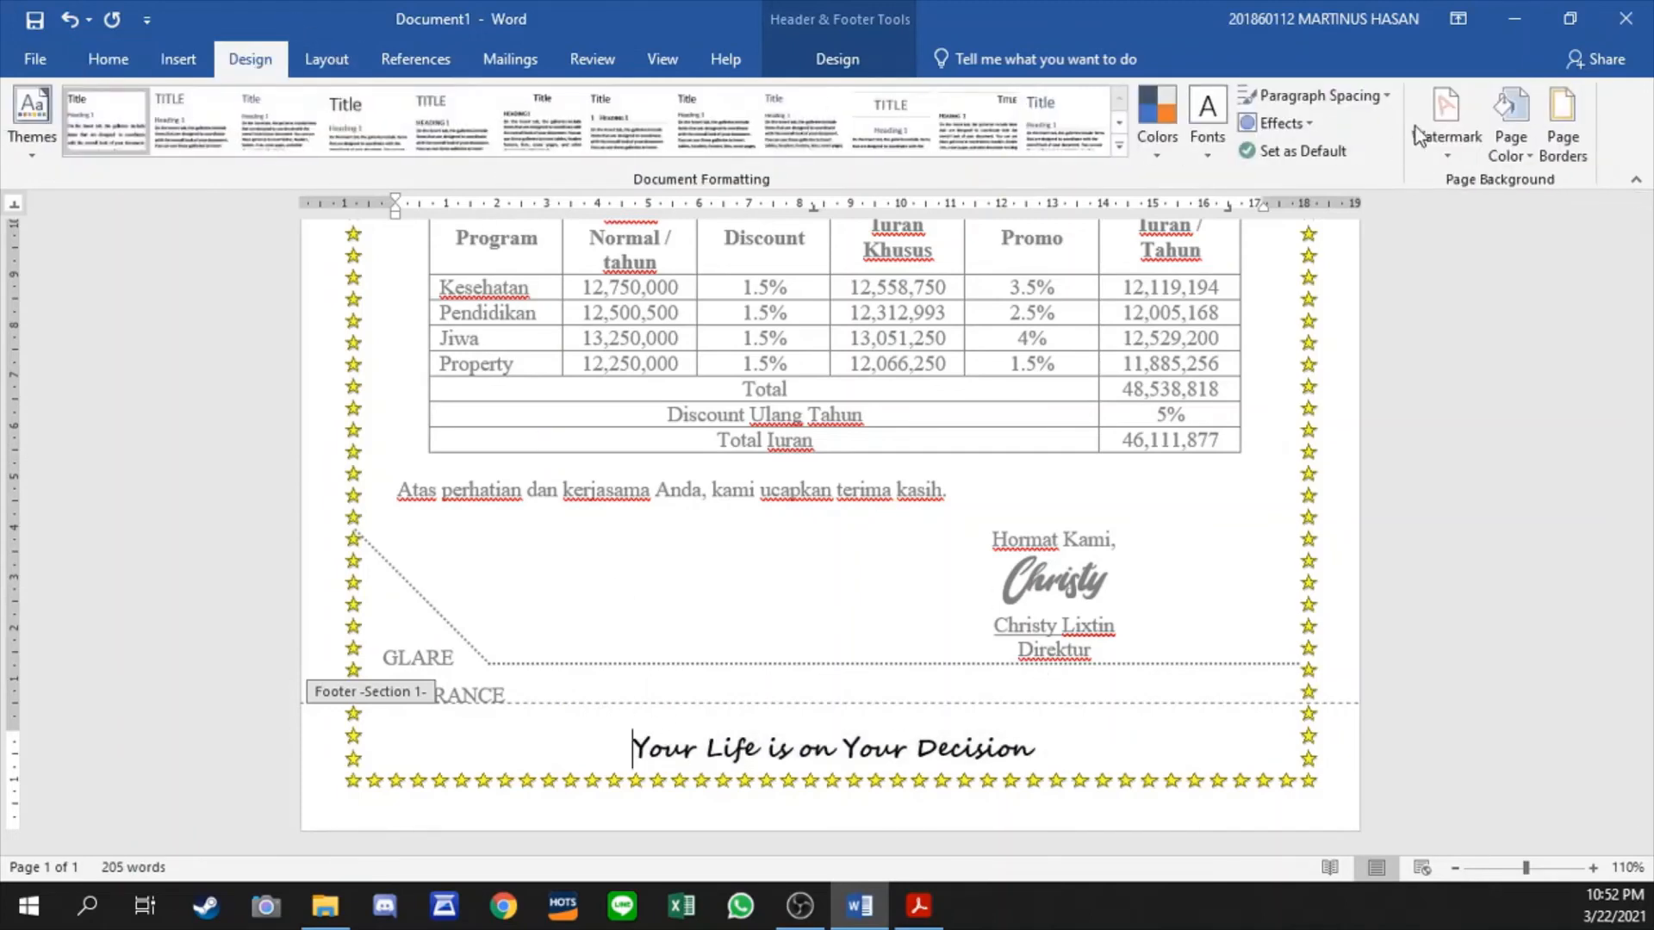
left_click(1590, 141)
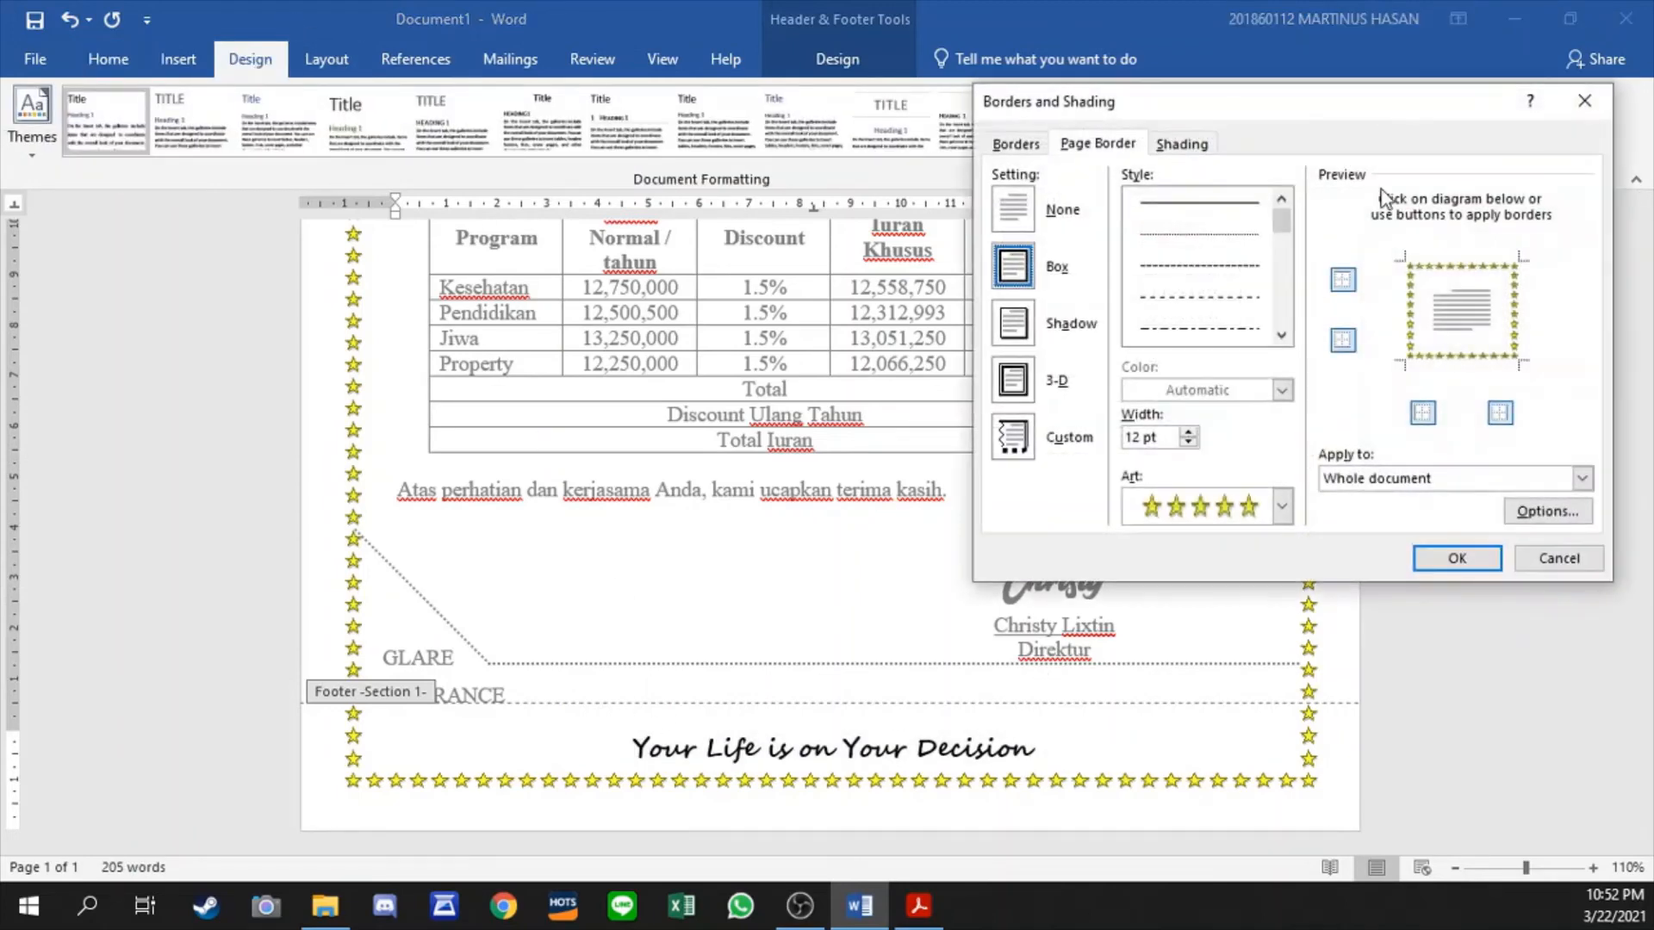
left_click(1017, 144)
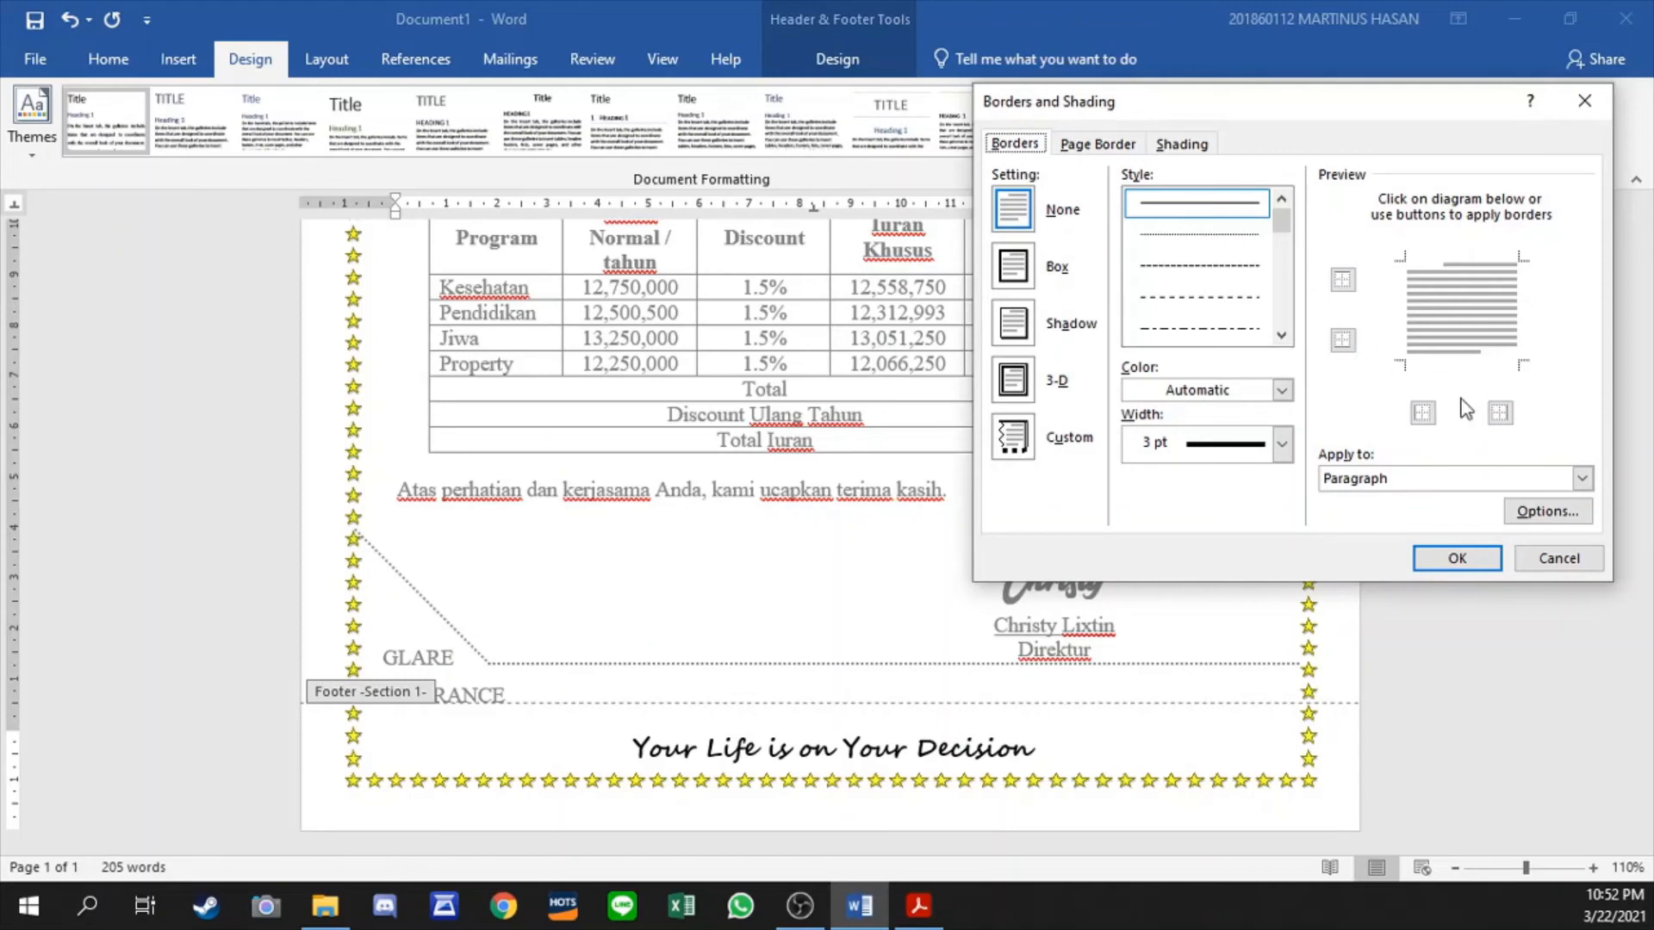
scroll(1283, 334, "down", 5)
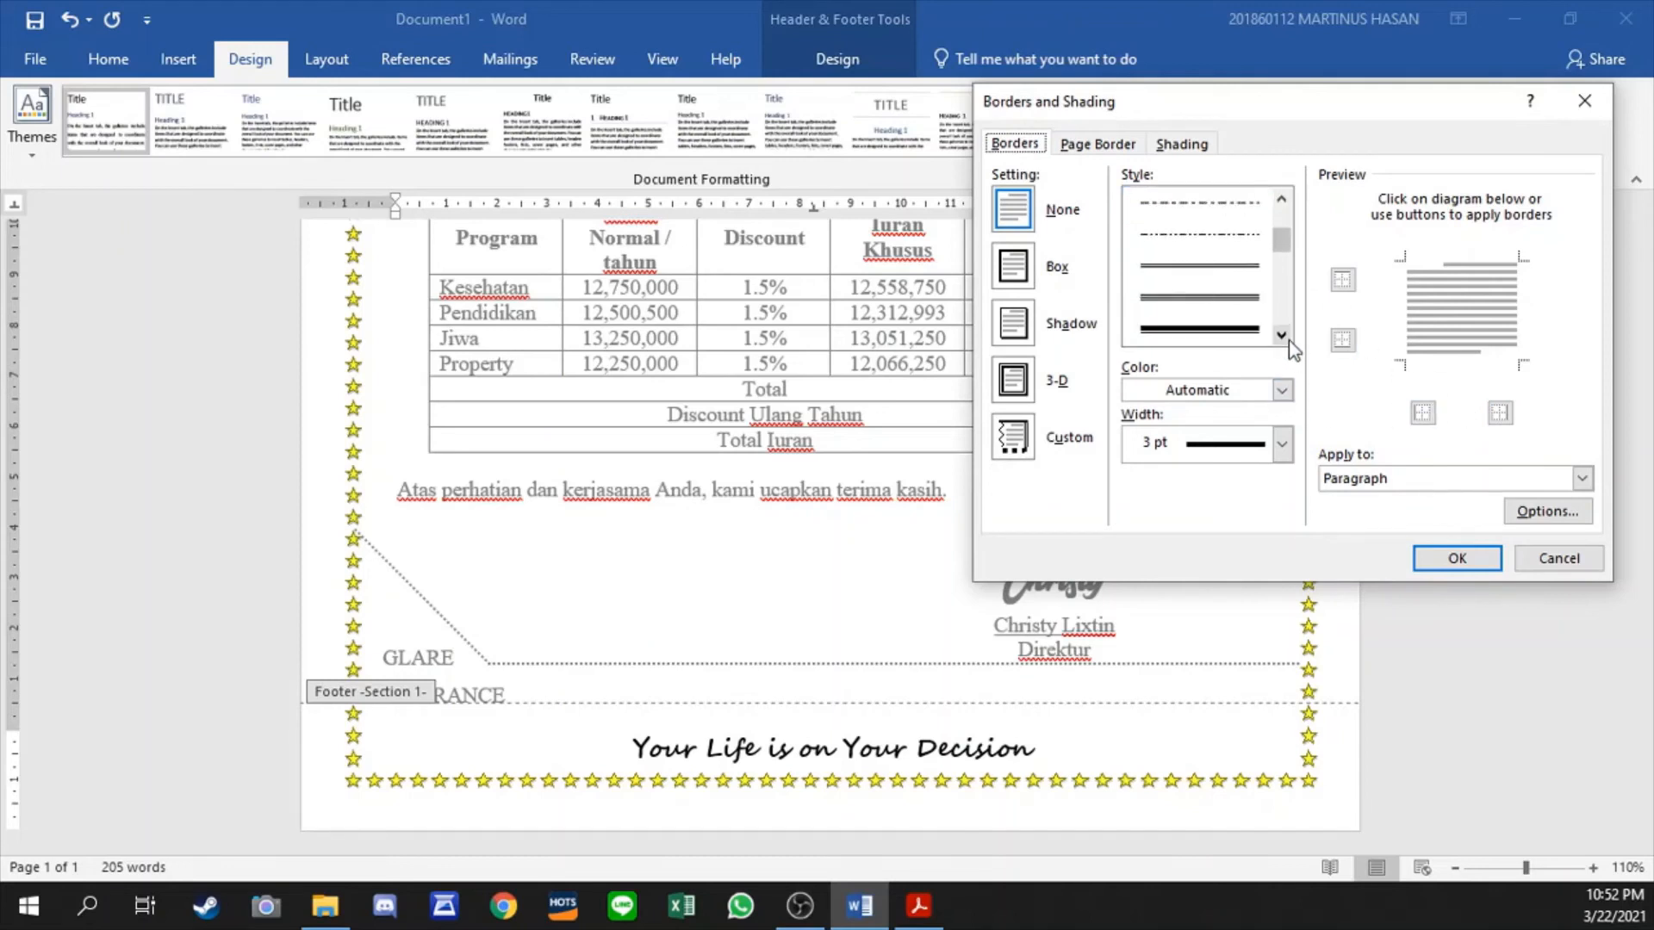
left_click(1217, 308)
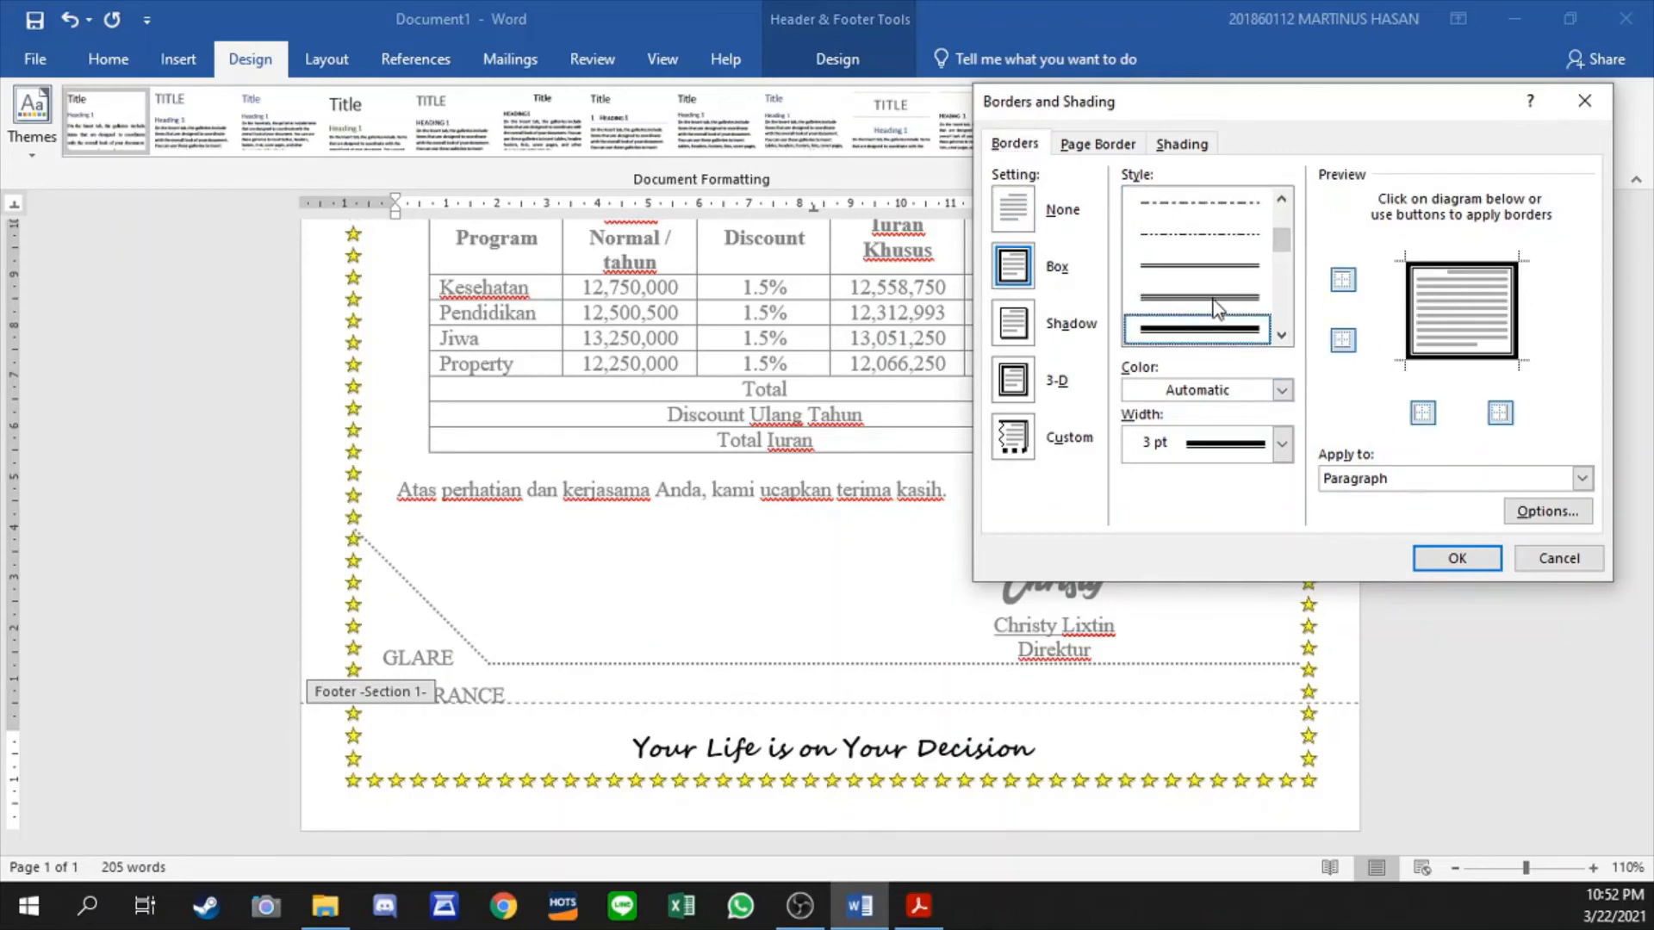
left_click(1343, 341)
left_click(1423, 415)
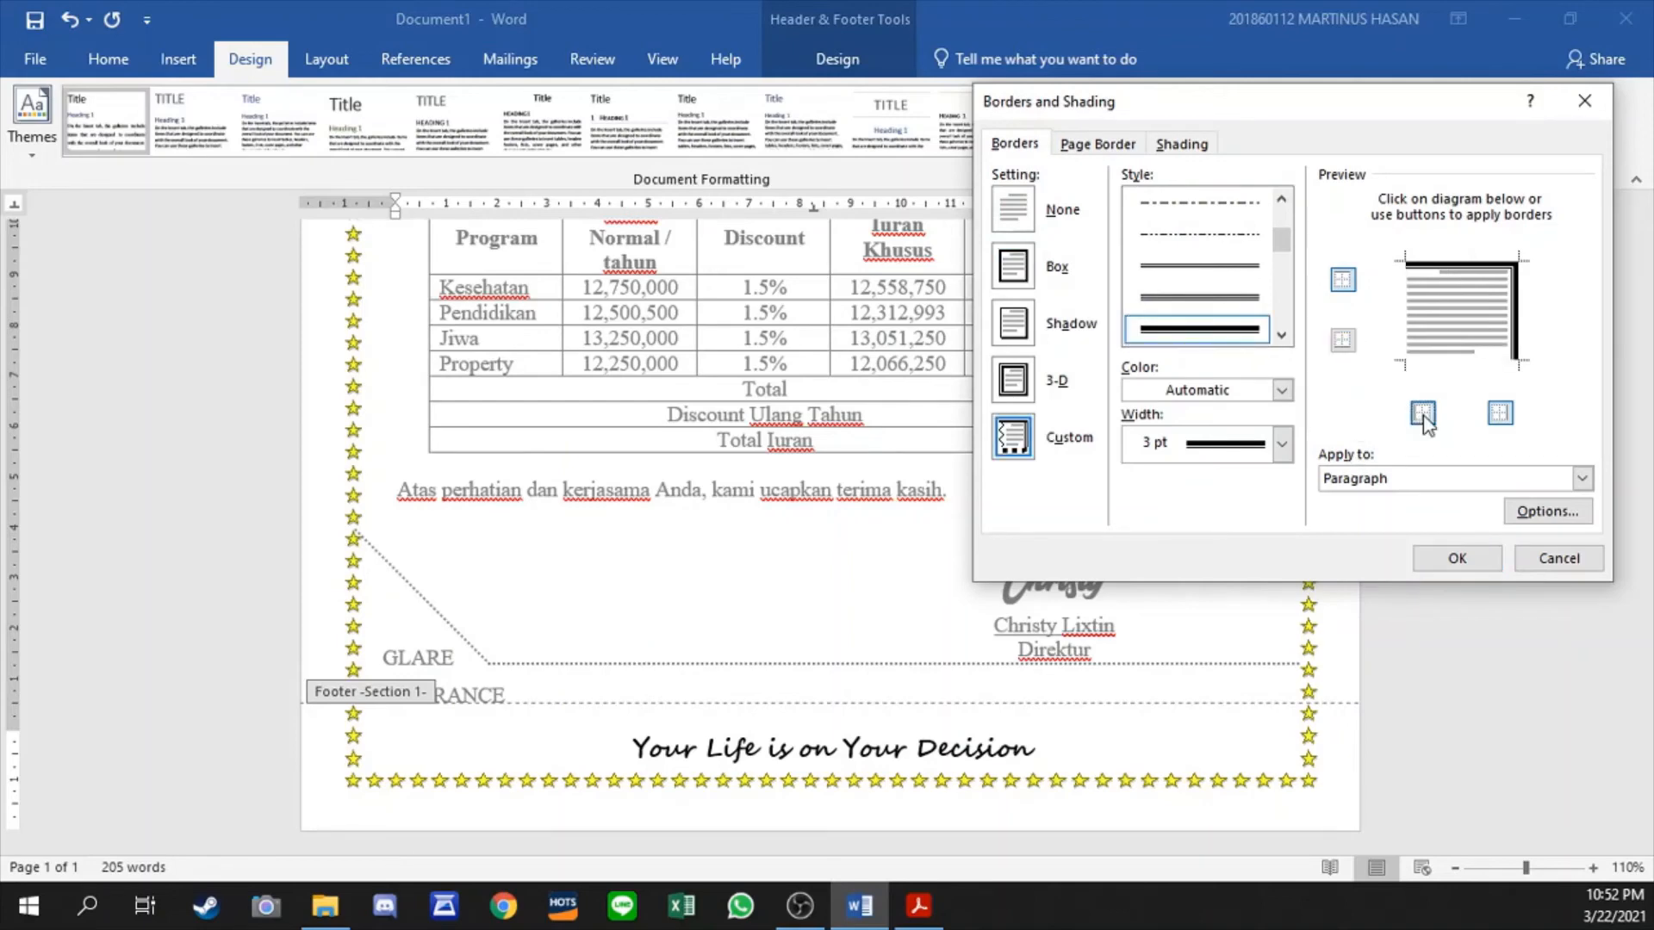
left_click(1501, 414)
left_click(1480, 566)
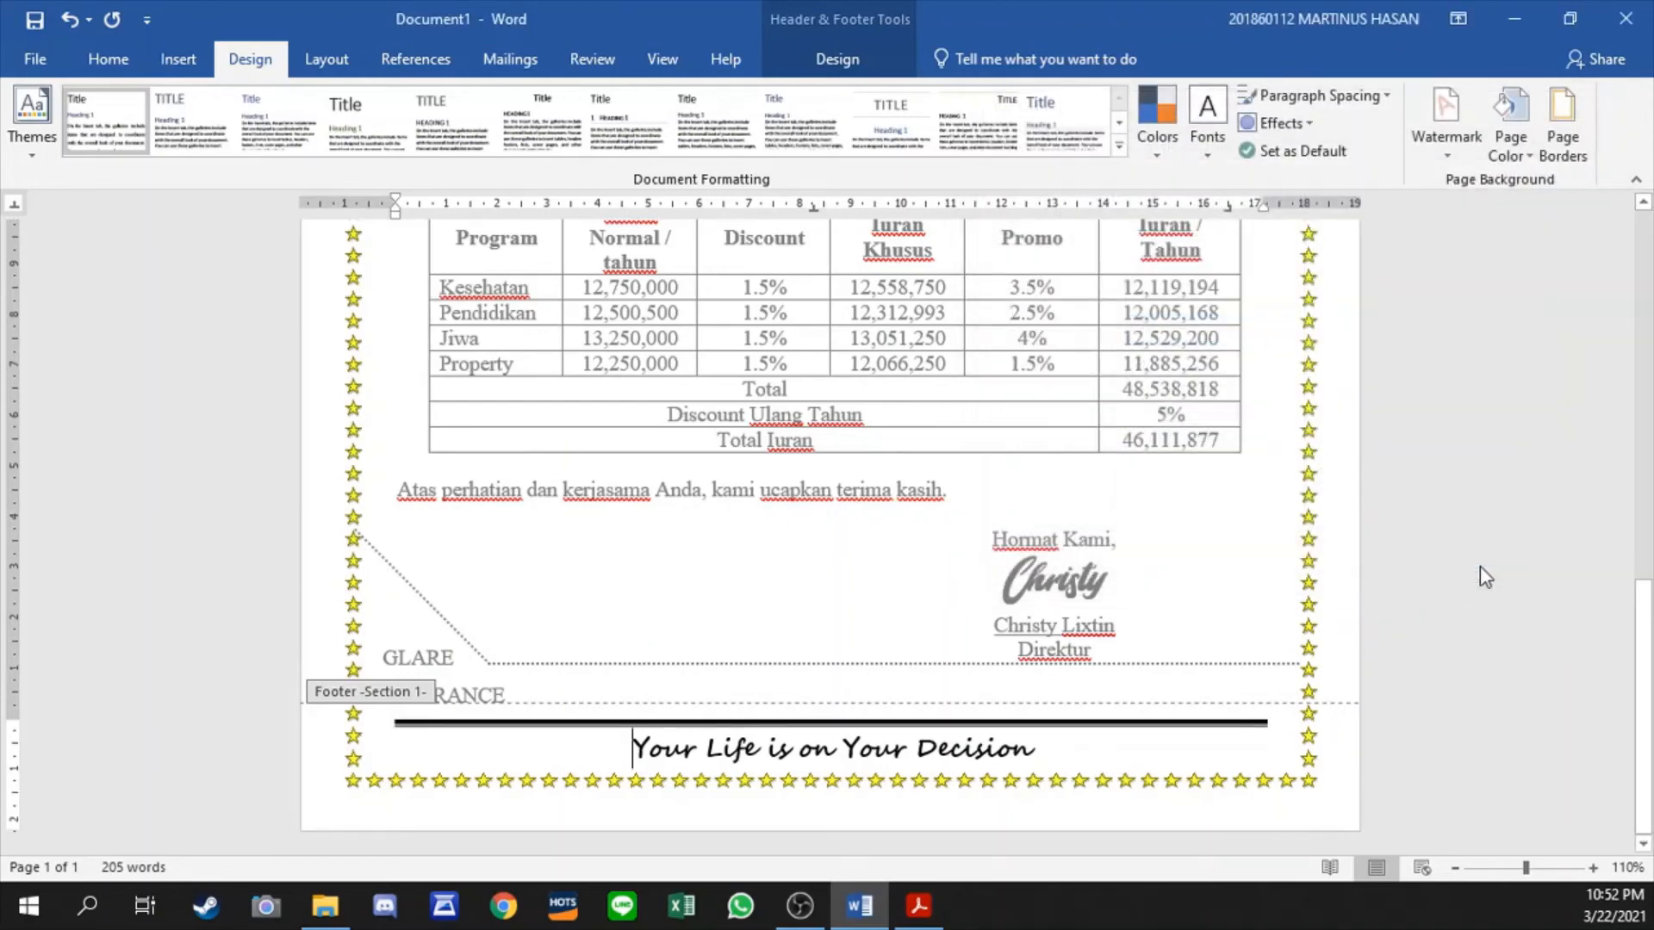
double_click(827, 647)
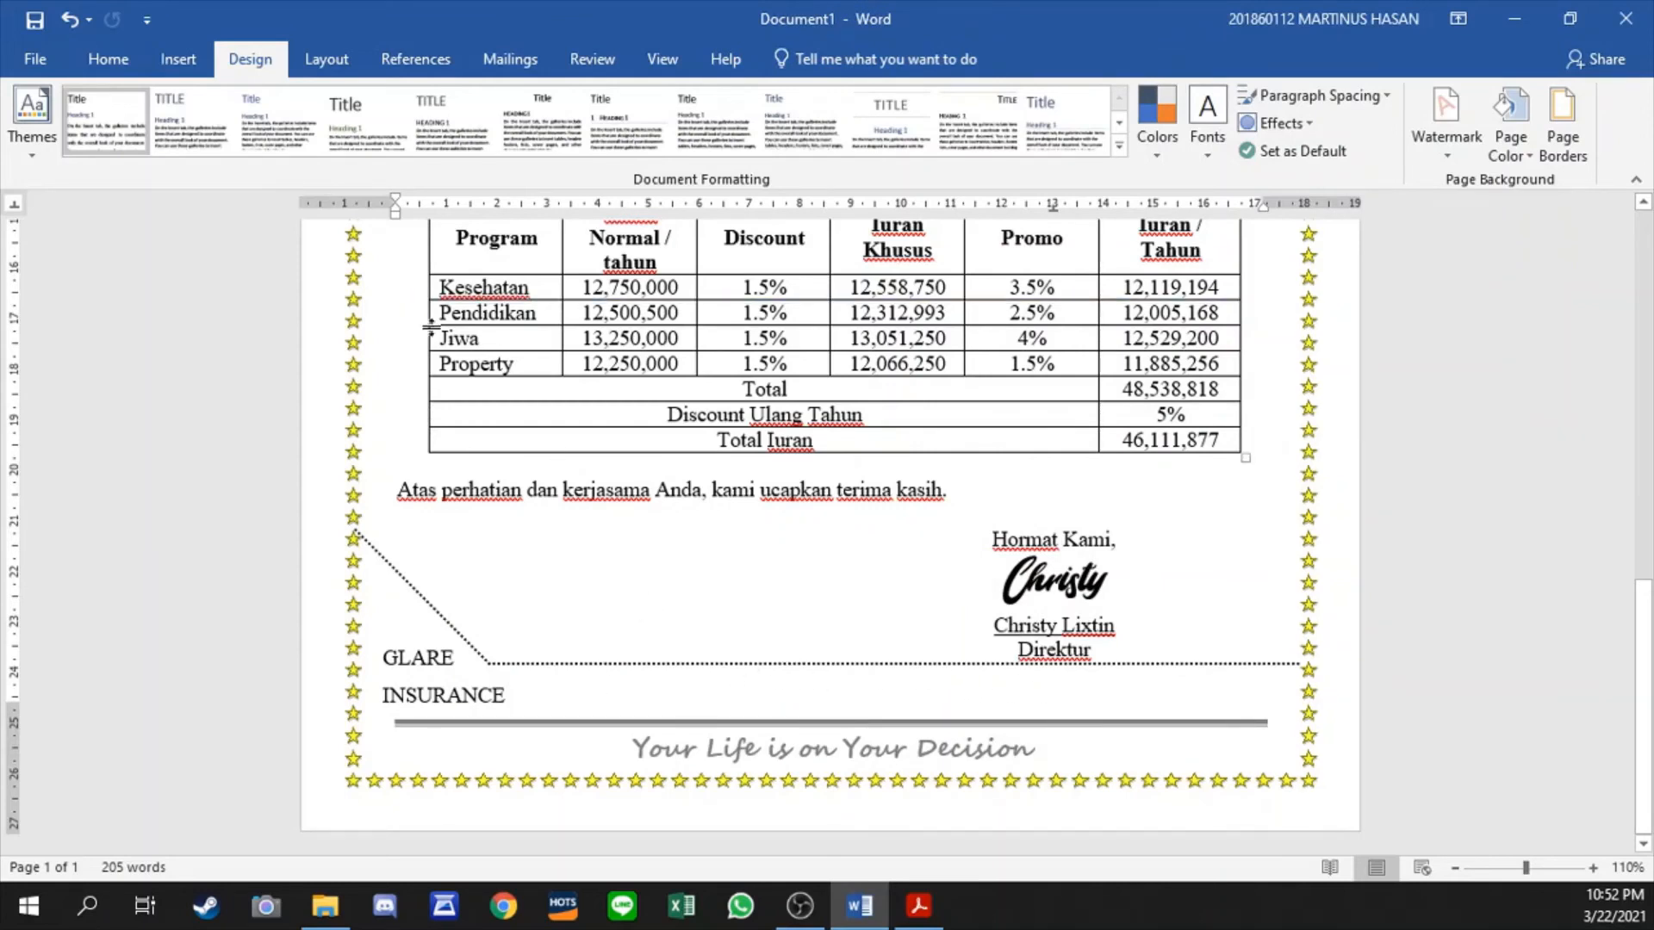
- Insert a simple text box below the signature, let it float over the letter without displacing text, and clear its placeholder text
left_click(178, 59)
left_click(107, 60)
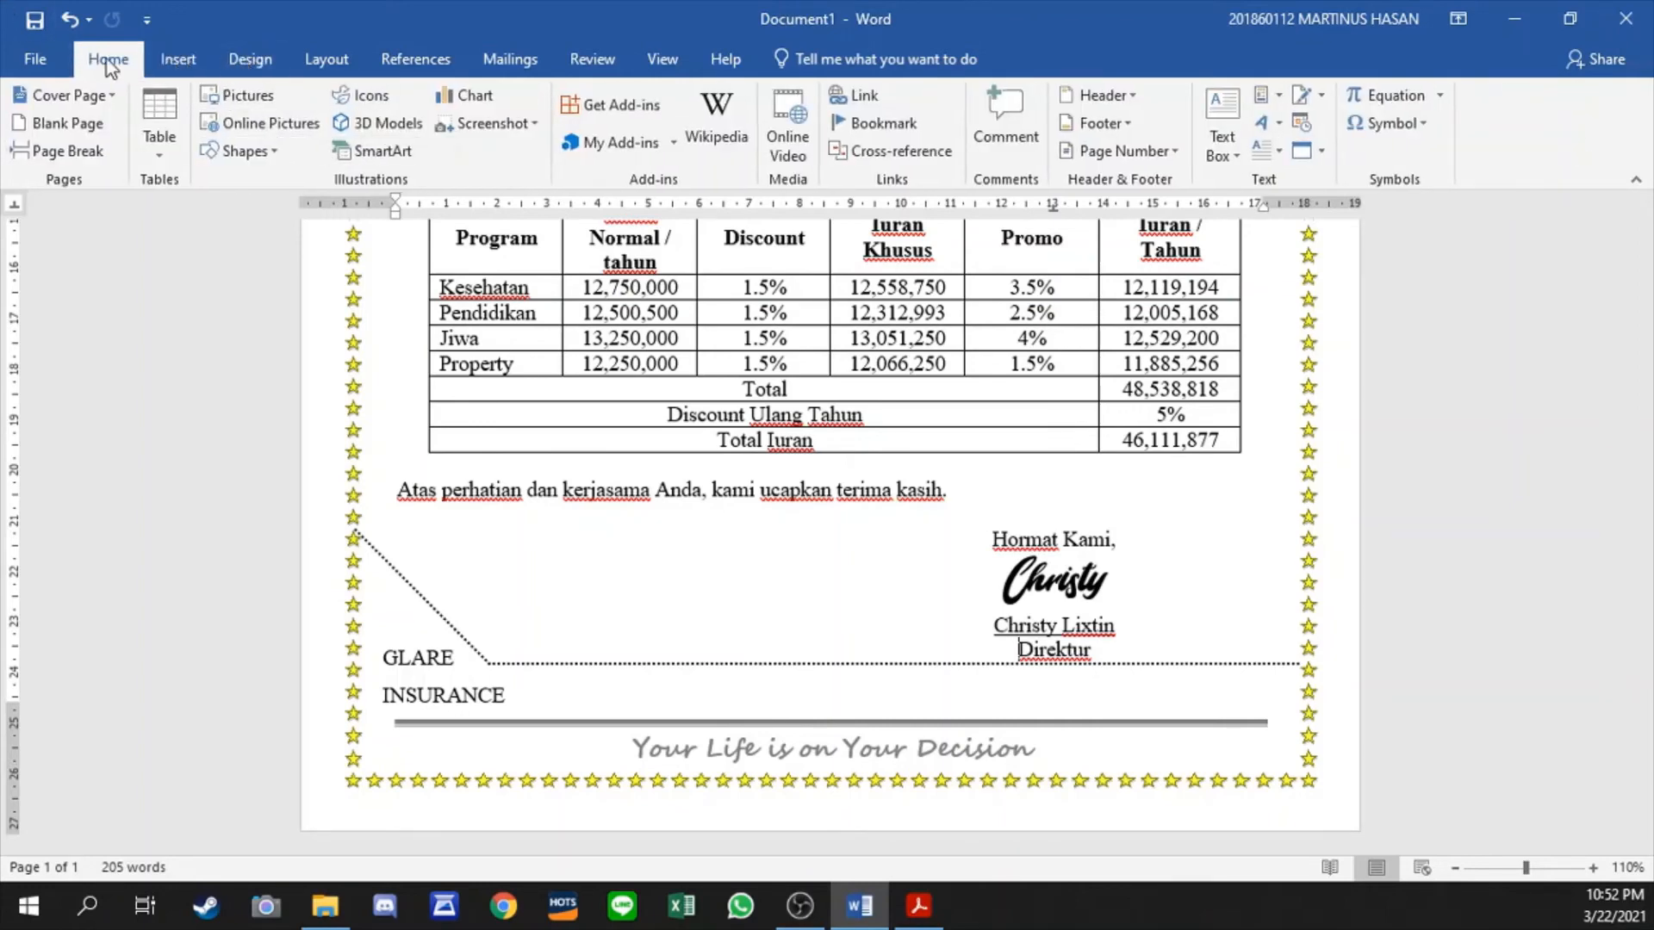
left_click(178, 58)
left_click(1221, 130)
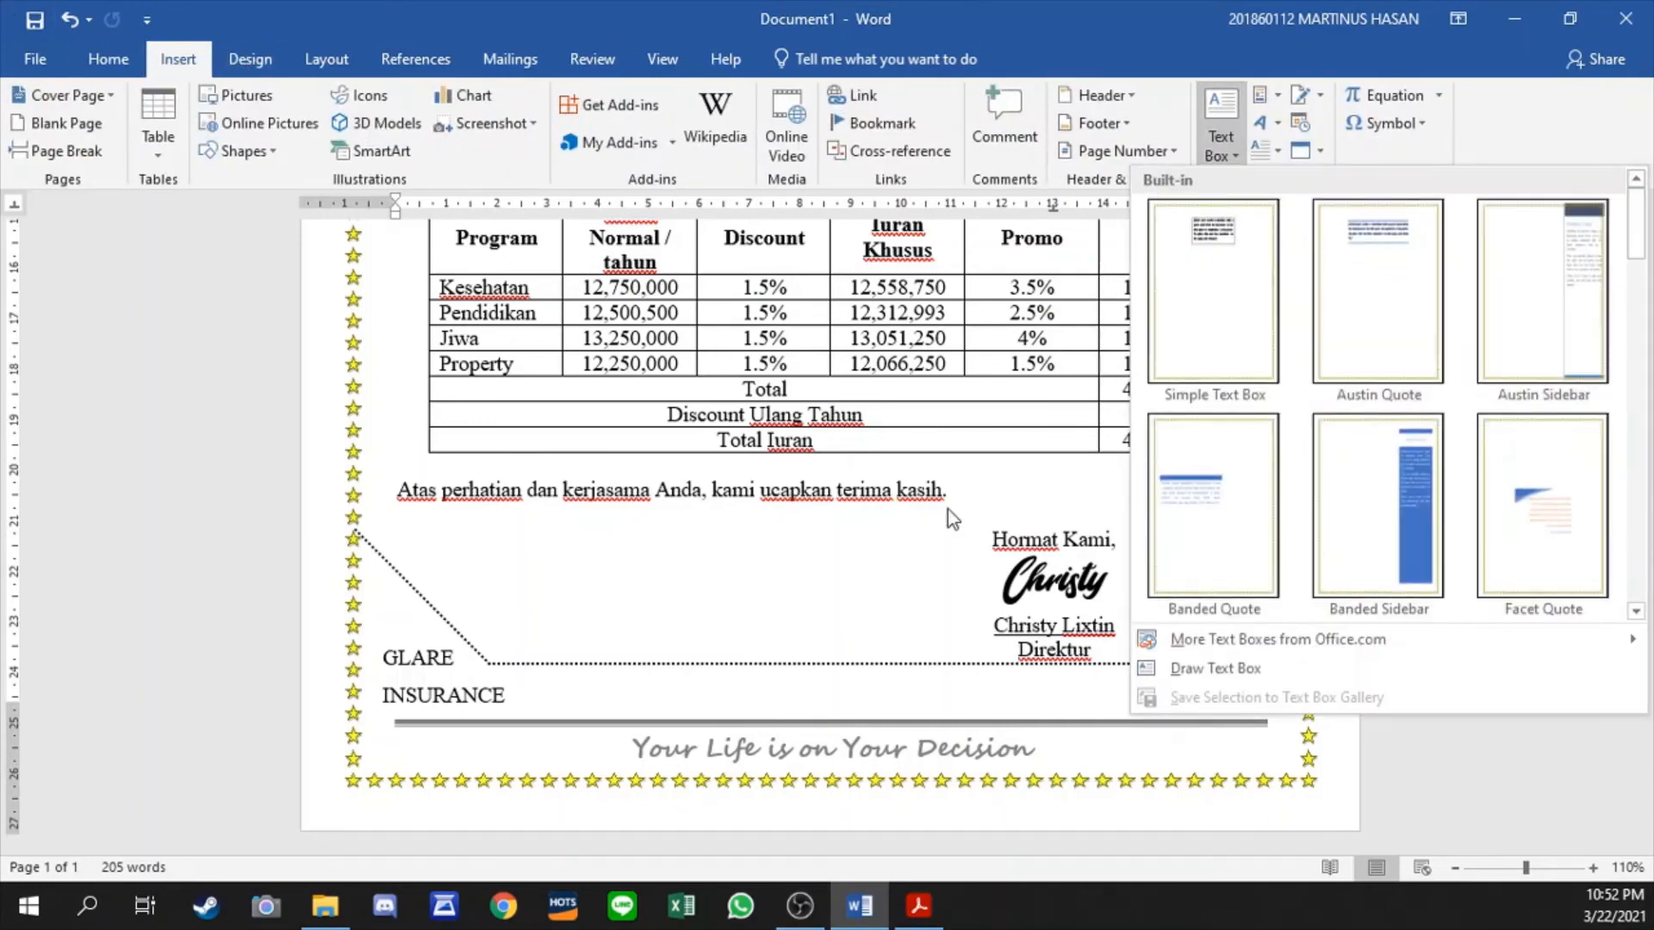
left_click(1213, 291)
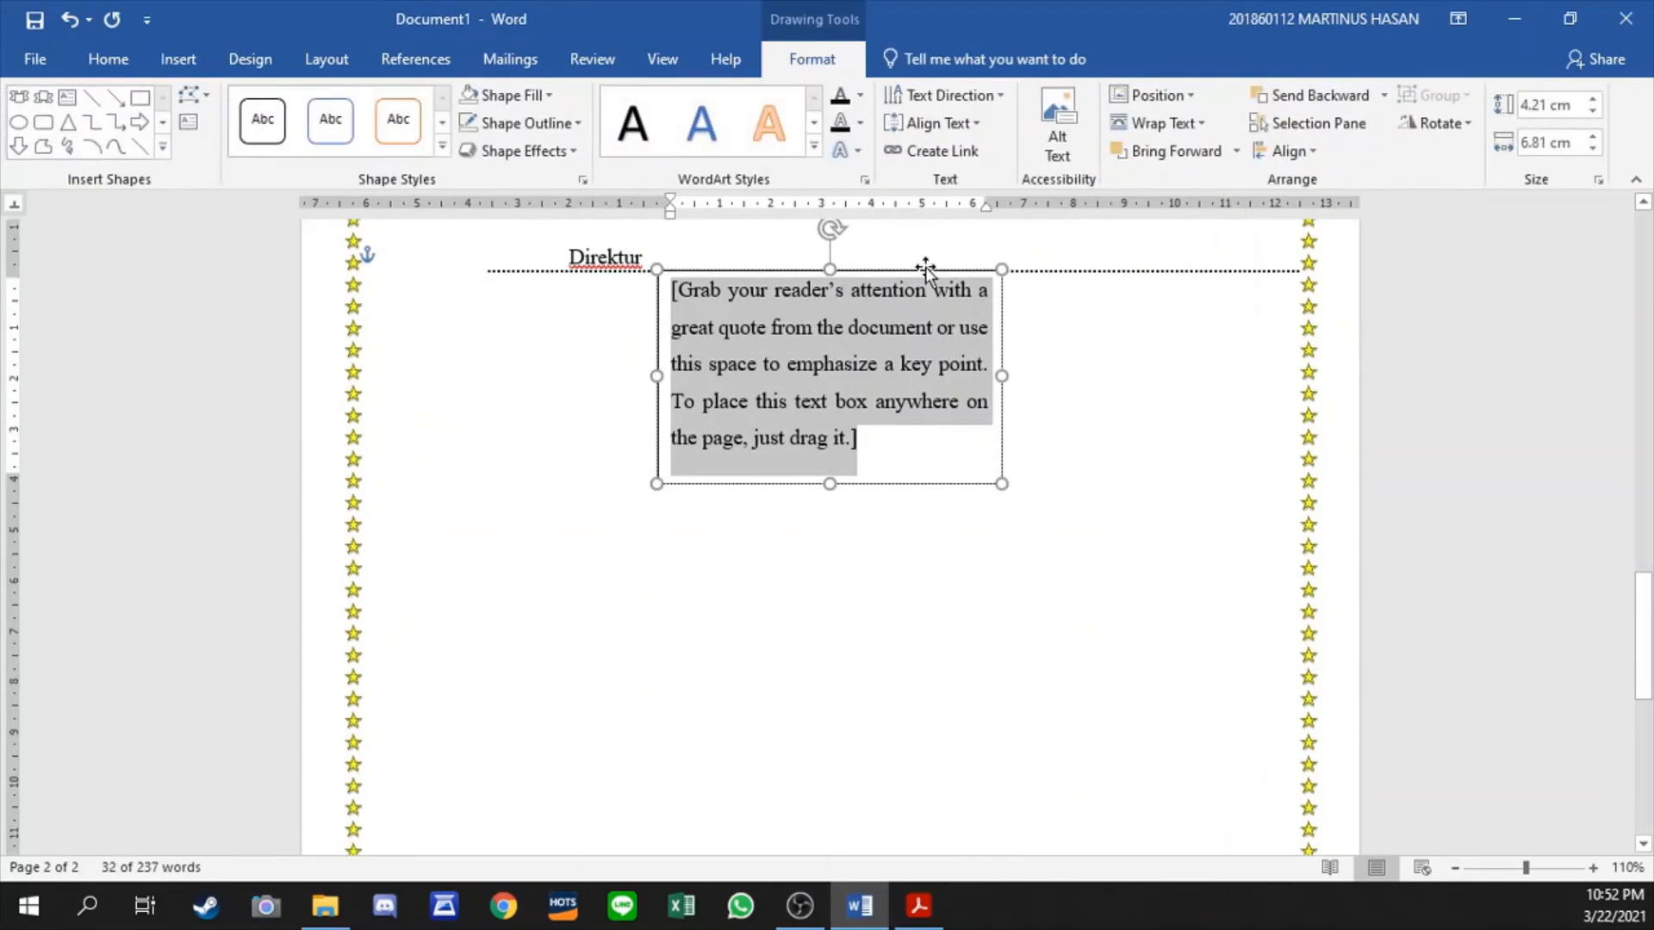
left_click(925, 269)
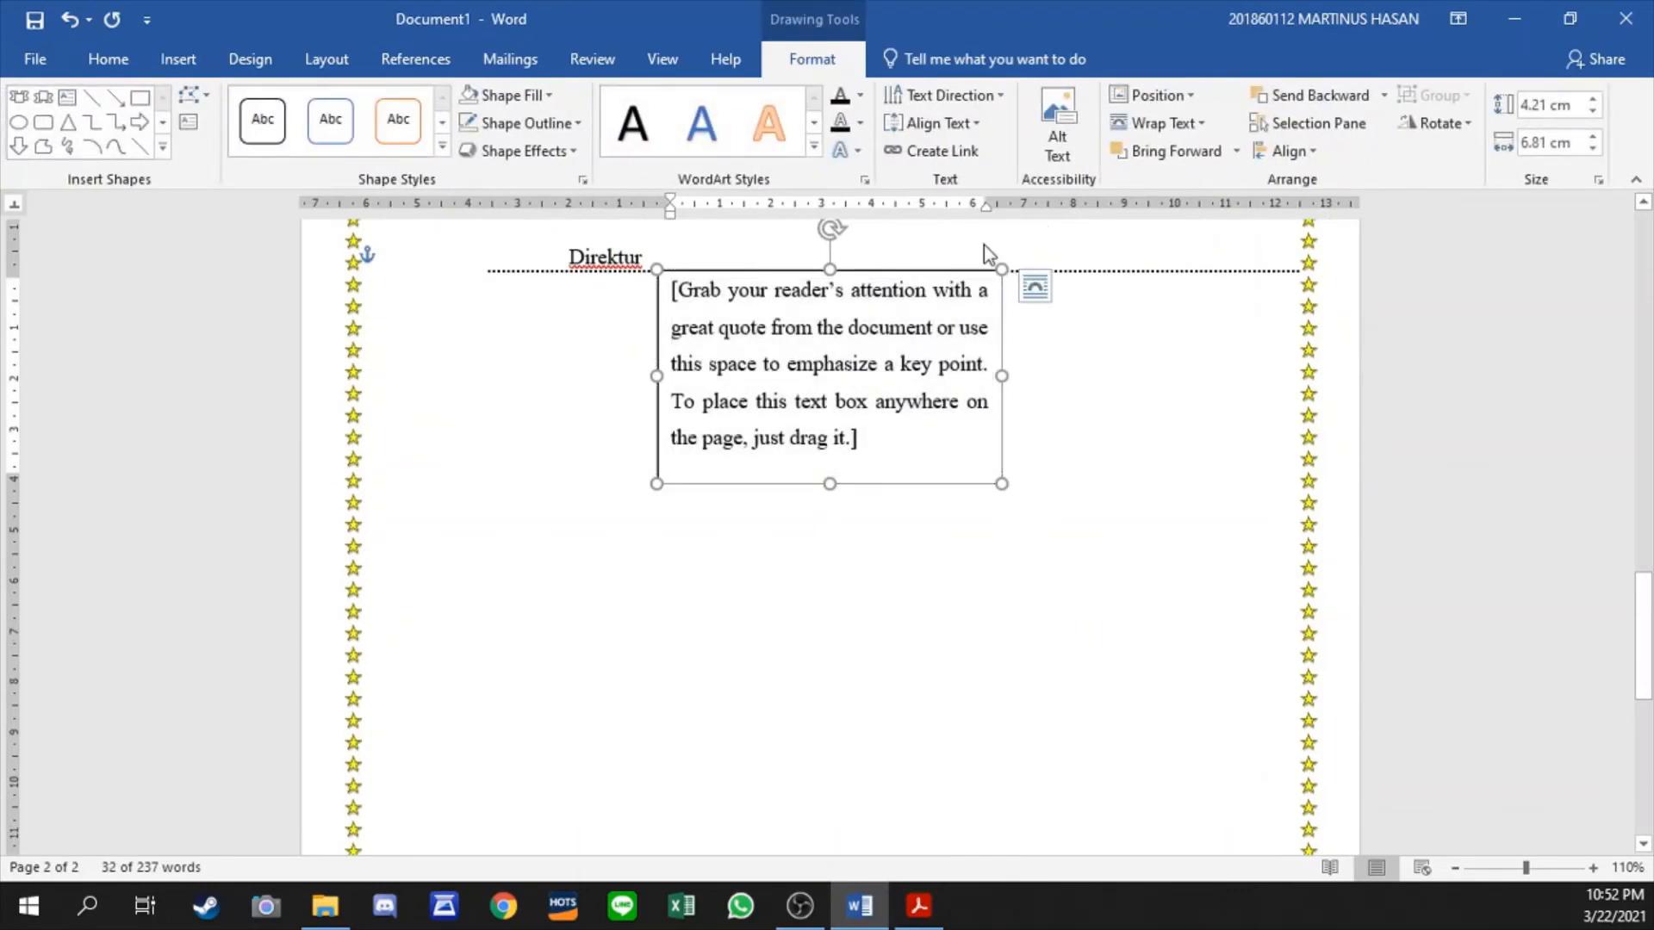
left_click(1178, 135)
left_click(1187, 360)
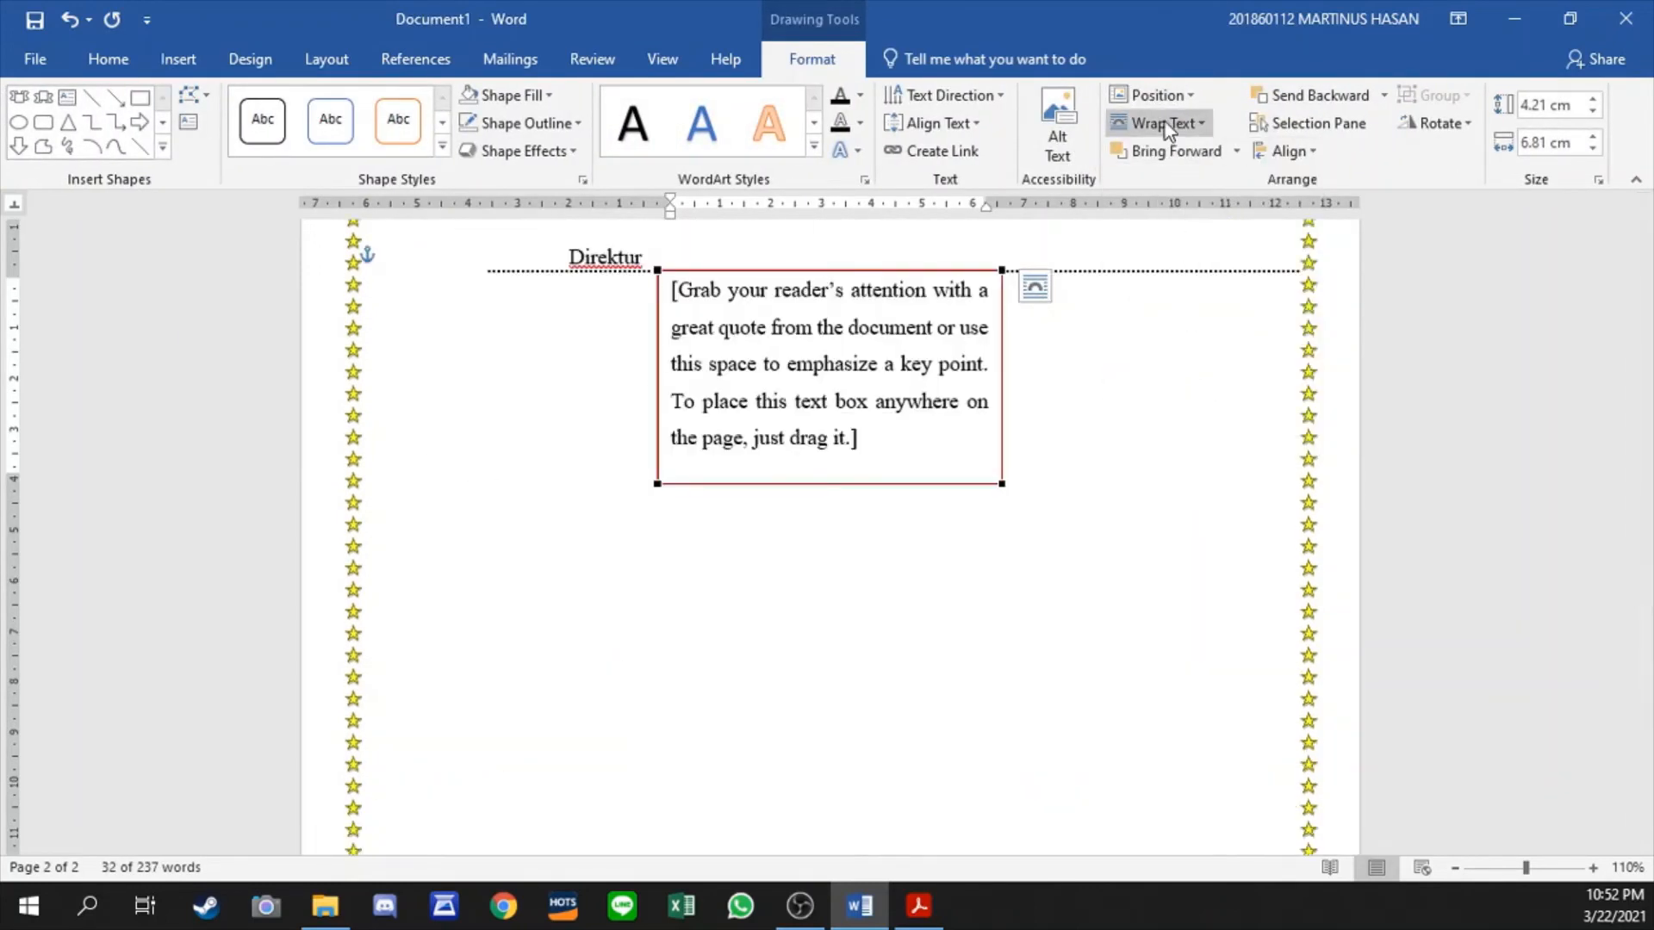
left_click(1168, 127)
left_click(1180, 326)
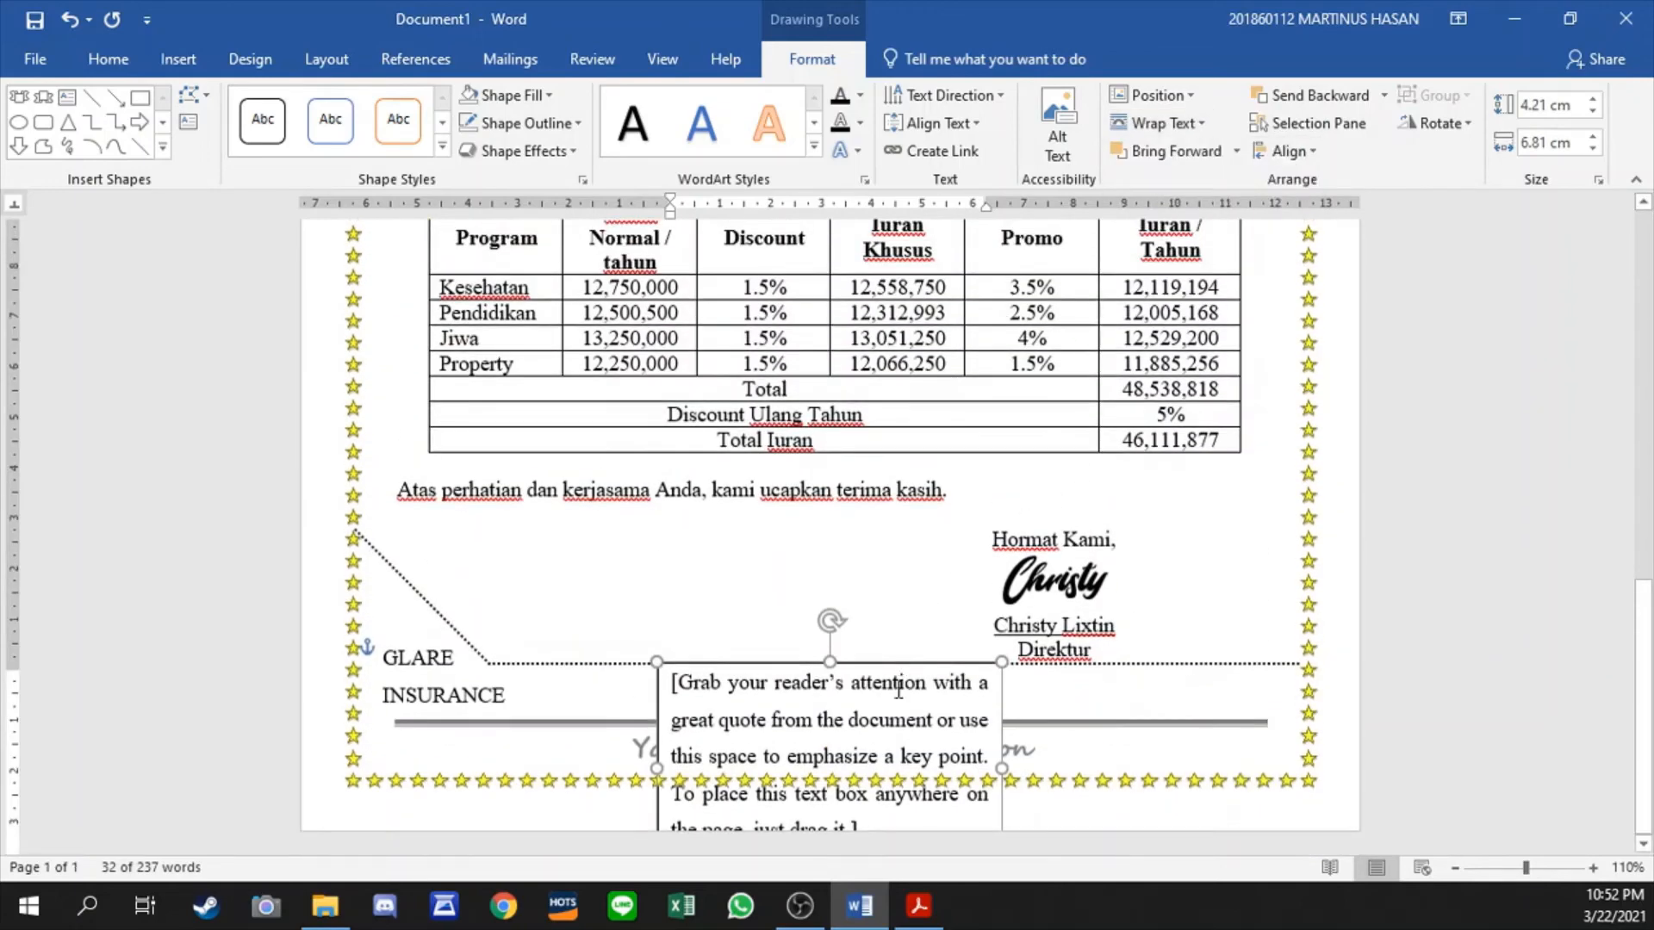
left_click(894, 711)
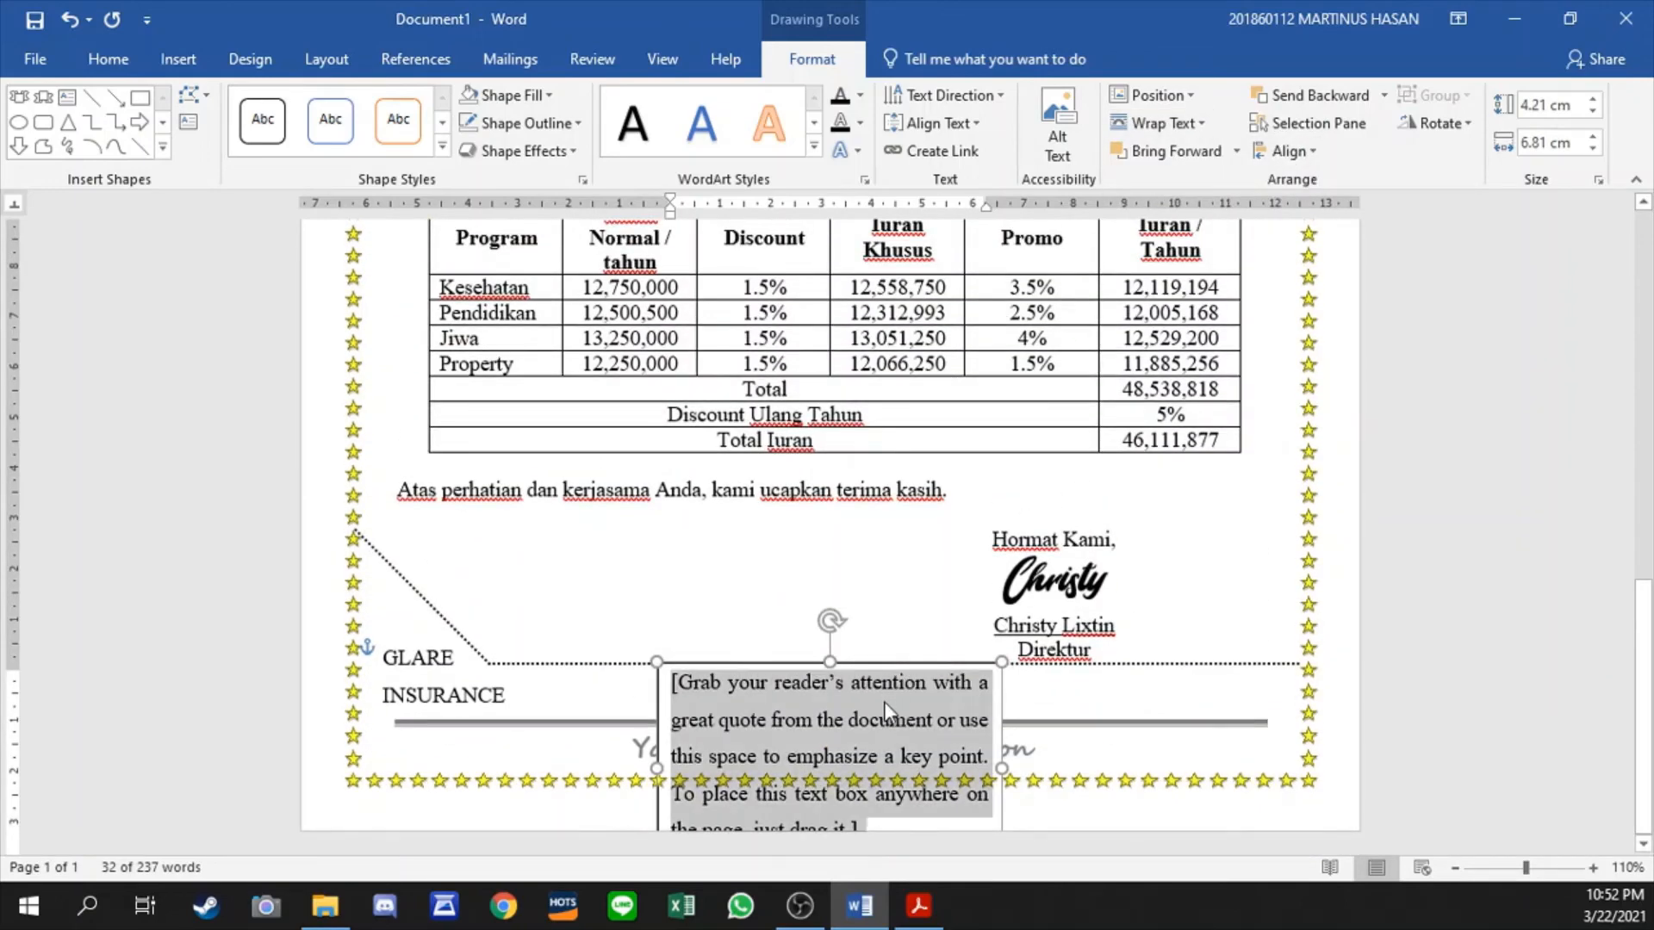
key("Delete")
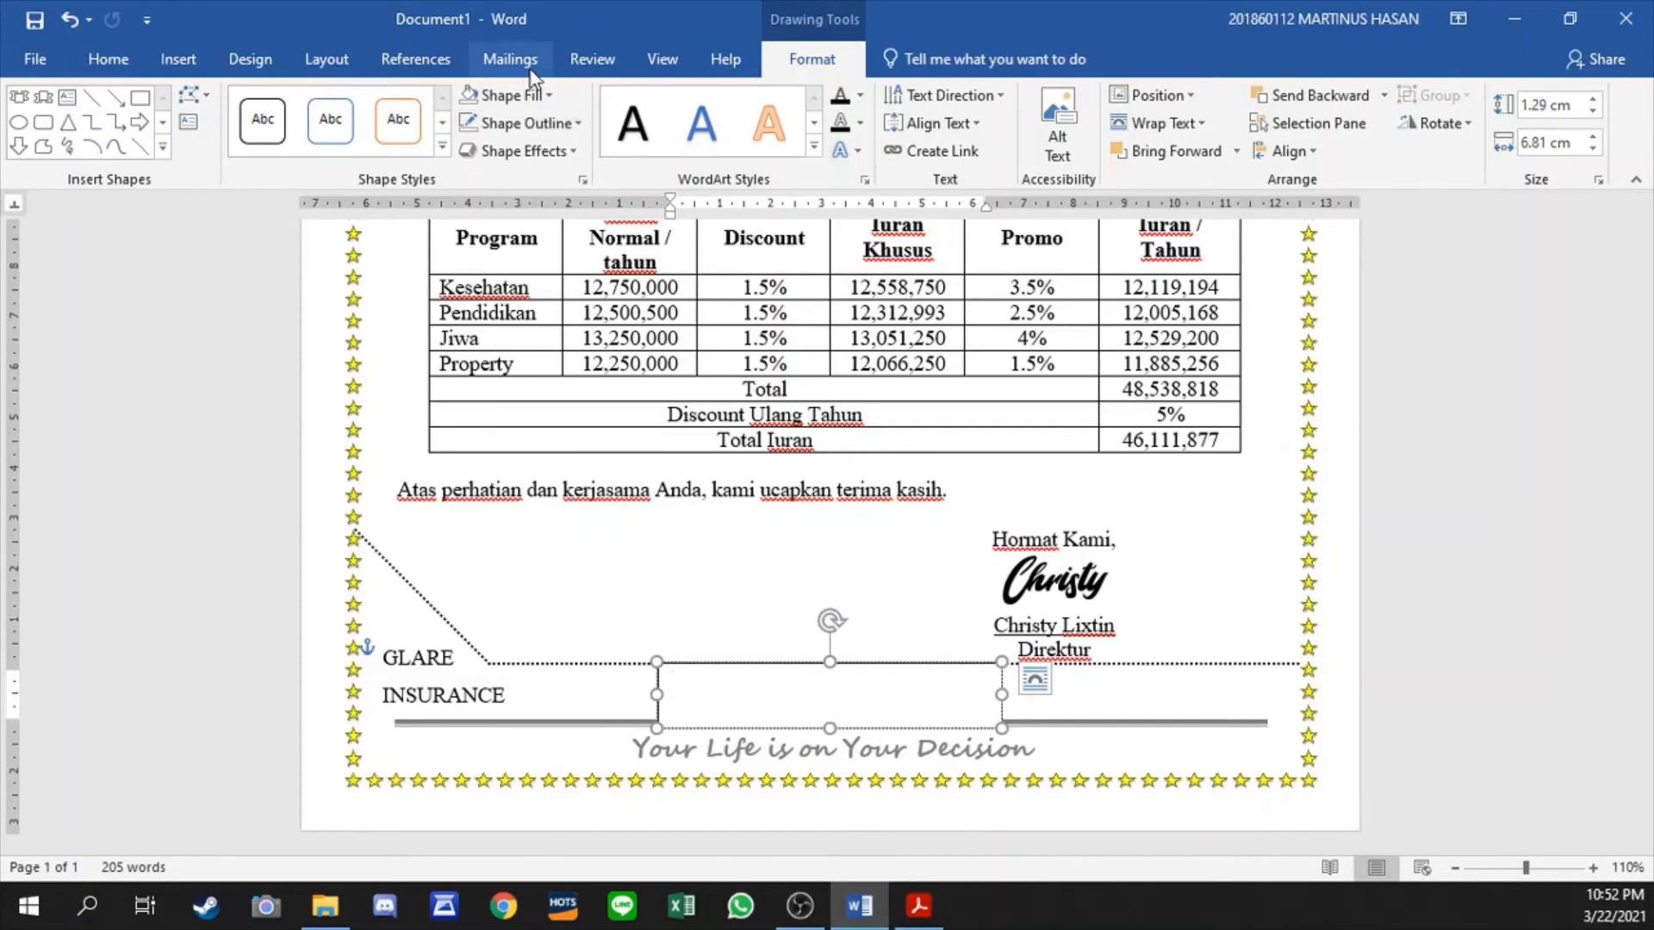
- Return the mail merge wizard to writing the letter and insert the NAMA merge field, centred, in the empty text box
left_click(507, 60)
left_click(168, 145)
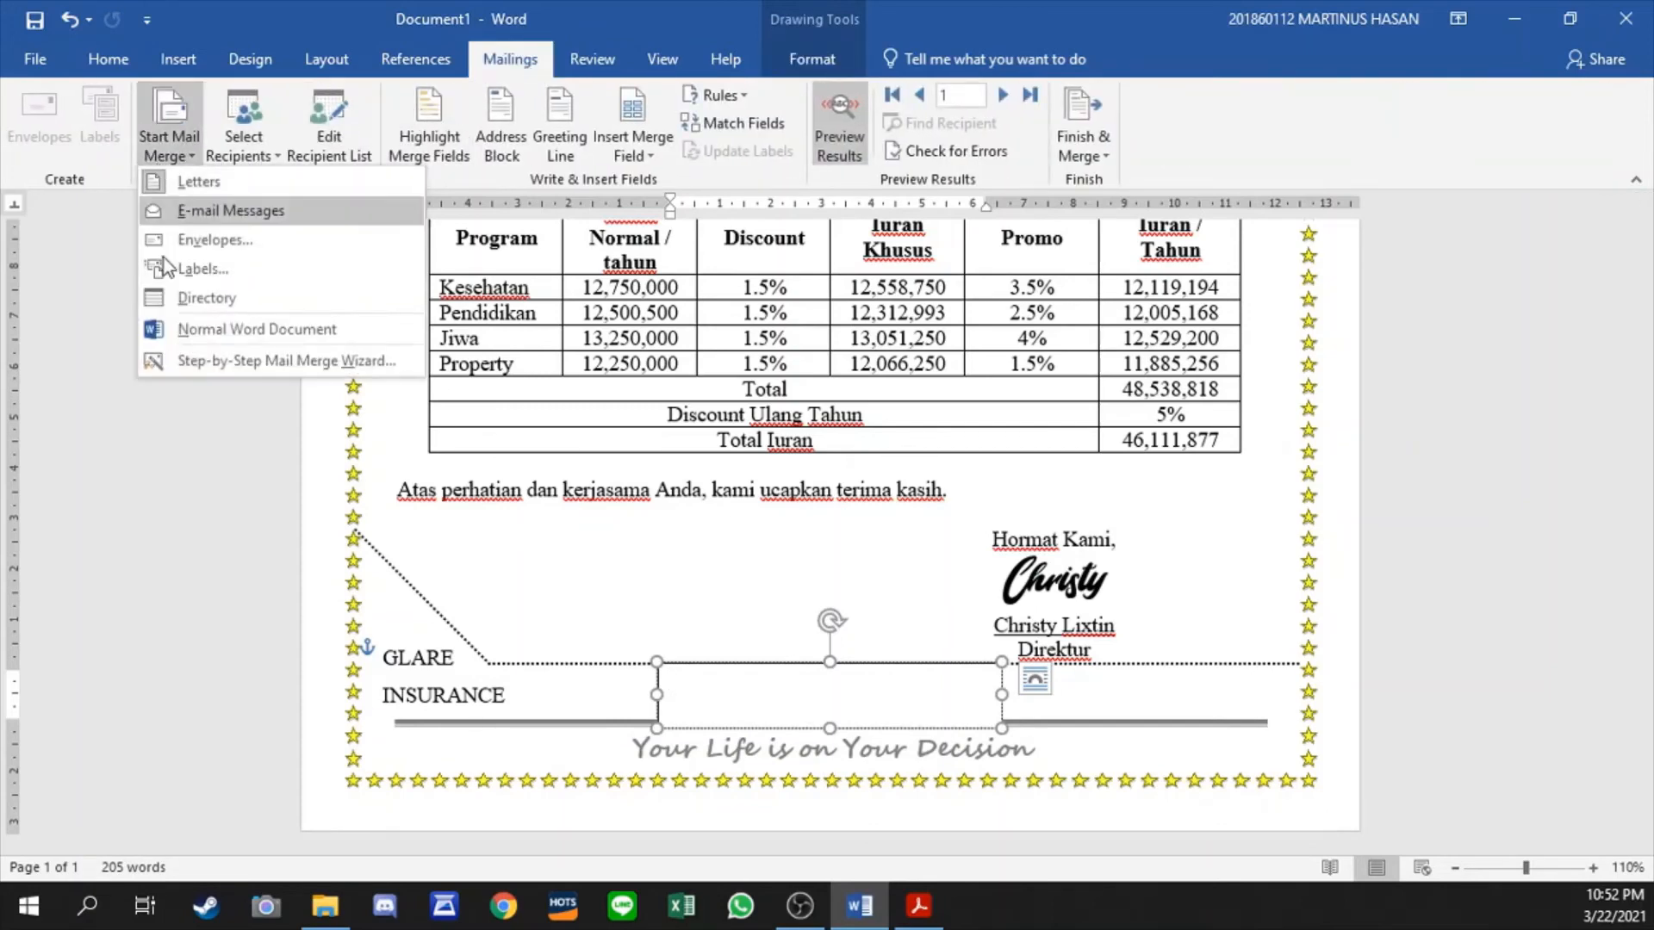
left_click(203, 365)
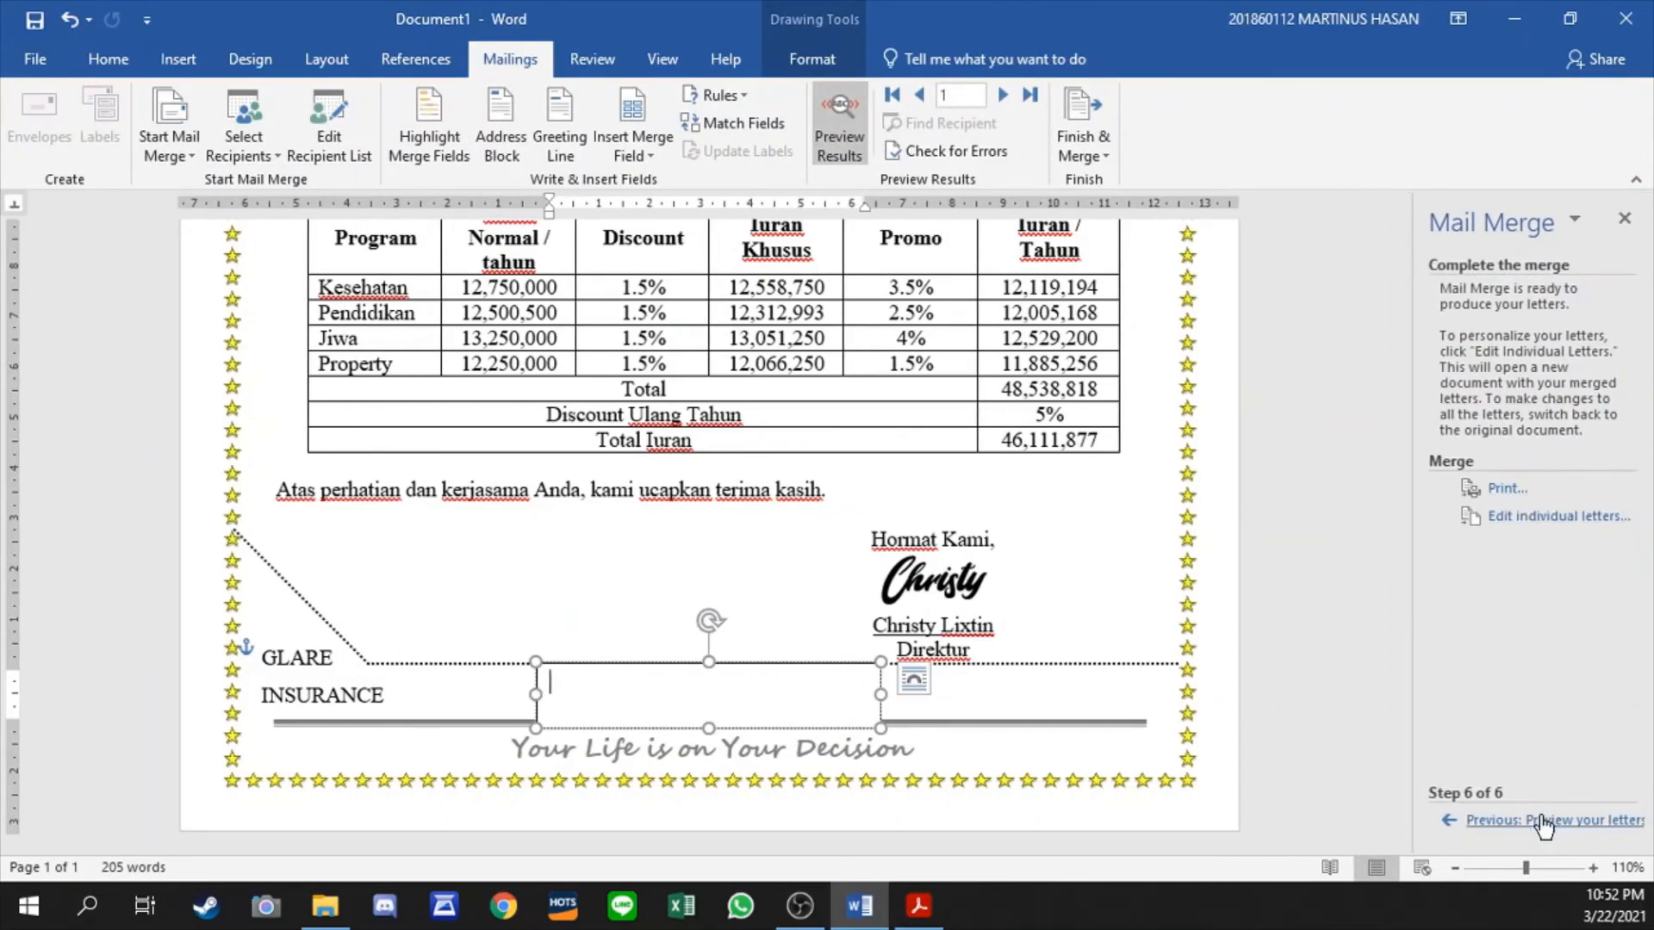
left_click(1503, 825)
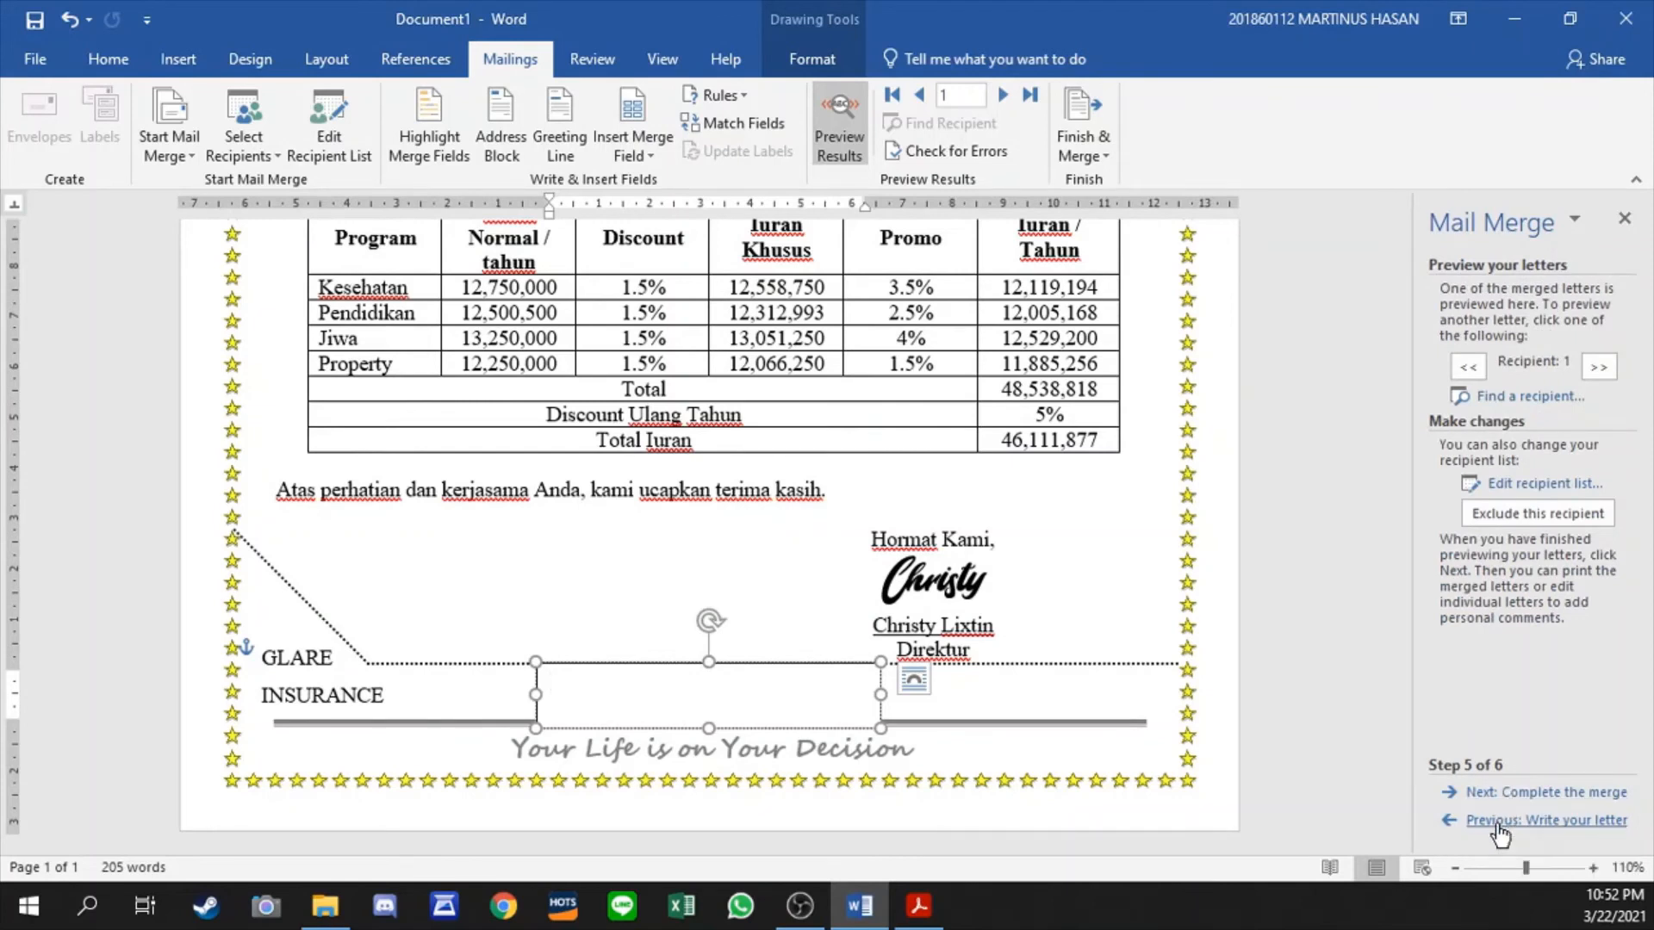
left_click(1509, 820)
left_click(1509, 477)
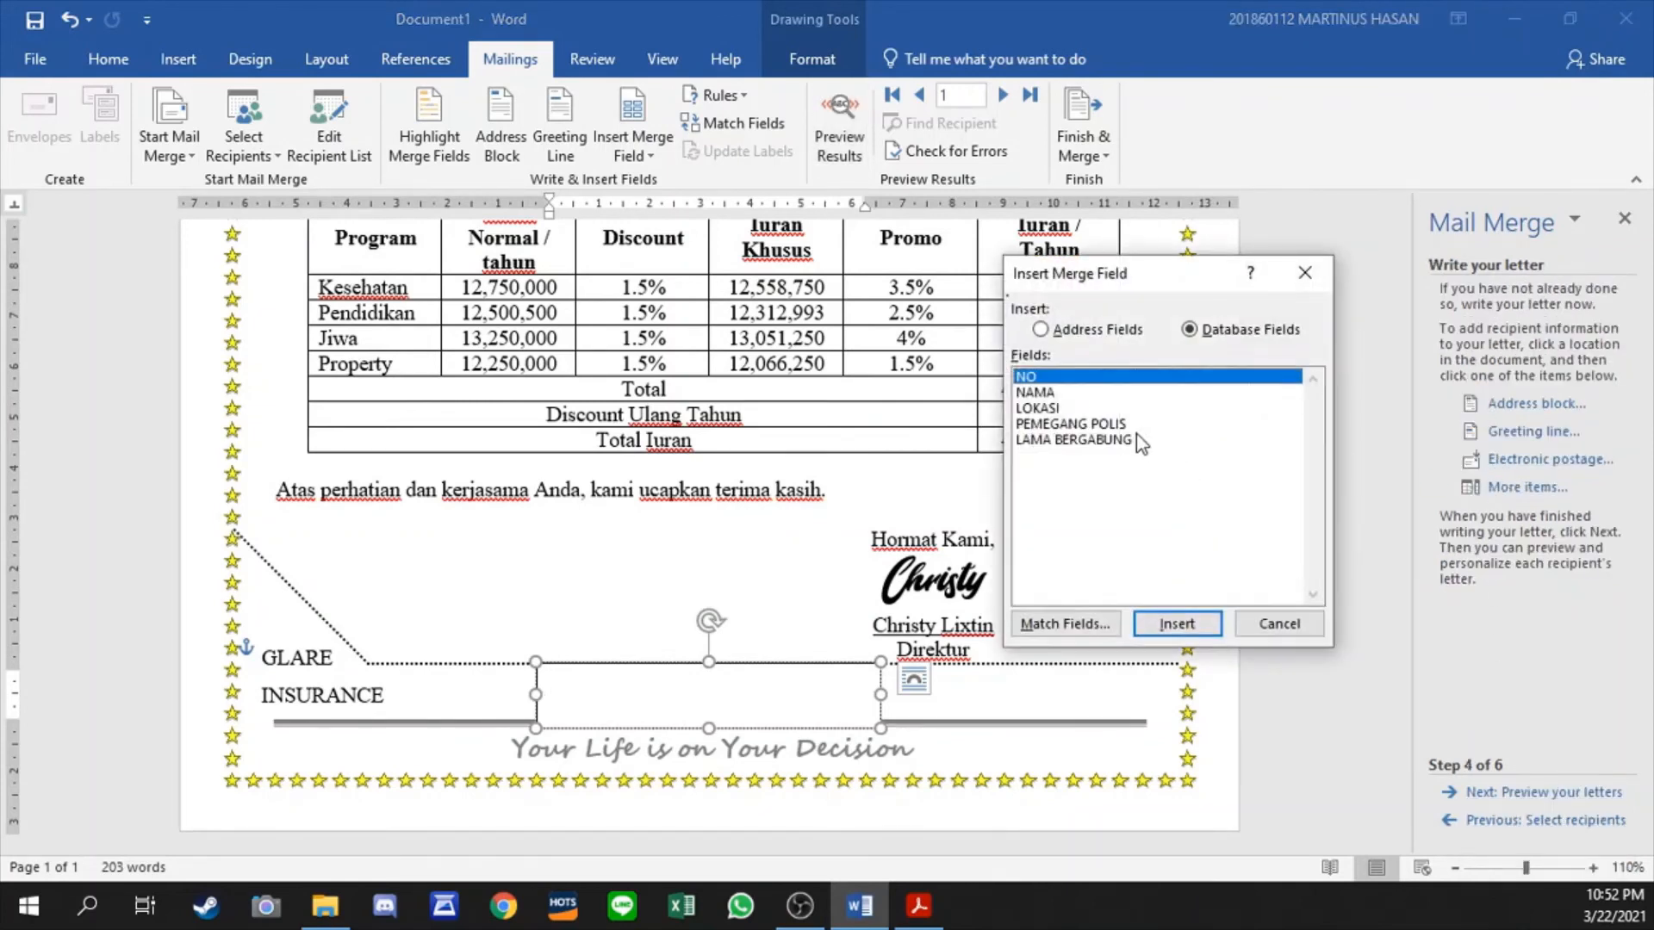
double_click(1051, 396)
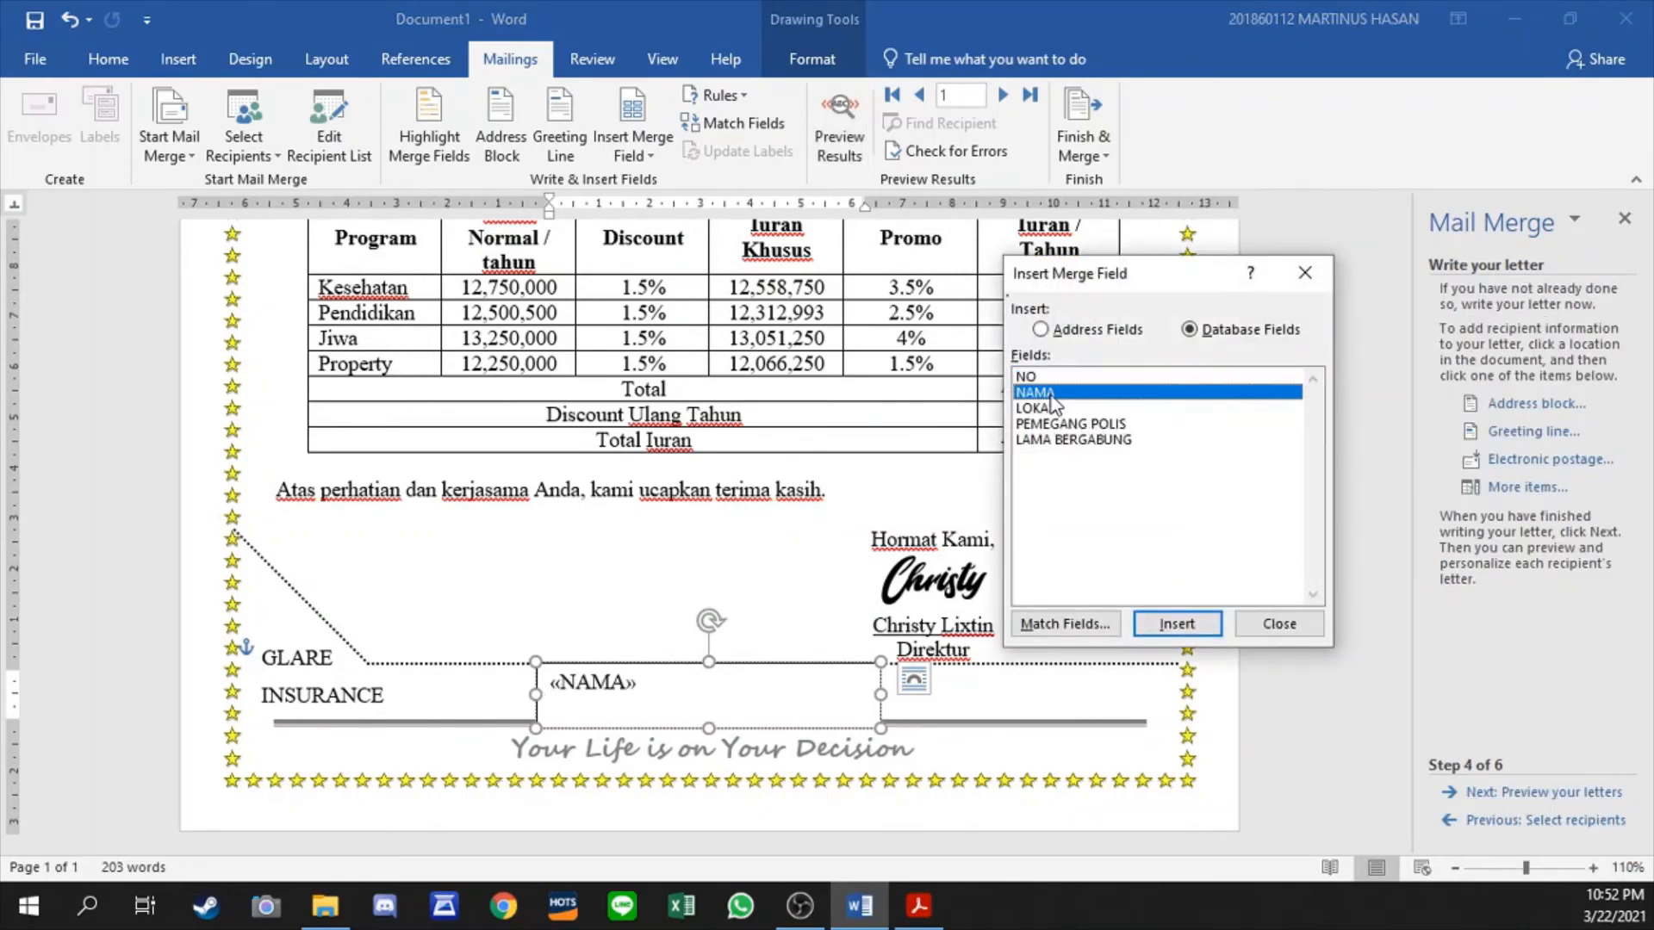
left_click(1267, 631)
key("ctrl+e")
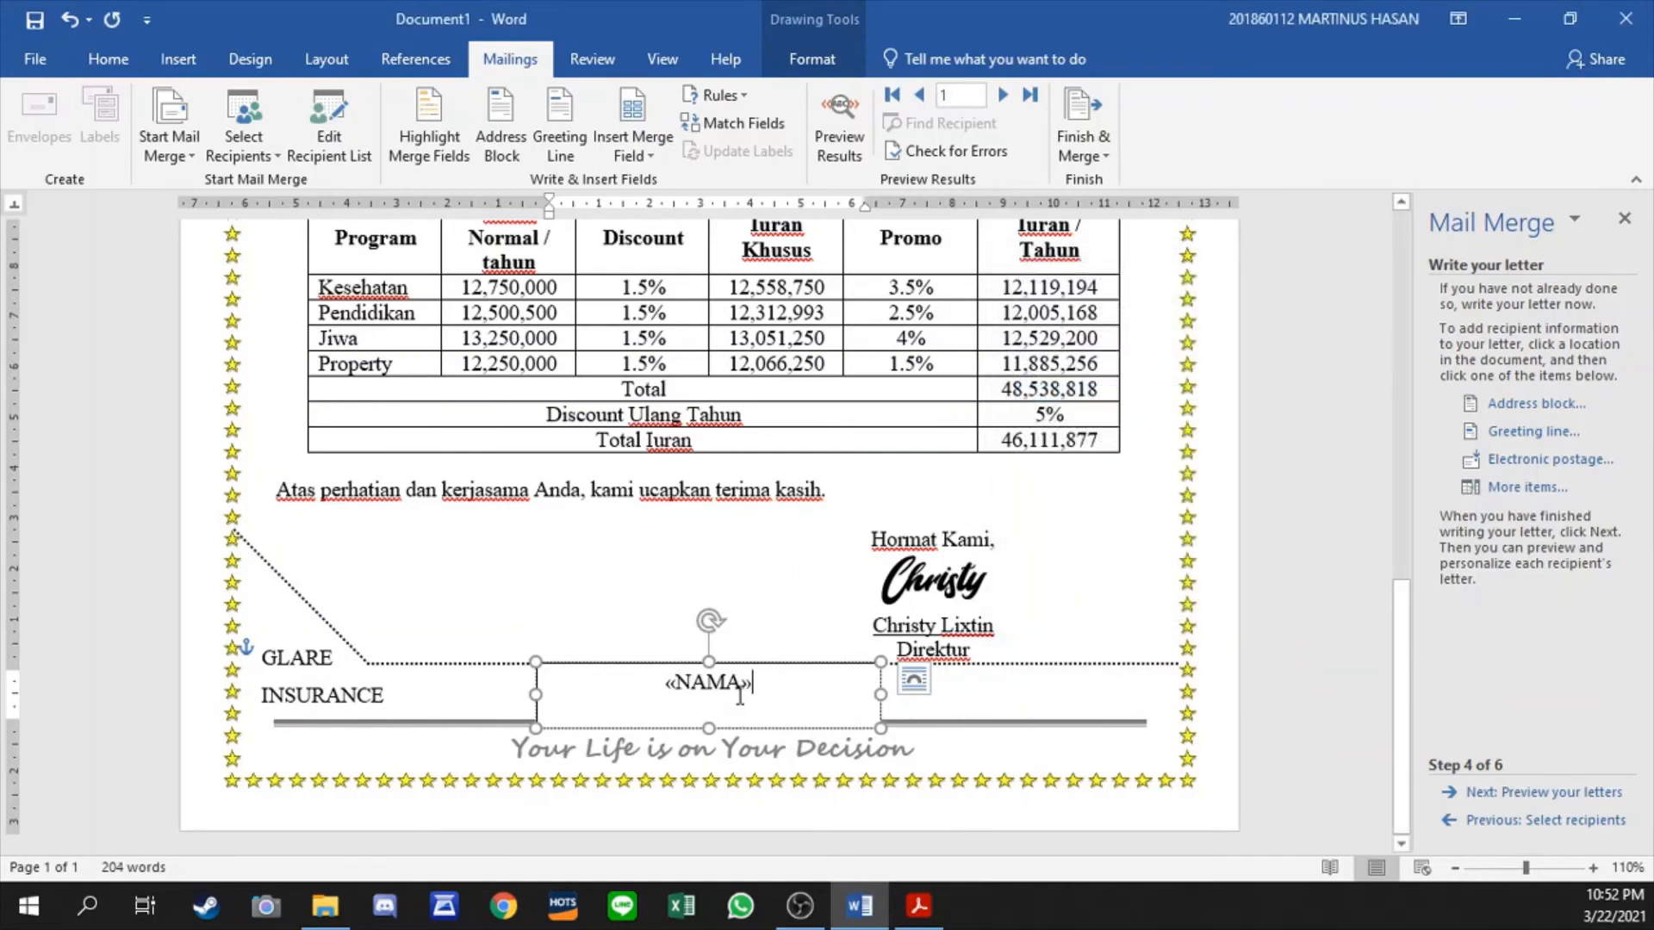
- Shrink the «NAMA» text box to about 0.79 cm high above the footer line and give it a 2¼ pt dash-dot outline
mouse_move(708, 728)
left_mouse_down()
mouse_move(713, 704)
mouse_move(763, 718)
left_mouse_up()
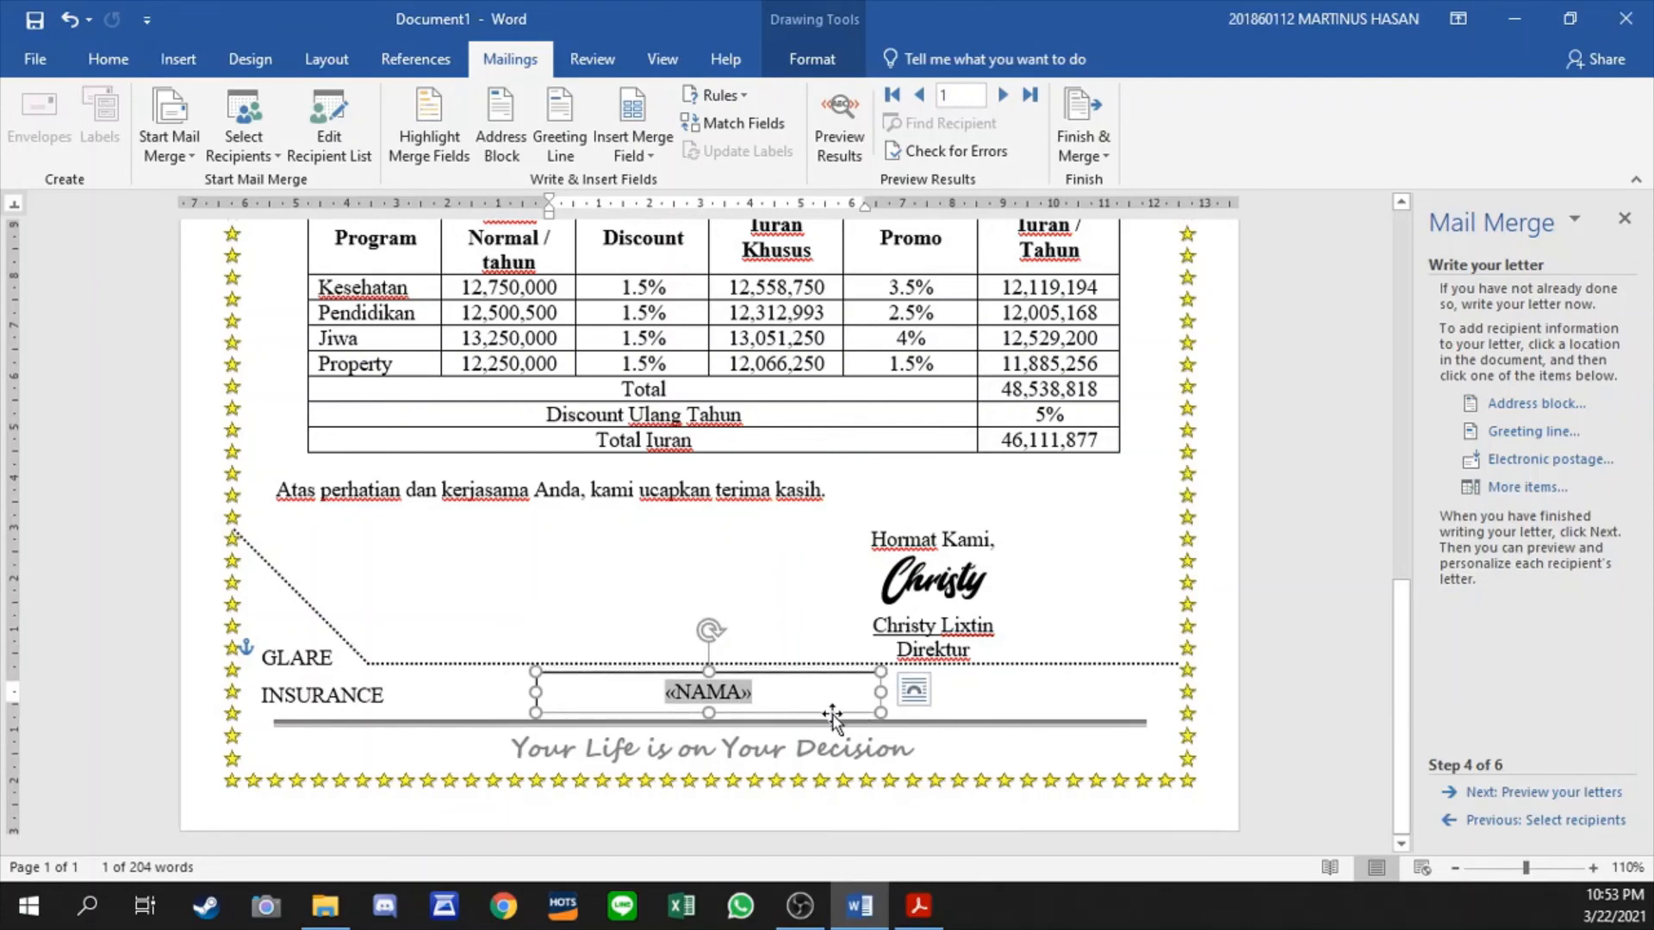
left_click(812, 59)
left_click(567, 125)
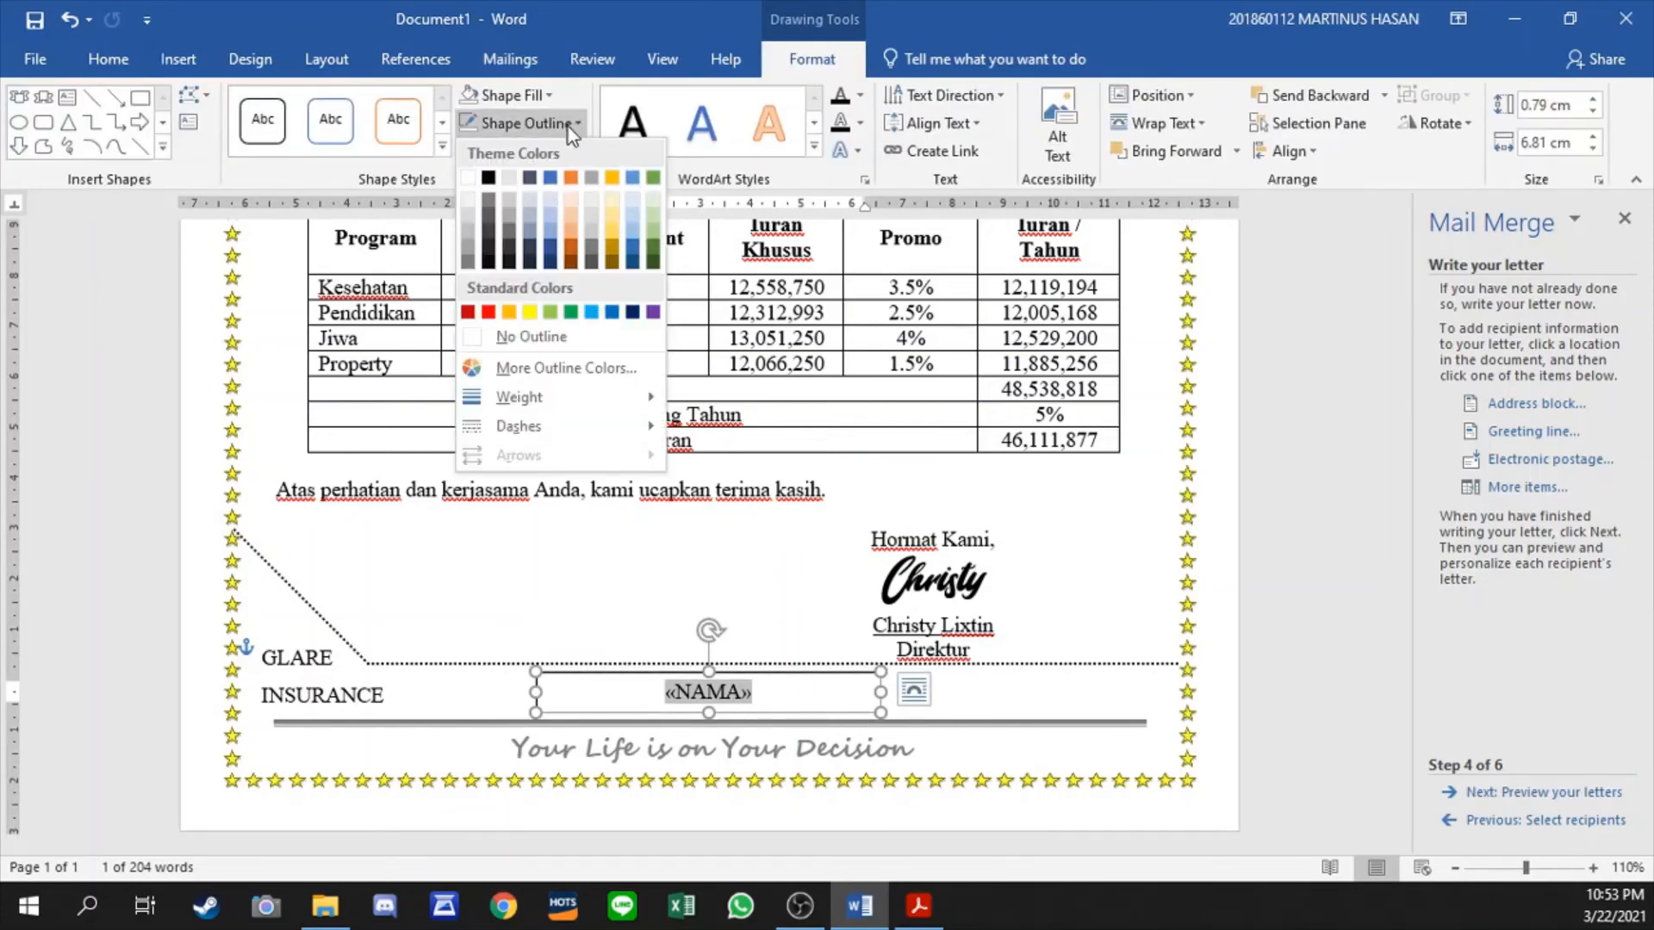
mouse_move(549, 423)
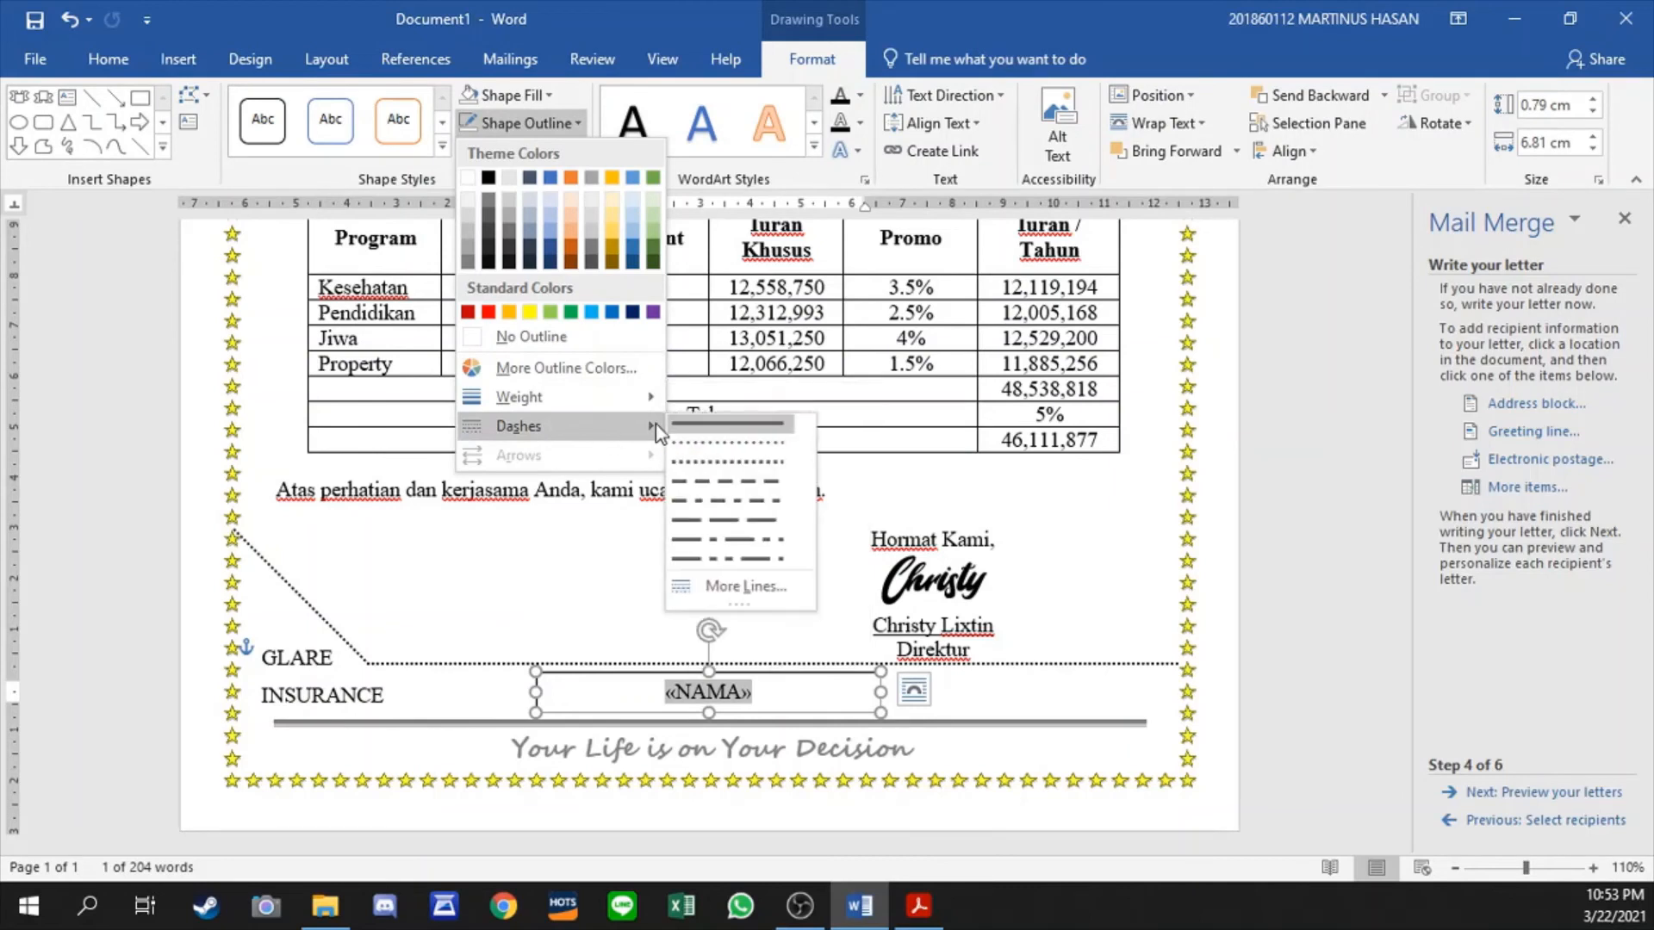
left_click(729, 509)
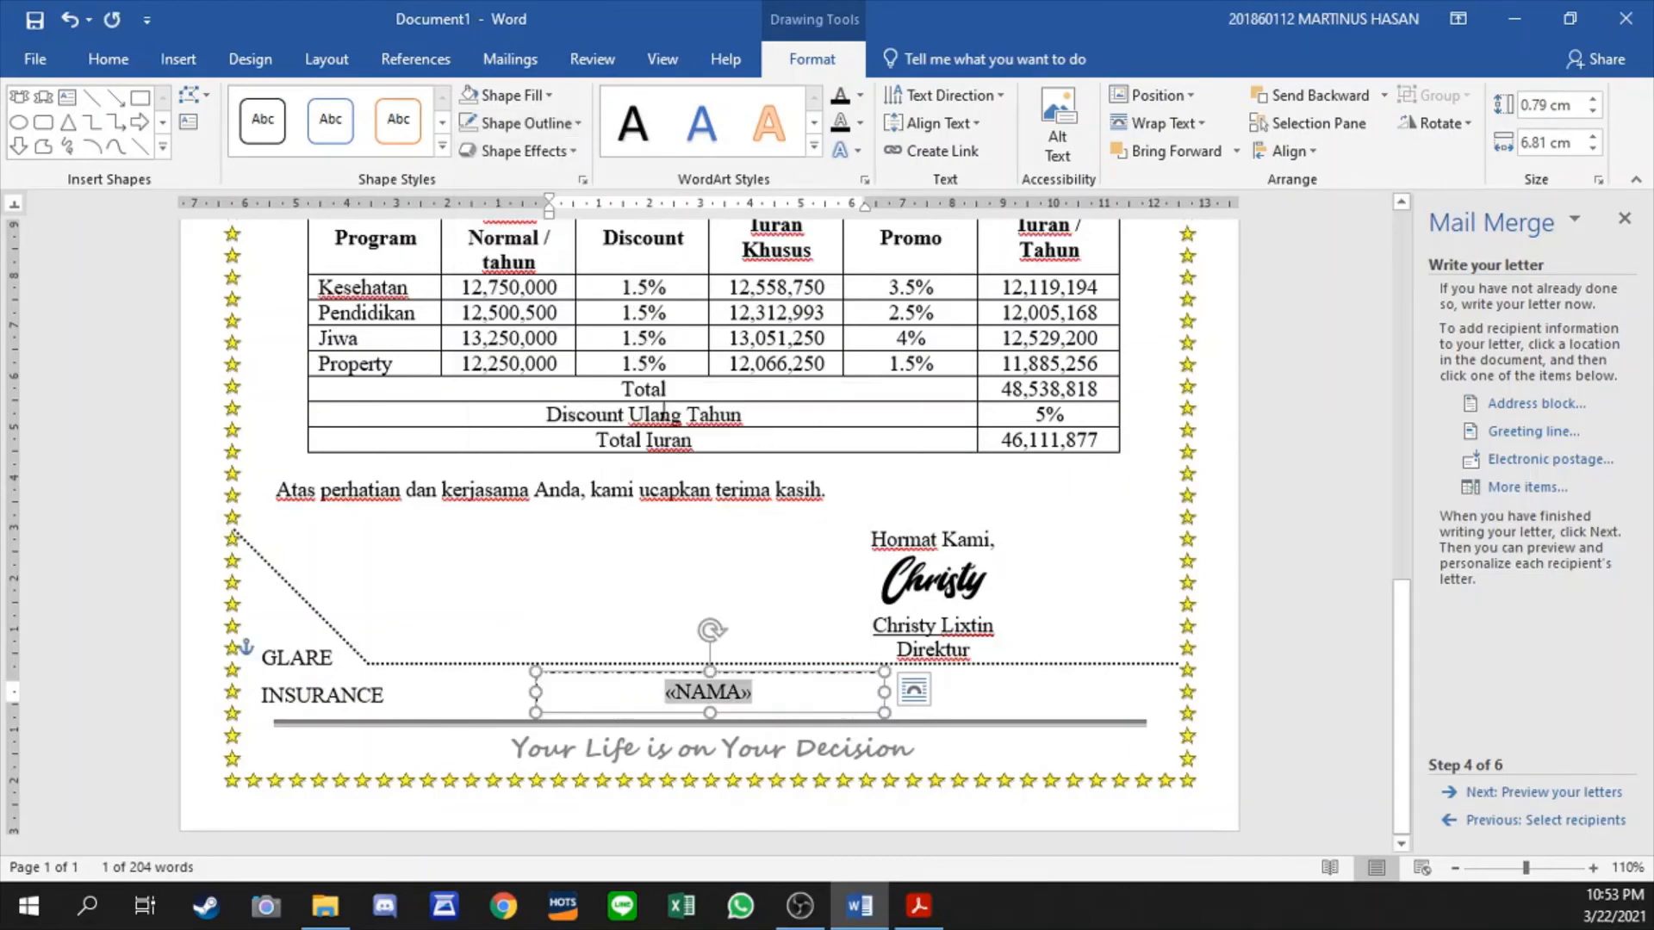
left_click(572, 125)
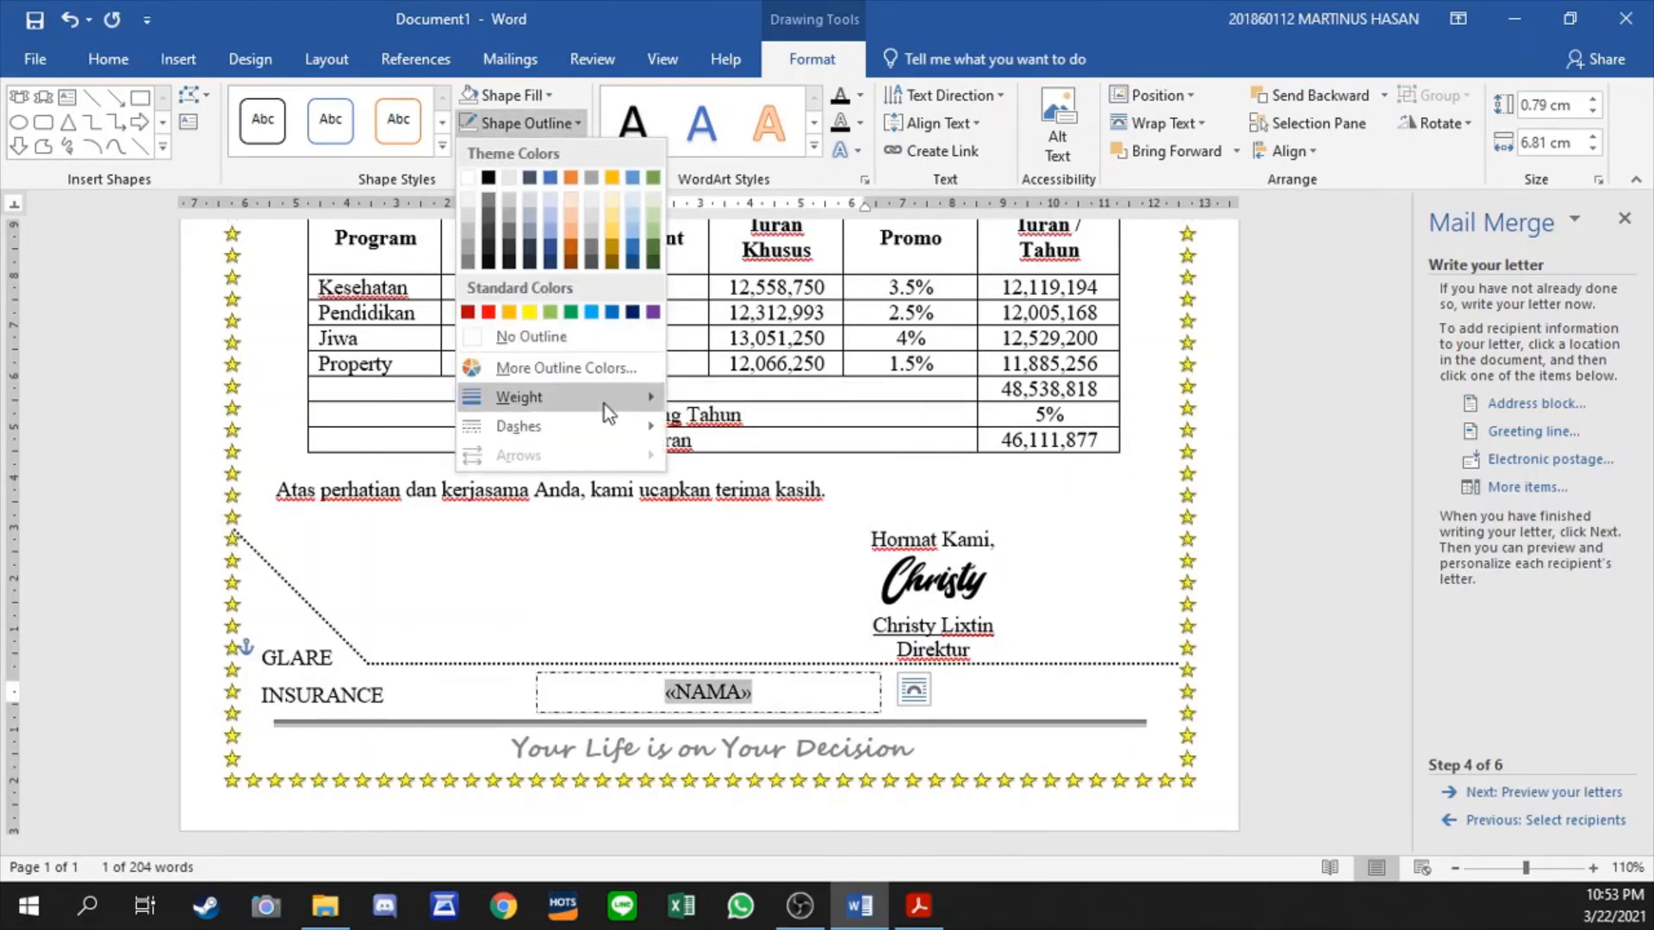
mouse_move(607, 400)
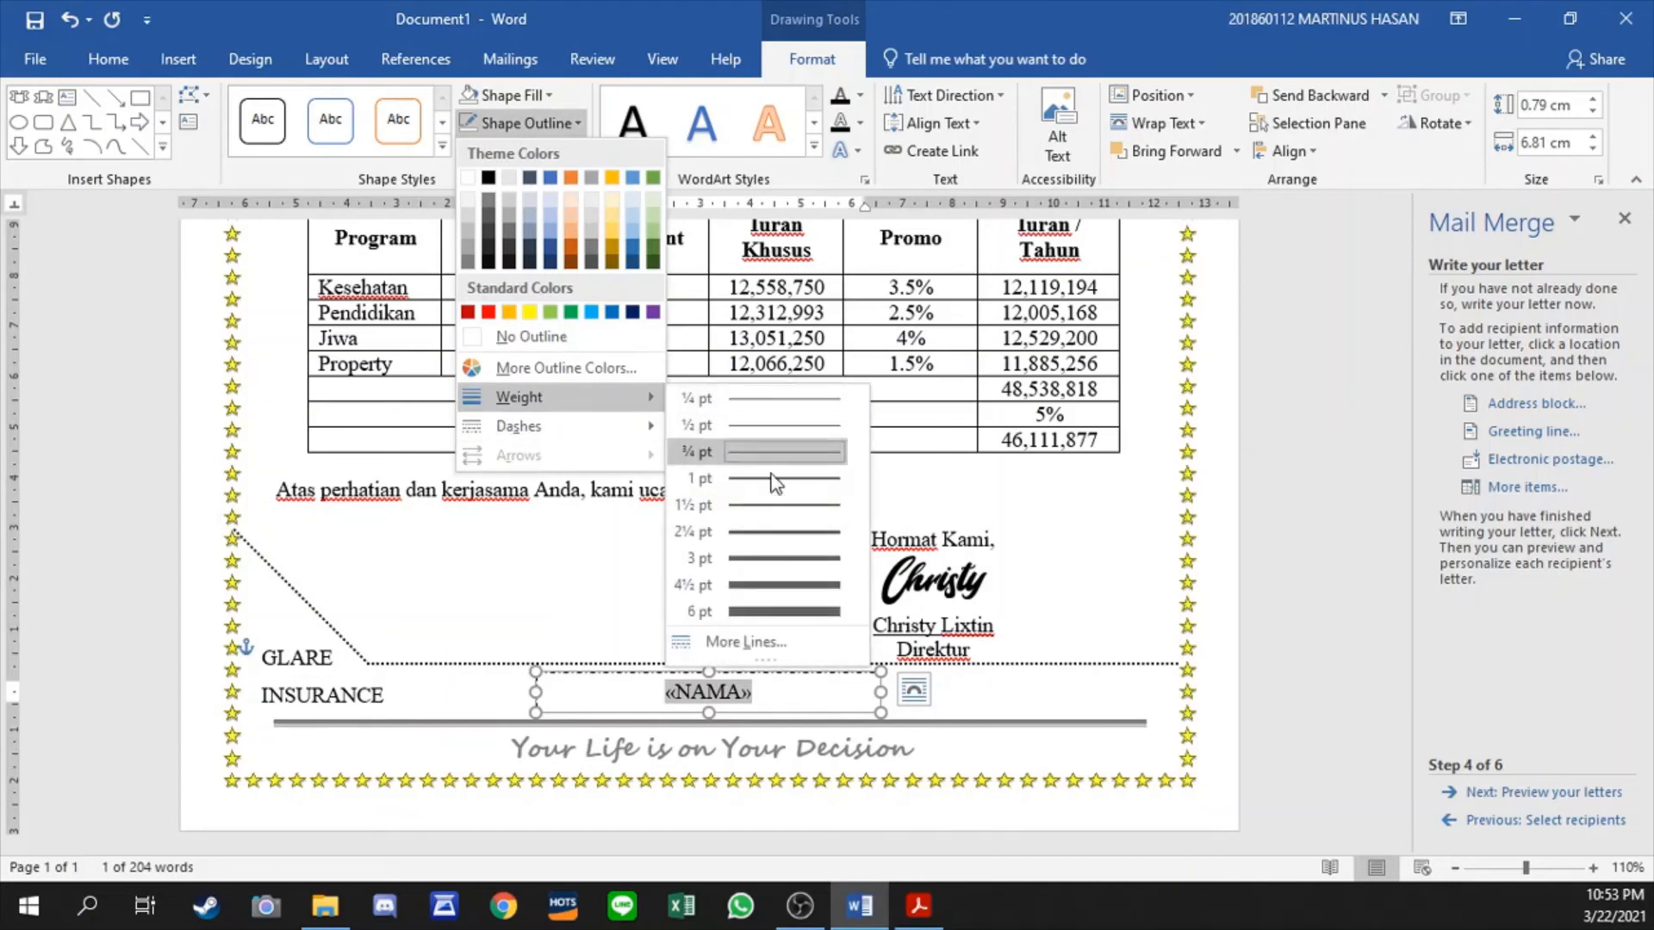
left_click(777, 534)
- Narrow the «NAMA» text box to about 4.7 cm and place a copy beside it without the merge field
left_click_drag(880, 693, 1096, 673)
left_click(1068, 696)
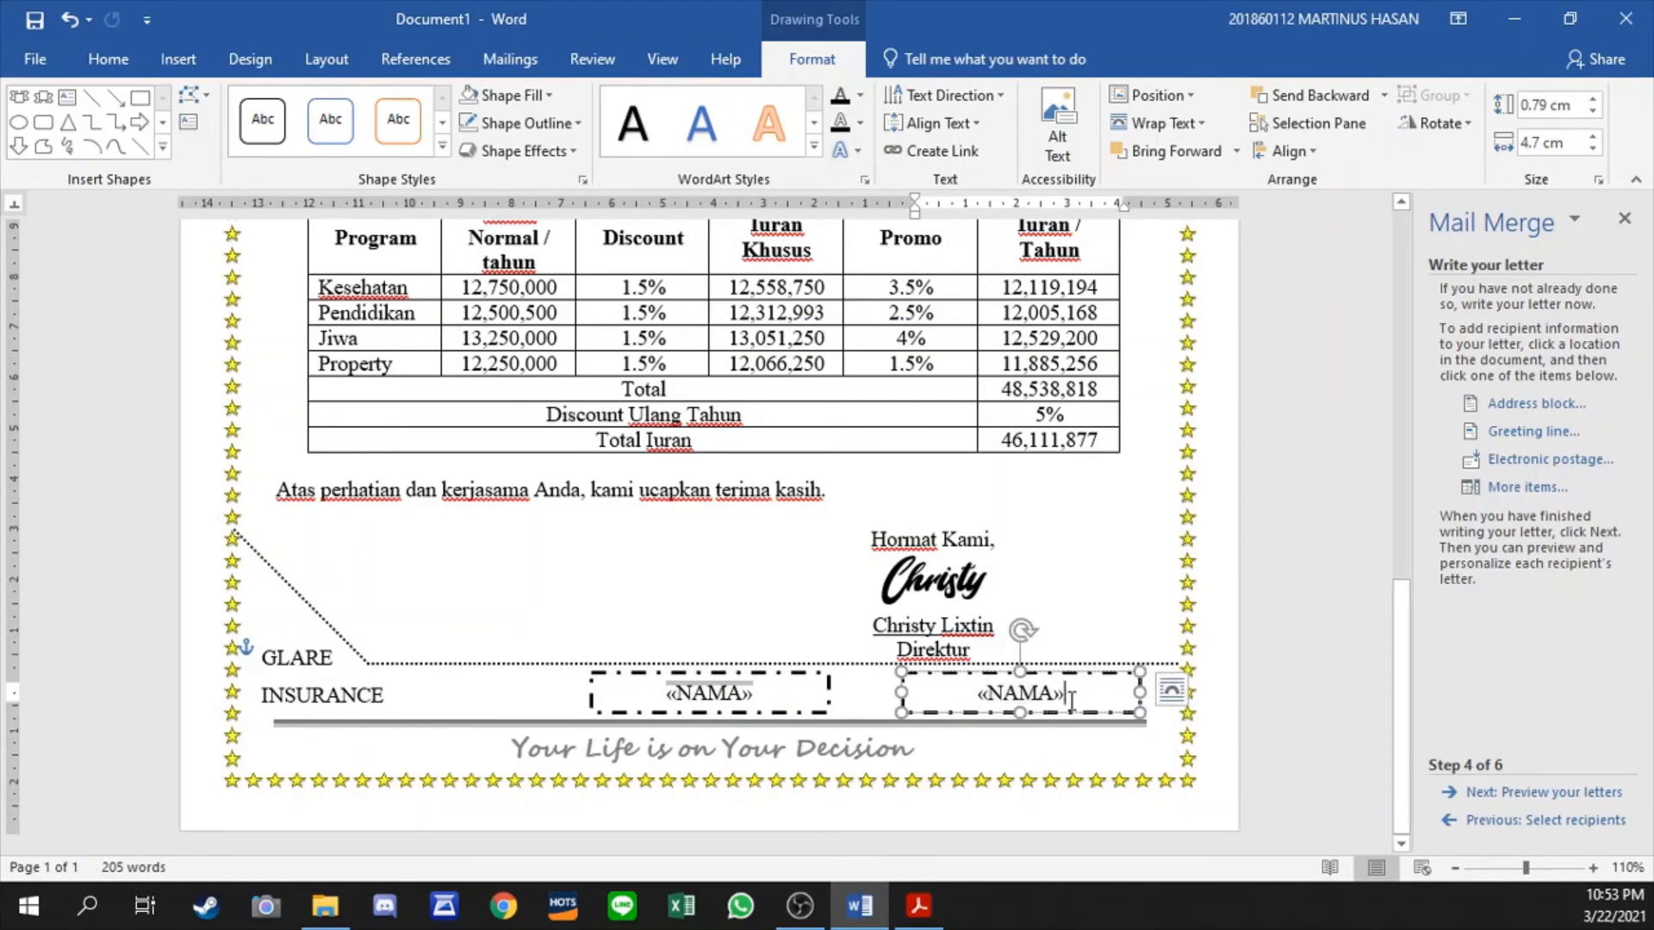
key("BackSpace")
key("BackSpace")
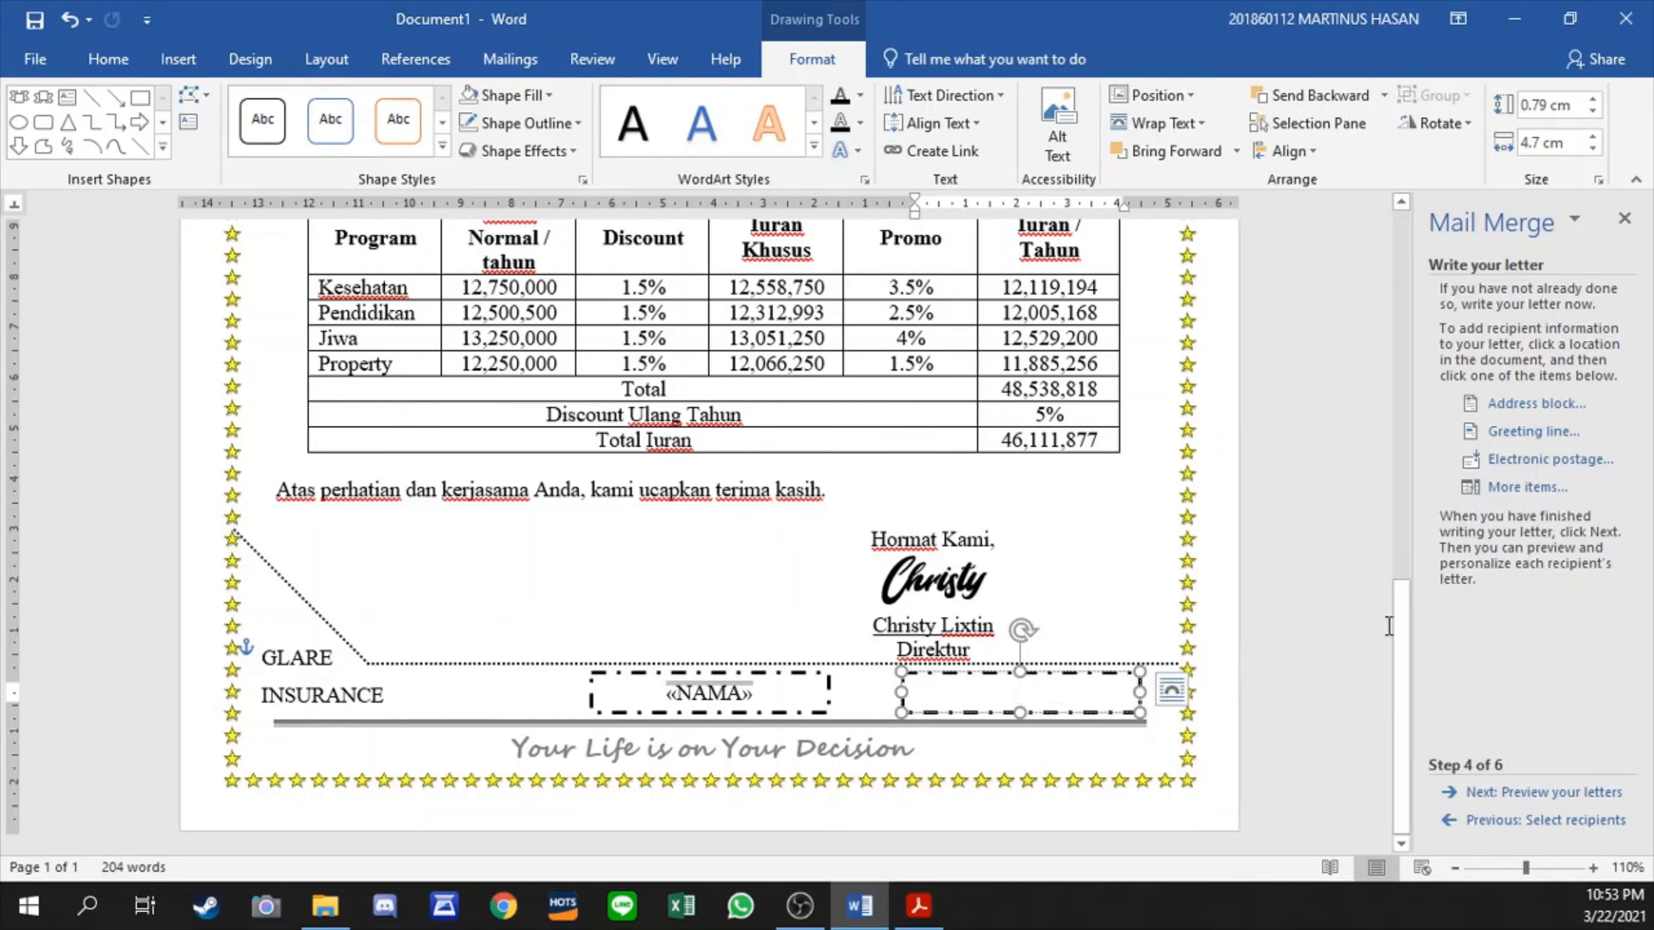
- Insert the NO merge field in the empty dash-dot text box and return to the letter body
left_click(1529, 489)
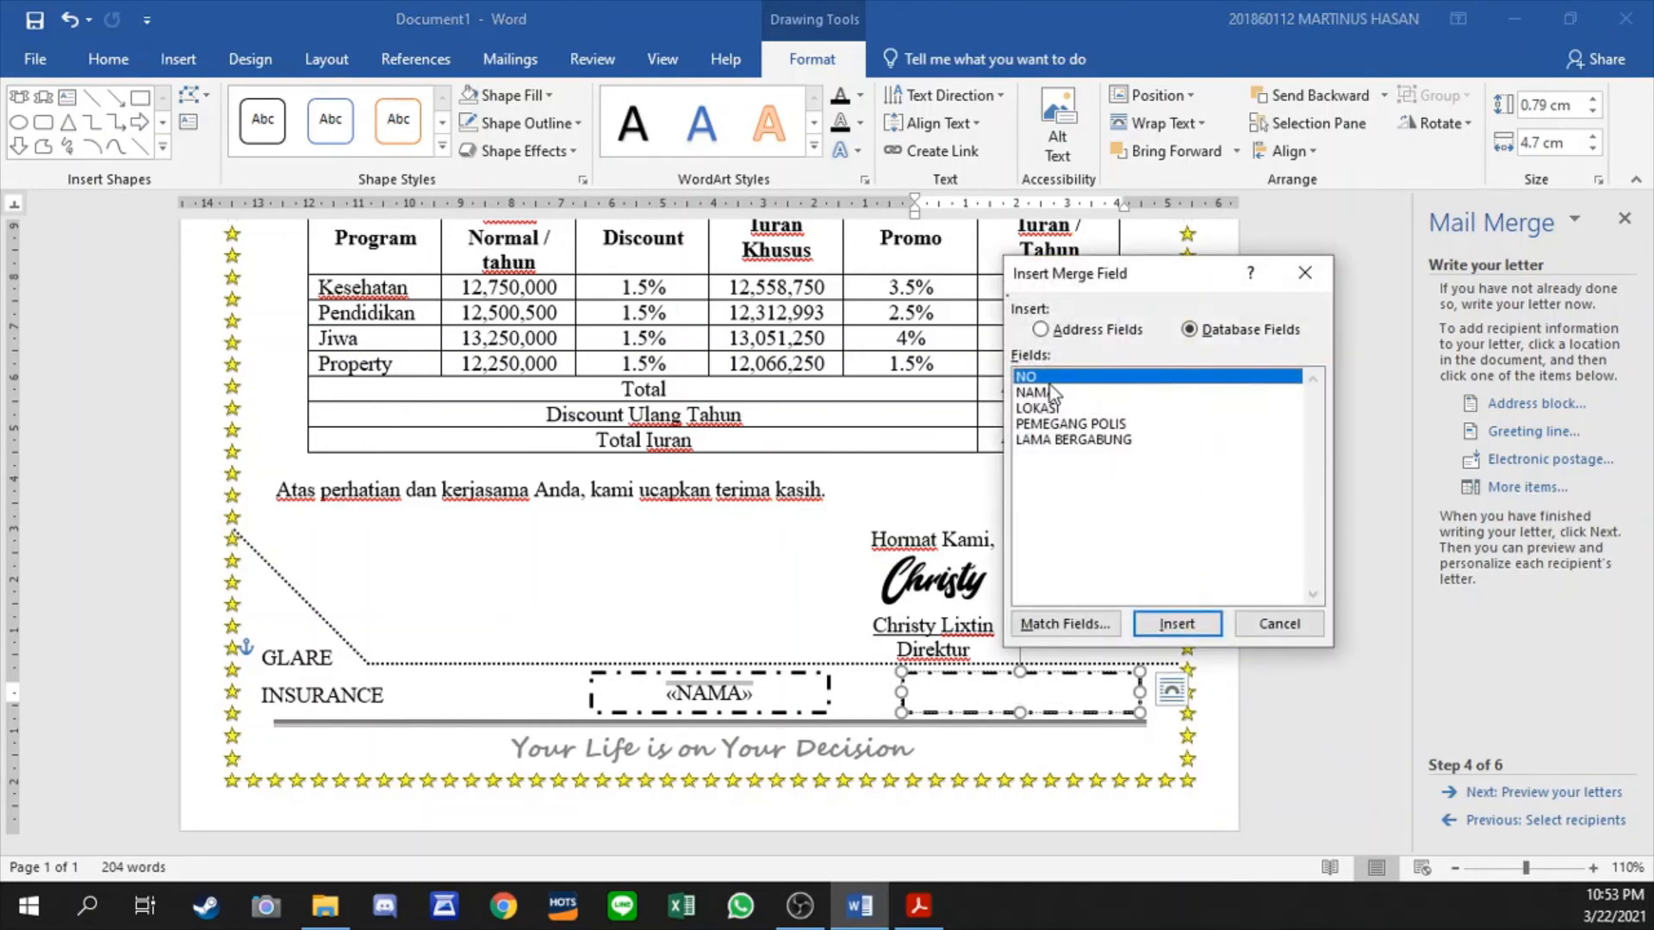
left_click(1176, 624)
left_click(1280, 623)
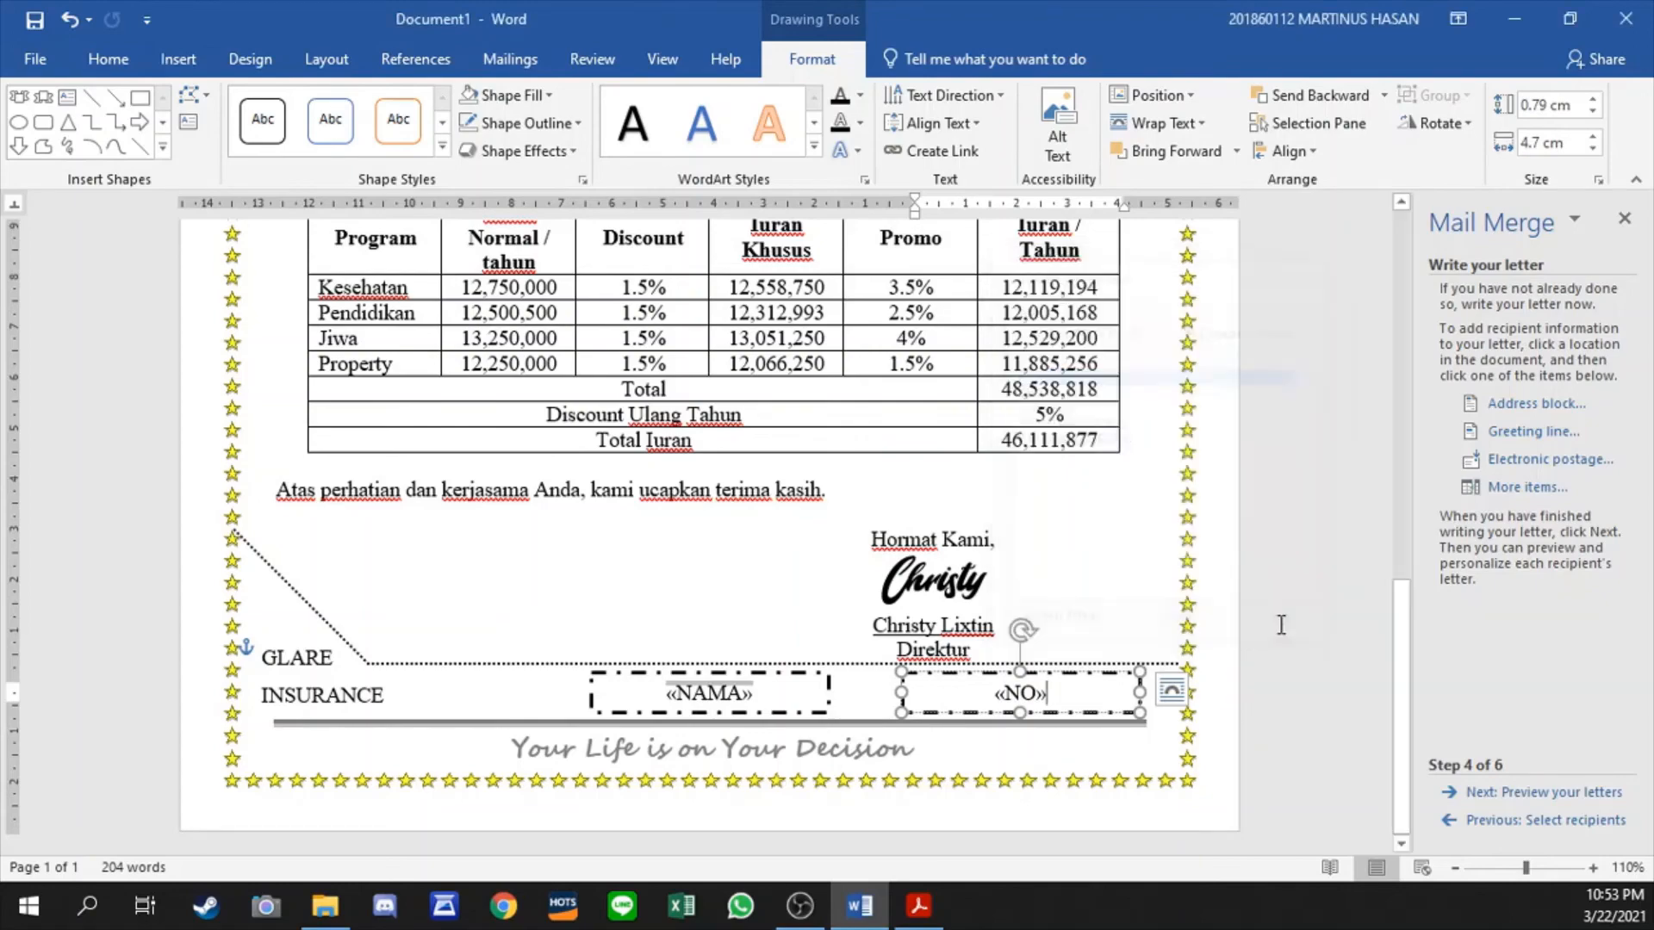
left_click(1037, 556)
left_click(765, 458)
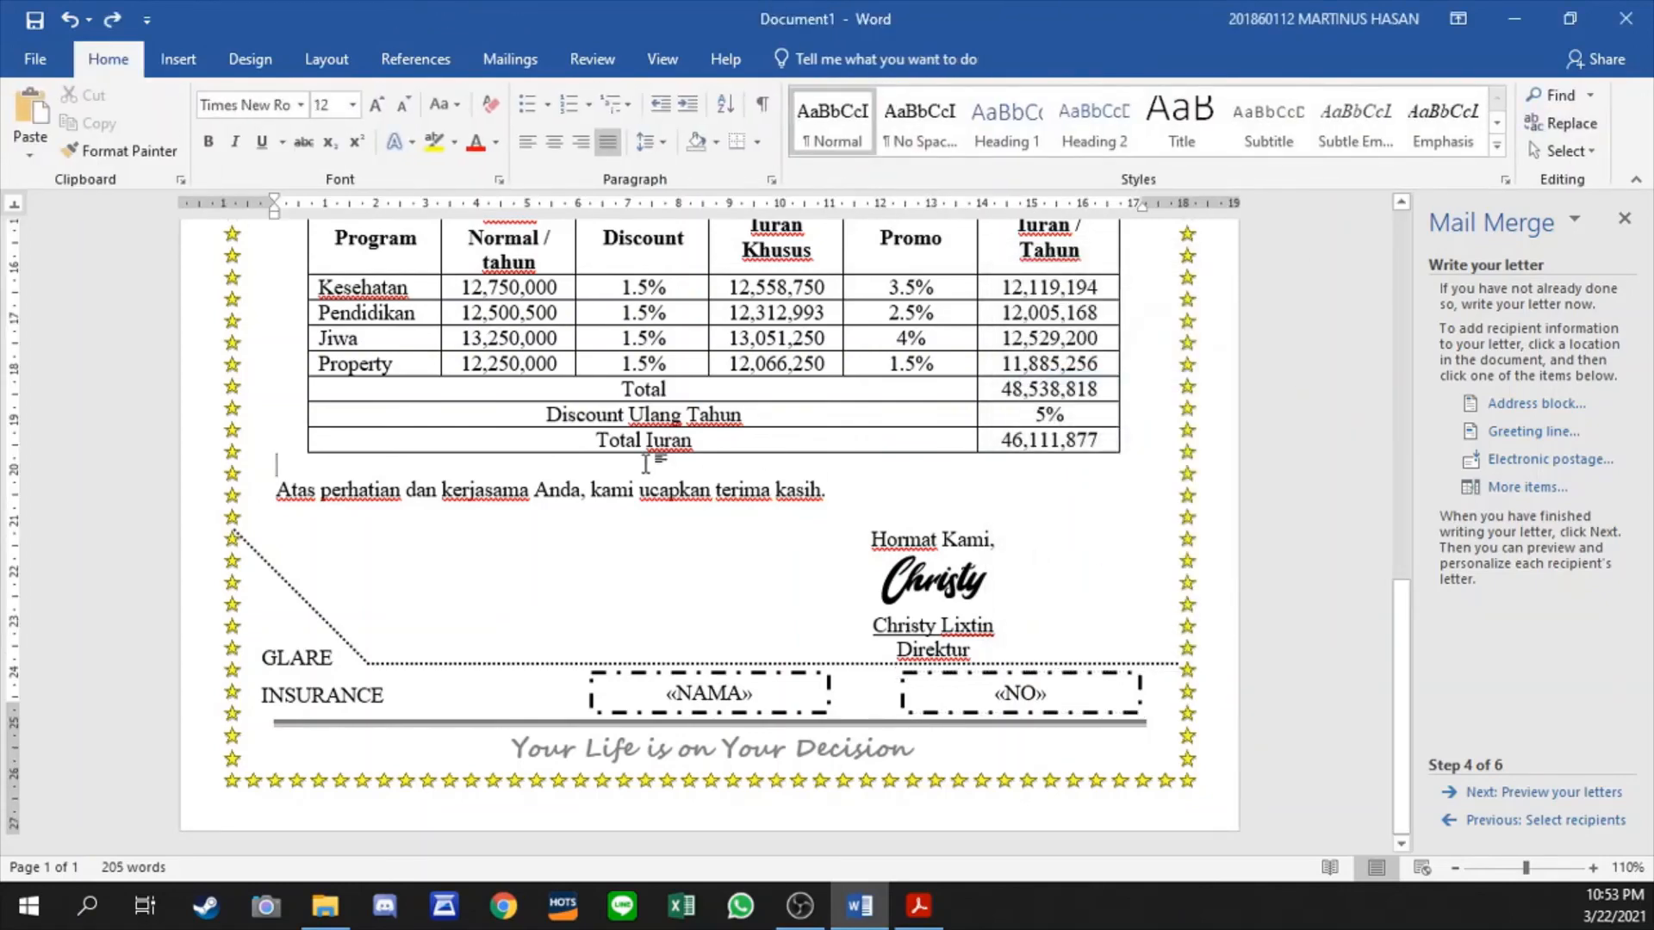
scroll(722, 481, "up", 15)
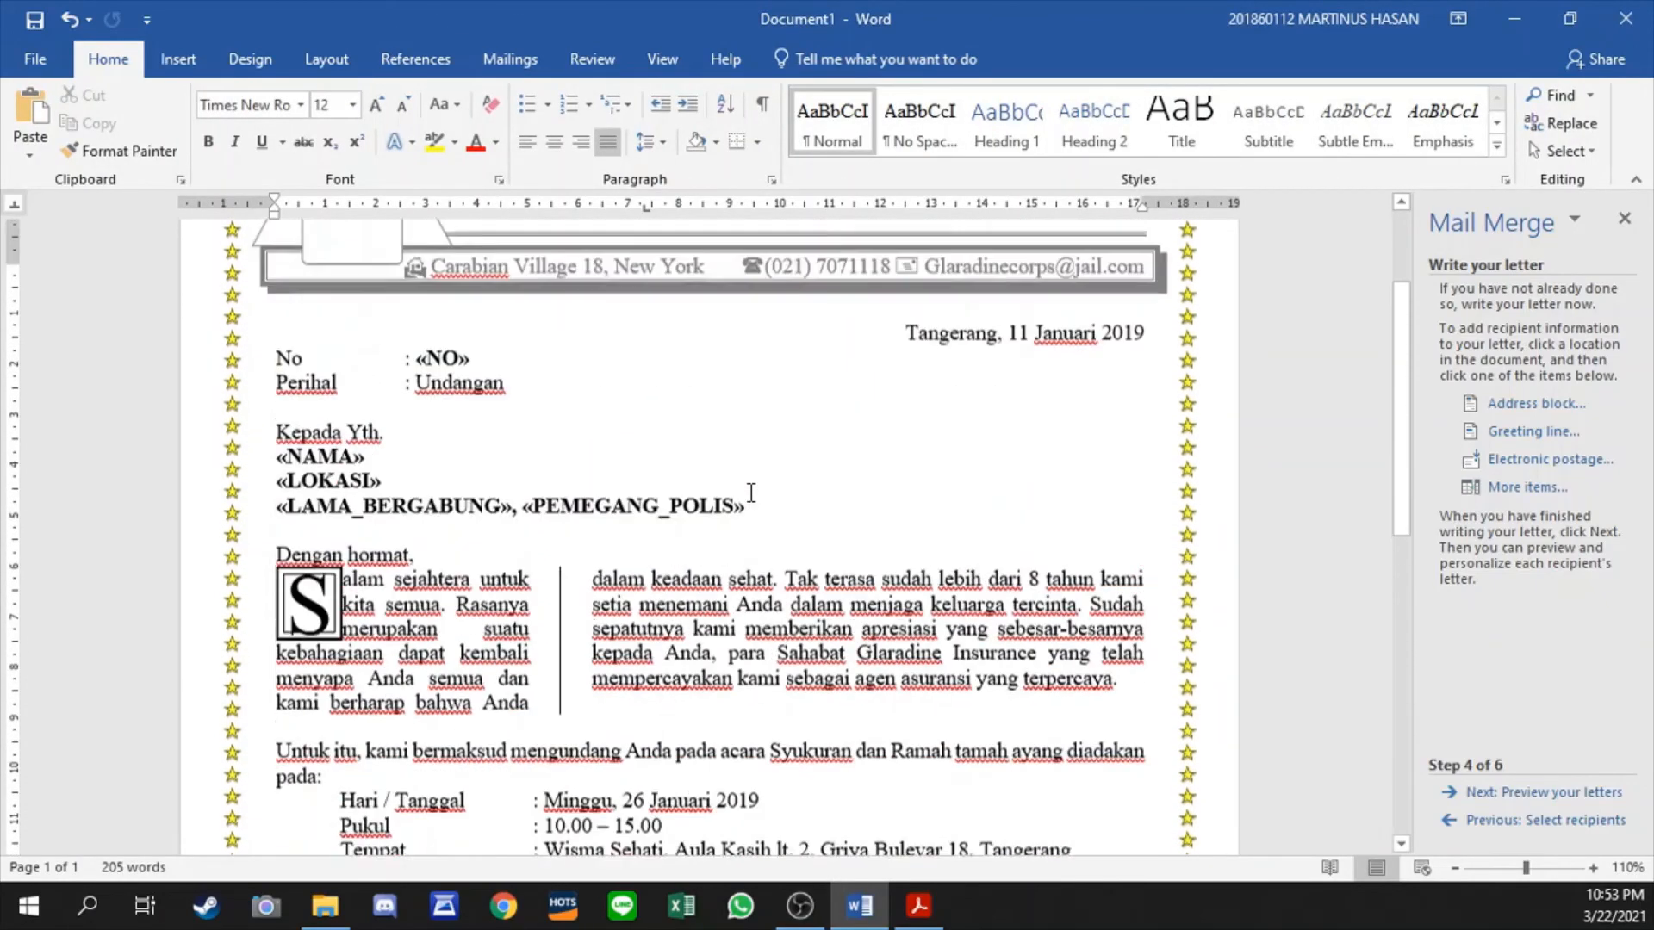
scroll(621, 437, "down", 8)
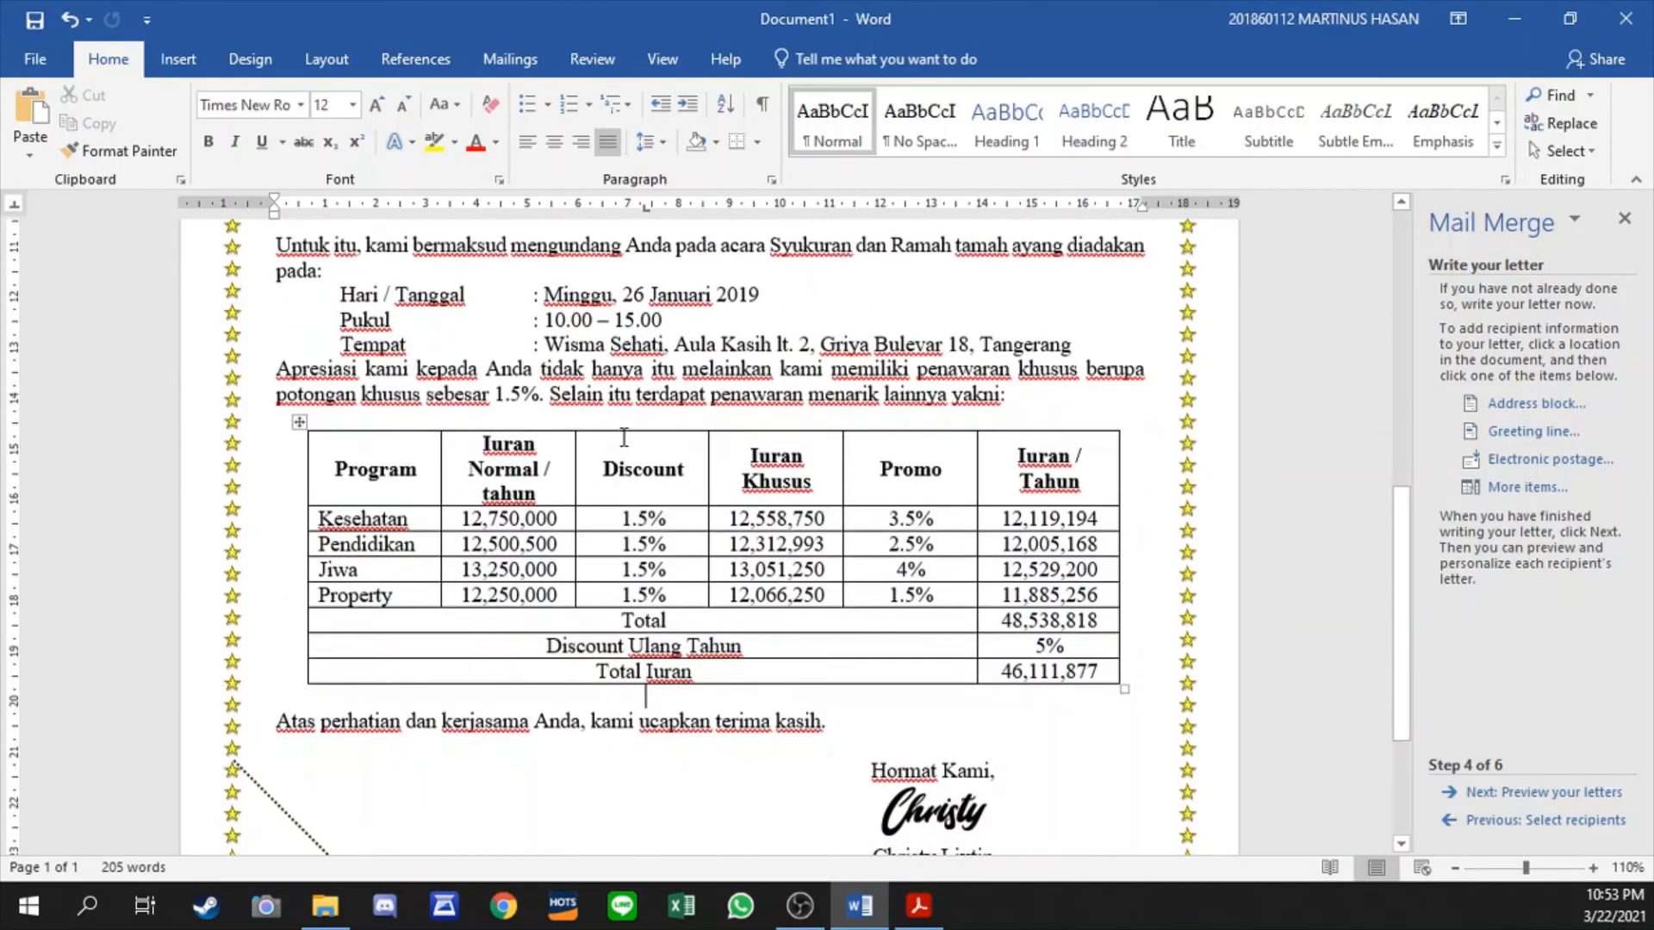
- Preview the merge results, check the name and number boxes across the recipients up to record 10, and return to the first record
left_click(327, 59)
left_click(415, 59)
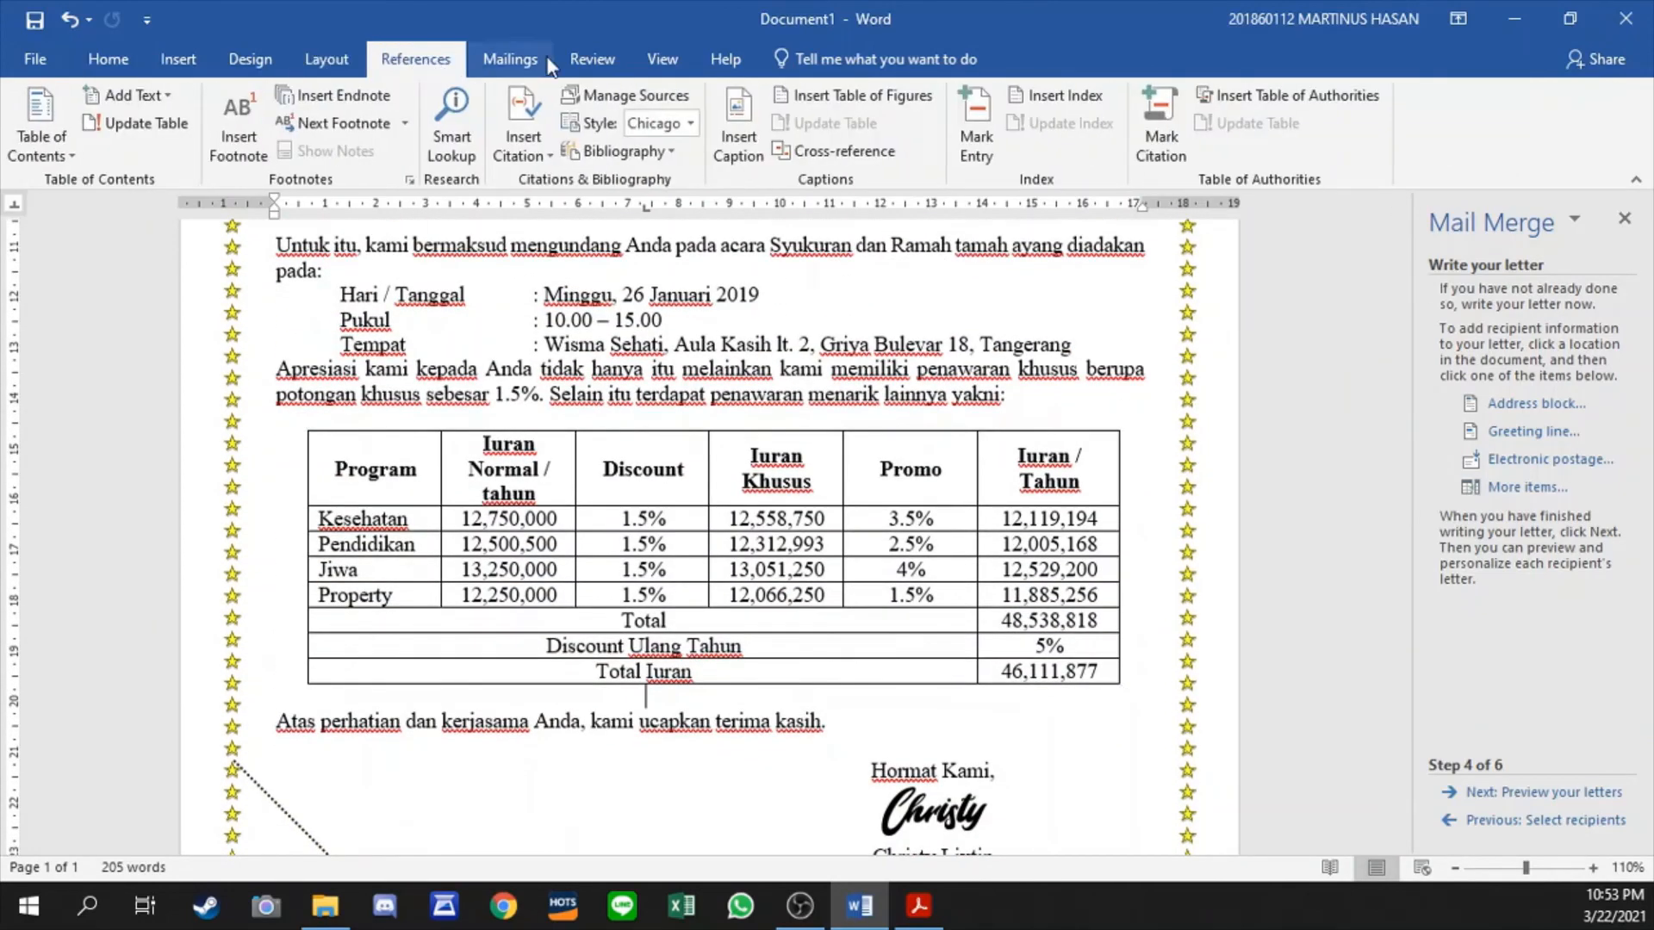
left_click(510, 59)
left_click(824, 107)
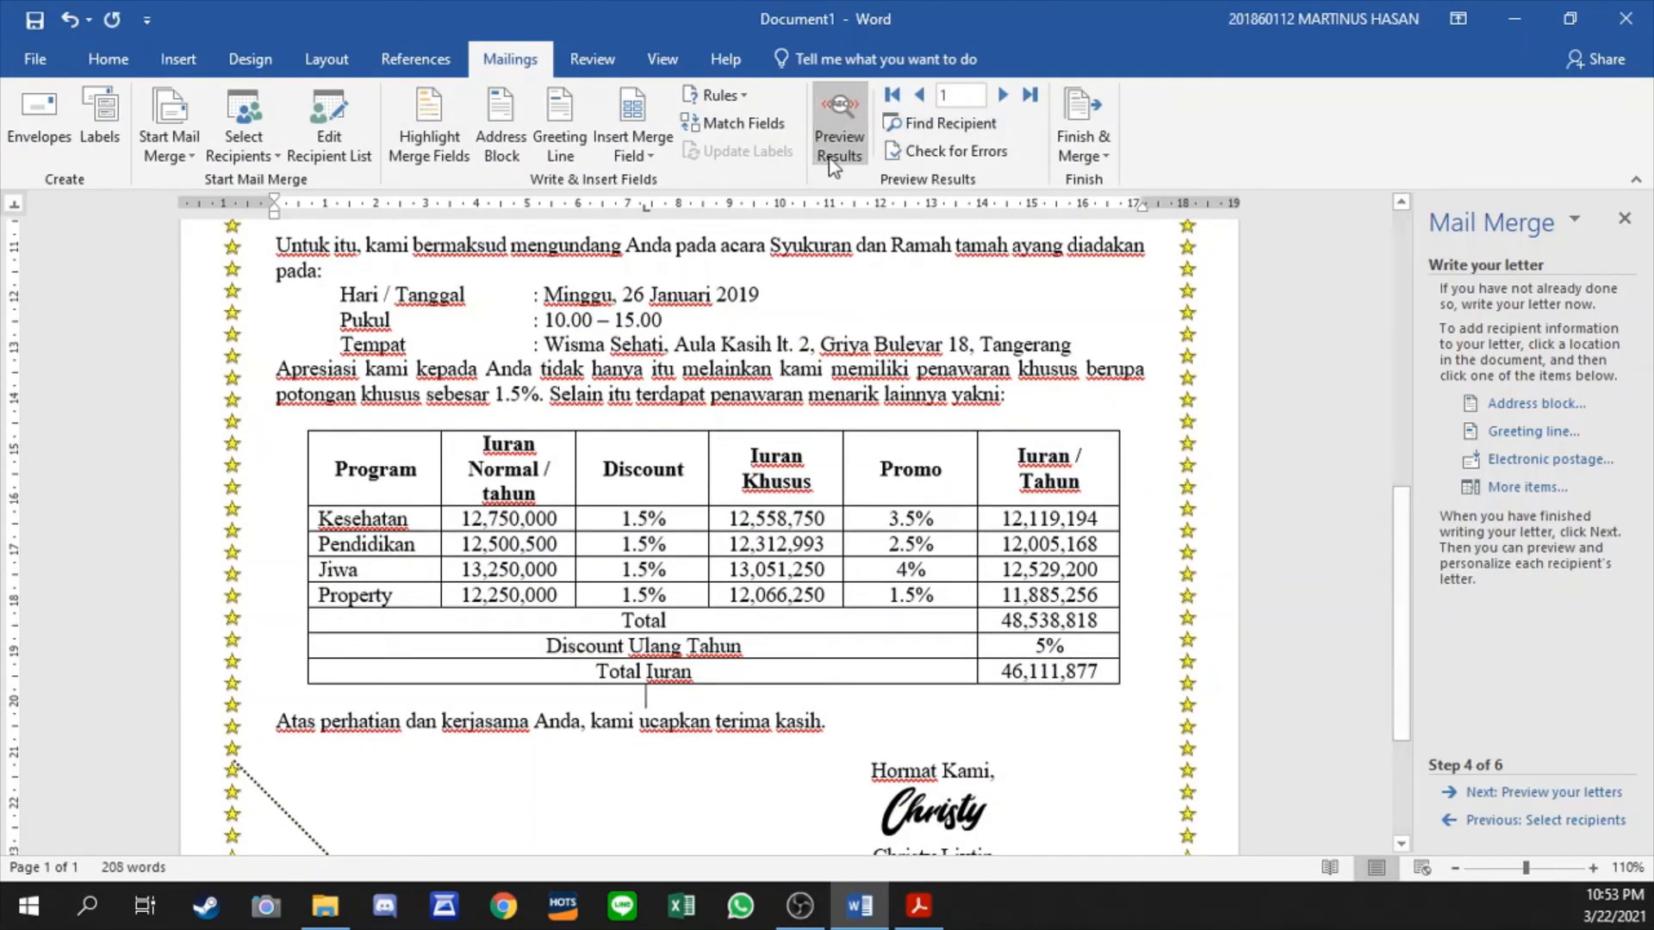
scroll(915, 329, "down", 3)
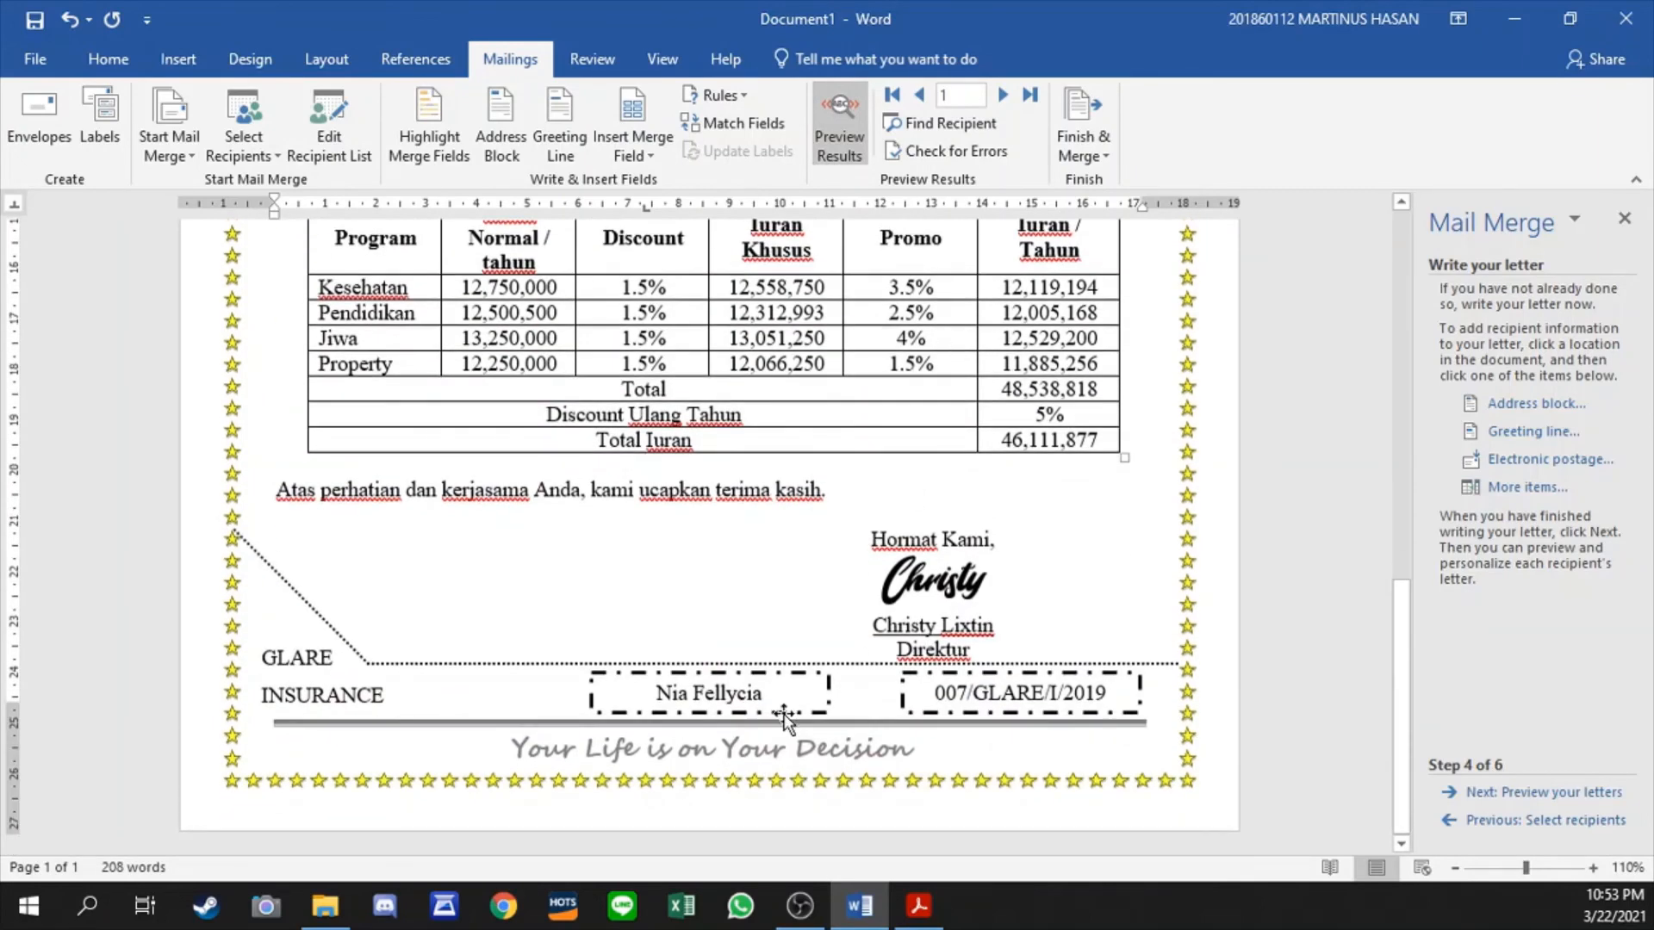
left_click(1001, 95)
left_click(1001, 95)
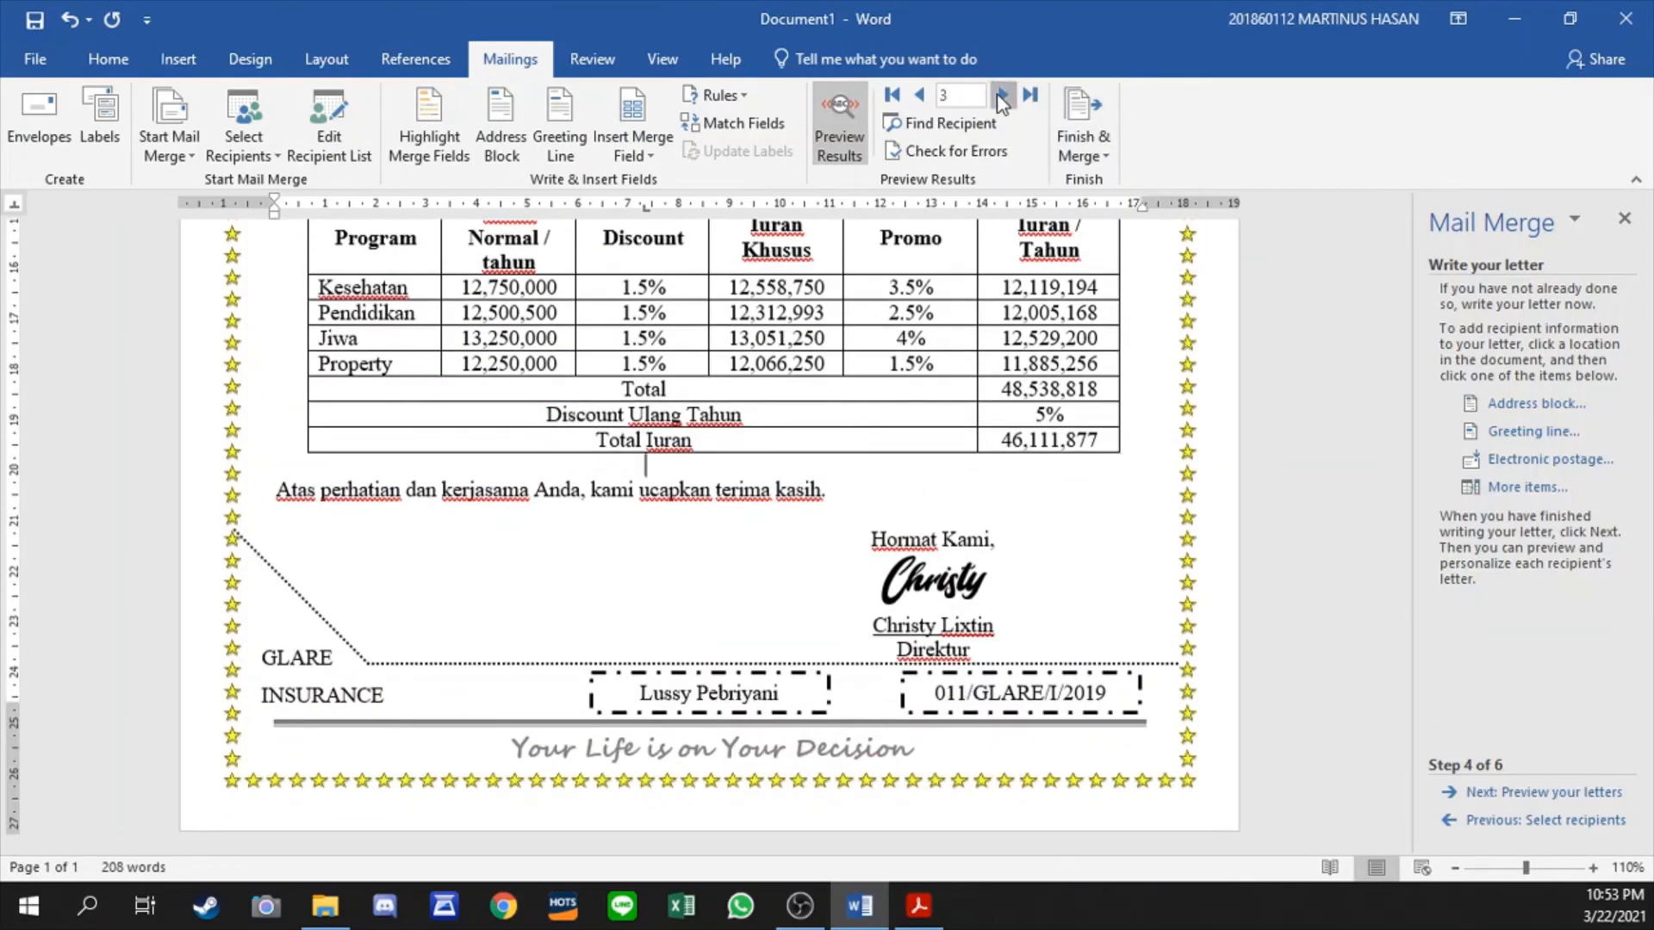
left_click(1000, 95)
left_click(1000, 95)
left_click(1001, 95)
left_click(1001, 94)
left_click(1000, 94)
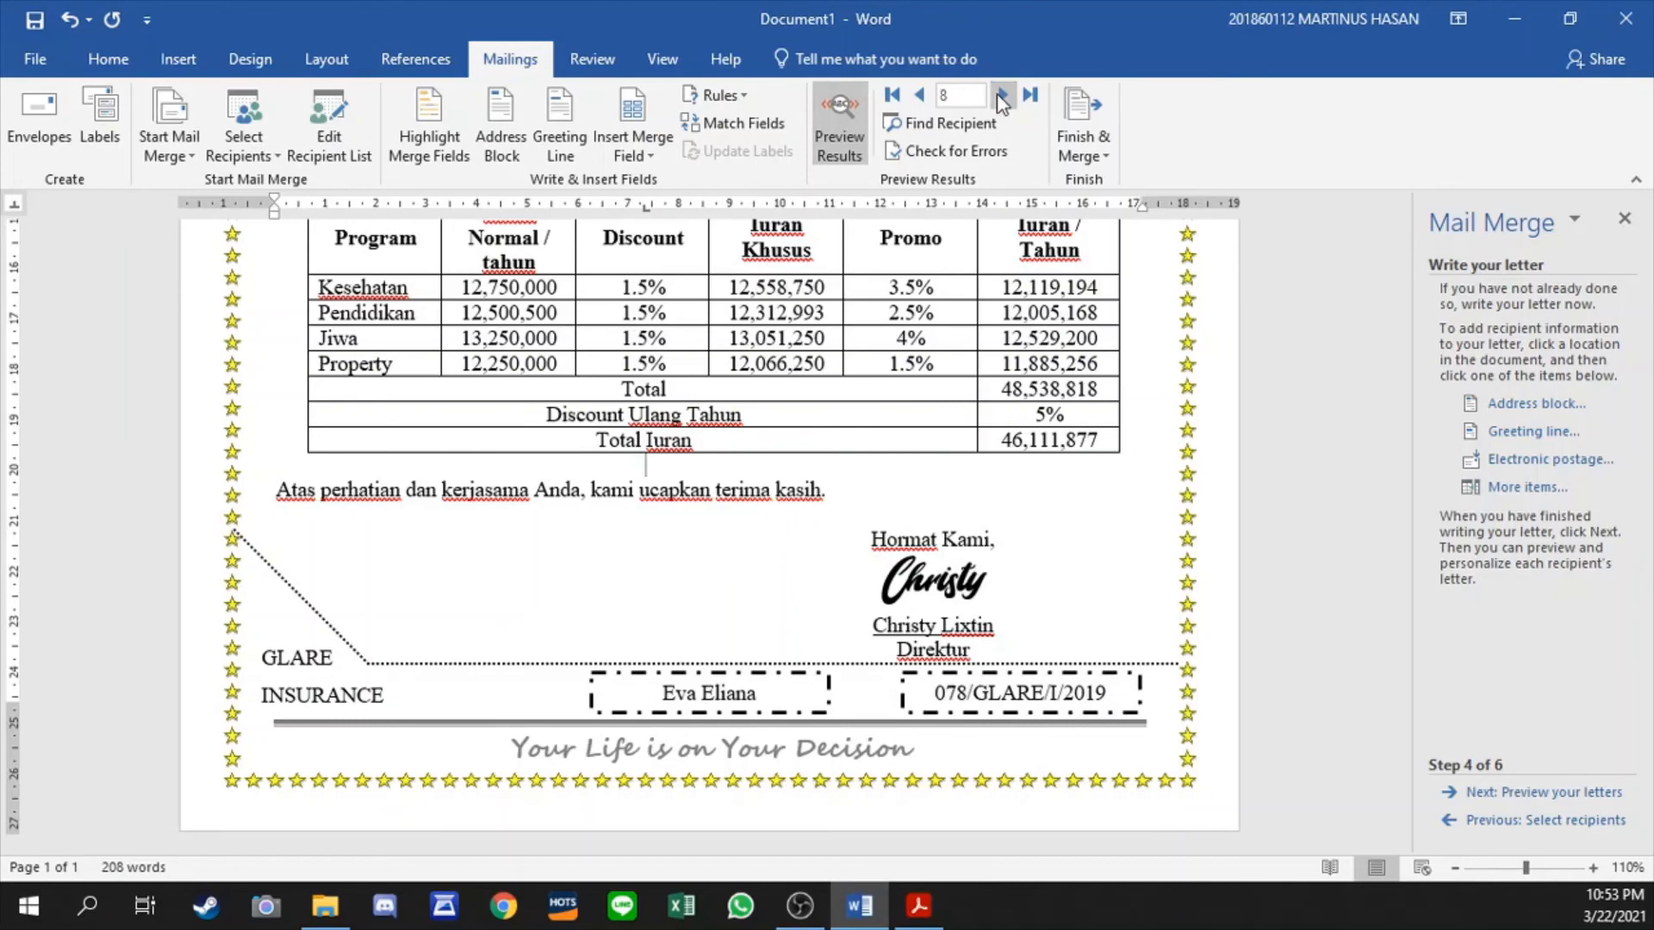
left_click(1000, 95)
left_click(1001, 95)
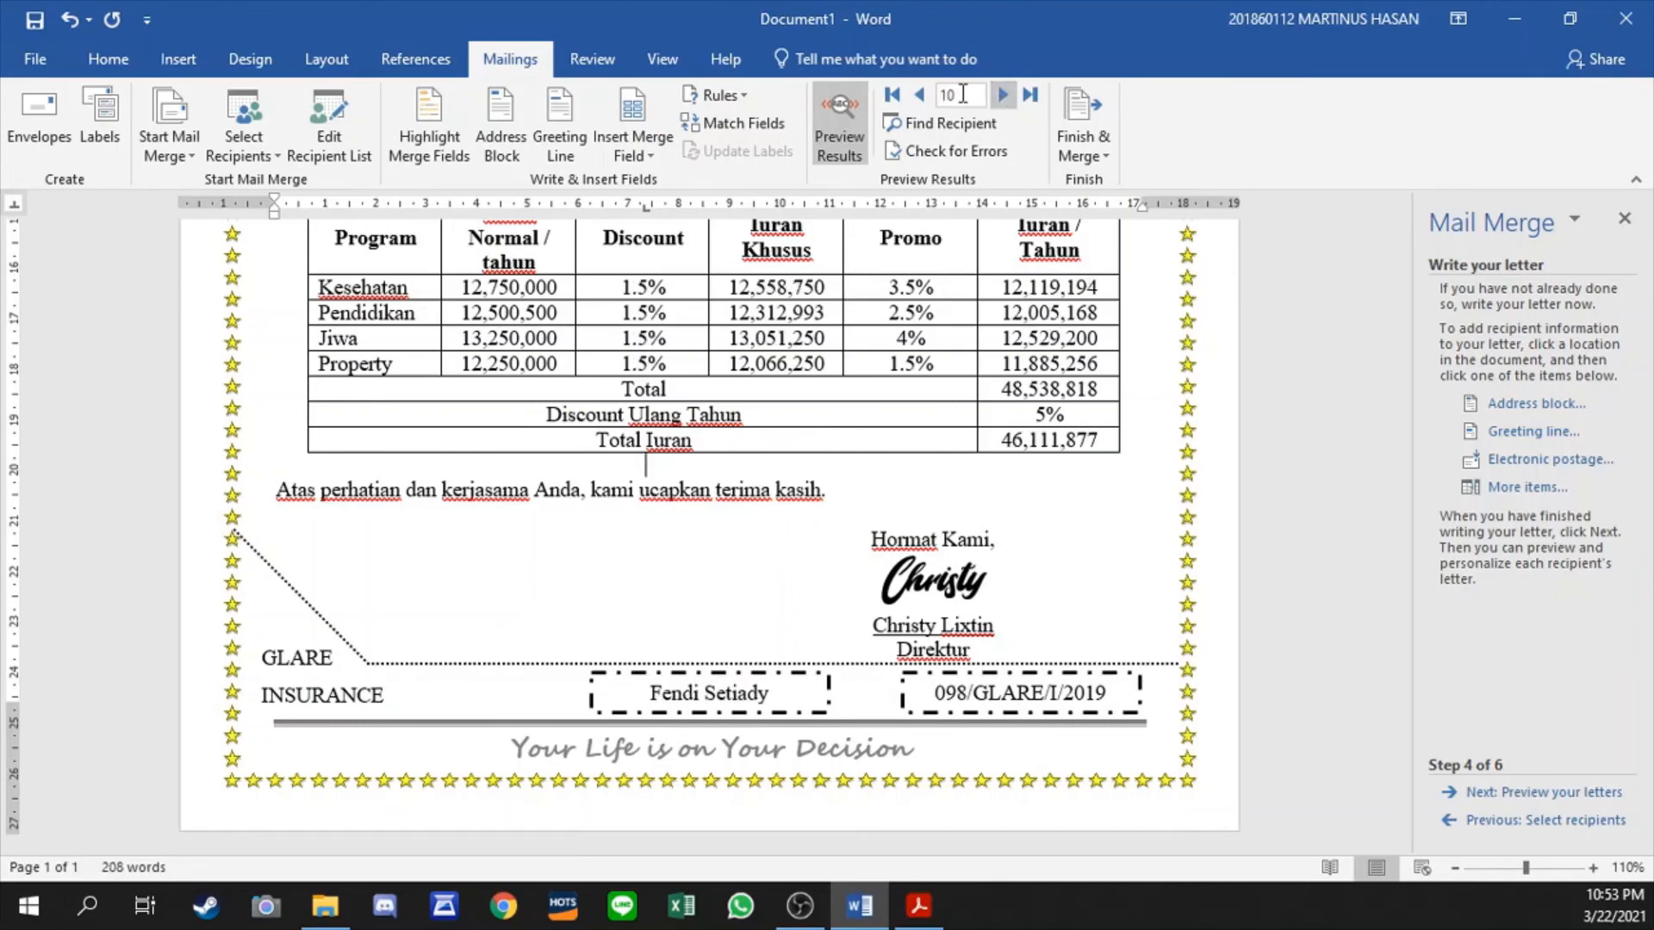
left_click(892, 95)
- Review the previewed letter for the first recipient, from the letterhead and address lines down to the body text
scroll(842, 360, "up", 7)
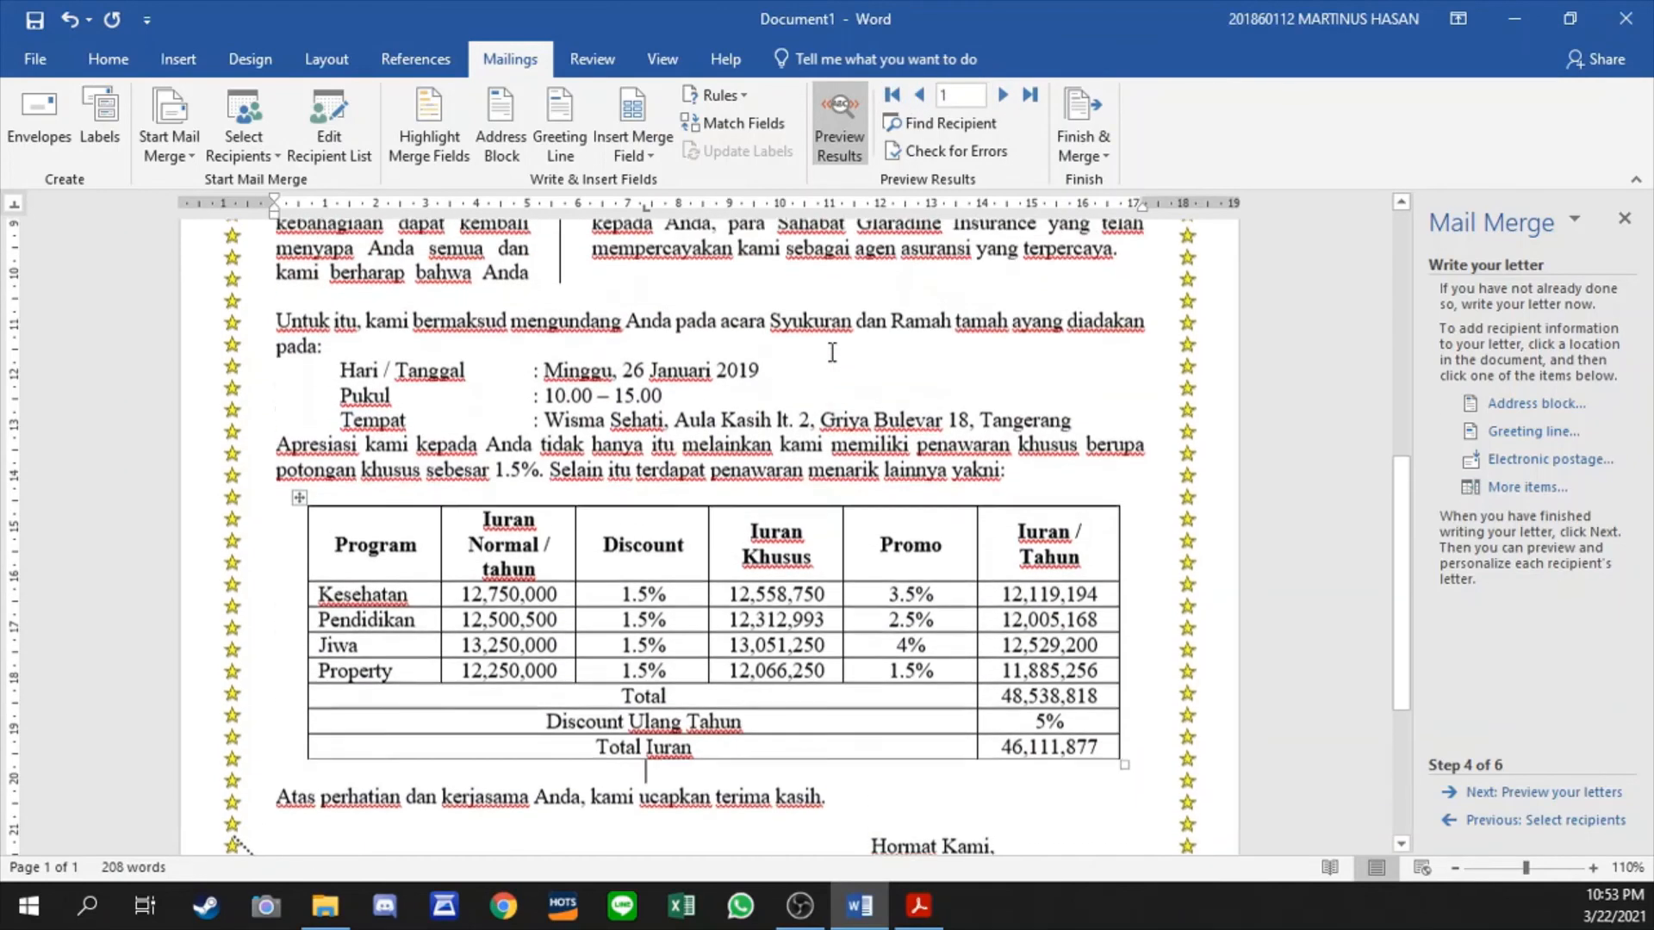
scroll(841, 360, "up", 3)
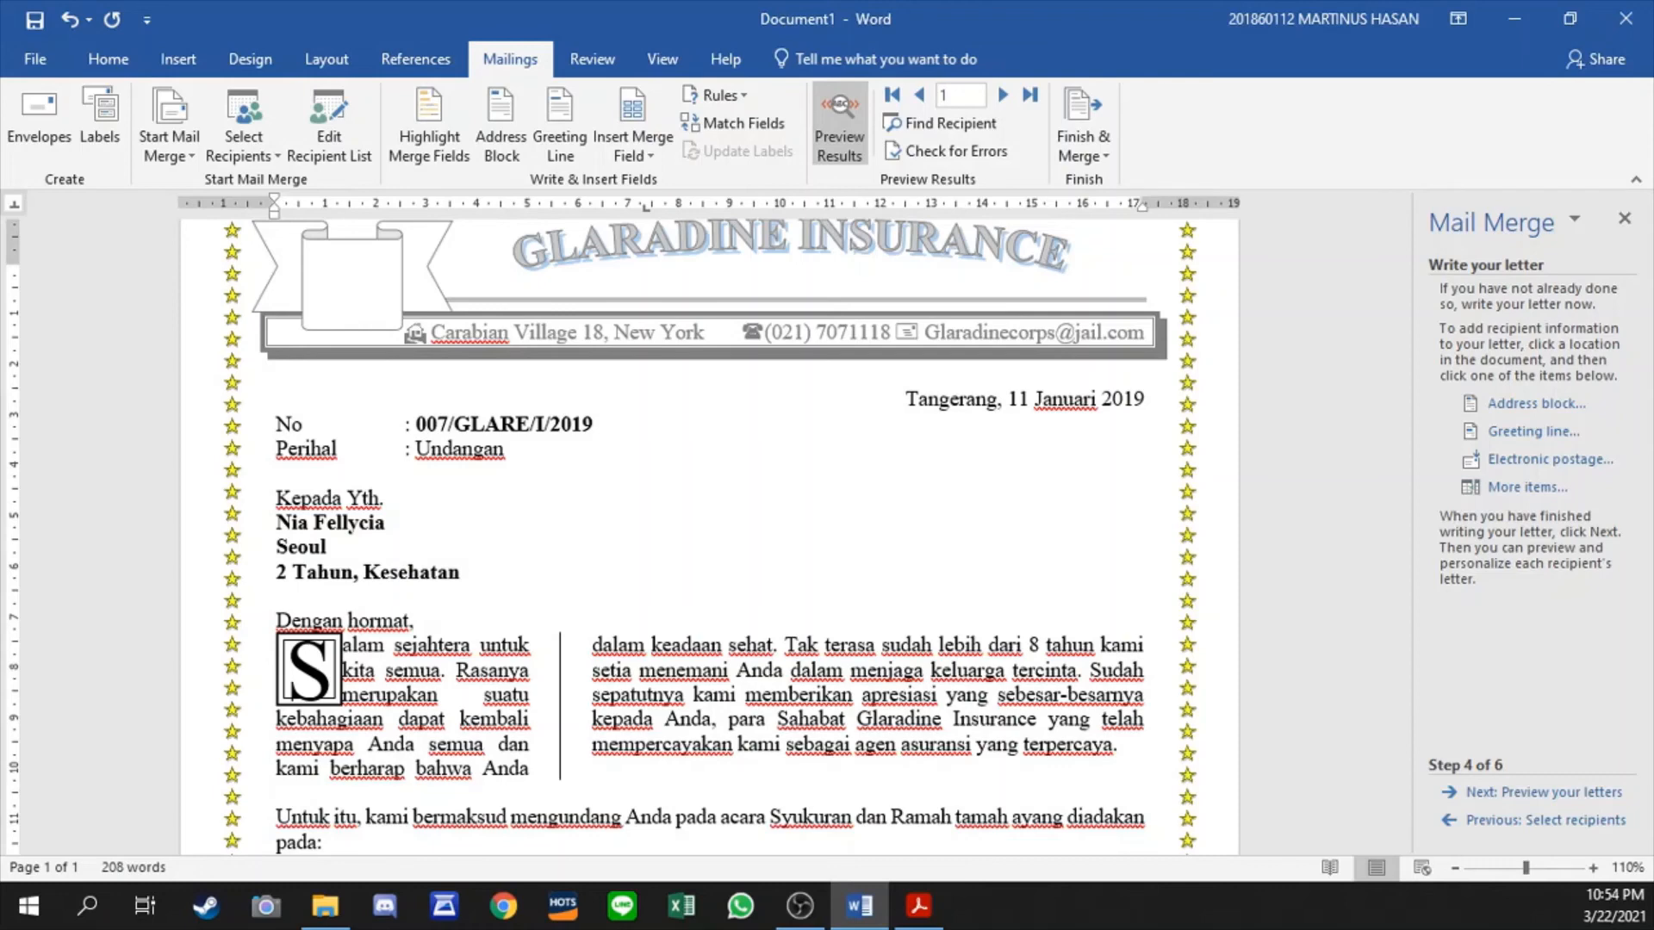
scroll(838, 617, "up", 2)
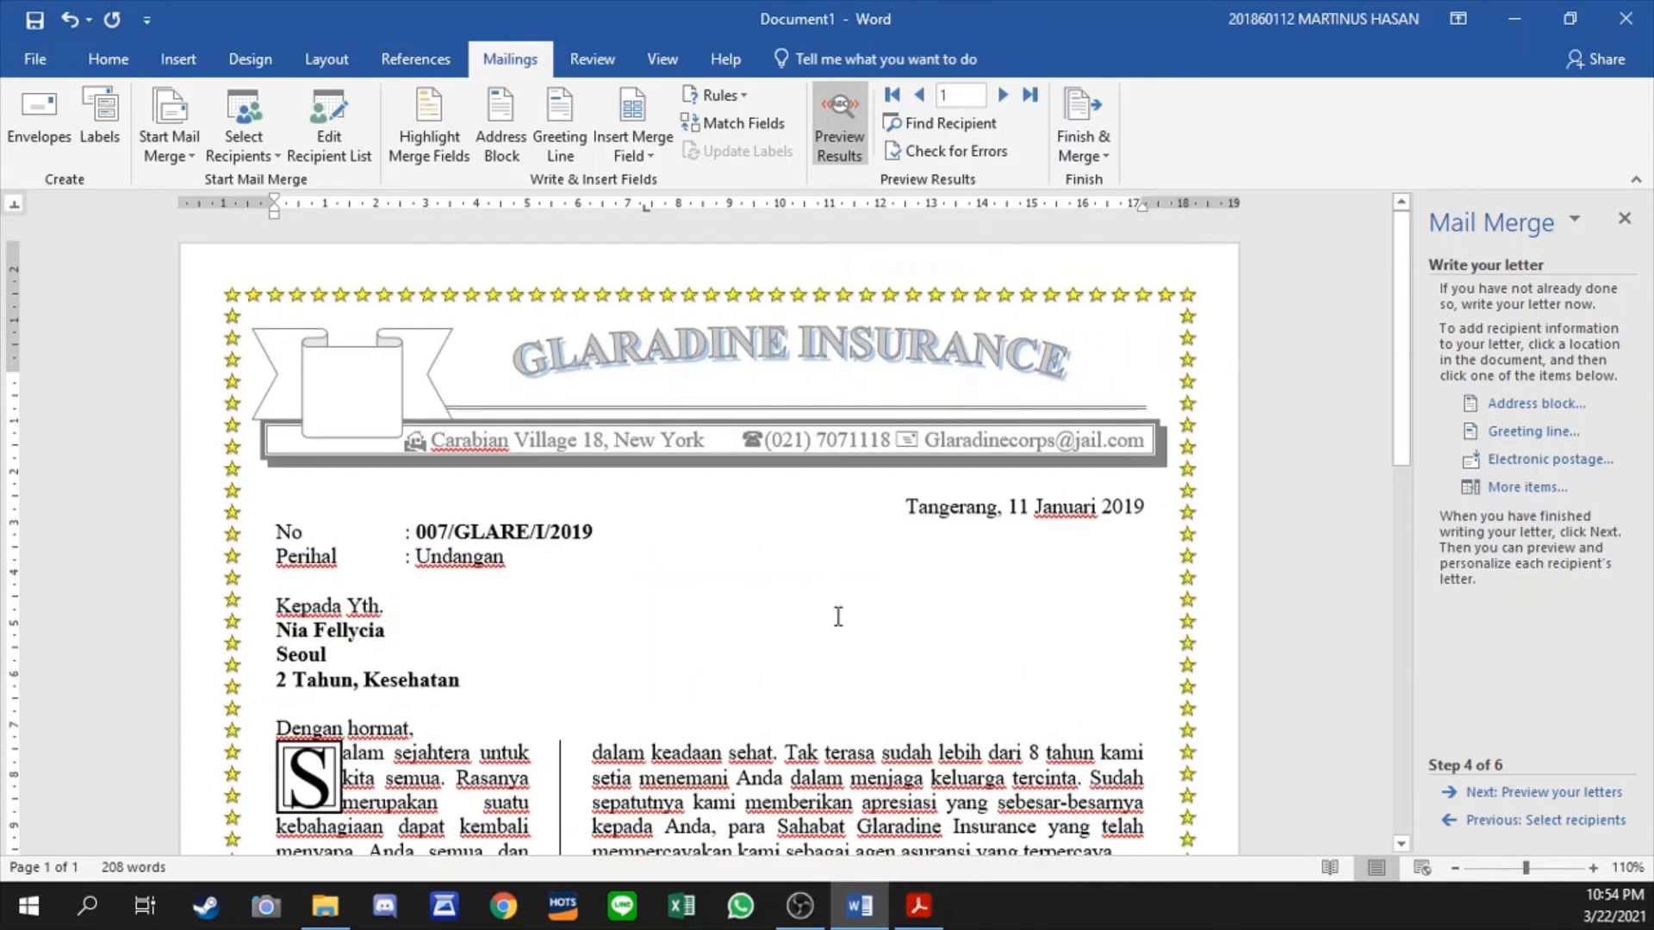
scroll(838, 617, "down", 6)
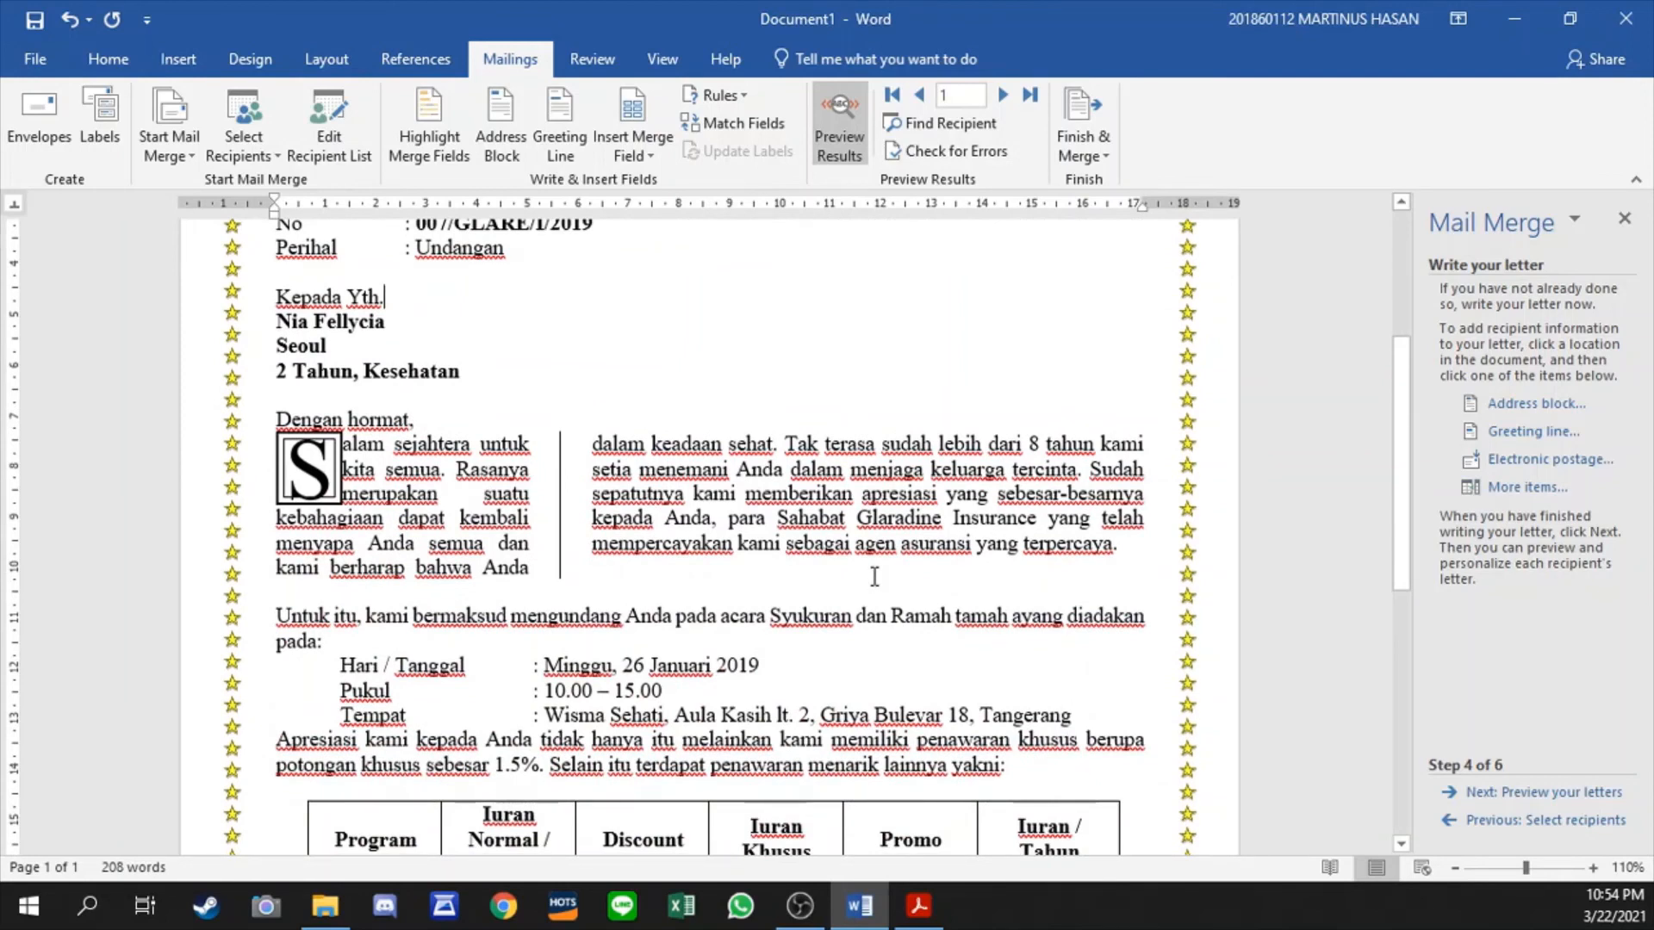
scroll(874, 576, "down", 7)
scroll(874, 576, "up", 10)
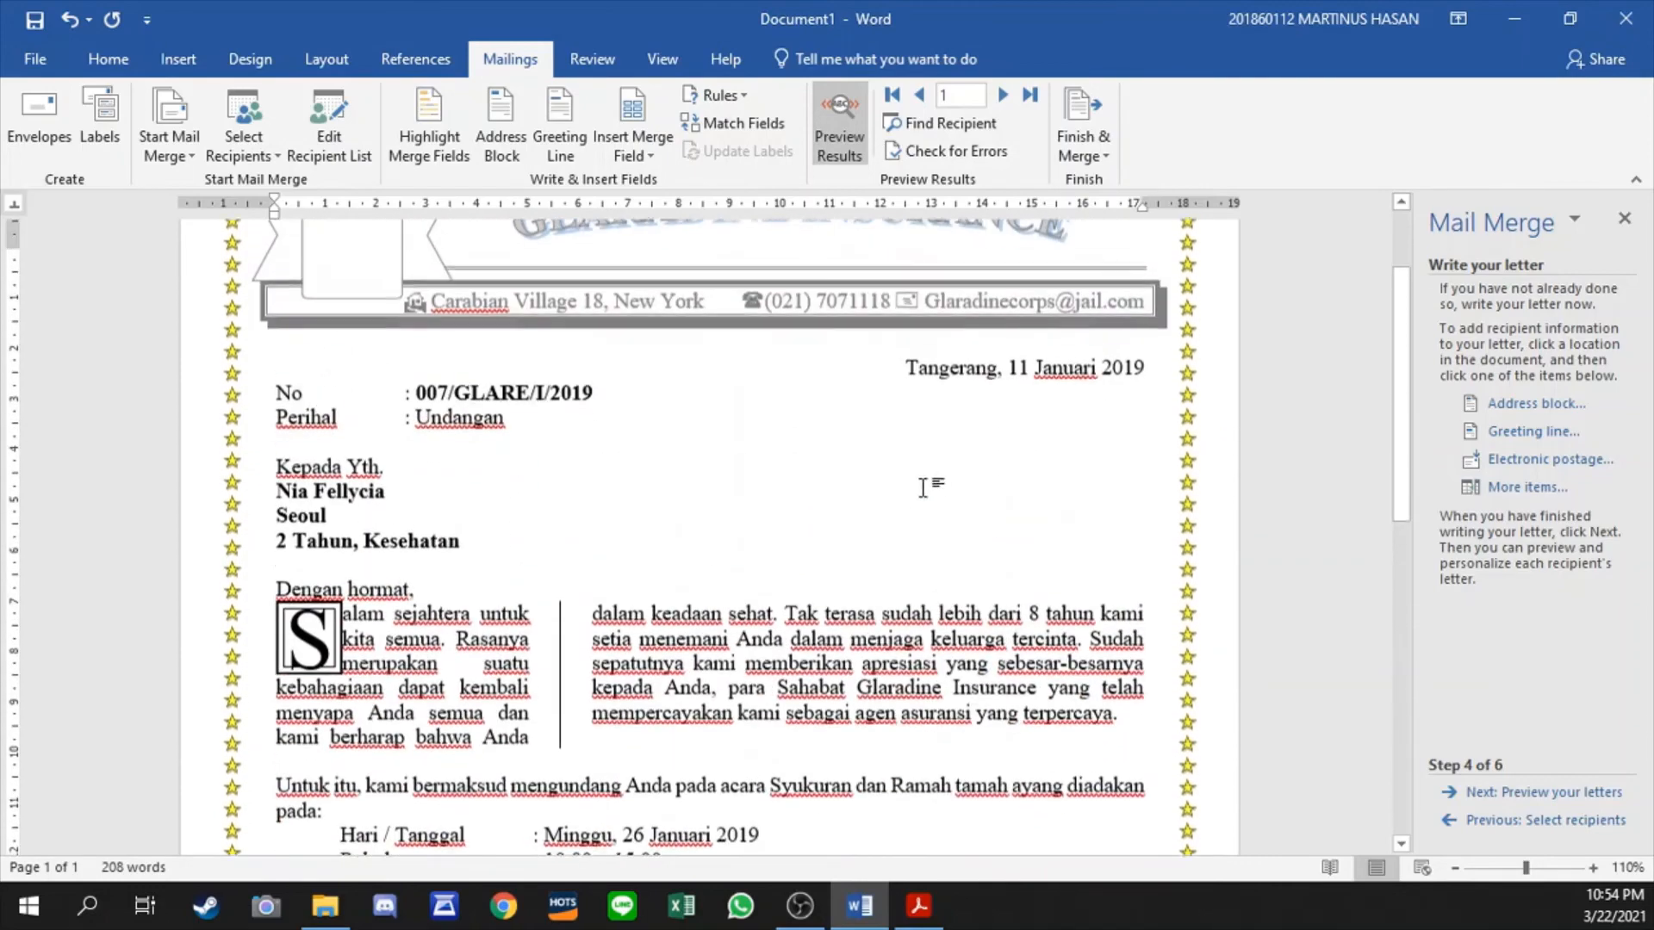
- Take the mail merge wizard back from the letter preview to recipient selection and open the recipient list for editing
left_click(1483, 794)
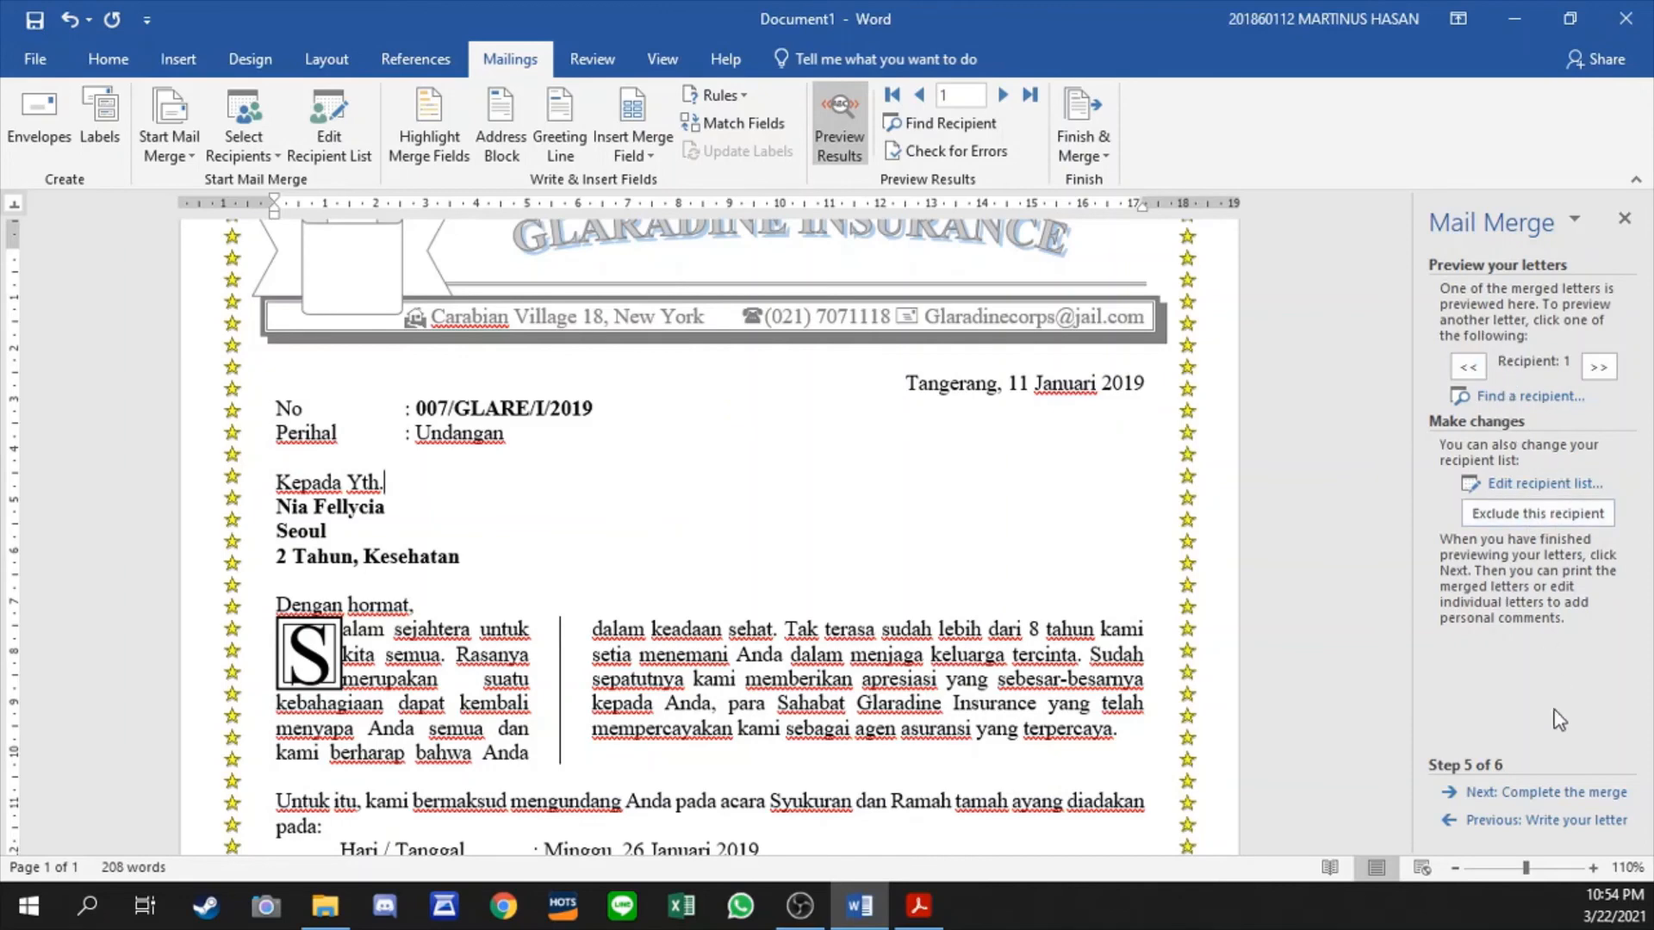
left_click(1516, 819)
left_click(1516, 819)
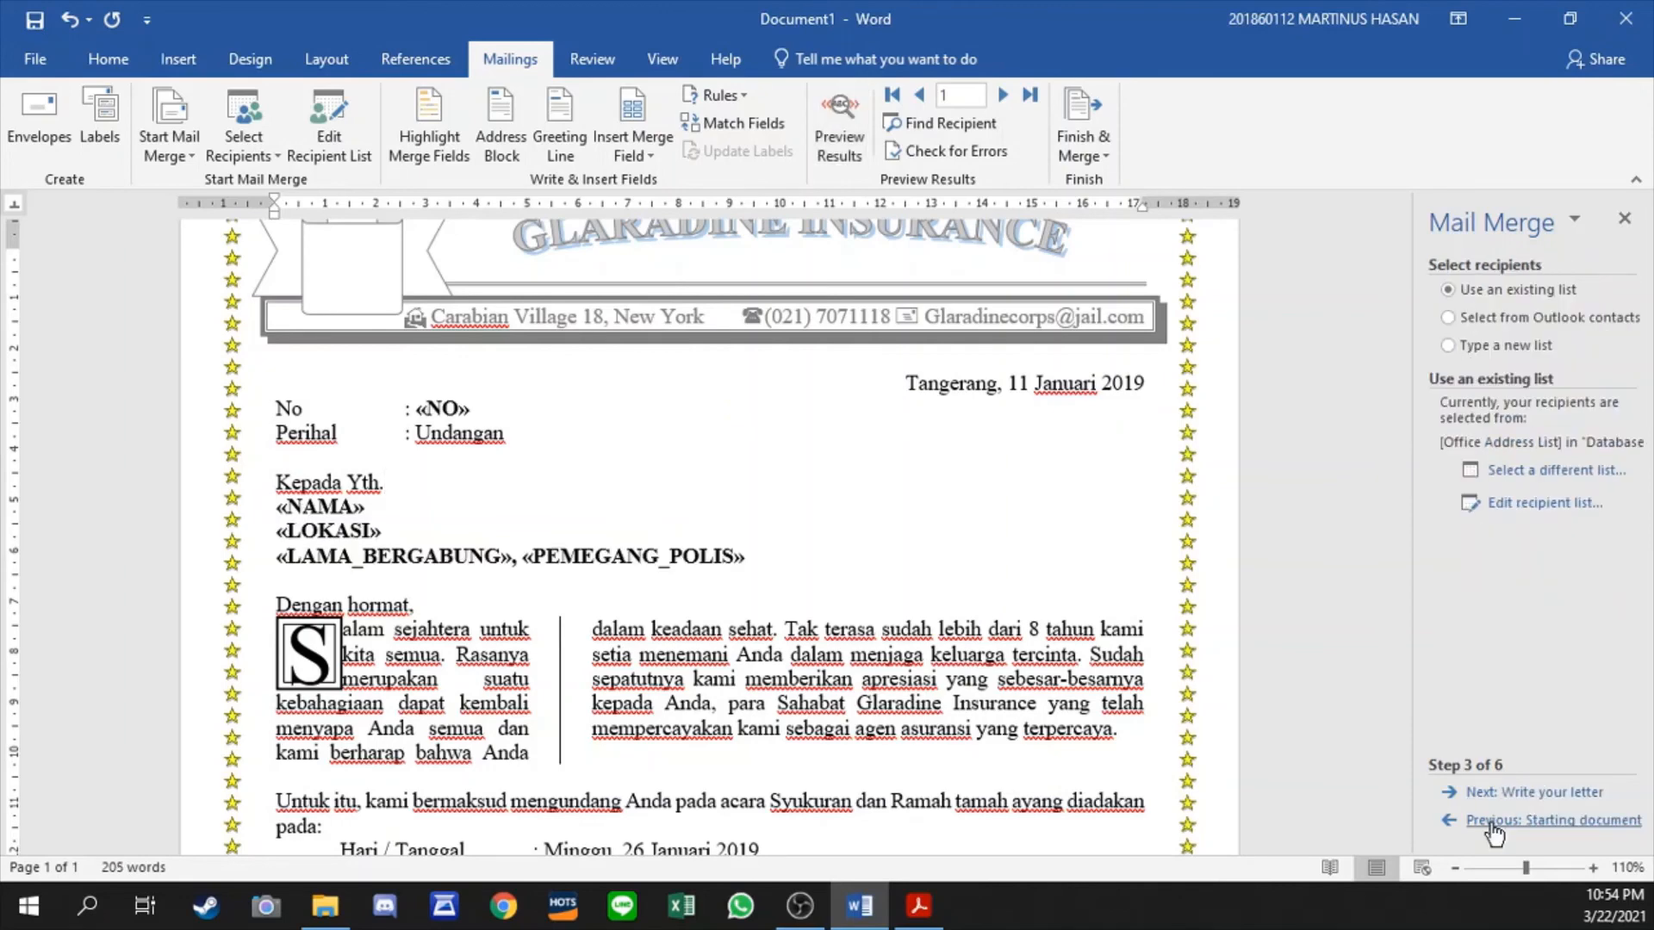
left_click(1538, 503)
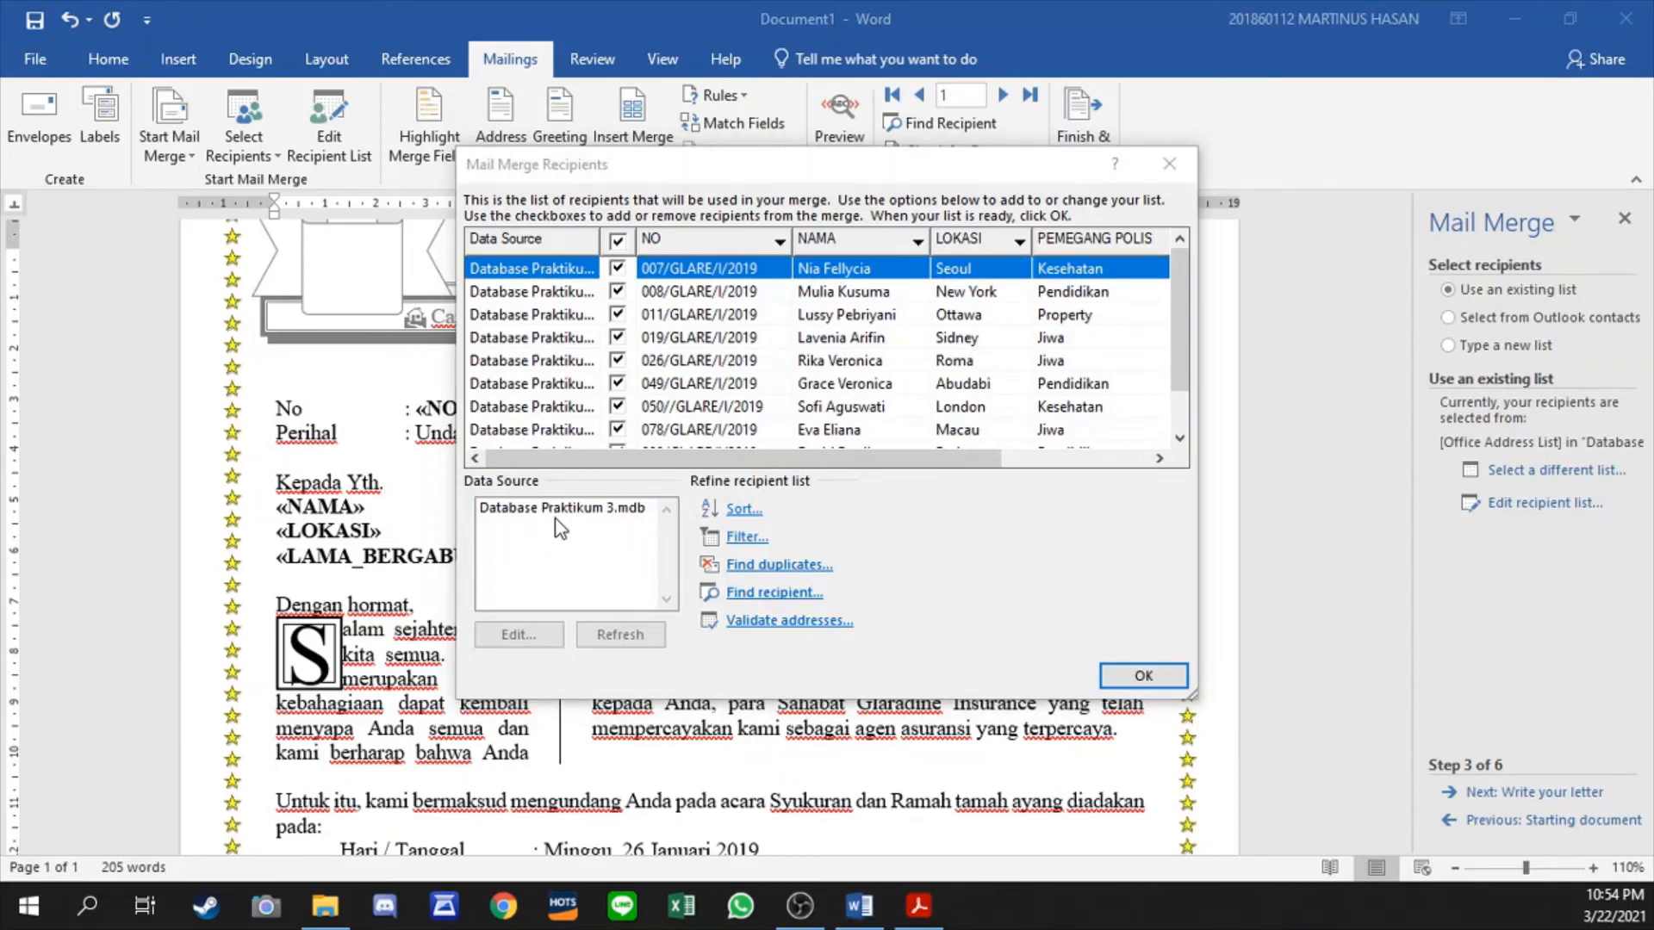
- Search the computer for the file "database praktikum 3", inspect the options for the MDB file, and dismiss the search
left_click(28, 905)
left_click(76, 886)
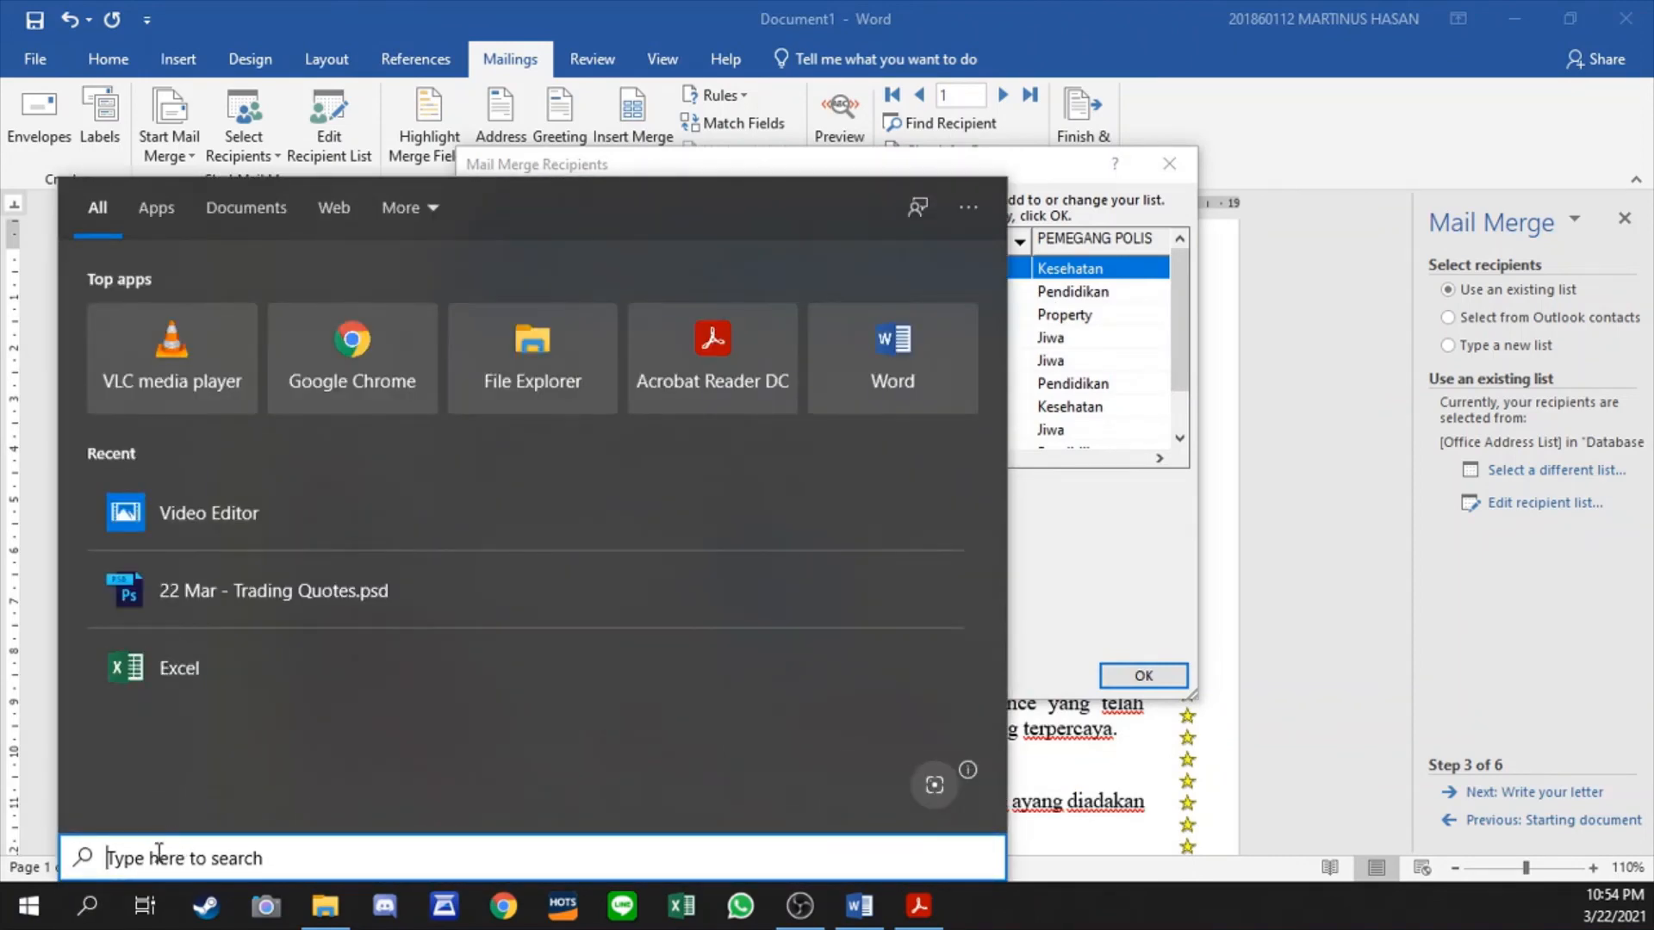
type("database")
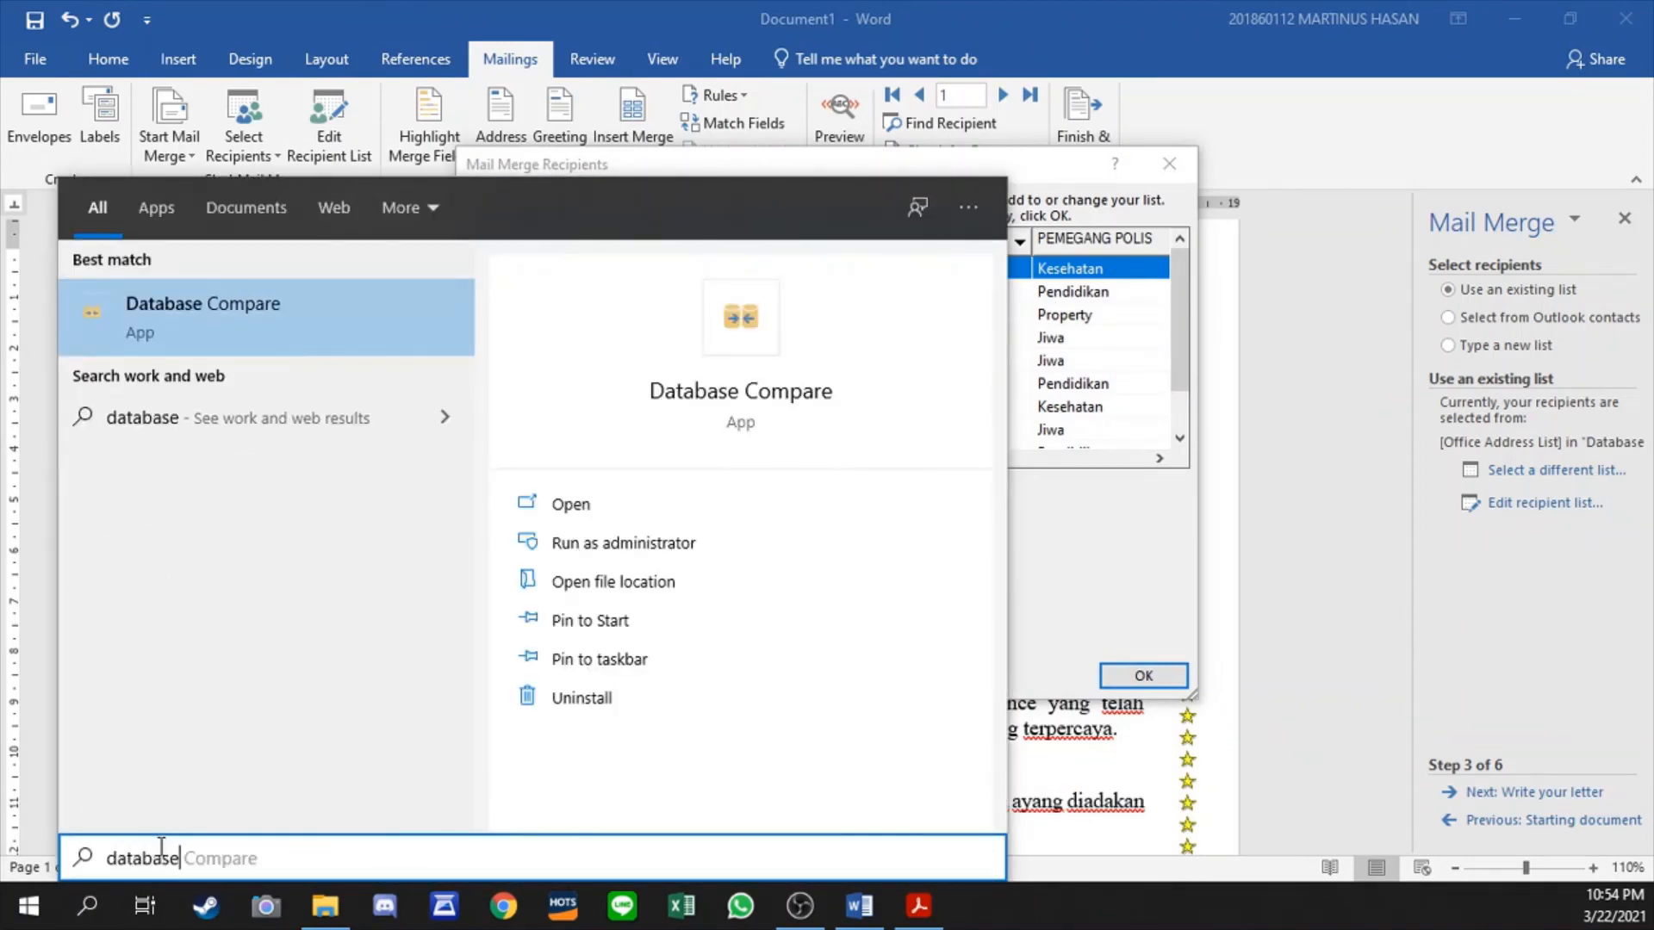
type(" praktikum 3")
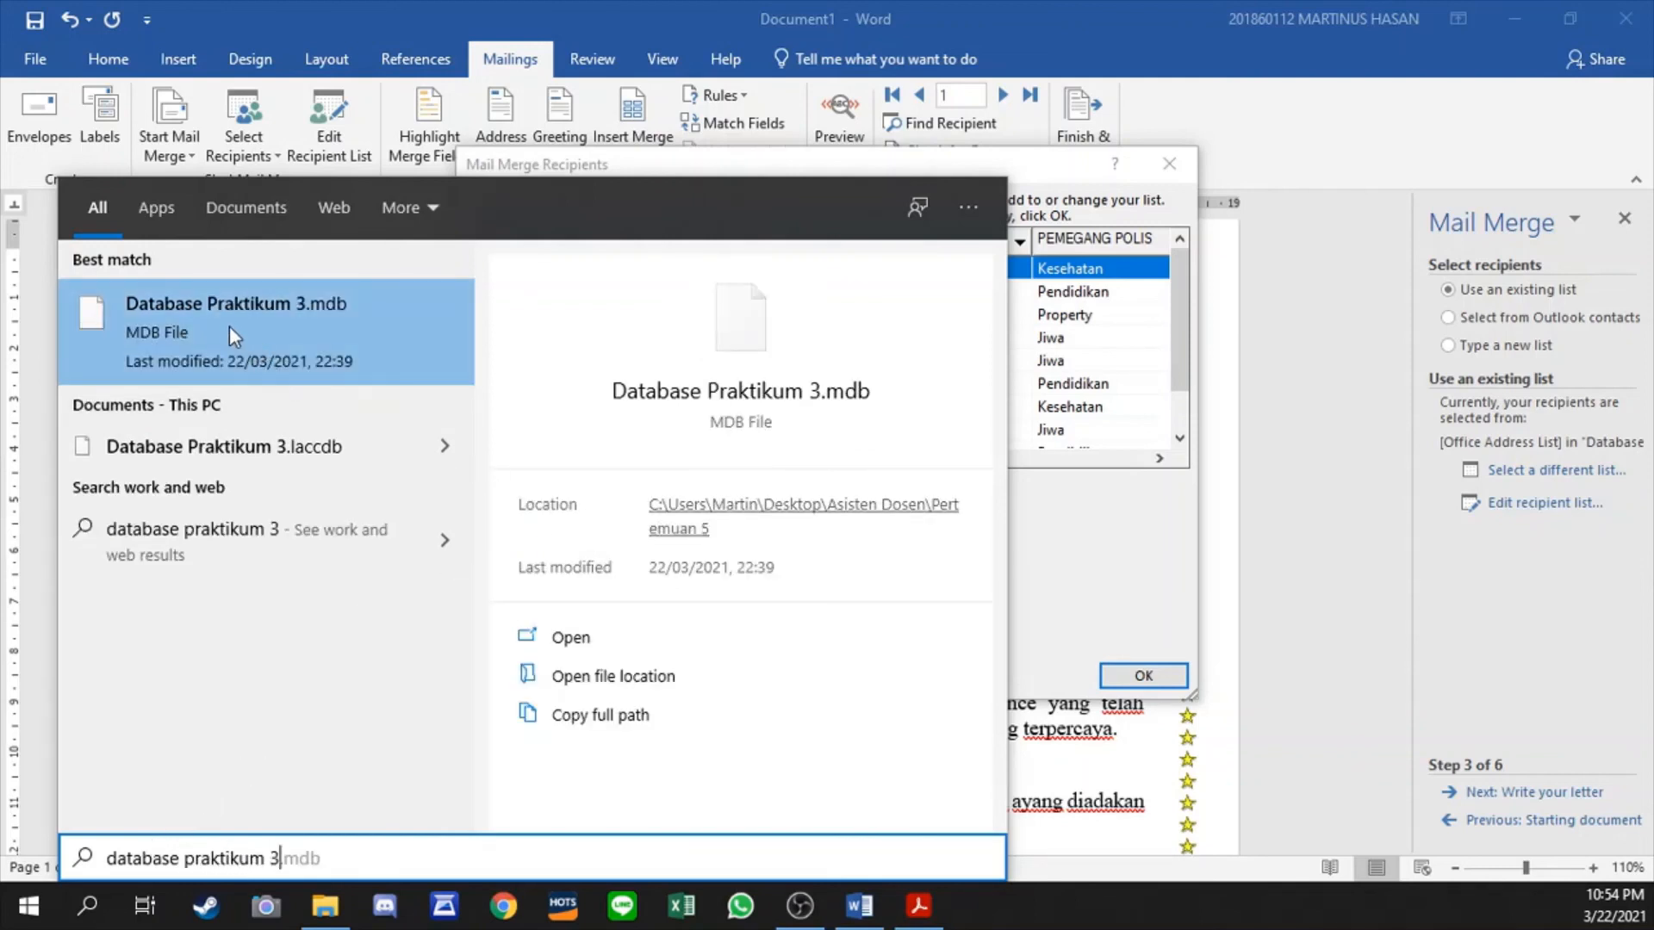
right_click(194, 307)
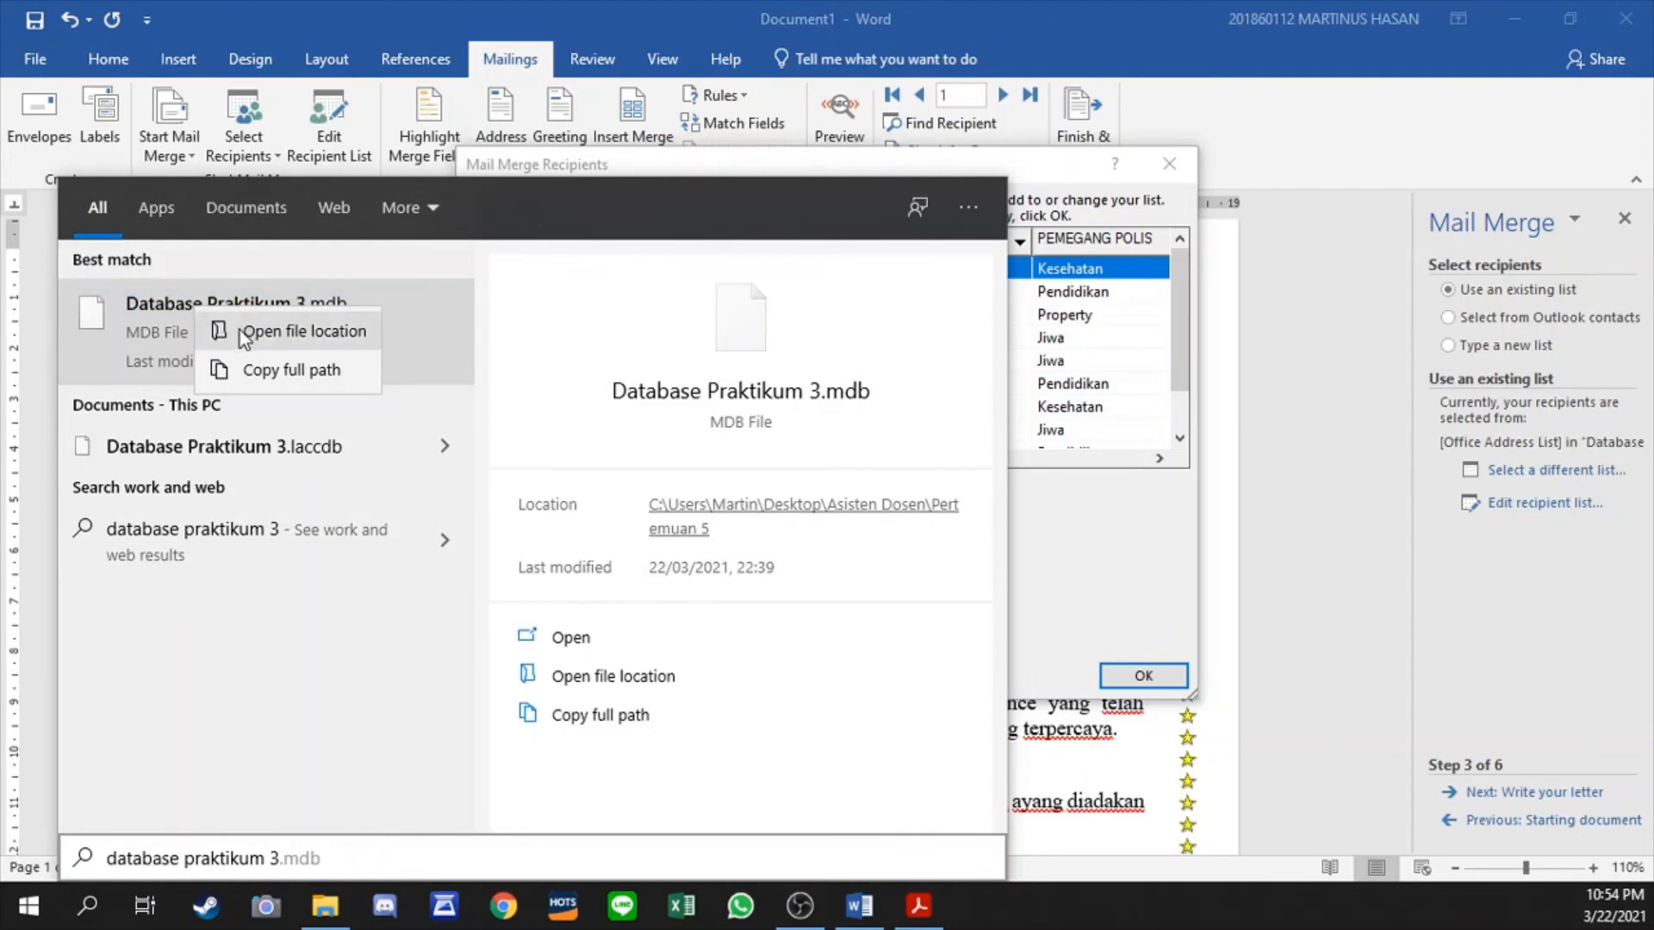
left_click(302, 695)
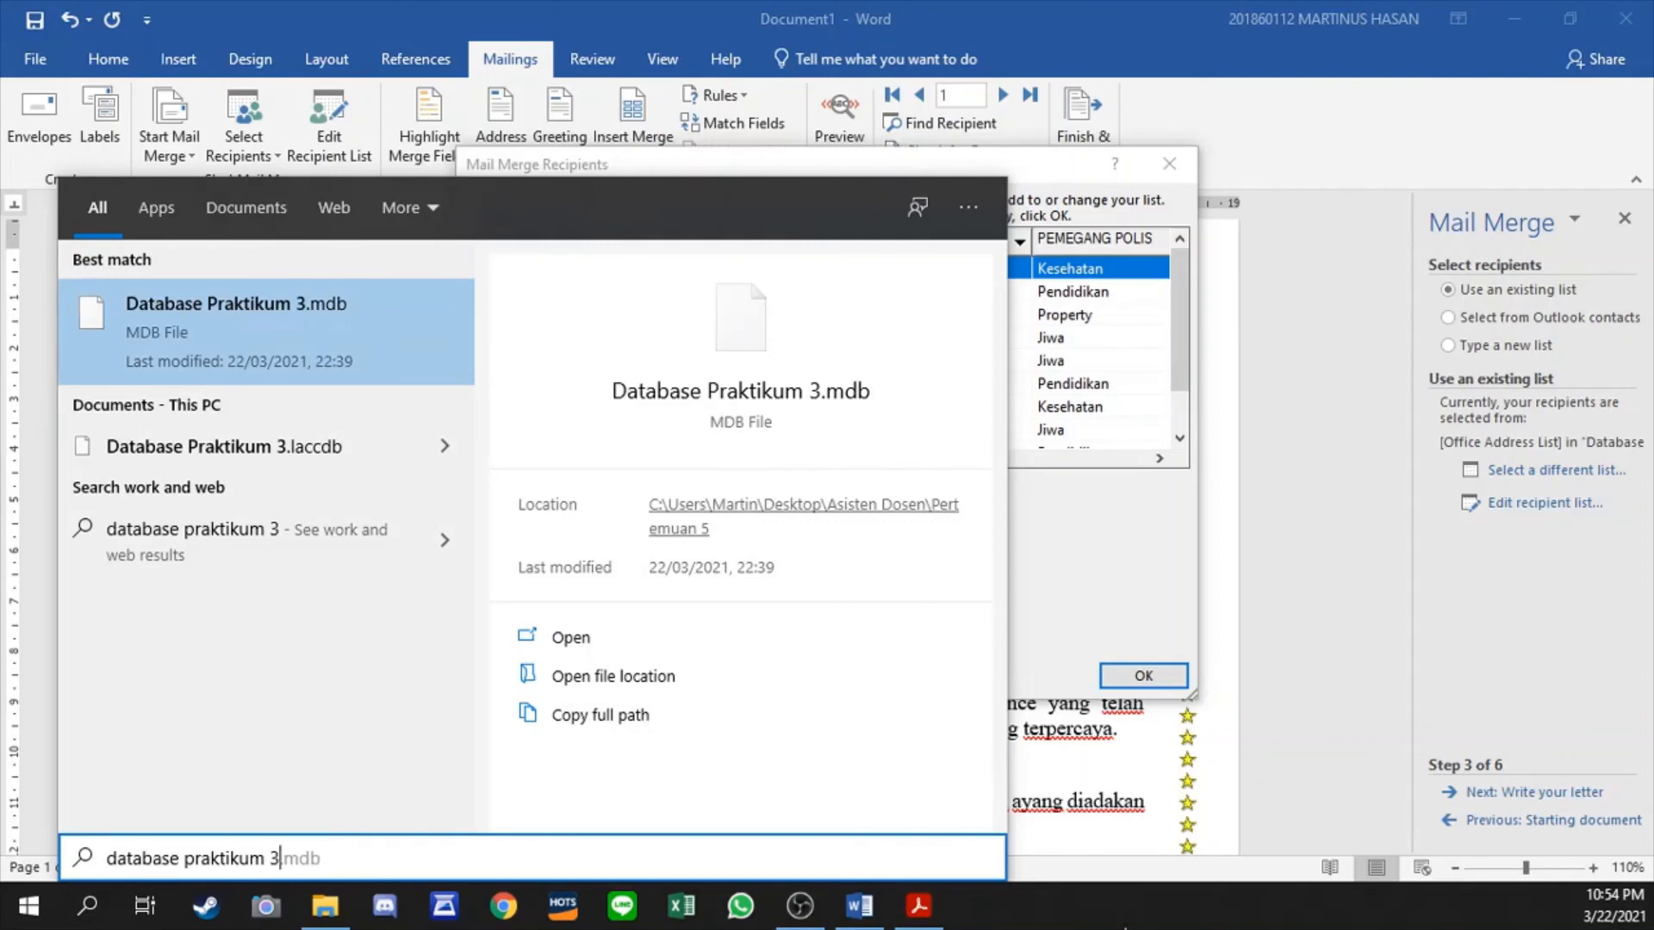
left_click(698, 12)
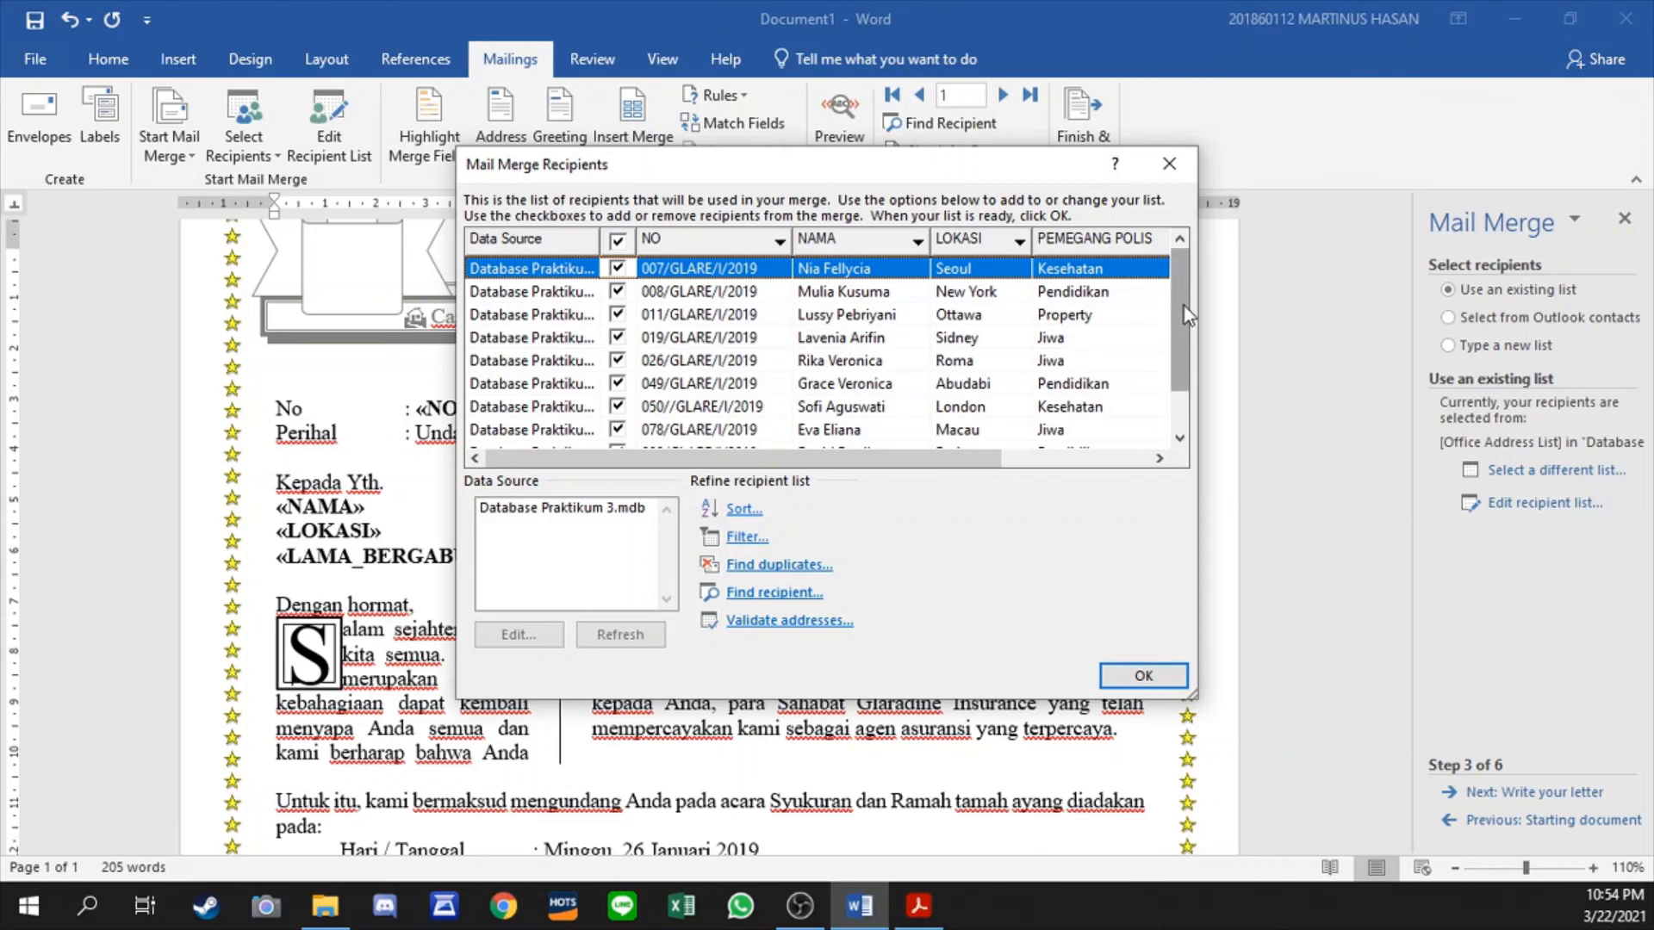
- Look through the recipient list, close it, and examine the letter with its merge fields from letterhead to footer
mouse_move(1184, 305)
left_mouse_down()
mouse_move(1174, 340)
mouse_move(1192, 291)
left_mouse_up()
left_click(1146, 672)
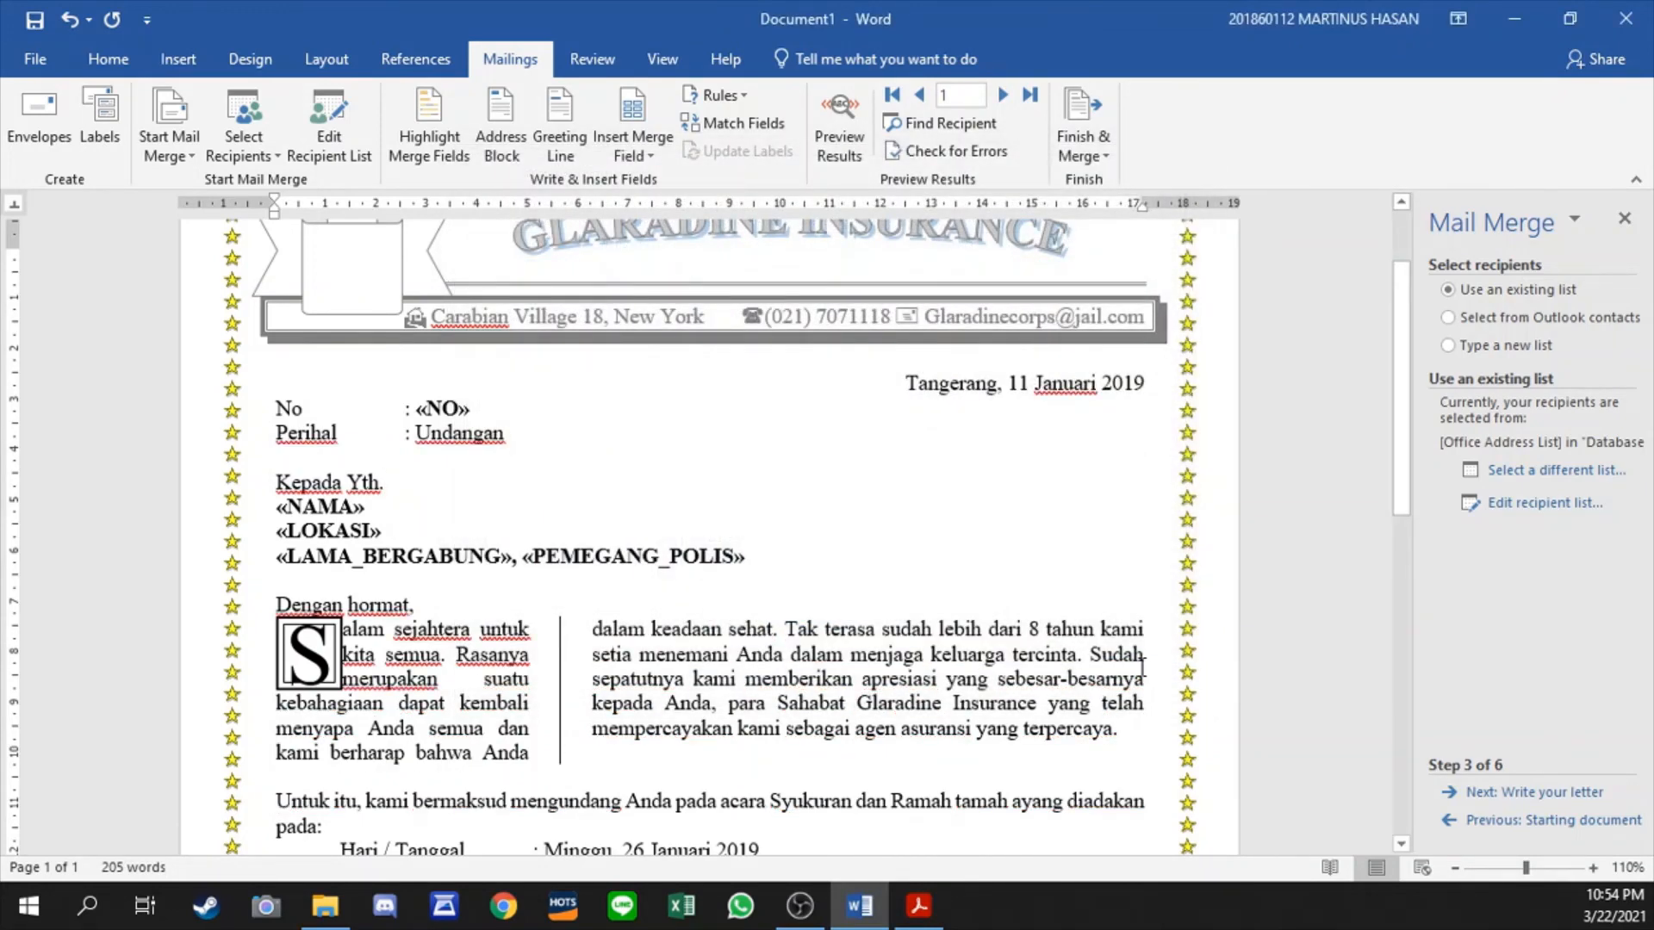
scroll(900, 466, "up", 3)
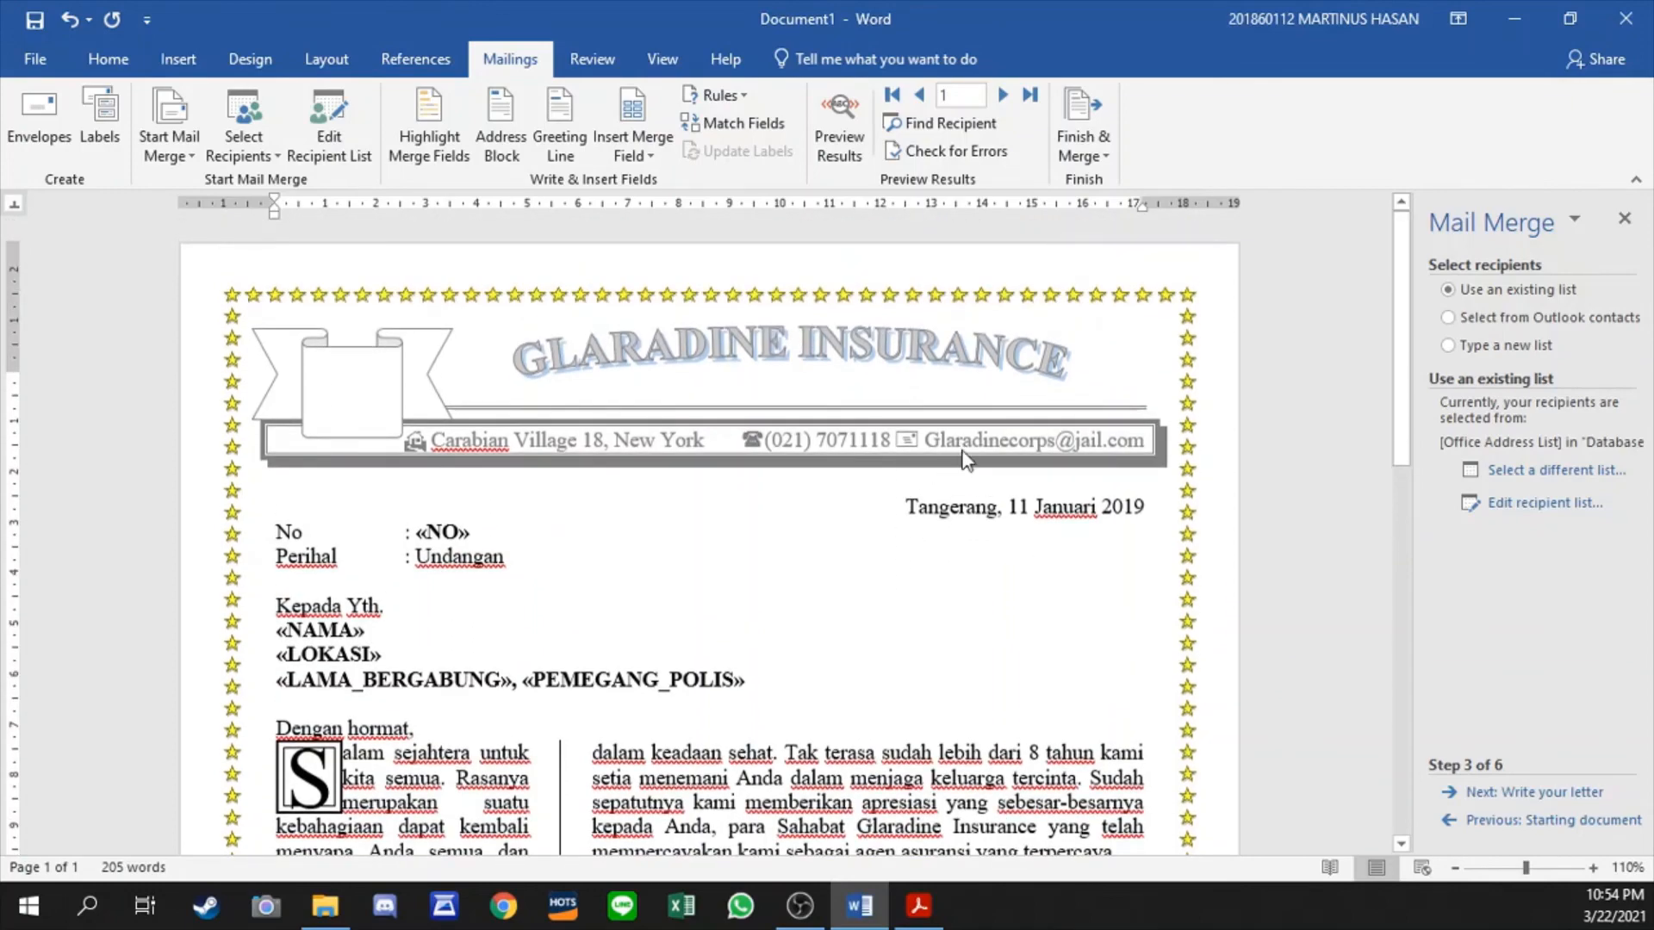
scroll(964, 459, "down", 12)
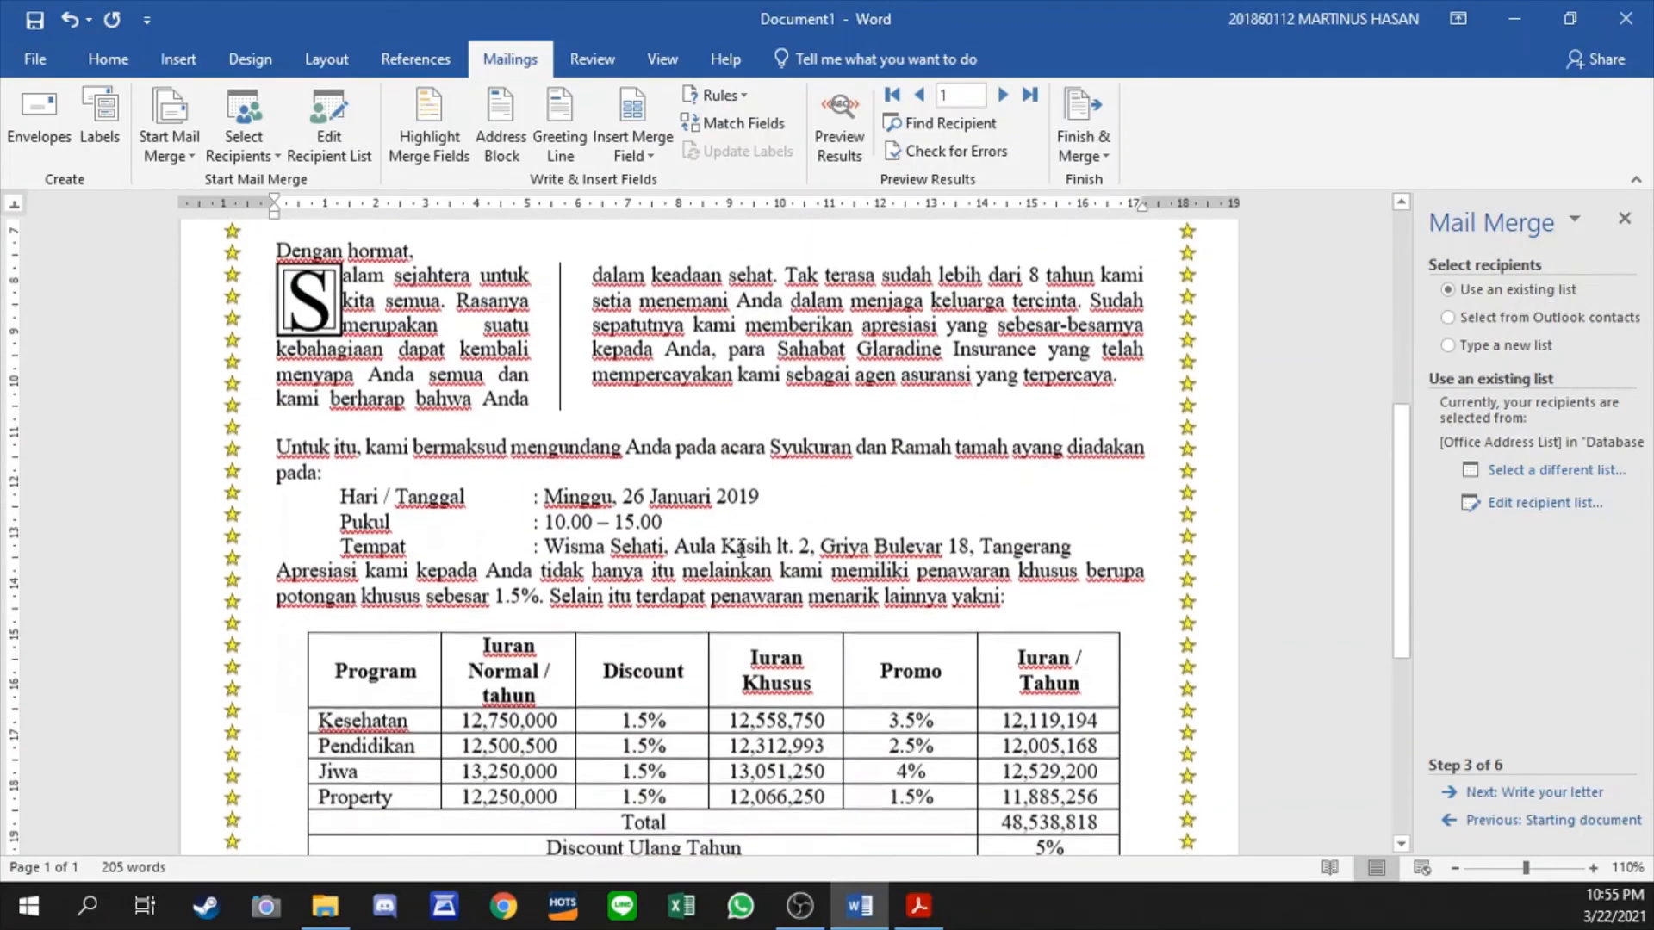
scroll(741, 548, "down", 10)
scroll(775, 534, "up", 19)
scroll(791, 519, "down", 7)
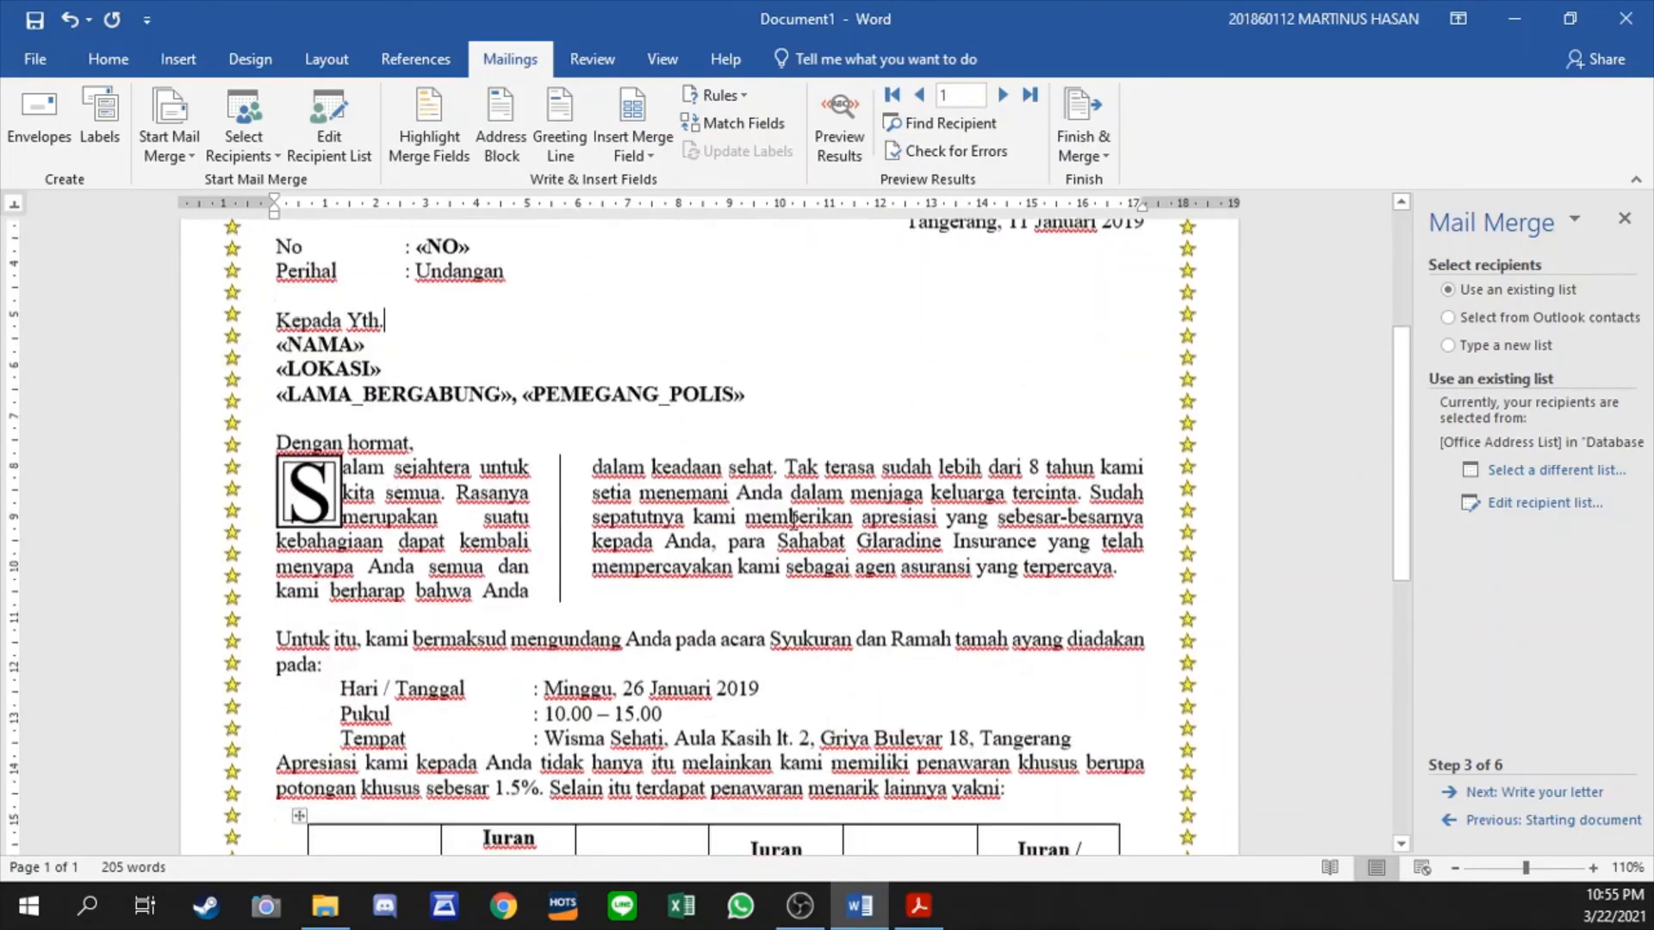
scroll(796, 518, "down", 14)
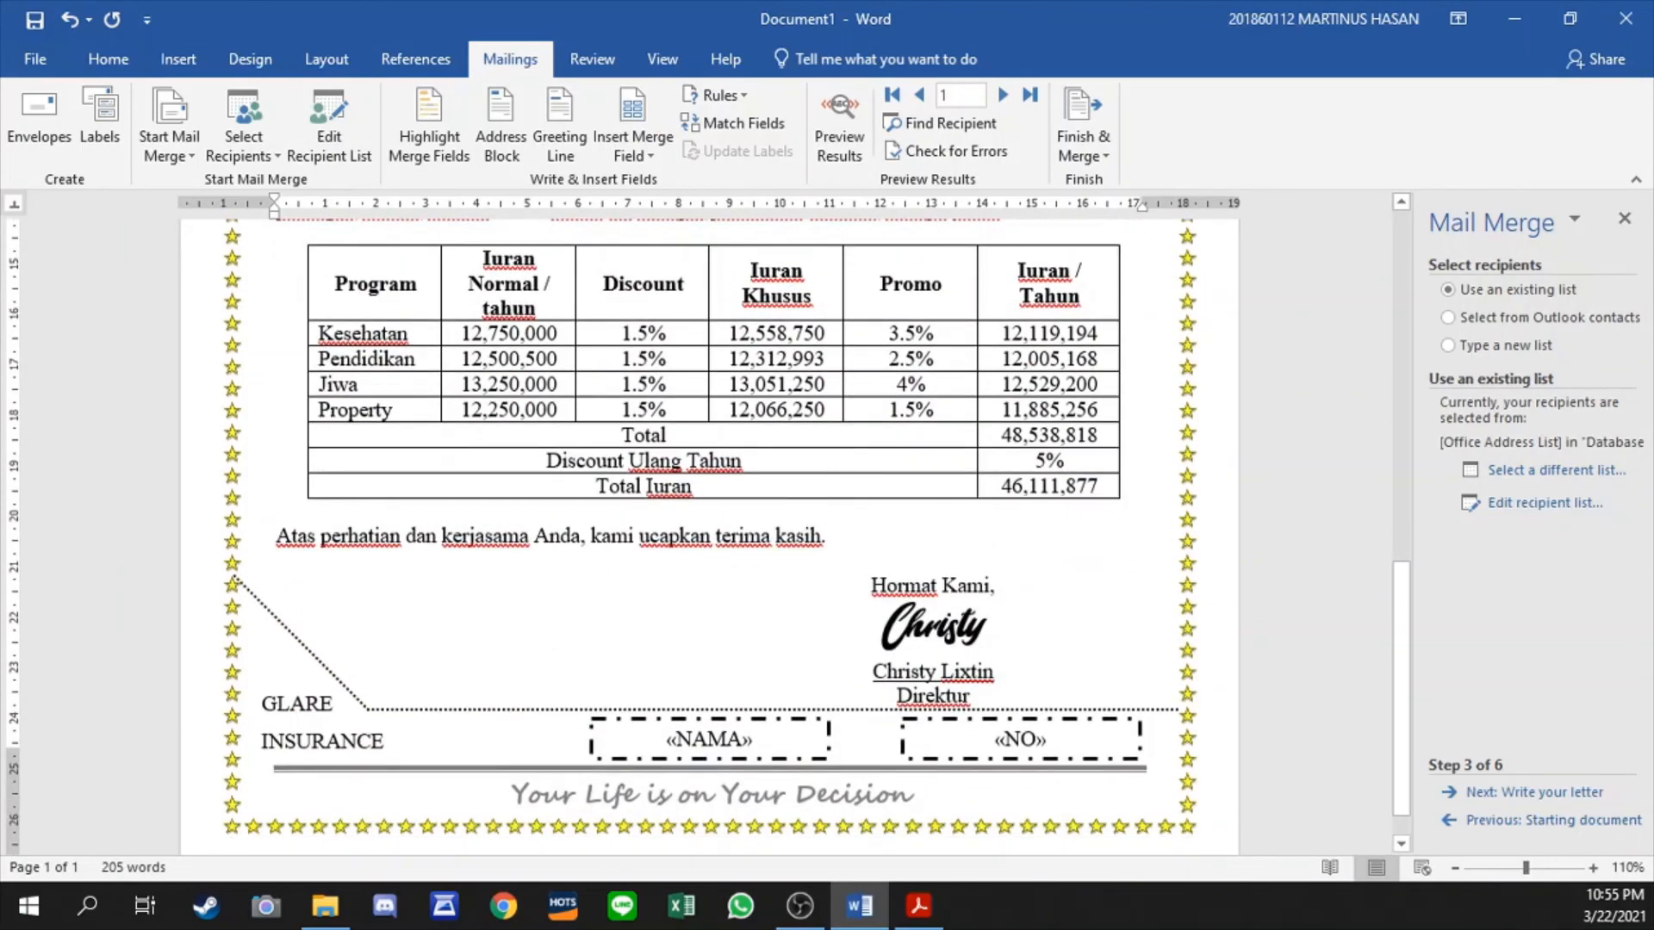
scroll(978, 483, "up", 15)
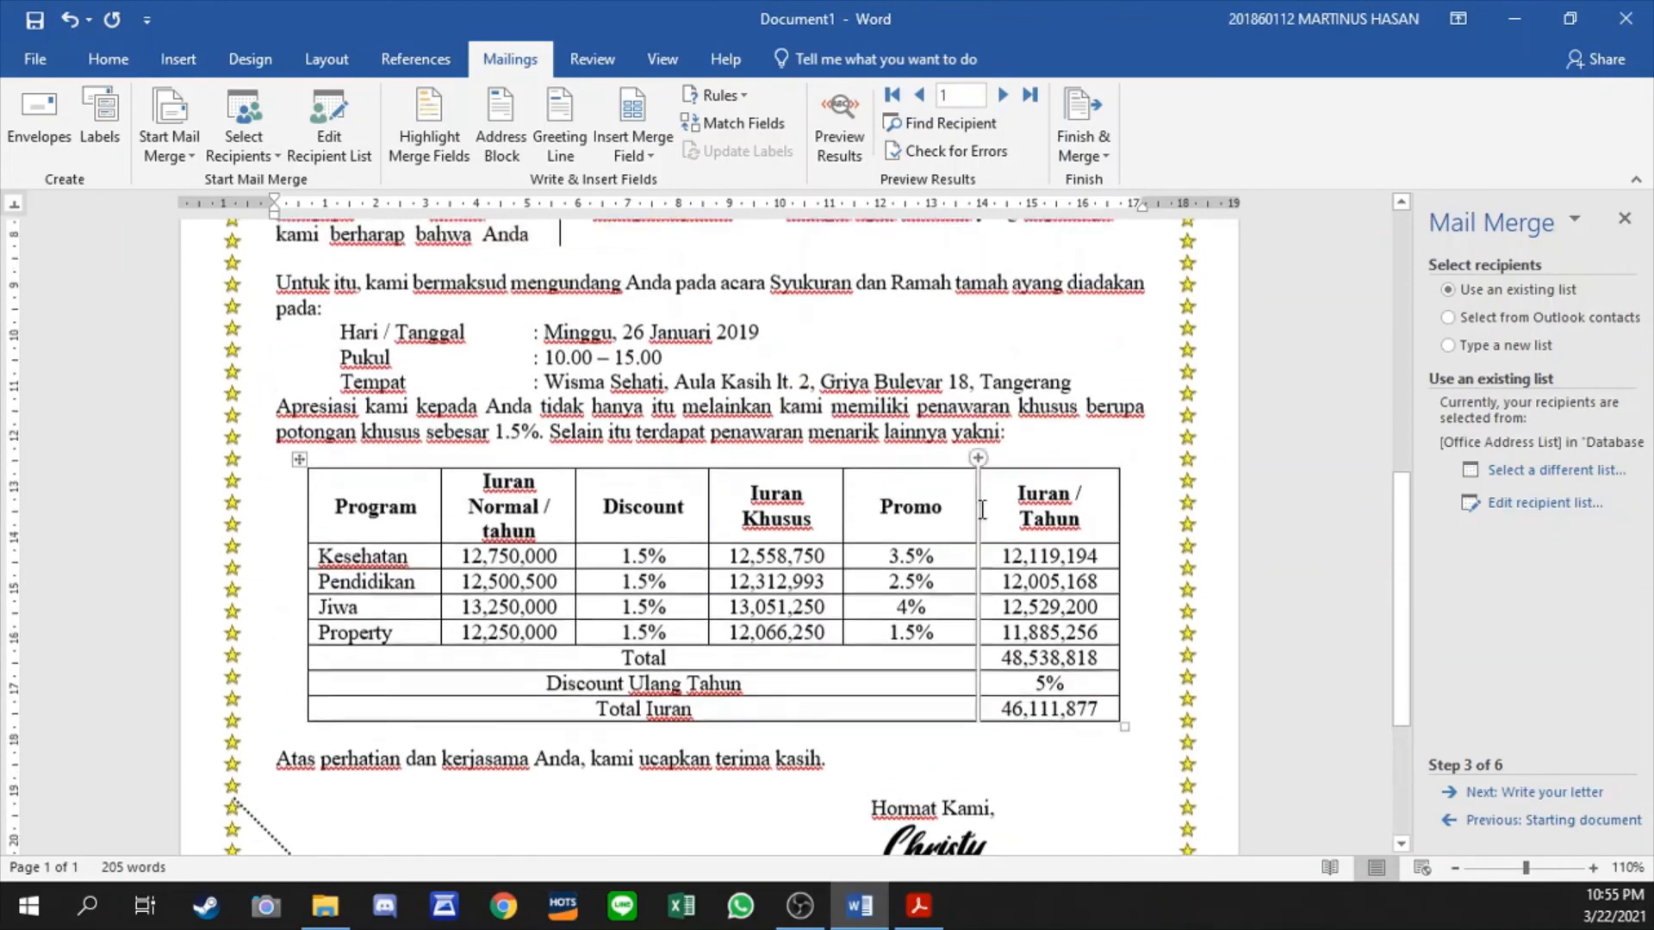
scroll(979, 483, "up", 3)
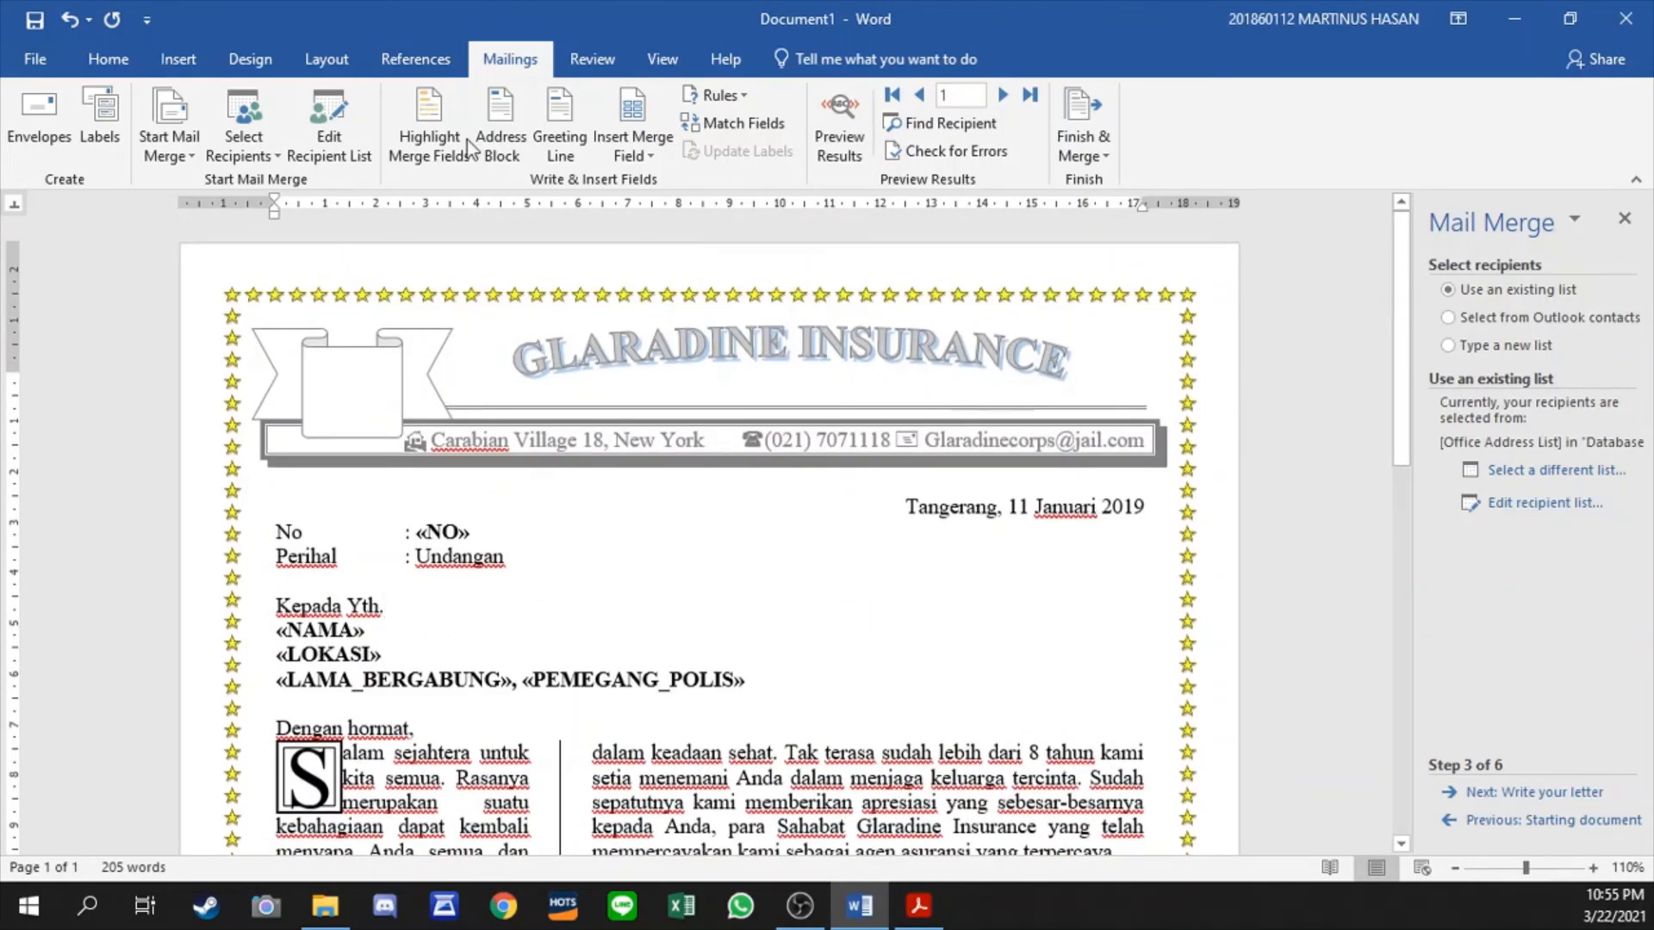
- Add a custom diagonal, semitransparent text watermark reading "GLARADINE INSURANCE" in Times New Roman with automatic size
left_click(250, 59)
left_click(1456, 140)
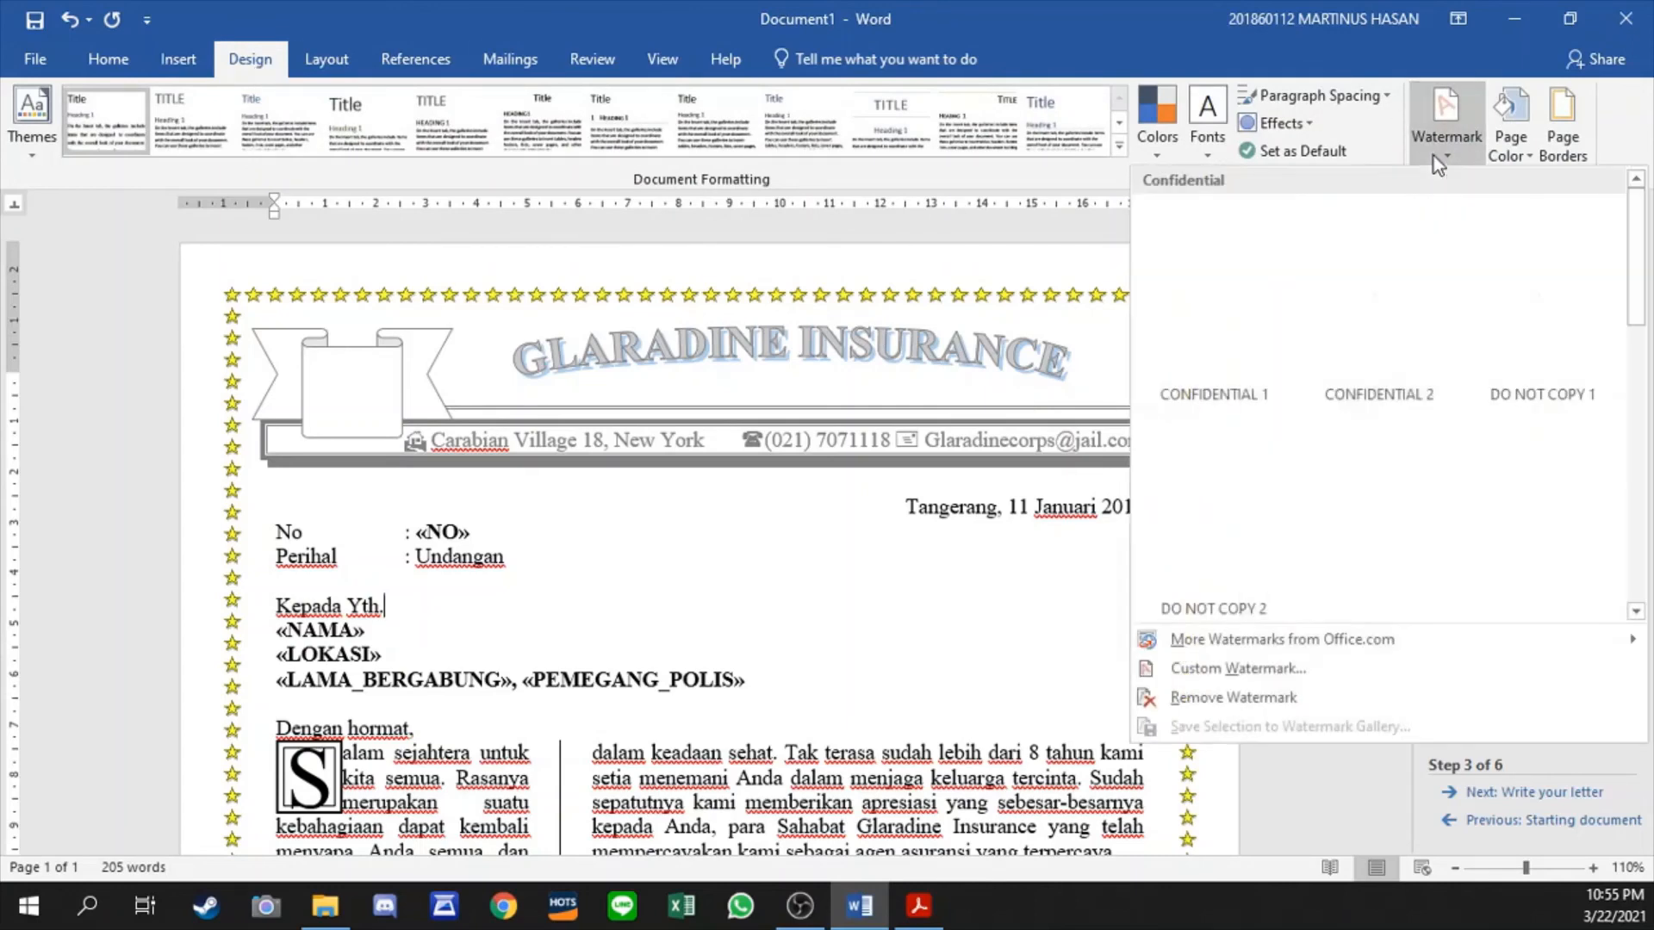
left_click(1239, 671)
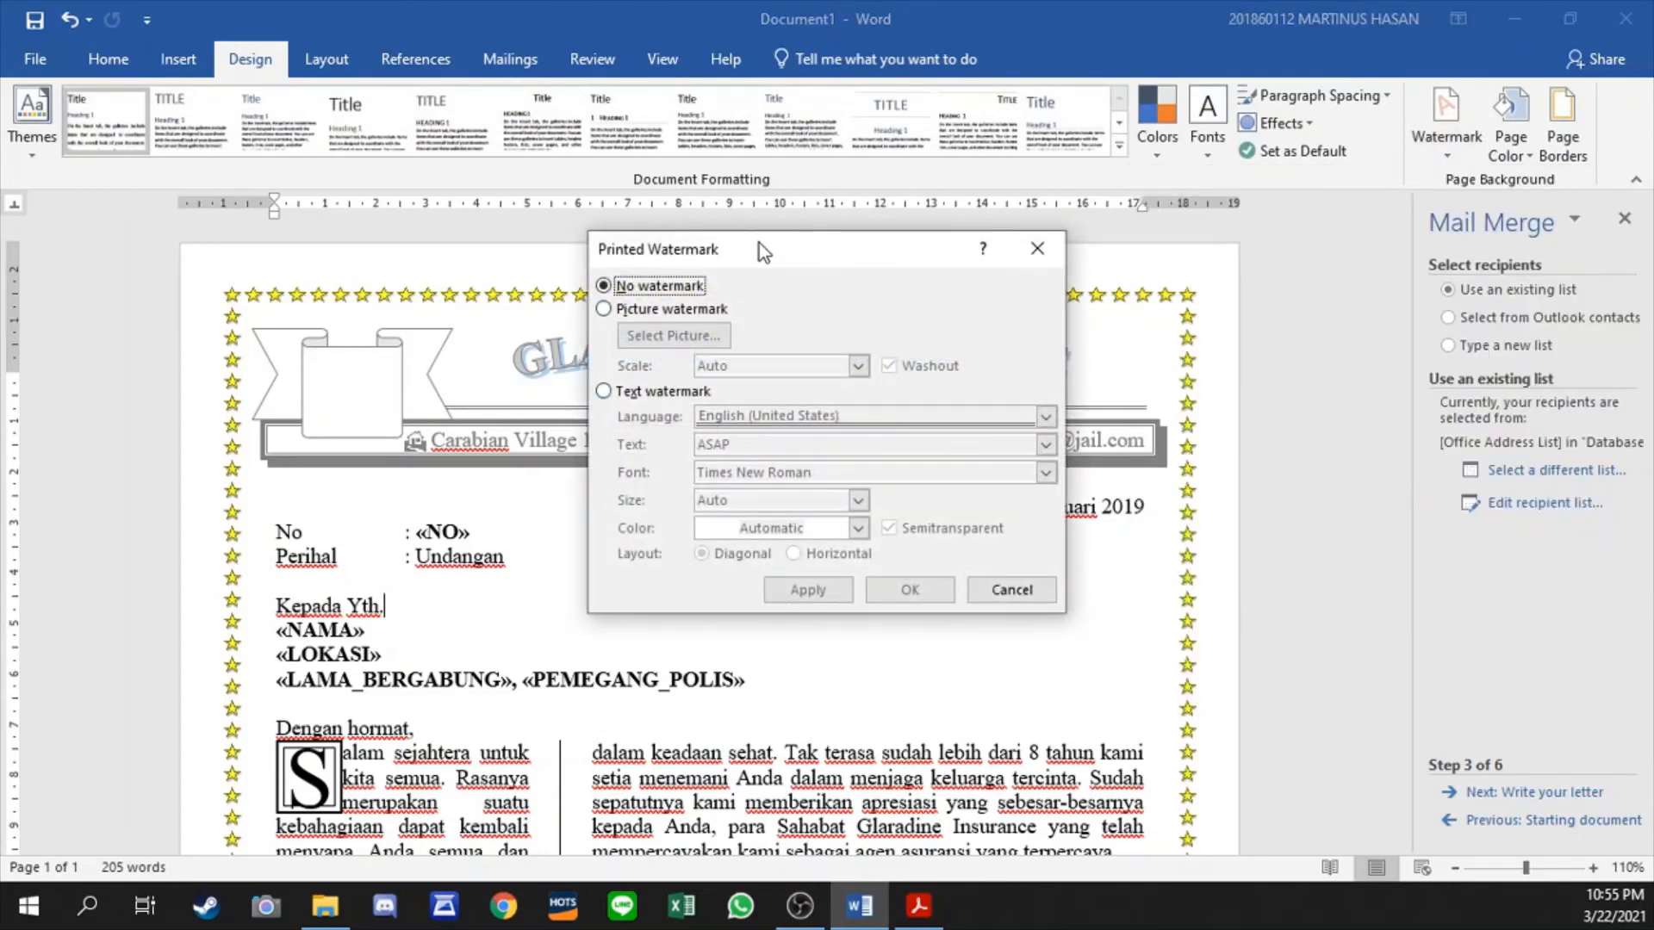
left_click_drag(762, 252, 960, 441)
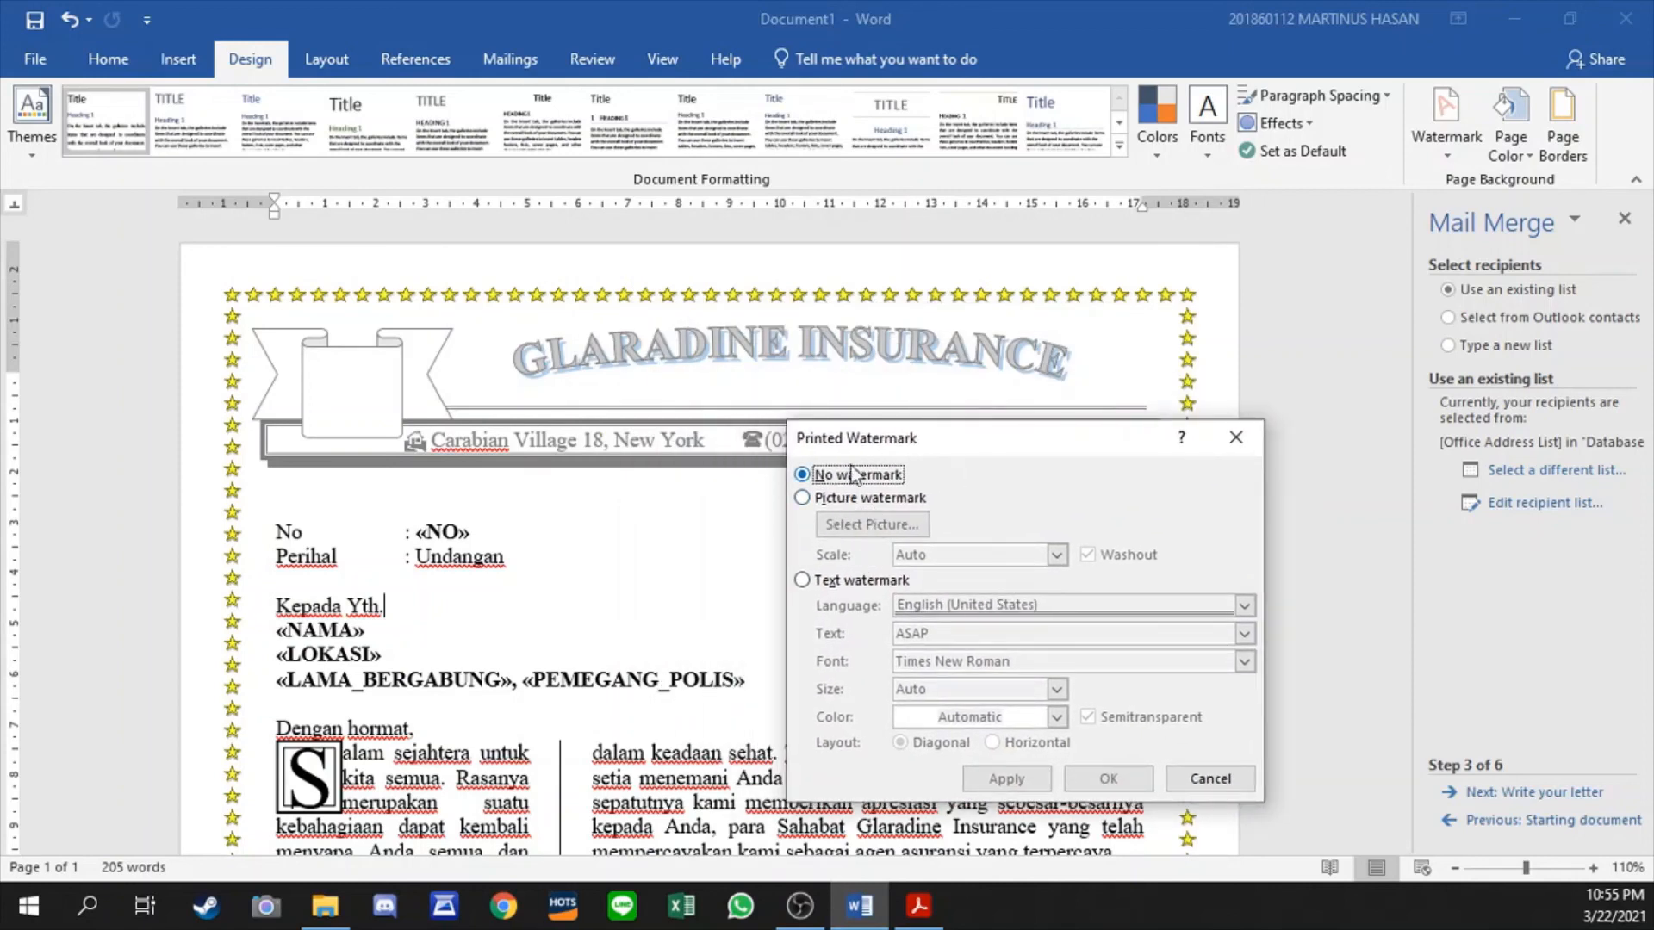
left_click(839, 580)
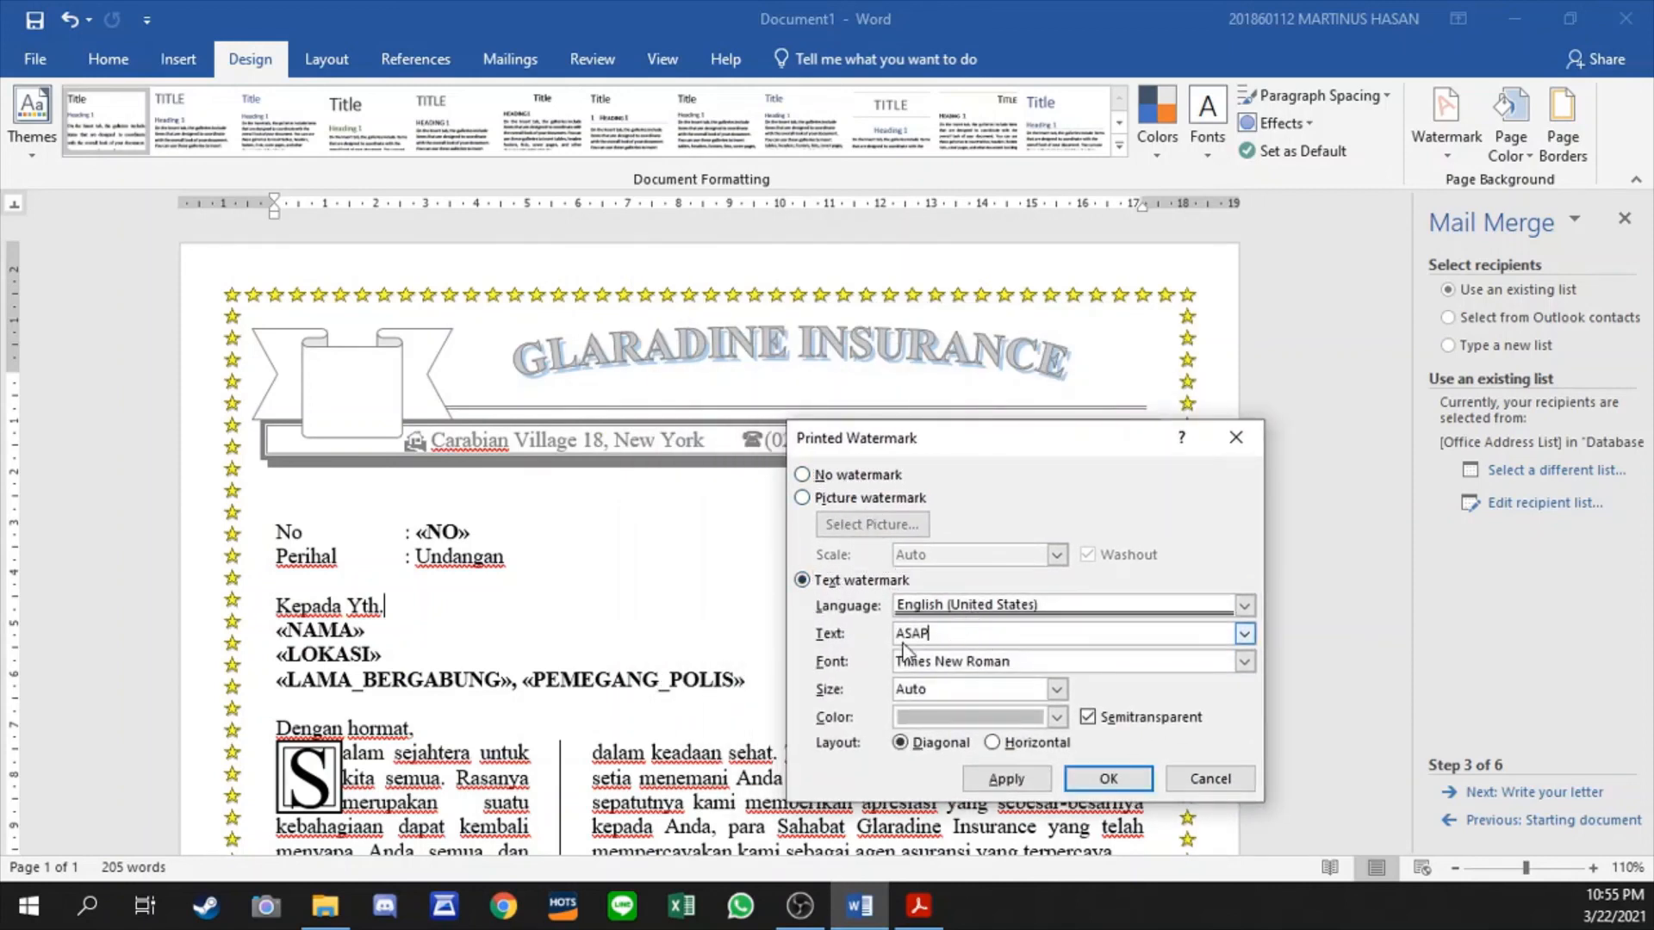
double_click(974, 642)
type("GLARADINE INSURANCE")
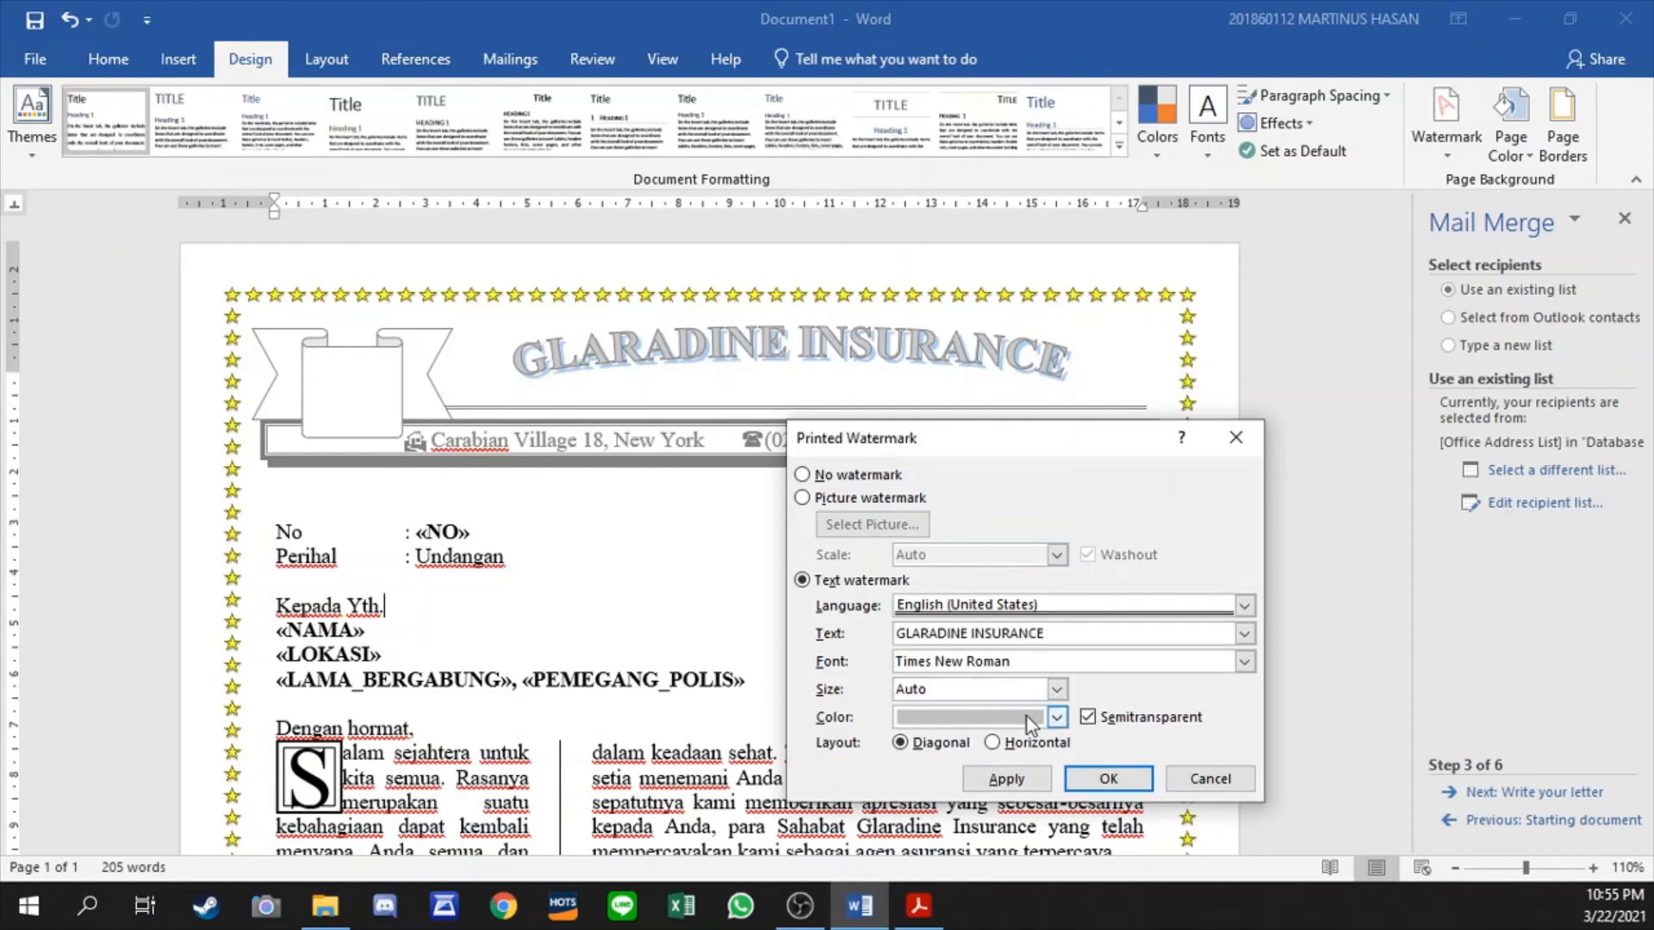
left_click(1006, 779)
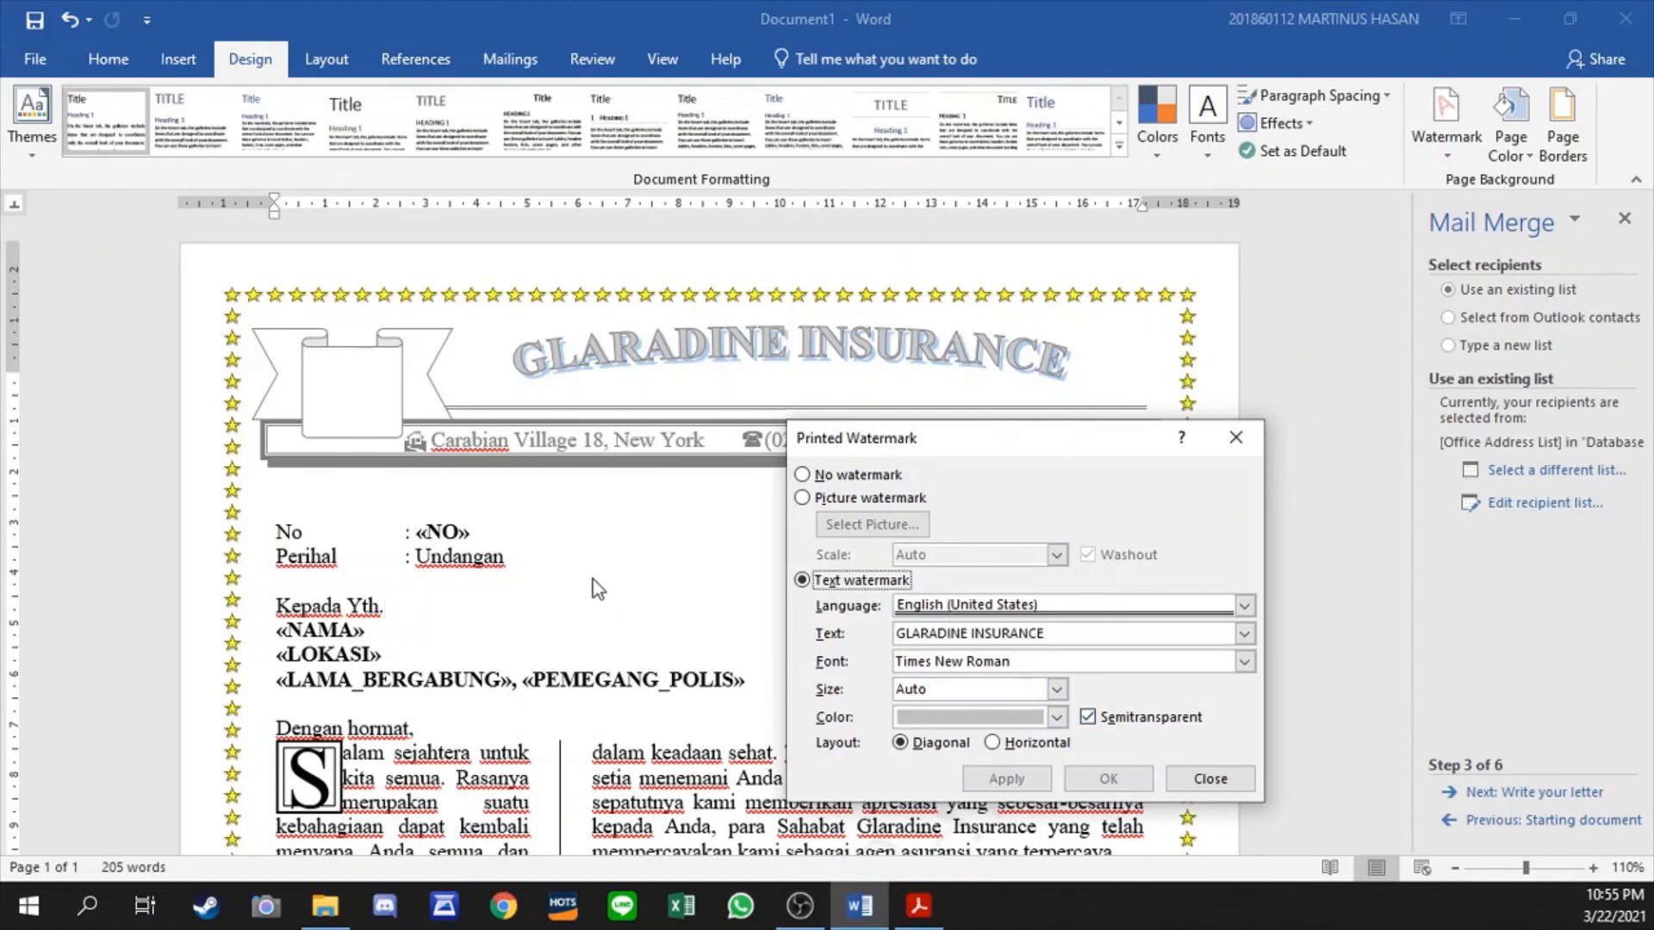
left_click(1209, 779)
scroll(863, 358, "down", 7)
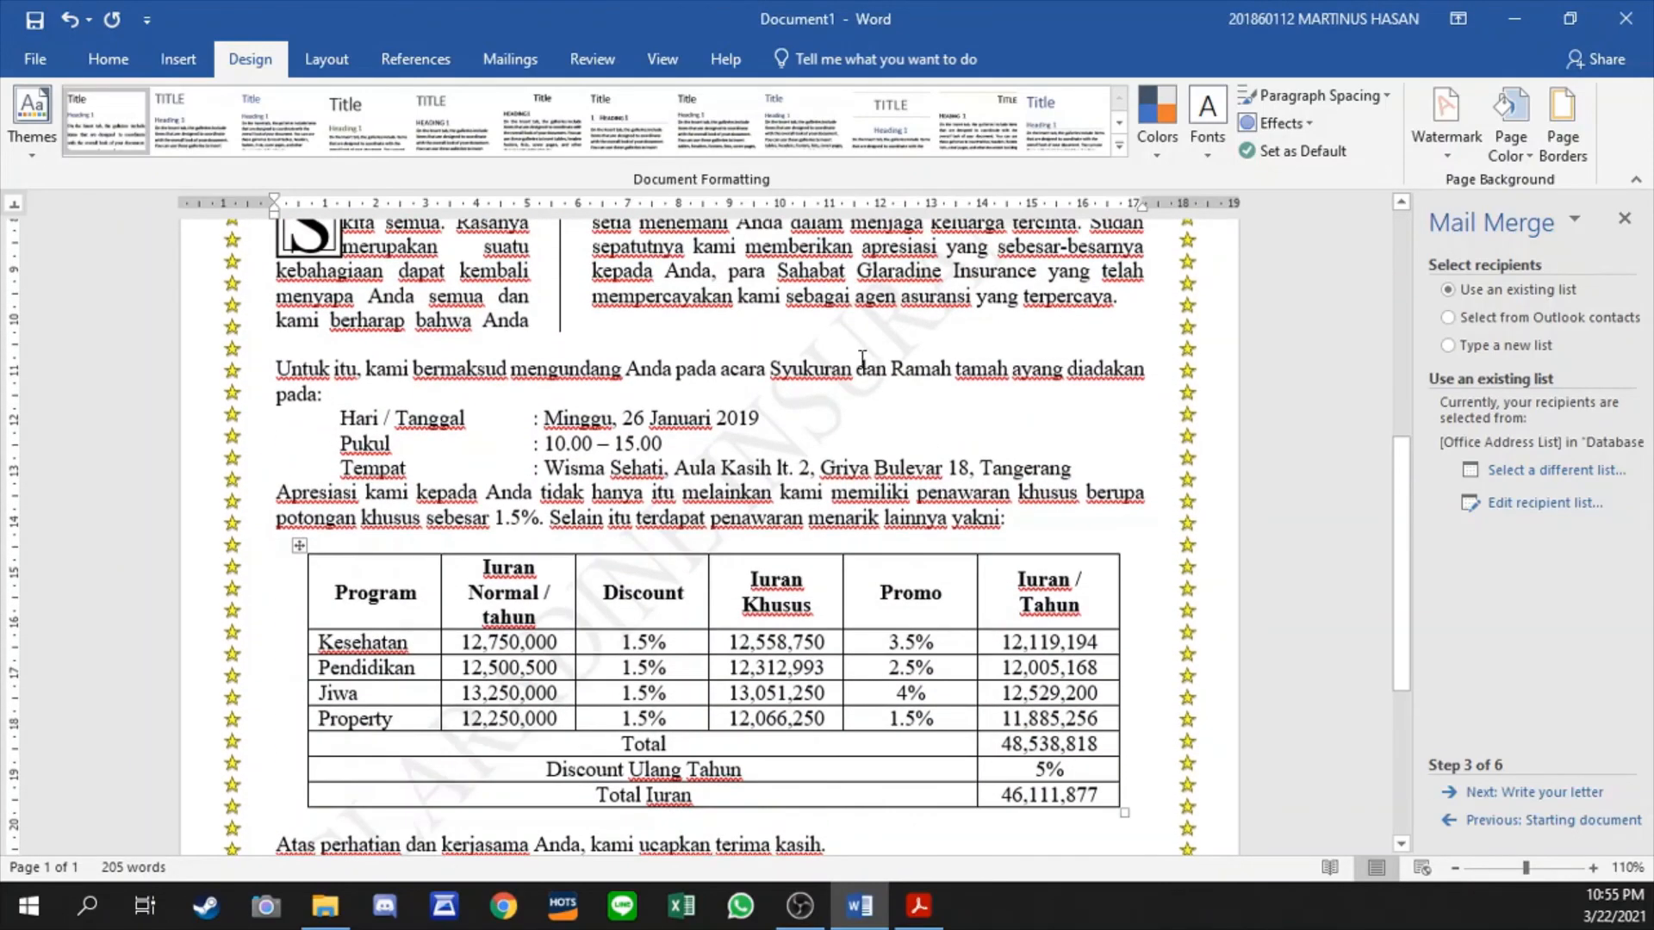
- Change the GLARADINE INSURANCE text watermark's color to black, keeping it semitransparent and diagonal, and apply it to the letter
left_click(1447, 120)
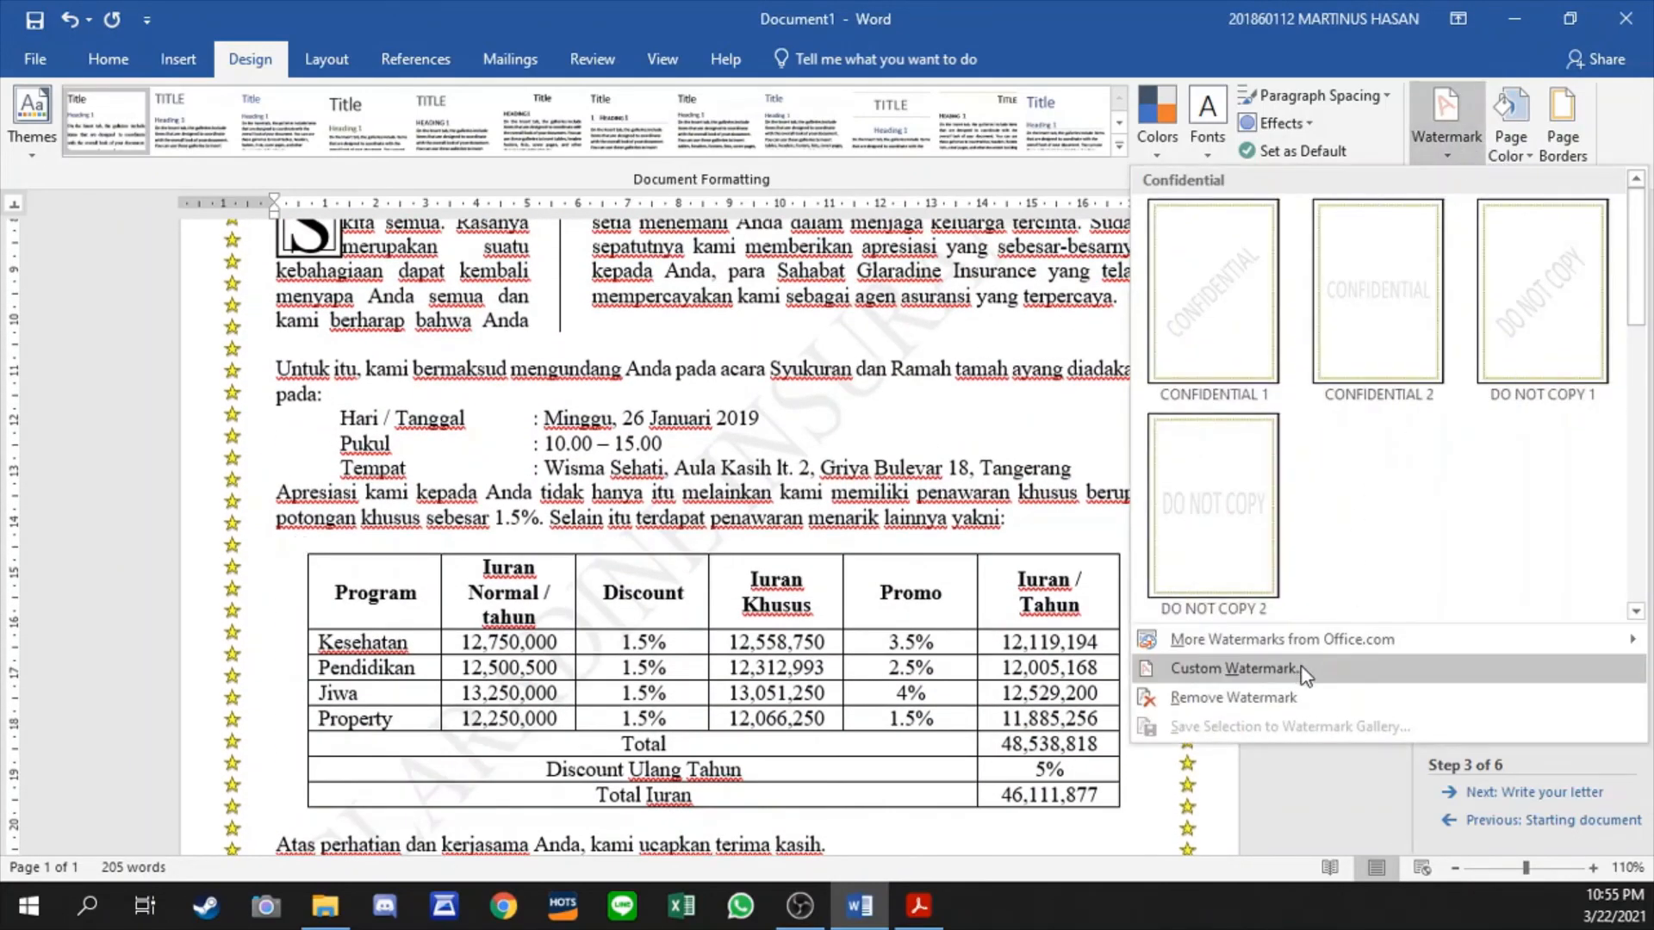
left_click(1223, 669)
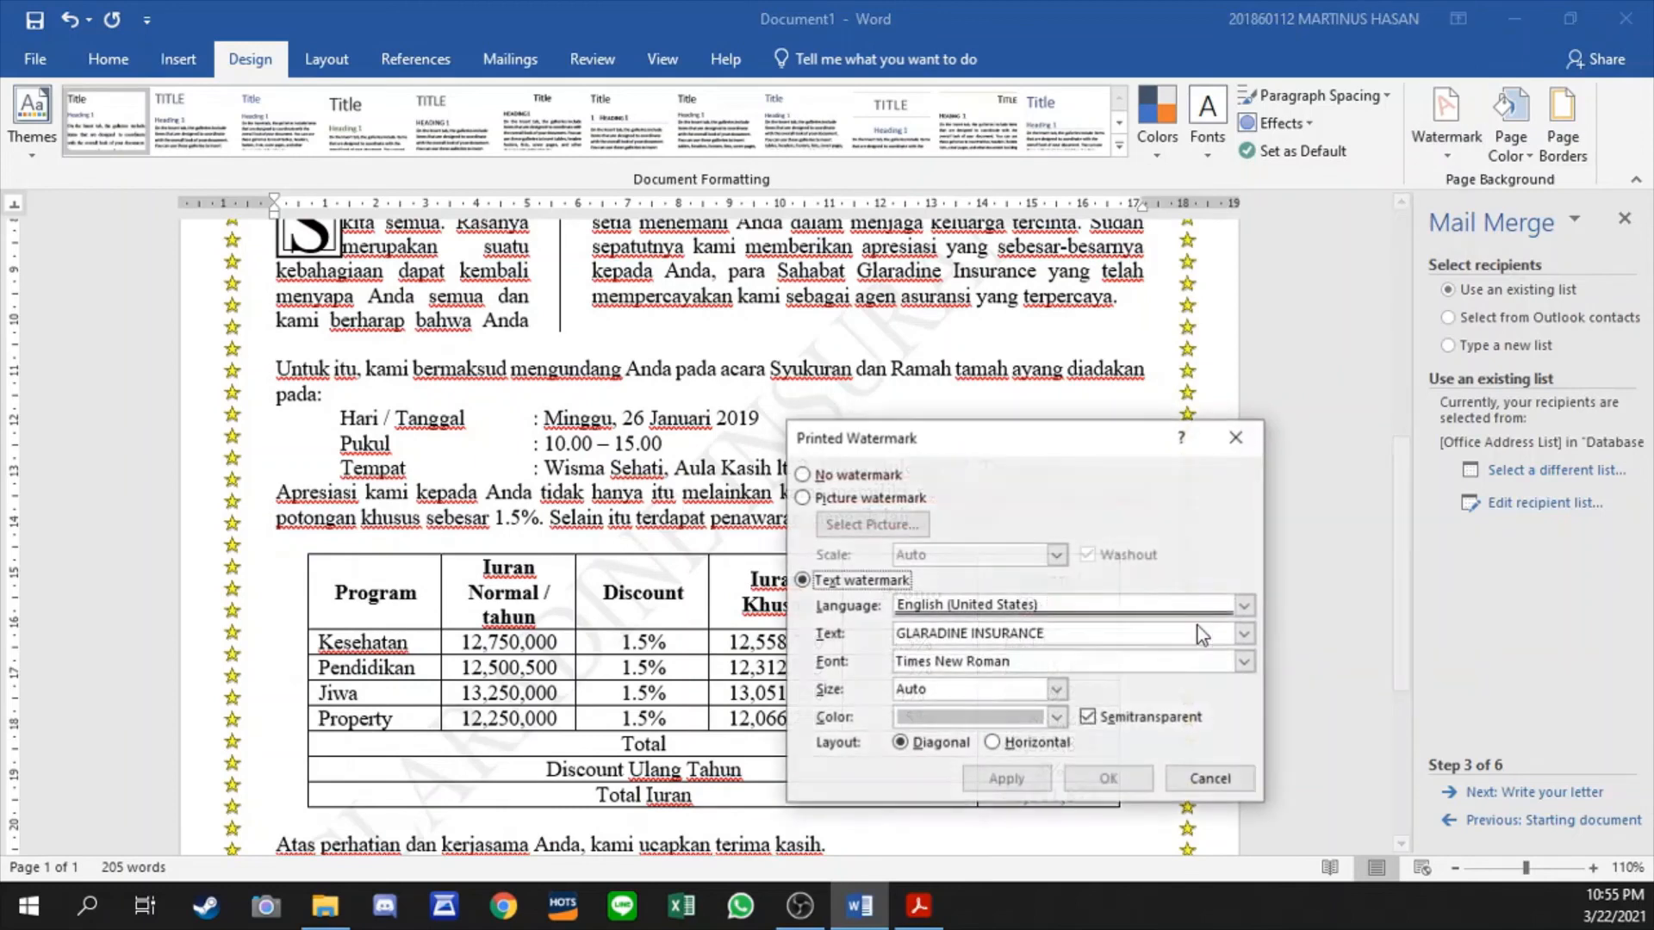
left_click(1057, 717)
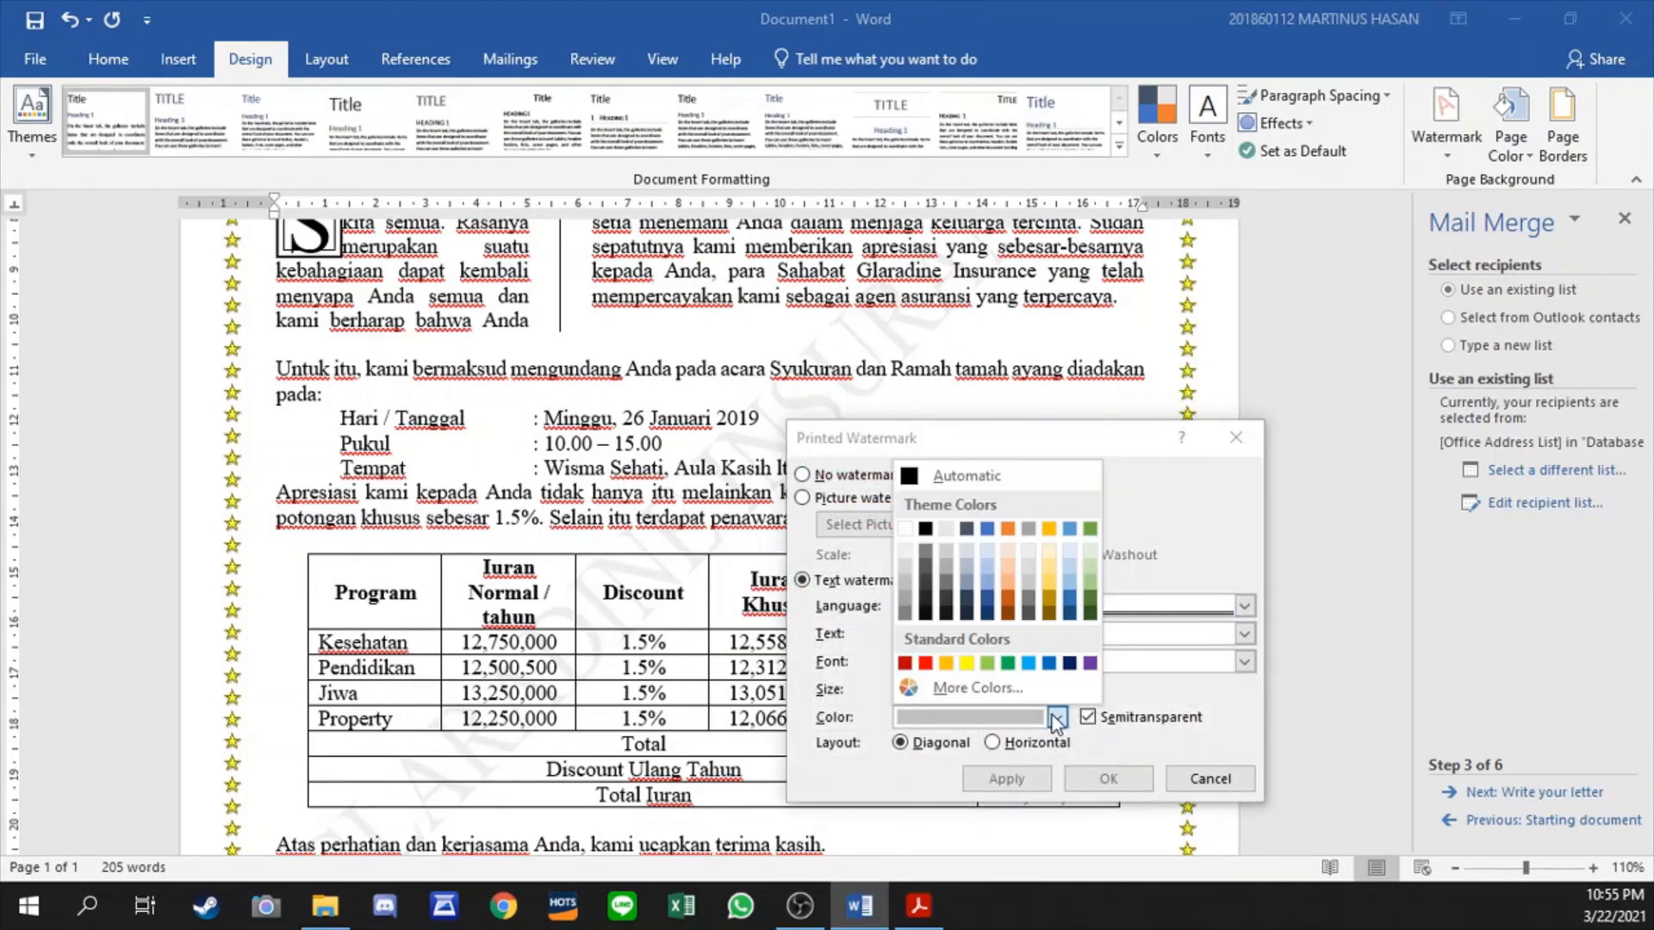
left_click(923, 527)
left_click(1040, 781)
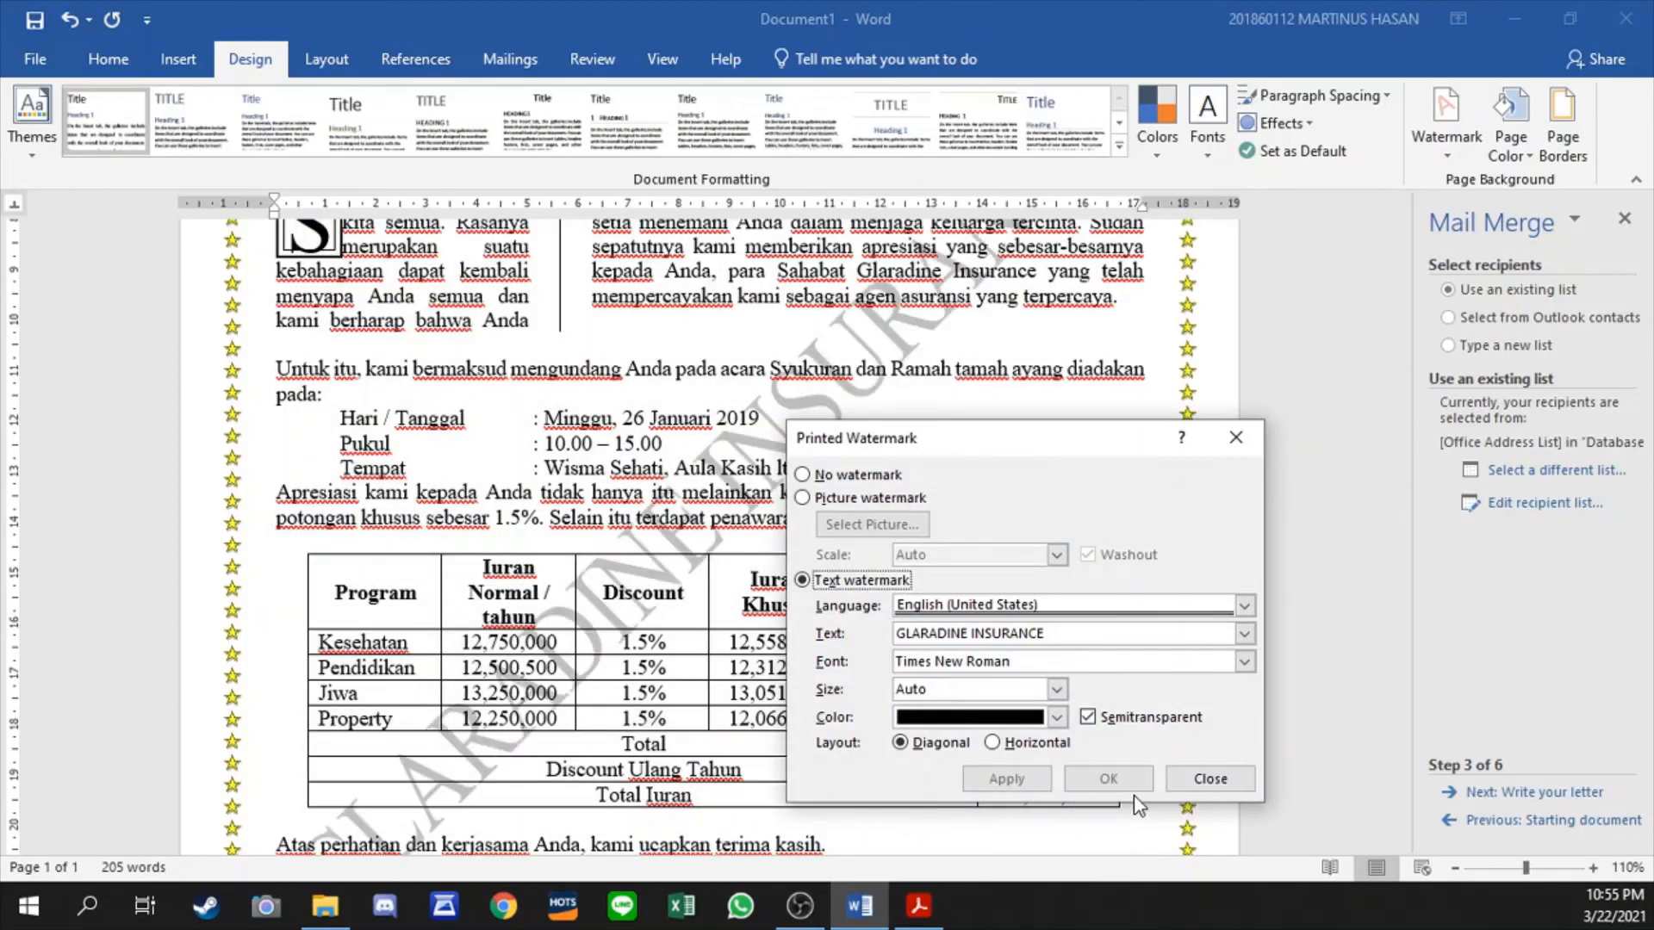
left_click(1210, 778)
- Check the darker watermark across the letter down to the footer and close the mail merge wizard
scroll(897, 528, "up", 5)
scroll(898, 527, "down", 3)
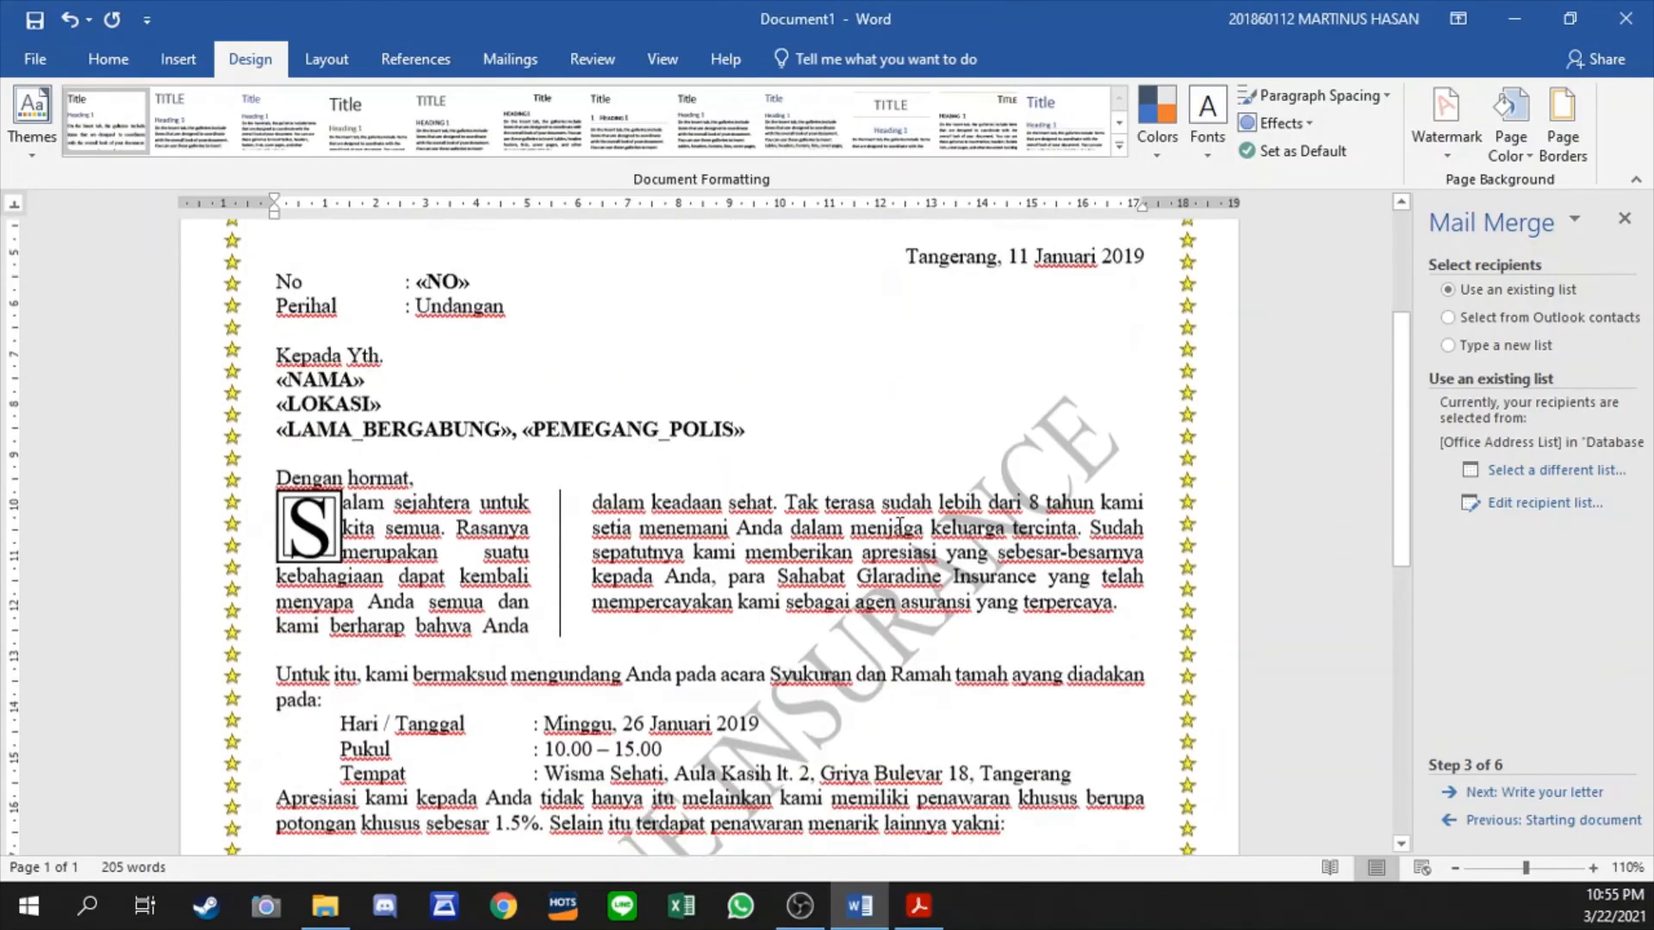
scroll(898, 528, "down", 6)
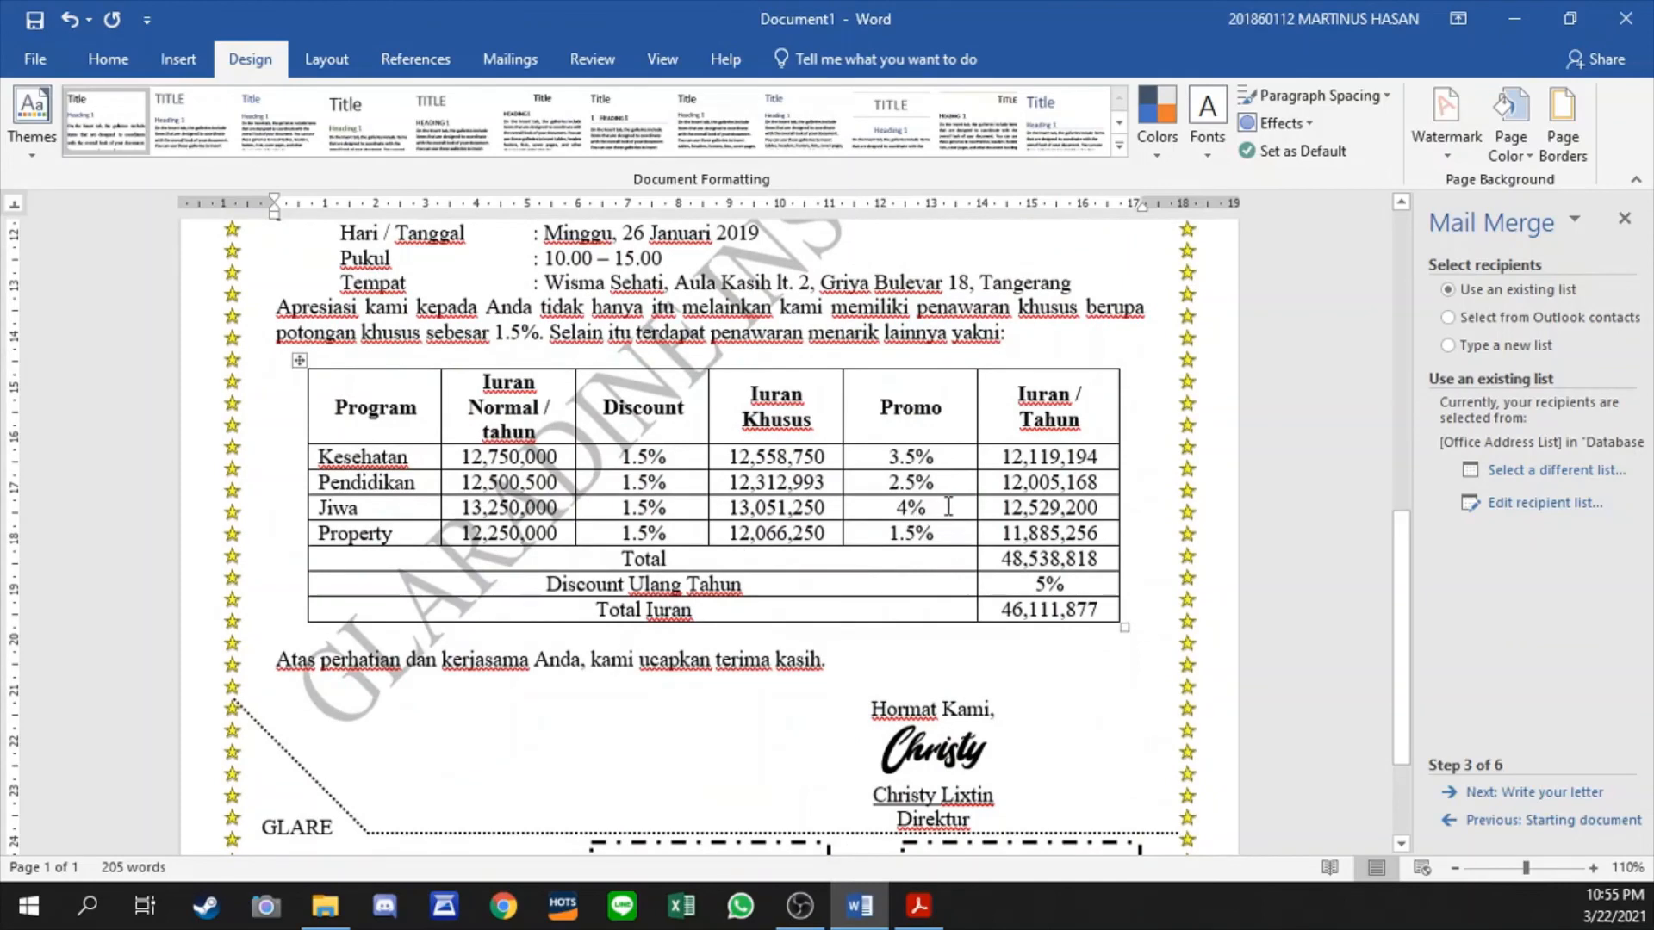
scroll(994, 441, "down", 3)
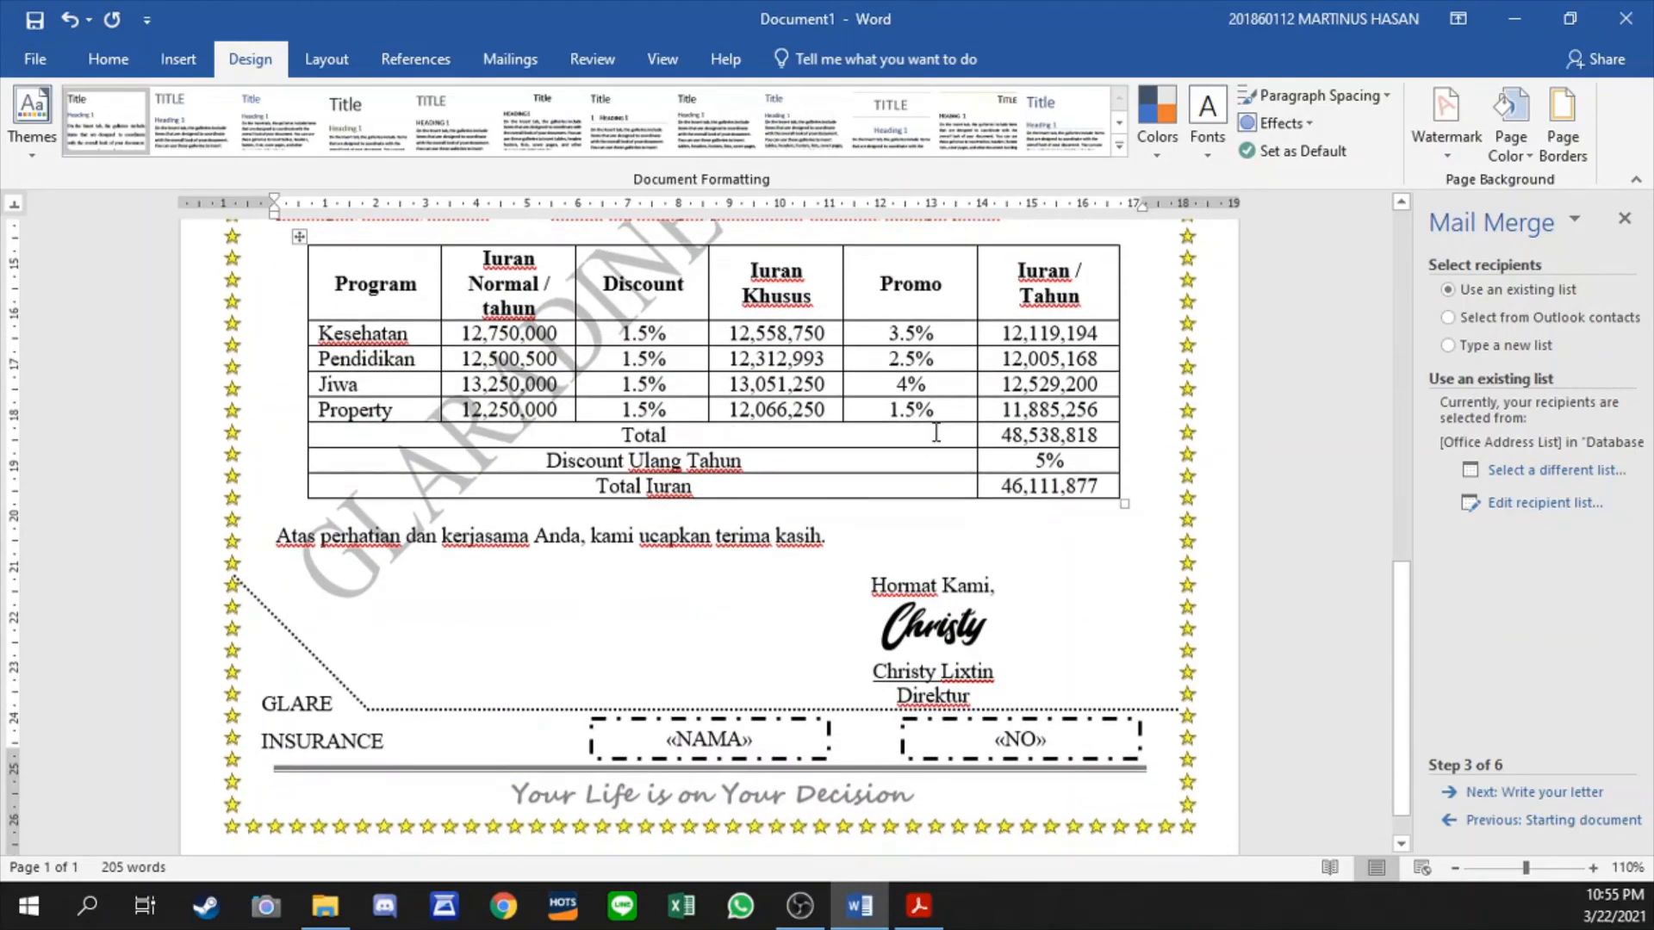
scroll(937, 433, "up", 3)
scroll(936, 432, "down", 3)
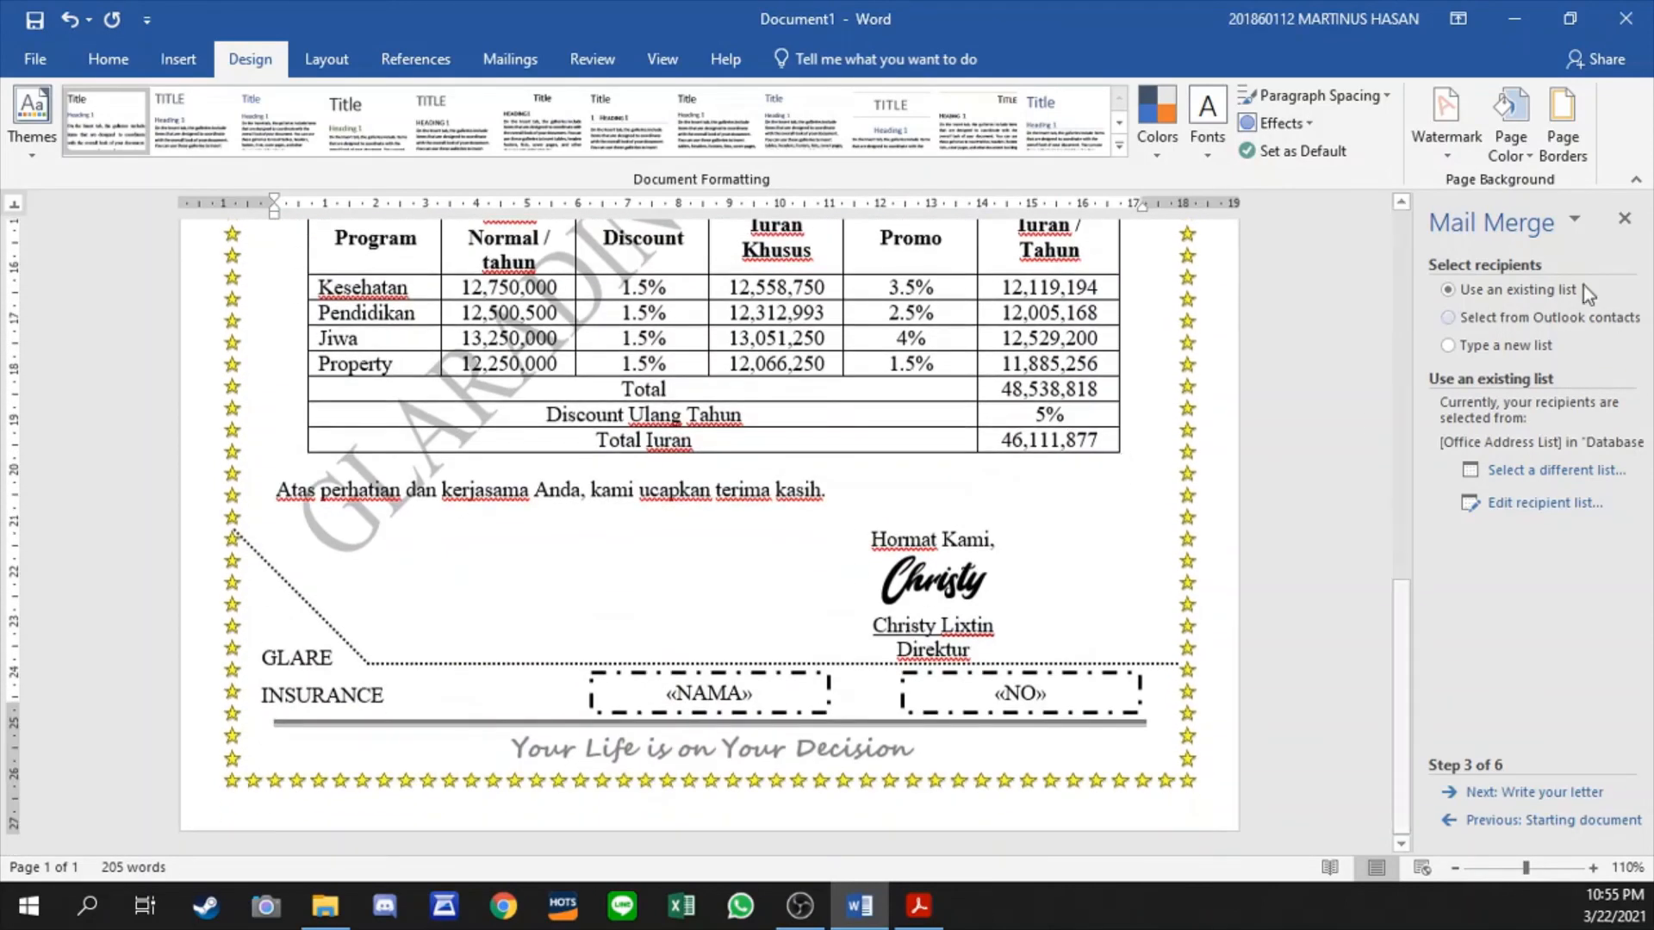
left_click(1625, 218)
scroll(1047, 370, "up", 20)
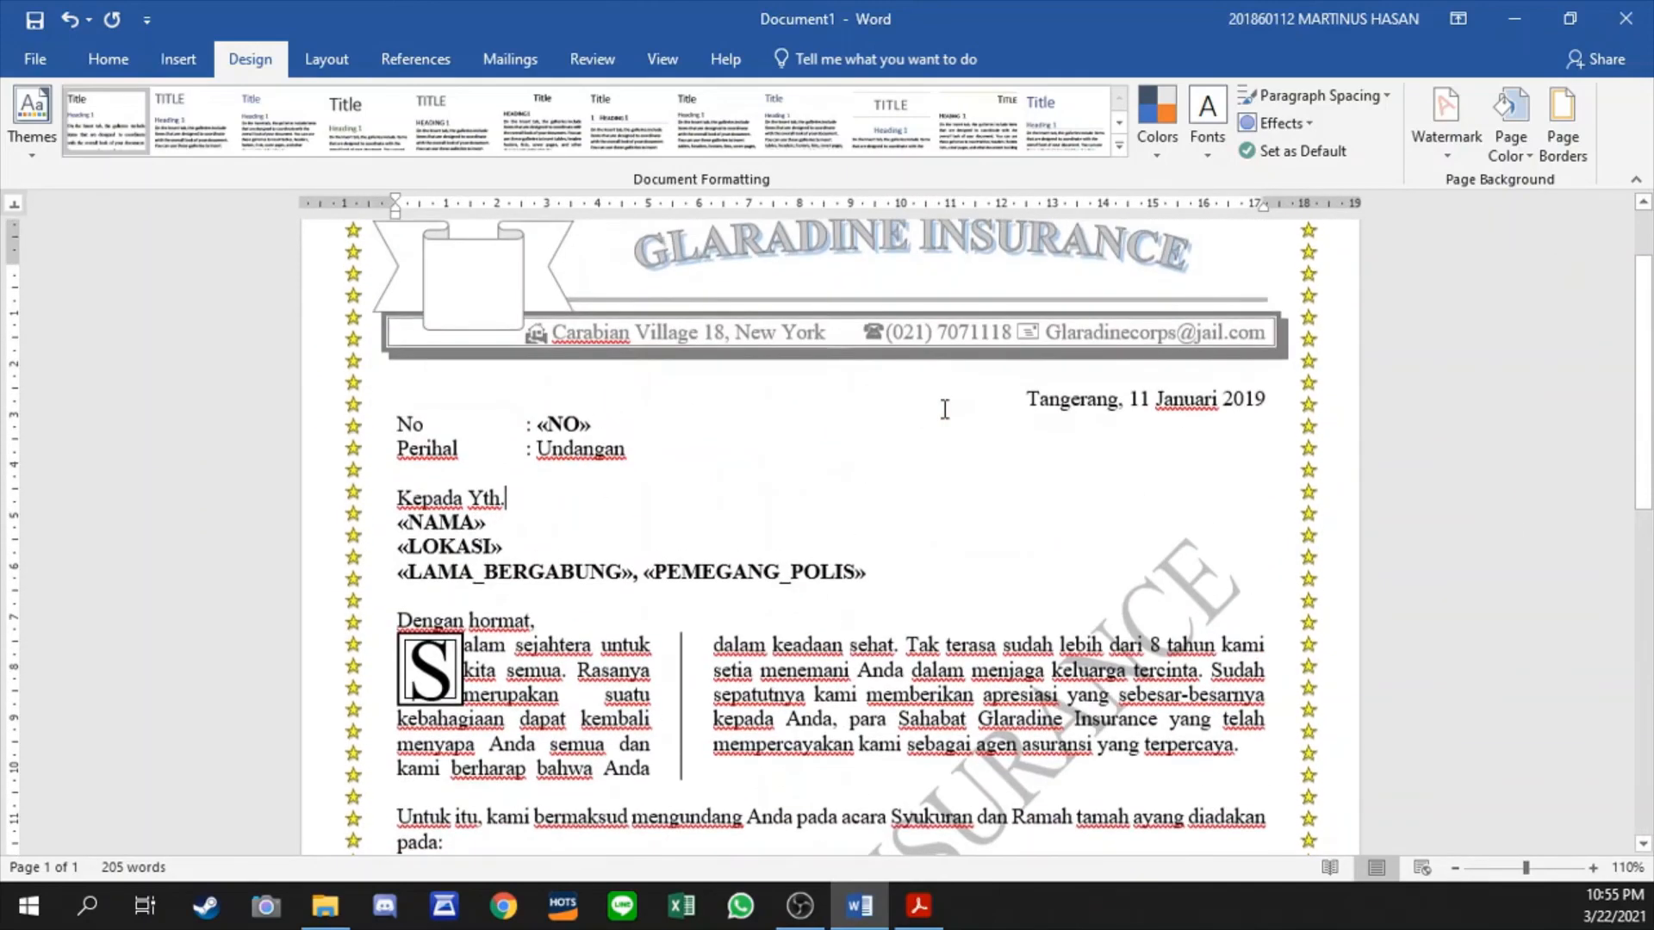